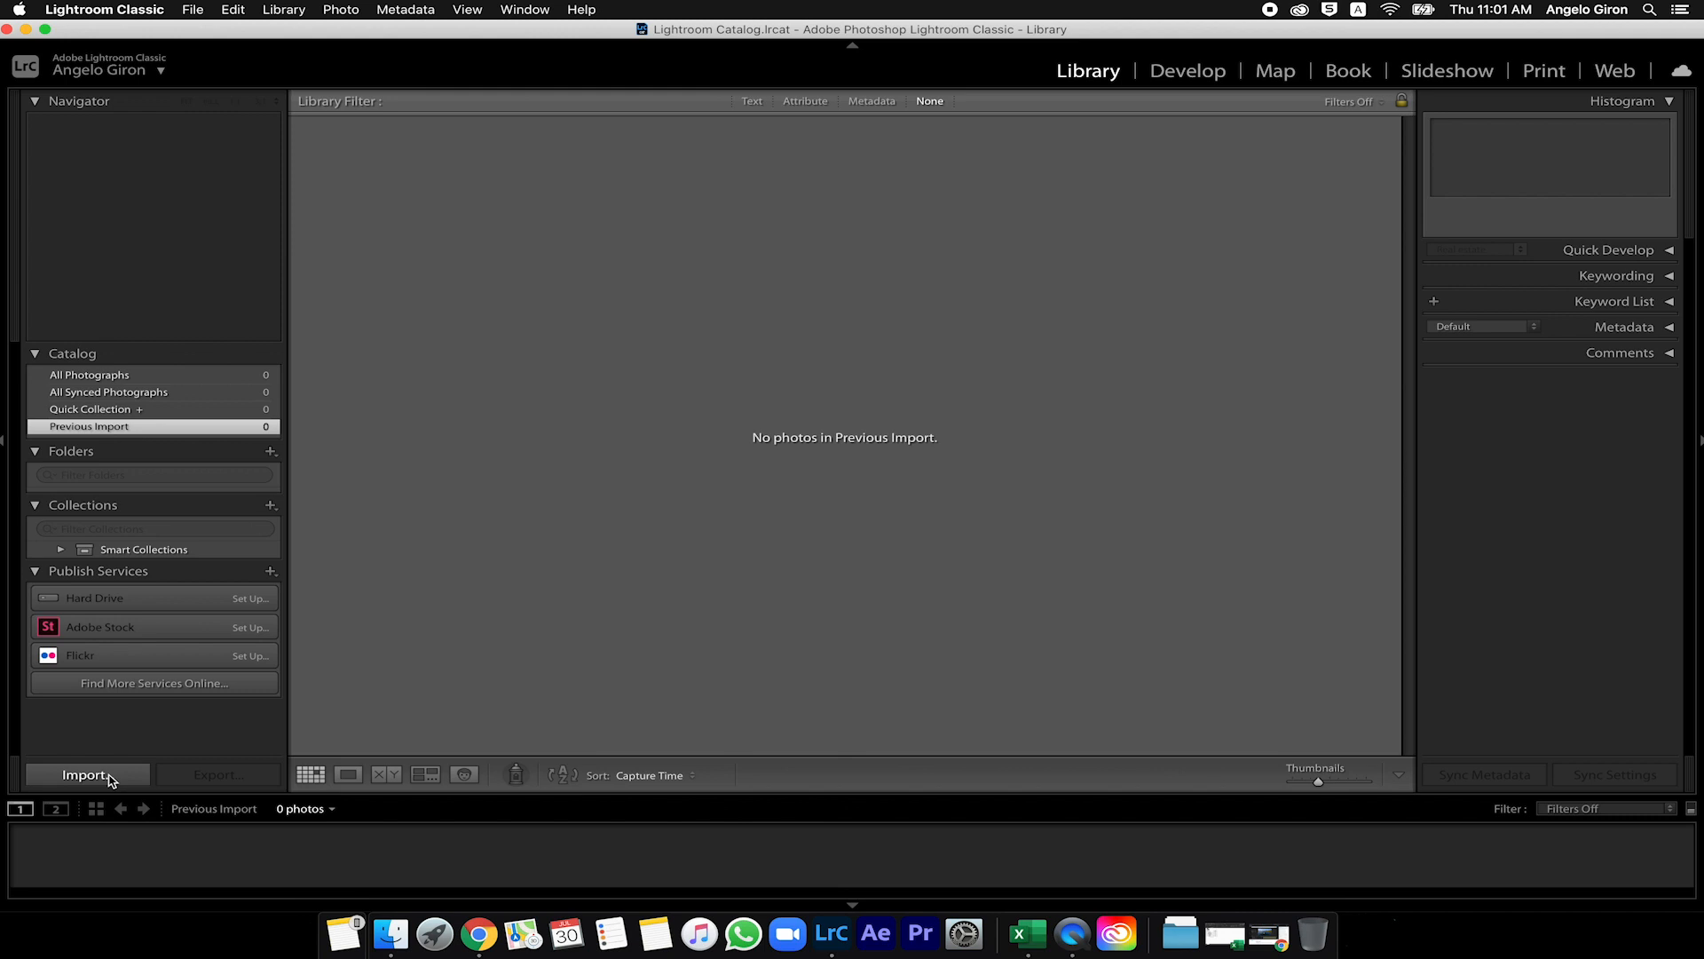
# - Start a photo import with the 100EOS_R folder on the DRIVEN 01 card as the source
pyautogui.click(111, 778)
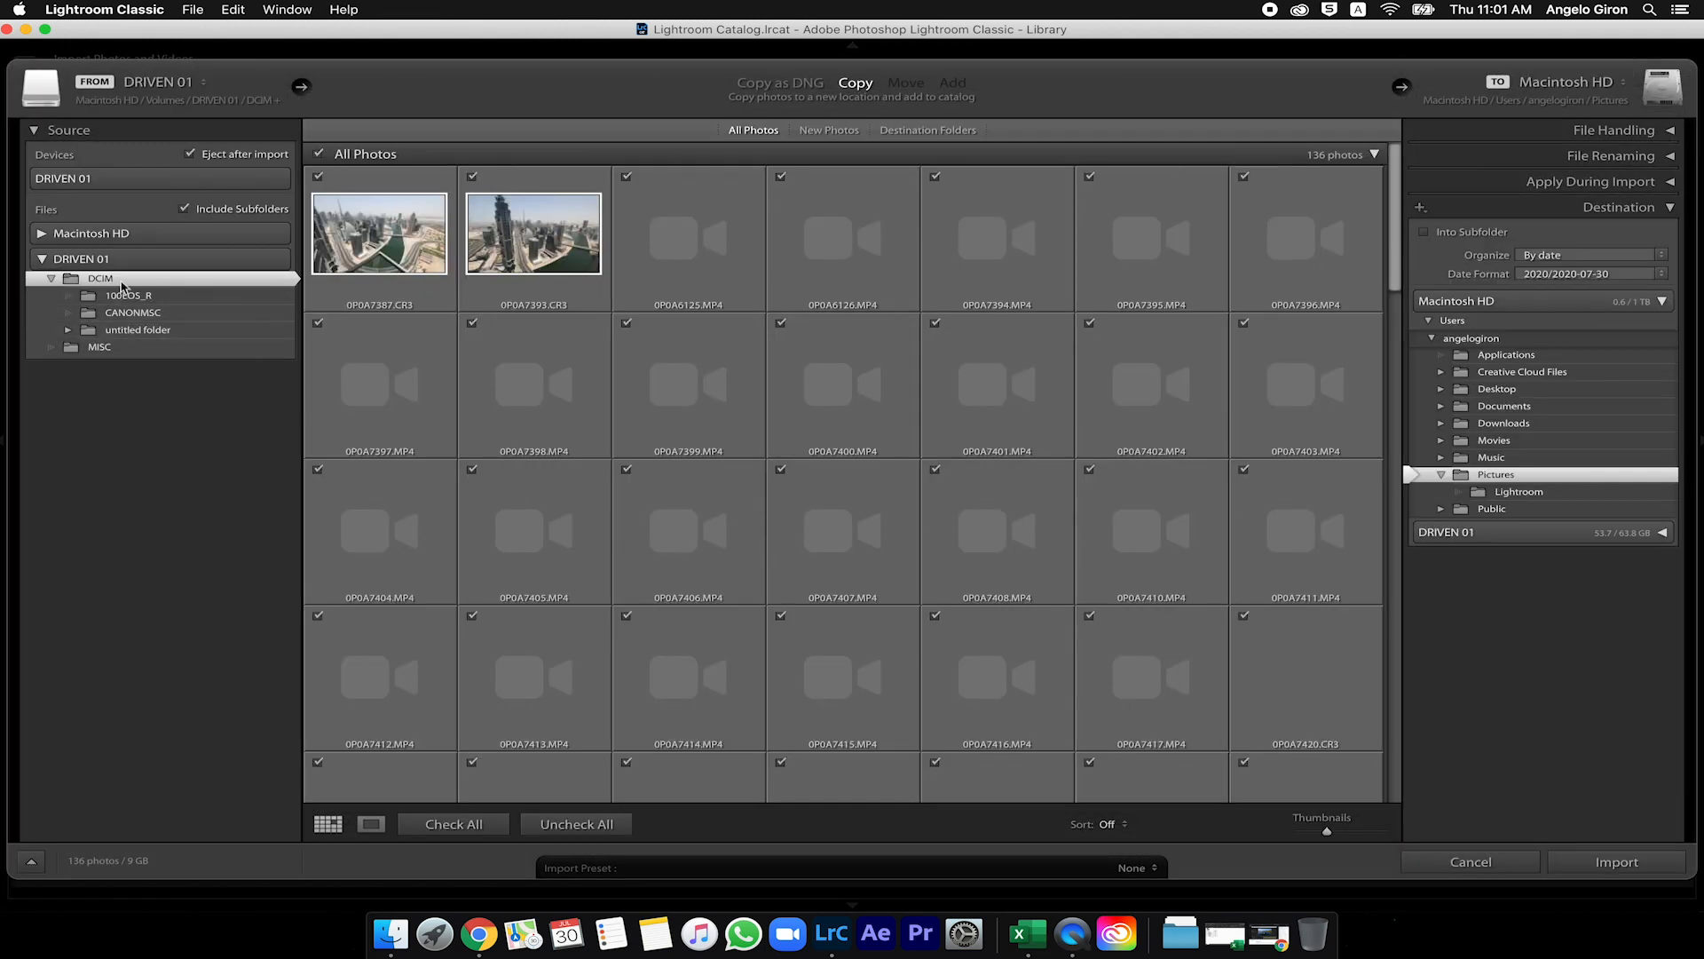
pyautogui.click(50, 279)
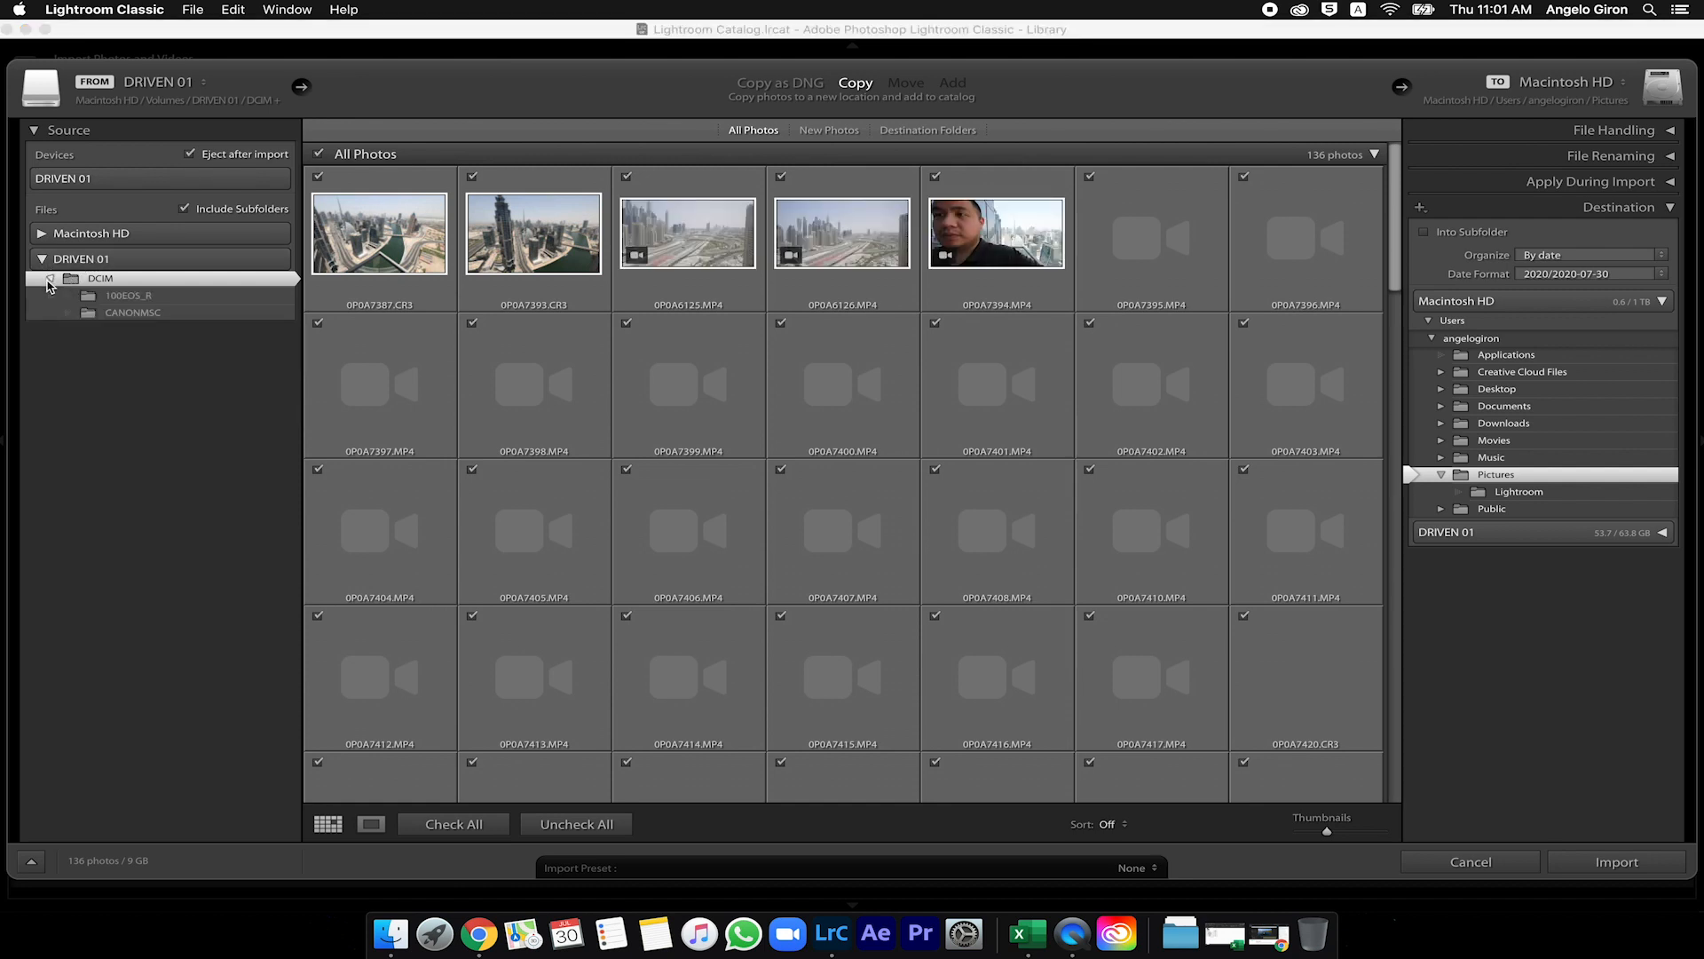
pyautogui.click(132, 299)
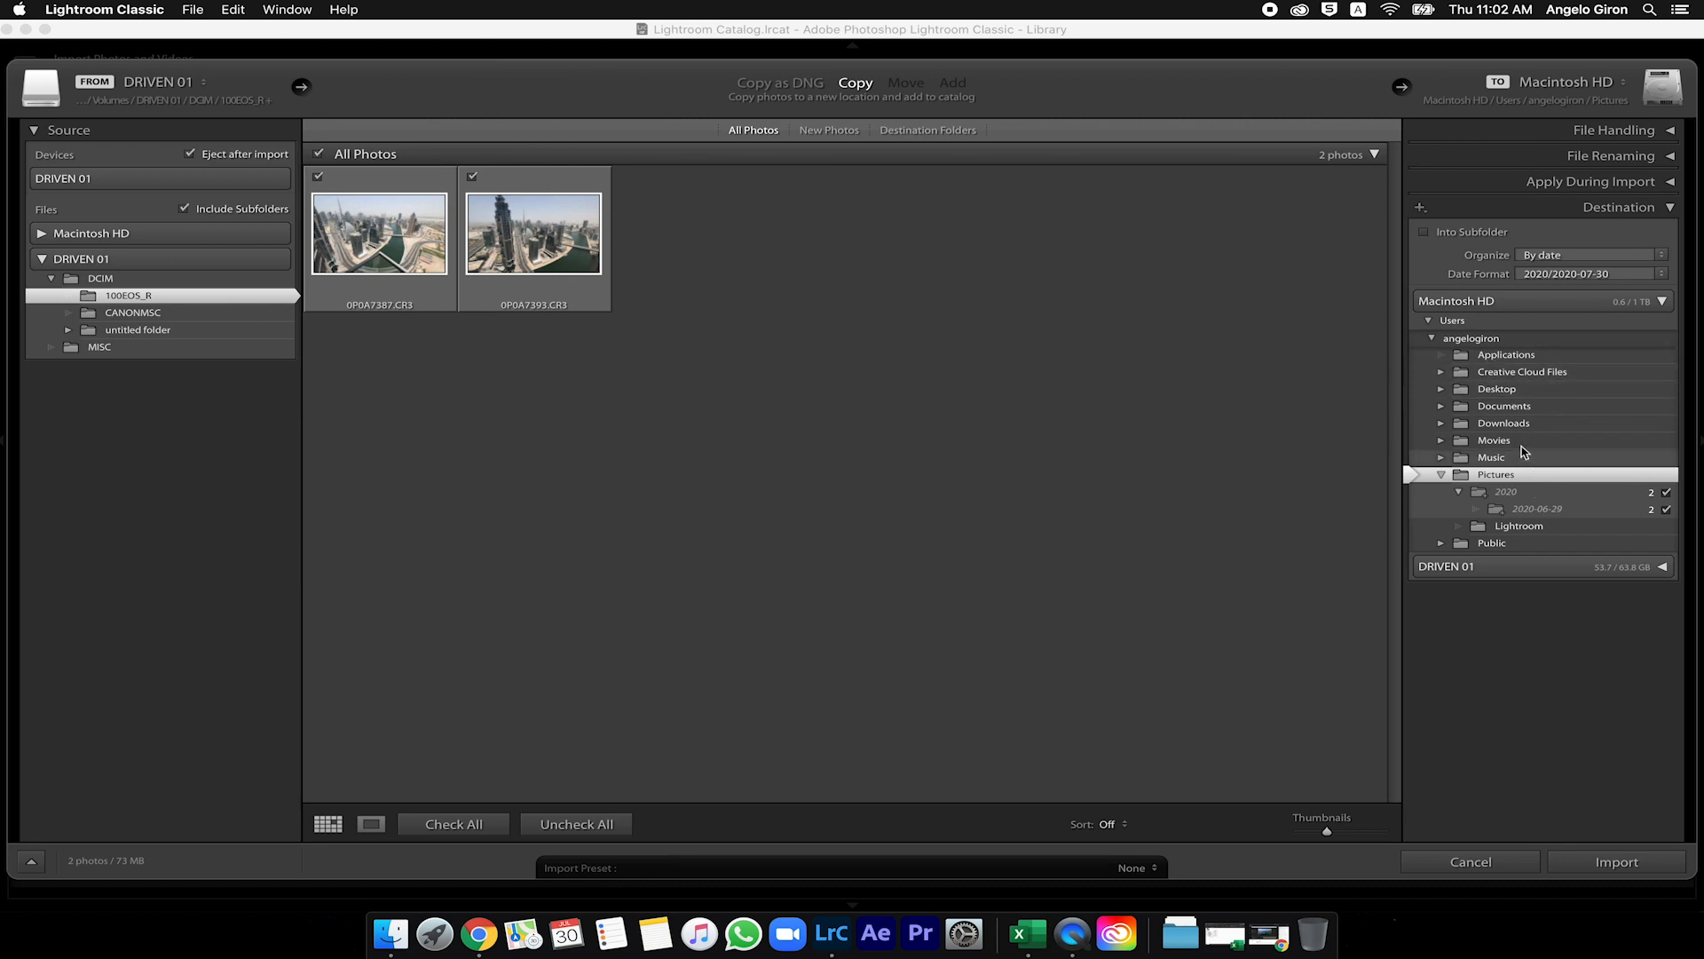
# - Set the import destination to the Desktop and organize the photos into one folder
pyautogui.click(1487, 391)
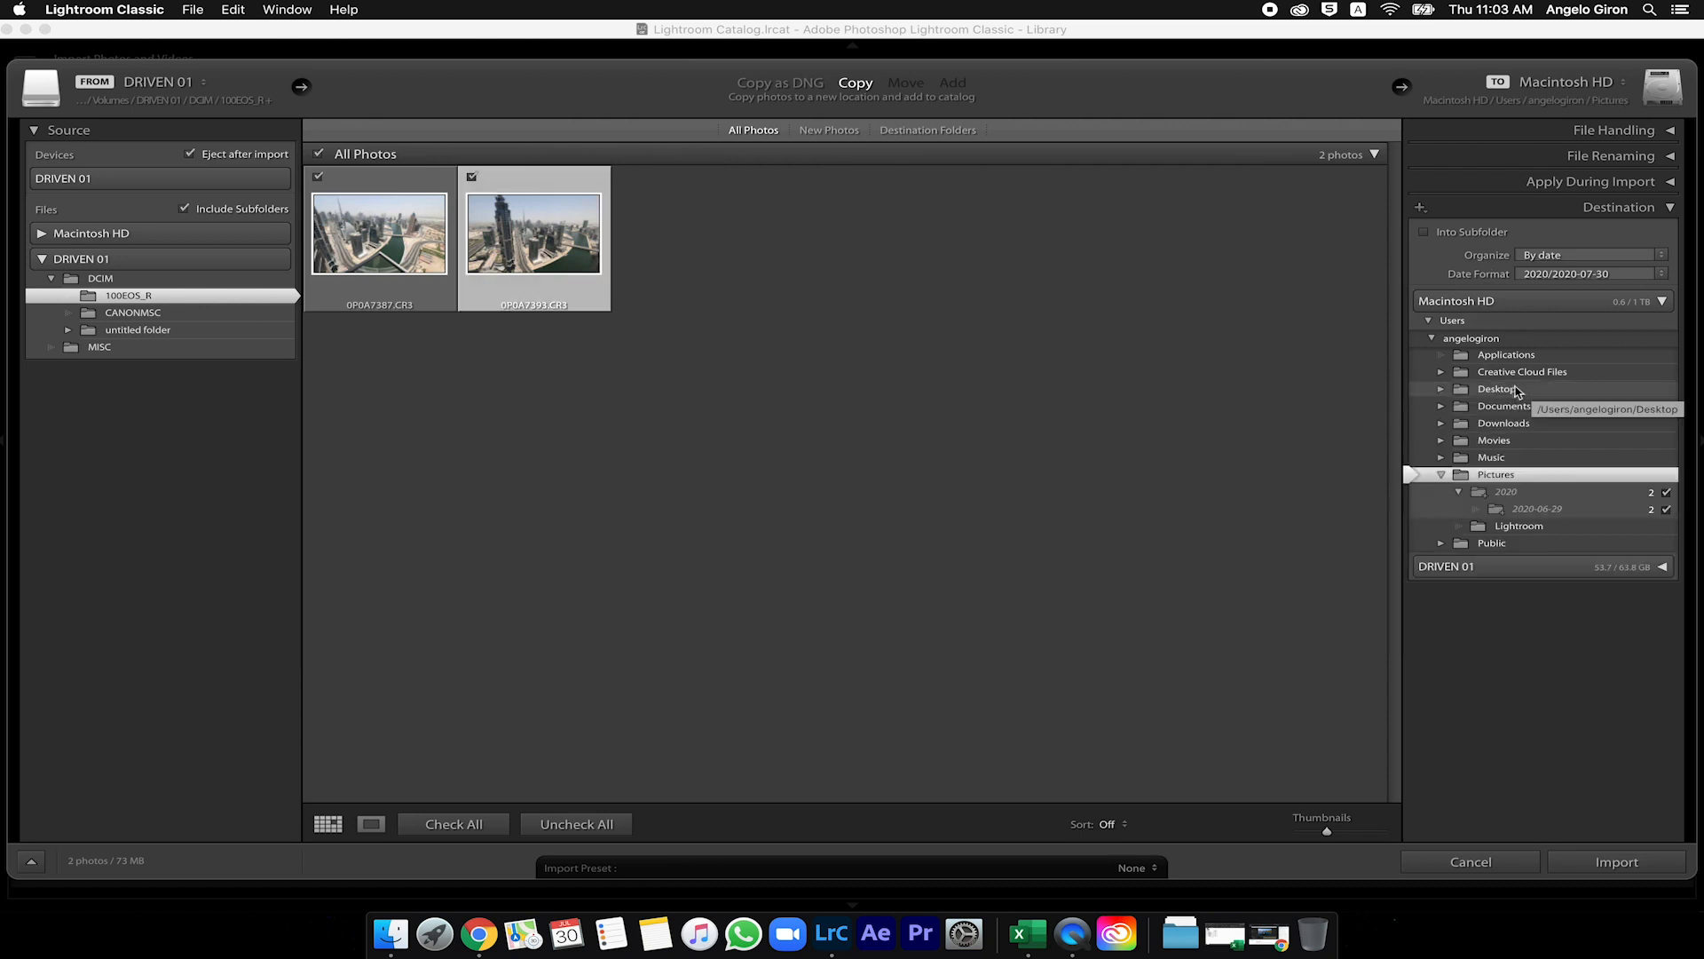
pyautogui.click(1518, 390)
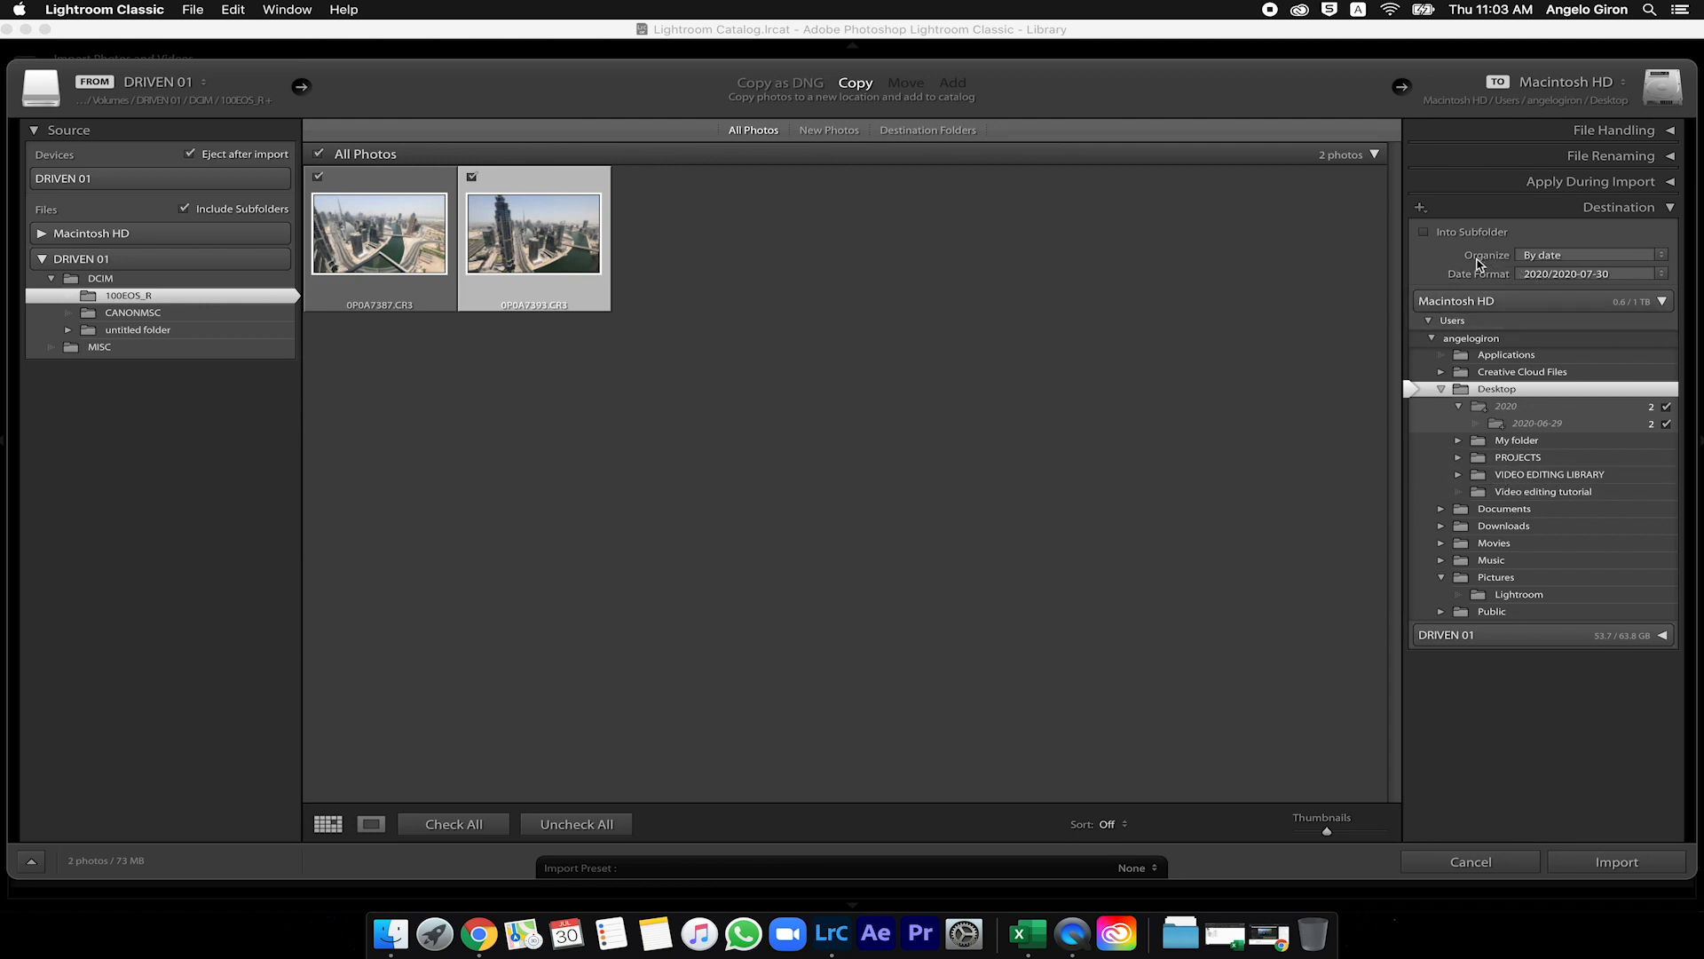
pyautogui.click(1546, 259)
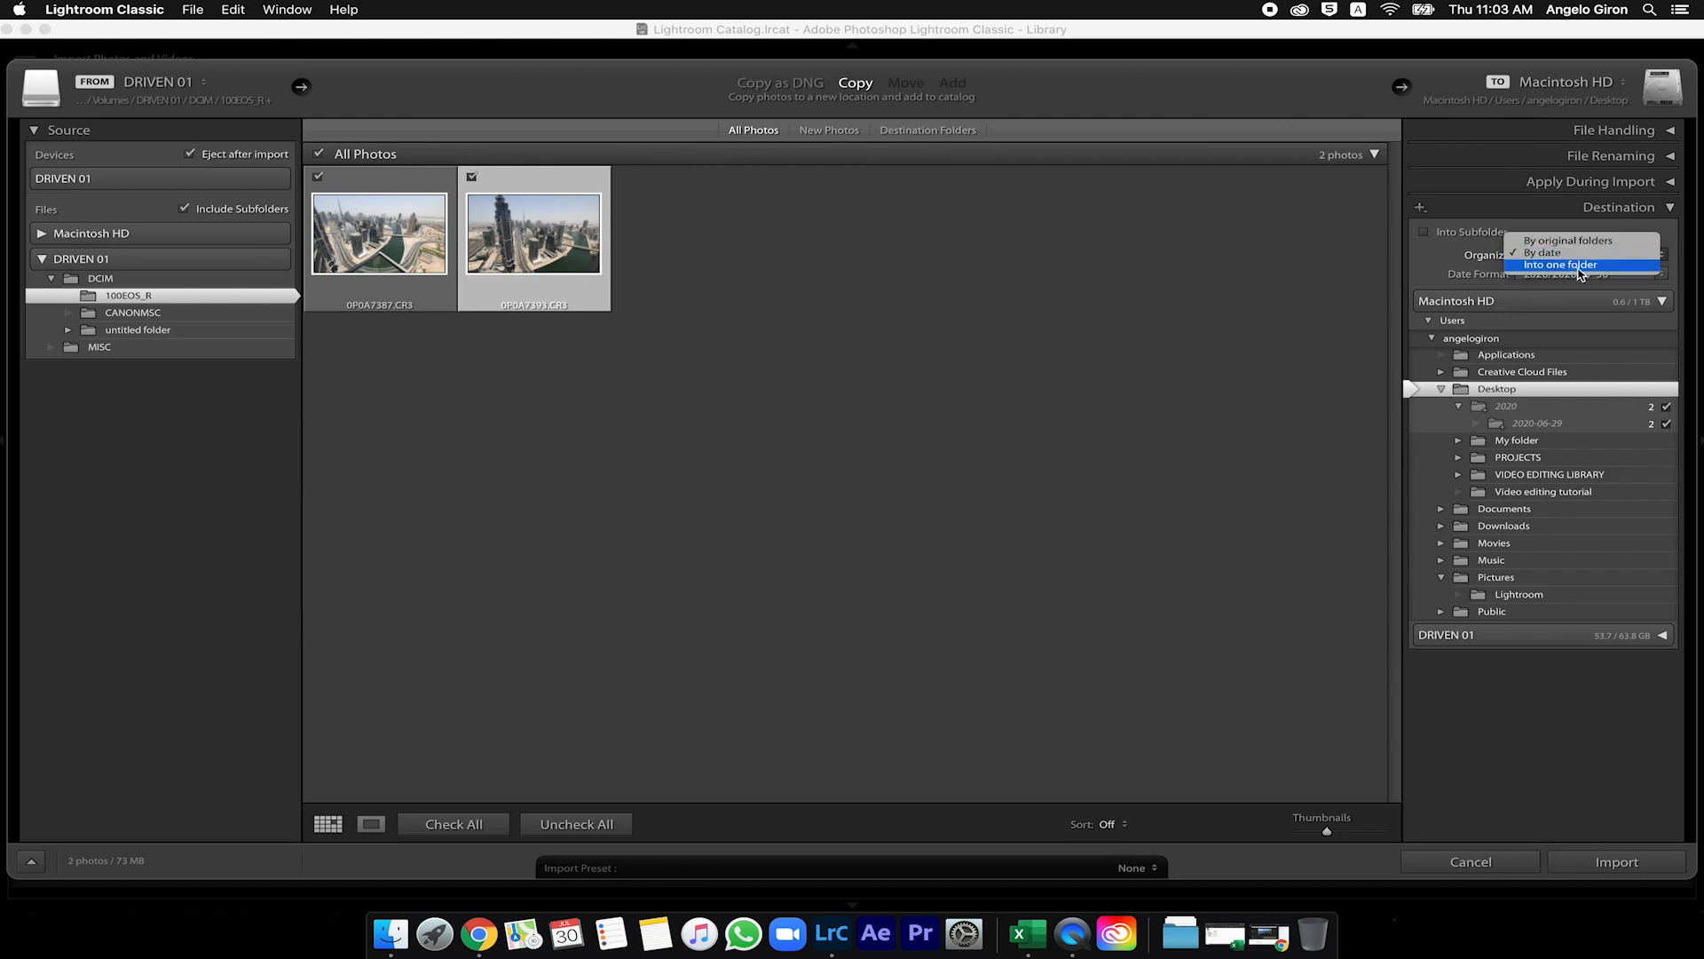
pyautogui.click(1555, 265)
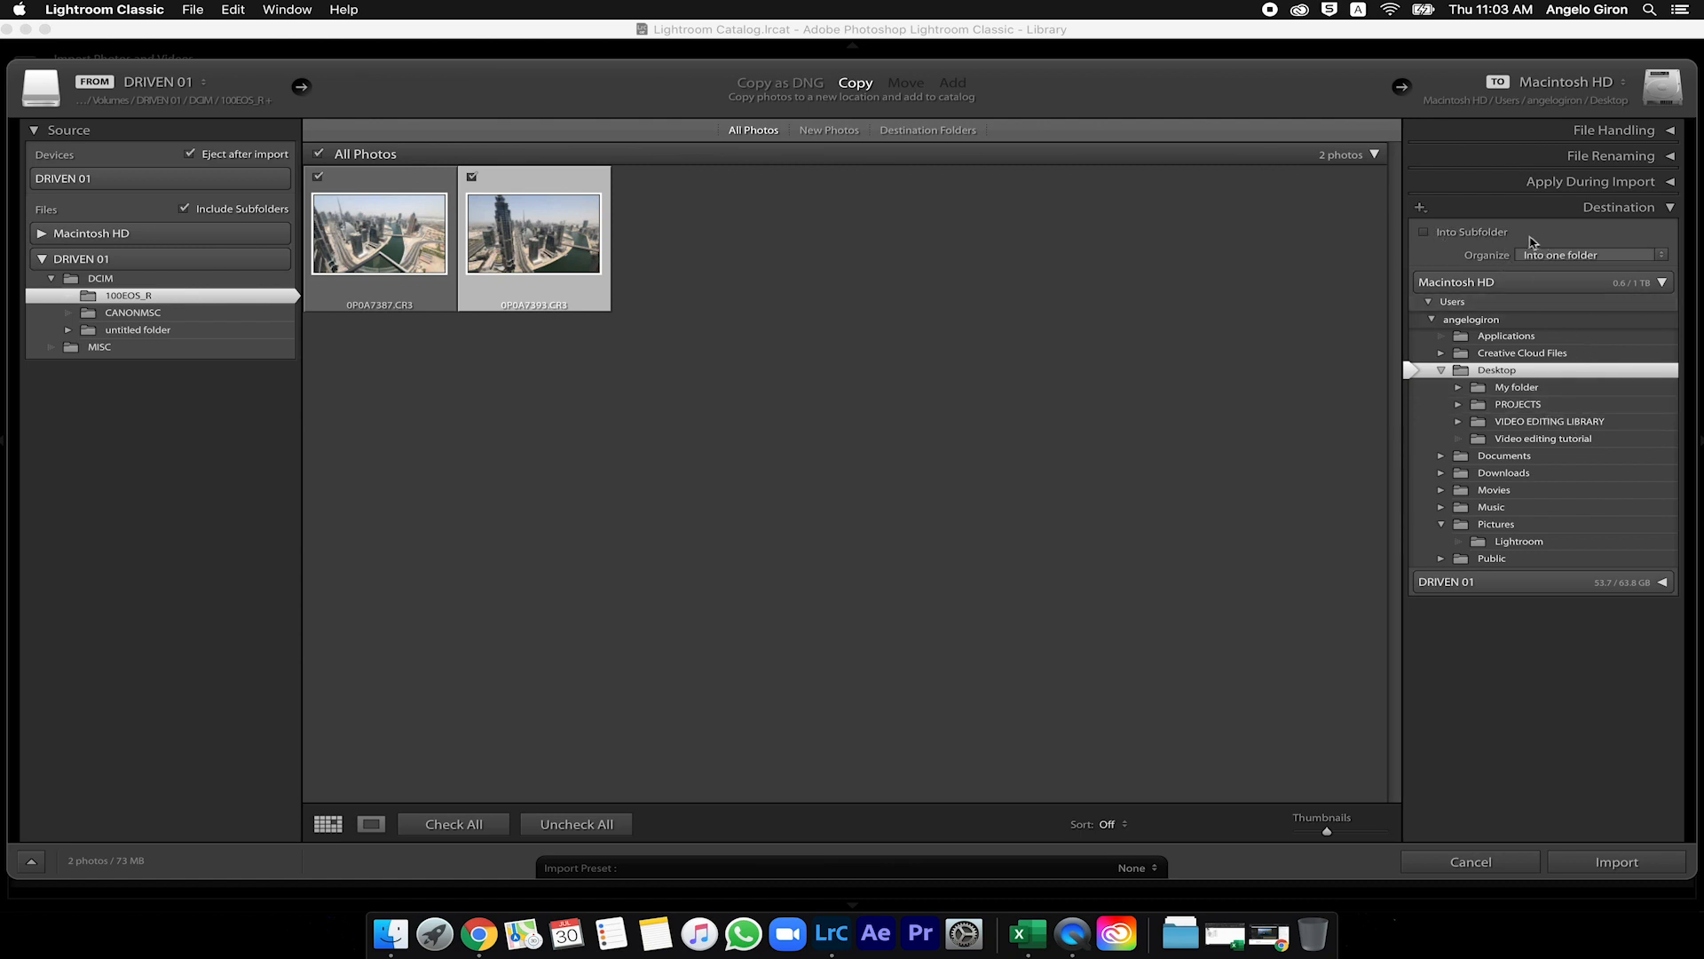
# - Place the photos in a new subfolder named "Lightroom tutorial" and run the import
pyautogui.click(1425, 231)
pyautogui.click(1573, 233)
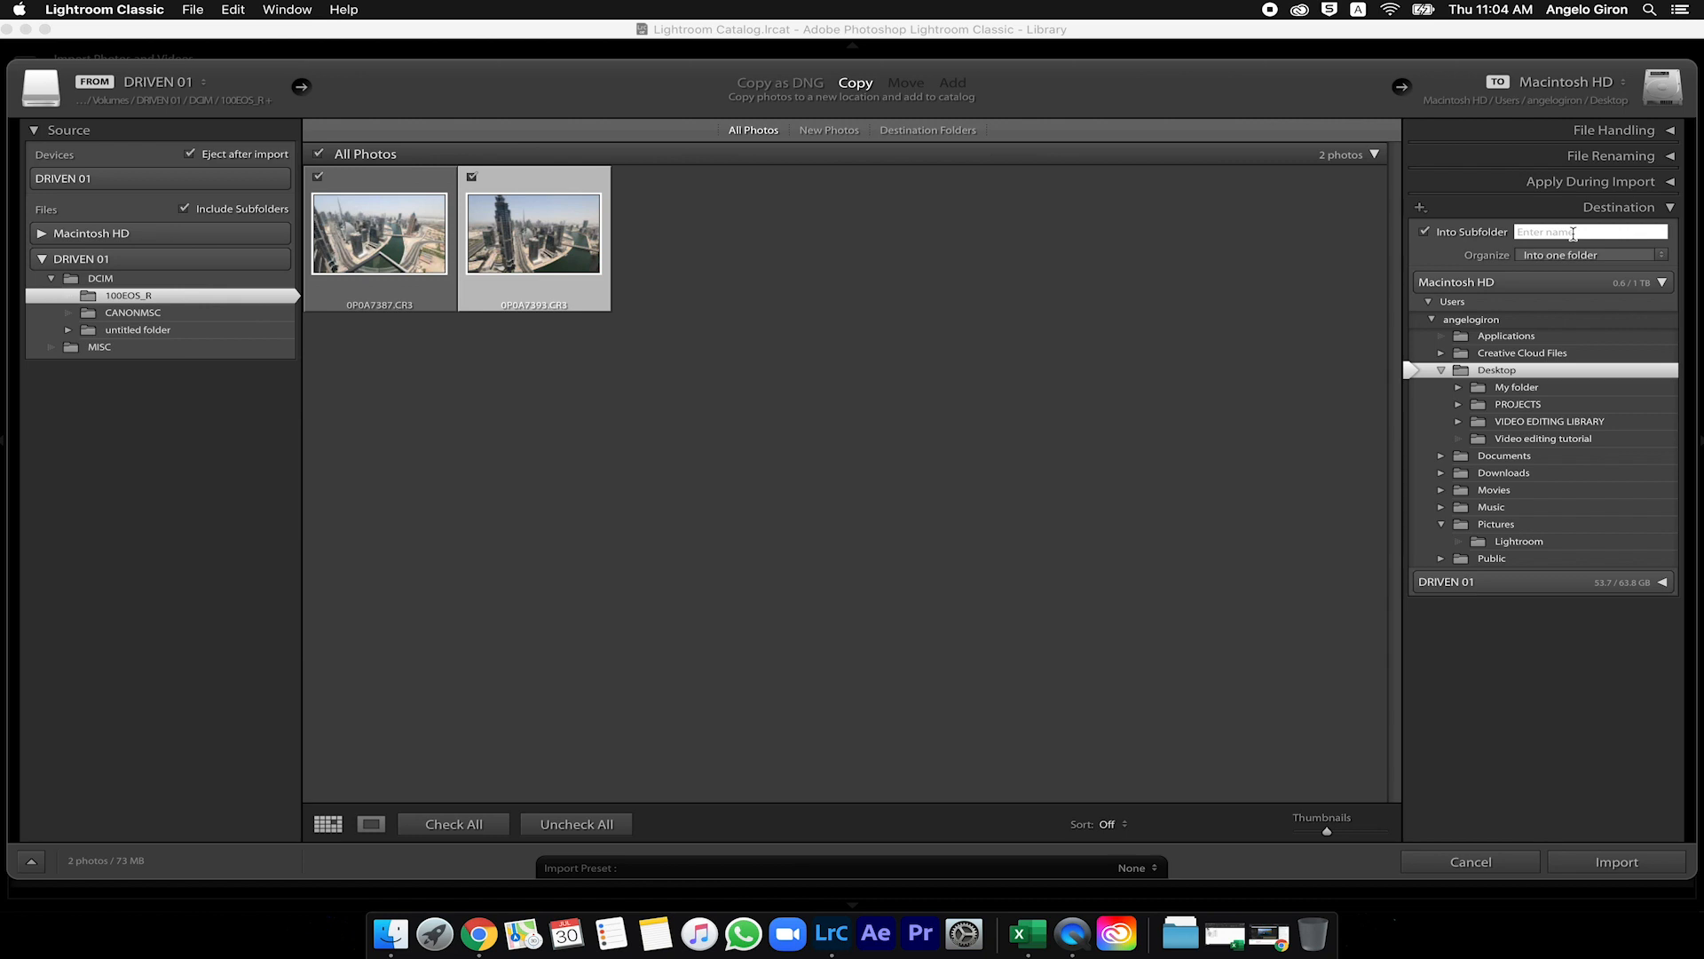
pyautogui.write('Lightroom tutorial')
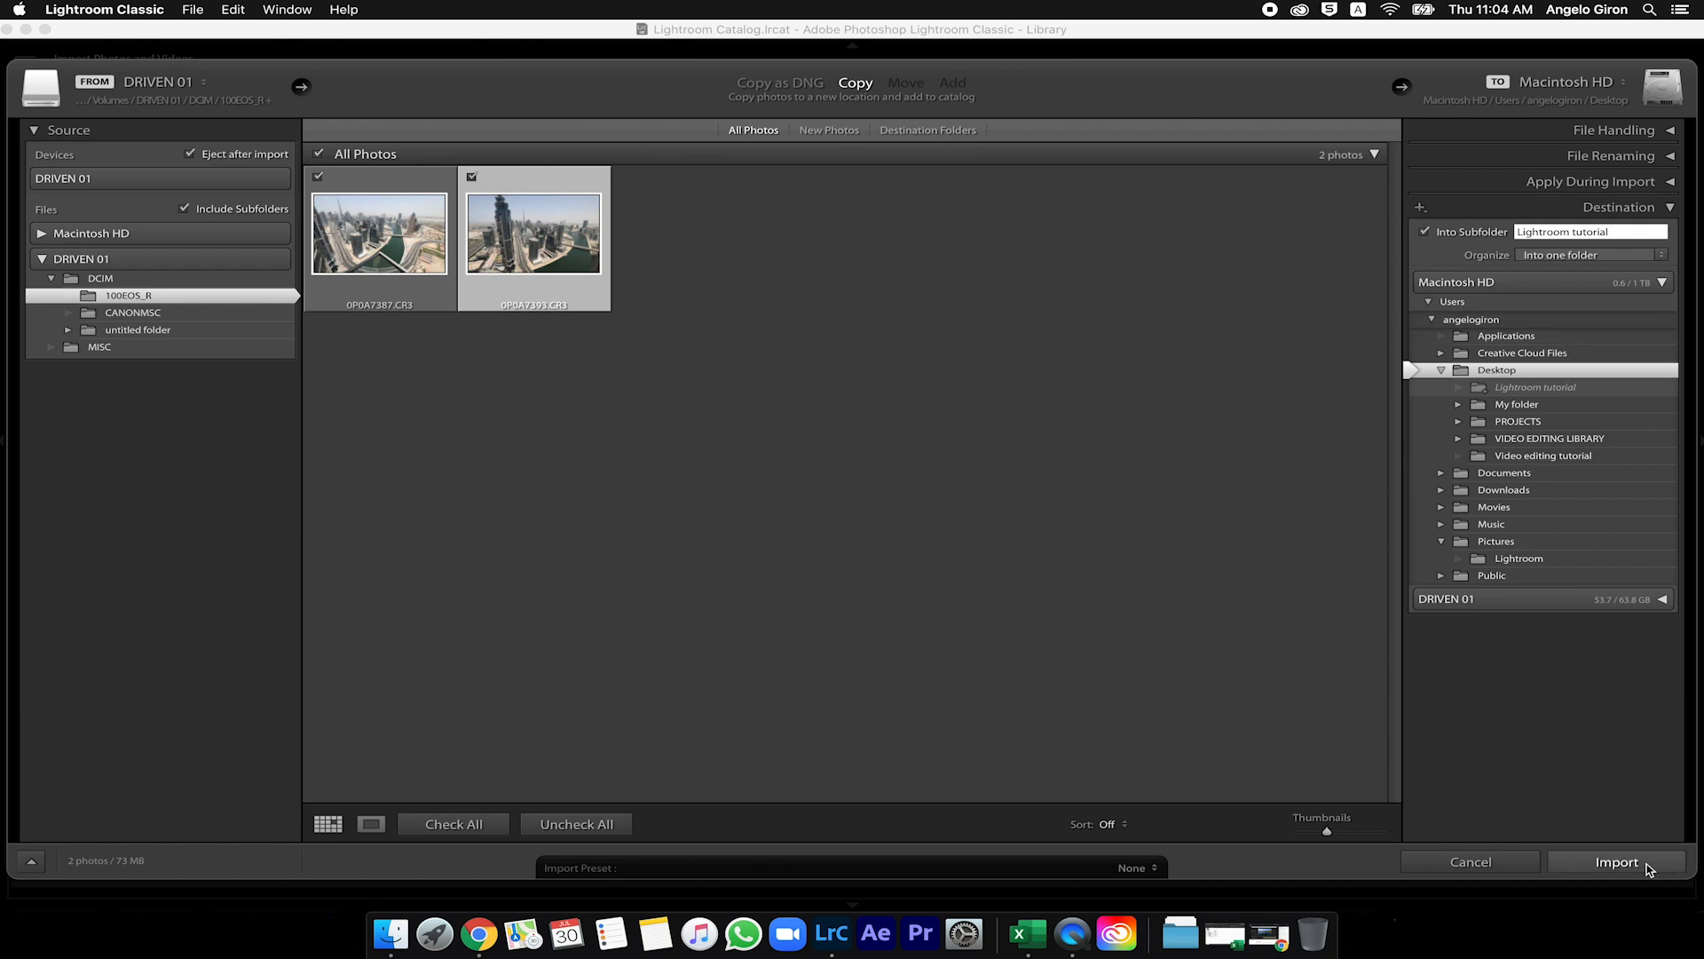
pyautogui.click(1616, 862)
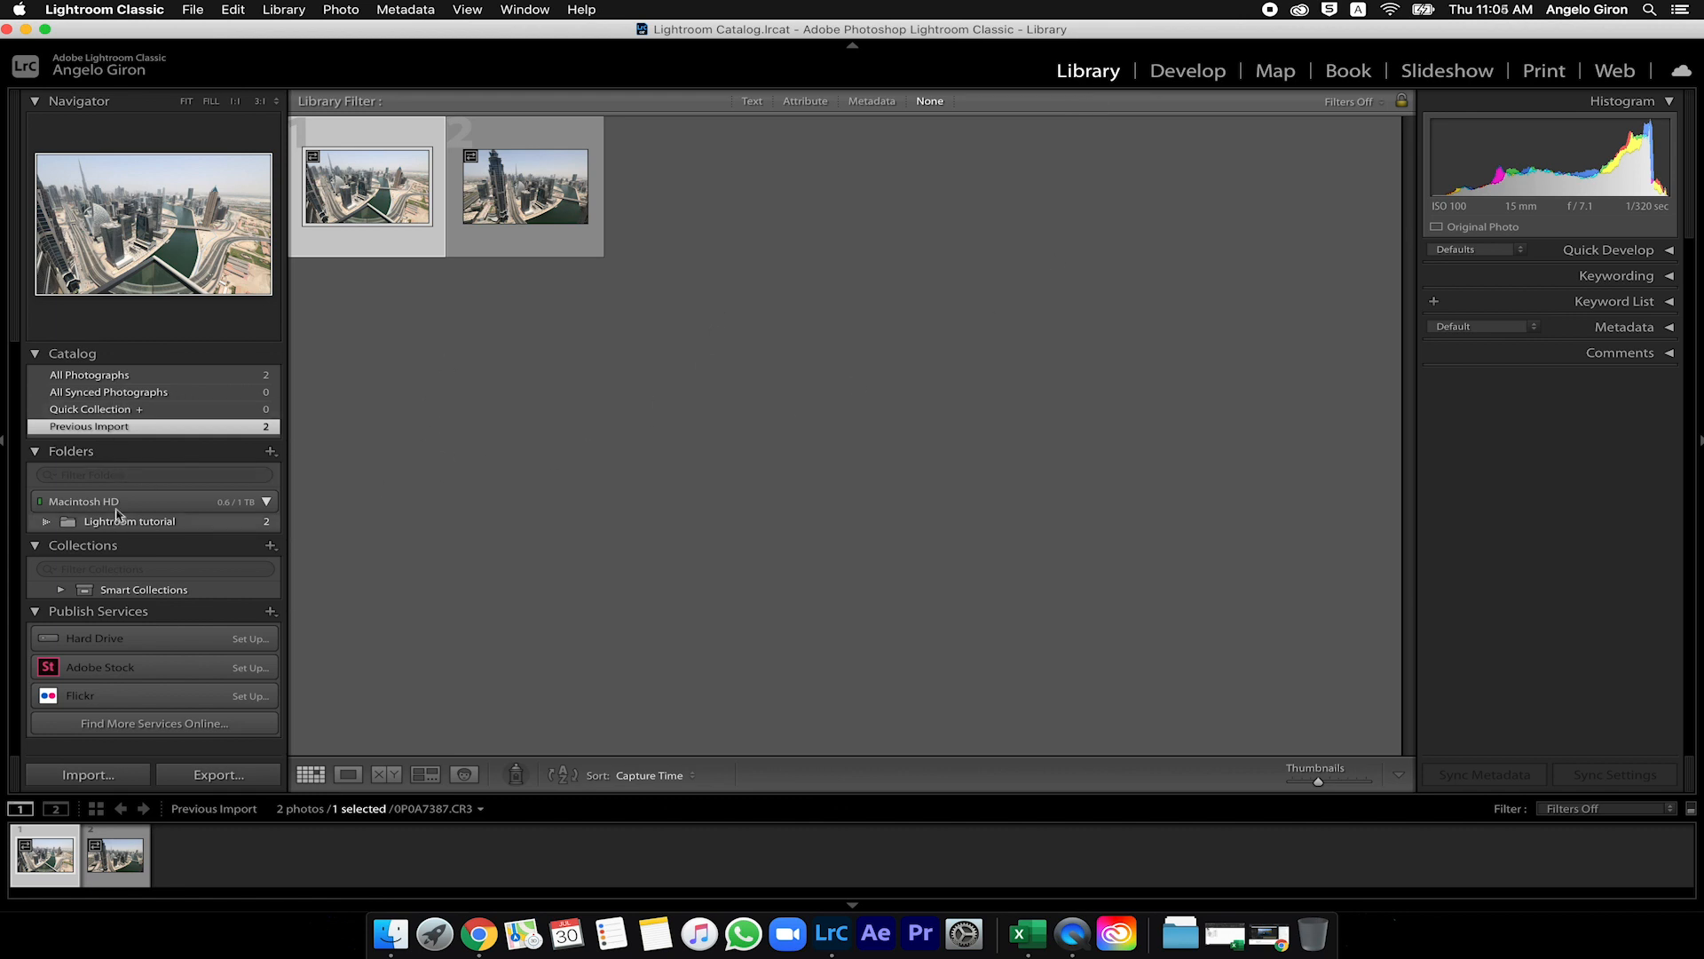
# - Look through the catalog groups, from All Photographs to Quick Collection, and the Lightroom tutorial folder
pyautogui.click(195, 379)
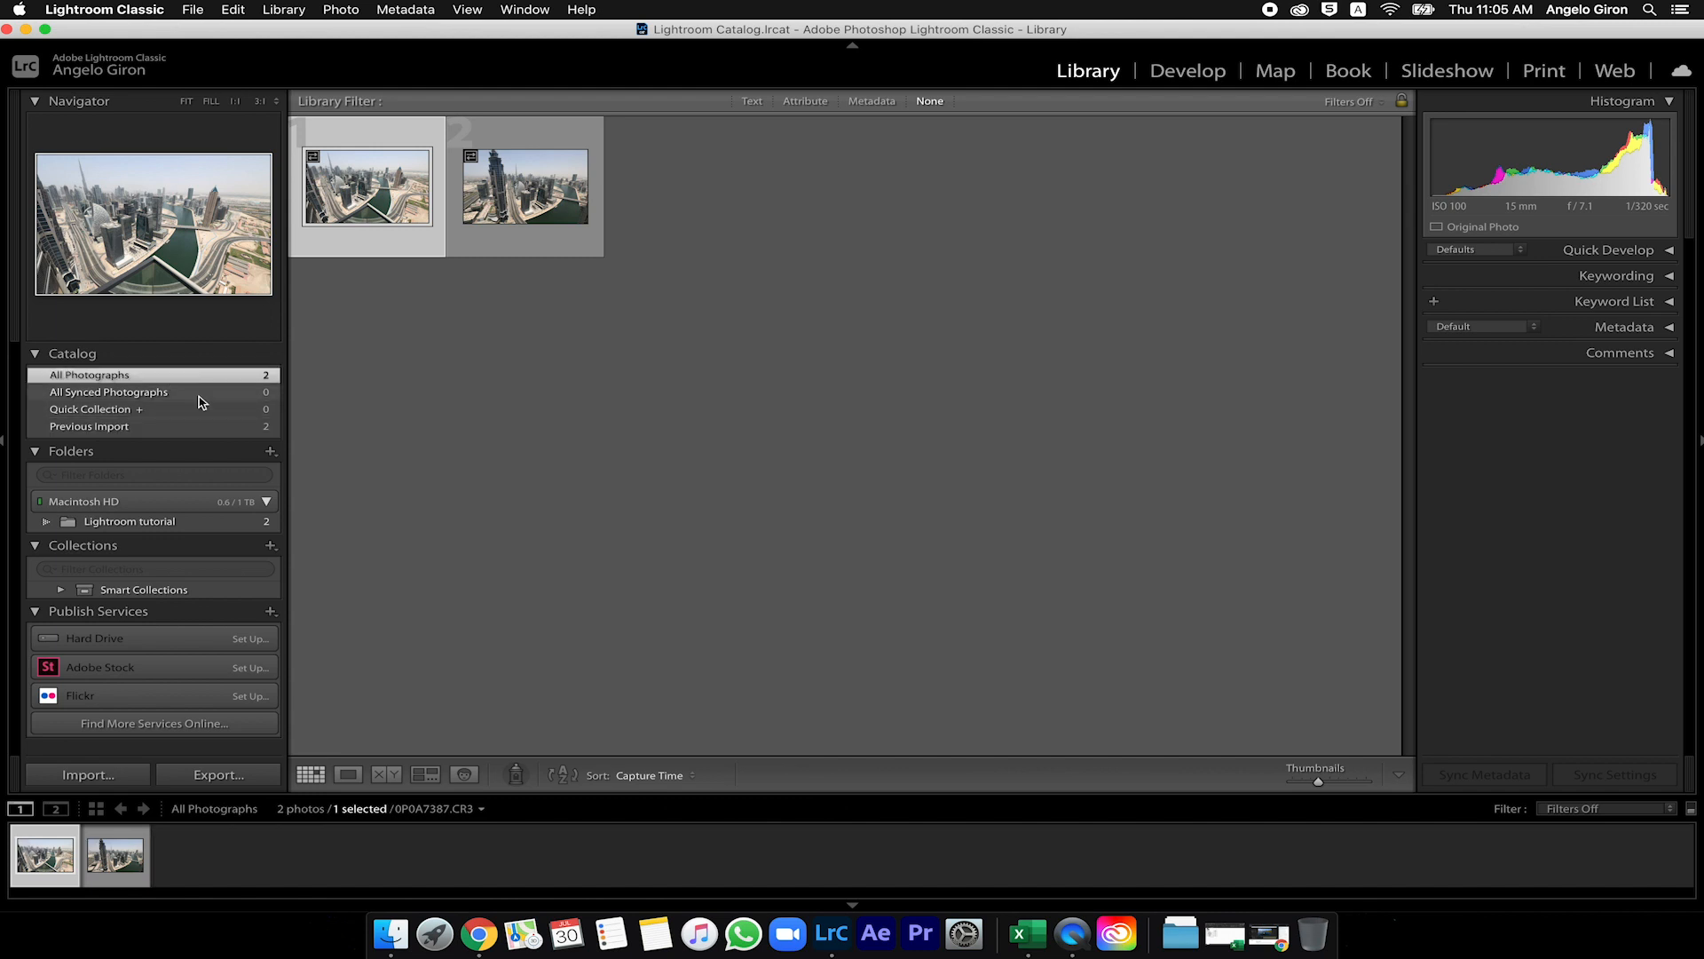
pyautogui.click(200, 393)
pyautogui.click(194, 410)
pyautogui.click(214, 376)
pyautogui.click(173, 521)
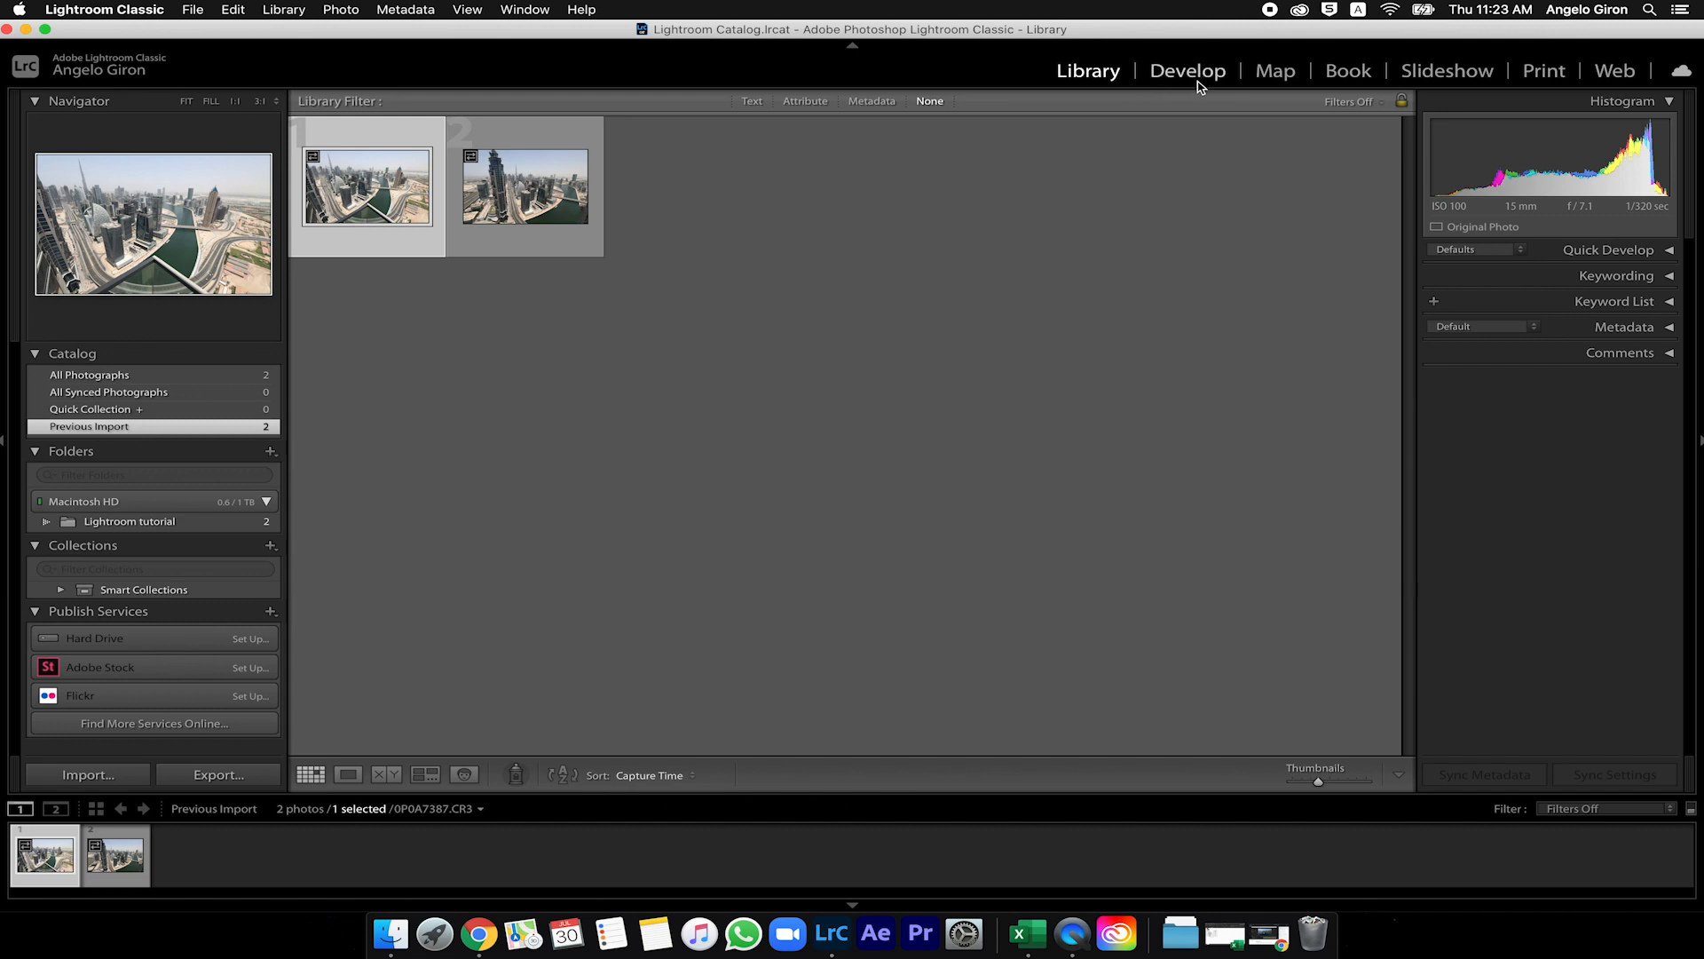
# - Switch to the Develop module for the first photo and review the Basic adjustments
pyautogui.rightClick(1199, 78)
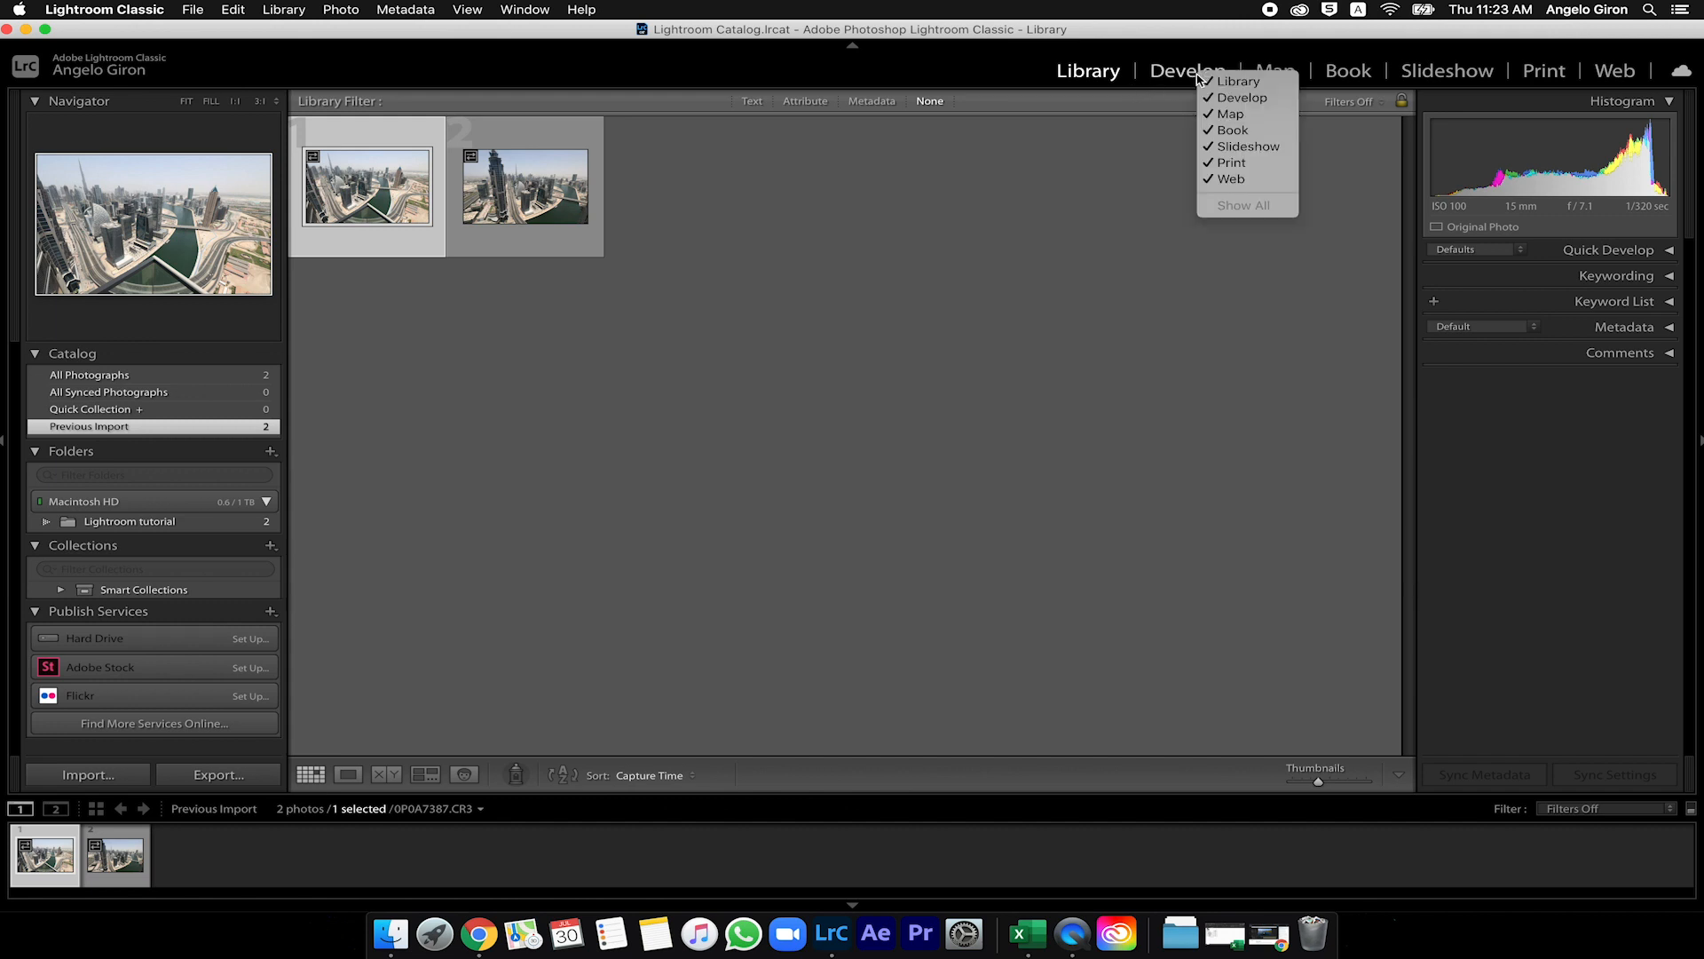
pyautogui.click(1183, 77)
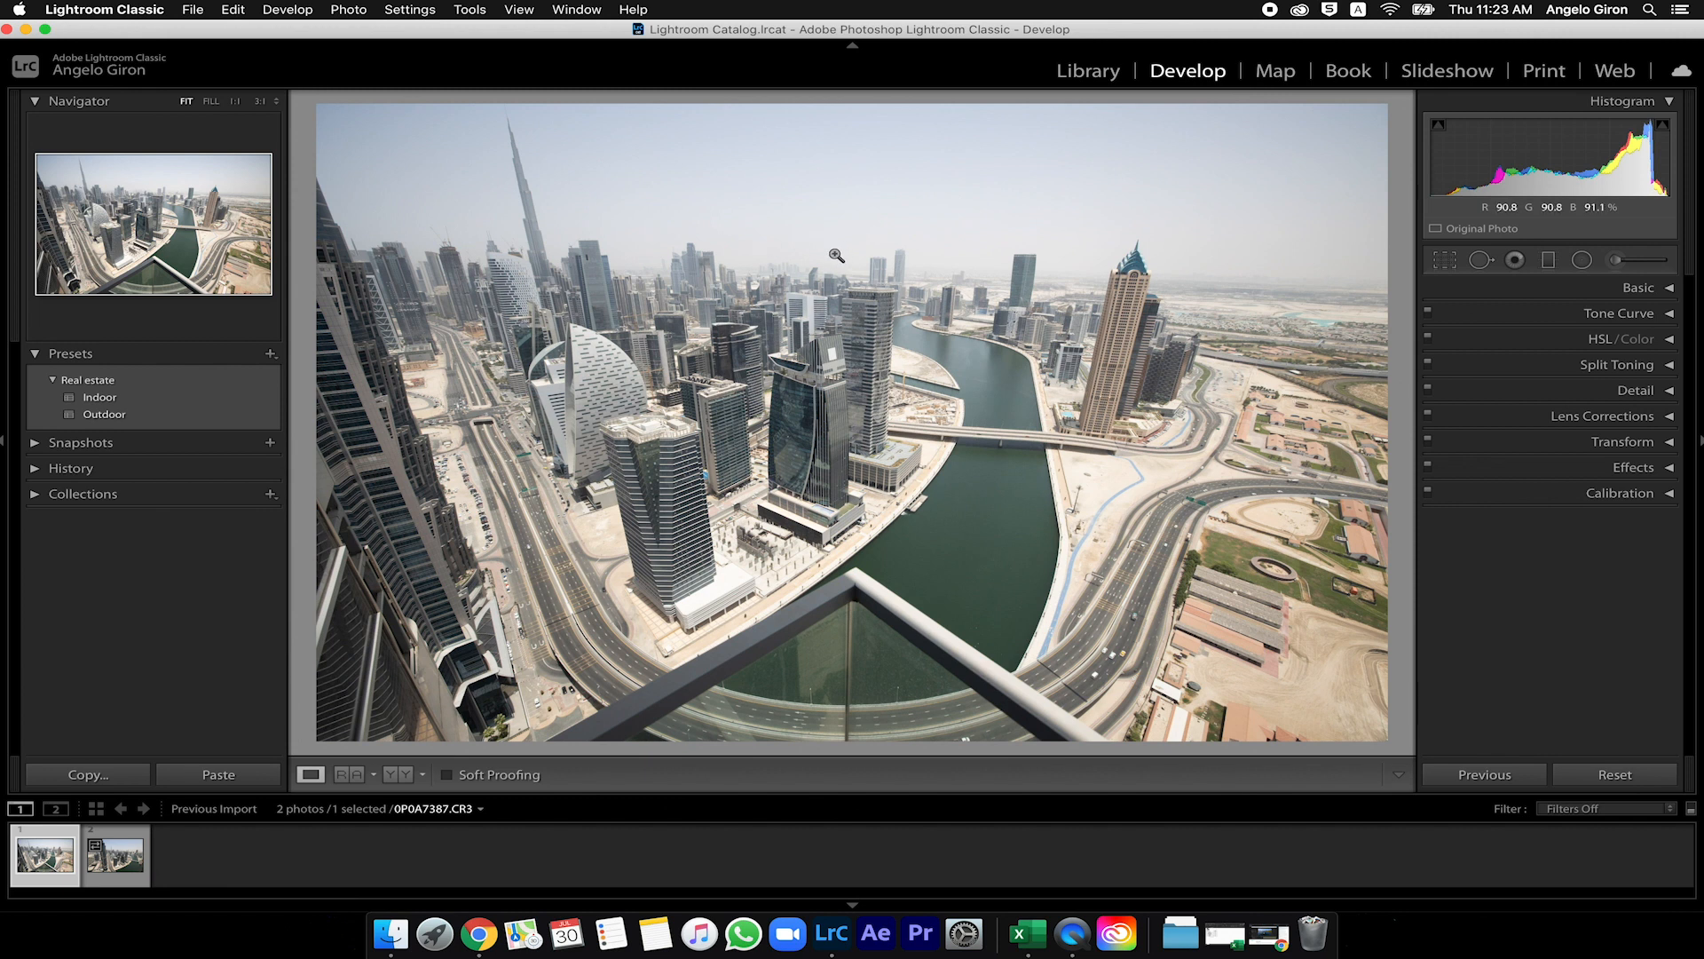
pyautogui.click(1549, 289)
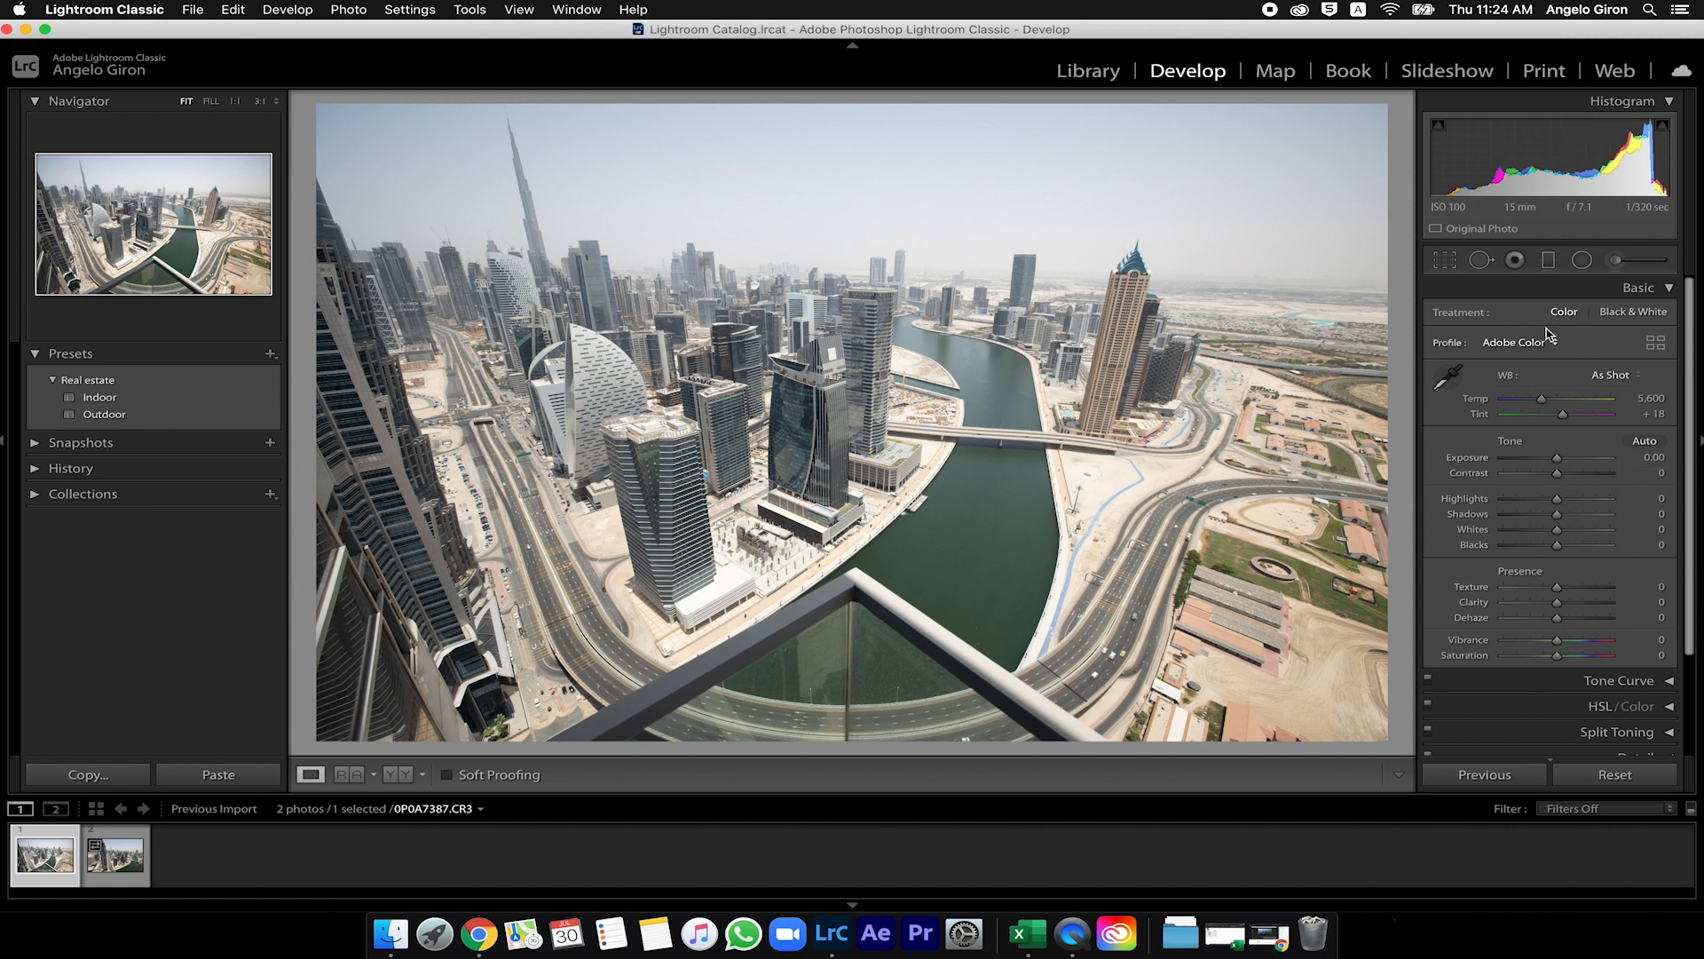
pyautogui.click(1604, 293)
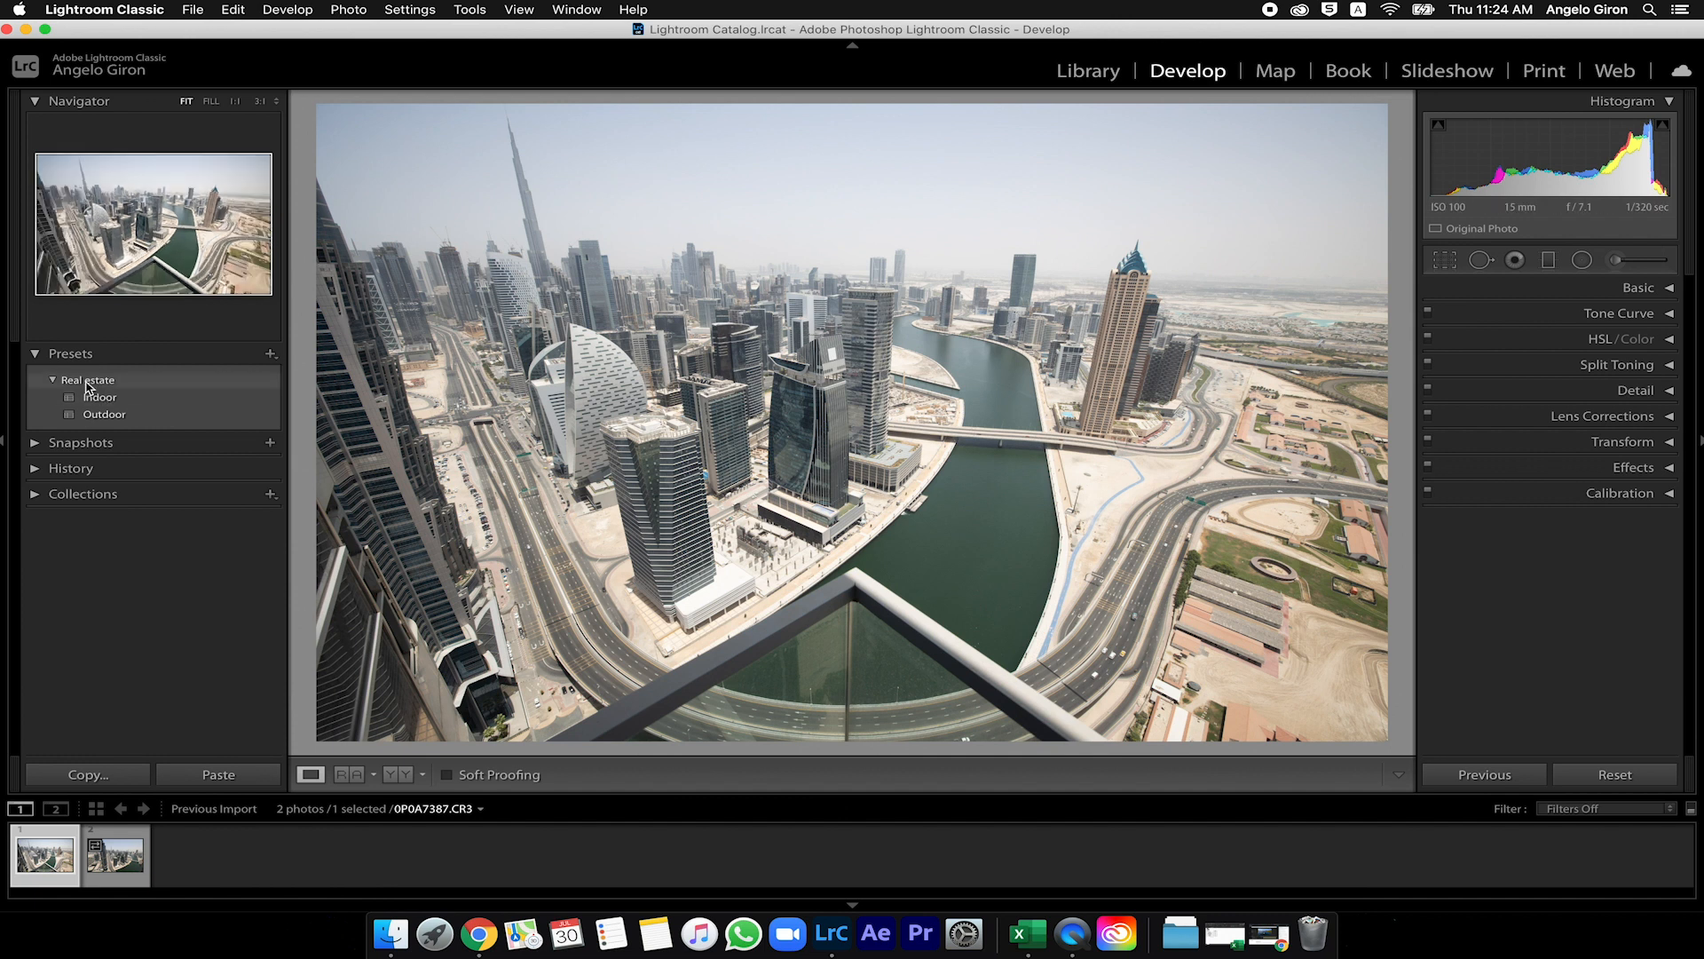
# - Try the Outdoor preset from the Real estate group on the photo, check its Basic adjustments, and reset the photo
pyautogui.click(107, 400)
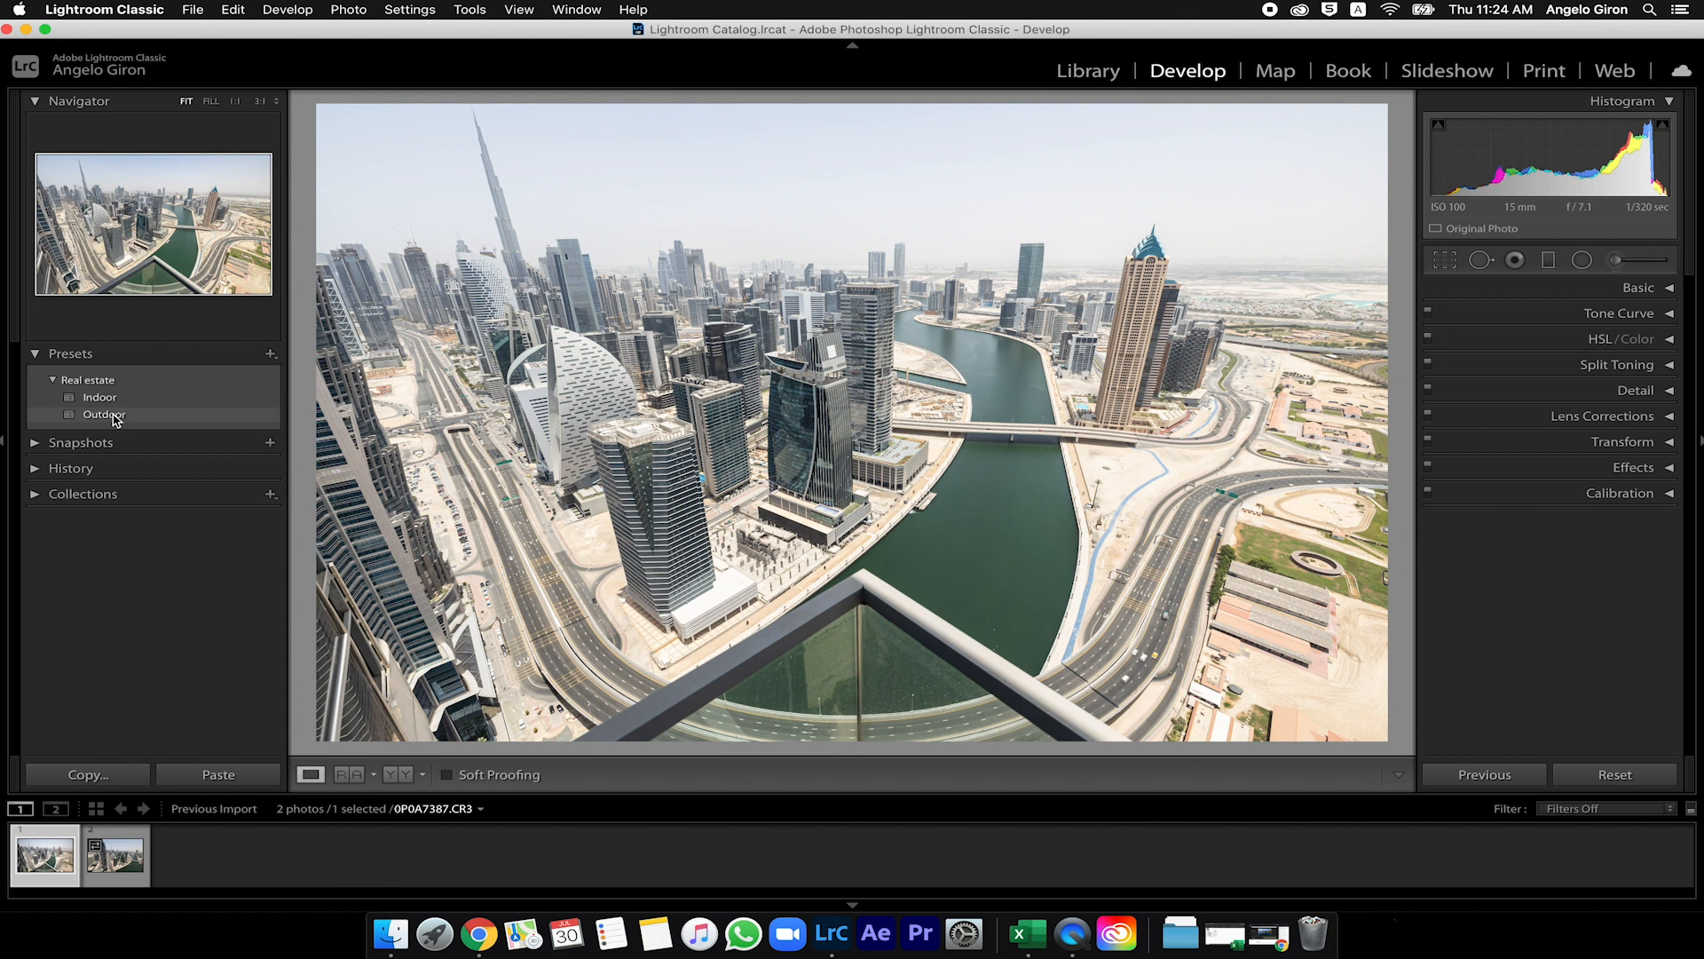
pyautogui.click(115, 416)
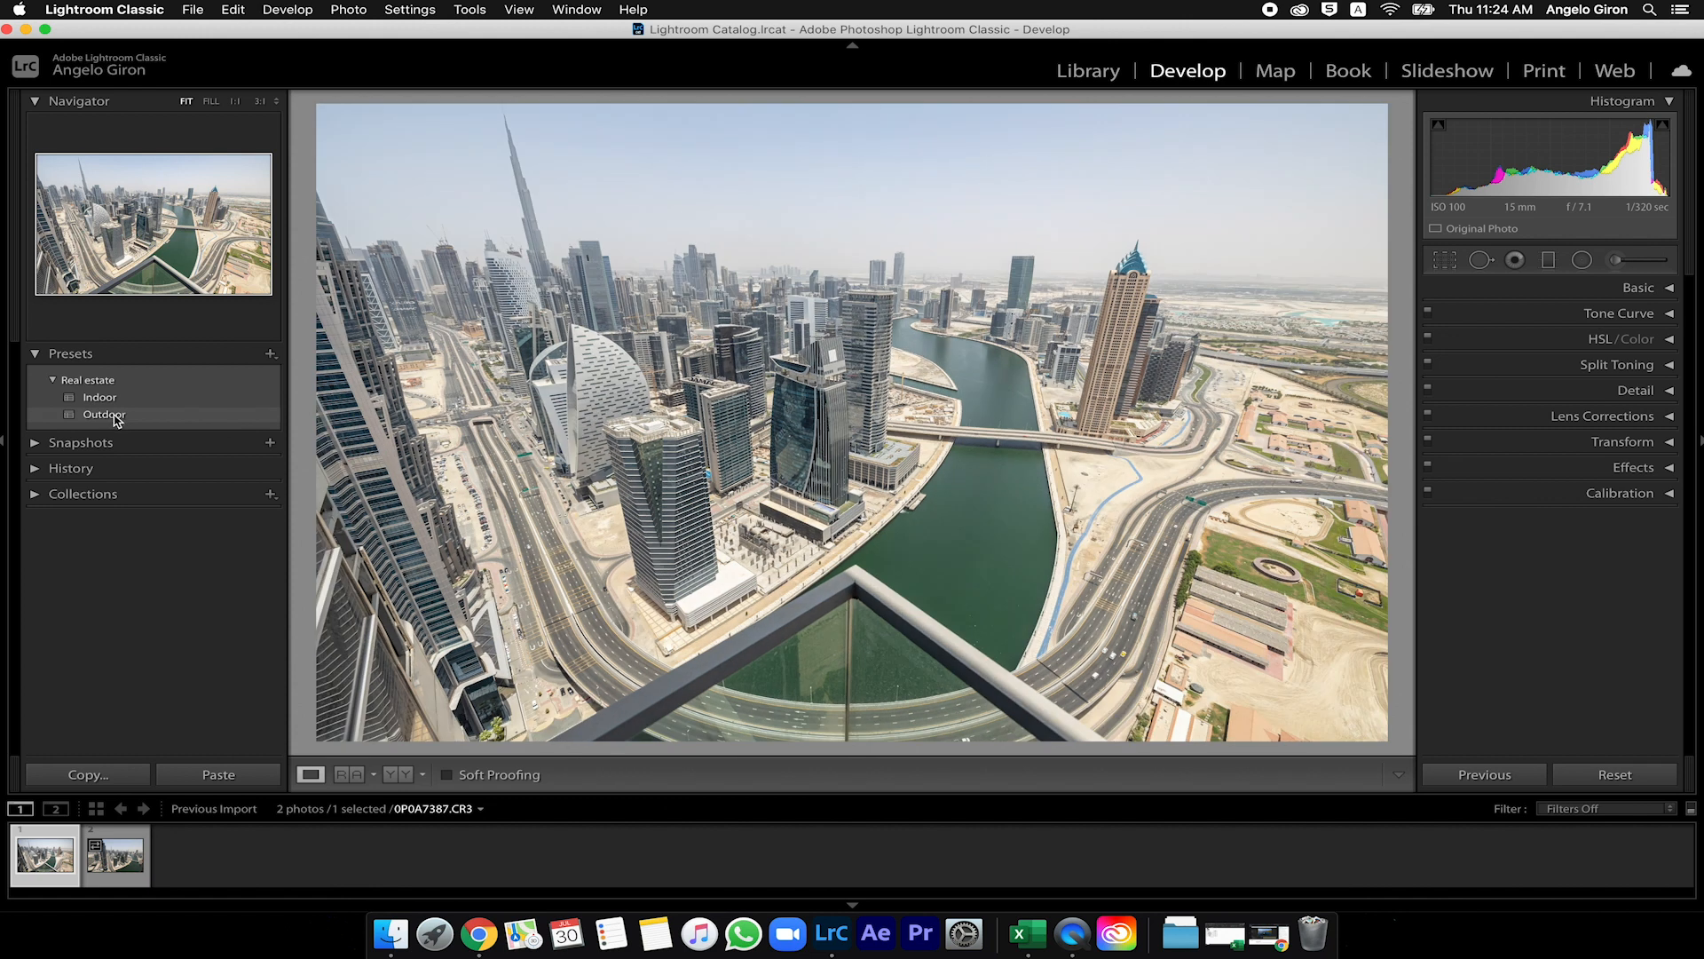
pyautogui.click(115, 417)
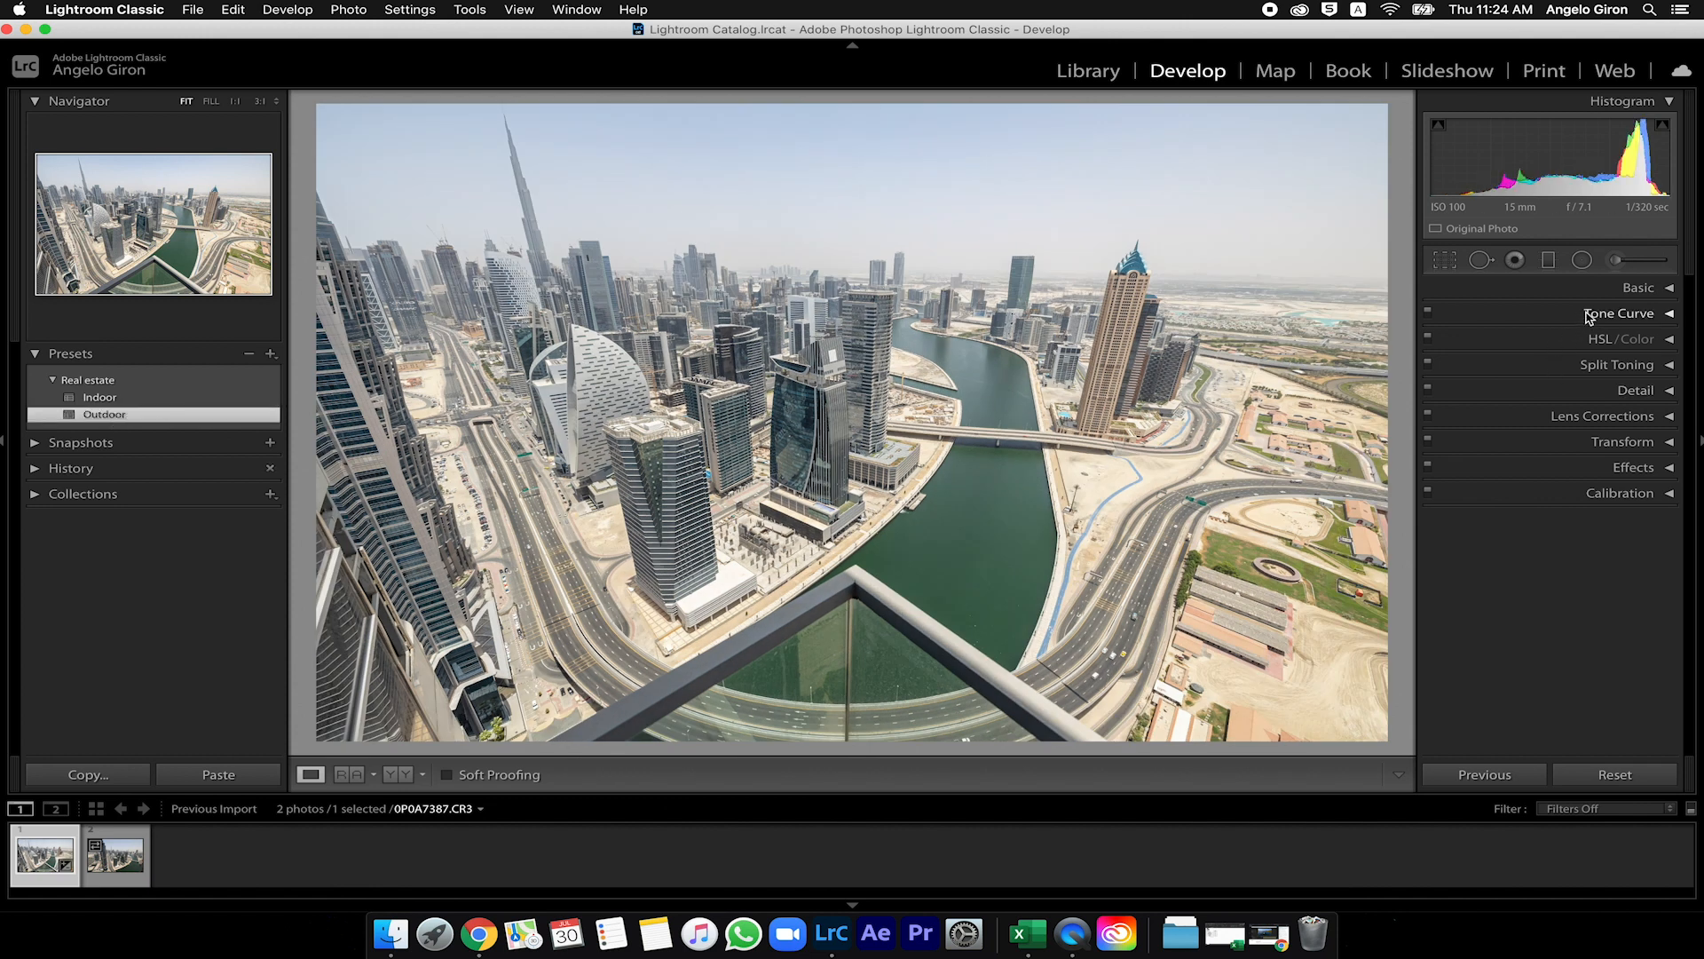
pyautogui.click(1611, 288)
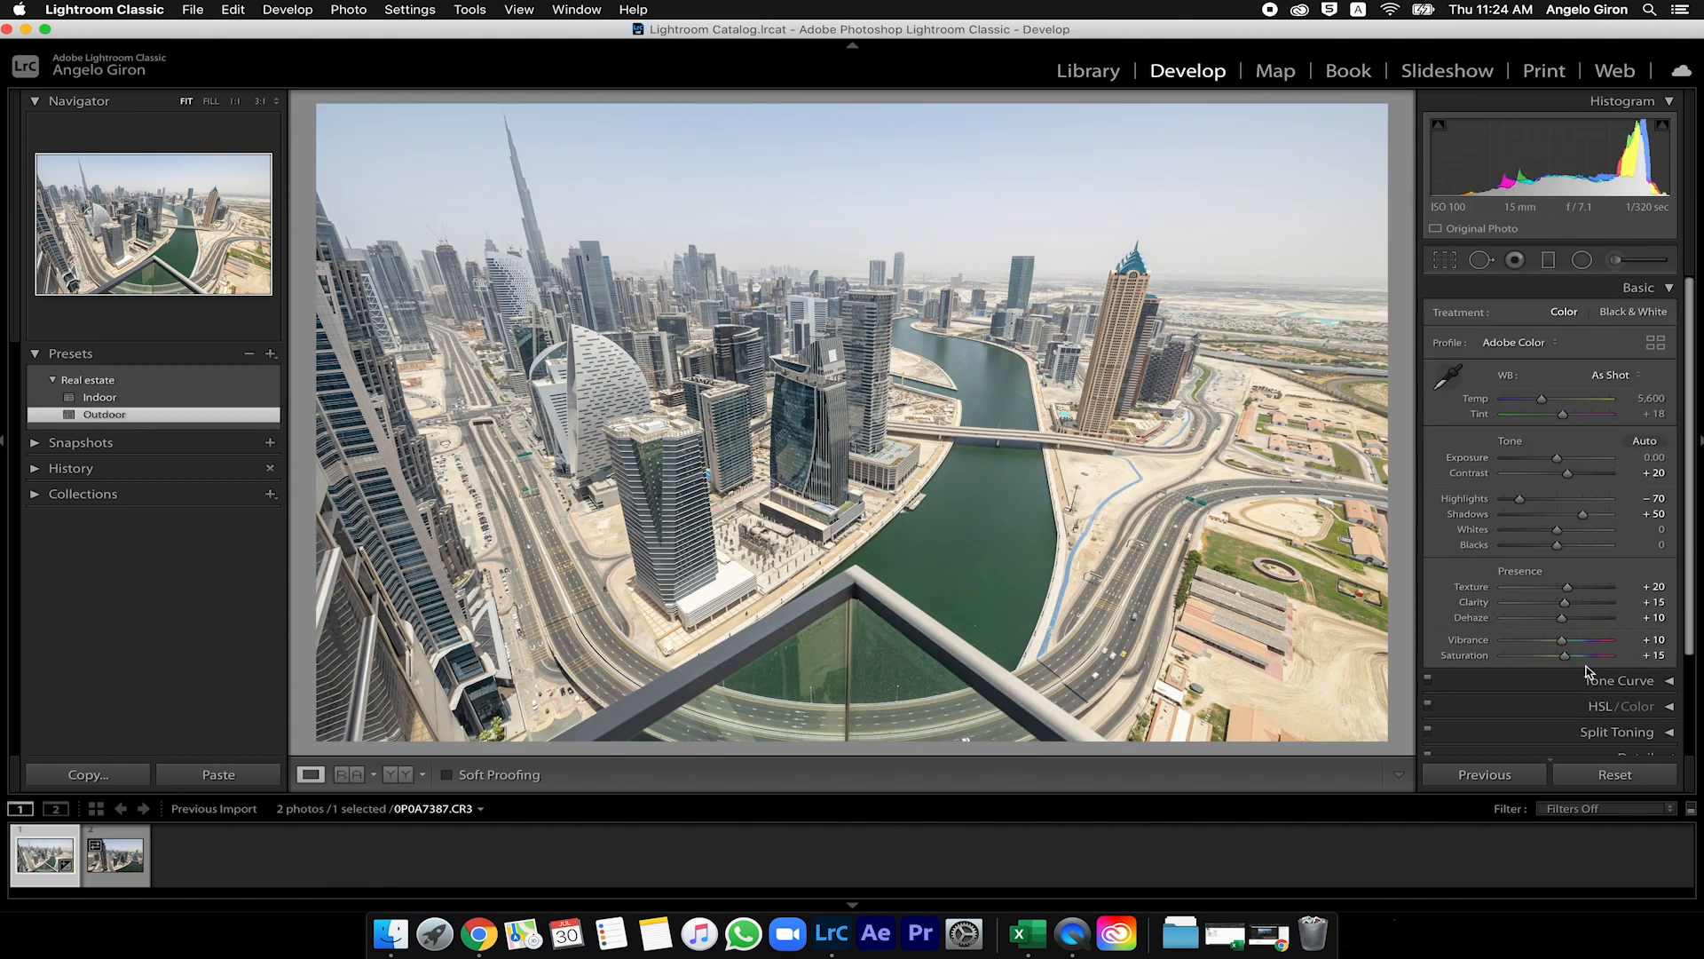
pyautogui.click(1657, 293)
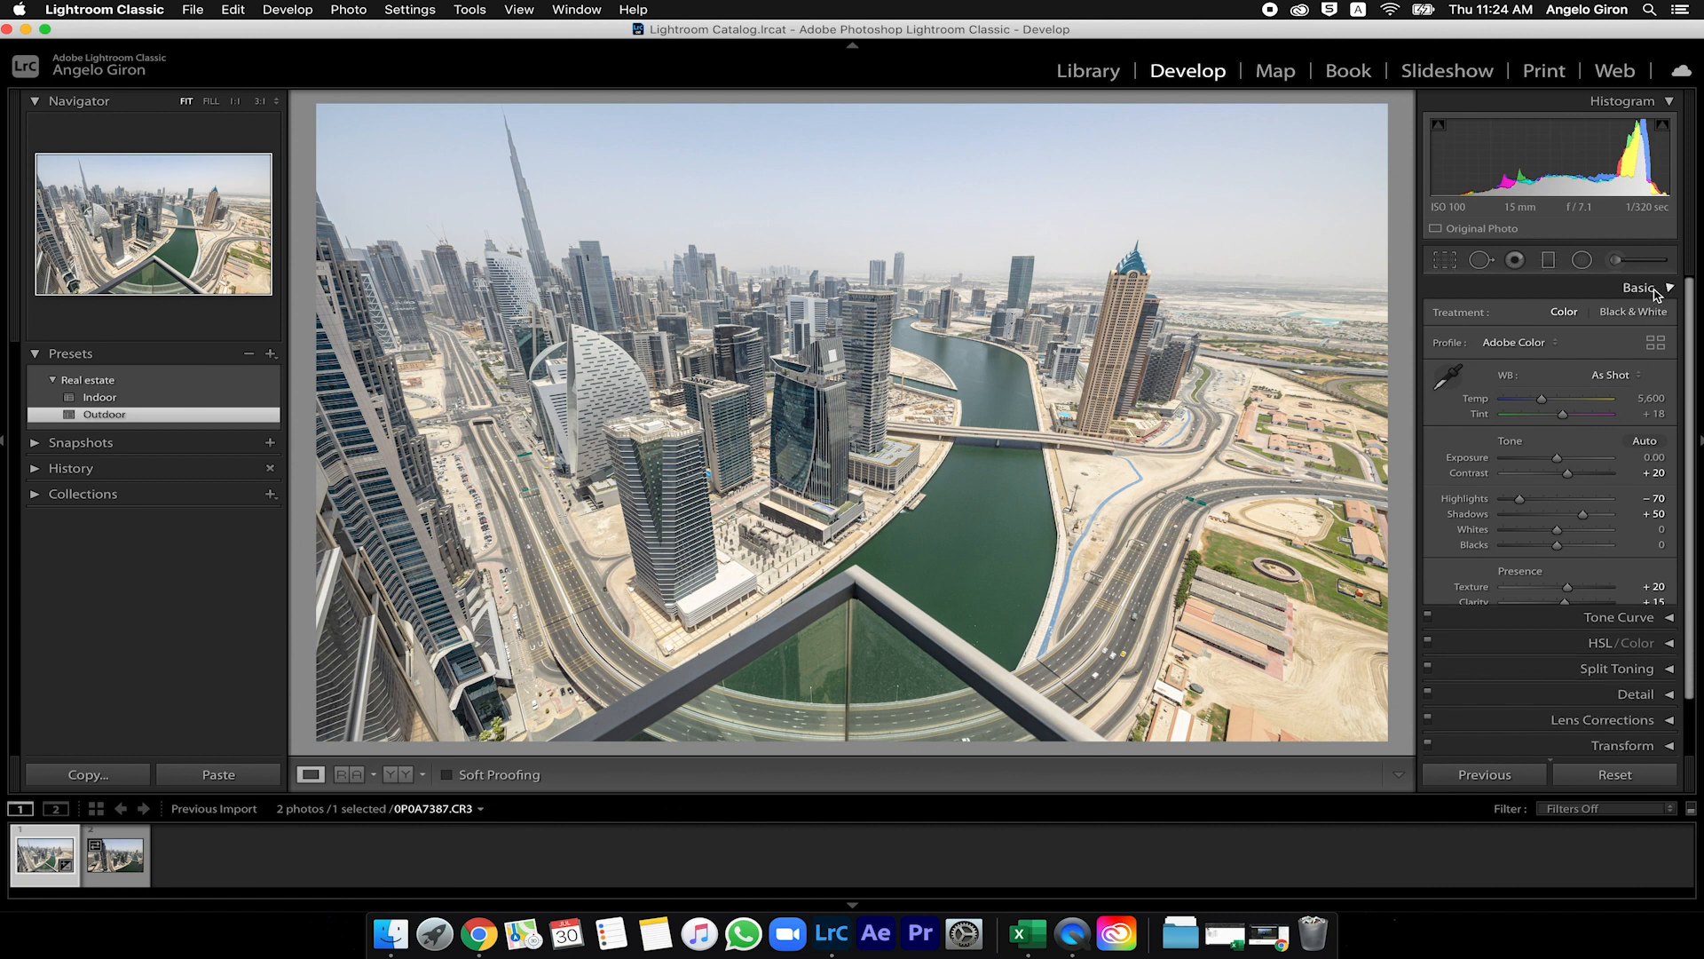
pyautogui.click(1643, 776)
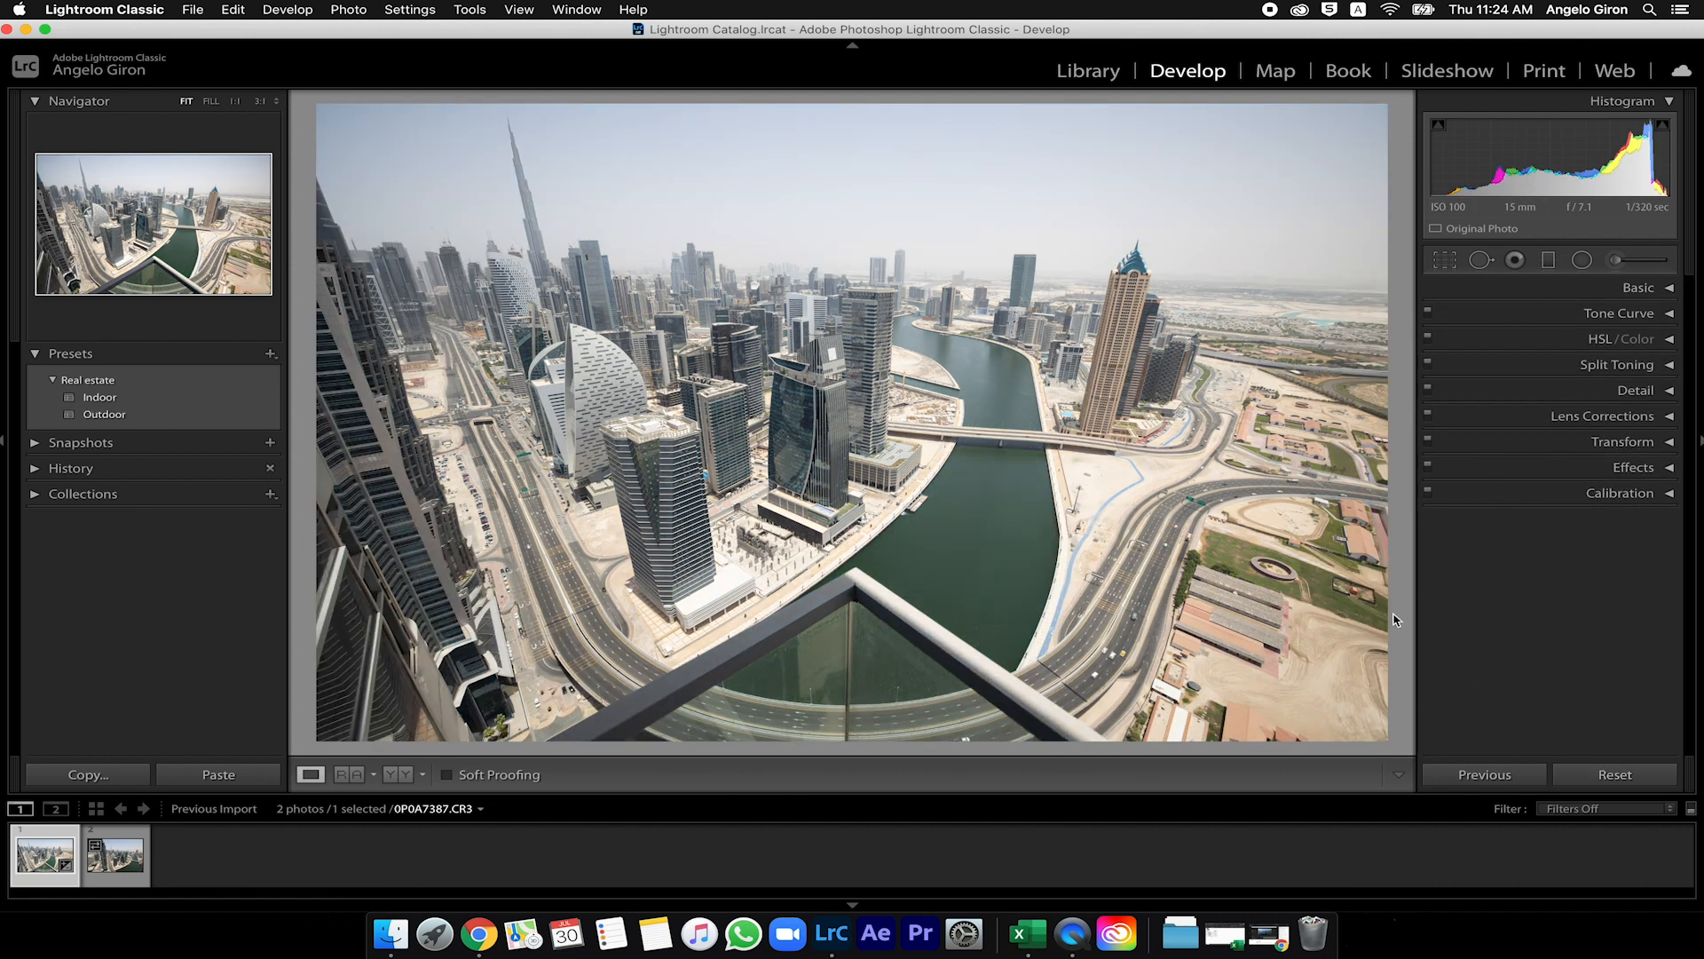
# - Try cropping the photo on all four sides to the central towers and canal, and reset the crop
pyautogui.click(1631, 290)
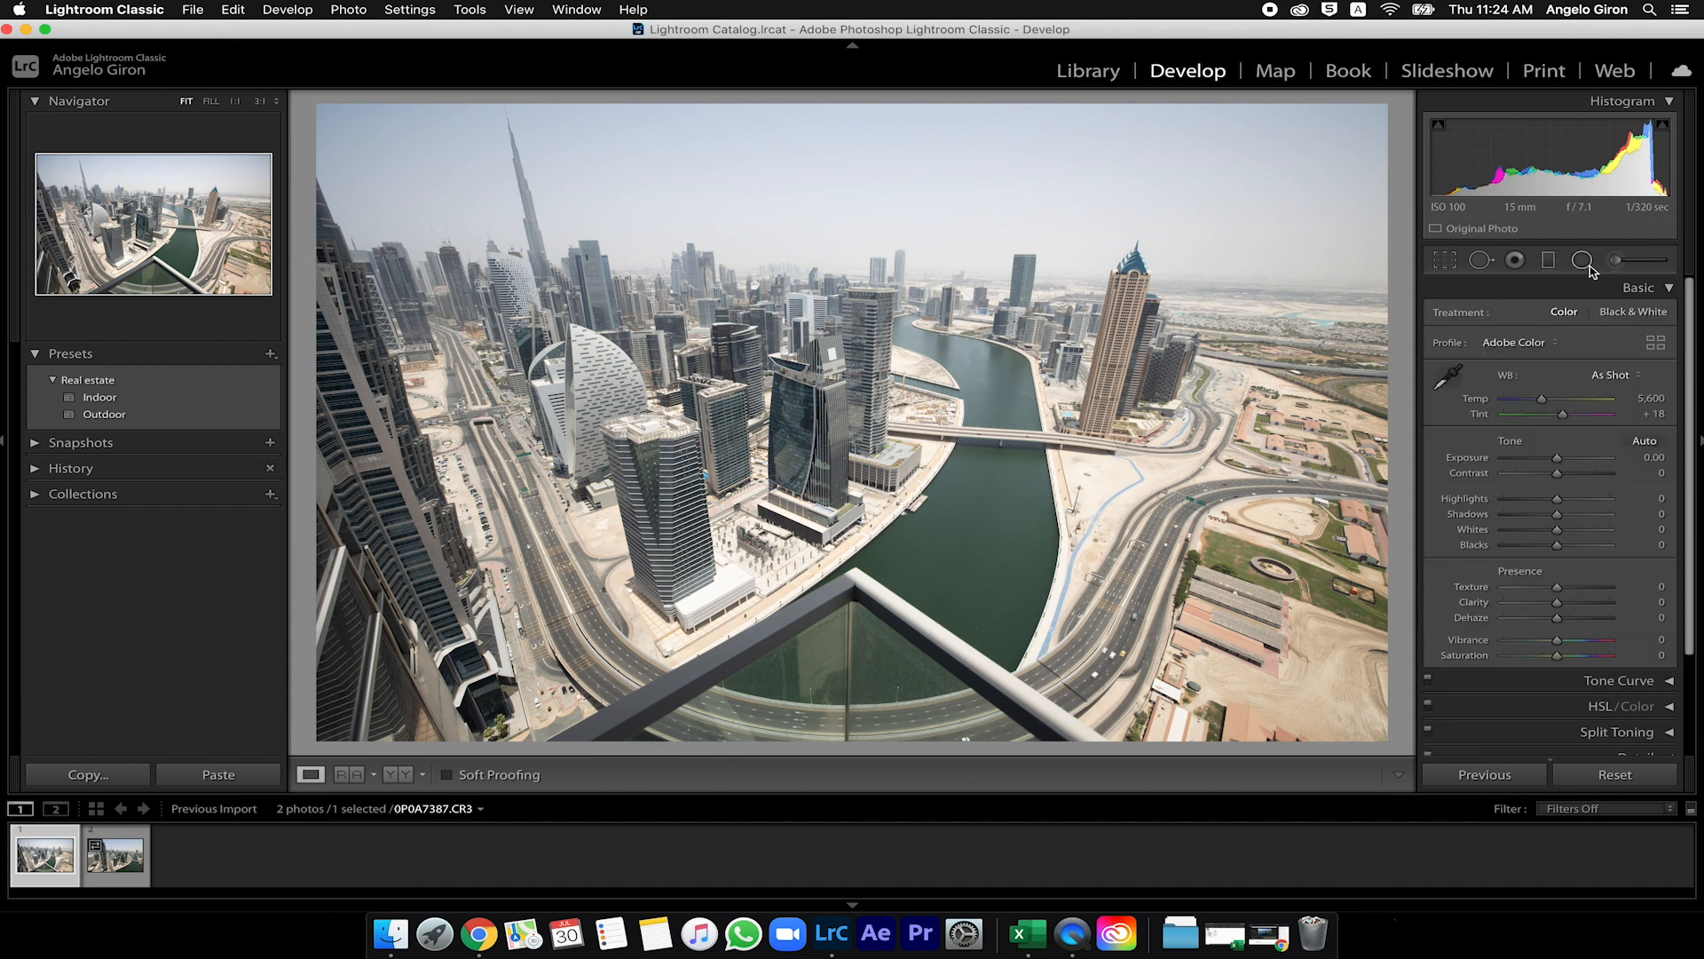
pyautogui.click(1446, 261)
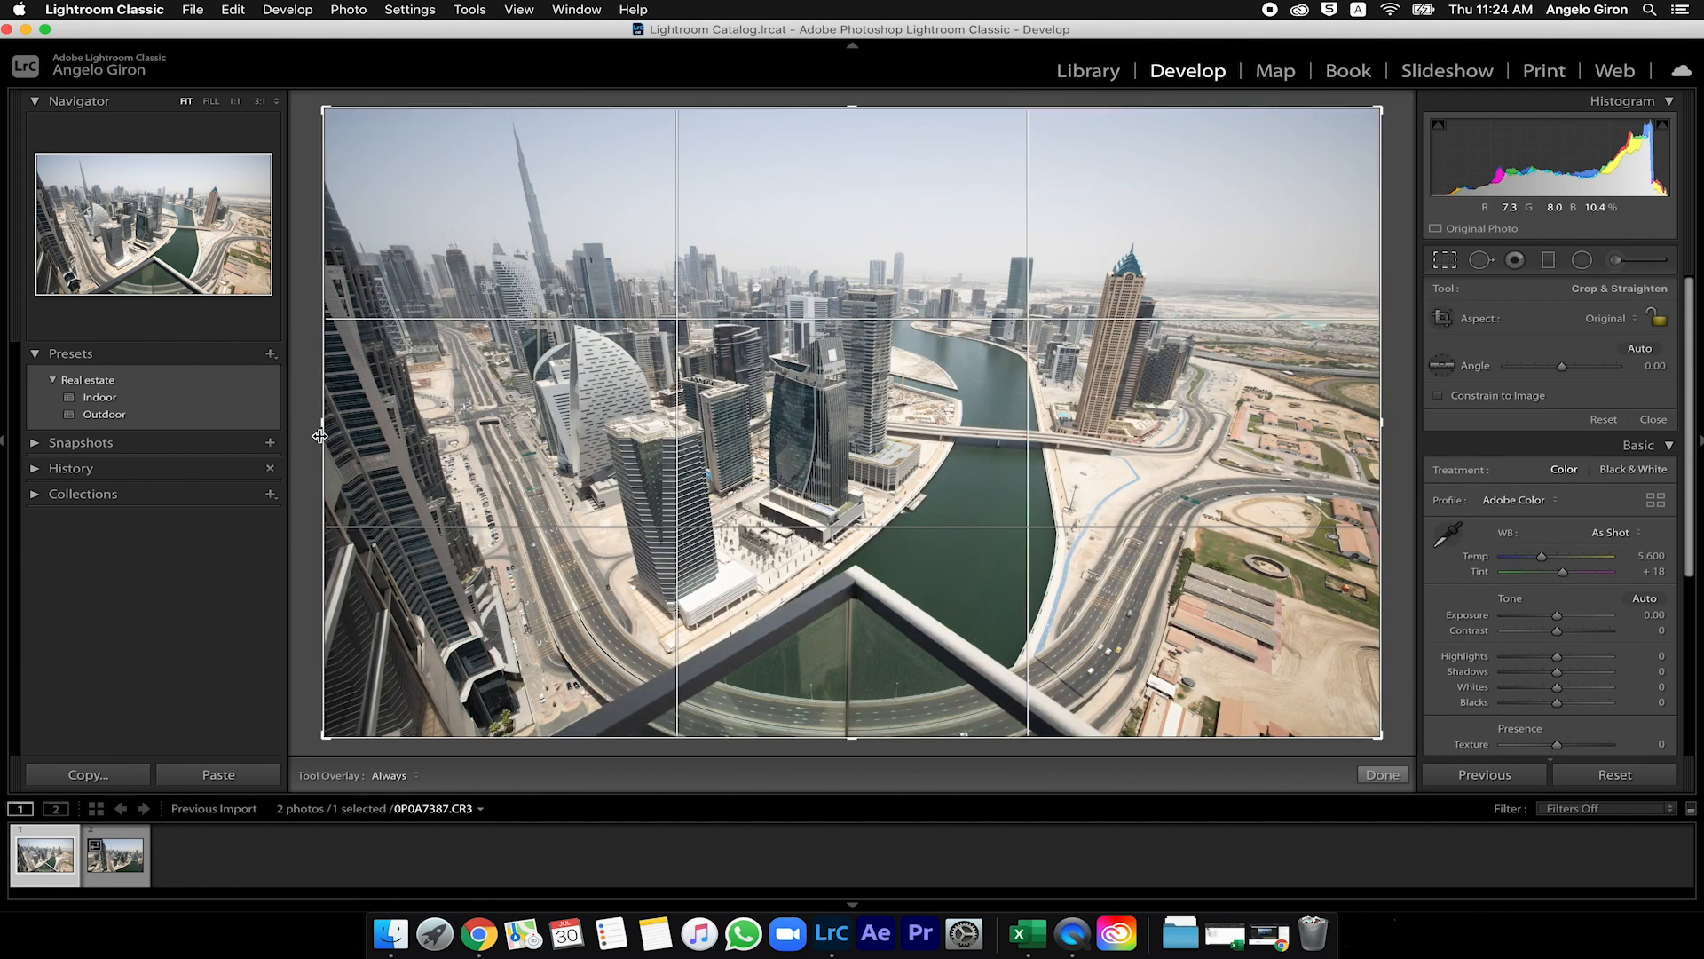
pyautogui.moveTo(322, 425); pyautogui.dragTo(579, 425)
pyautogui.moveTo(1253, 378); pyautogui.dragTo(972, 381)
pyautogui.moveTo(855, 111); pyautogui.dragTo(848, 351)
pyautogui.moveTo(872, 612); pyautogui.dragTo(872, 491)
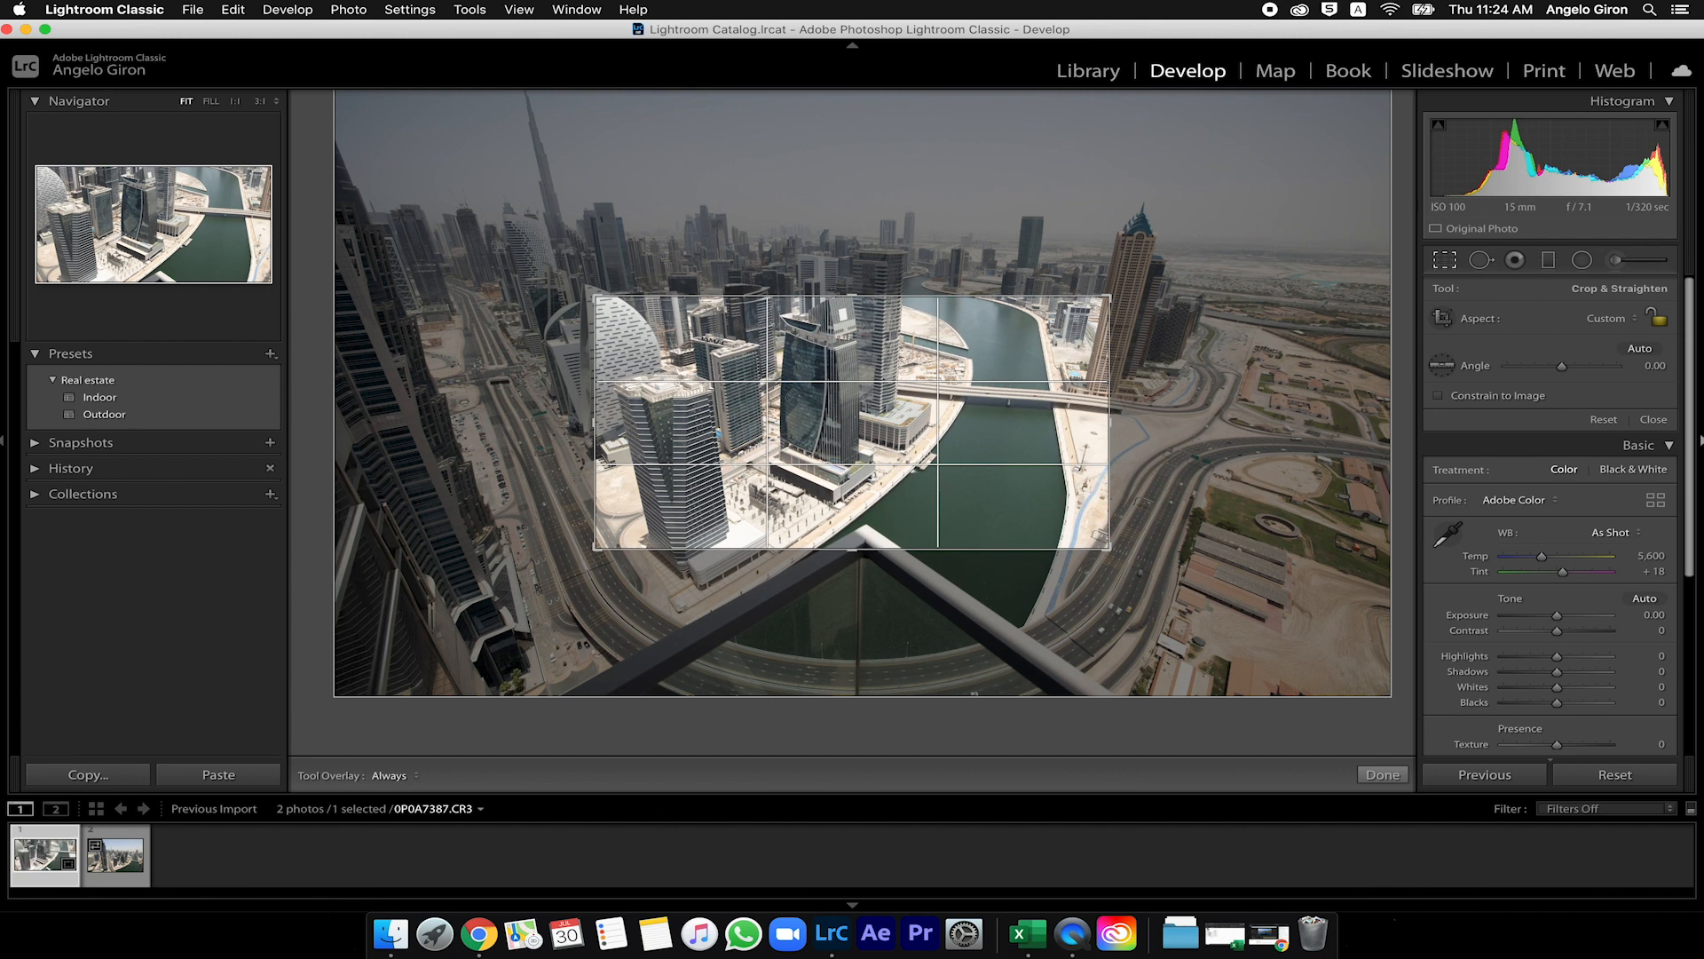
pyautogui.click(1604, 420)
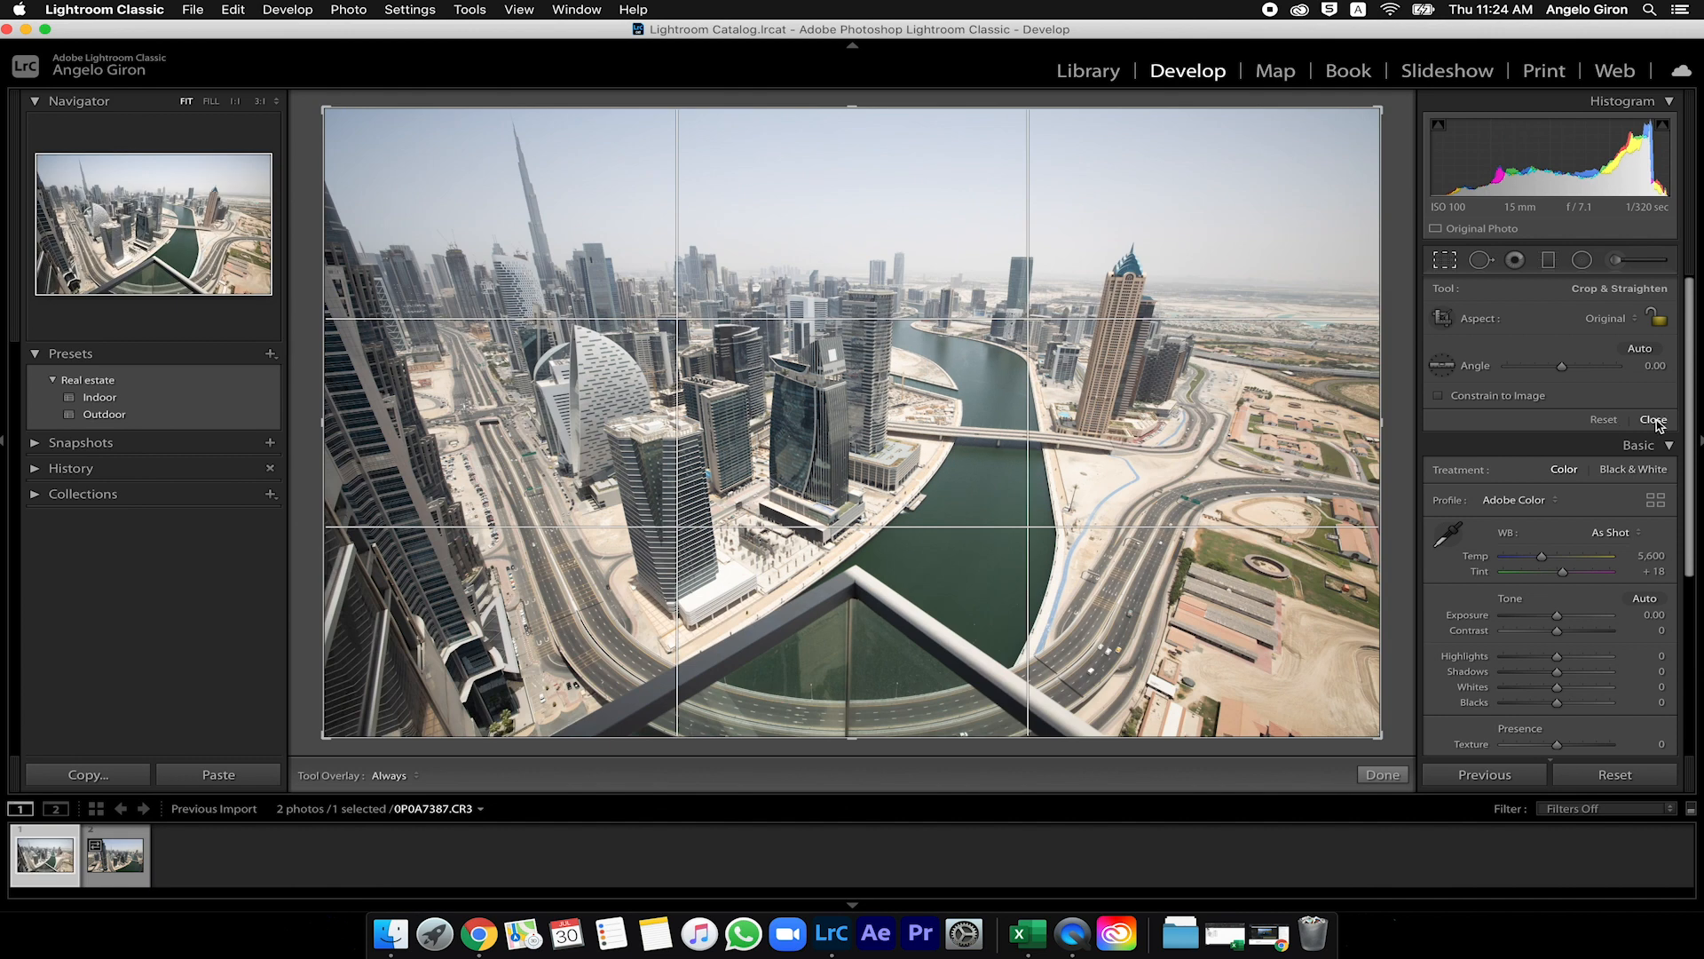
pyautogui.click(1655, 421)
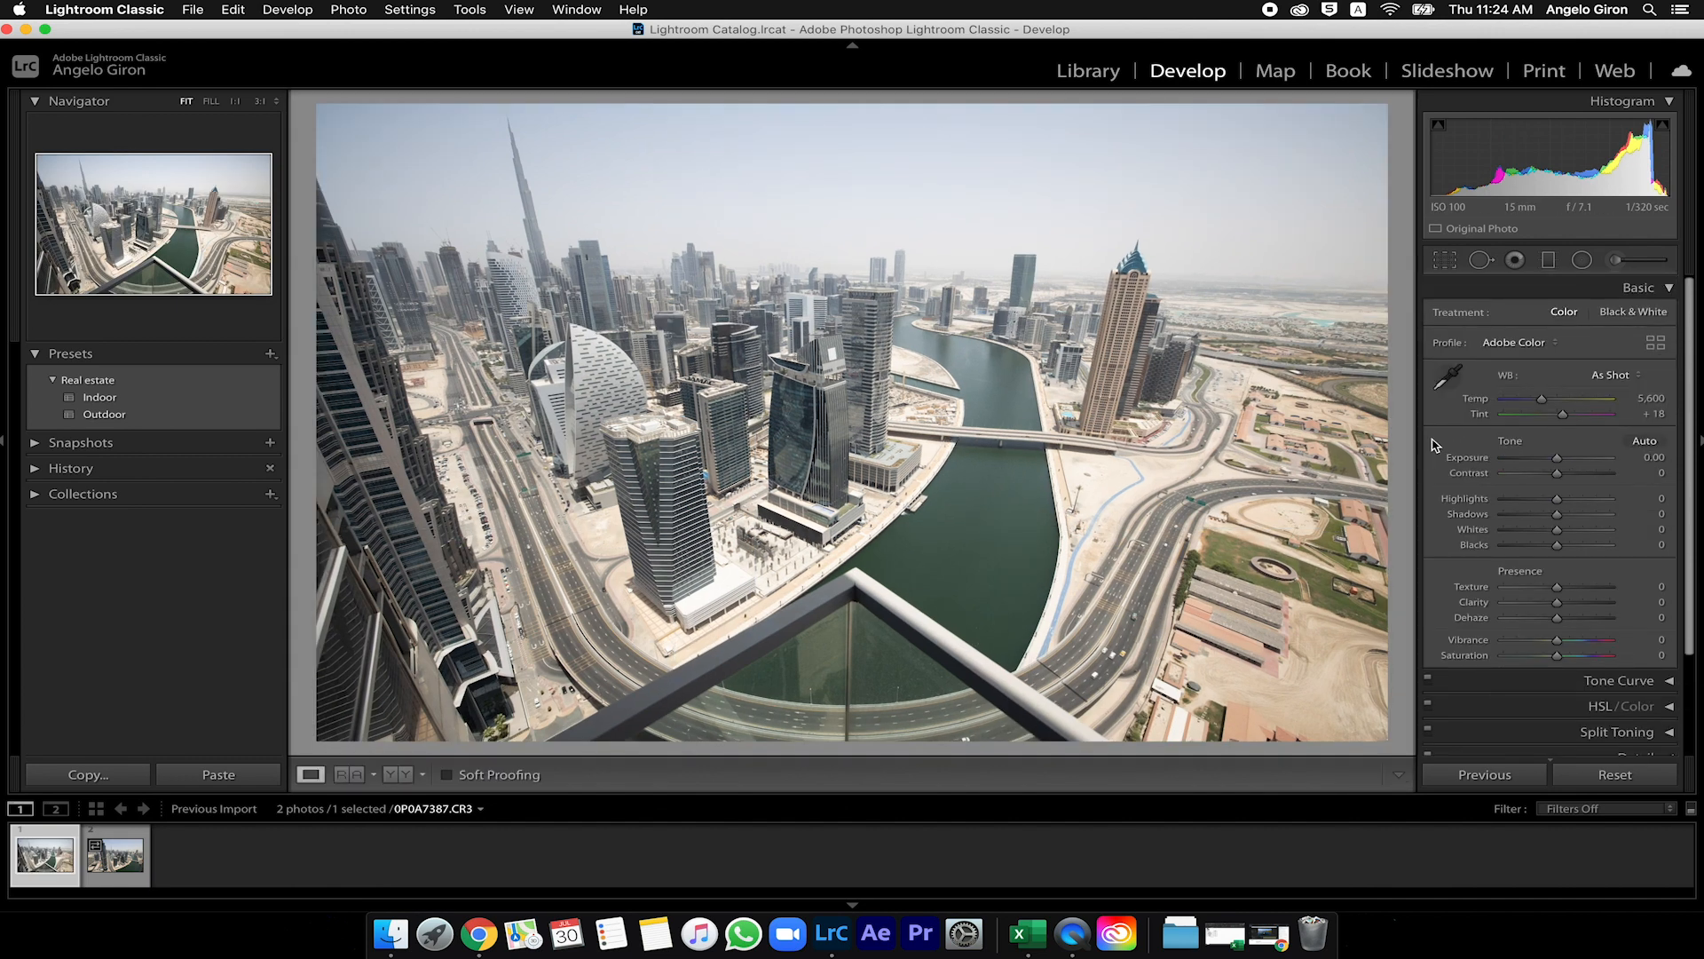
# - Heal the small dark object on the sand beside the canal with Spot Removal at size 38
pyautogui.click(1481, 260)
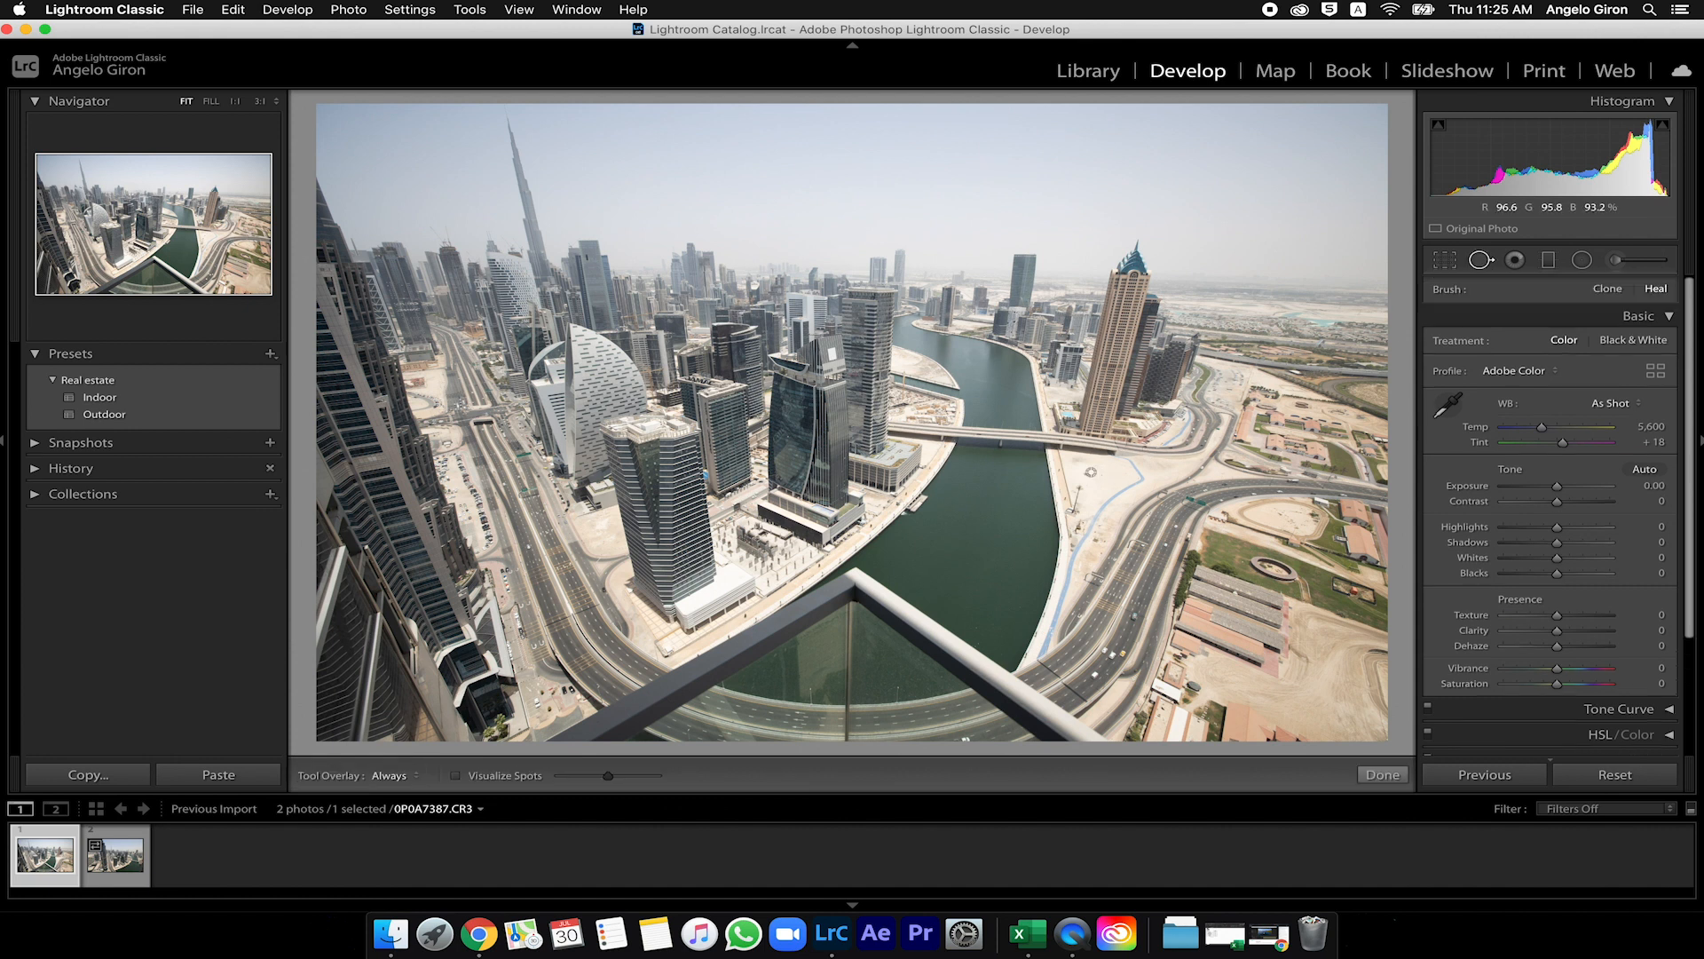
pyautogui.click(1489, 267)
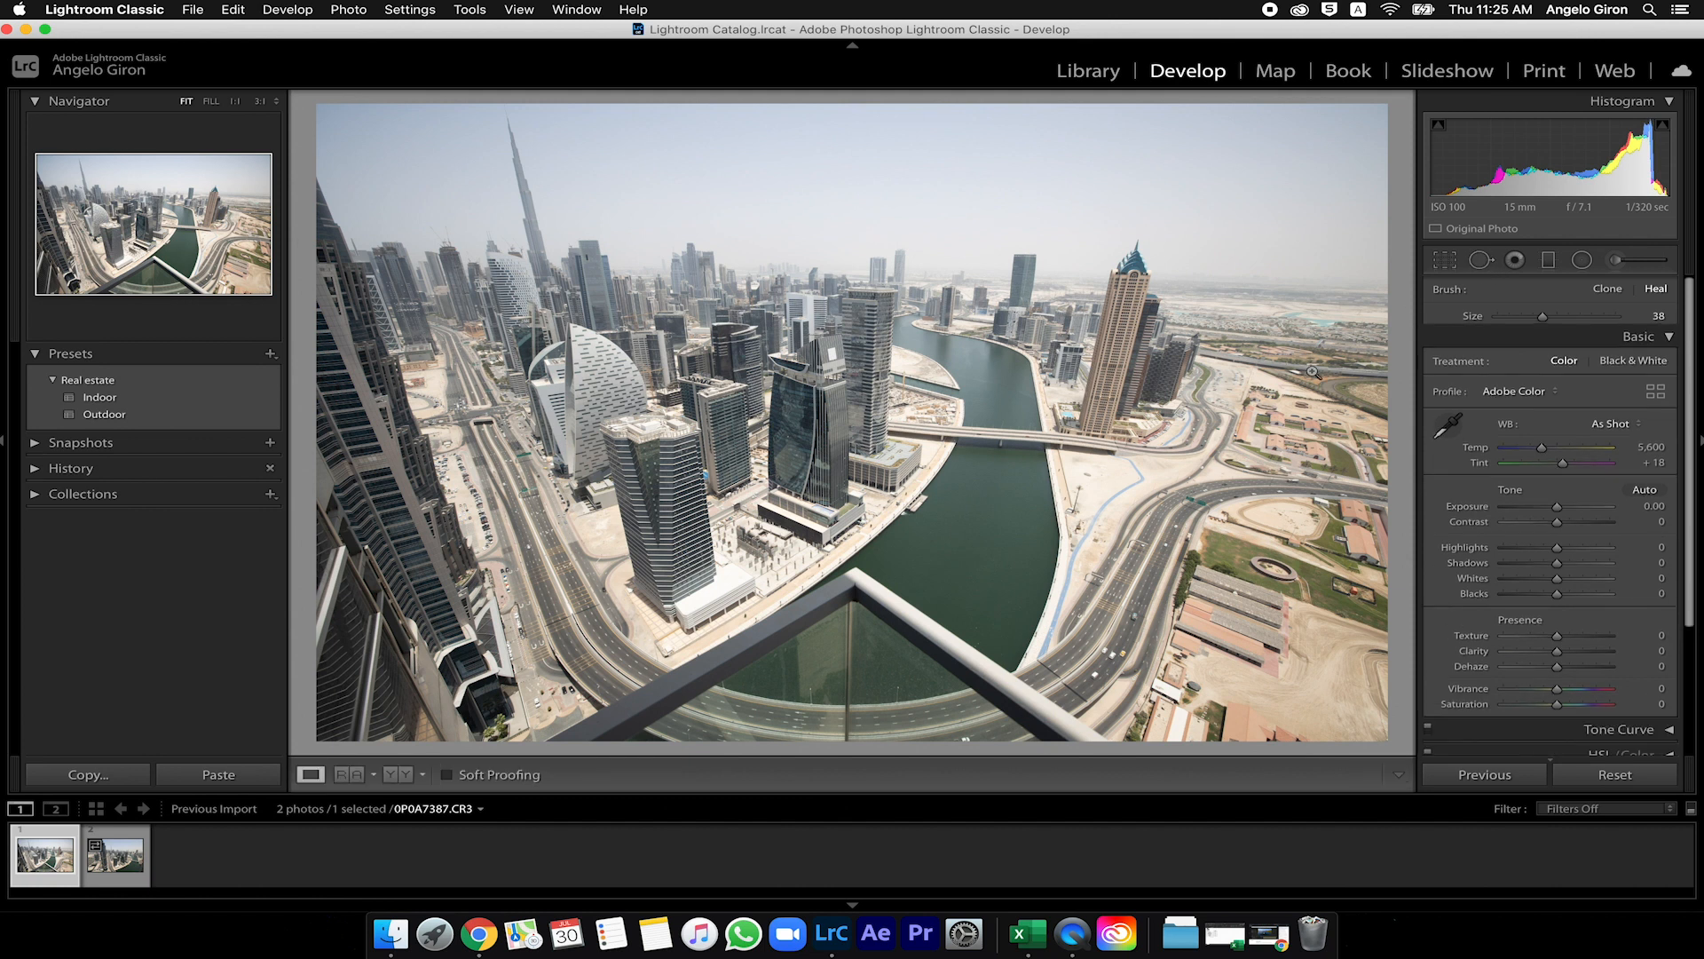
pyautogui.click(1086, 479)
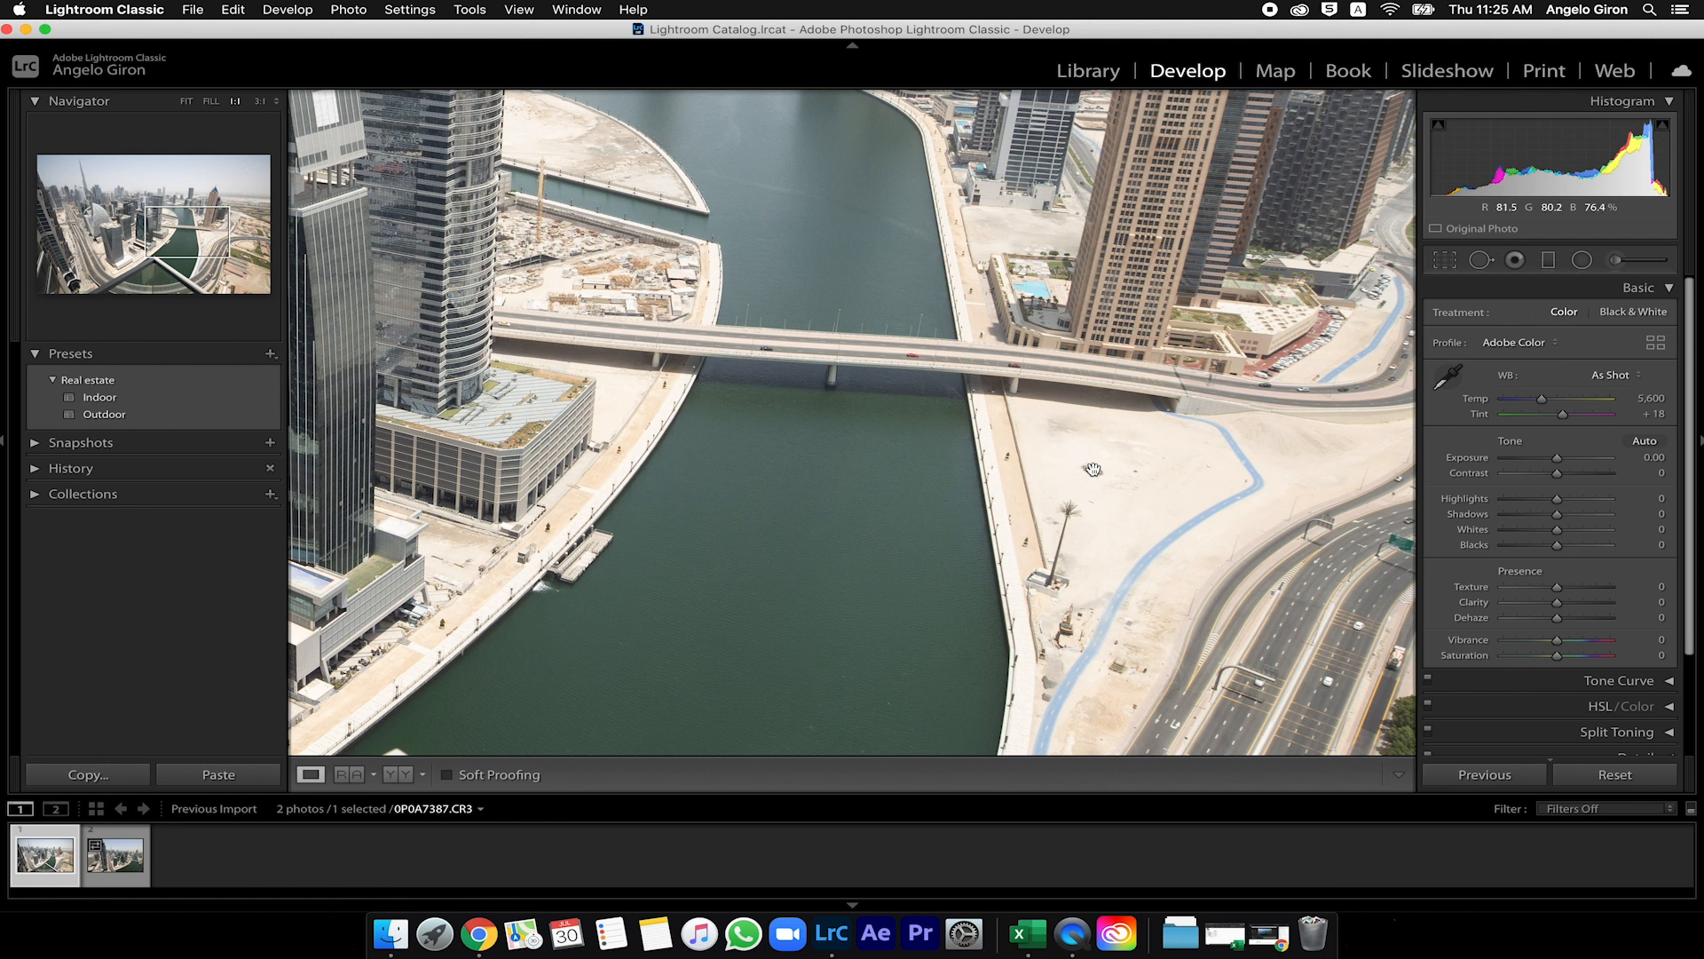
pyautogui.press('q')
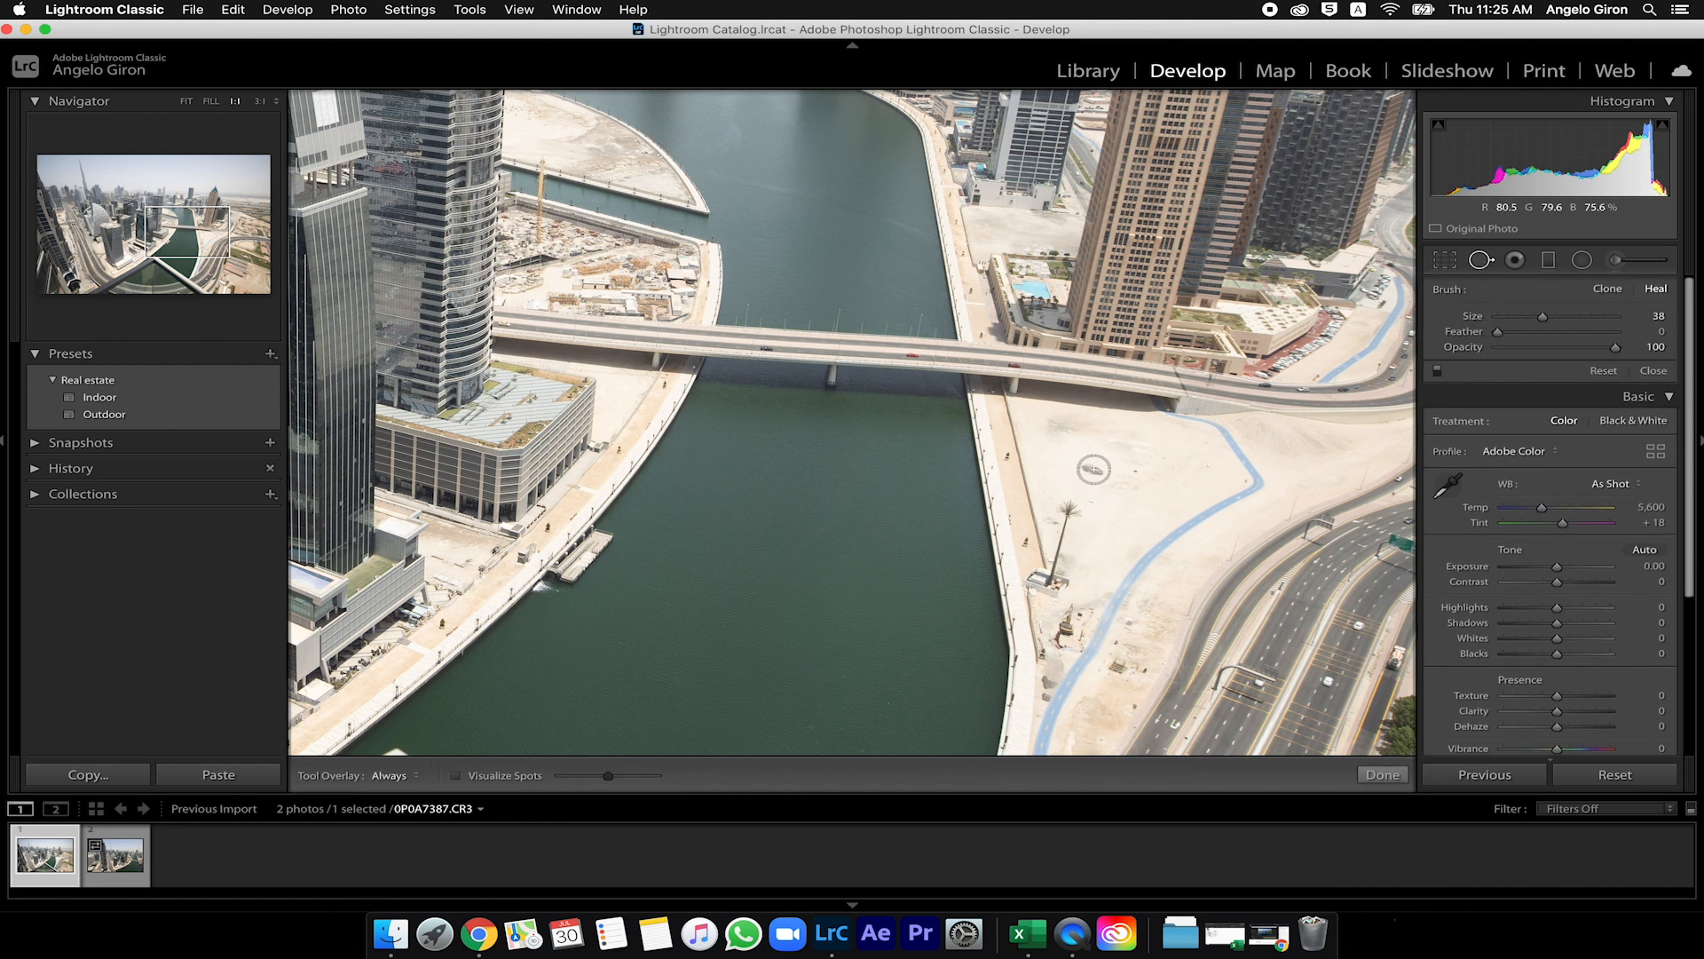
pyautogui.click(1094, 469)
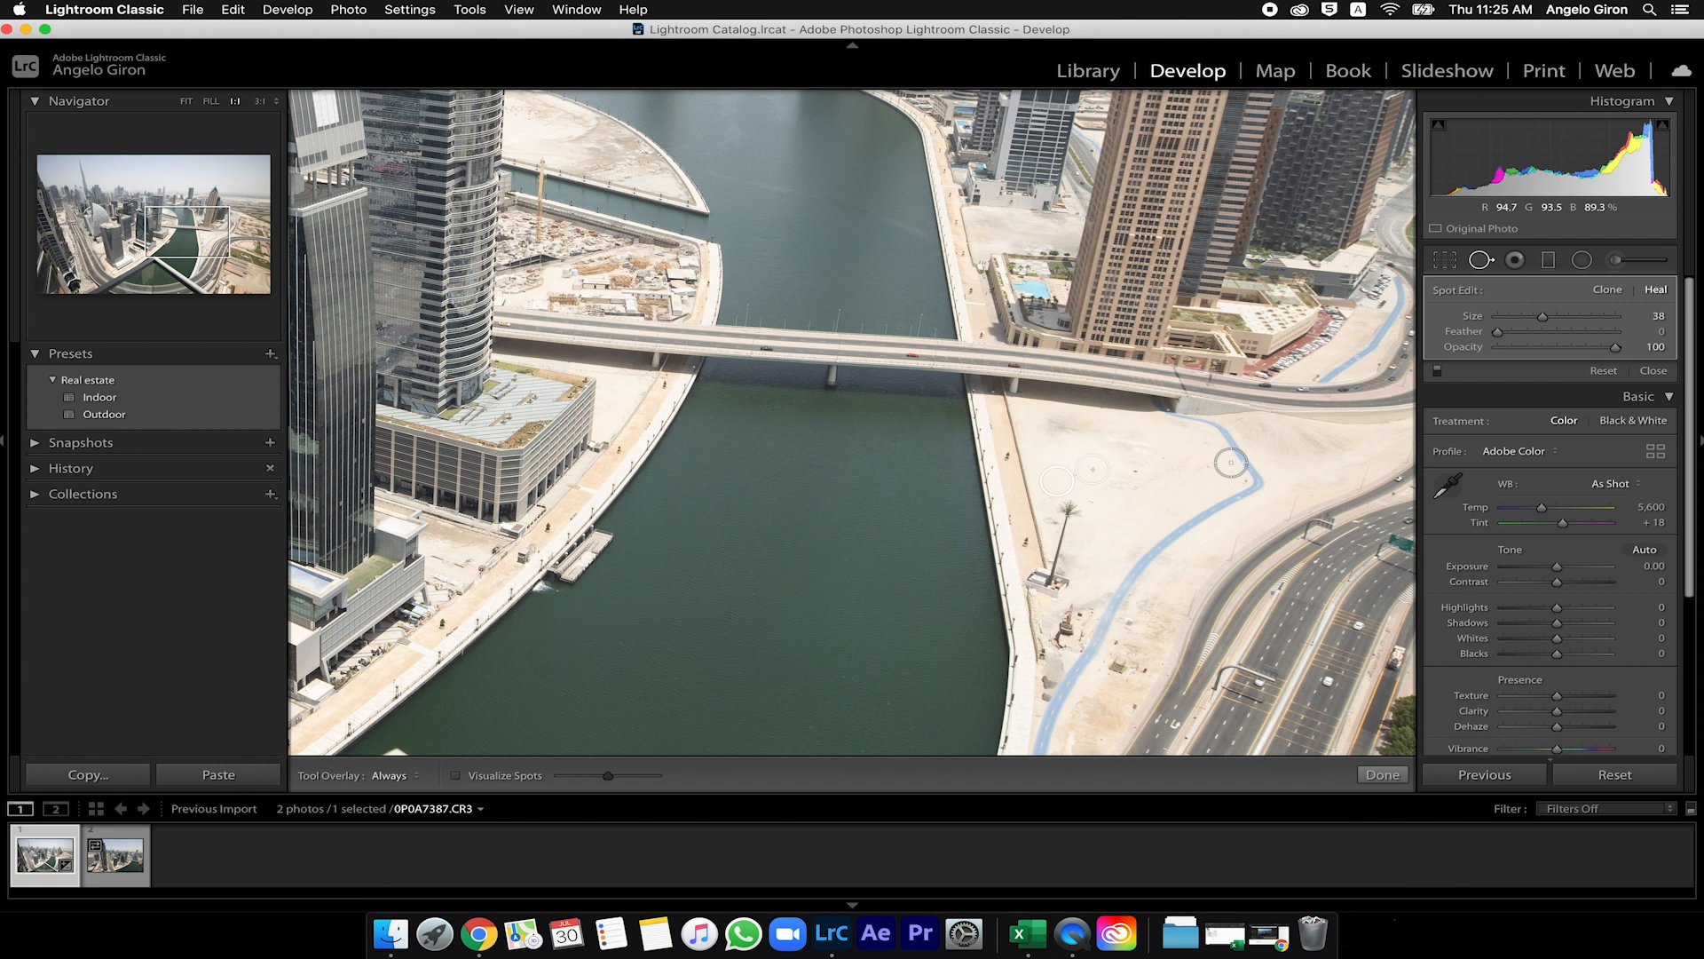
# - Compare the sand area with the spot tool off and on, and delete the healing spot
pyautogui.press('q')
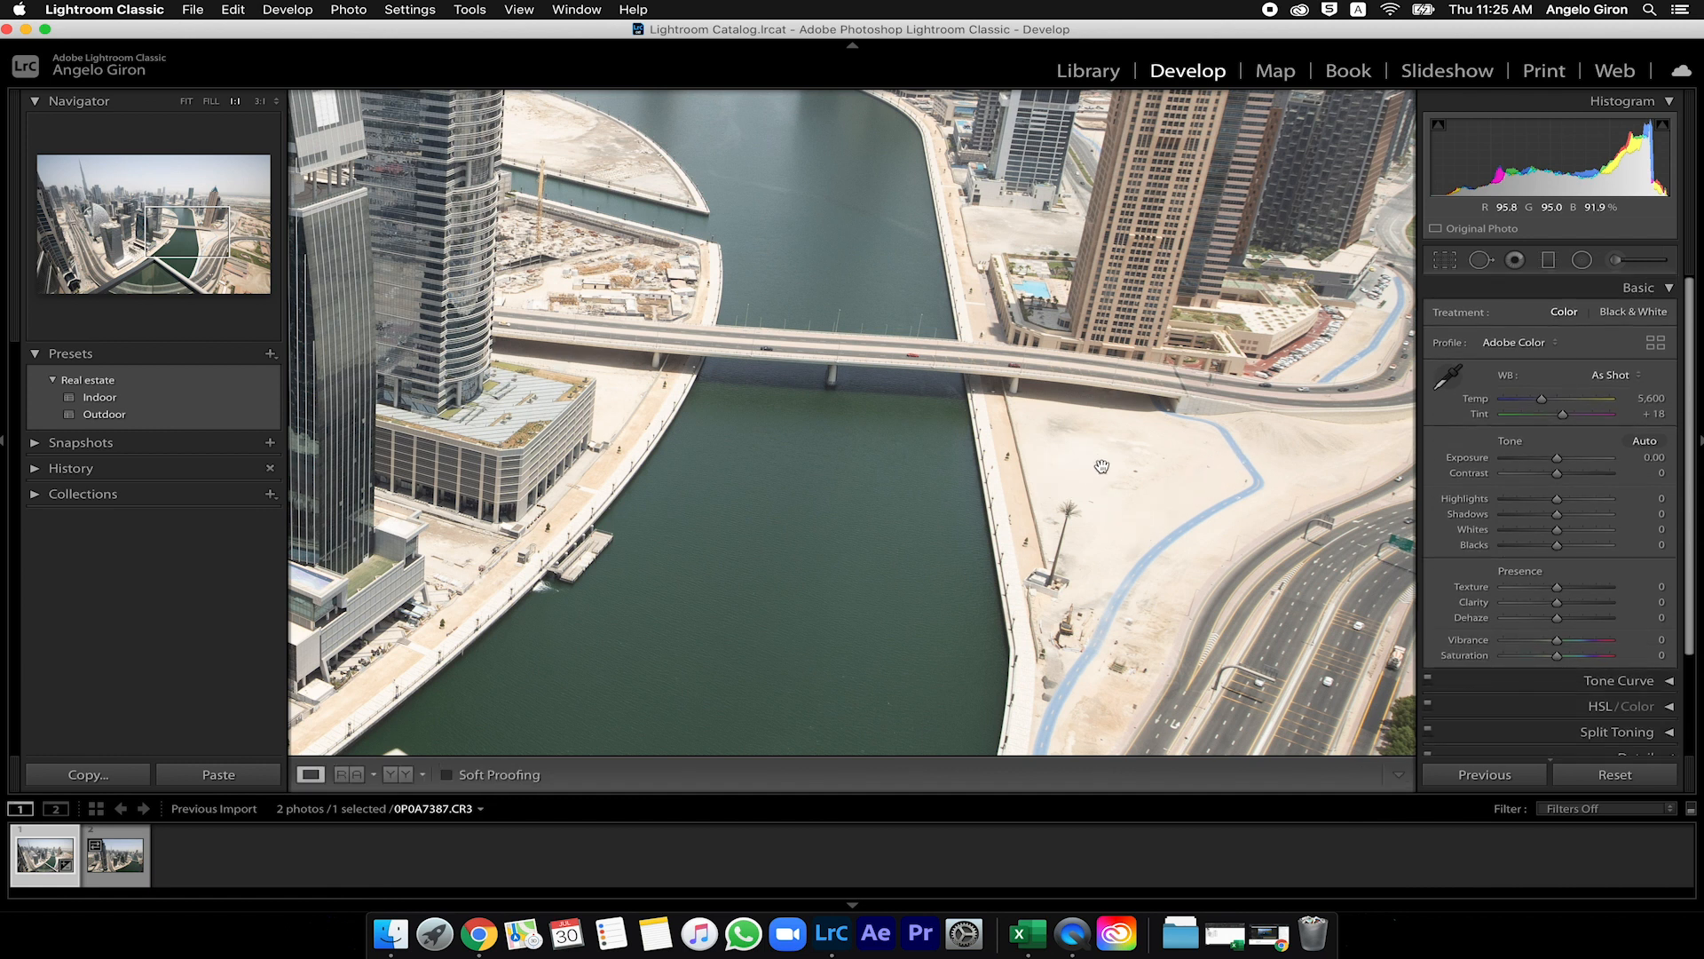
pyautogui.press('q')
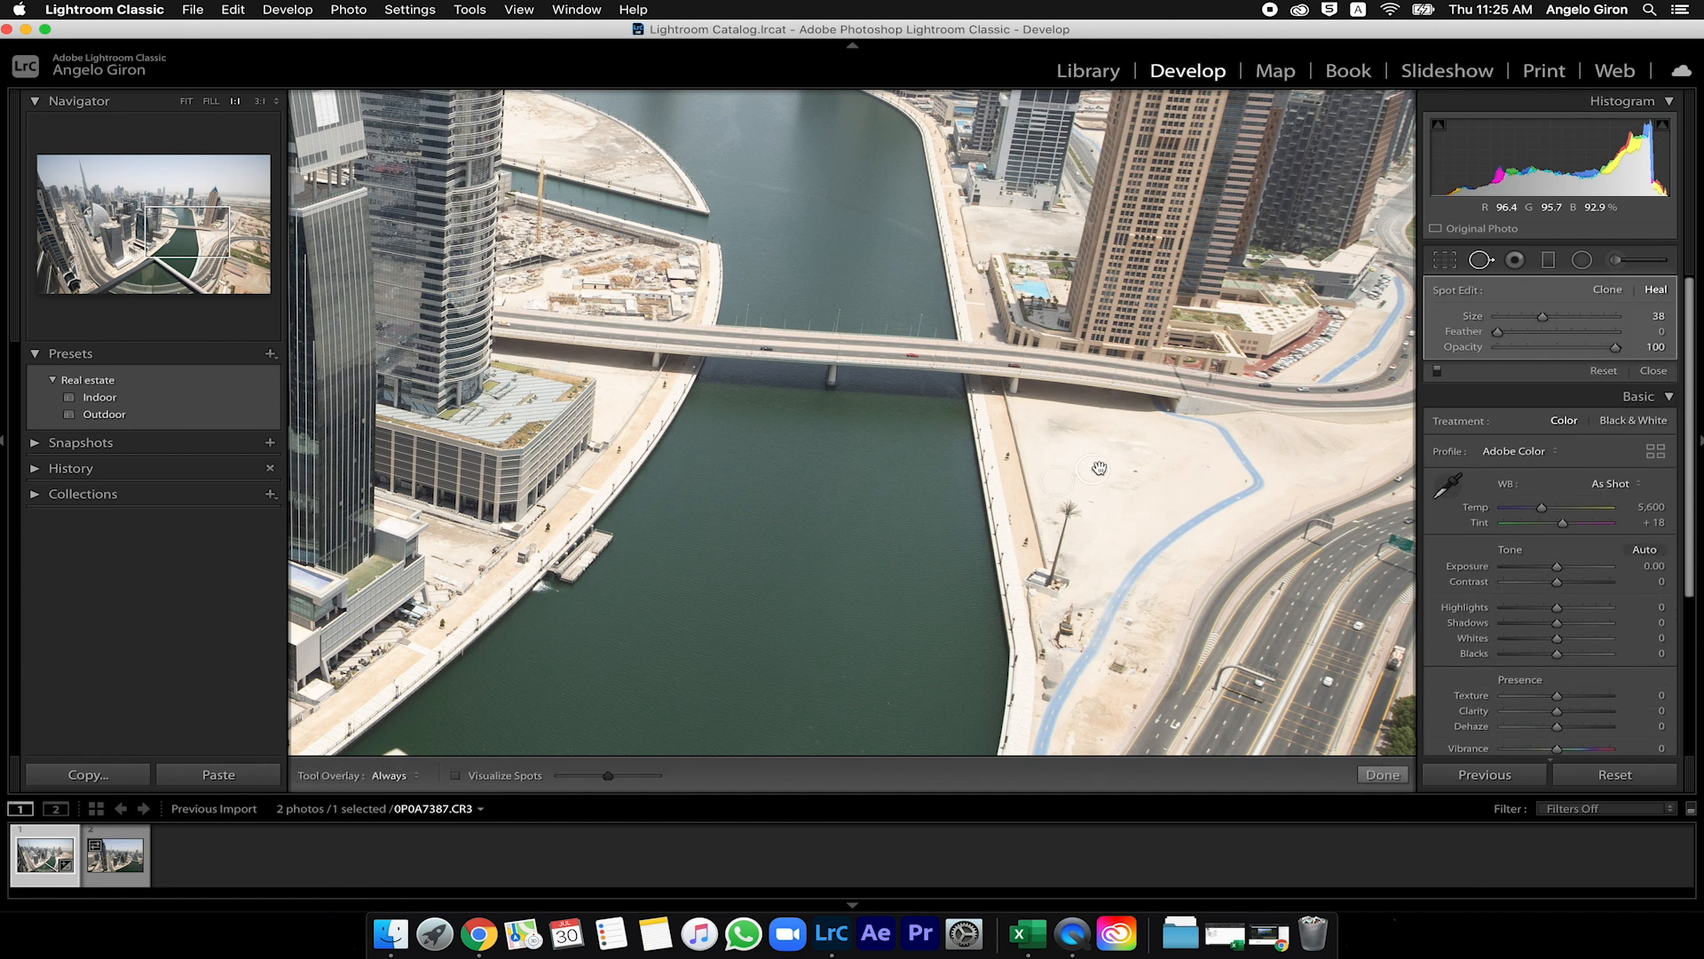
pyautogui.press('Delete')
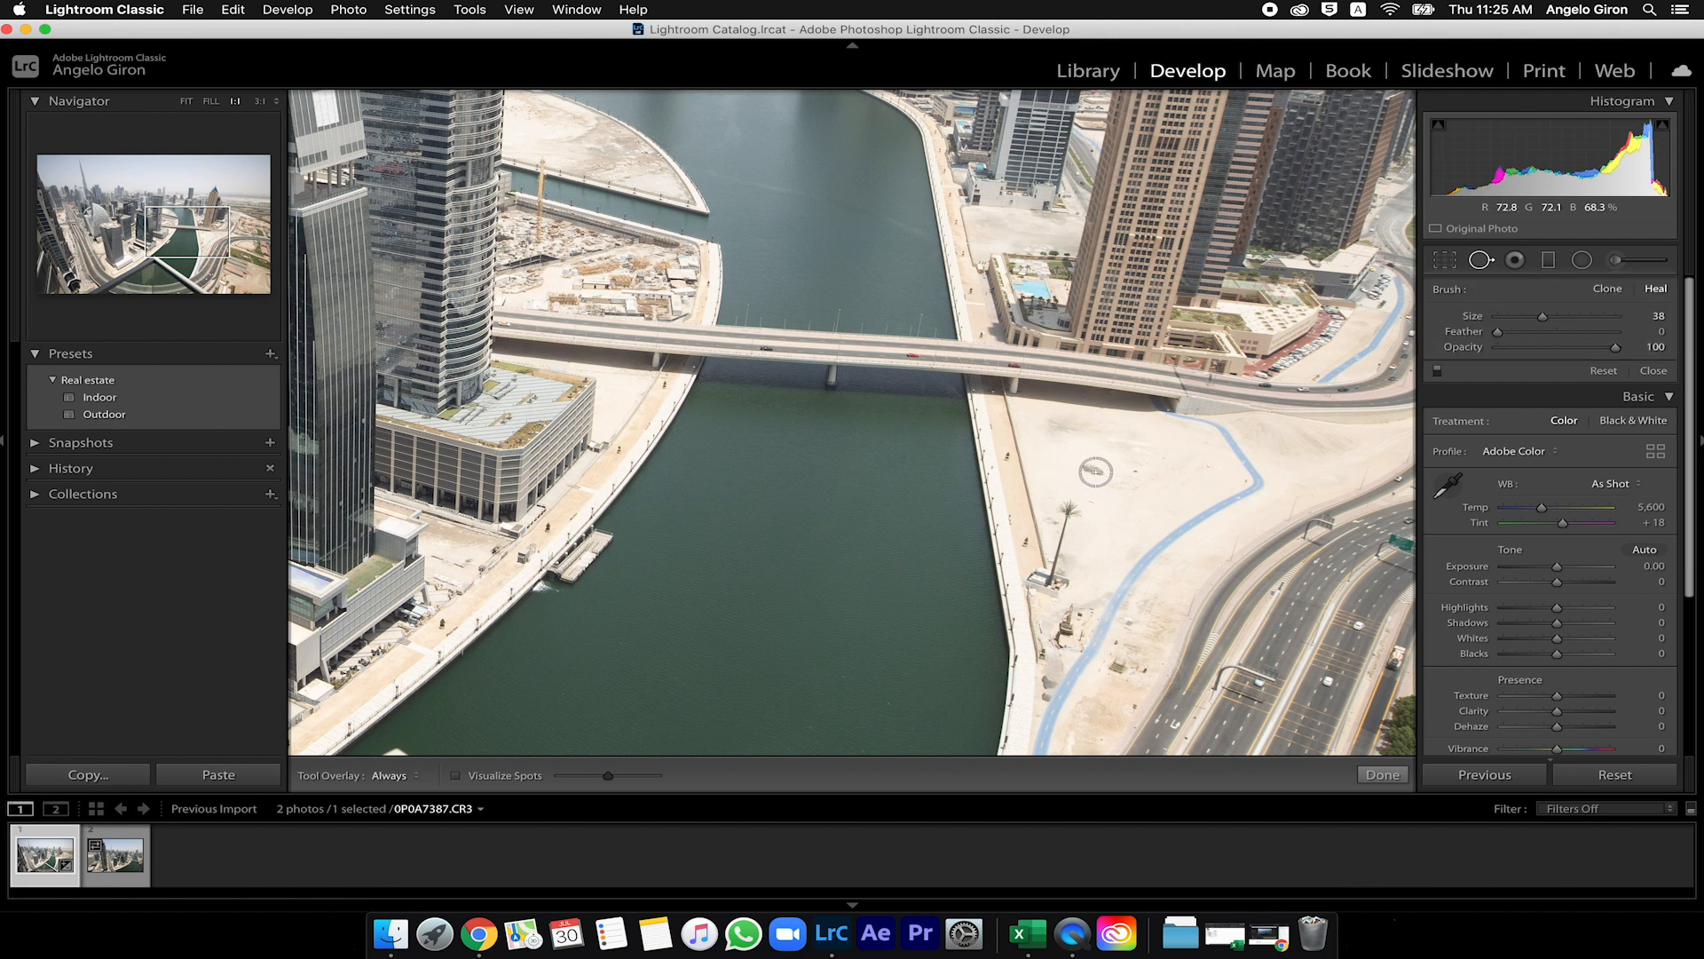
# - Try healing the small dark object on the sand, delete the spot, and open the Red Eye Correction tool on the whole photo
pyautogui.click(1095, 469)
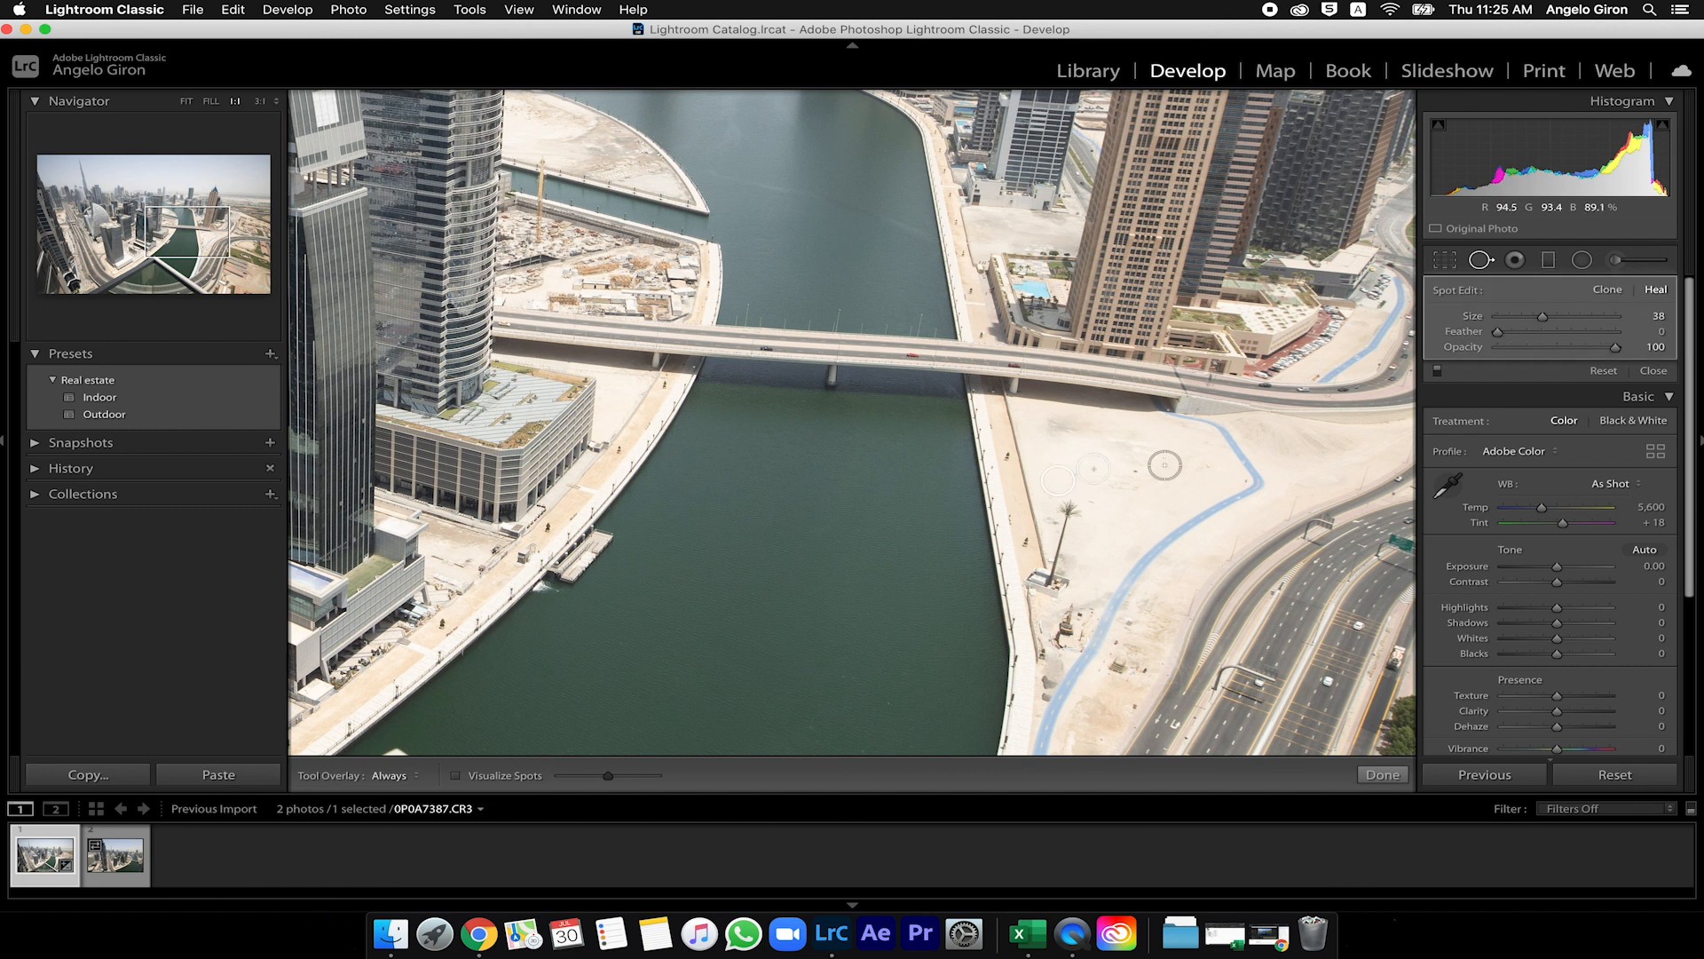
pyautogui.press('Delete')
pyautogui.press('q')
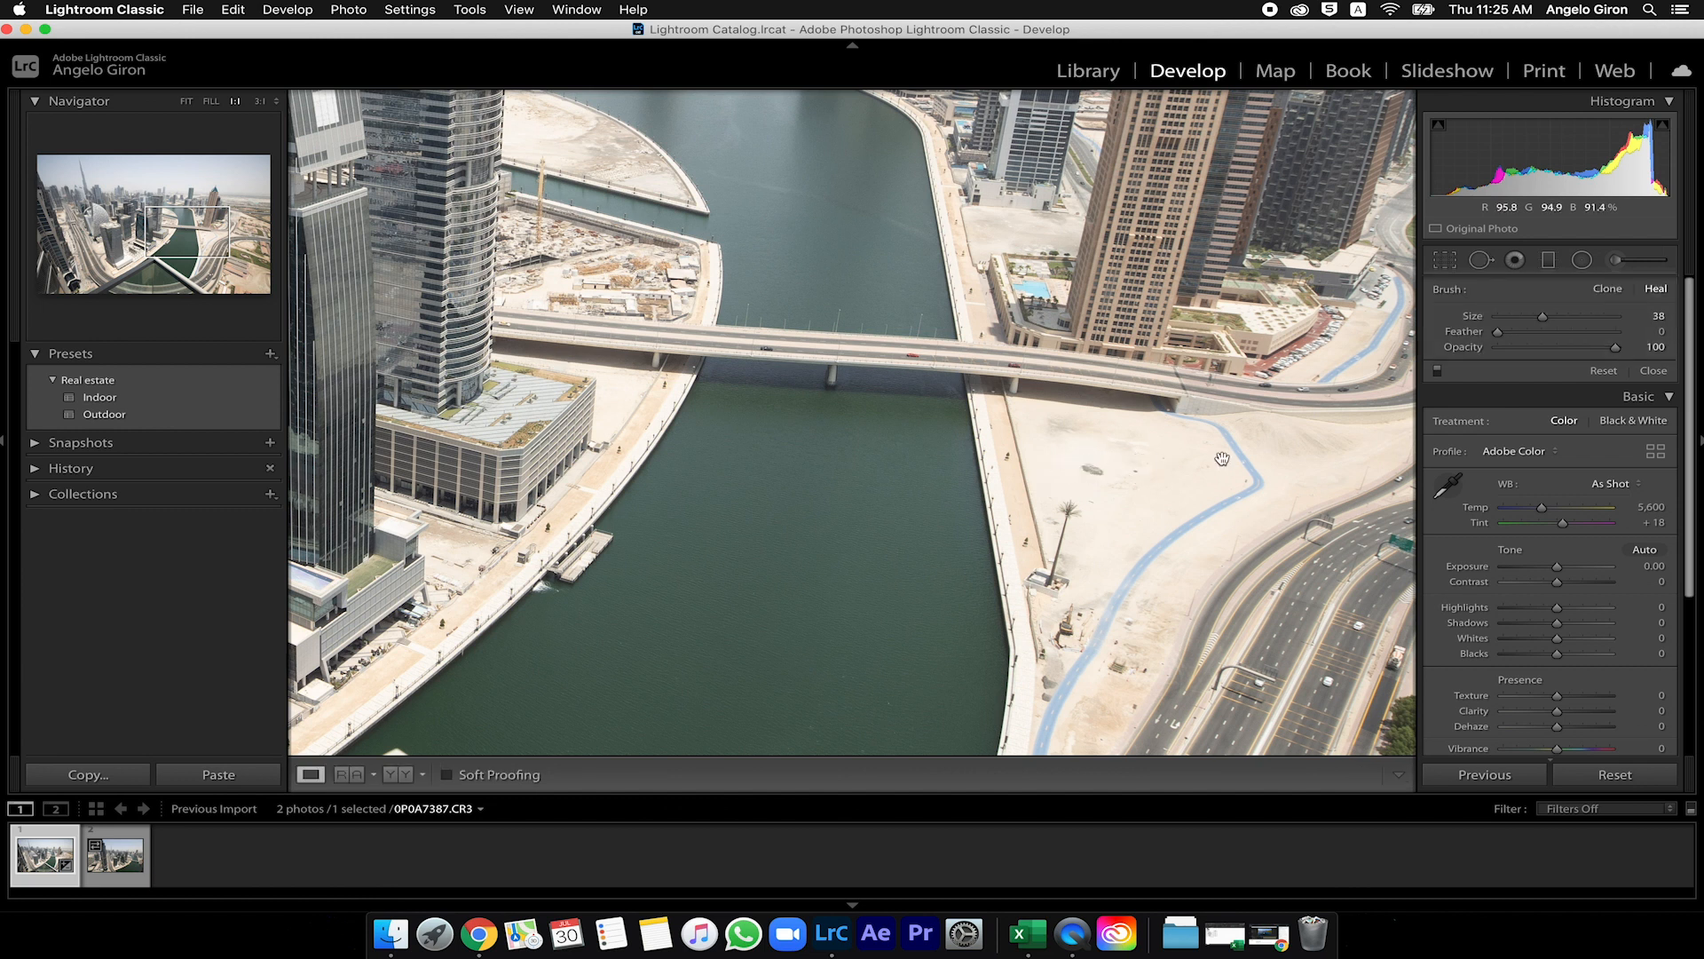
pyautogui.press('z')
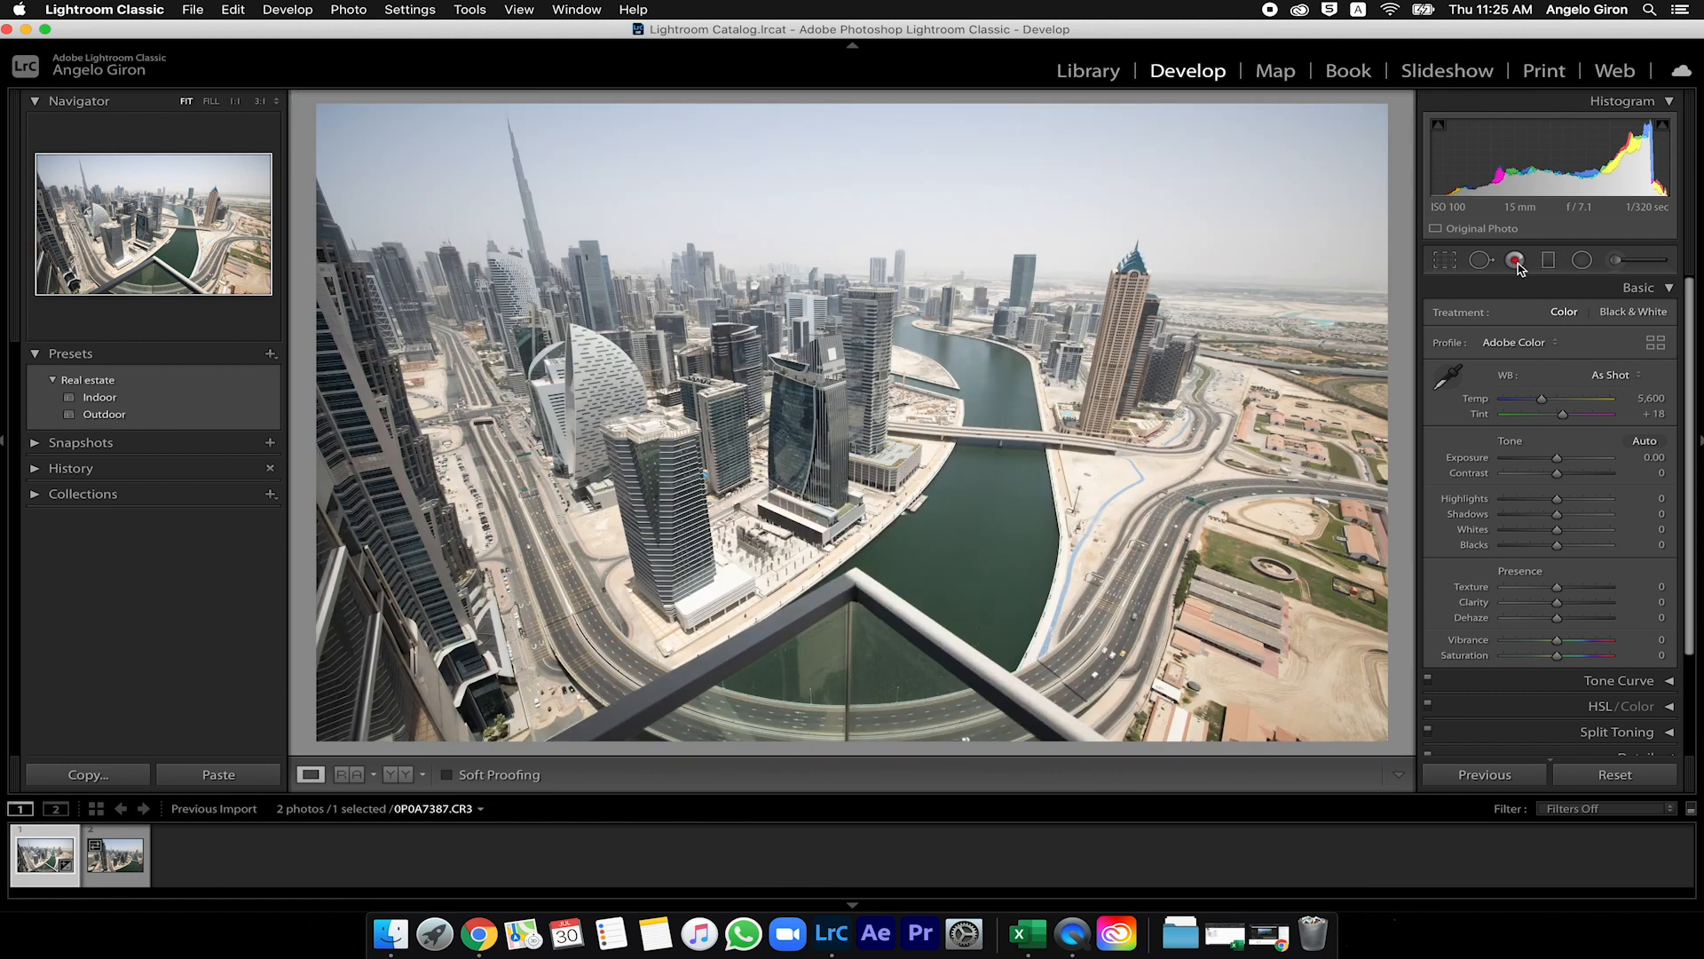
pyautogui.click(1515, 260)
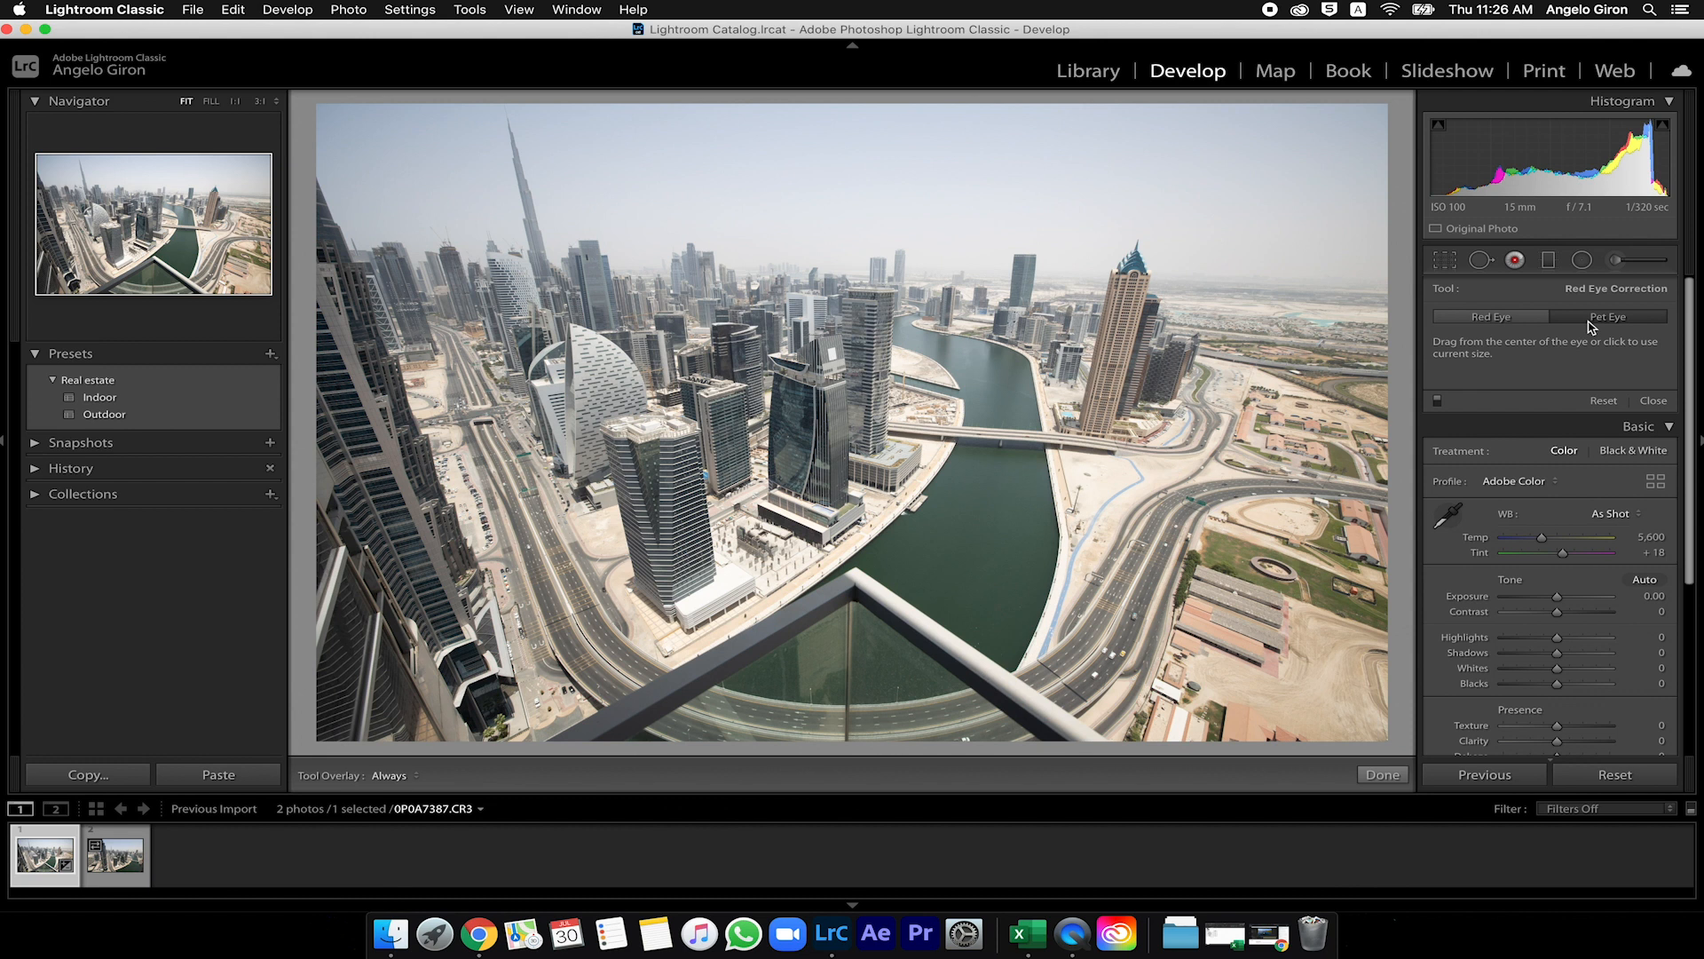
# - Try a near-vertical Graduated Filter across the canal with exposure at -2.07, reset its exposure to 0.00, and close the filter
pyautogui.click(1549, 261)
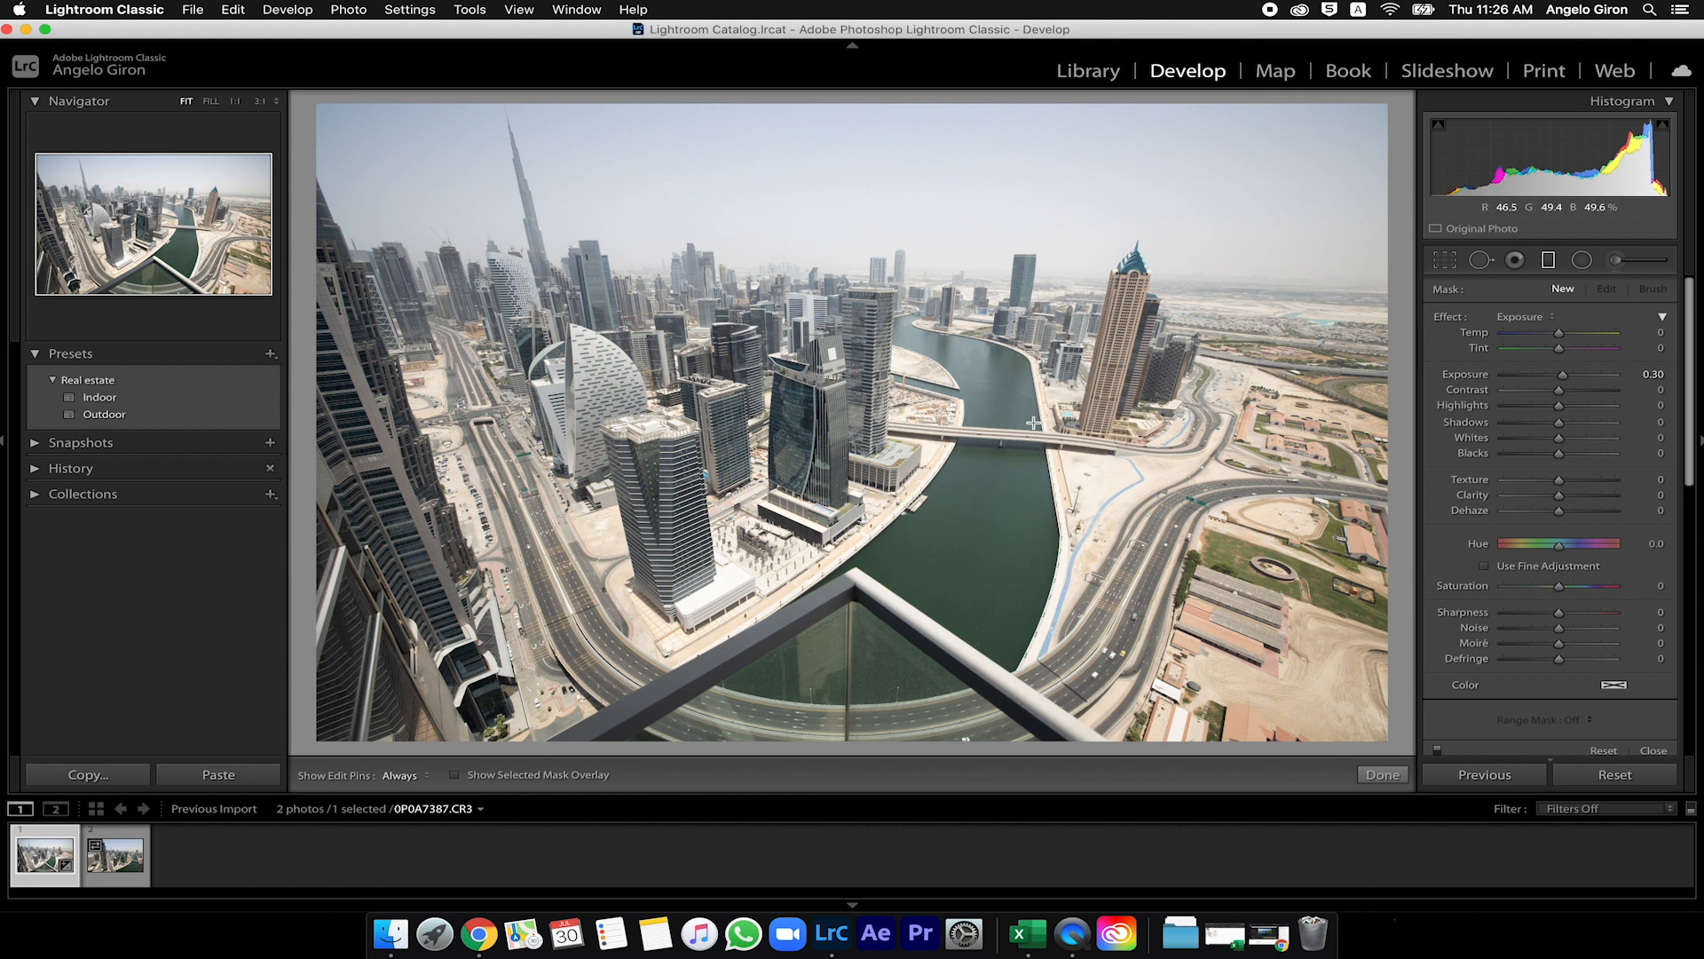
pyautogui.moveTo(1041, 417); pyautogui.dragTo(877, 415)
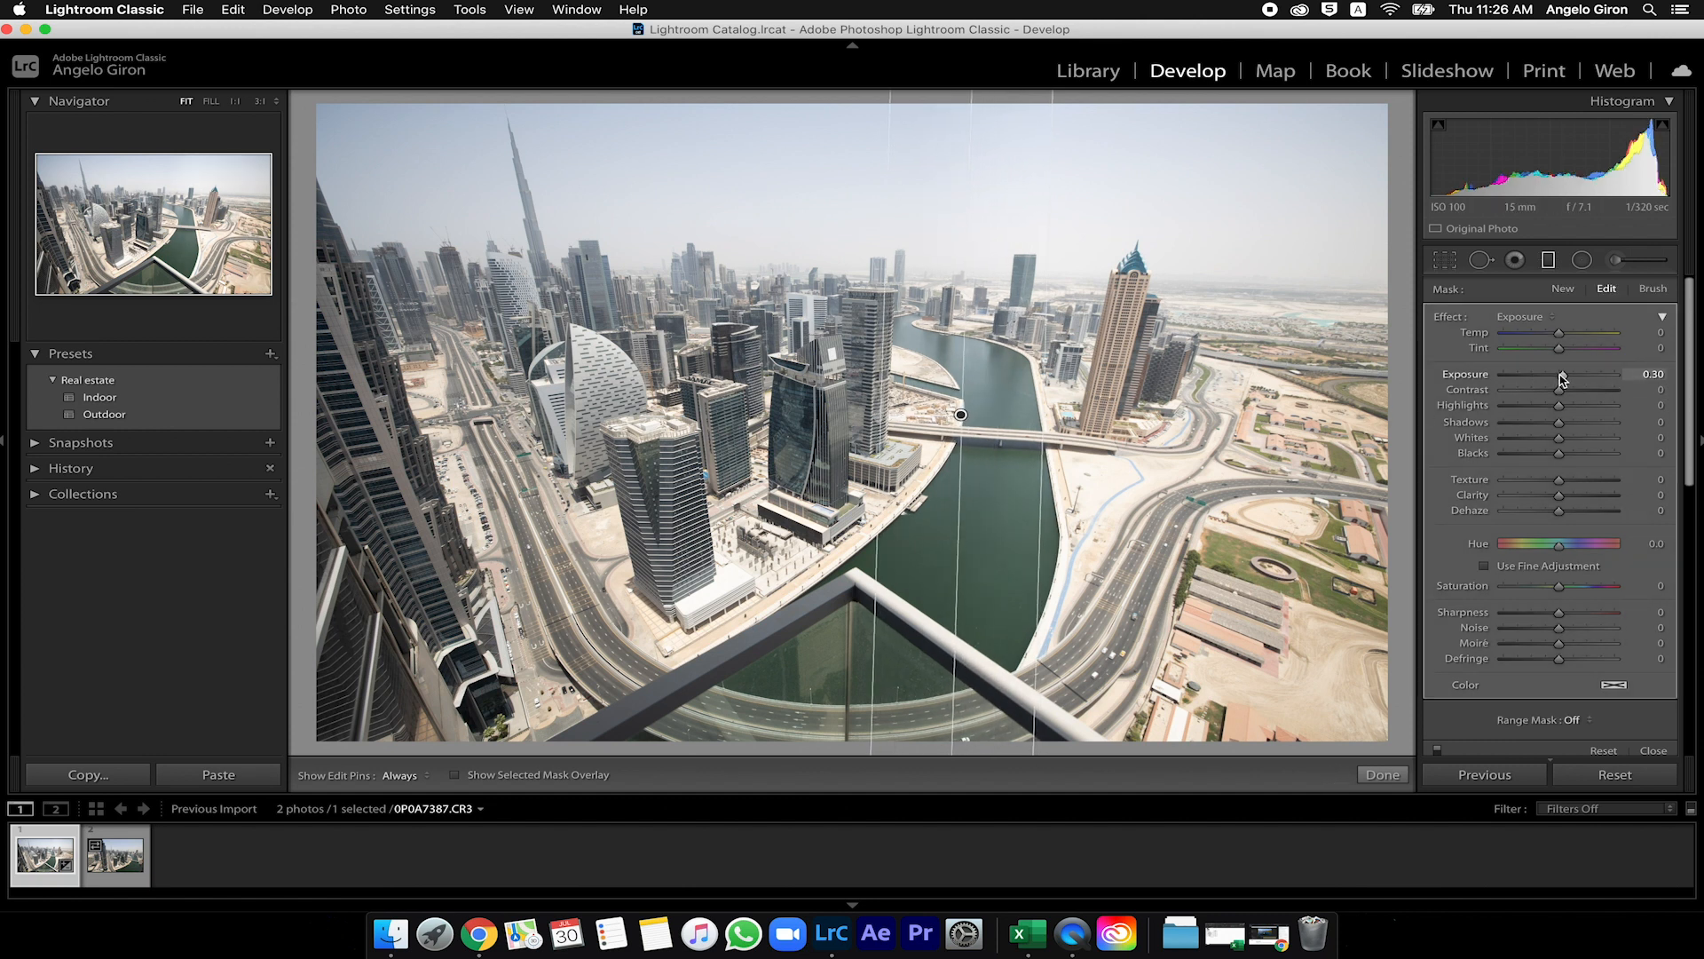
pyautogui.moveTo(1564, 380)
pyautogui.mouseDown()
pyautogui.moveTo(1611, 374)
pyautogui.moveTo(1464, 383)
pyautogui.moveTo(1638, 388)
pyautogui.moveTo(1534, 382)
pyautogui.mouseUp()
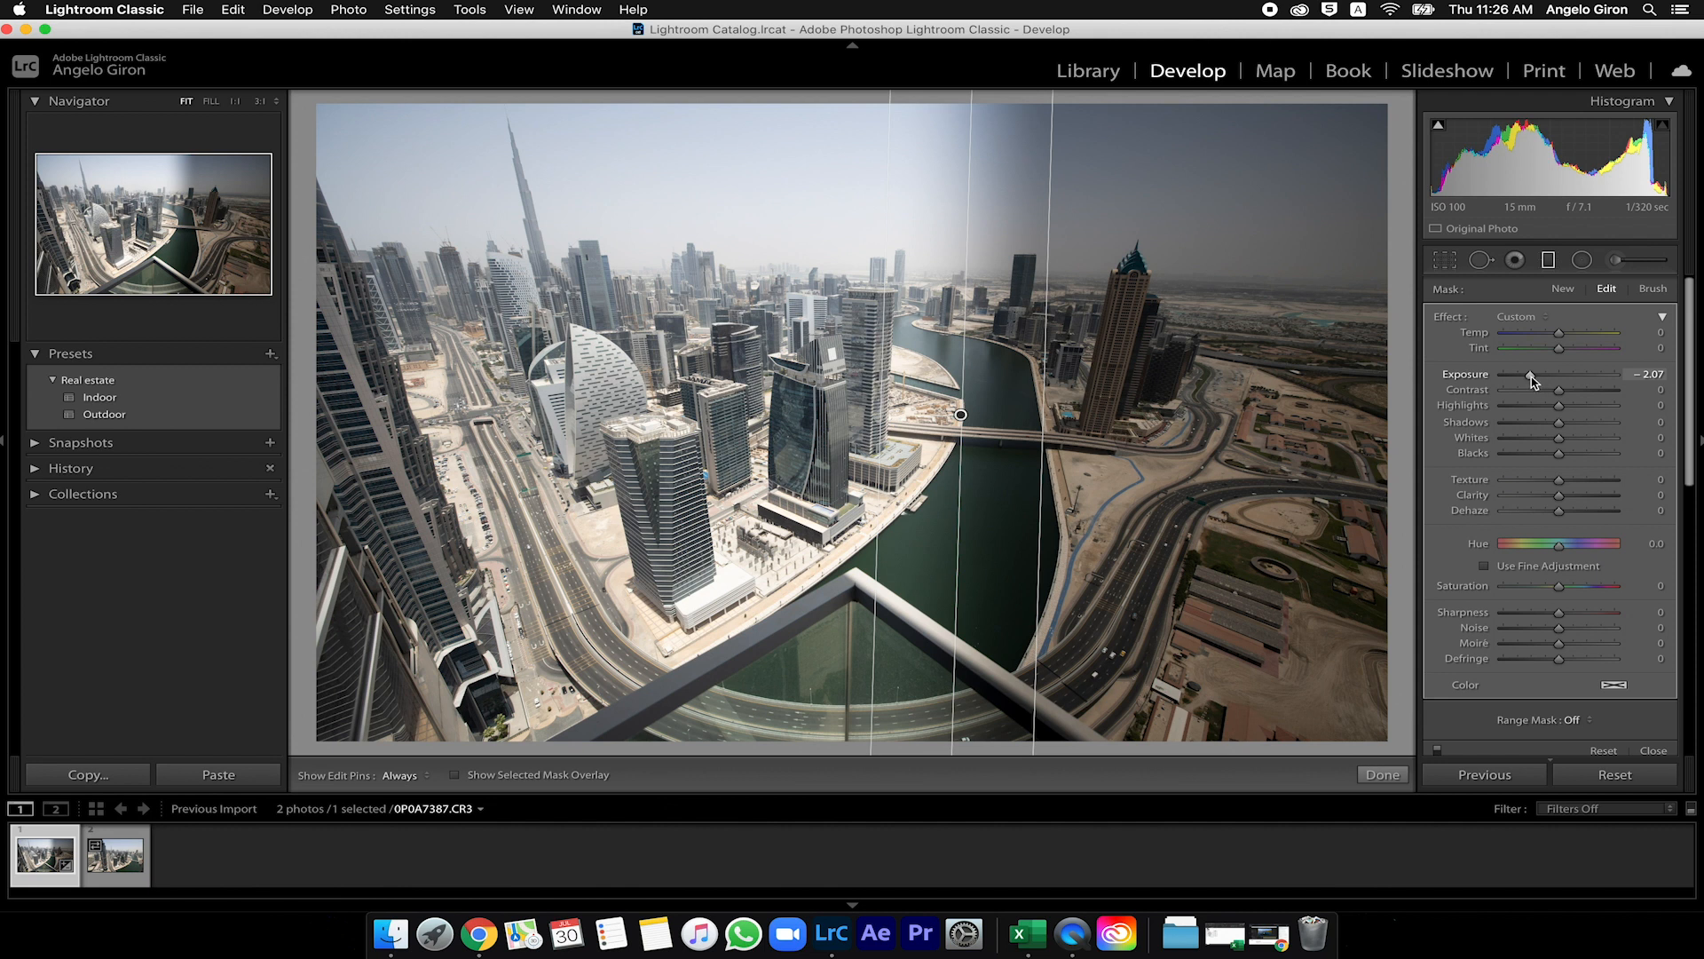
pyautogui.doubleClick(1532, 380)
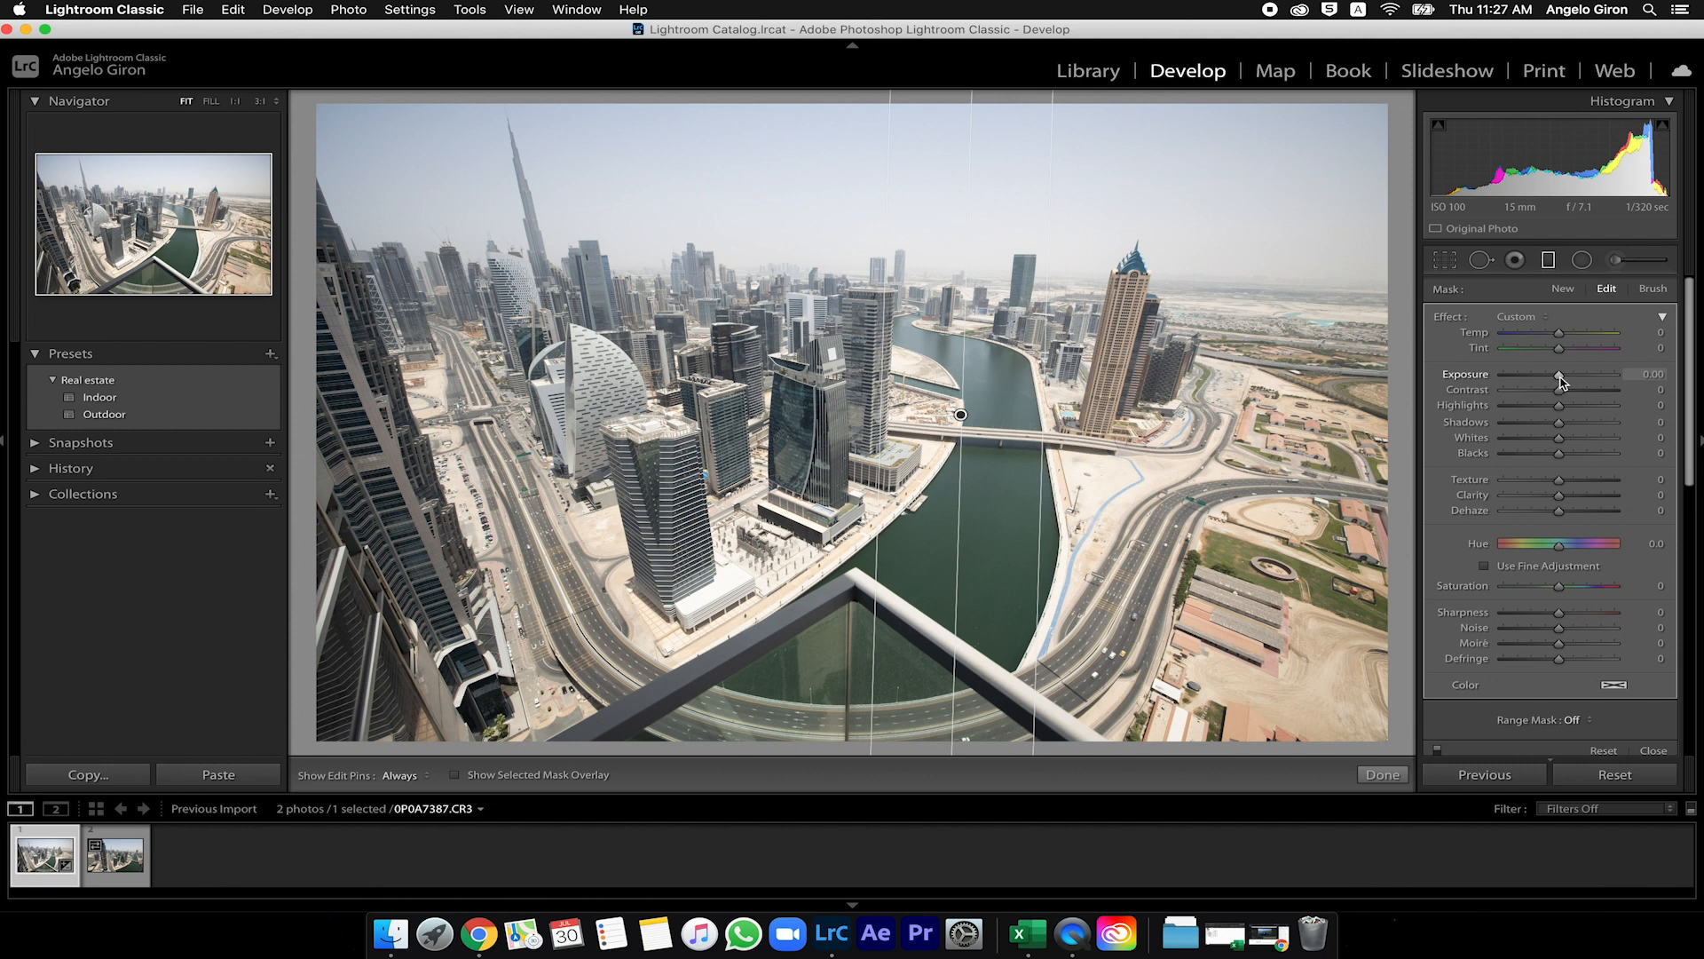
pyautogui.scroll(-1, 1488, 651)
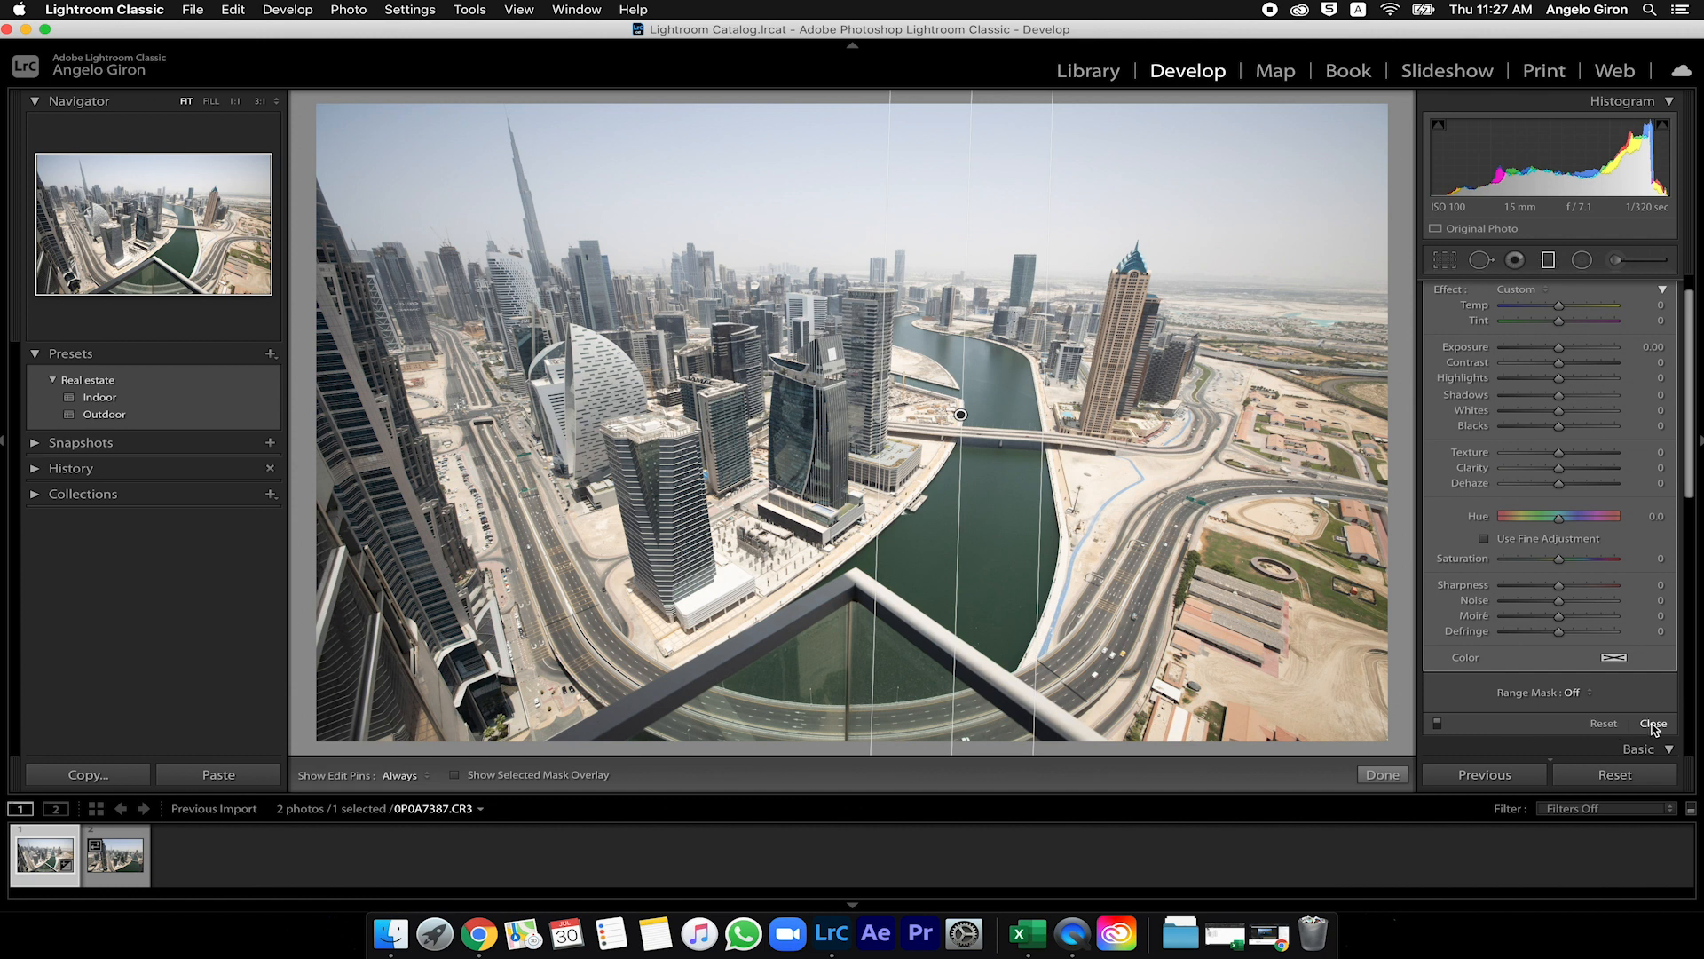
pyautogui.click(1653, 723)
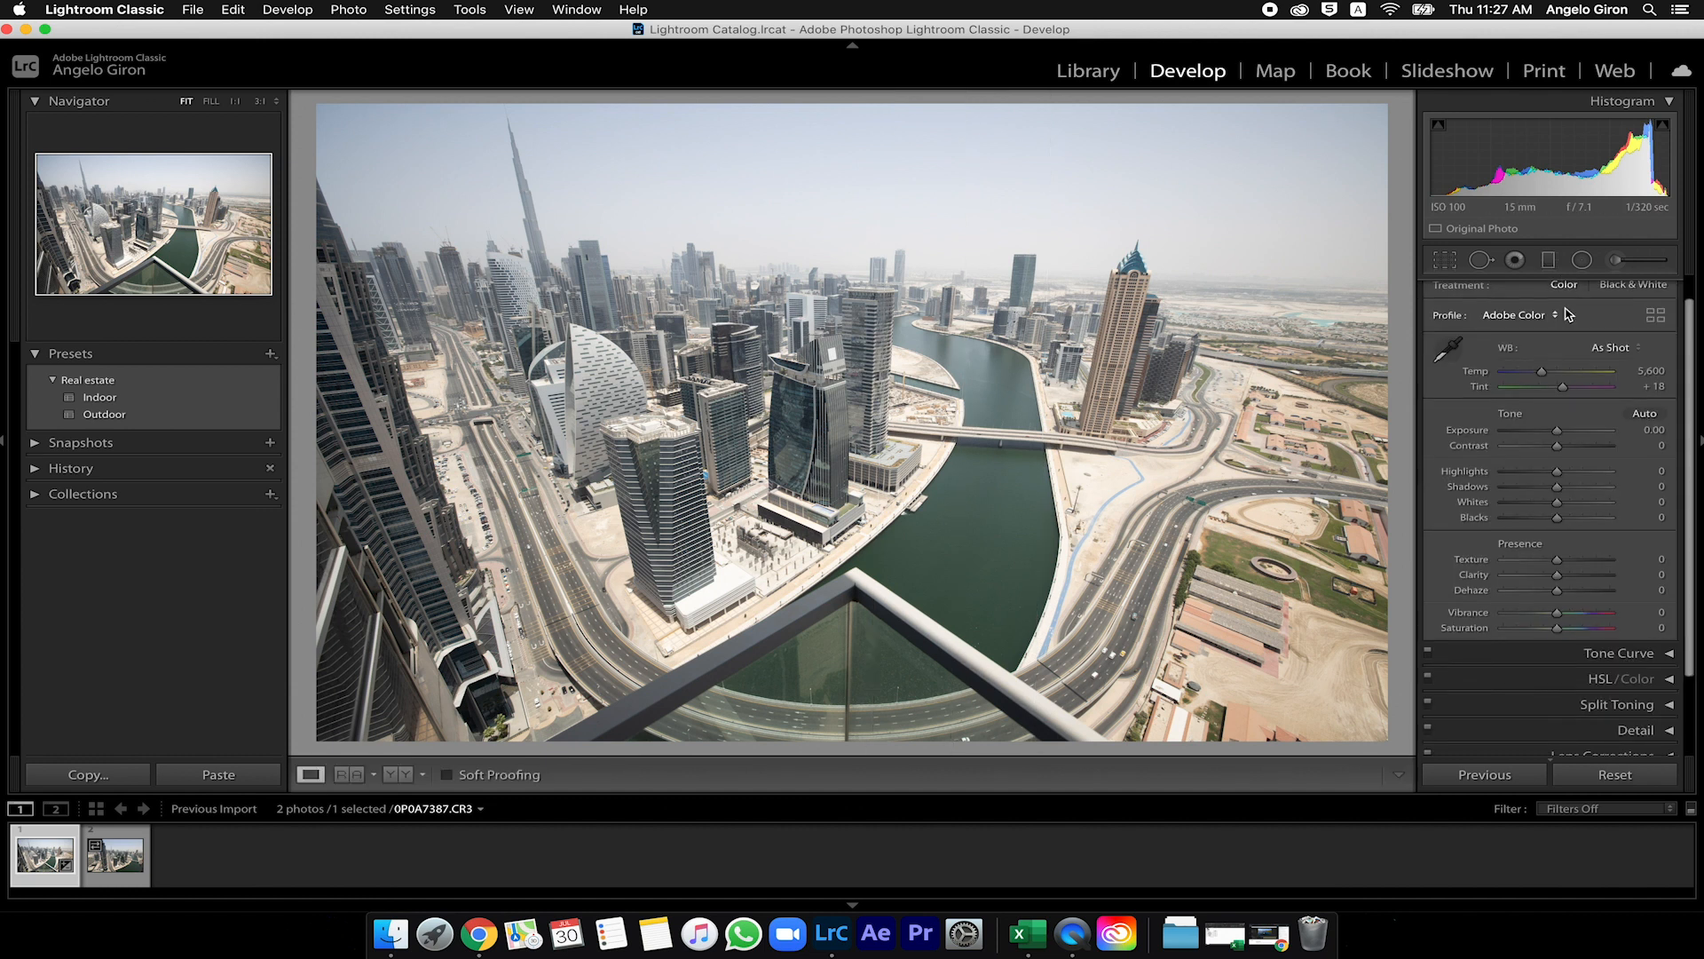
pyautogui.scroll(1, 1567, 315)
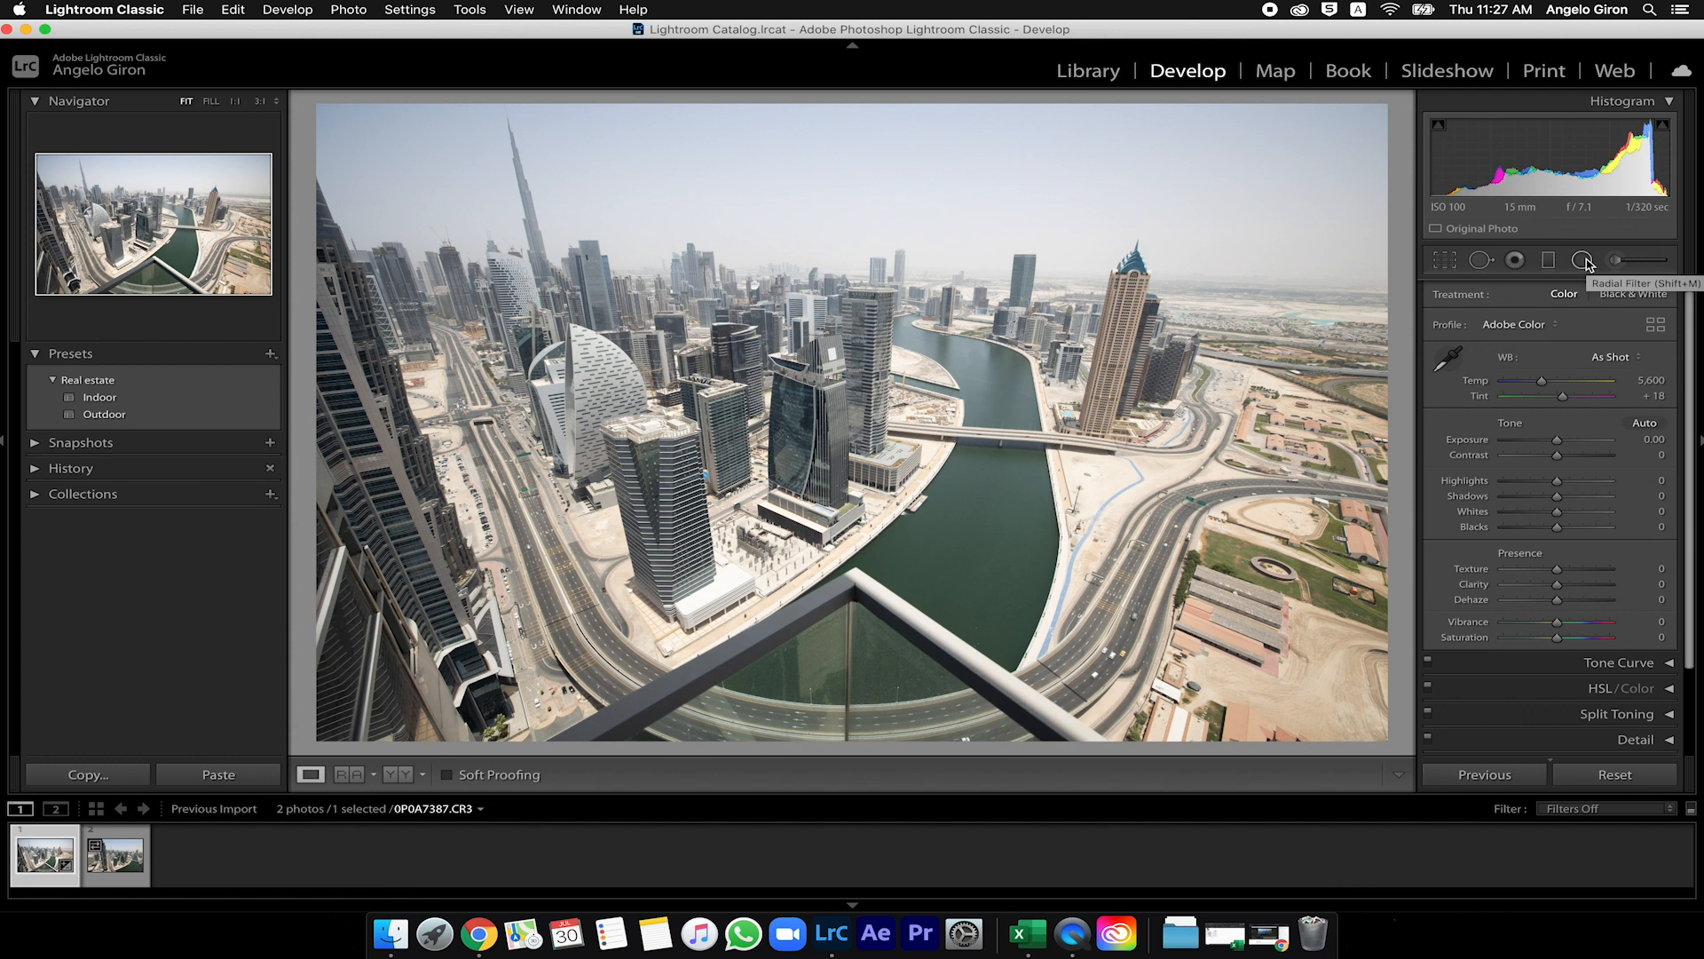
# - Try a circular Radial Filter over the canal just below the bridge with exposure at 4.00
pyautogui.click(1582, 260)
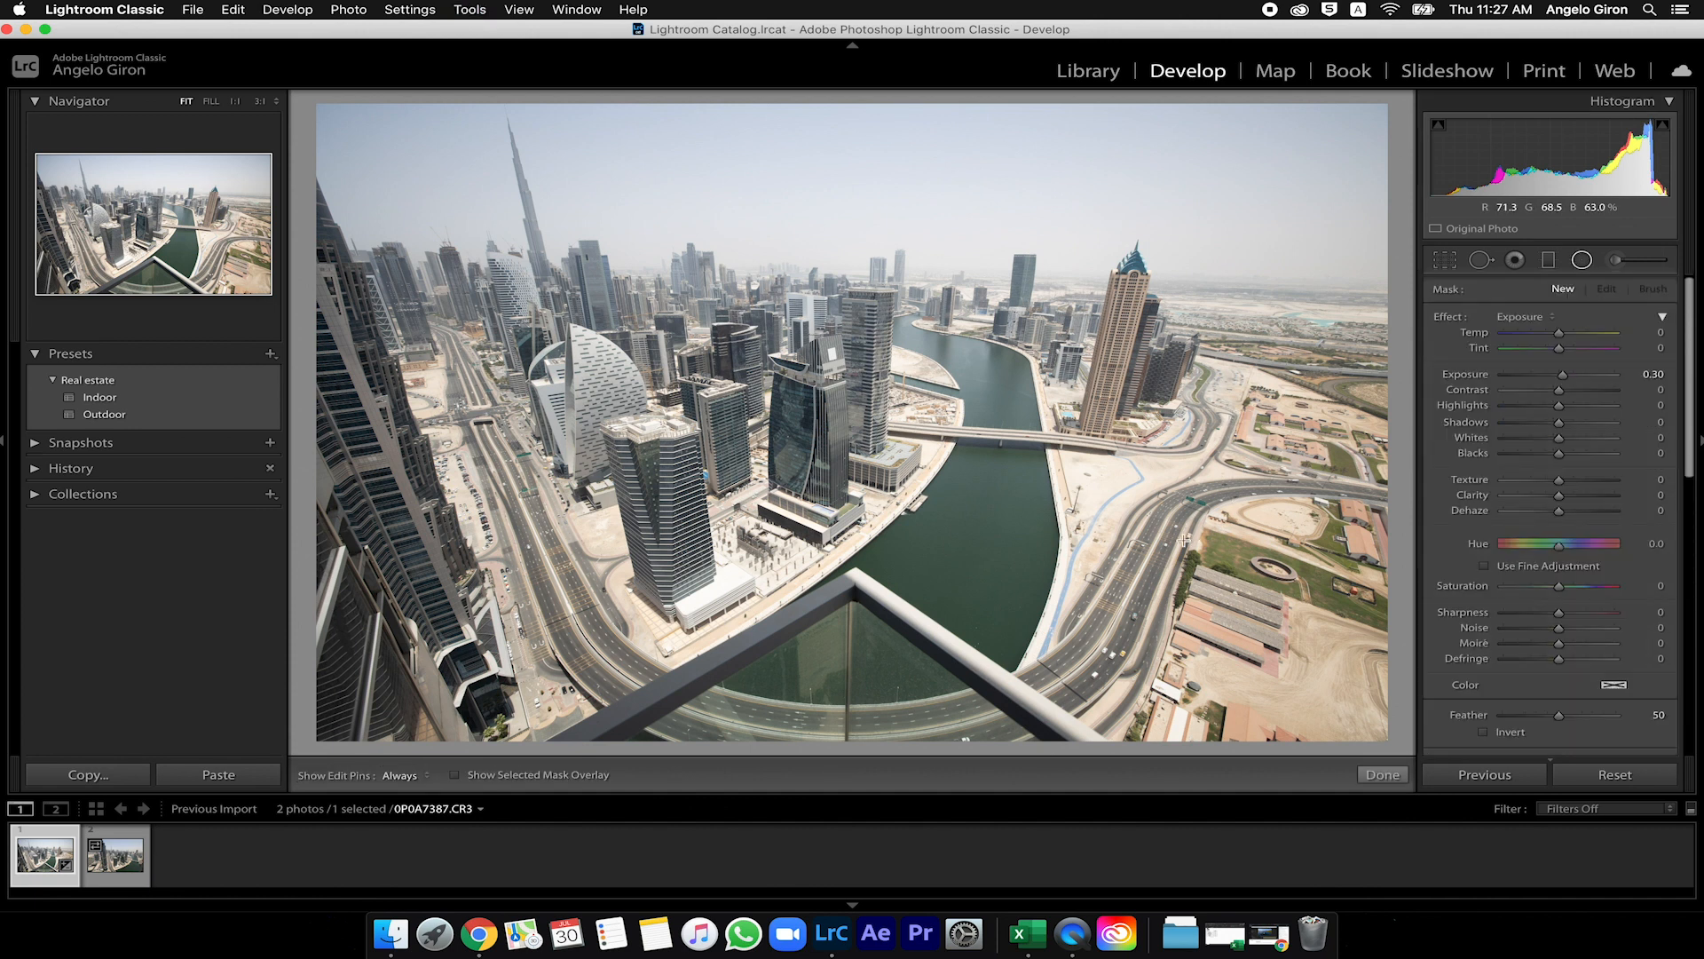
pyautogui.moveTo(999, 497); pyautogui.dragTo(923, 573)
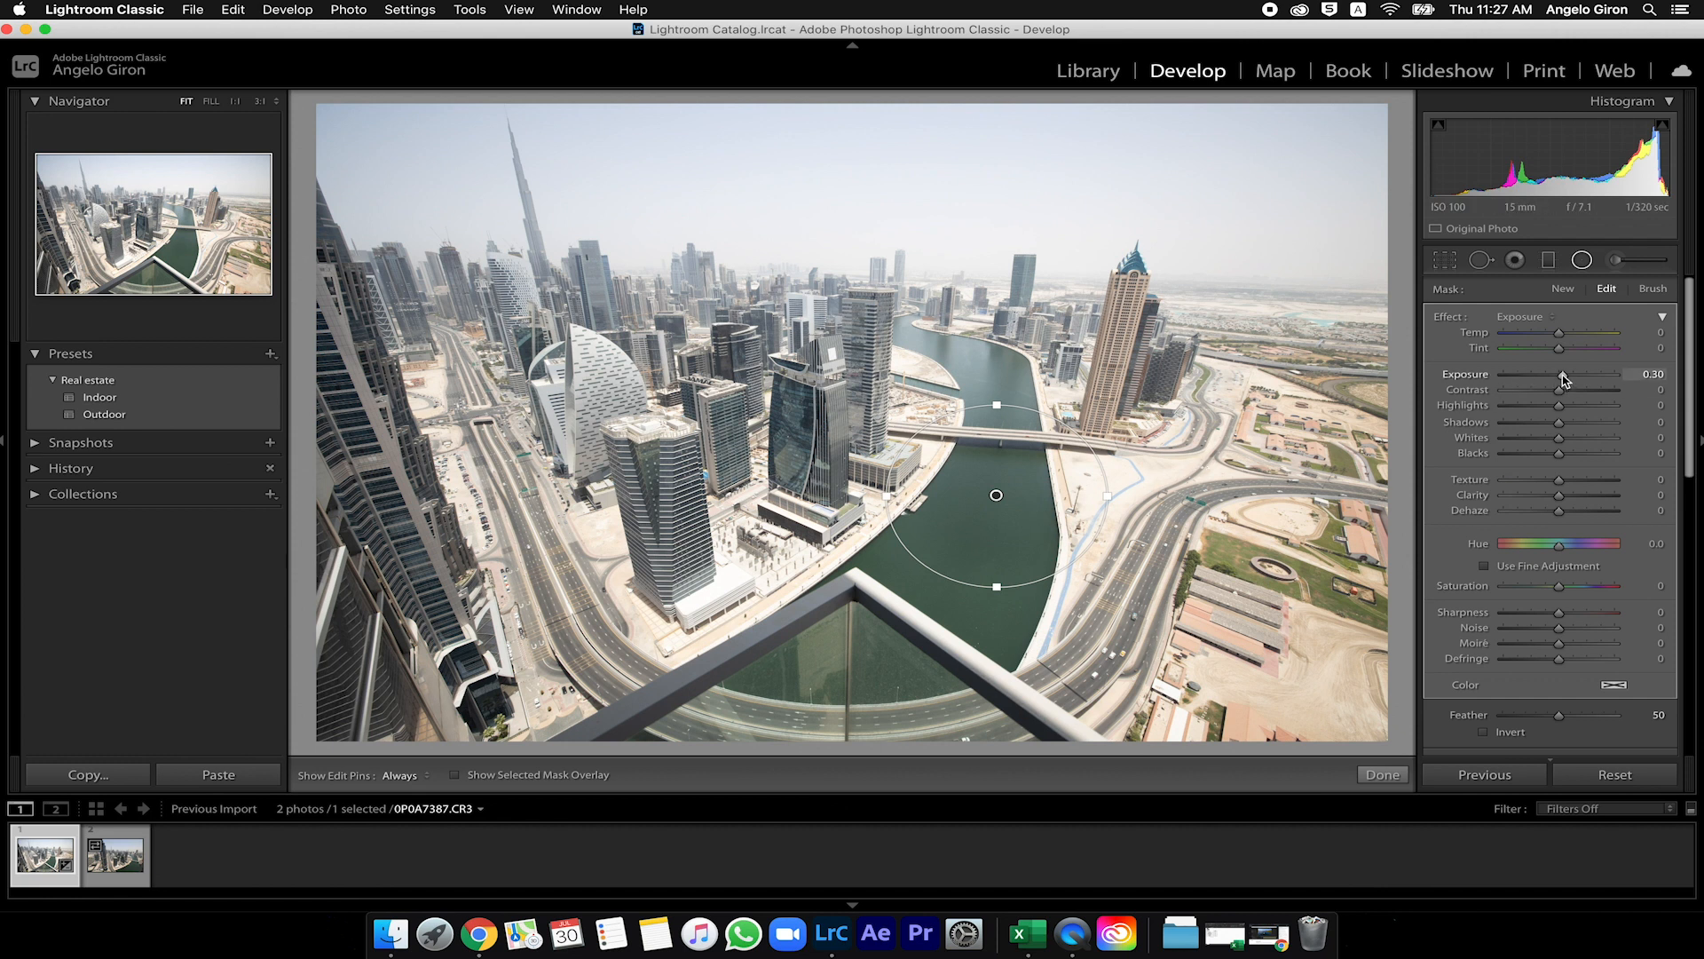
pyautogui.moveTo(1564, 379); pyautogui.dragTo(1617, 383)
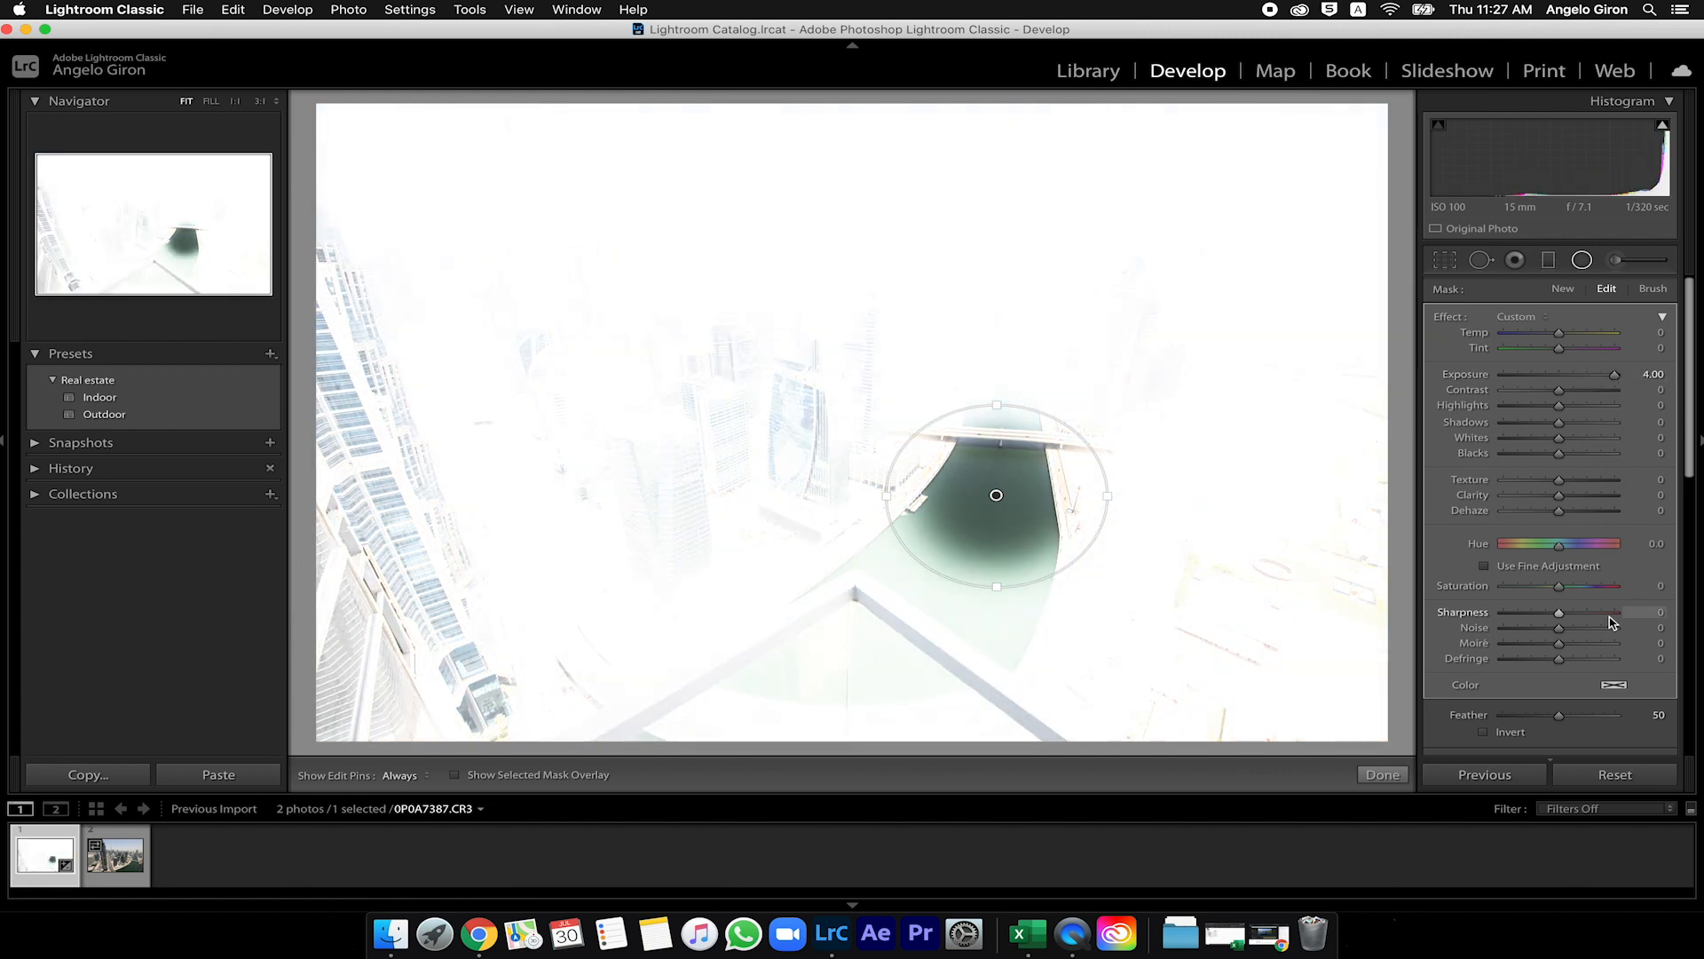
pyautogui.scroll(-2, 1612, 622)
pyautogui.scroll(-3, 1613, 621)
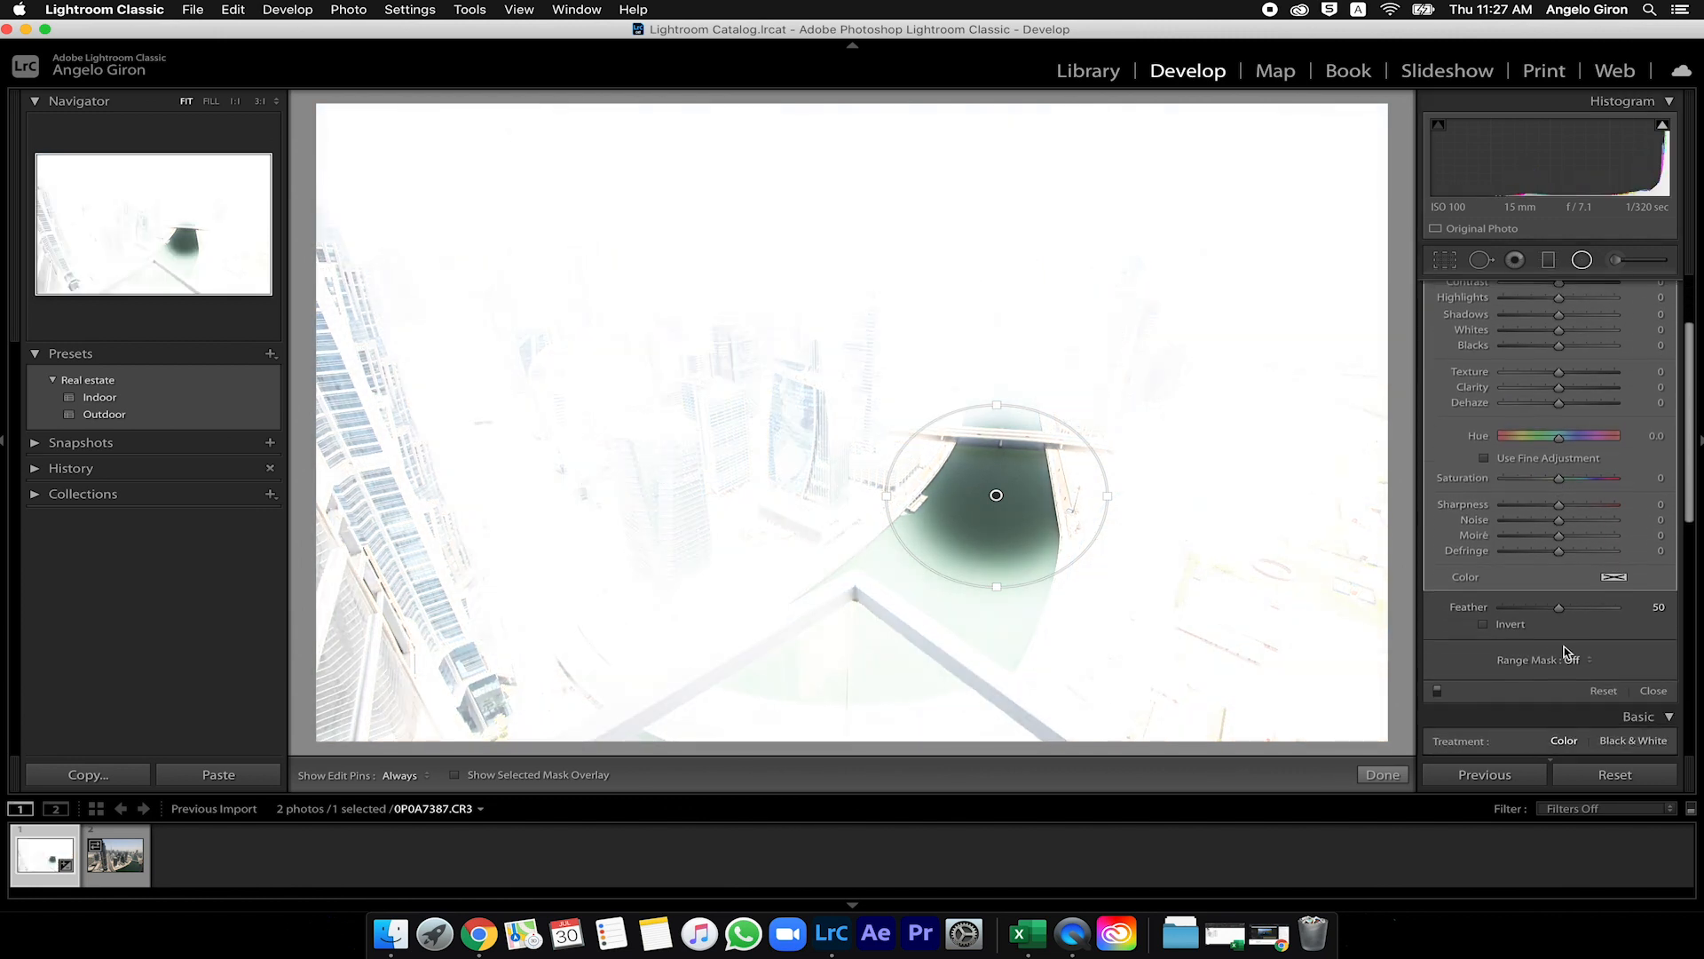
# - Try inverting the radial filter's mask, turn the inversion off again, and reset the filter
pyautogui.click(1486, 622)
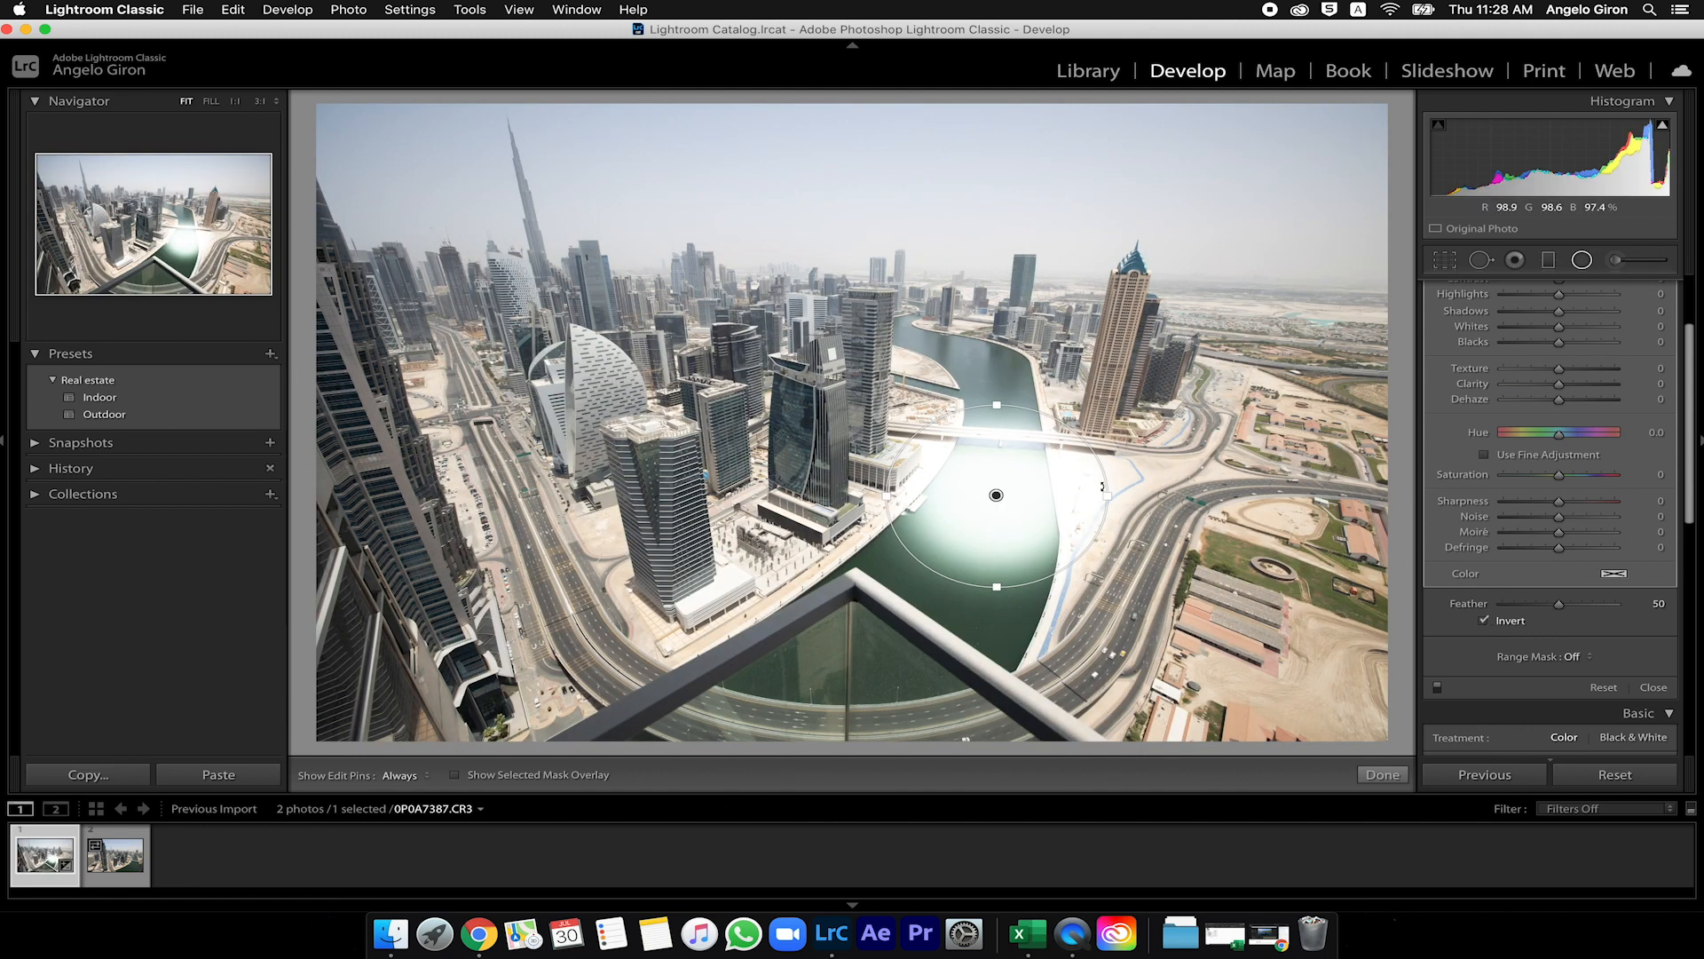
pyautogui.click(1485, 623)
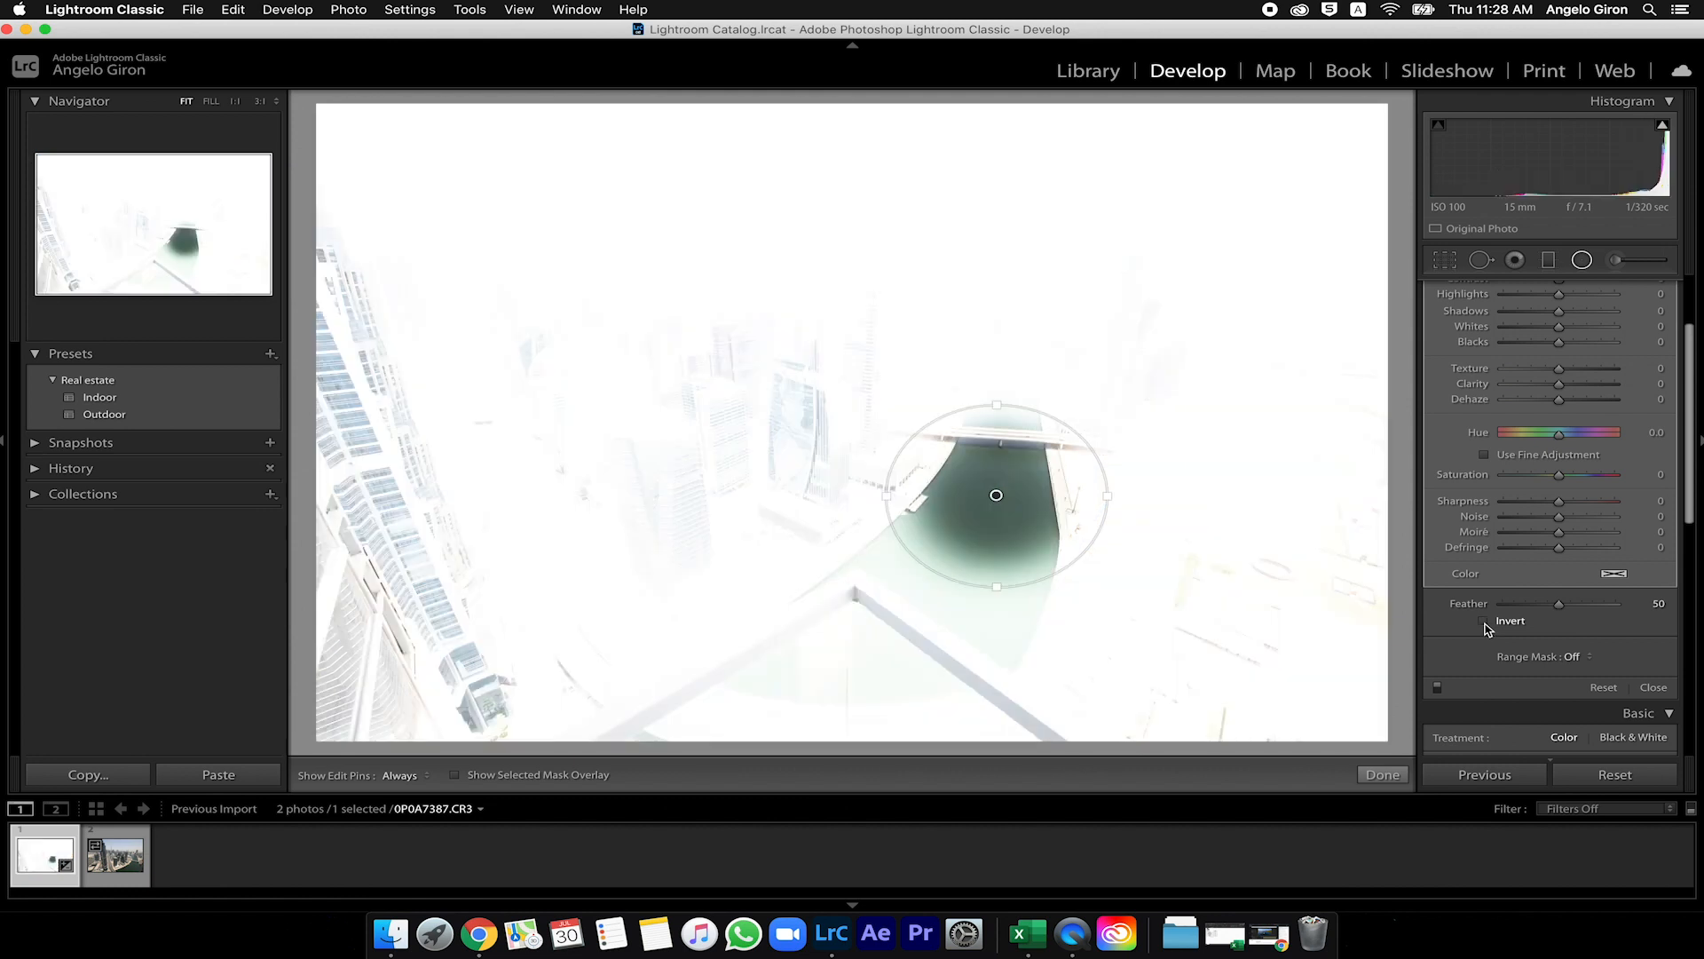
pyautogui.click(1603, 689)
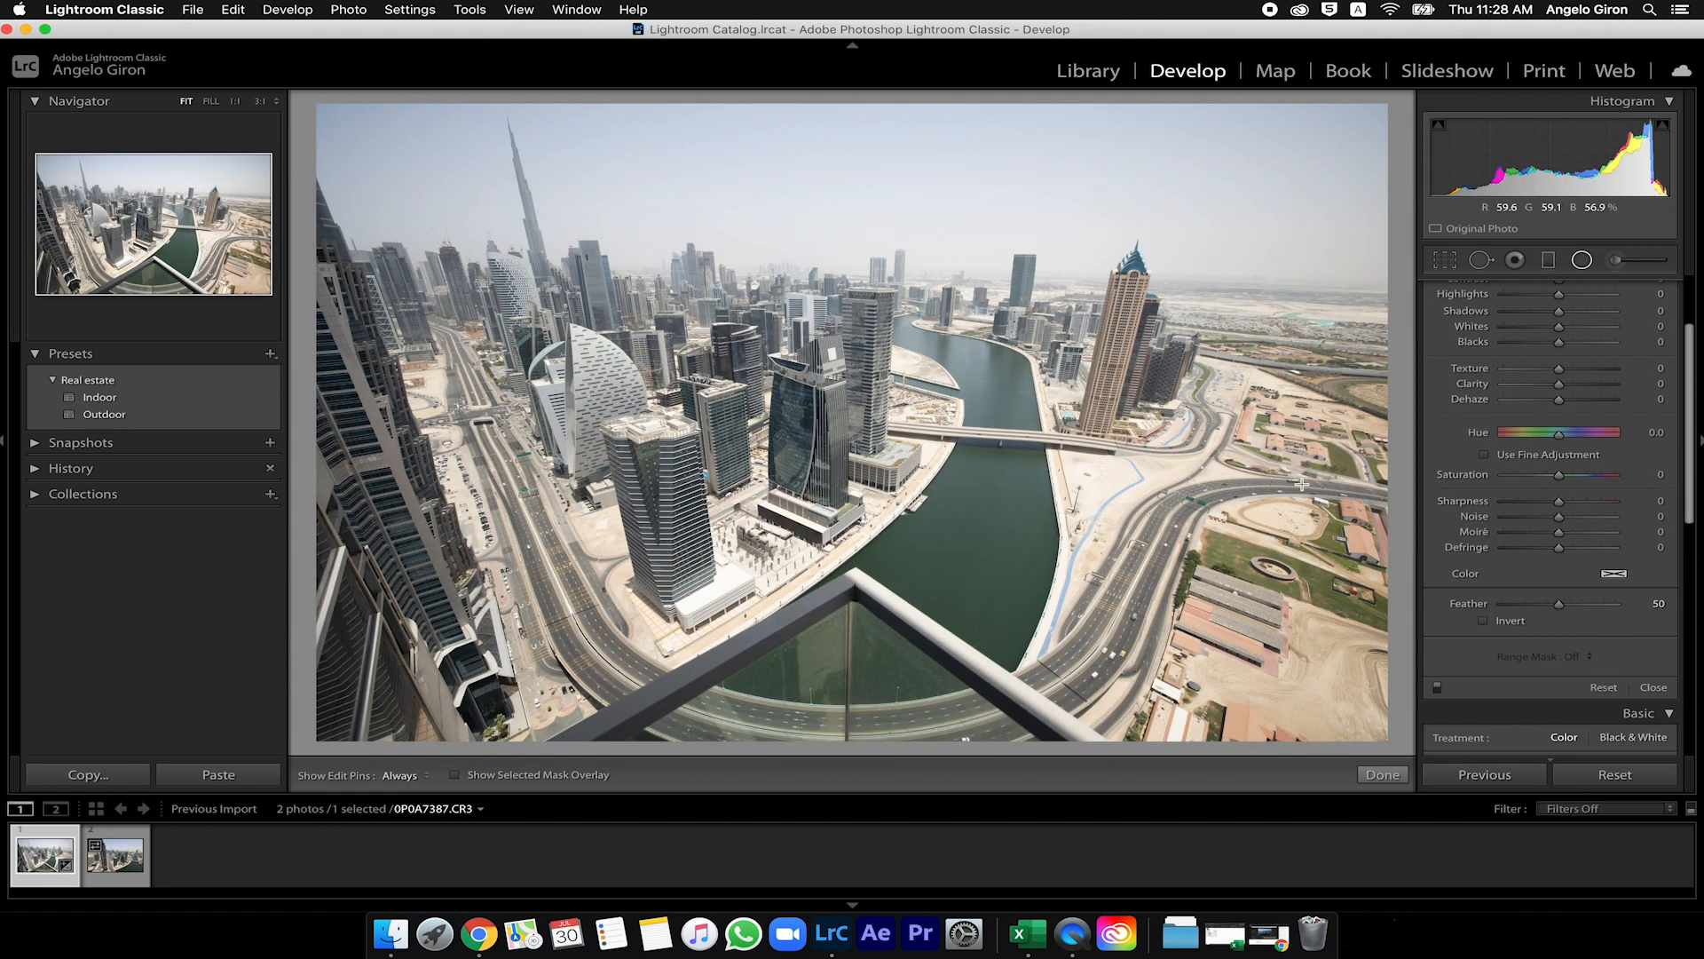
pyautogui.scroll(2, 1616, 430)
pyautogui.scroll(2, 1616, 430)
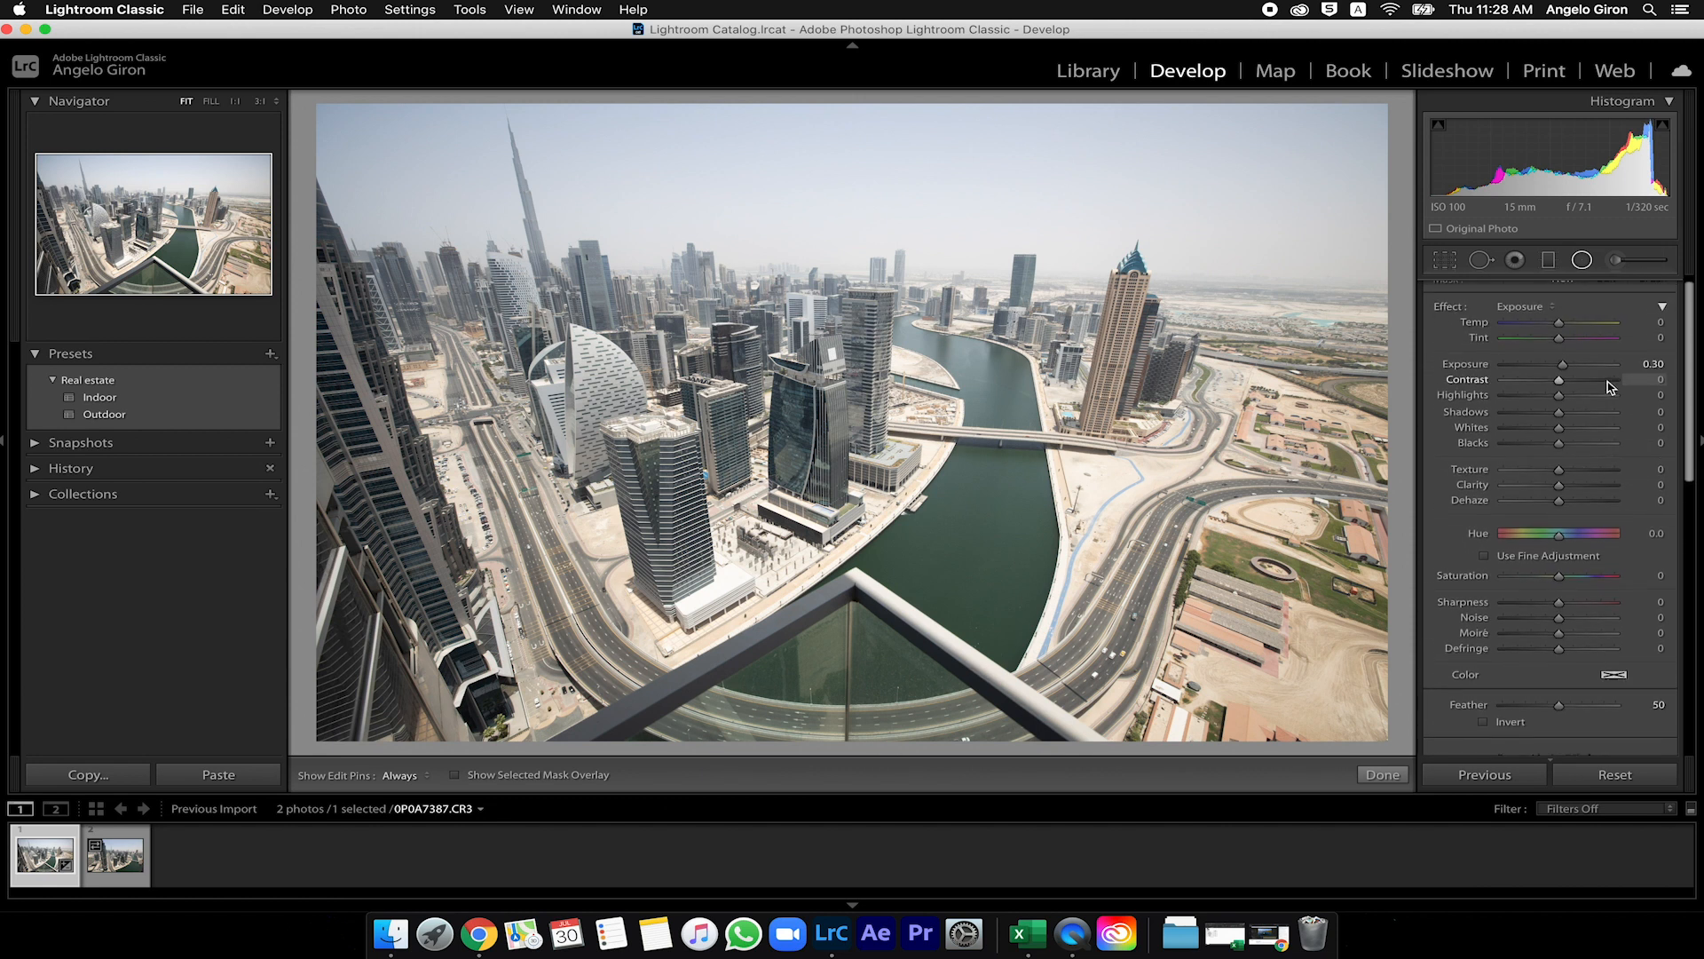
# - Try painting the city around the canal with the Adjustment Brush at size 39, raise exposure to 0.56, and reset it to 0.00
pyautogui.click(1644, 261)
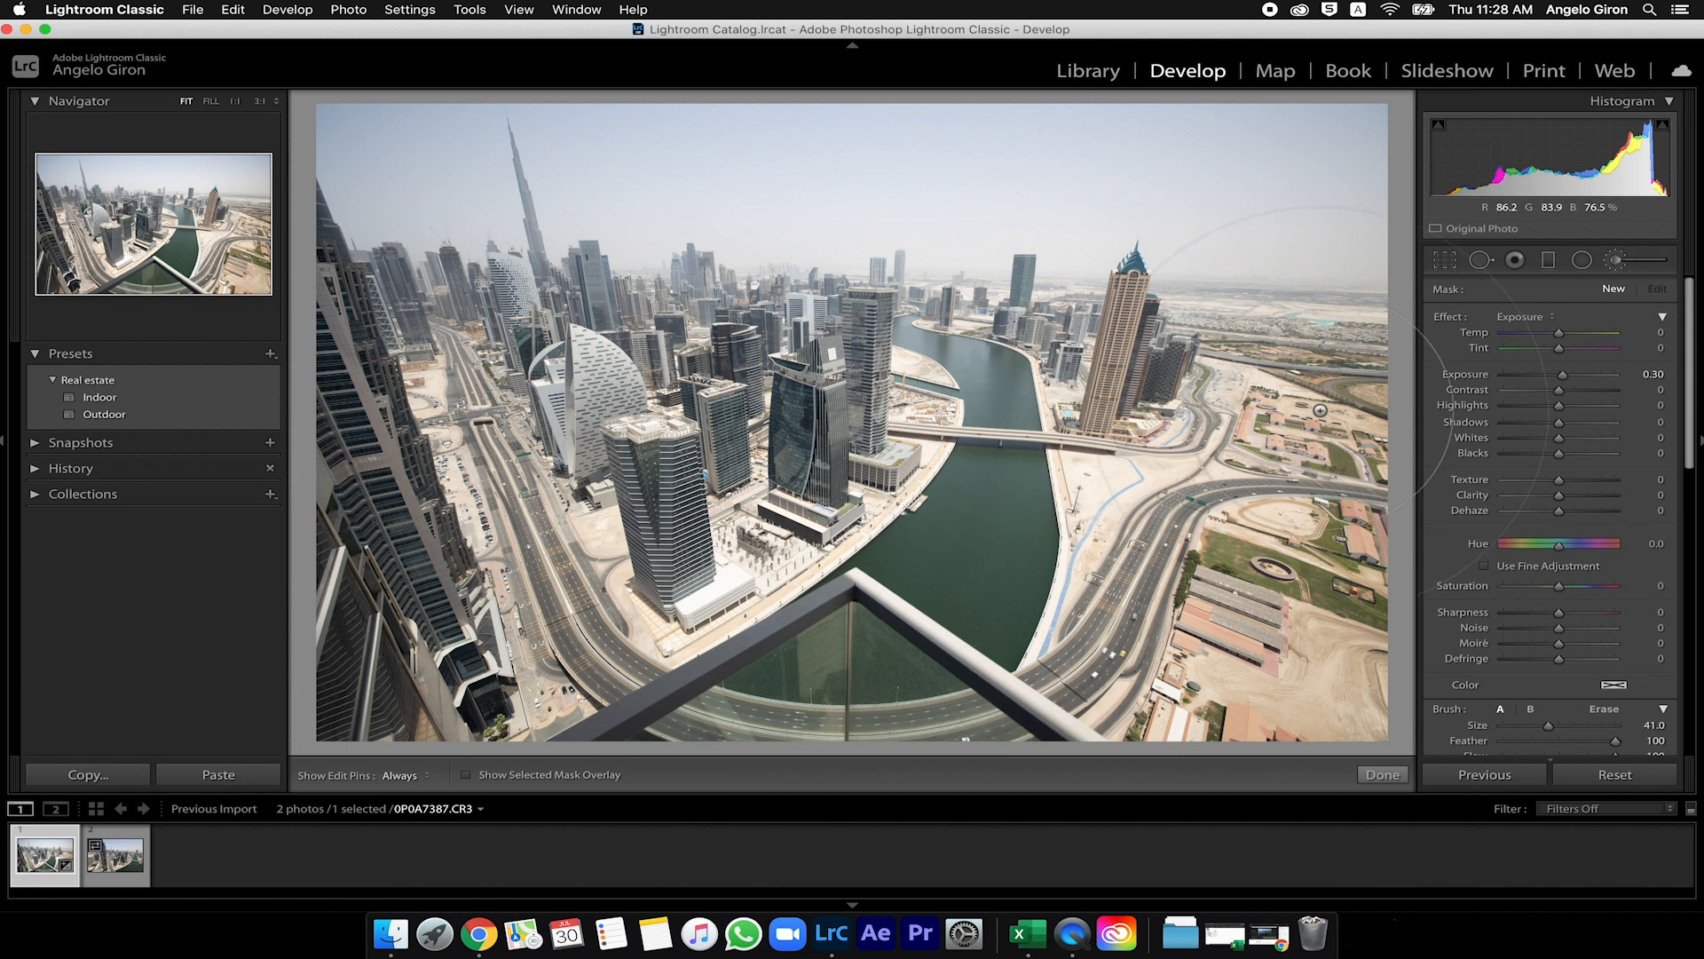
pyautogui.scroll(-2, 1320, 410)
pyautogui.moveTo(1319, 410); pyautogui.dragTo(1315, 380)
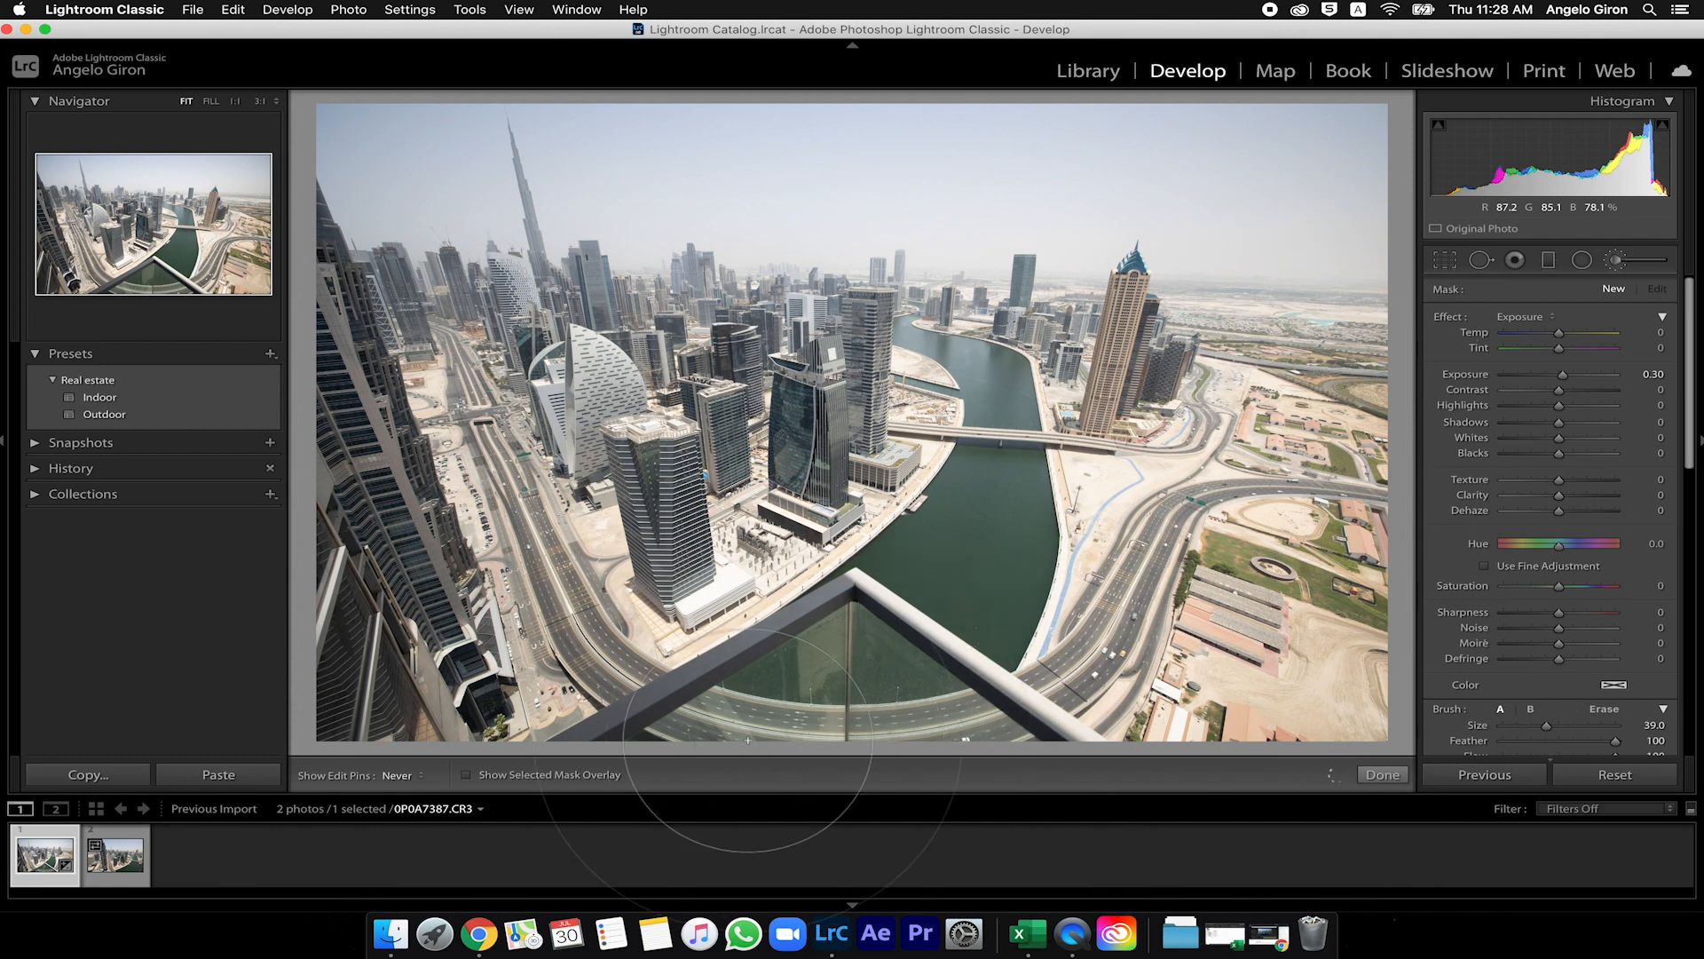
pyautogui.moveTo(370, 467)
pyautogui.mouseDown()
pyautogui.moveTo(370, 508)
pyautogui.moveTo(368, 353)
pyautogui.moveTo(622, 418)
pyautogui.moveTo(1570, 374)
pyautogui.moveTo(1655, 390)
pyautogui.moveTo(1565, 380)
pyautogui.mouseUp()
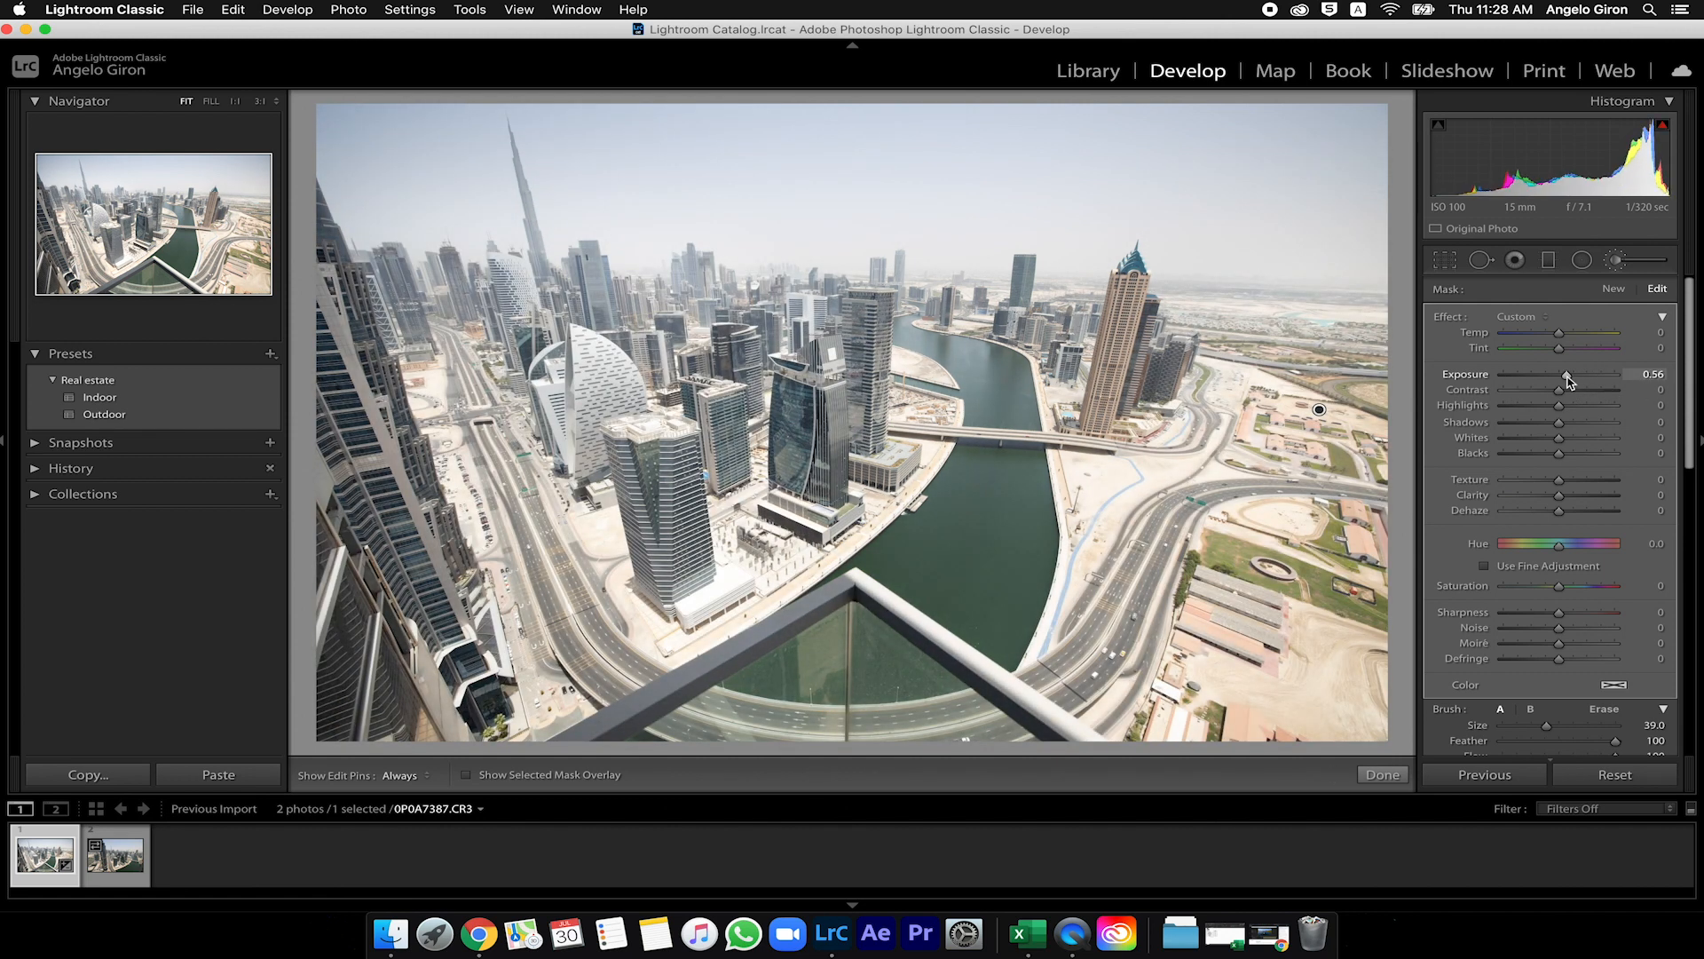
pyautogui.doubleClick(1564, 377)
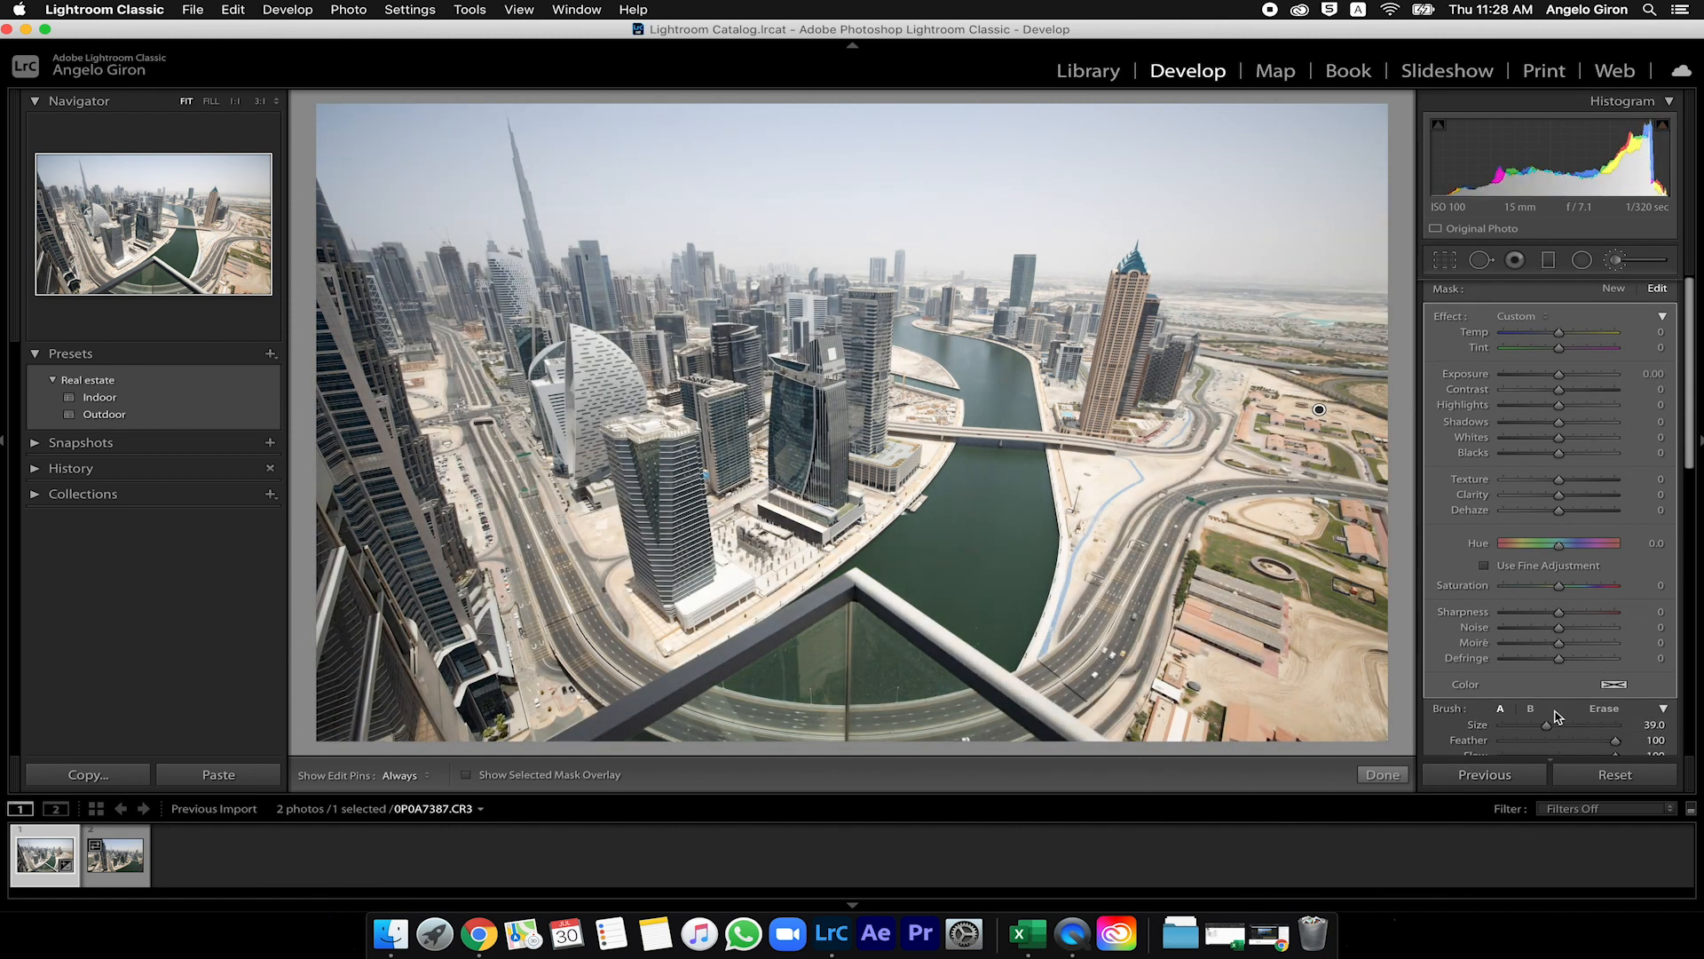
# - Set the brush to size 40.4 and feather 2, try exposure 1.67 on the painted area, and reset the photo
pyautogui.scroll(-3, 1558, 714)
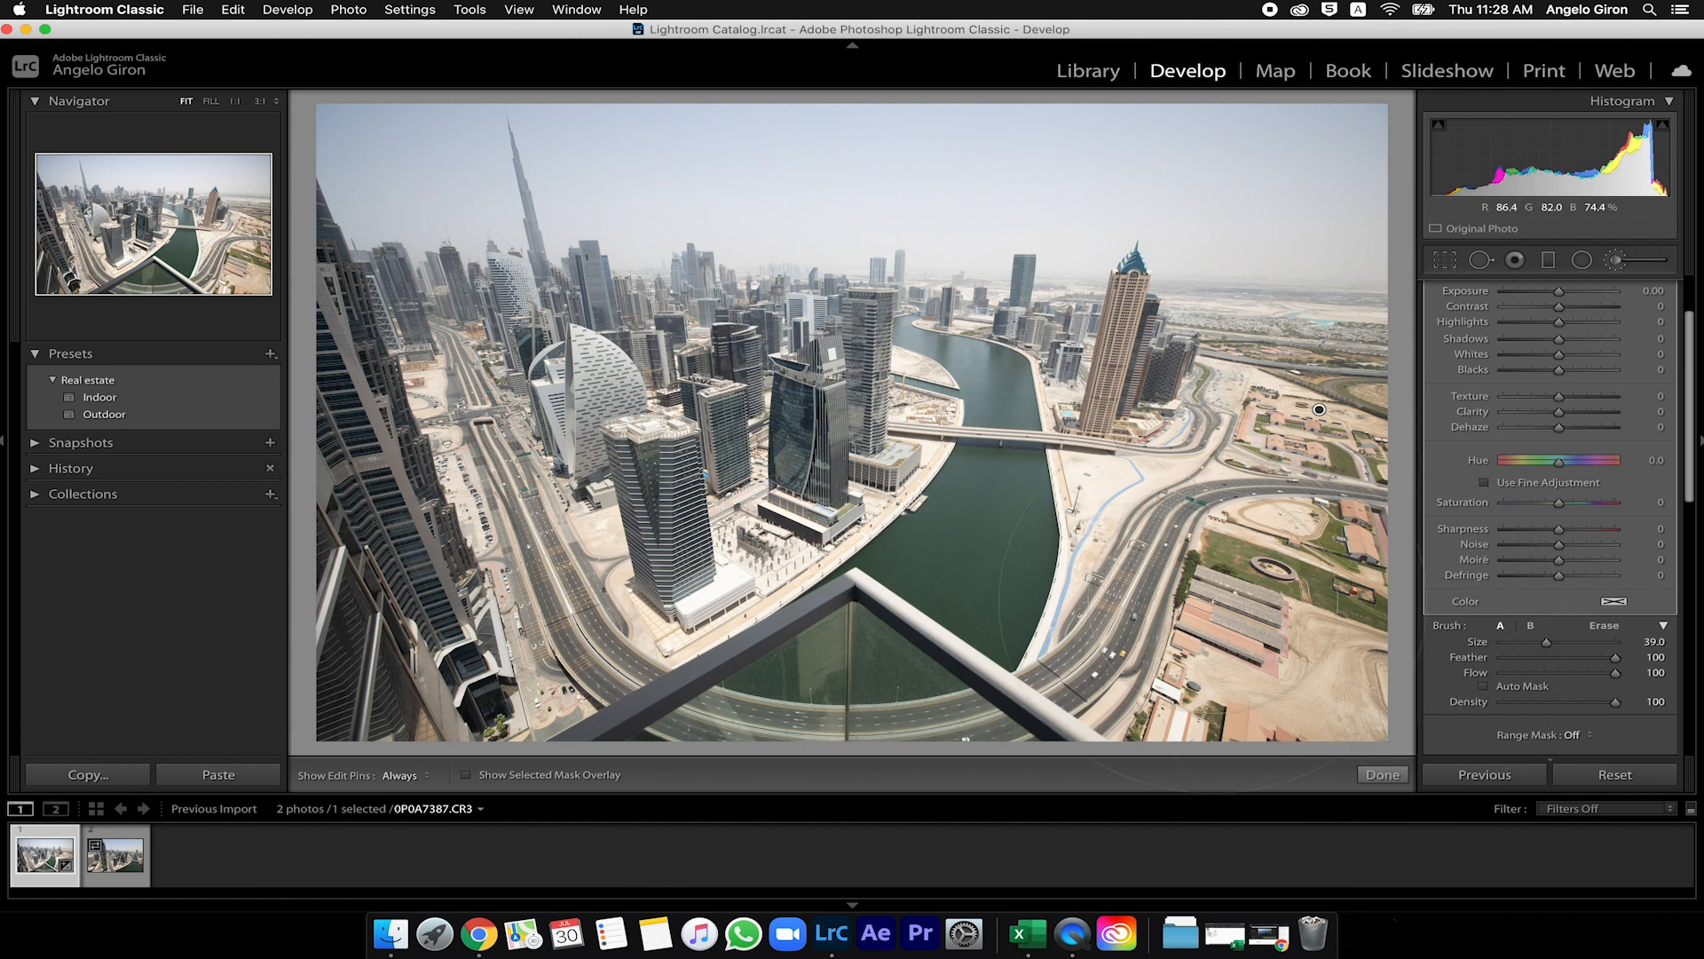
pyautogui.moveTo(1548, 646)
pyautogui.mouseDown()
pyautogui.moveTo(1531, 651)
pyautogui.moveTo(1618, 664)
pyautogui.moveTo(1505, 657)
pyautogui.mouseUp()
pyautogui.click(1549, 642)
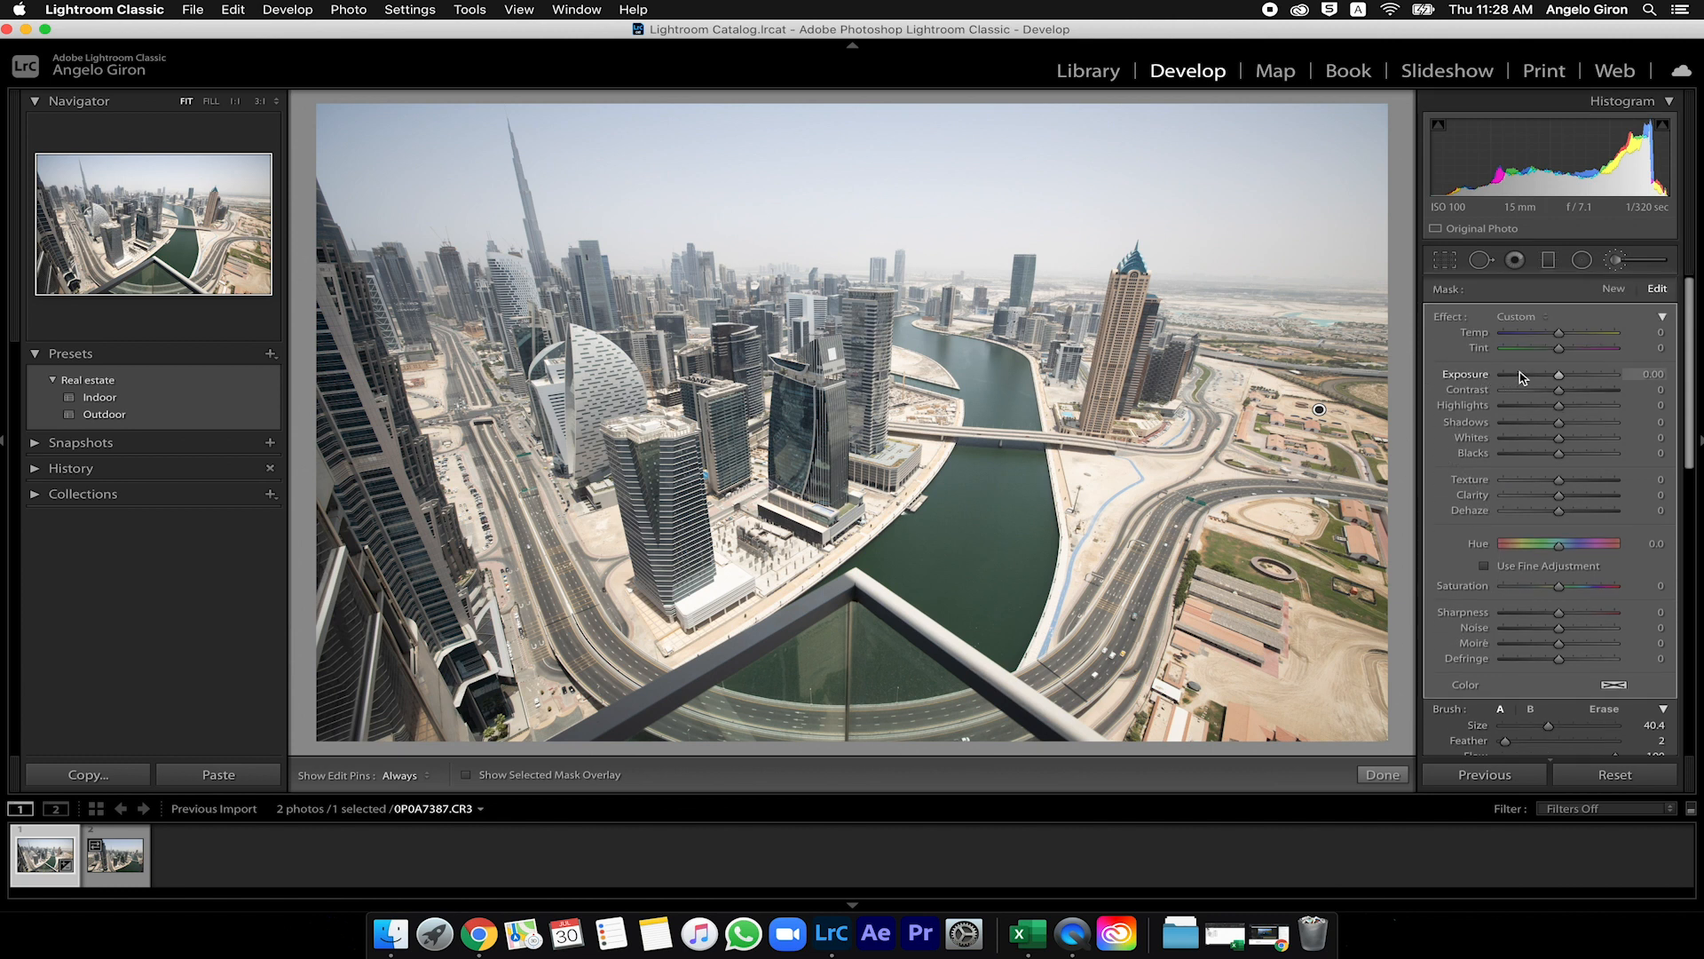
pyautogui.moveTo(1559, 374); pyautogui.dragTo(1584, 381)
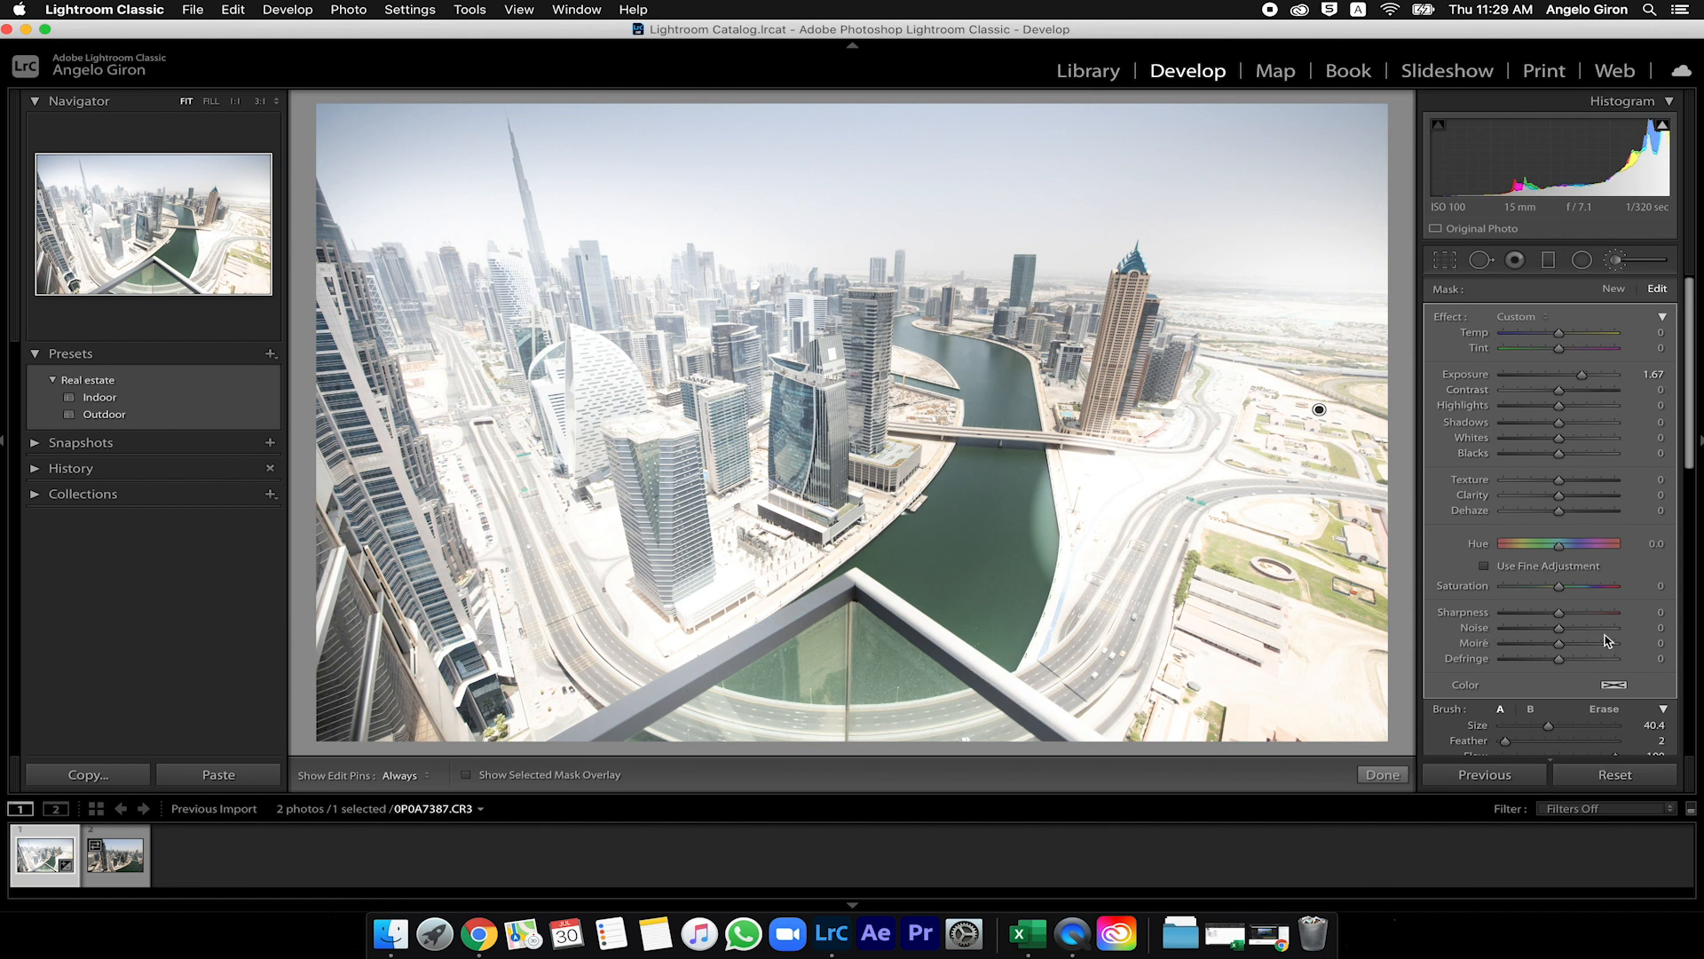
pyautogui.click(1616, 772)
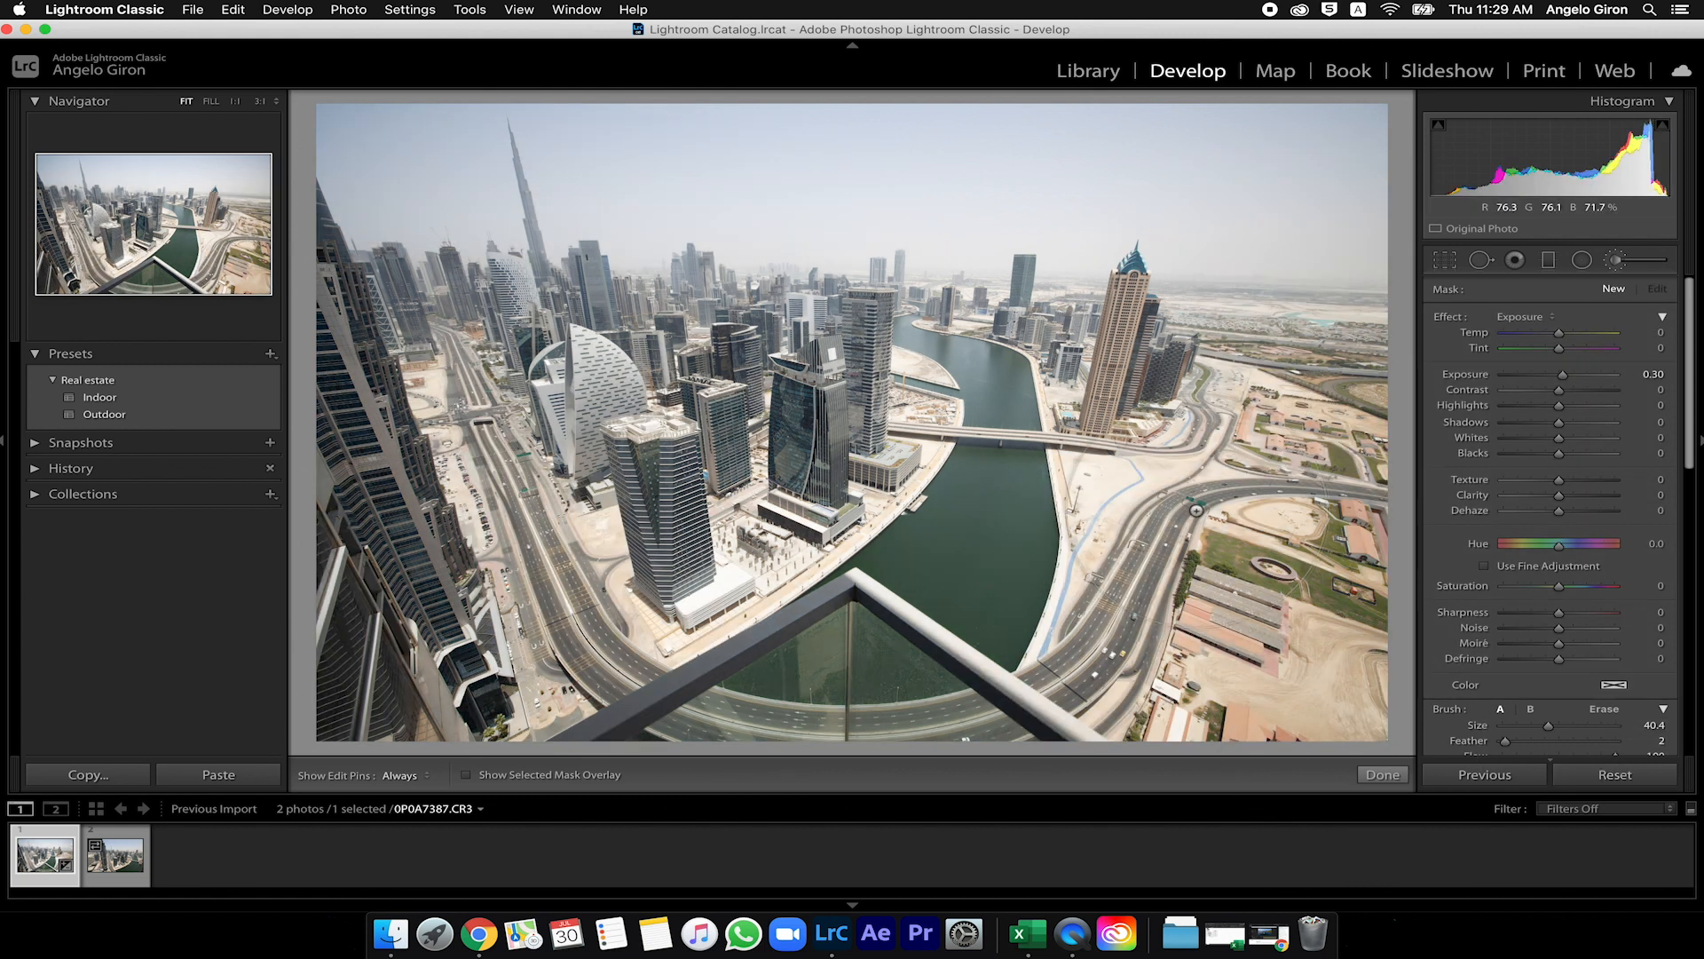
# - Paint one brush spot over the highway beside the canal and set its exposure to 2.54
pyautogui.scroll(-4, 1425, 622)
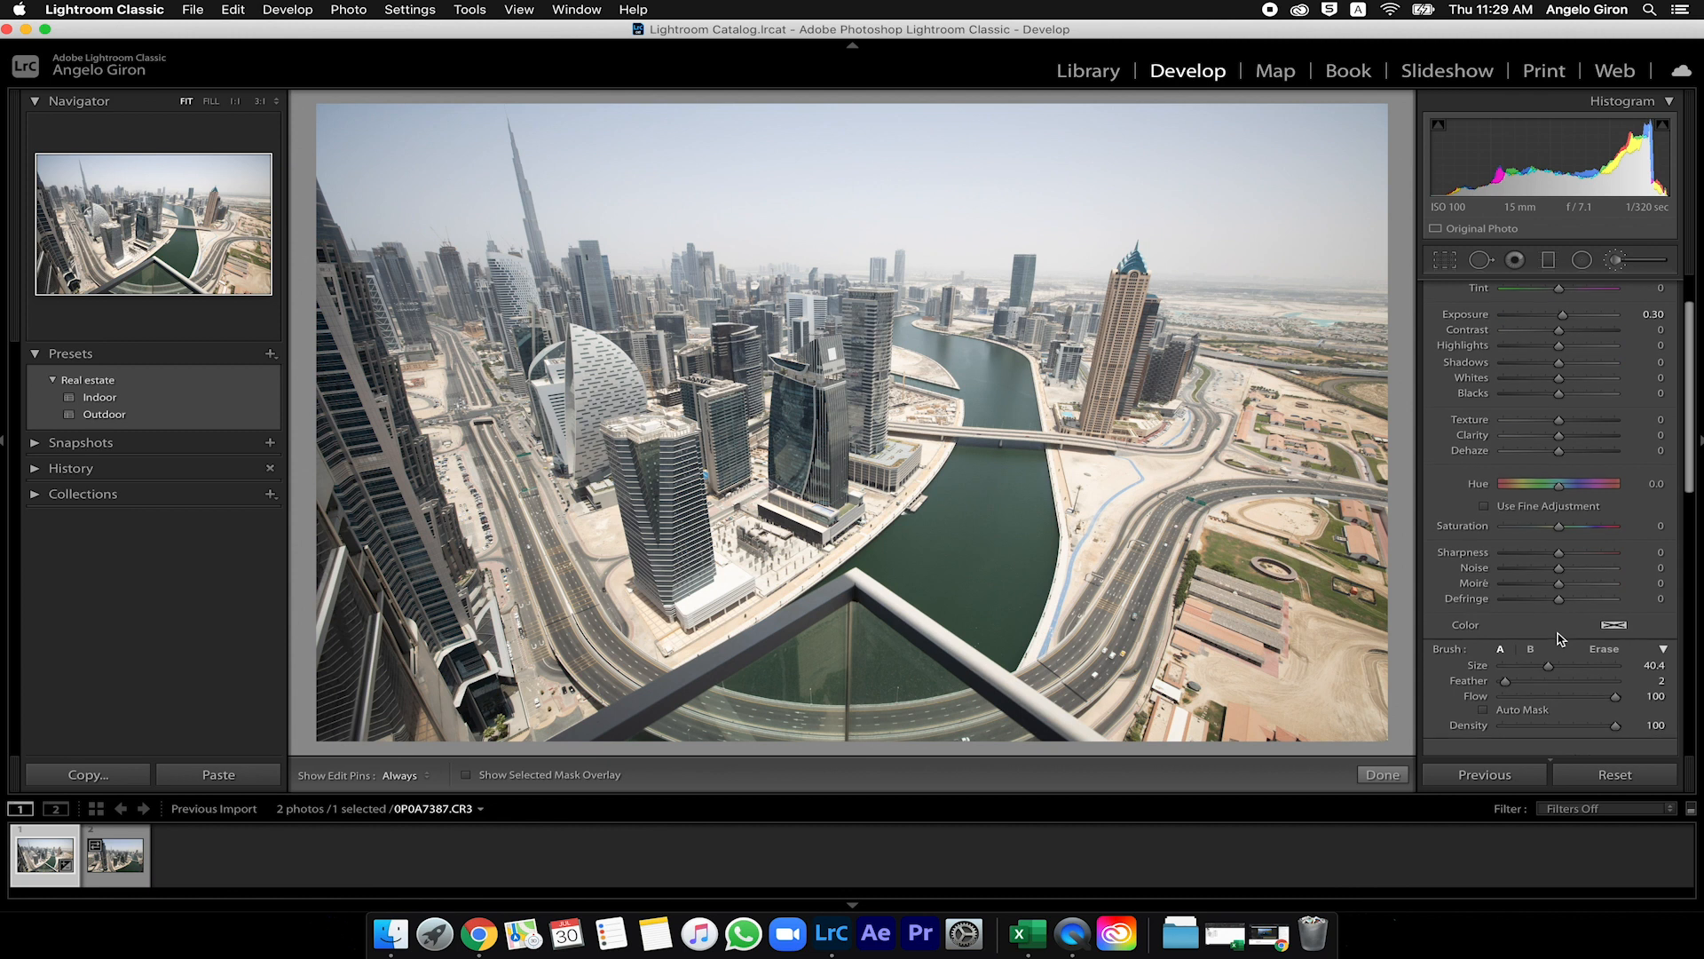
pyautogui.click(1187, 548)
pyautogui.scroll(2, 1589, 400)
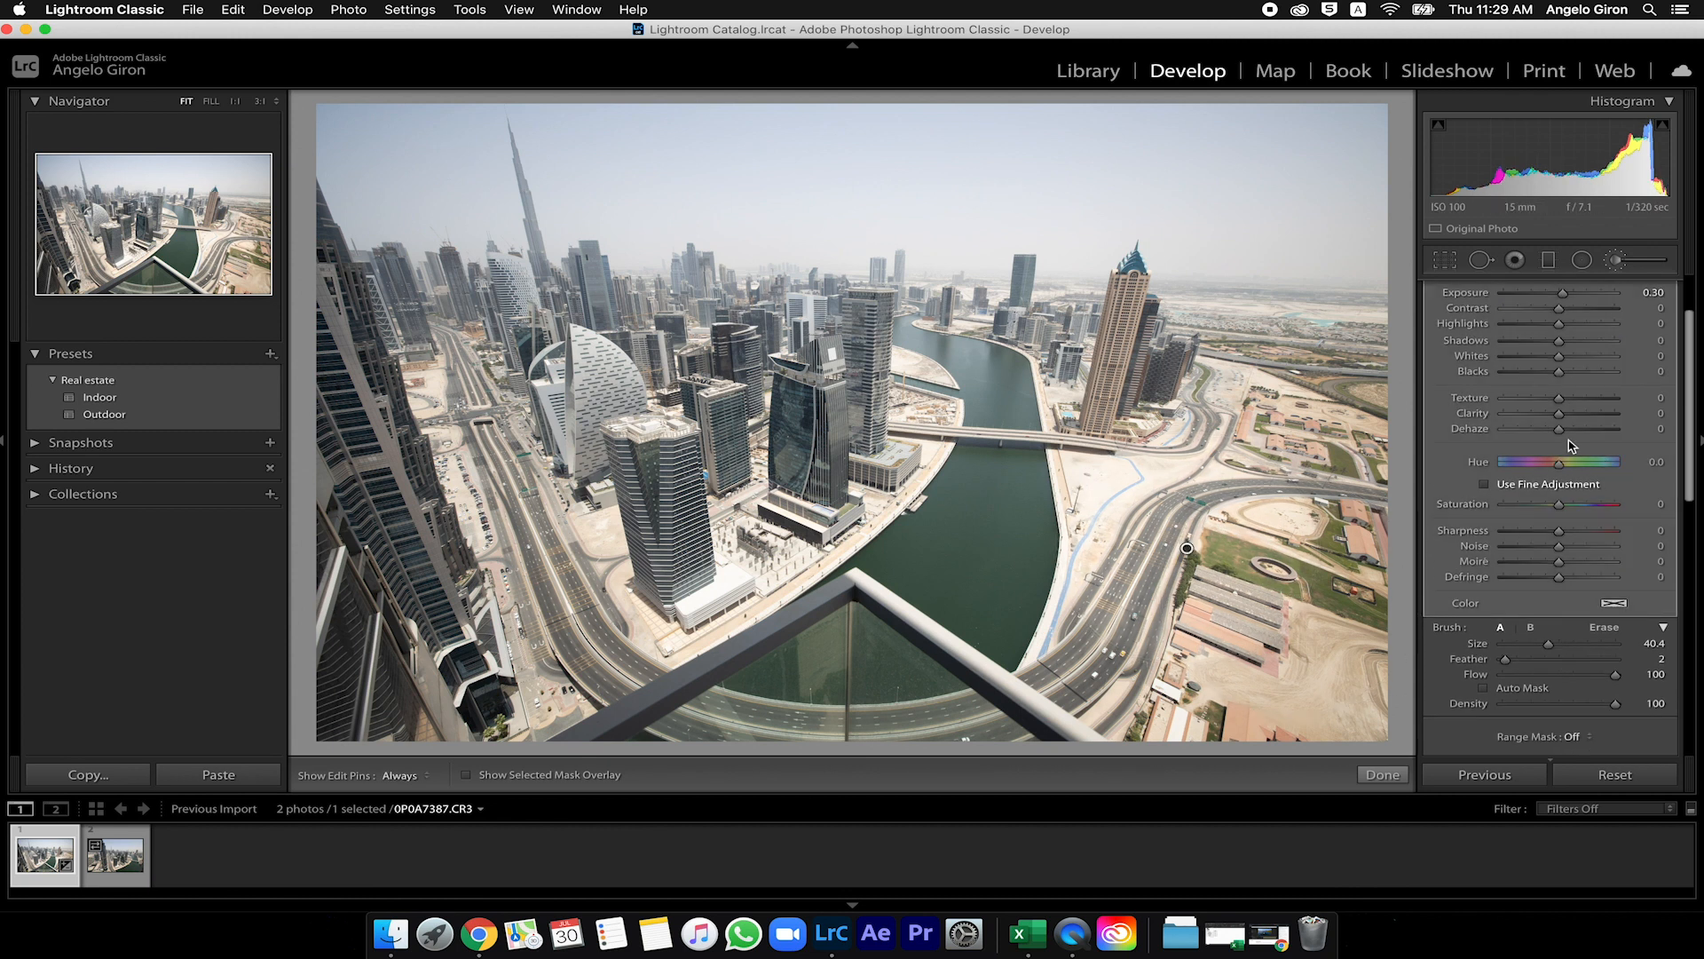
pyautogui.scroll(2, 1590, 372)
pyautogui.moveTo(1564, 374); pyautogui.dragTo(1598, 377)
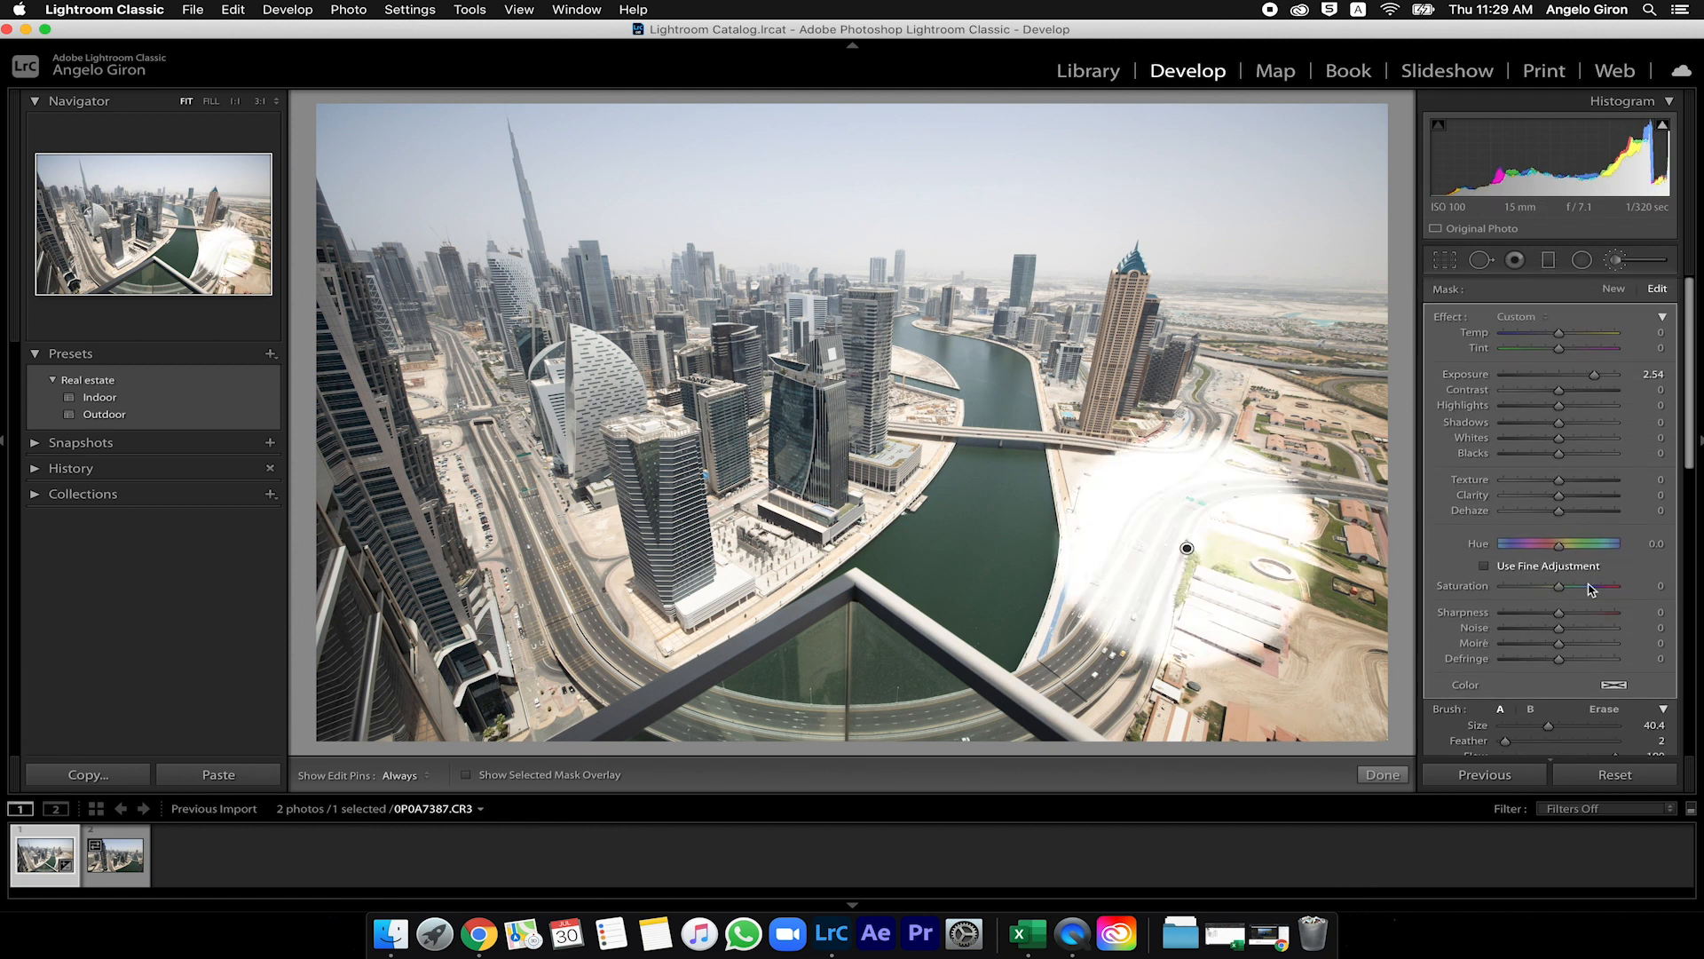
# - Set the brush feather to 57 and paint a softer spot over the central towers for comparison
pyautogui.scroll(-2, 1589, 586)
pyautogui.scroll(-3, 1589, 599)
pyautogui.moveTo(1506, 636); pyautogui.dragTo(1567, 639)
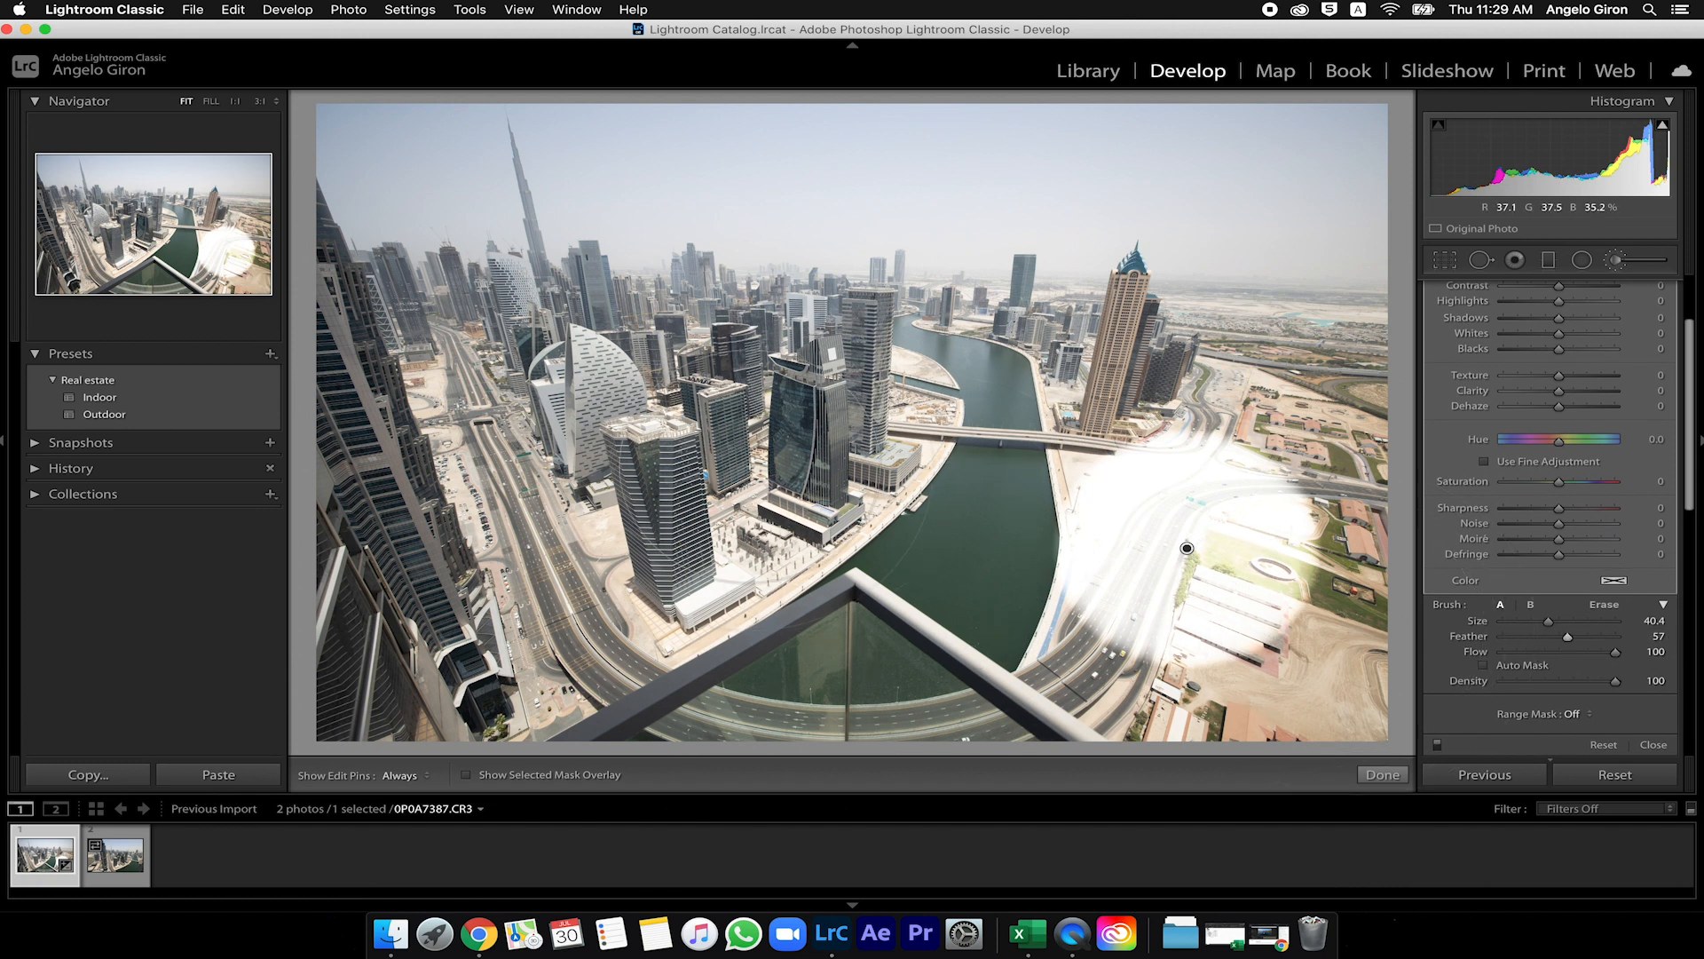
pyautogui.click(742, 467)
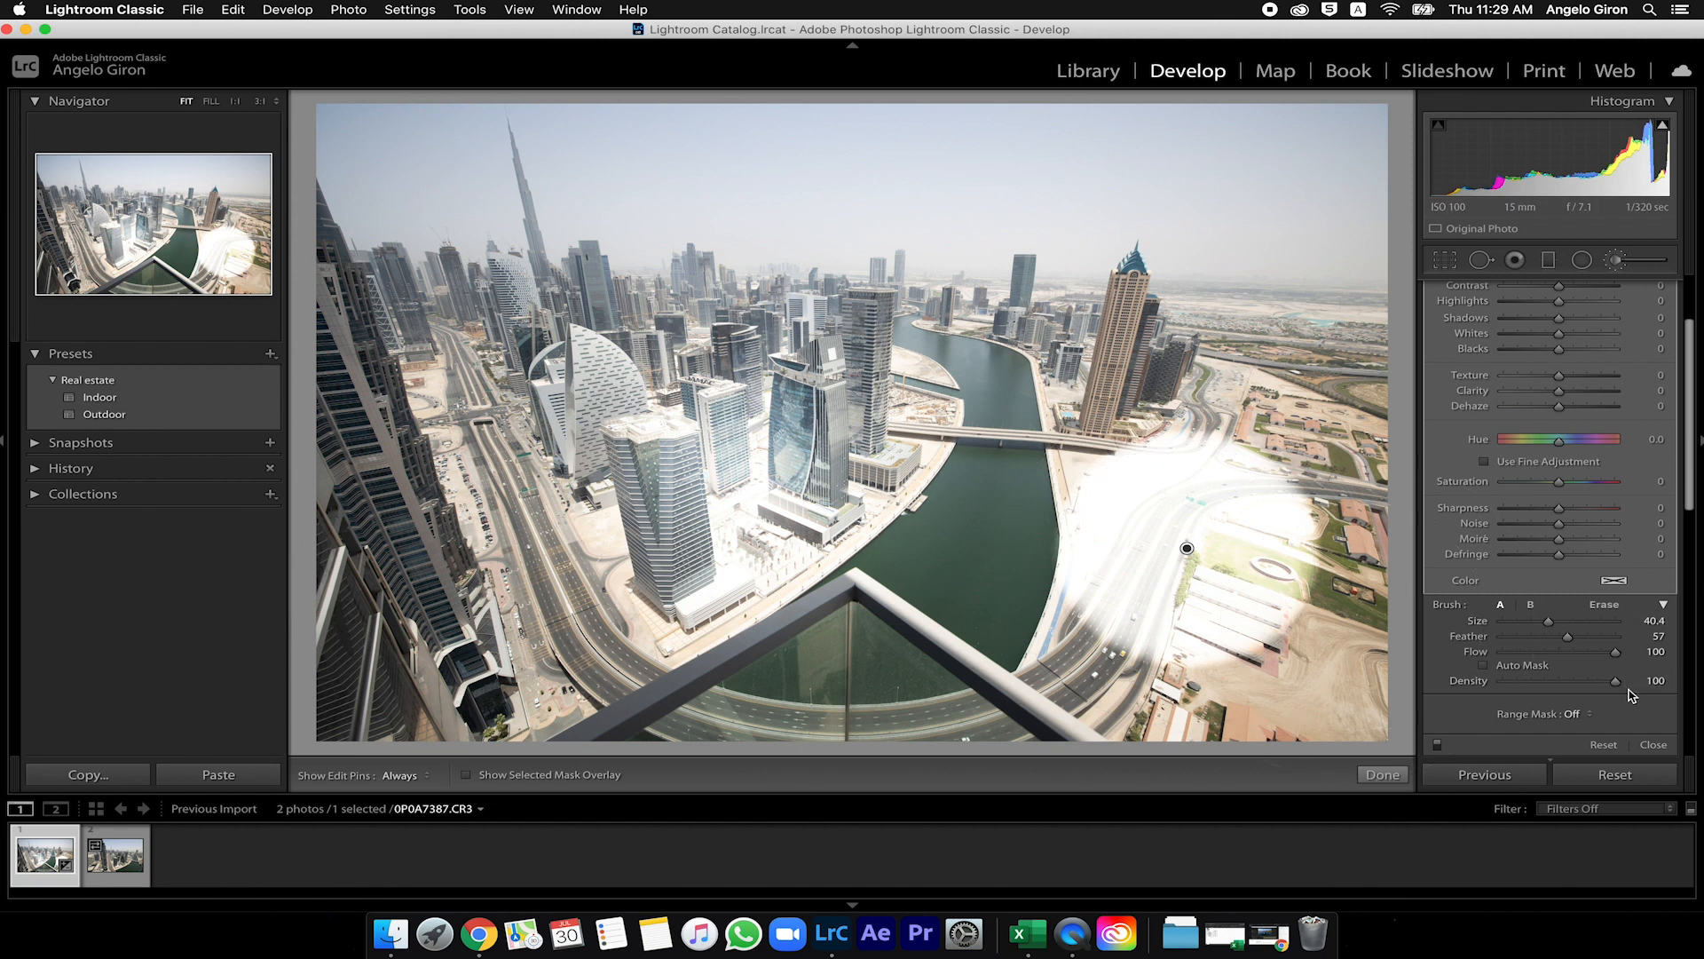
# - Compare brushes A and B, erase the painted highway and tower spots with the eraser at size 55.3, and leave the Adjustment Brush
pyautogui.click(1531, 607)
pyautogui.click(1531, 605)
pyautogui.click(1530, 606)
pyautogui.click(1518, 609)
pyautogui.click(1612, 610)
pyautogui.click(1613, 611)
pyautogui.moveTo(1538, 624); pyautogui.dragTo(1565, 623)
pyautogui.moveTo(1030, 530)
pyautogui.mouseDown()
pyautogui.moveTo(684, 482)
pyautogui.moveTo(734, 396)
pyautogui.moveTo(1170, 350)
pyautogui.moveTo(1117, 581)
pyautogui.mouseUp()
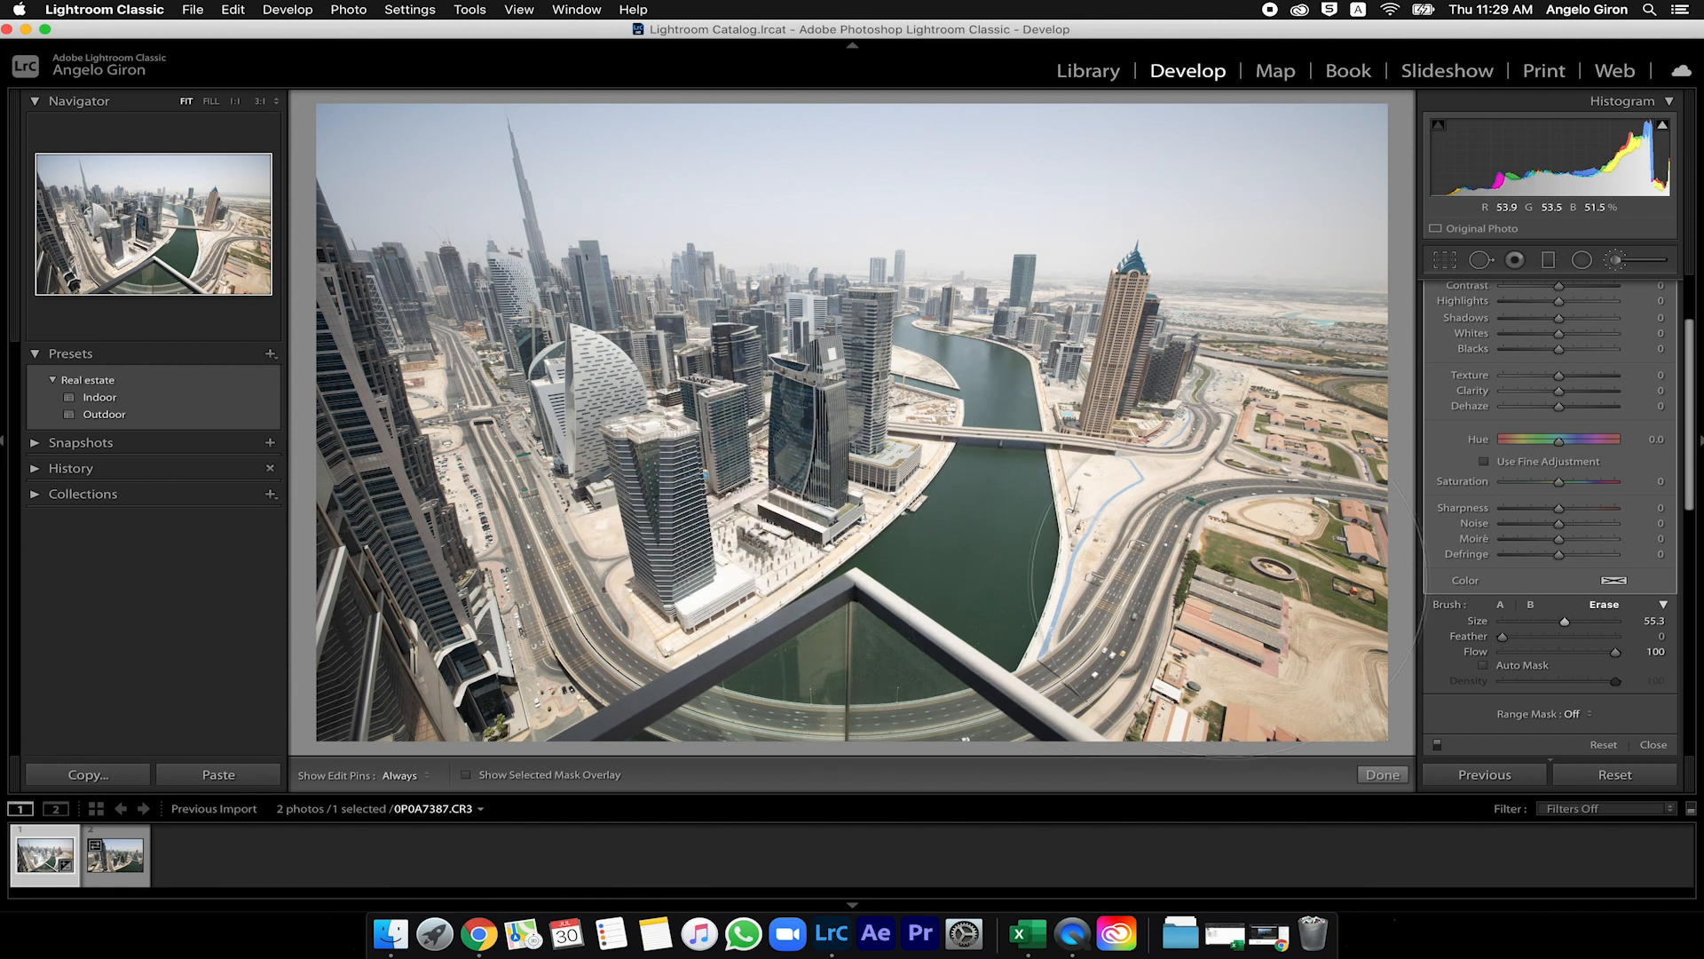
pyautogui.click(1501, 605)
pyautogui.scroll(3, 1527, 577)
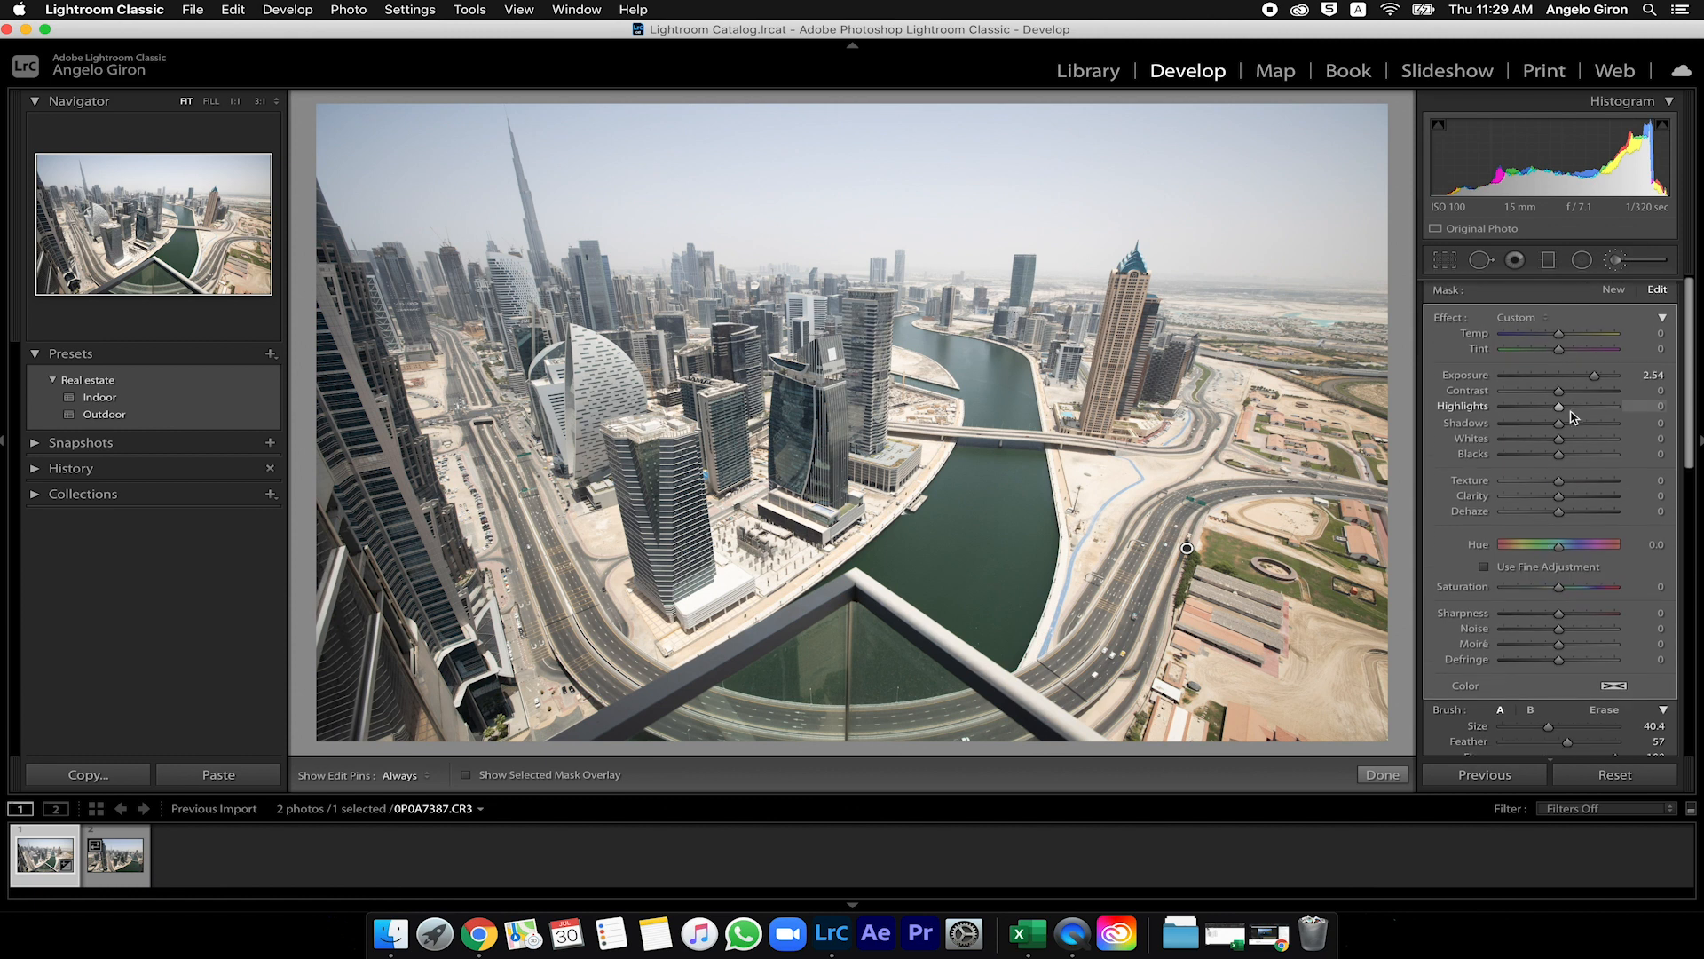
pyautogui.press('k')
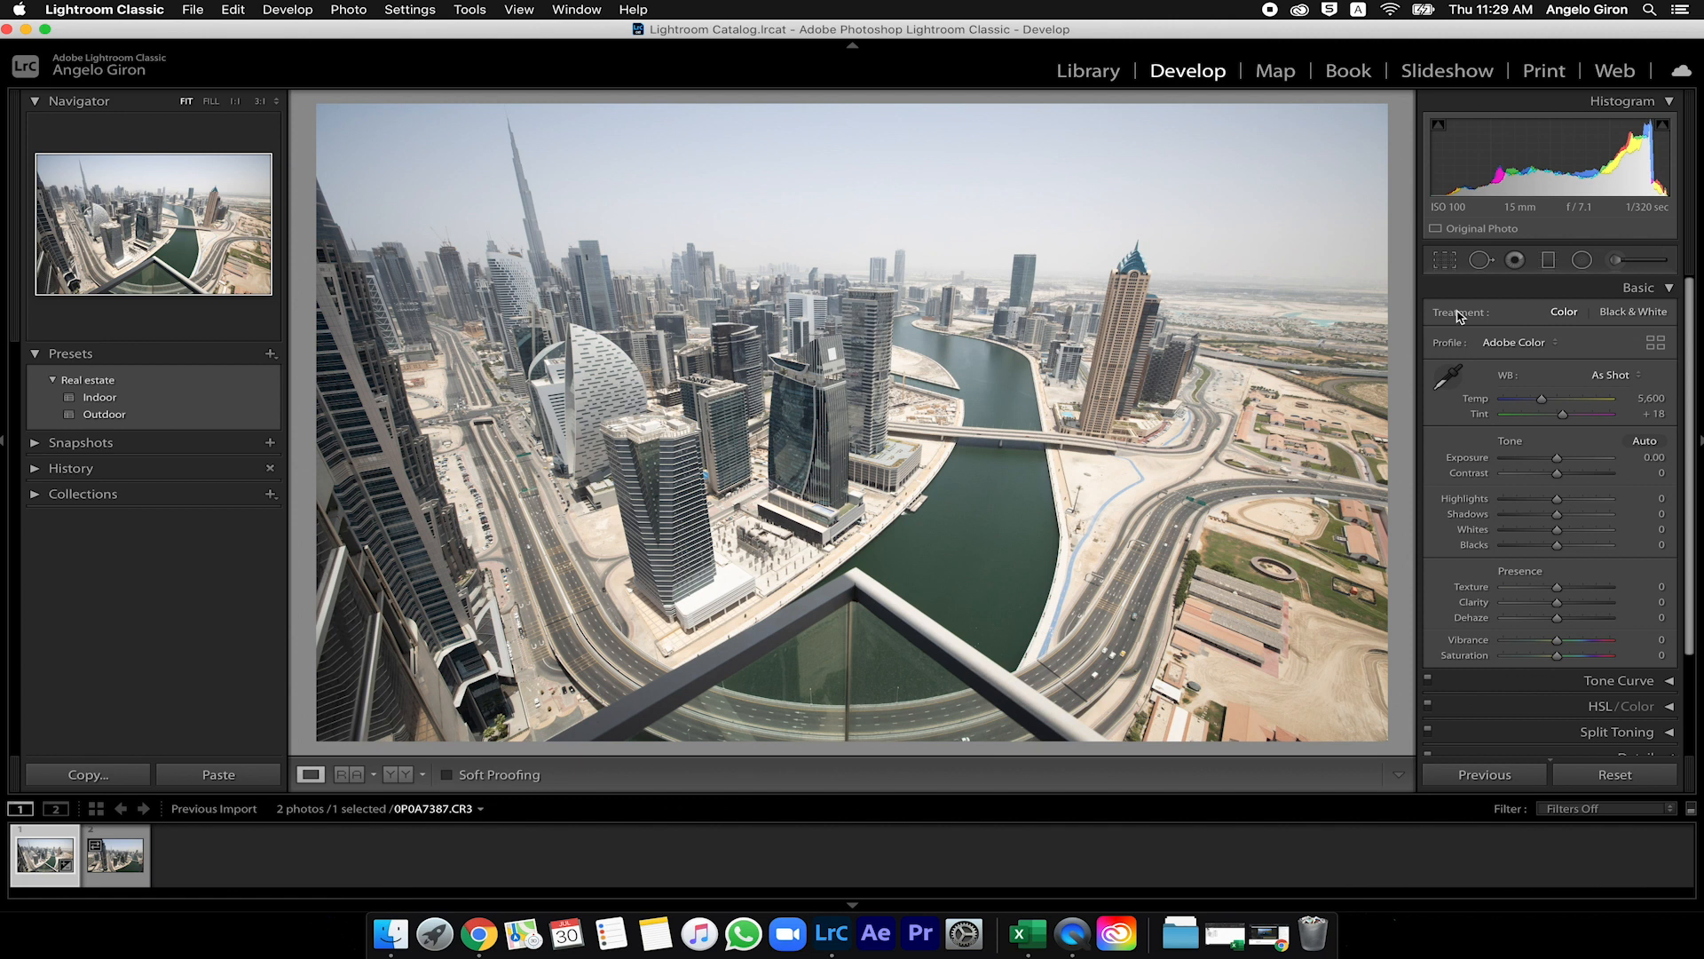
# - Try the Black & White treatment on the photo and return it to Color
pyautogui.click(1639, 317)
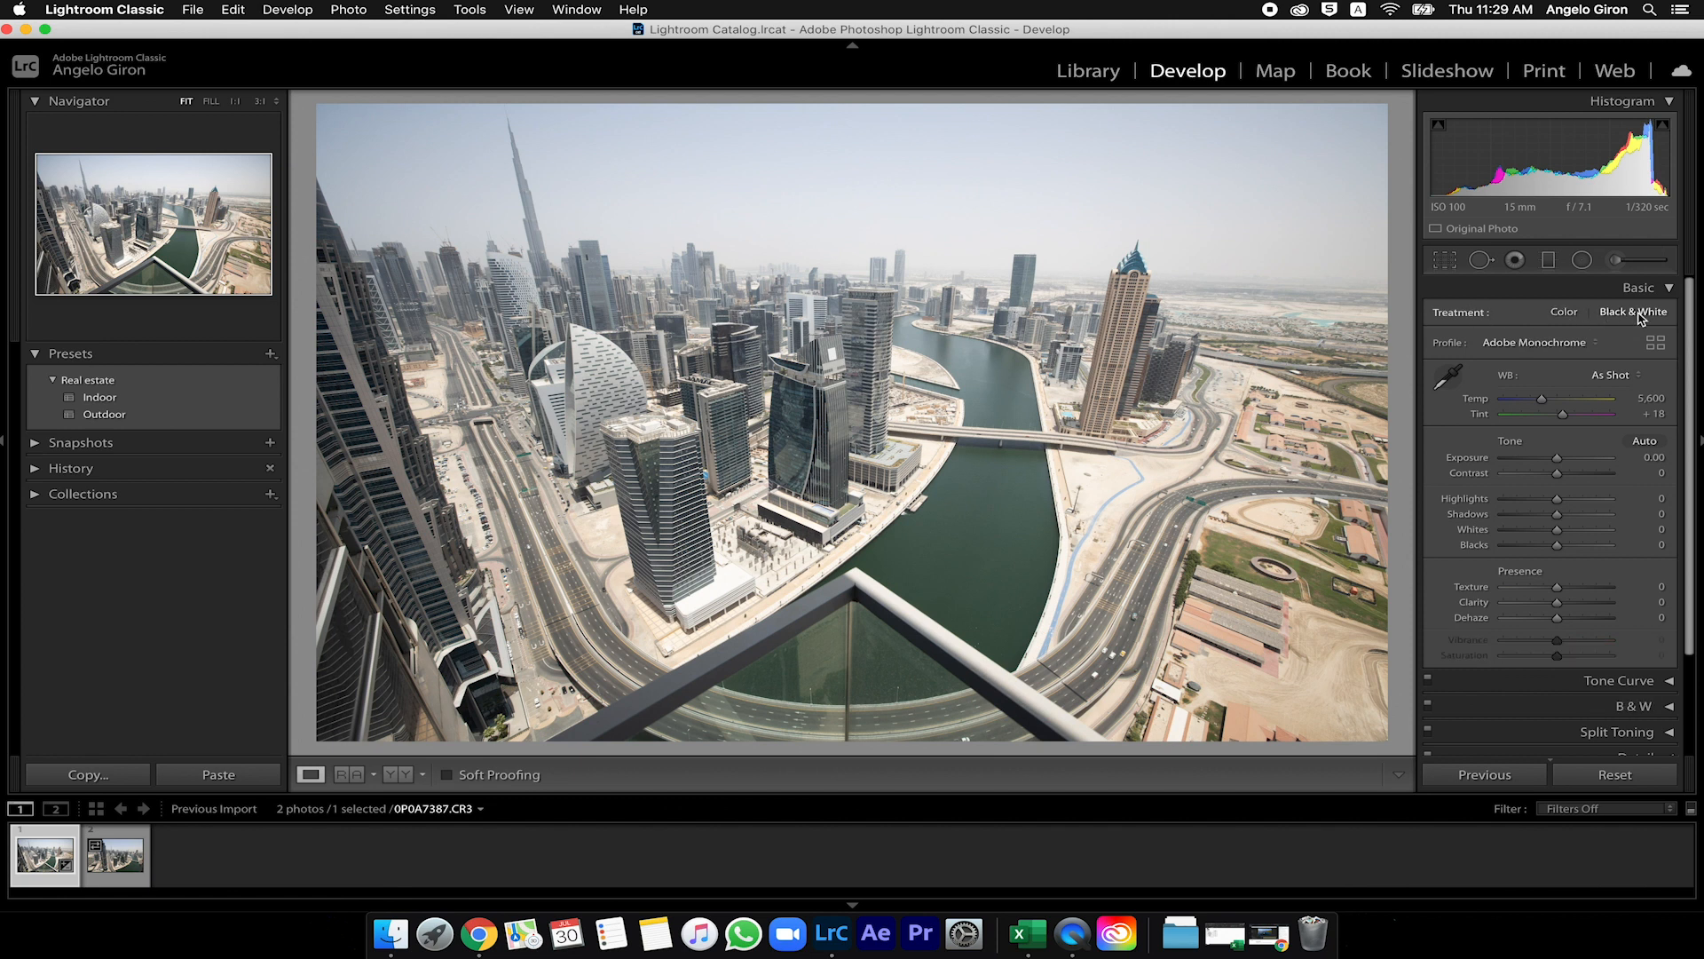
pyautogui.click(1569, 318)
pyautogui.click(1639, 317)
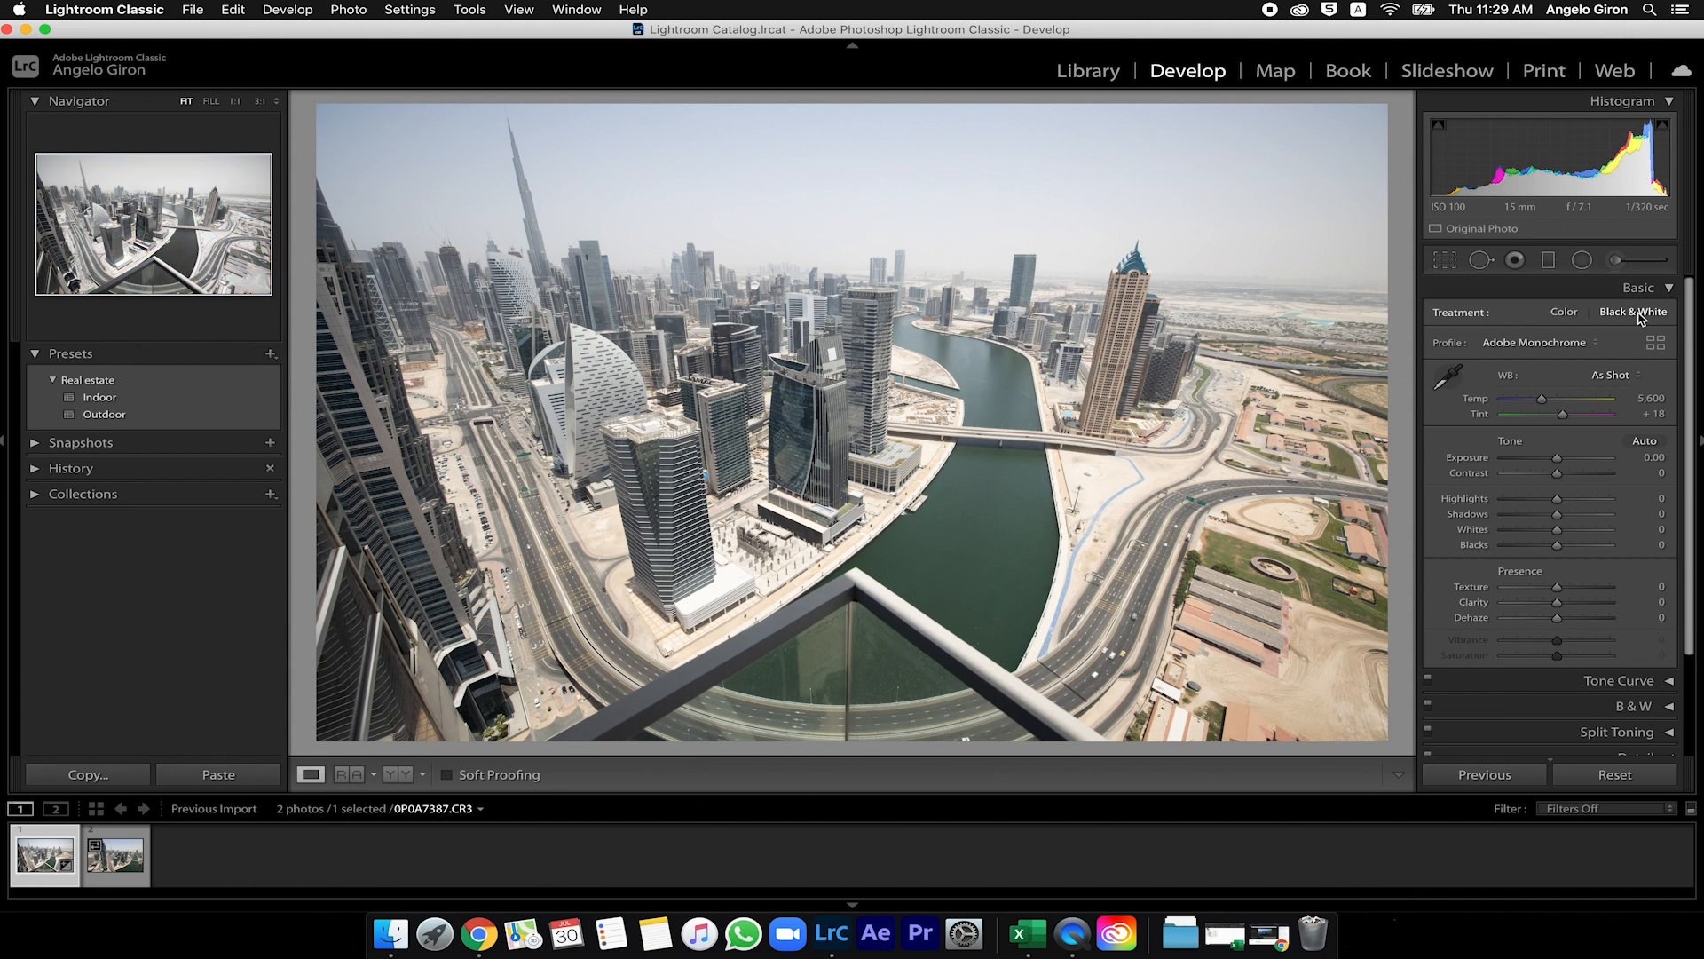
pyautogui.click(1570, 314)
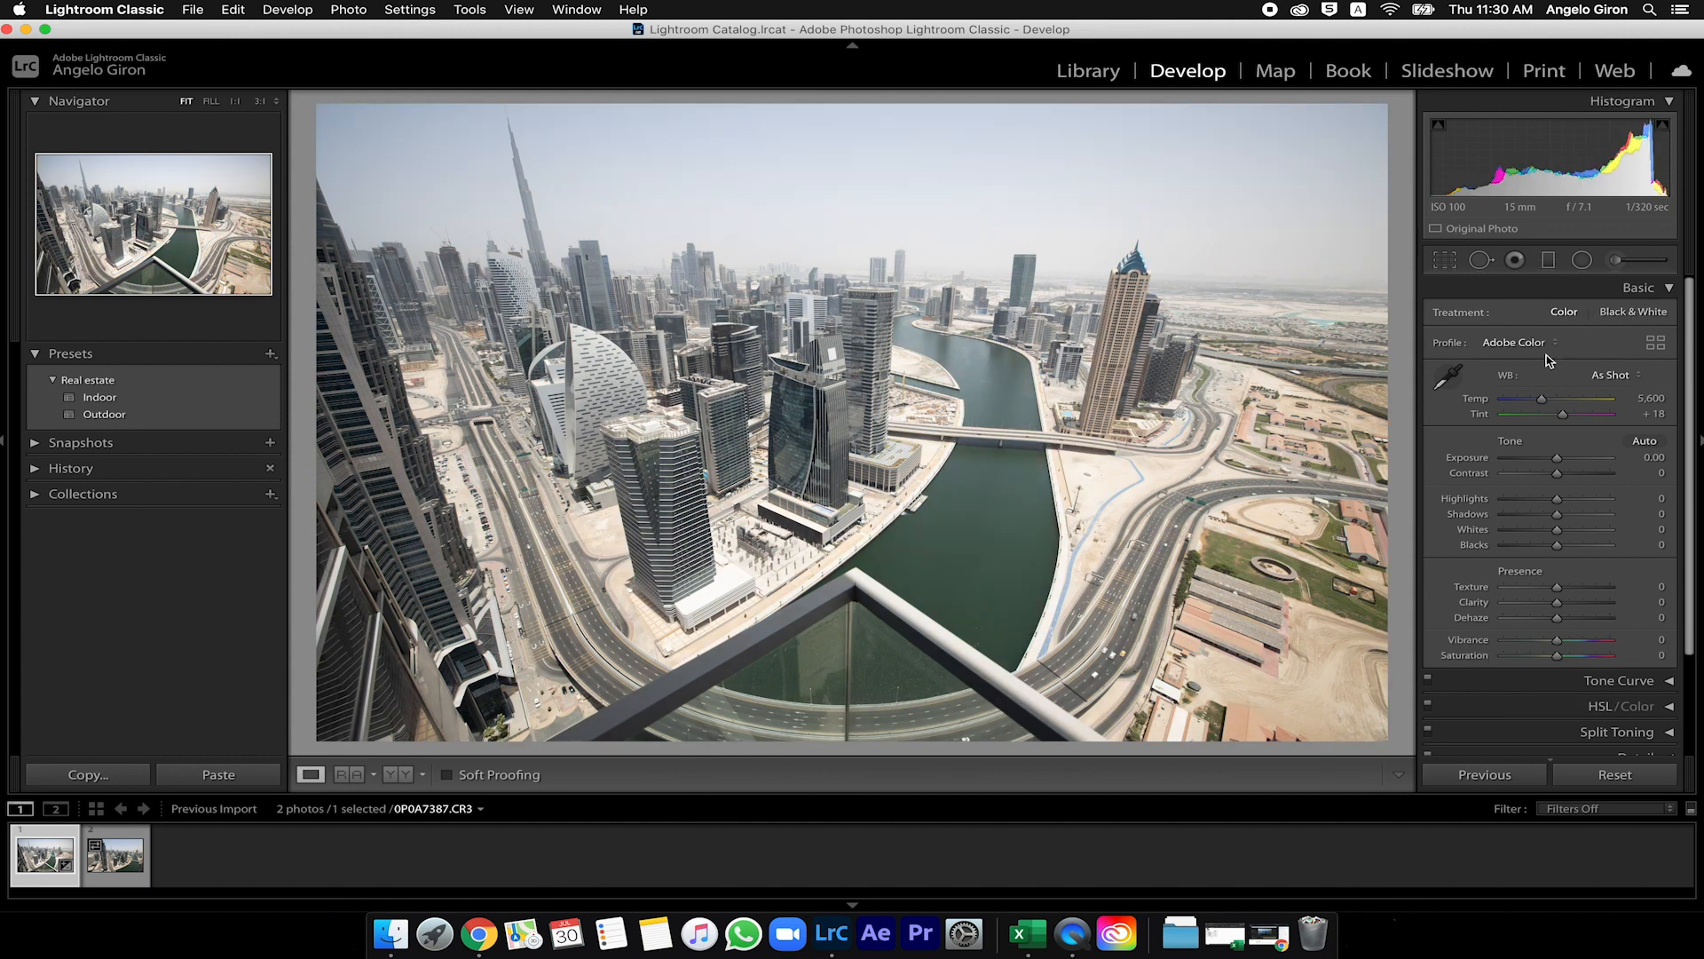
# - Try the Adobe Landscape and Adobe Standard v2 profiles, and return the photo to Adobe Color
pyautogui.click(1520, 343)
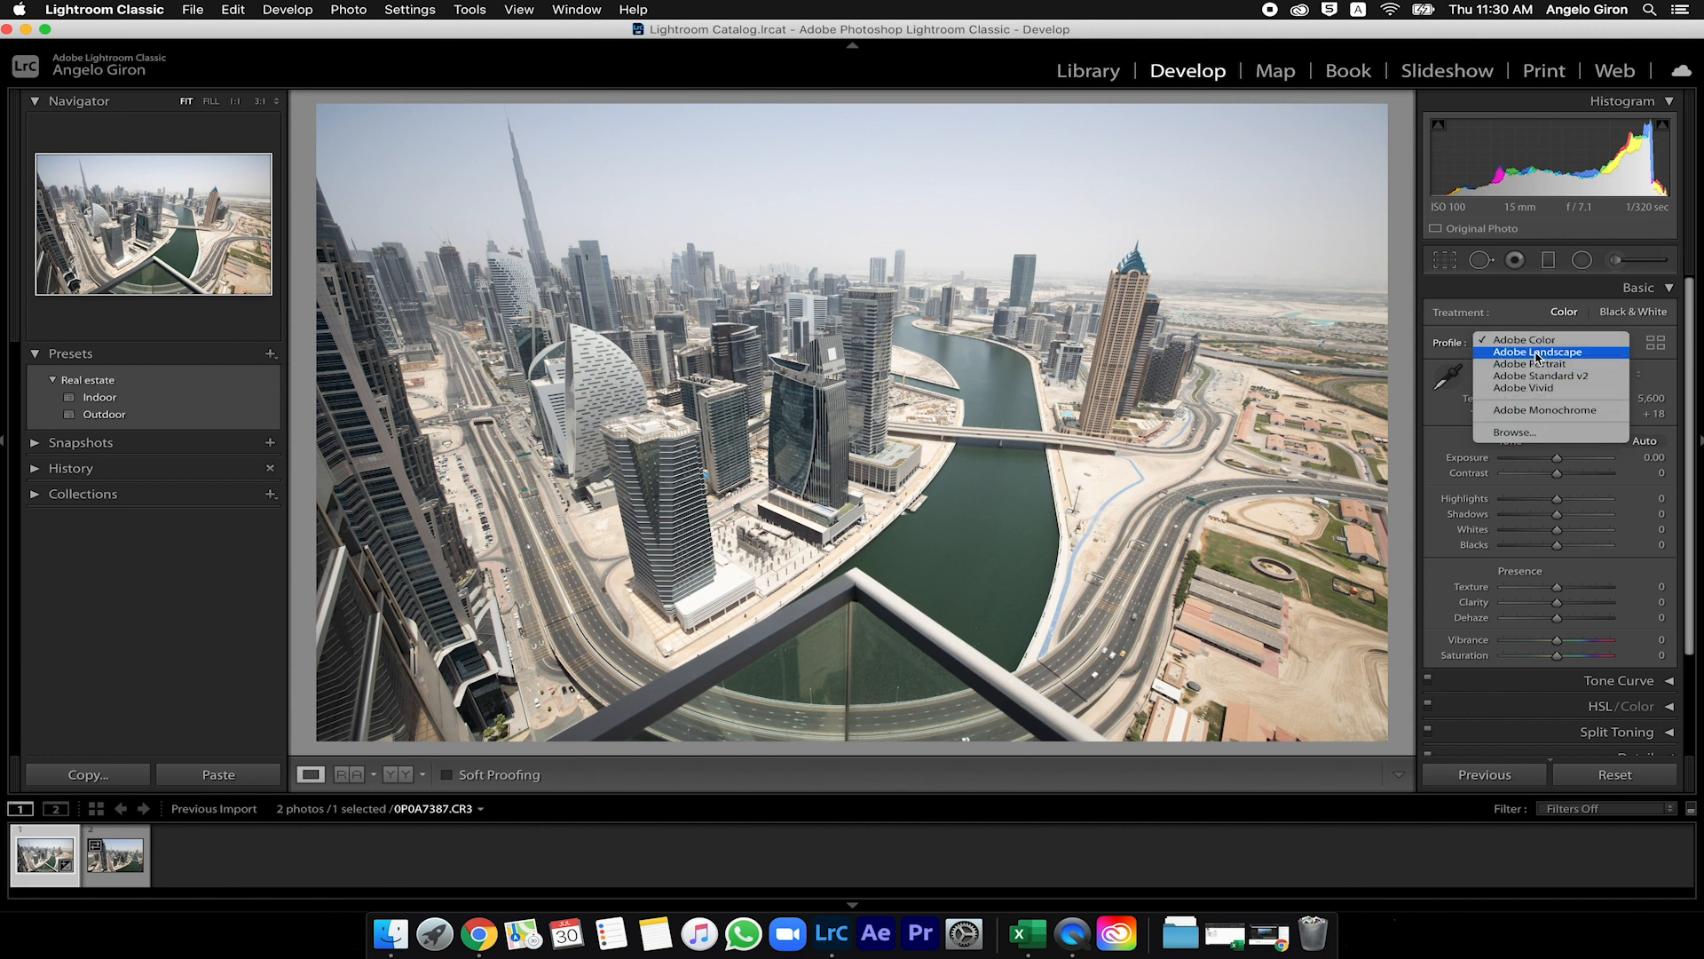
pyautogui.click(1537, 352)
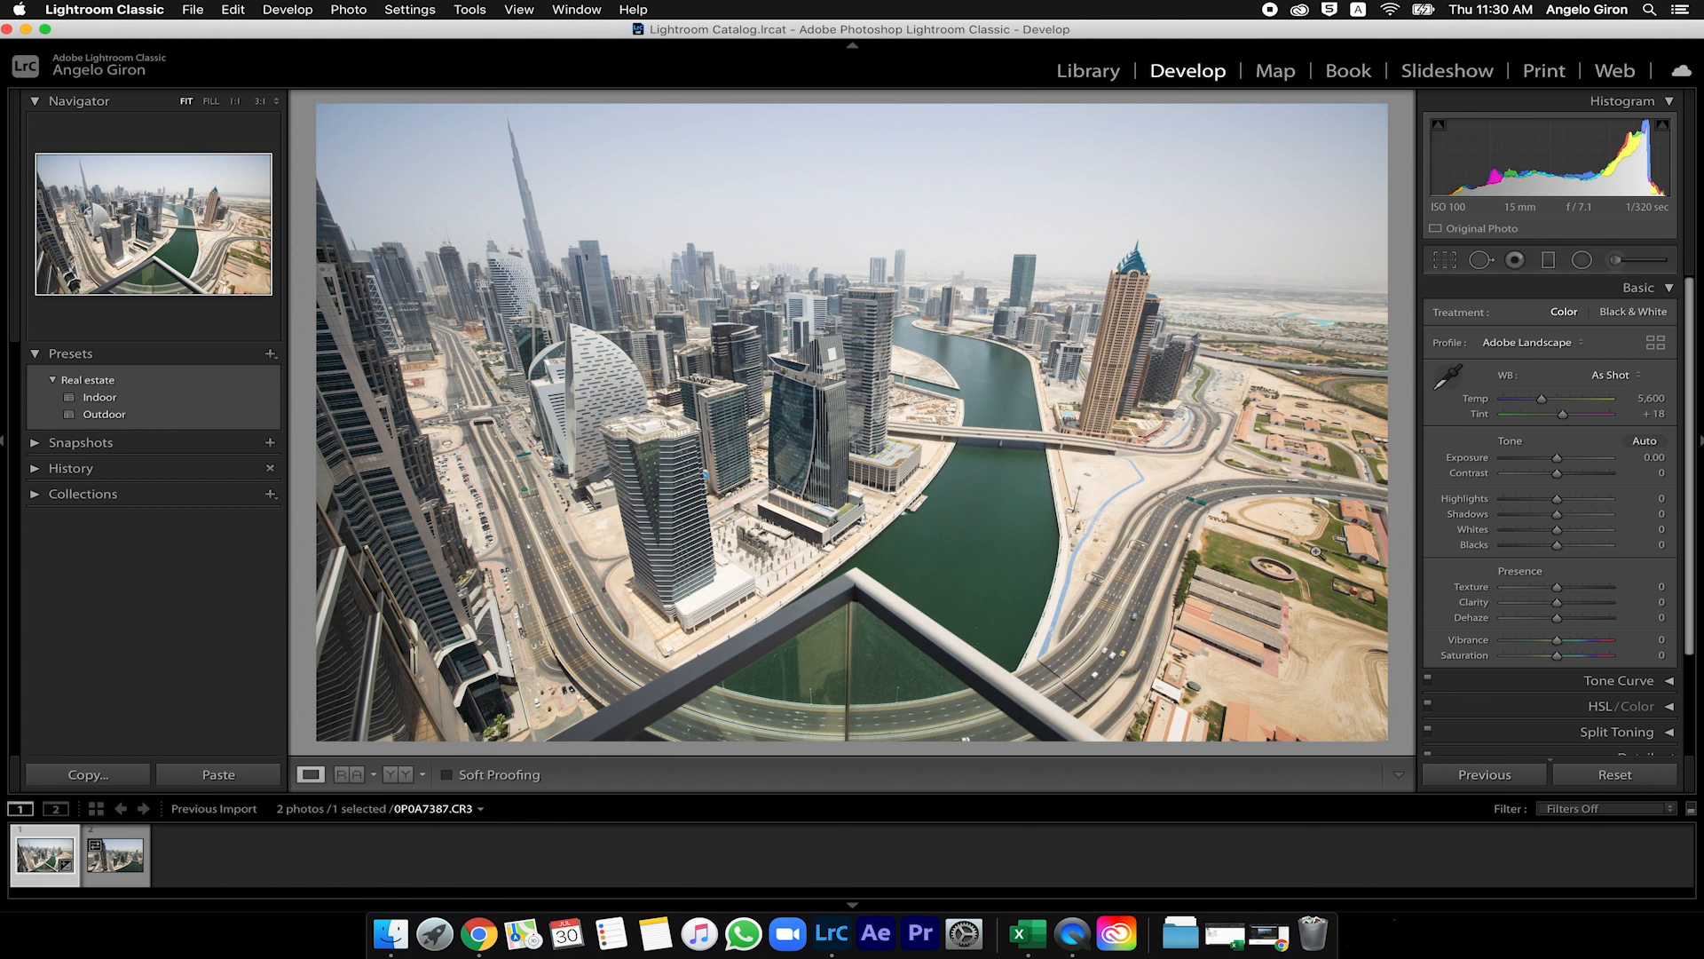
pyautogui.click(1531, 342)
pyautogui.click(1540, 364)
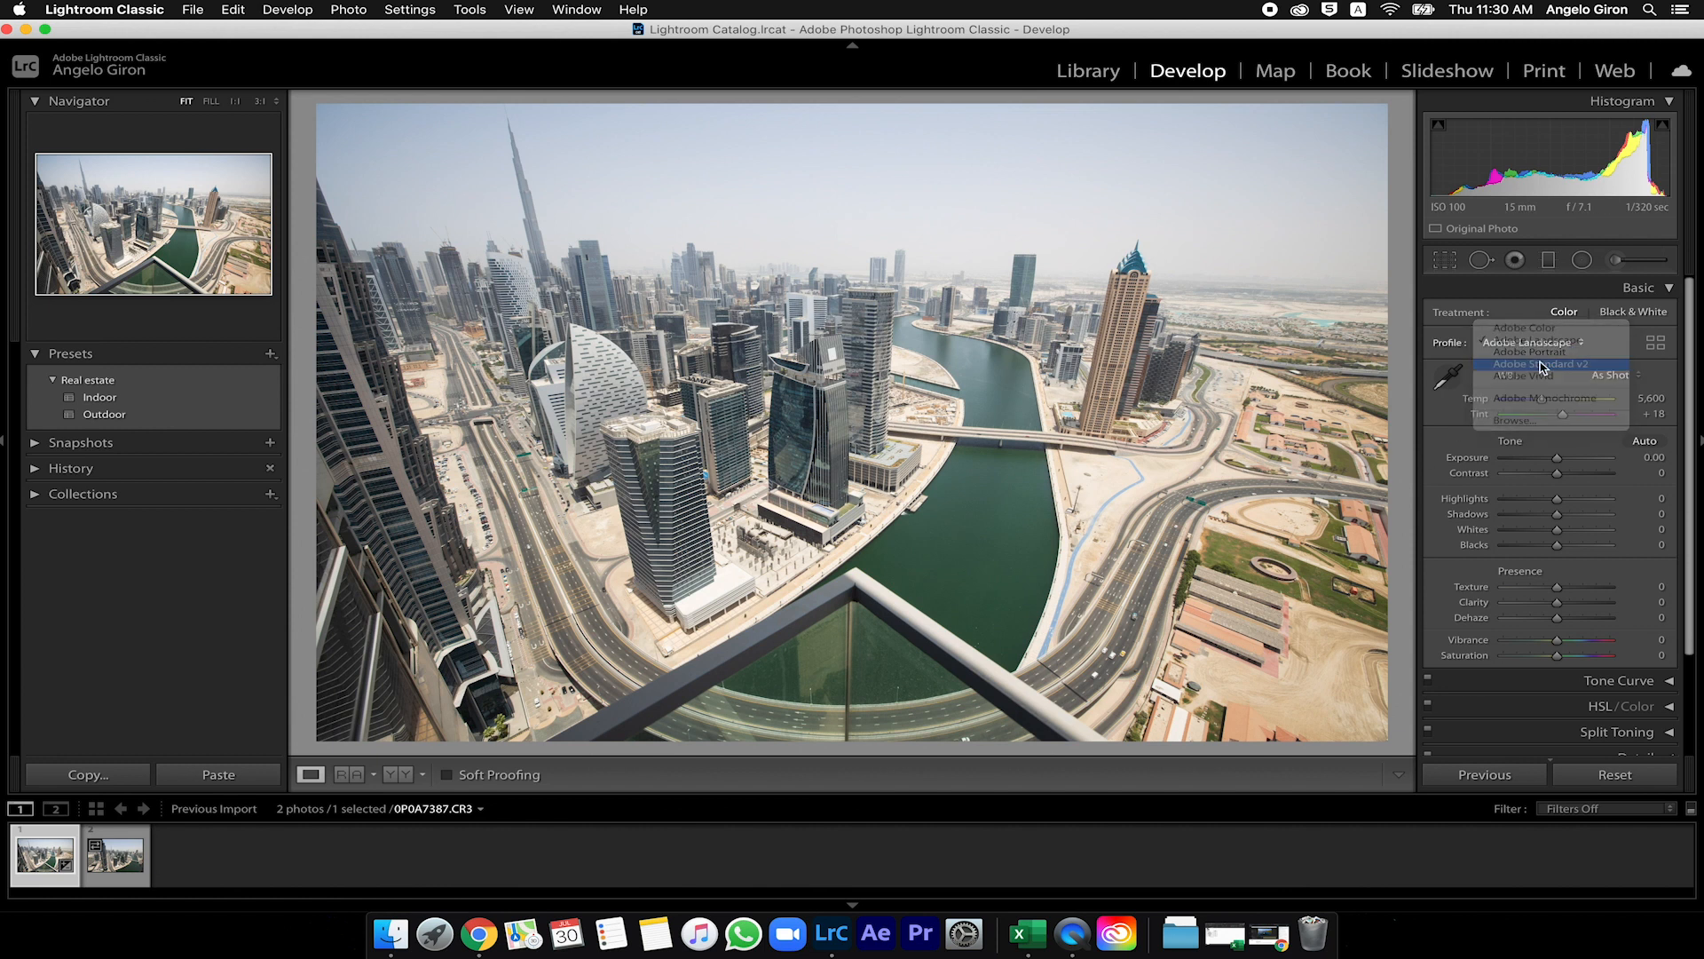
pyautogui.click(1540, 343)
pyautogui.click(1545, 305)
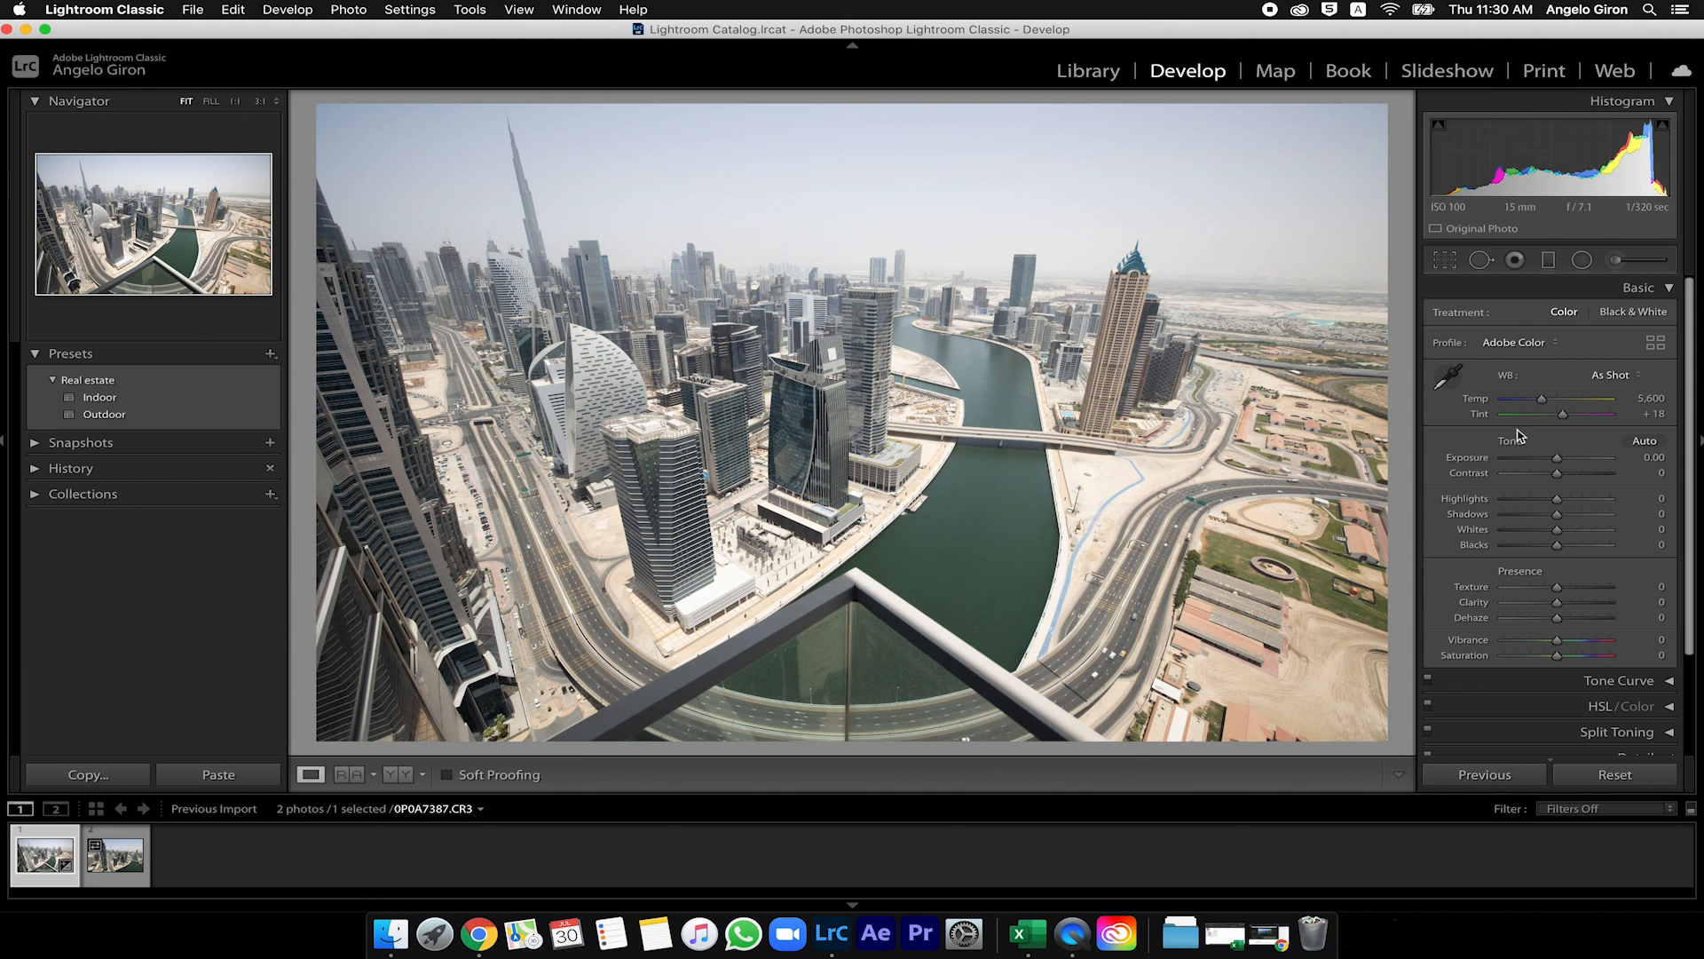
# - Preview the Artistic profiles in the Profile Browser and close it with Adobe Color kept
pyautogui.click(1656, 345)
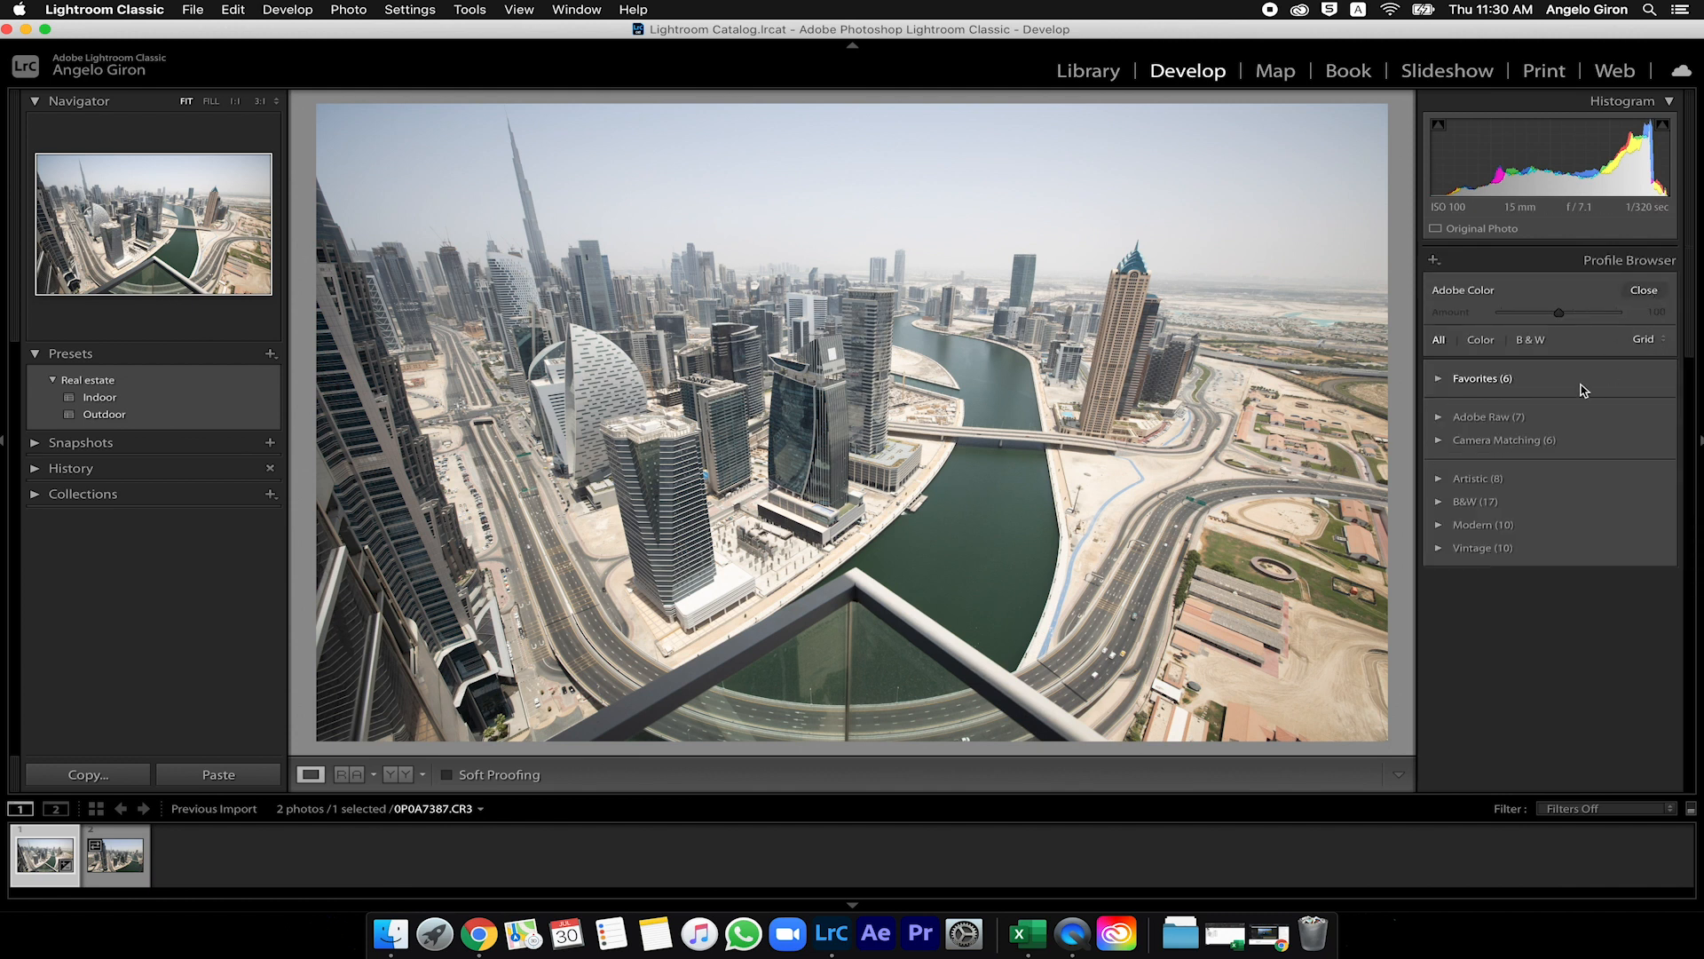
pyautogui.click(1439, 480)
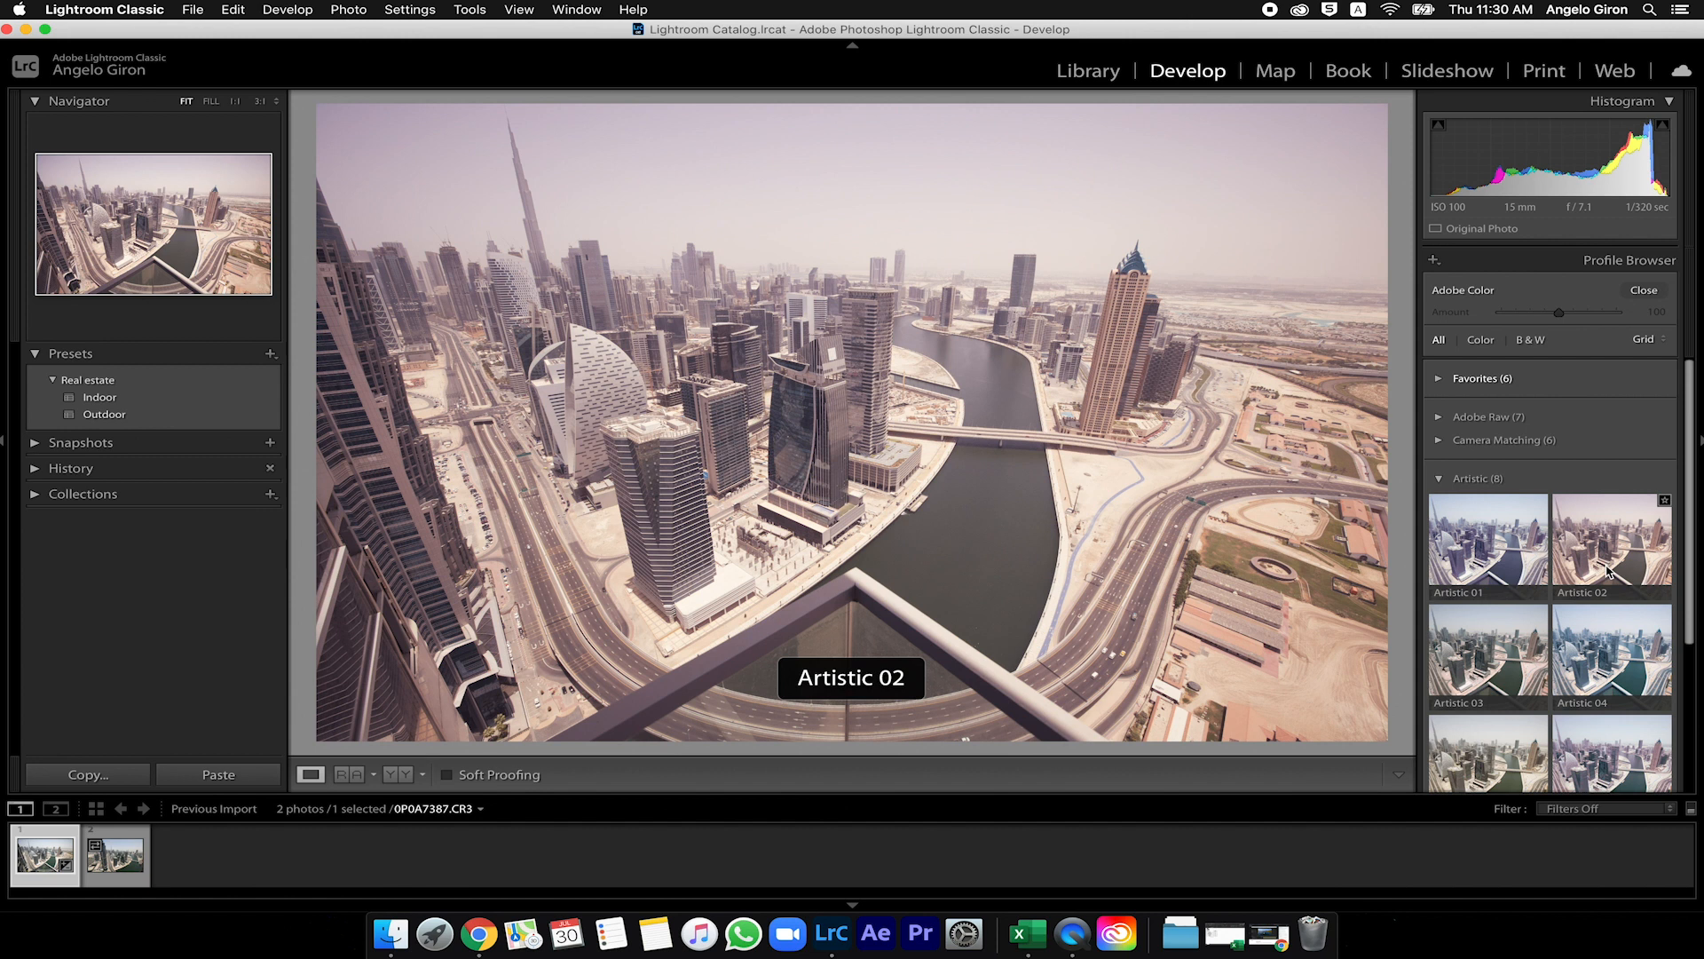
pyautogui.scroll(-1, 1612, 586)
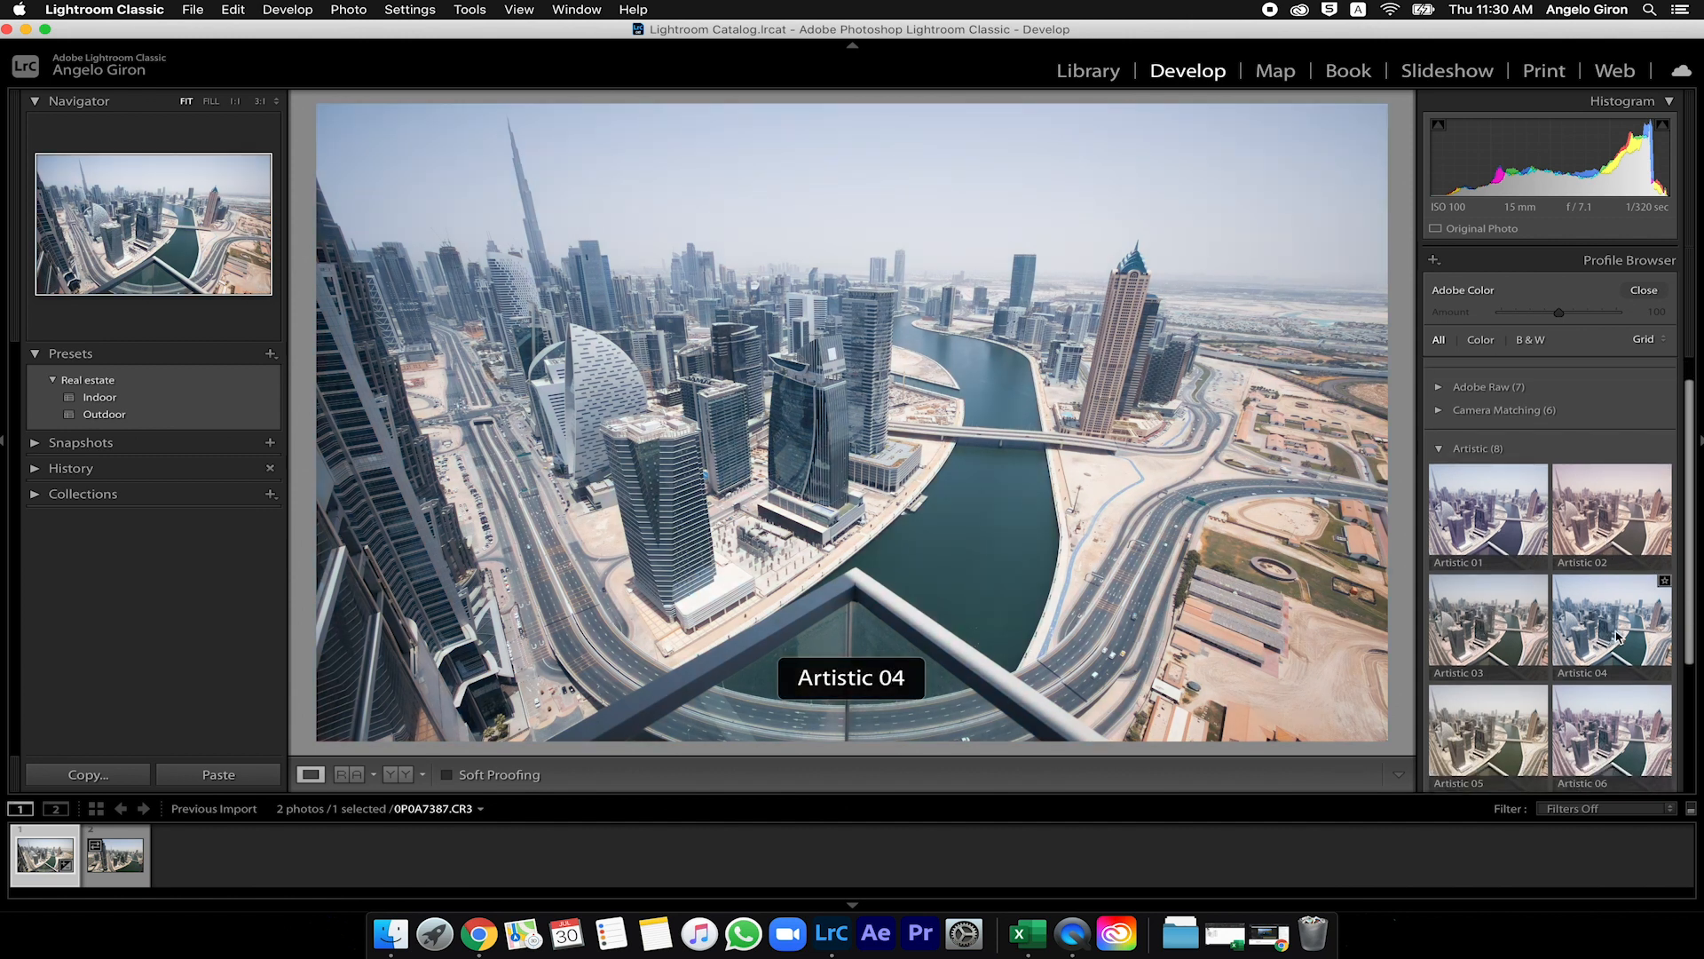
pyautogui.scroll(-1, 1608, 640)
pyautogui.scroll(-2, 1620, 648)
pyautogui.click(1489, 632)
pyautogui.scroll(2, 1553, 532)
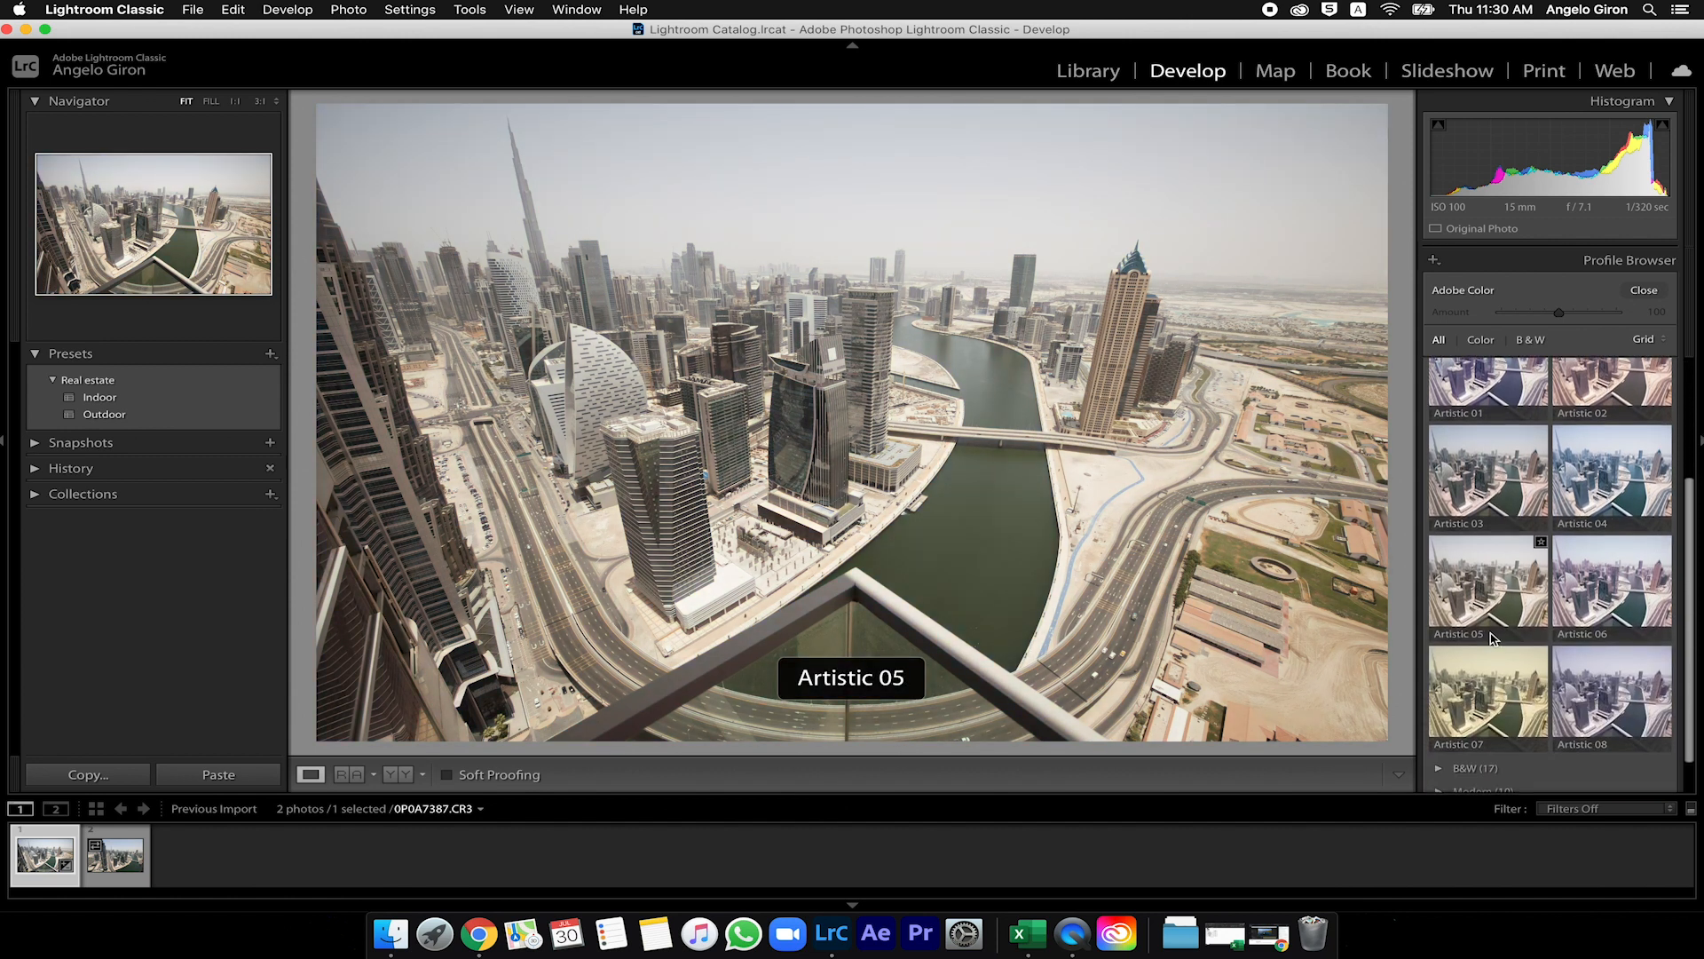
pyautogui.click(1644, 290)
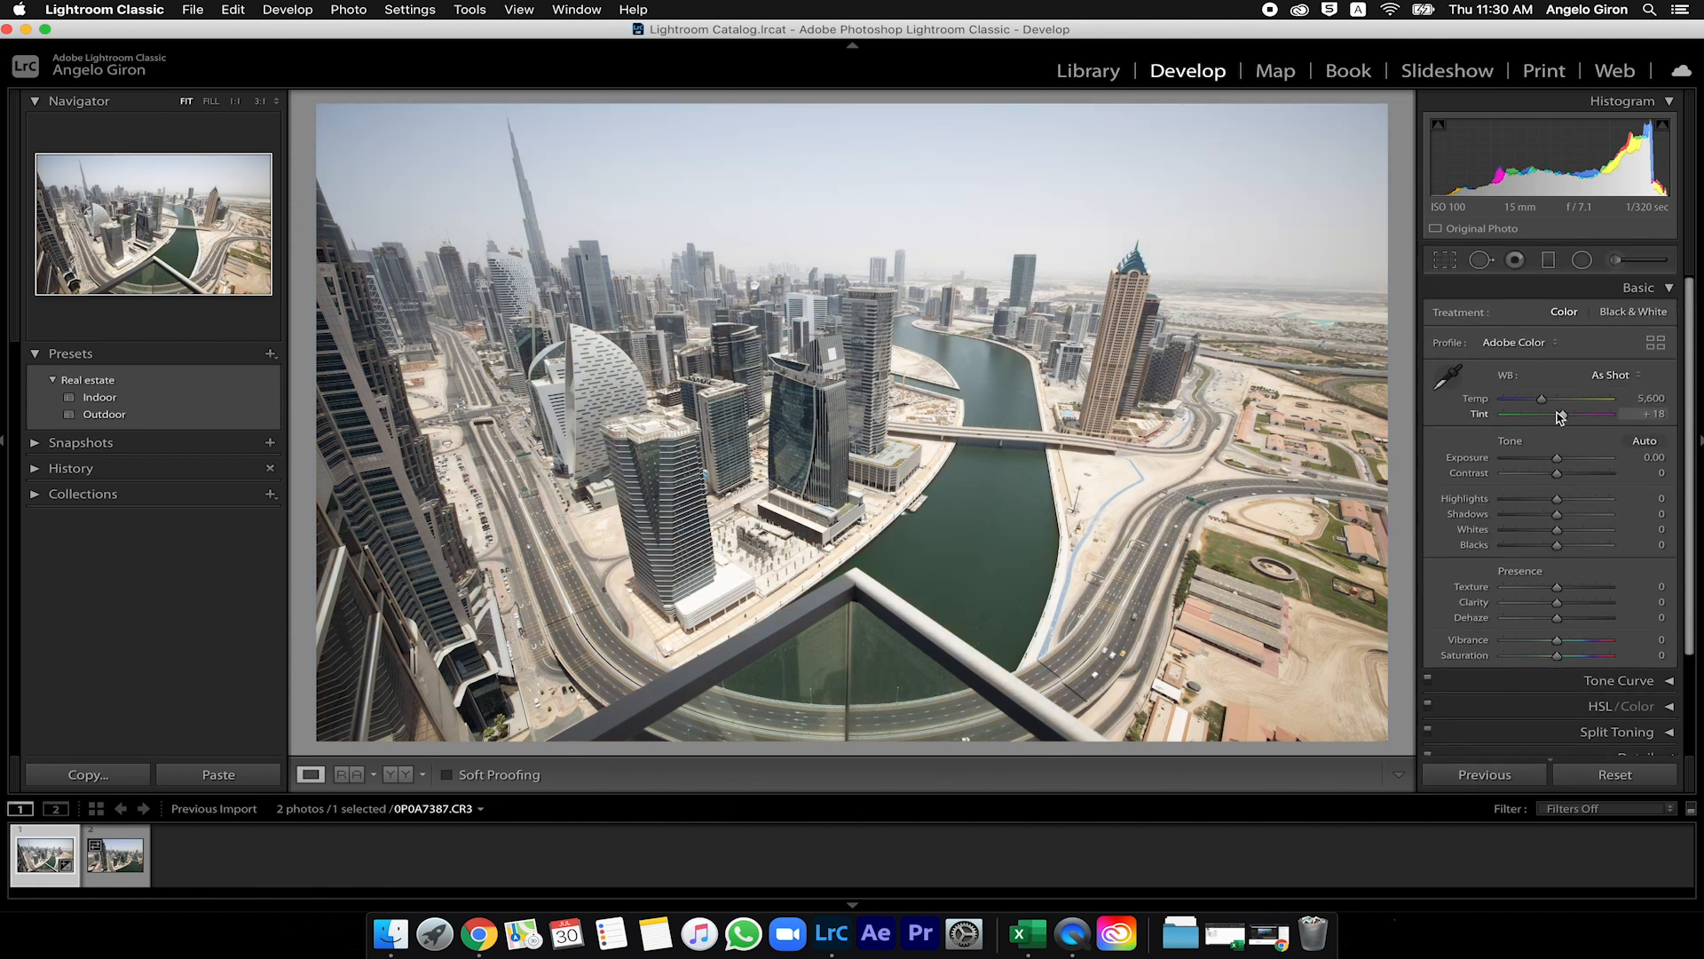
# - Try the White Balance Selector with the sand beside the canal as target neutral, and reset the photo
pyautogui.scroll(-2, 1560, 421)
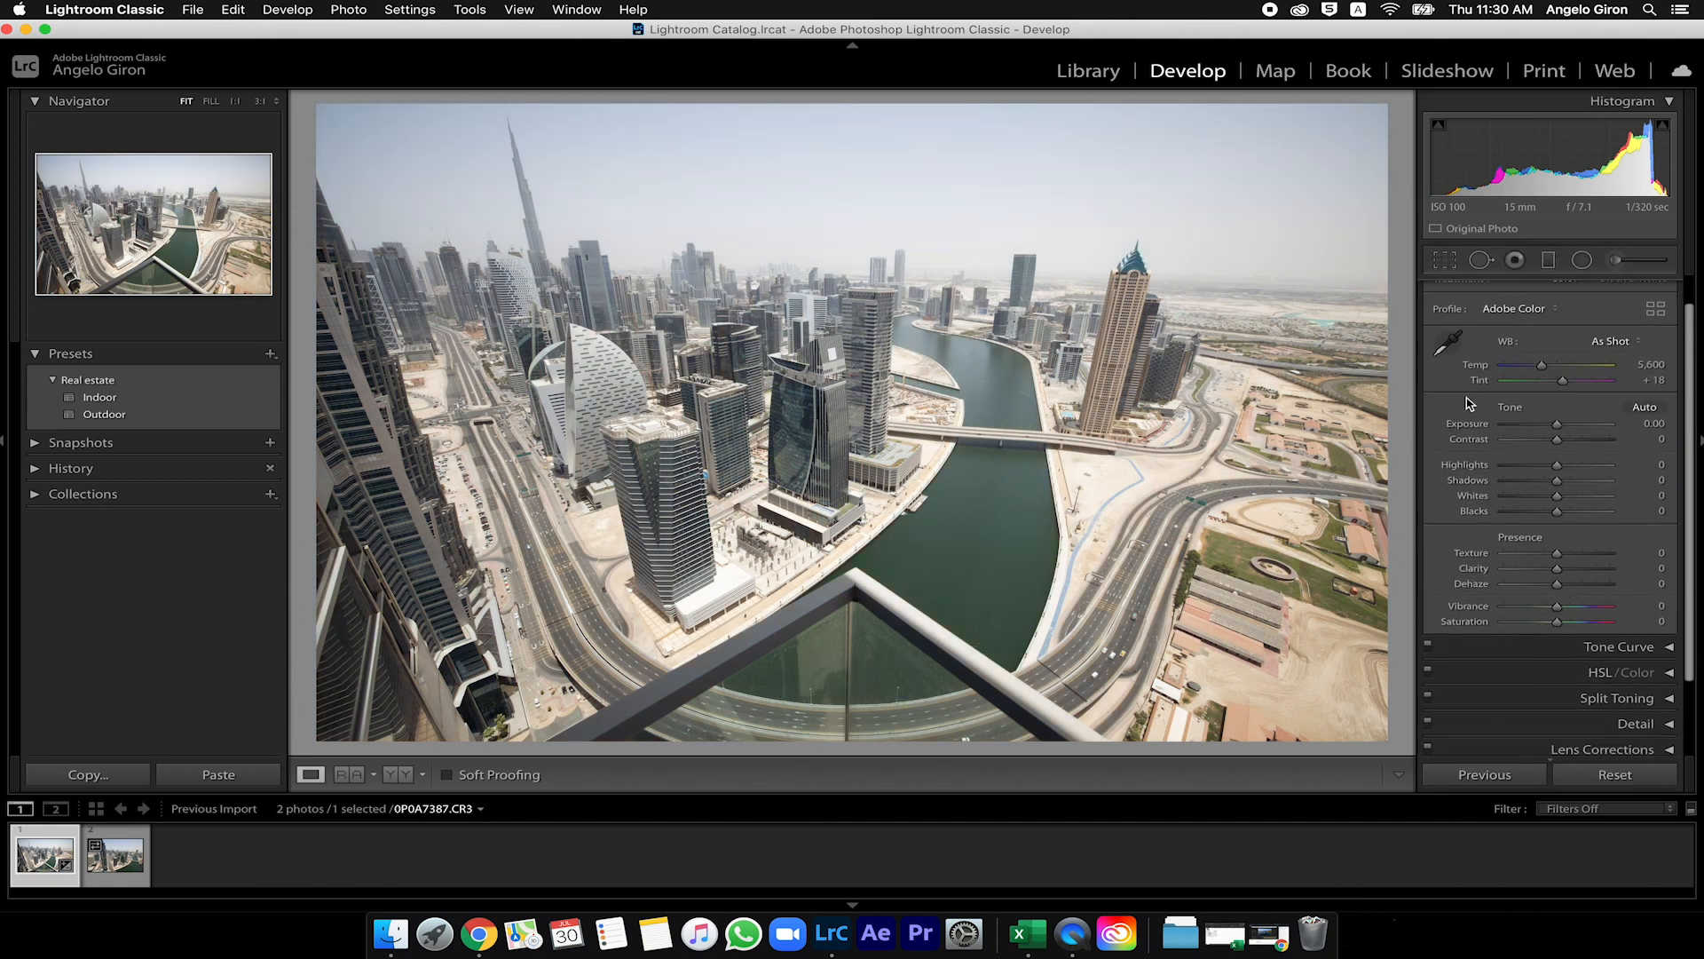
pyautogui.click(1449, 346)
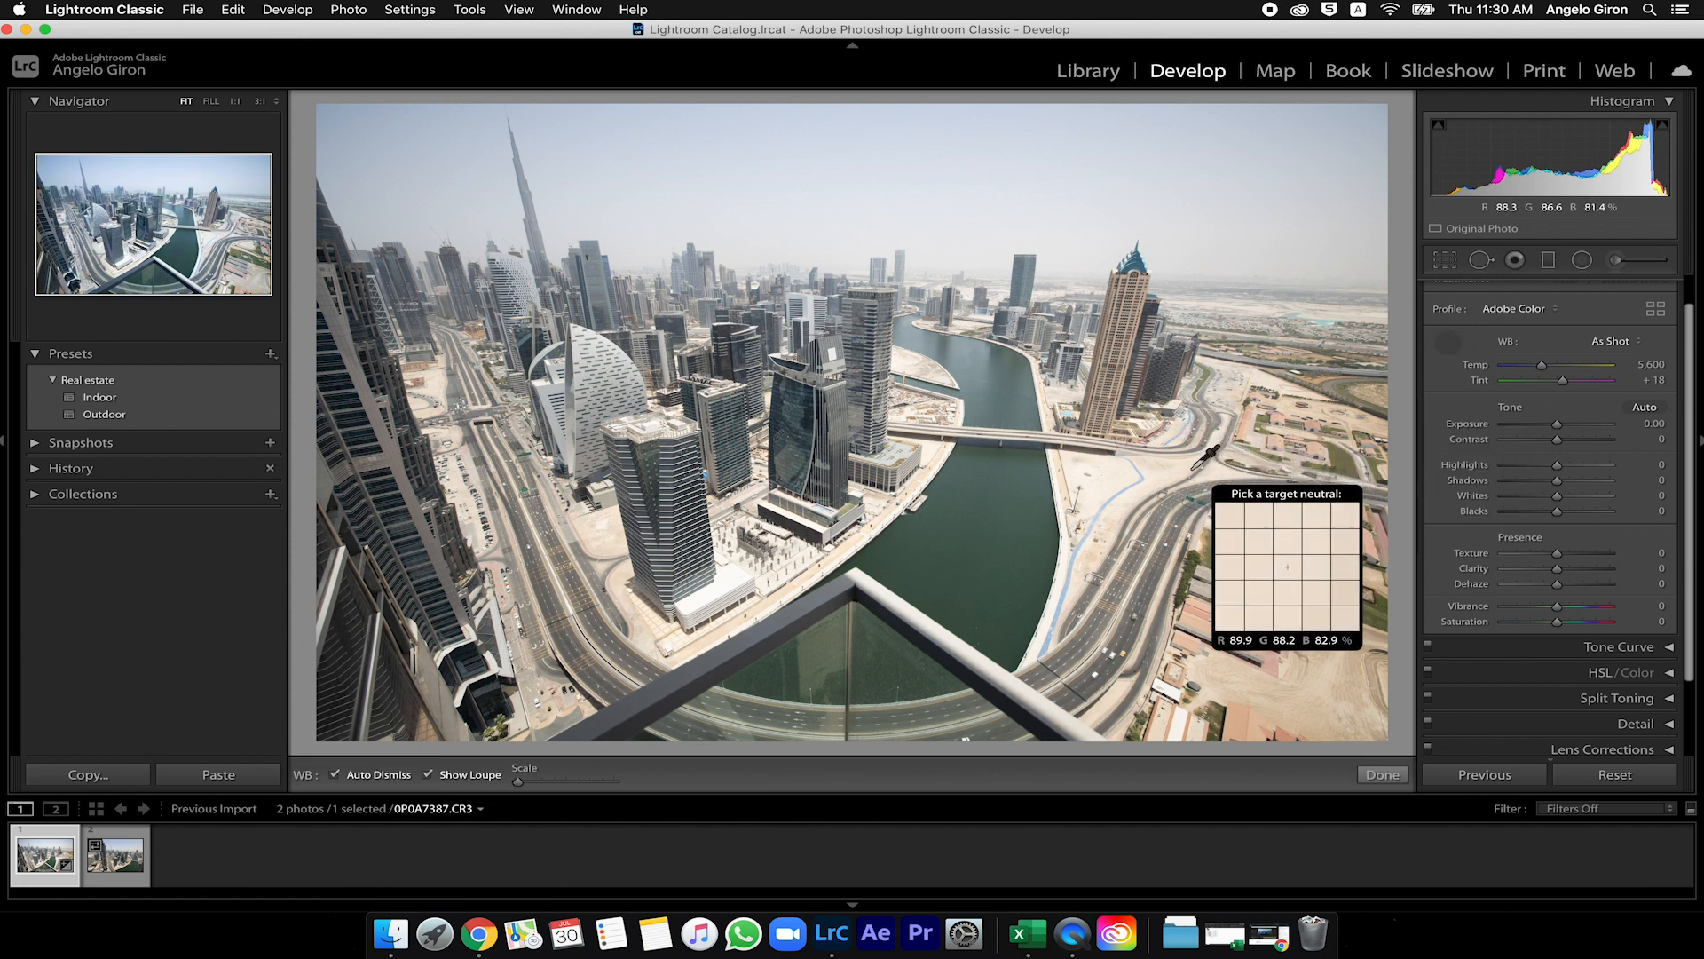
pyautogui.click(1104, 484)
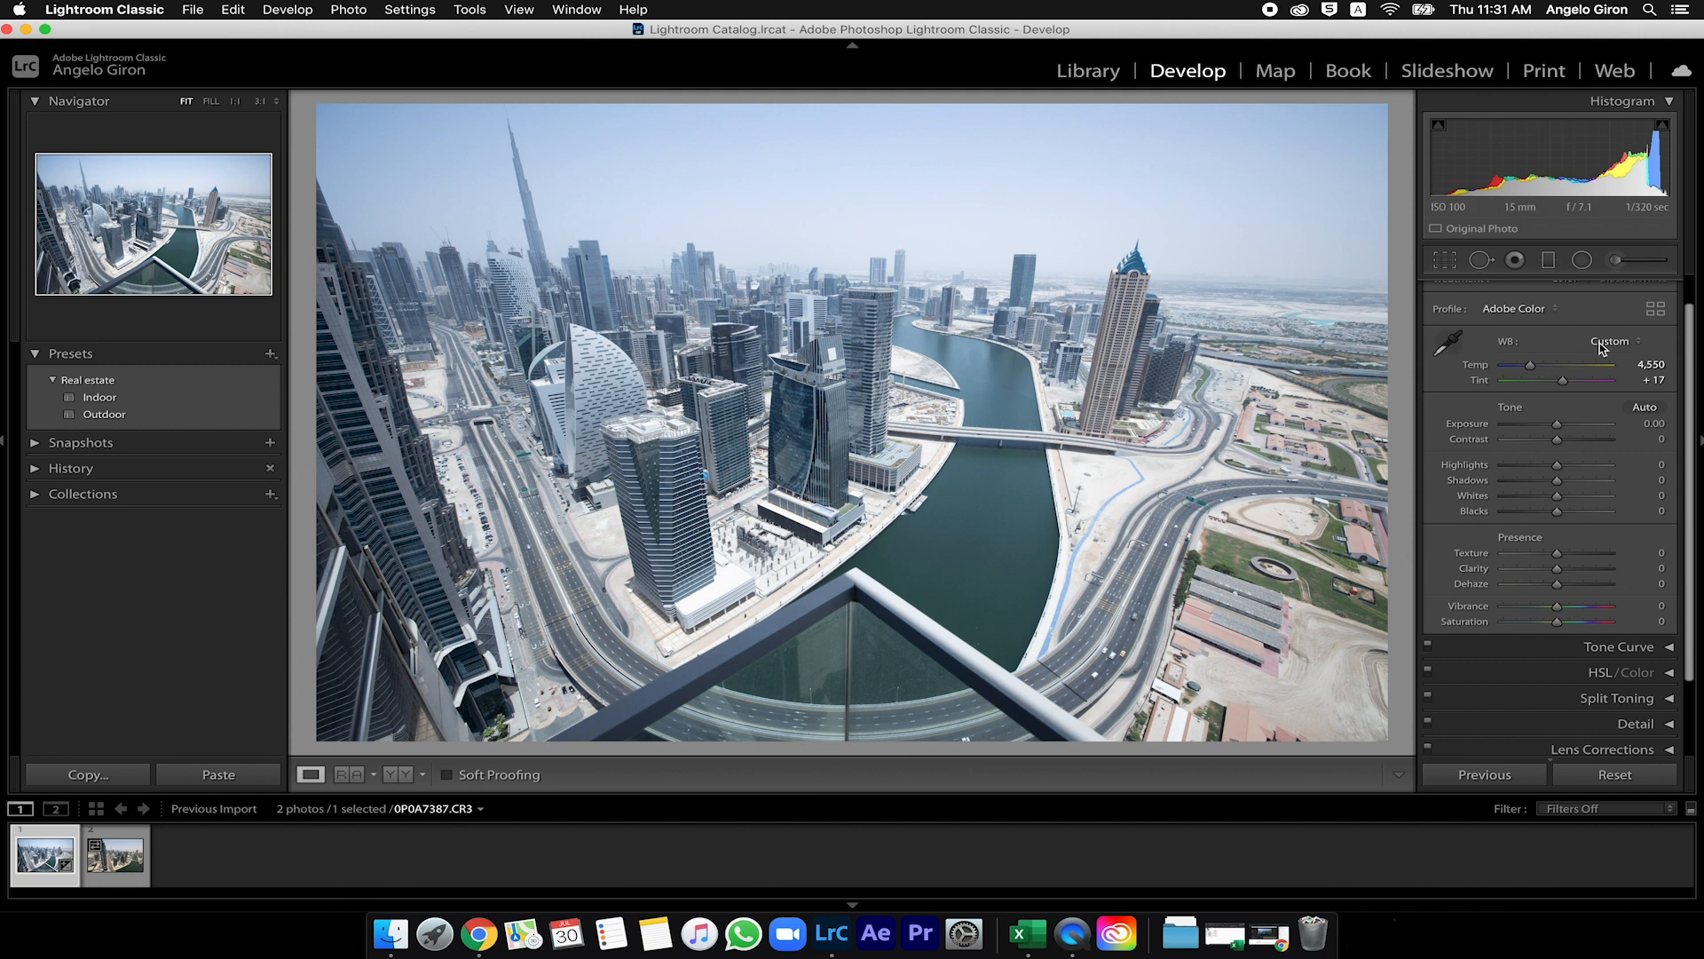
pyautogui.click(1601, 776)
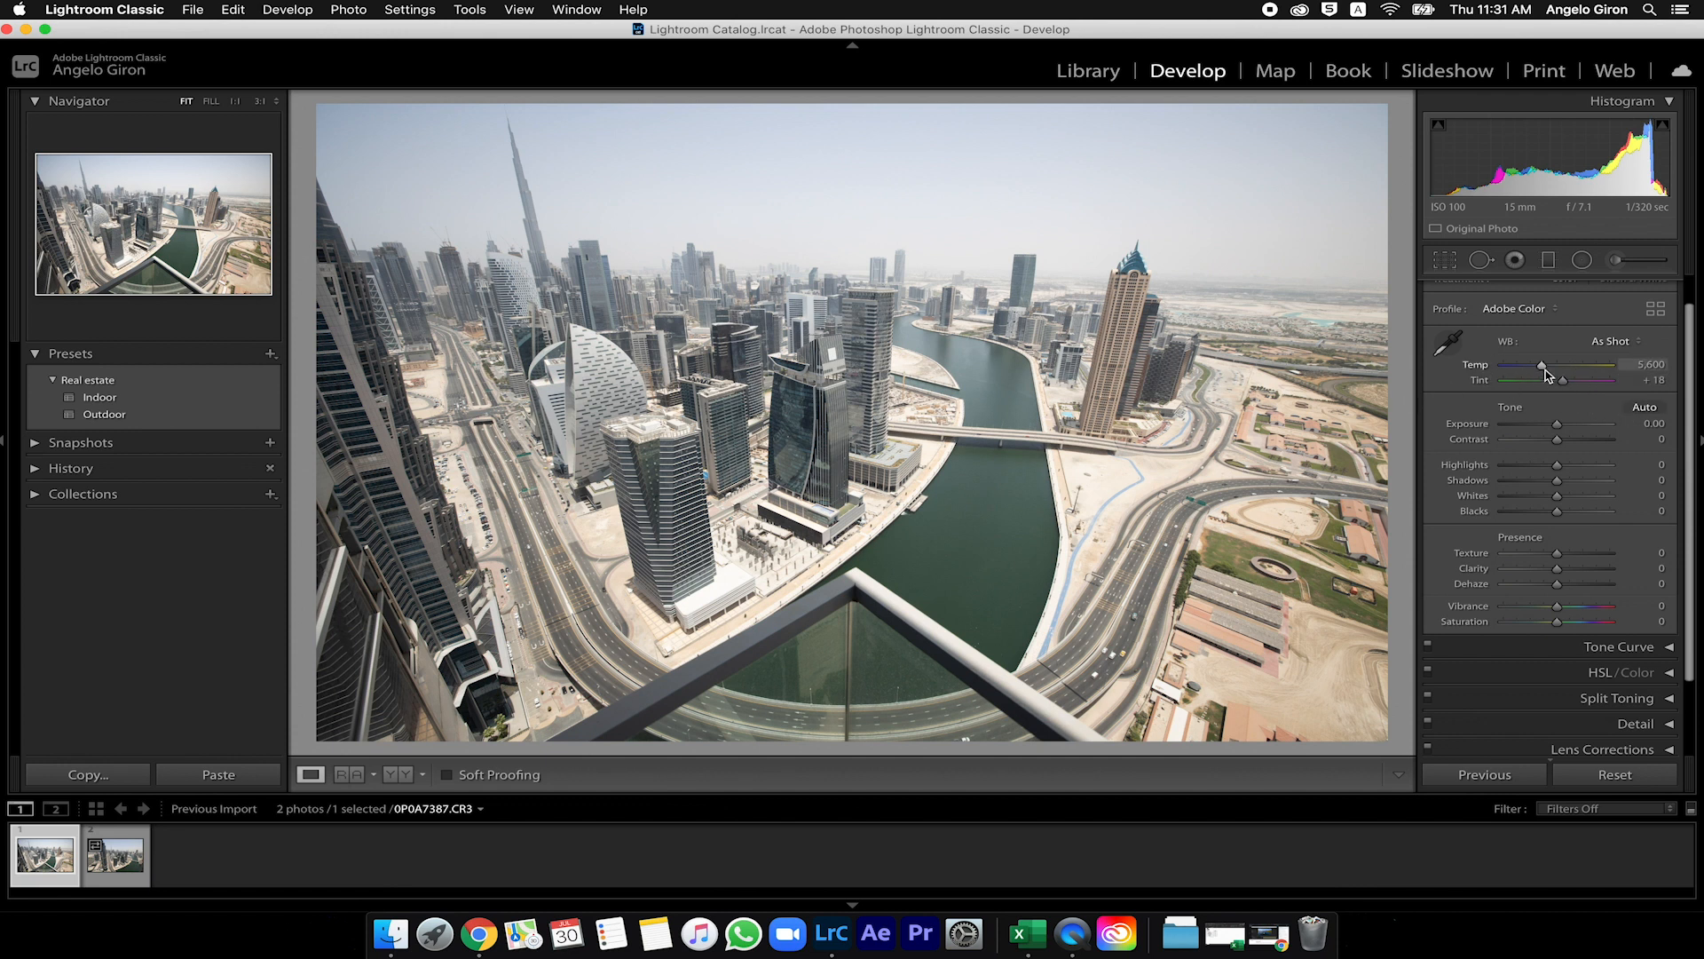
# - Try temperature 7,688 with tint -30, and restore both white balance sliders to their defaults
pyautogui.moveTo(1542, 371)
pyautogui.mouseDown()
pyautogui.moveTo(1594, 371)
pyautogui.moveTo(1509, 375)
pyautogui.moveTo(1568, 384)
pyautogui.moveTo(1551, 387)
pyautogui.mouseUp()
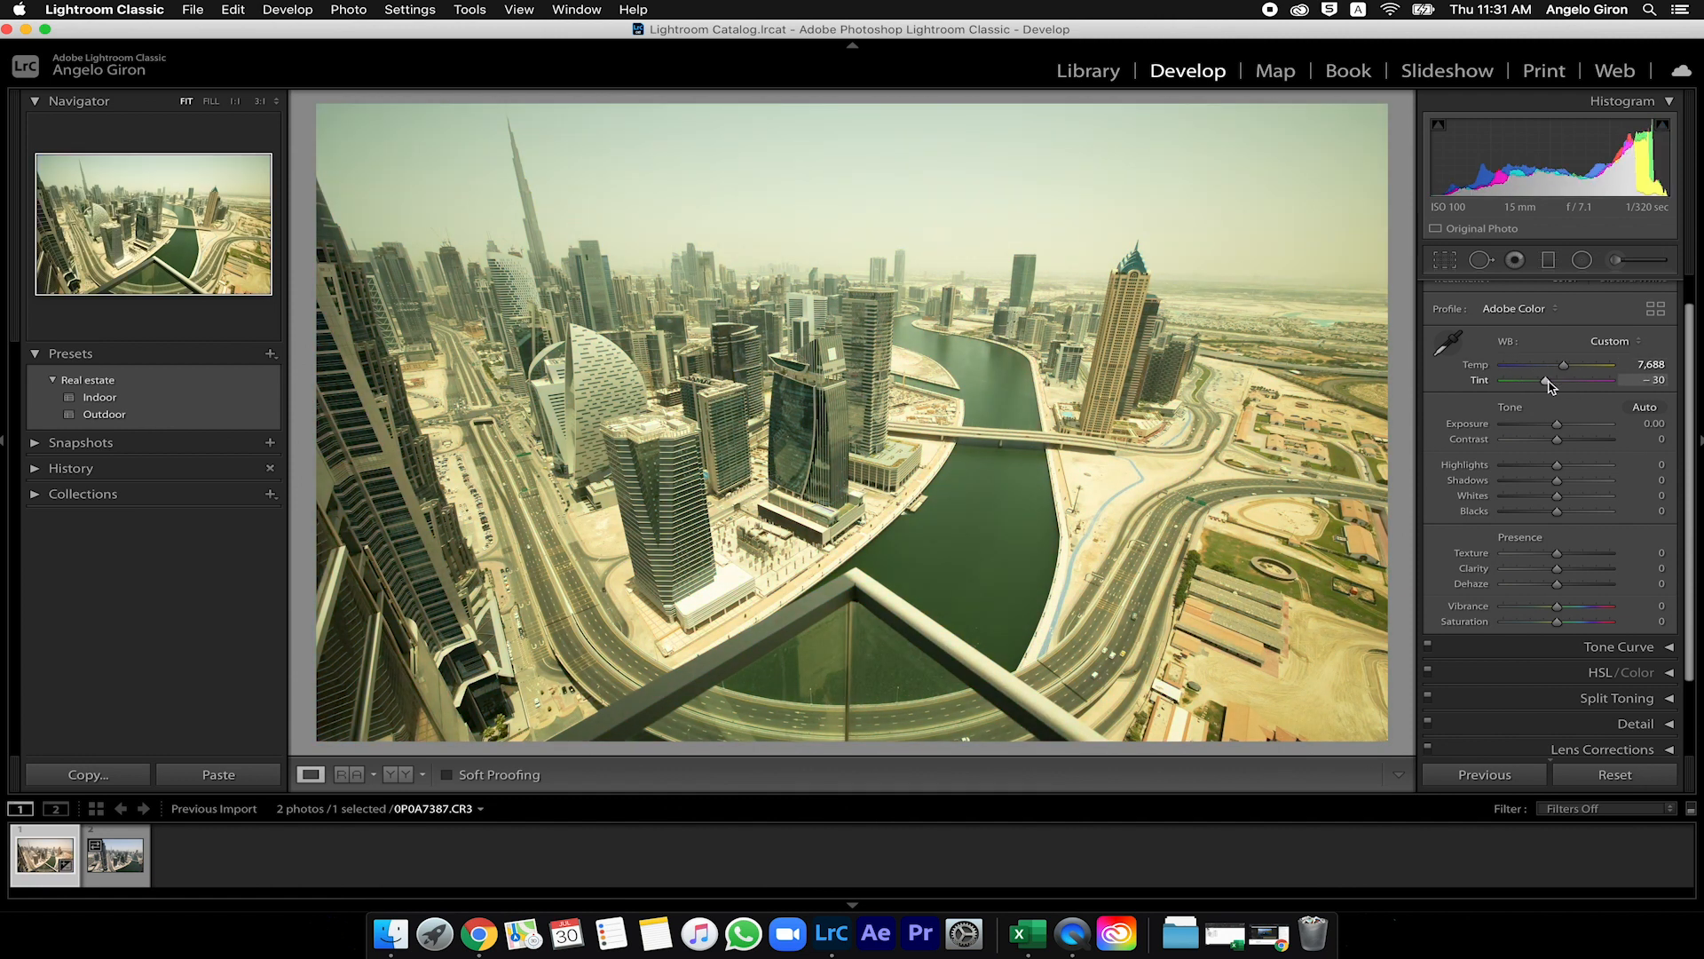
pyautogui.doubleClick(1548, 381)
pyautogui.doubleClick(1564, 366)
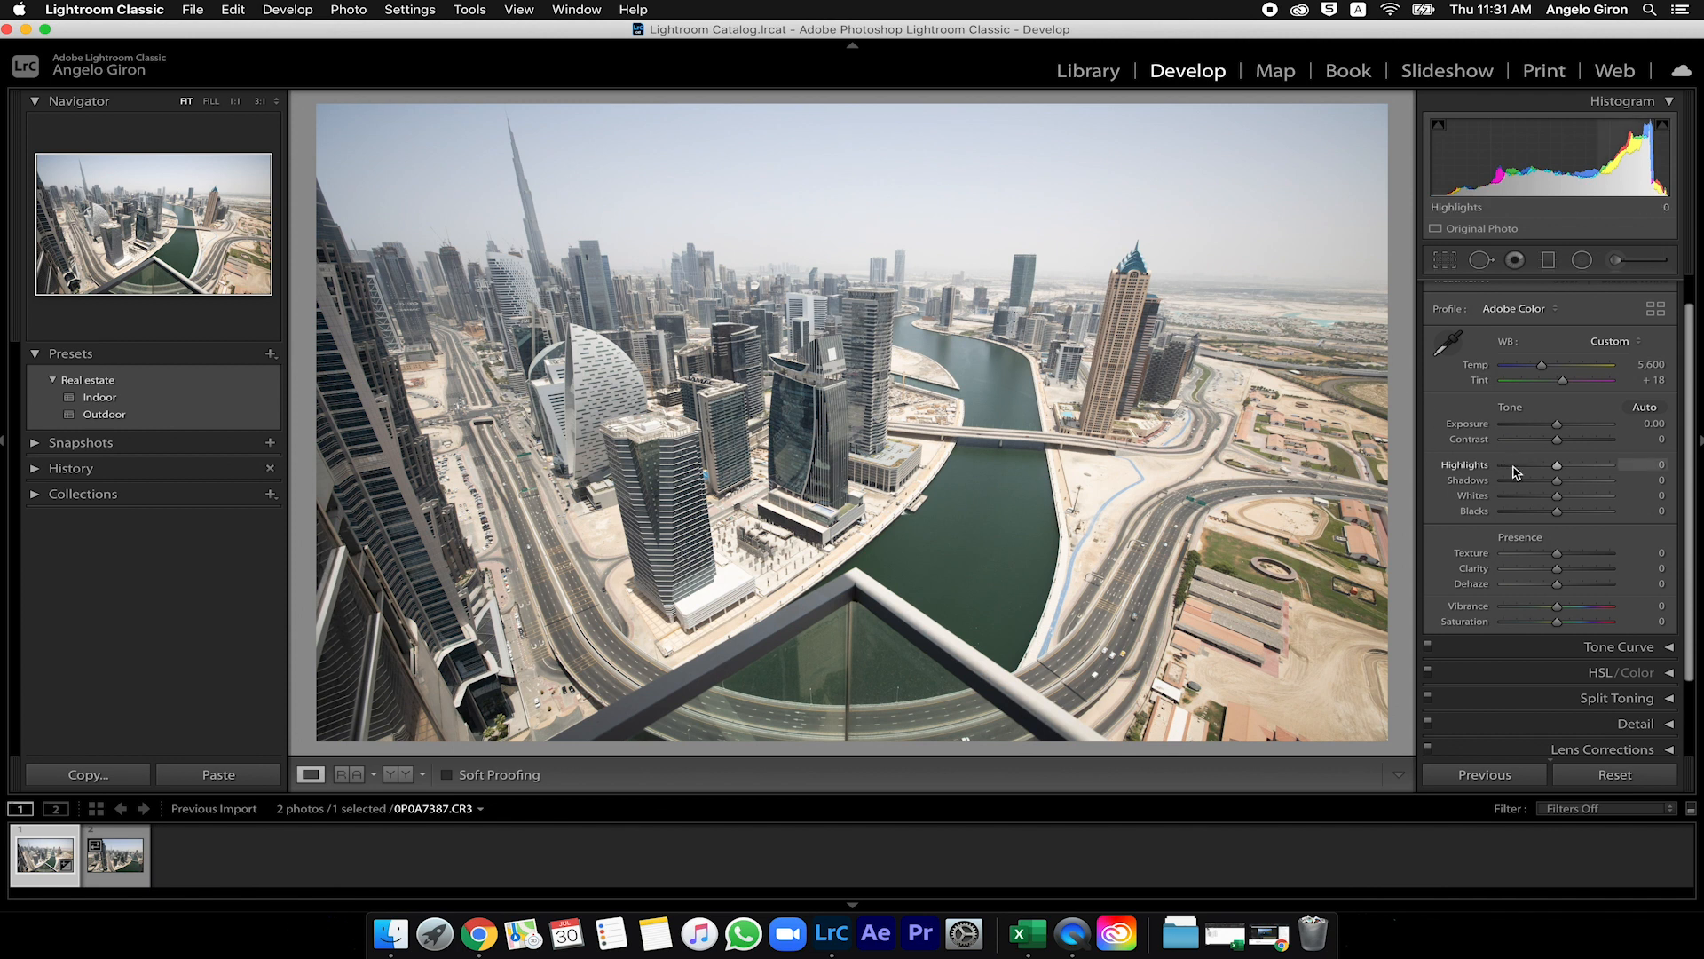
# - Try the automatic tone adjustment on the photo and reset all settings
pyautogui.scroll(-1, 1554, 475)
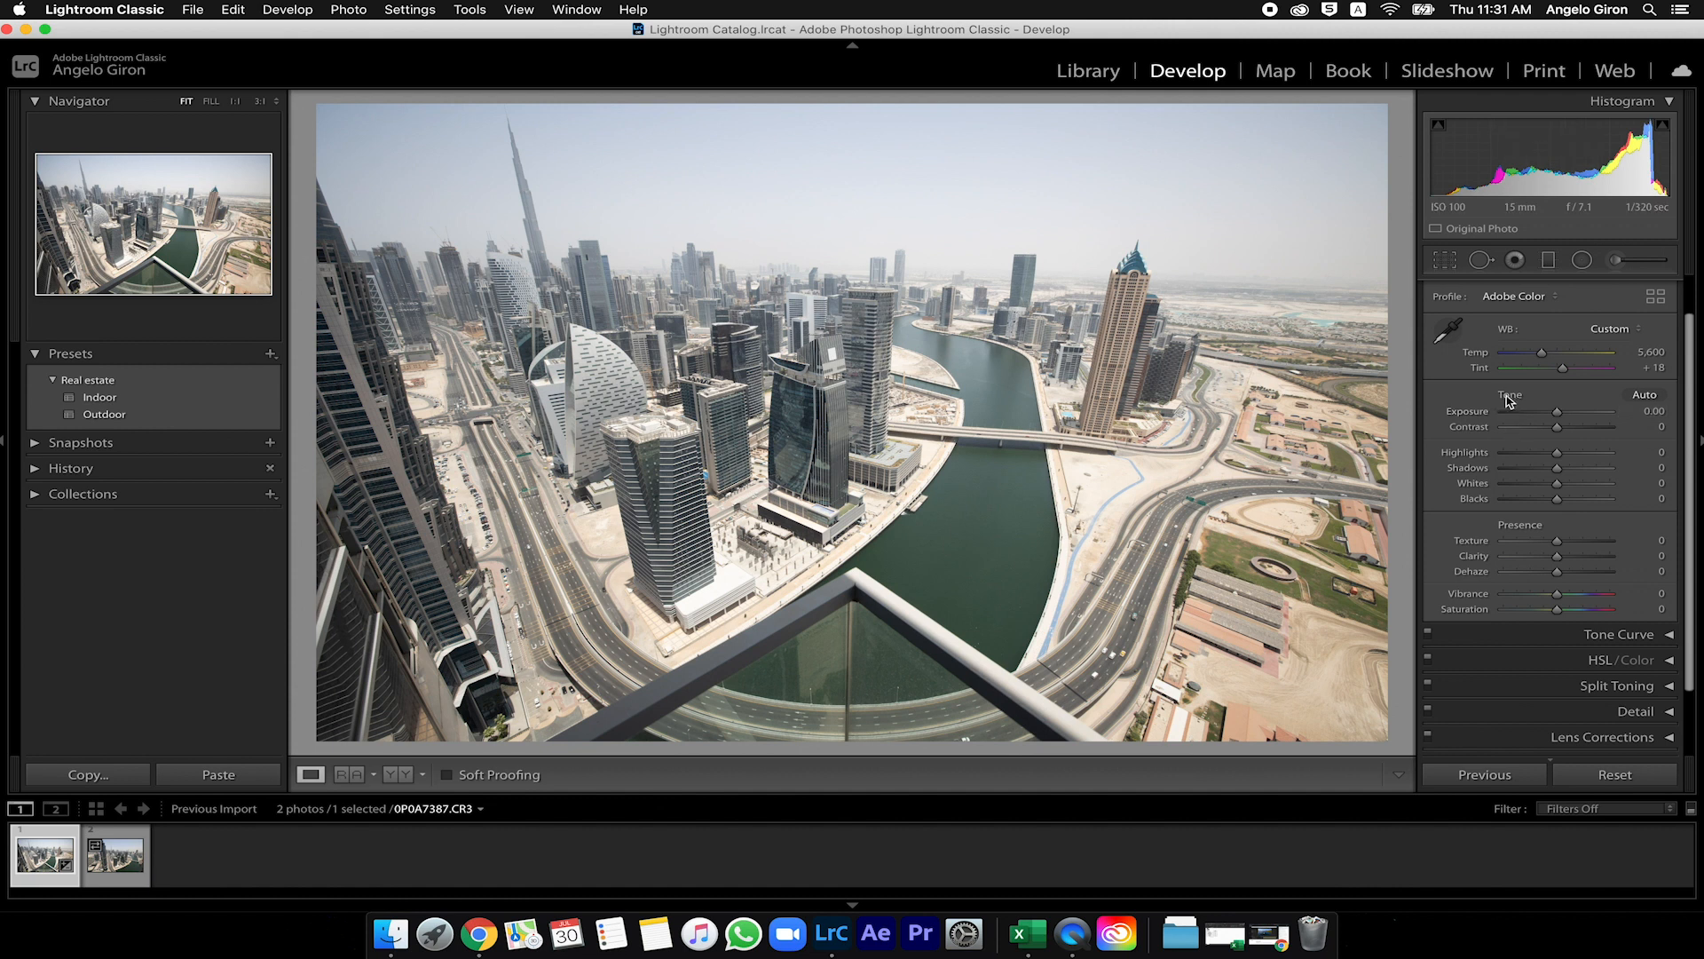
pyautogui.click(1645, 395)
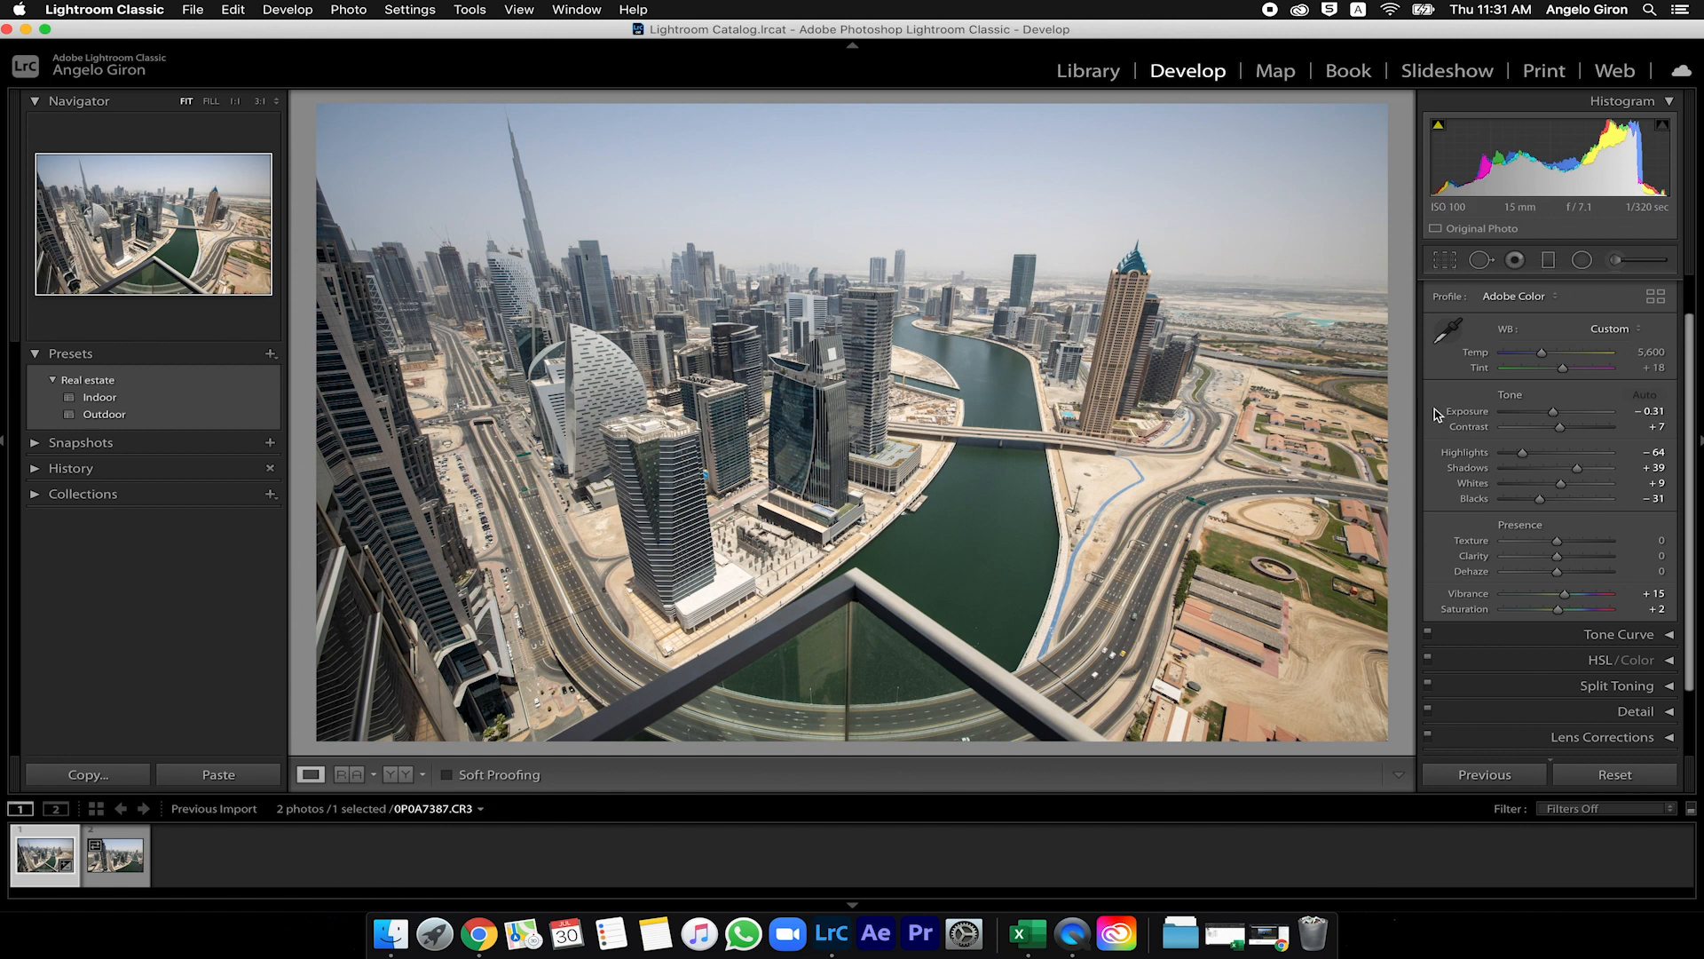
pyautogui.scroll(1, 1611, 644)
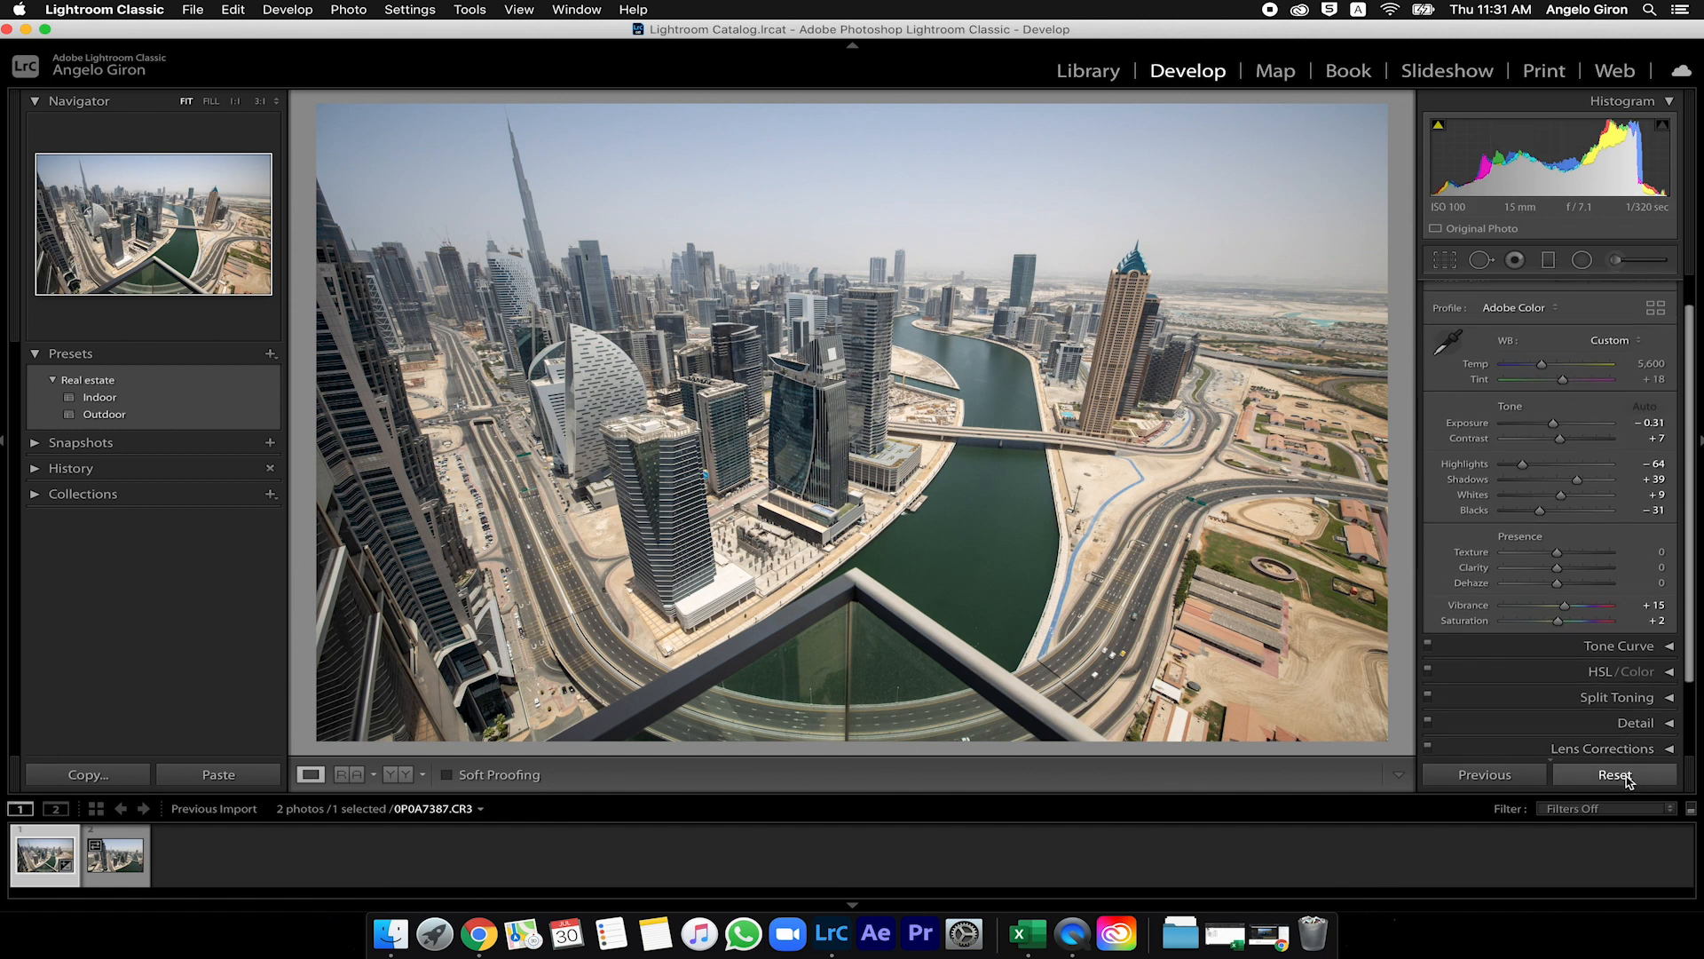
pyautogui.click(1624, 776)
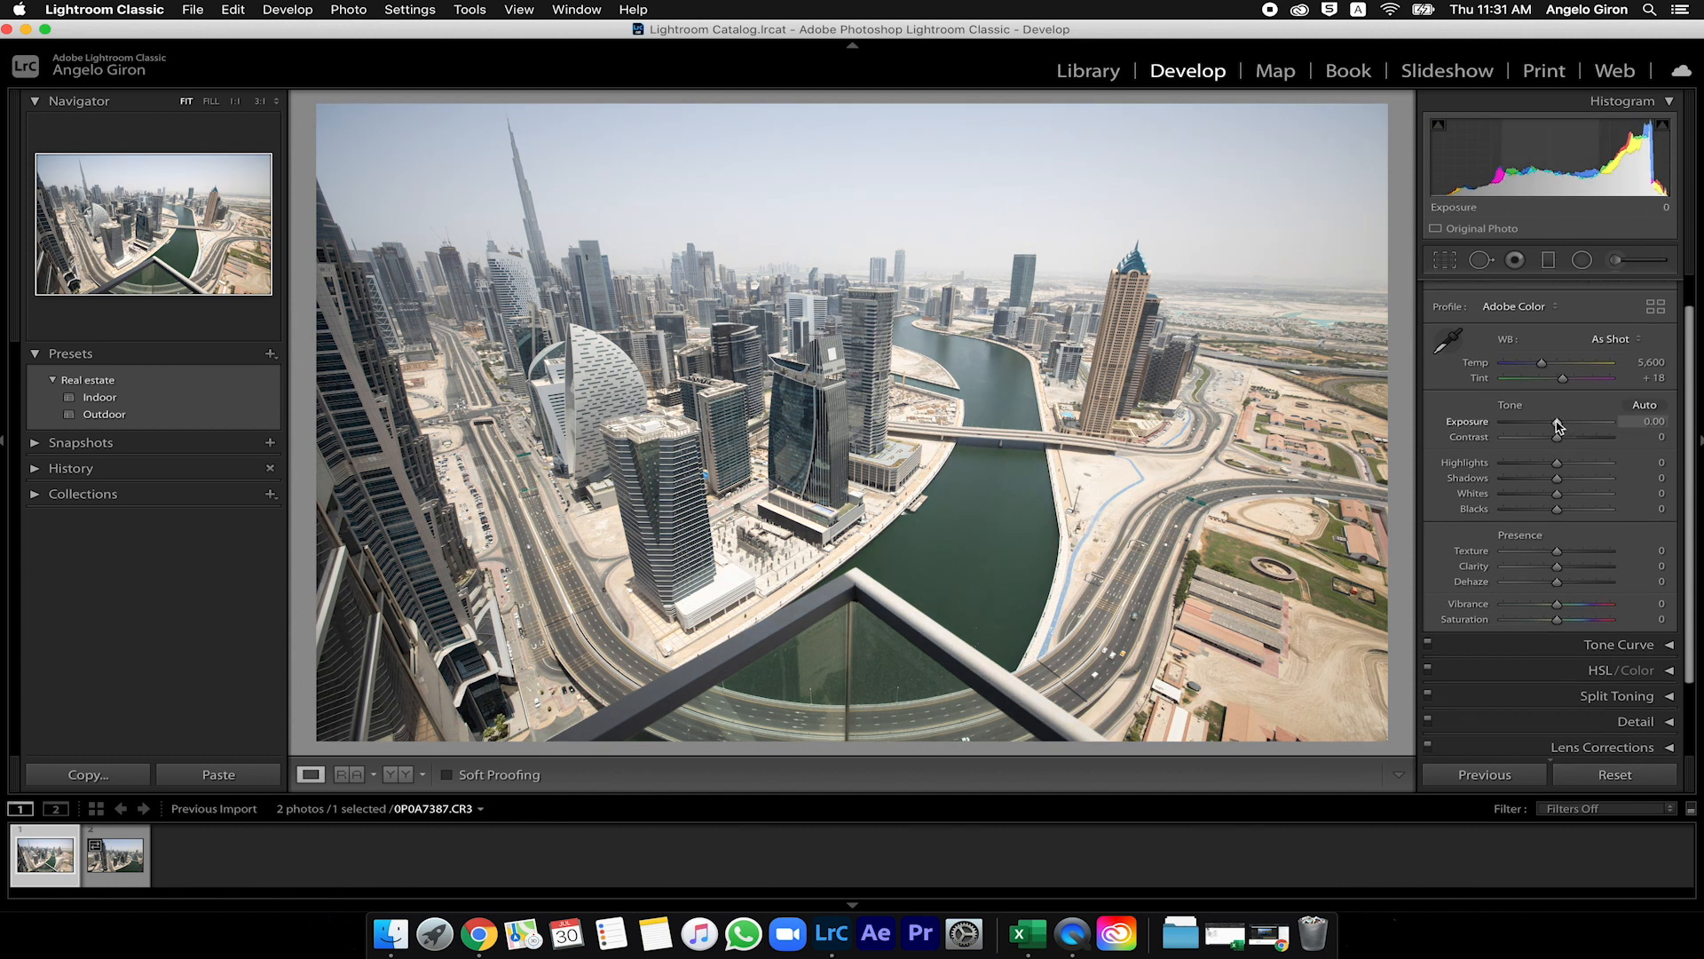
# - Set the photo's exposure to +0.05, contrast to +20, highlights to -30, and shadows to +40
pyautogui.moveTo(1558, 426); pyautogui.dragTo(1570, 441)
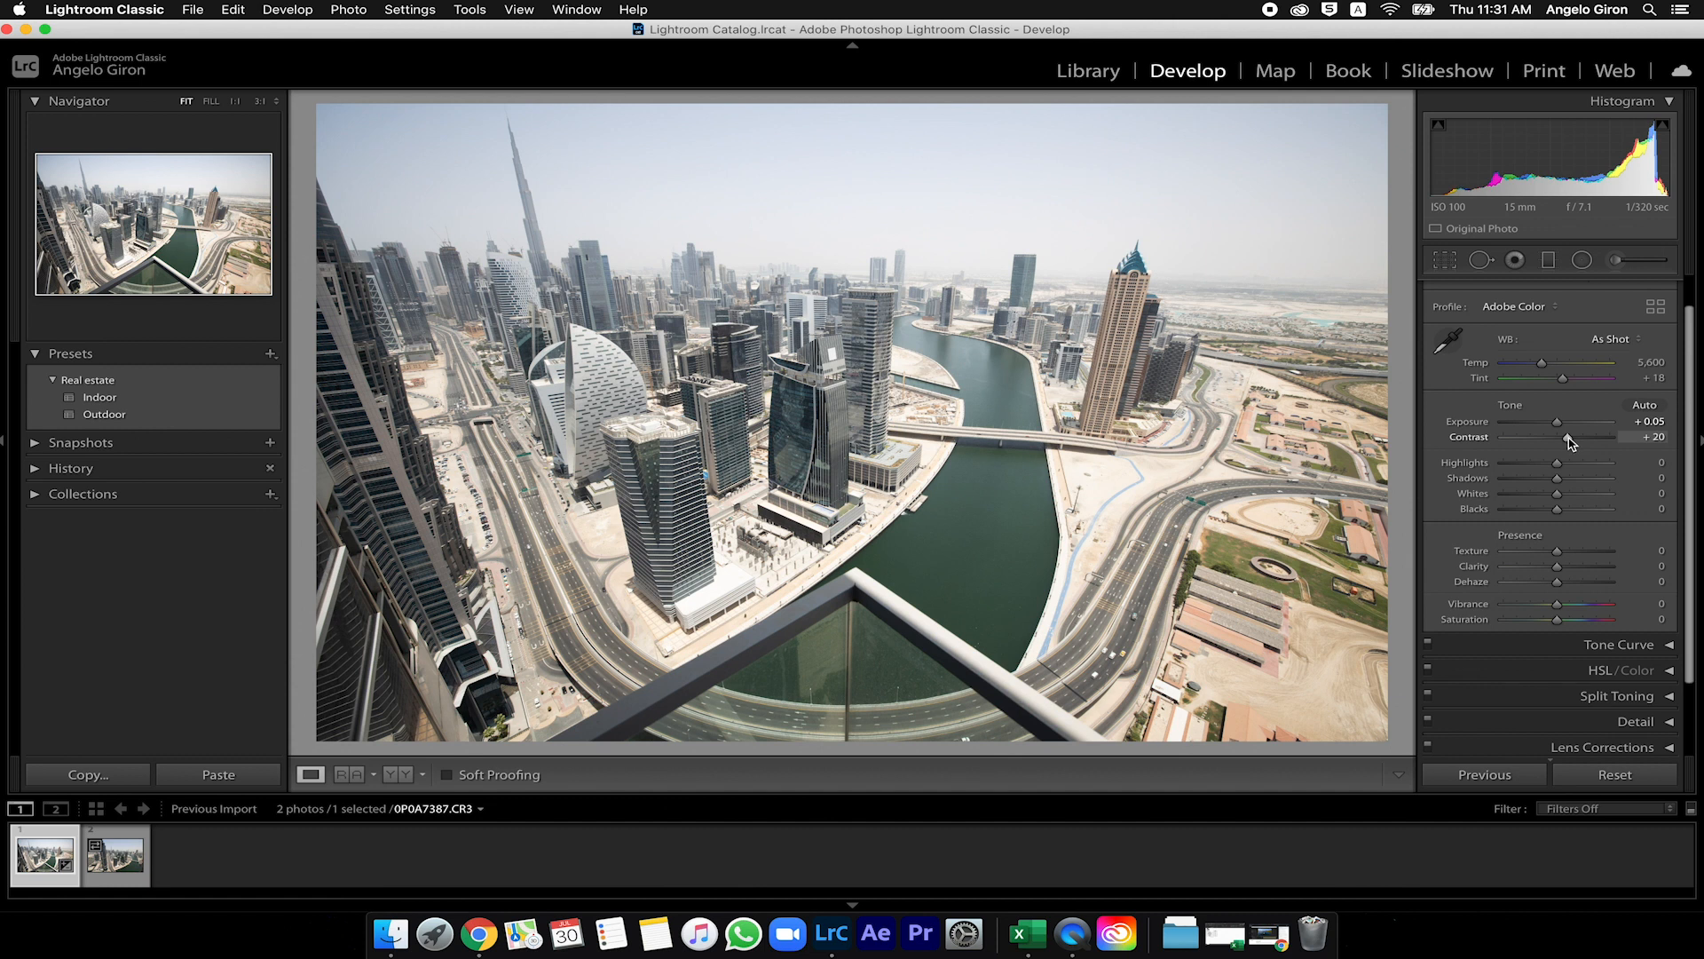
pyautogui.click(1661, 464)
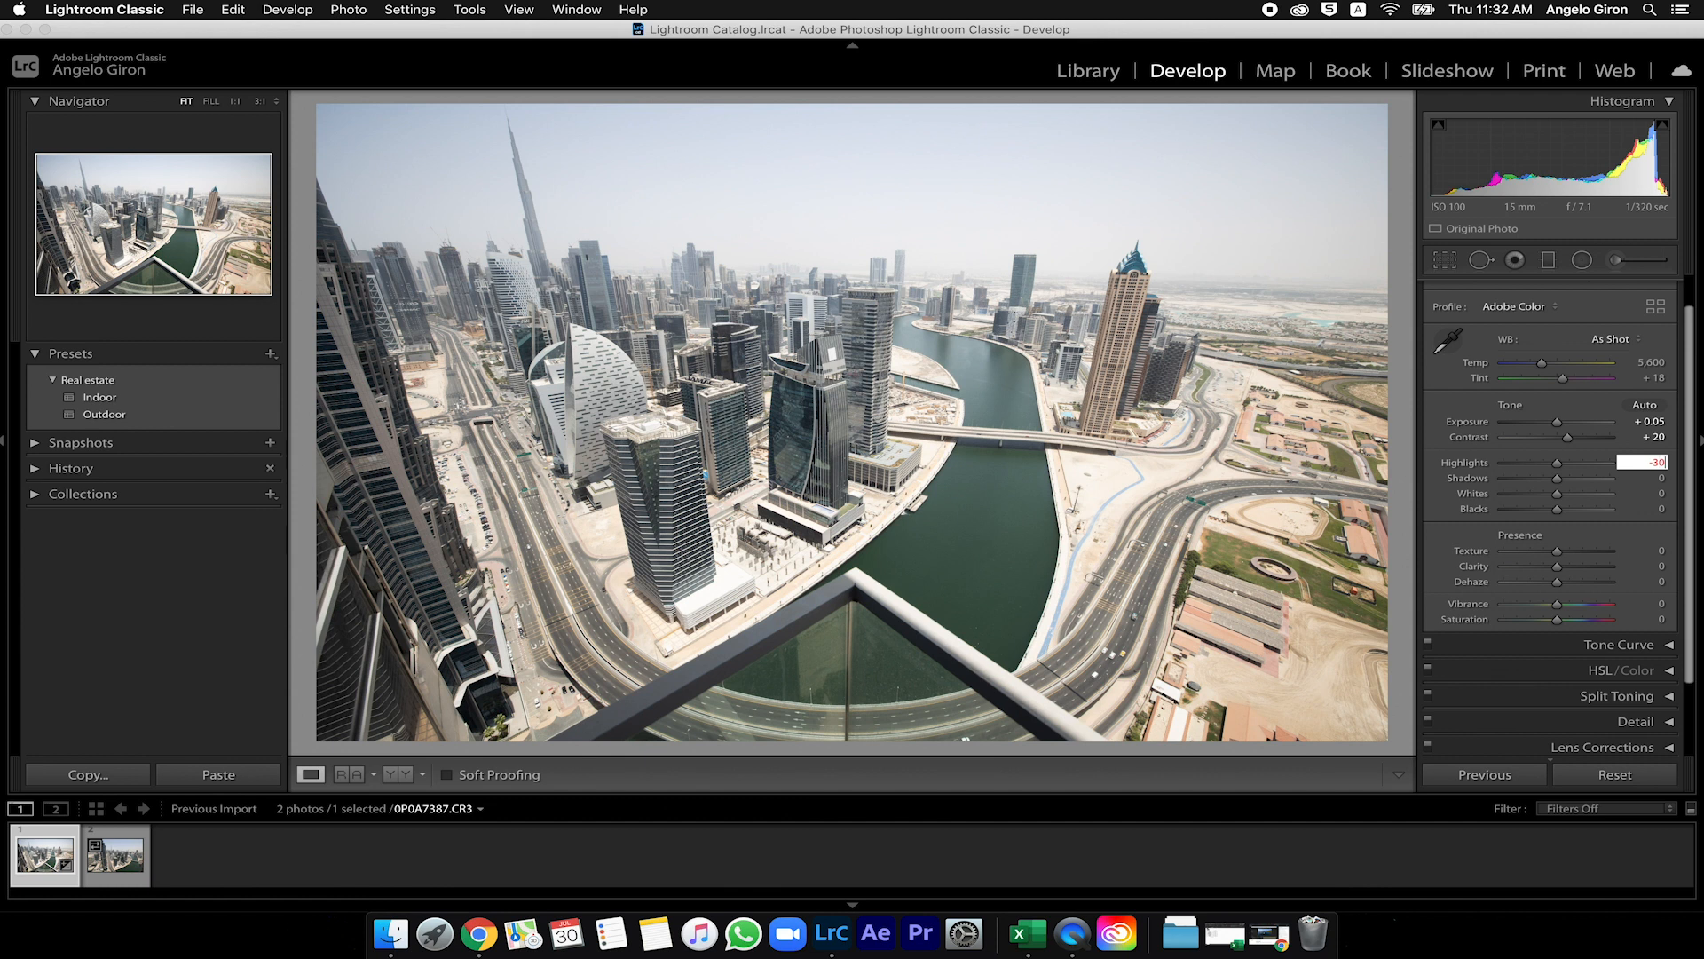
pyautogui.press('Return')
pyautogui.click(1660, 478)
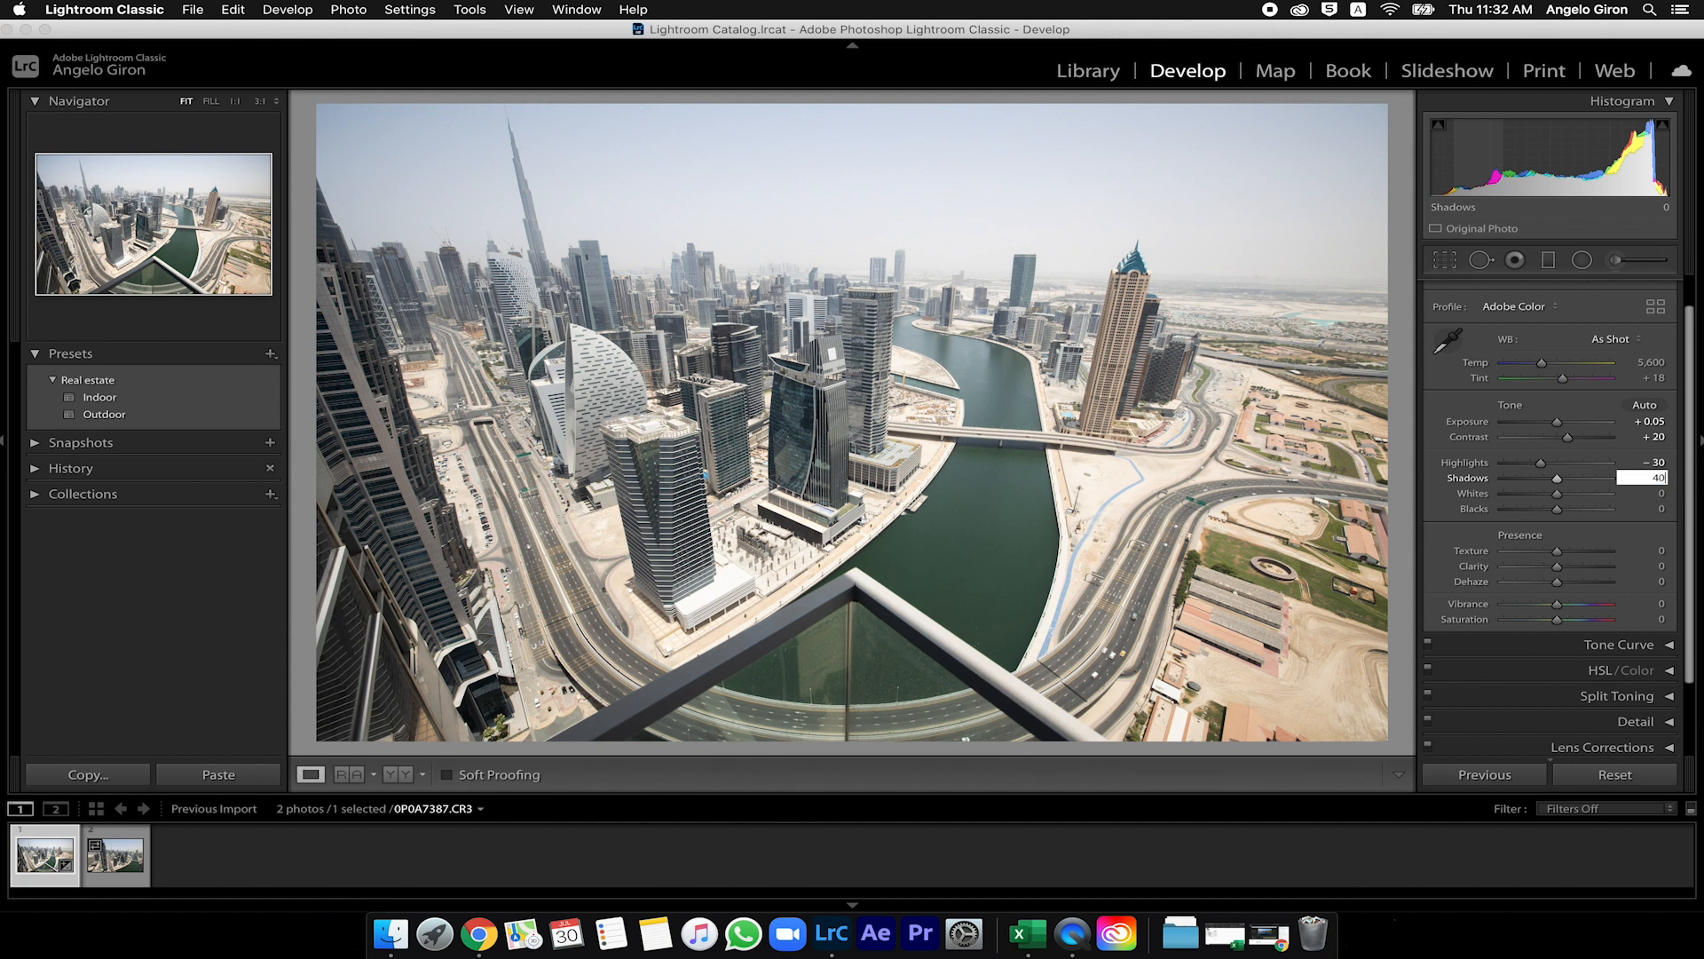
pyautogui.press('Return')
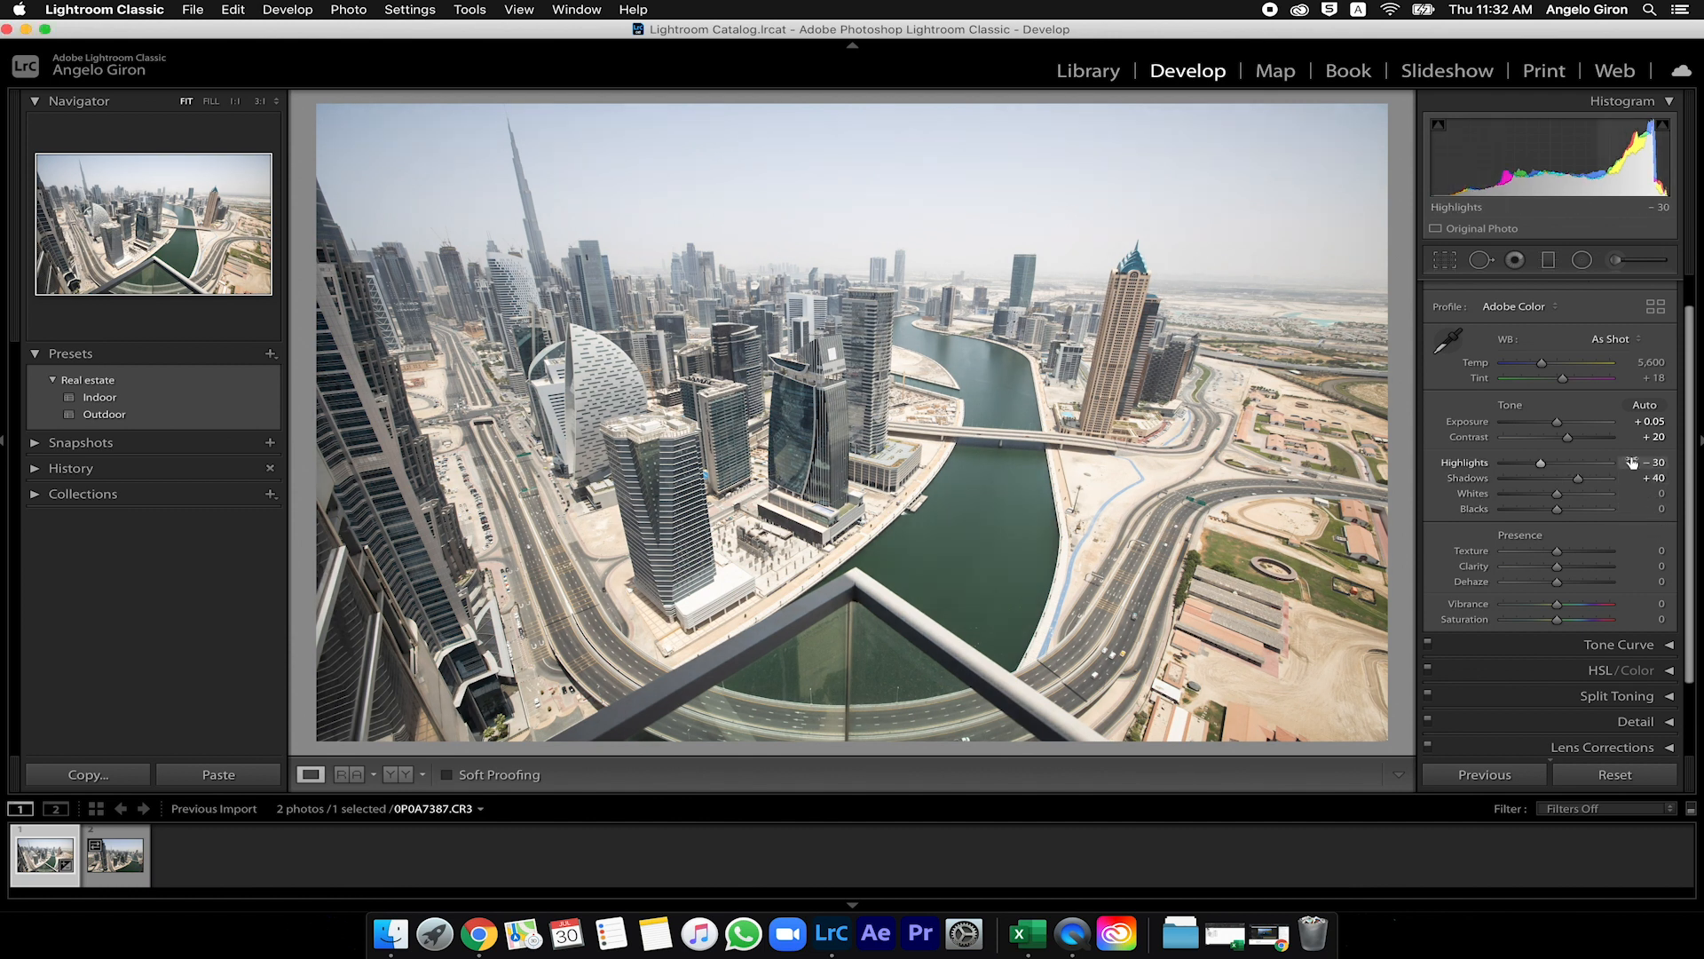
# - Set the photo's whites to -10 and blacks to -15
pyautogui.scroll(-1, 1581, 508)
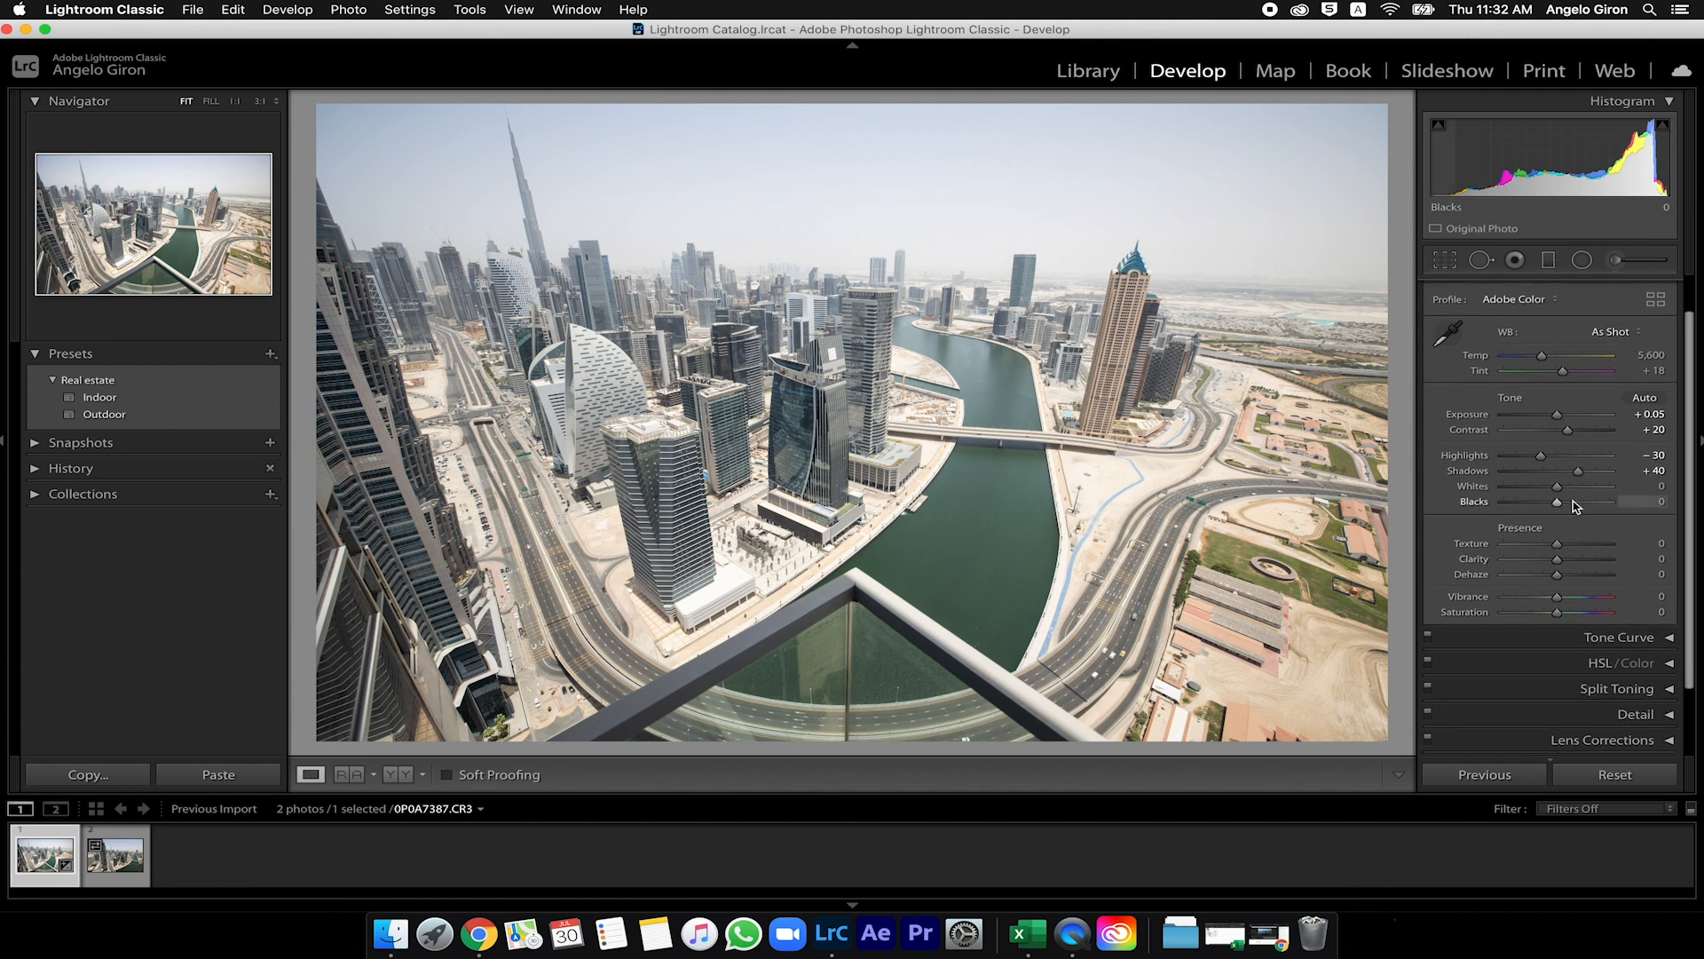
pyautogui.click(1662, 486)
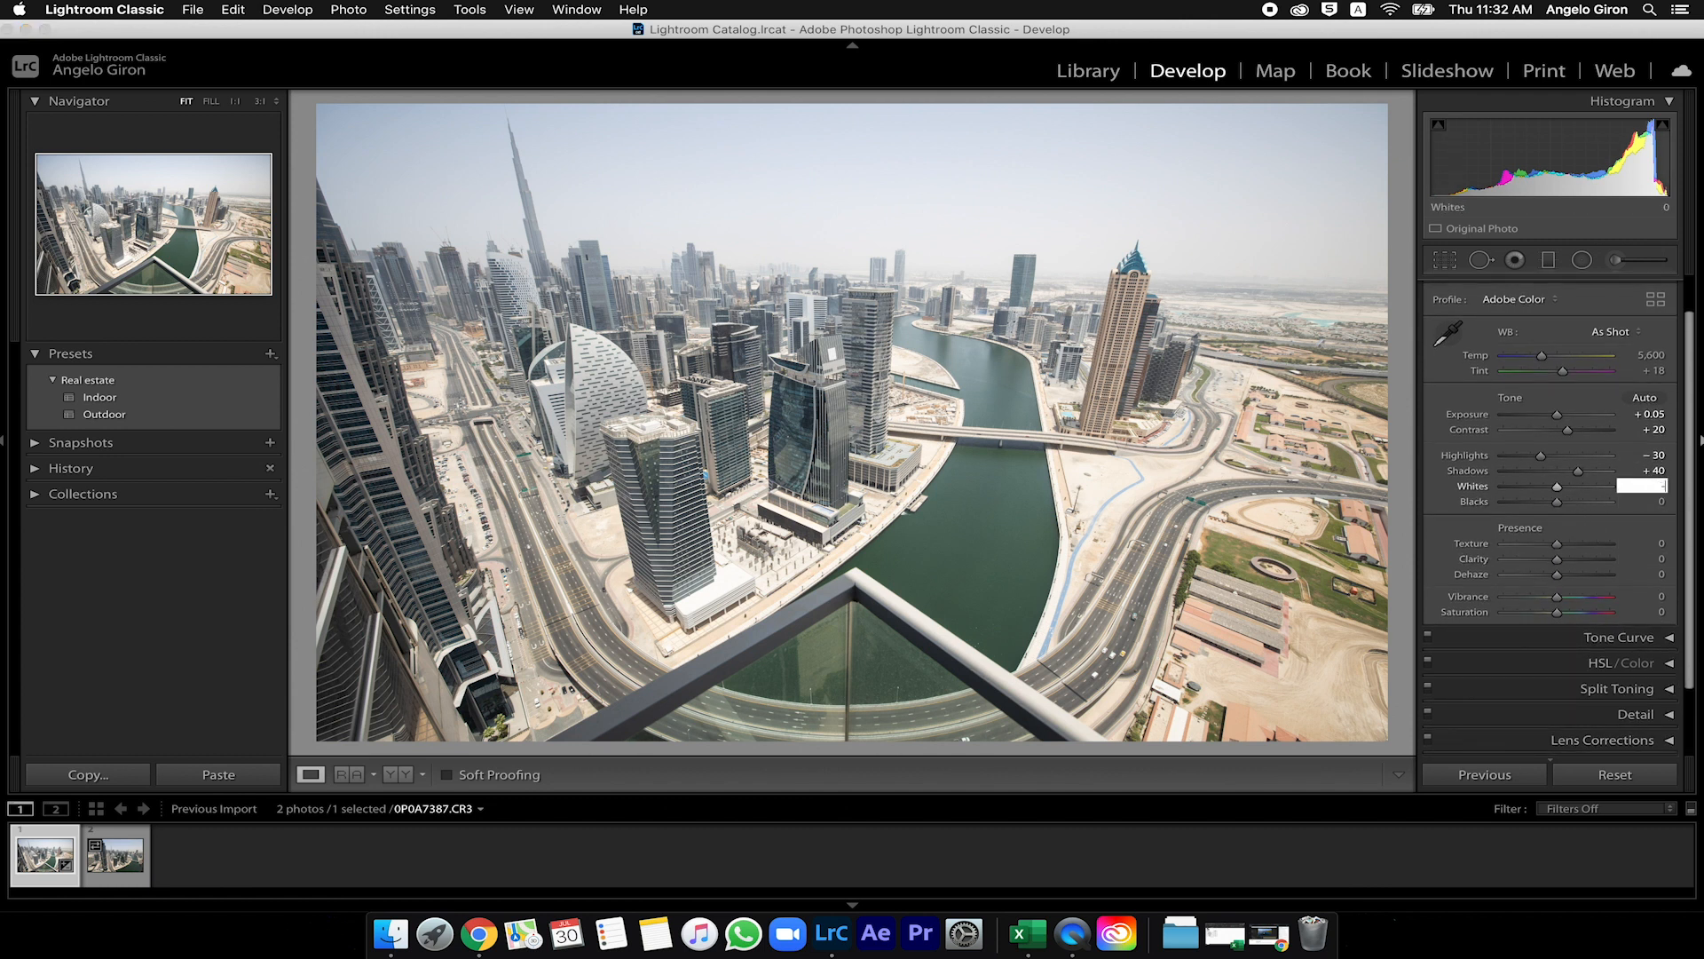
pyautogui.press('Return')
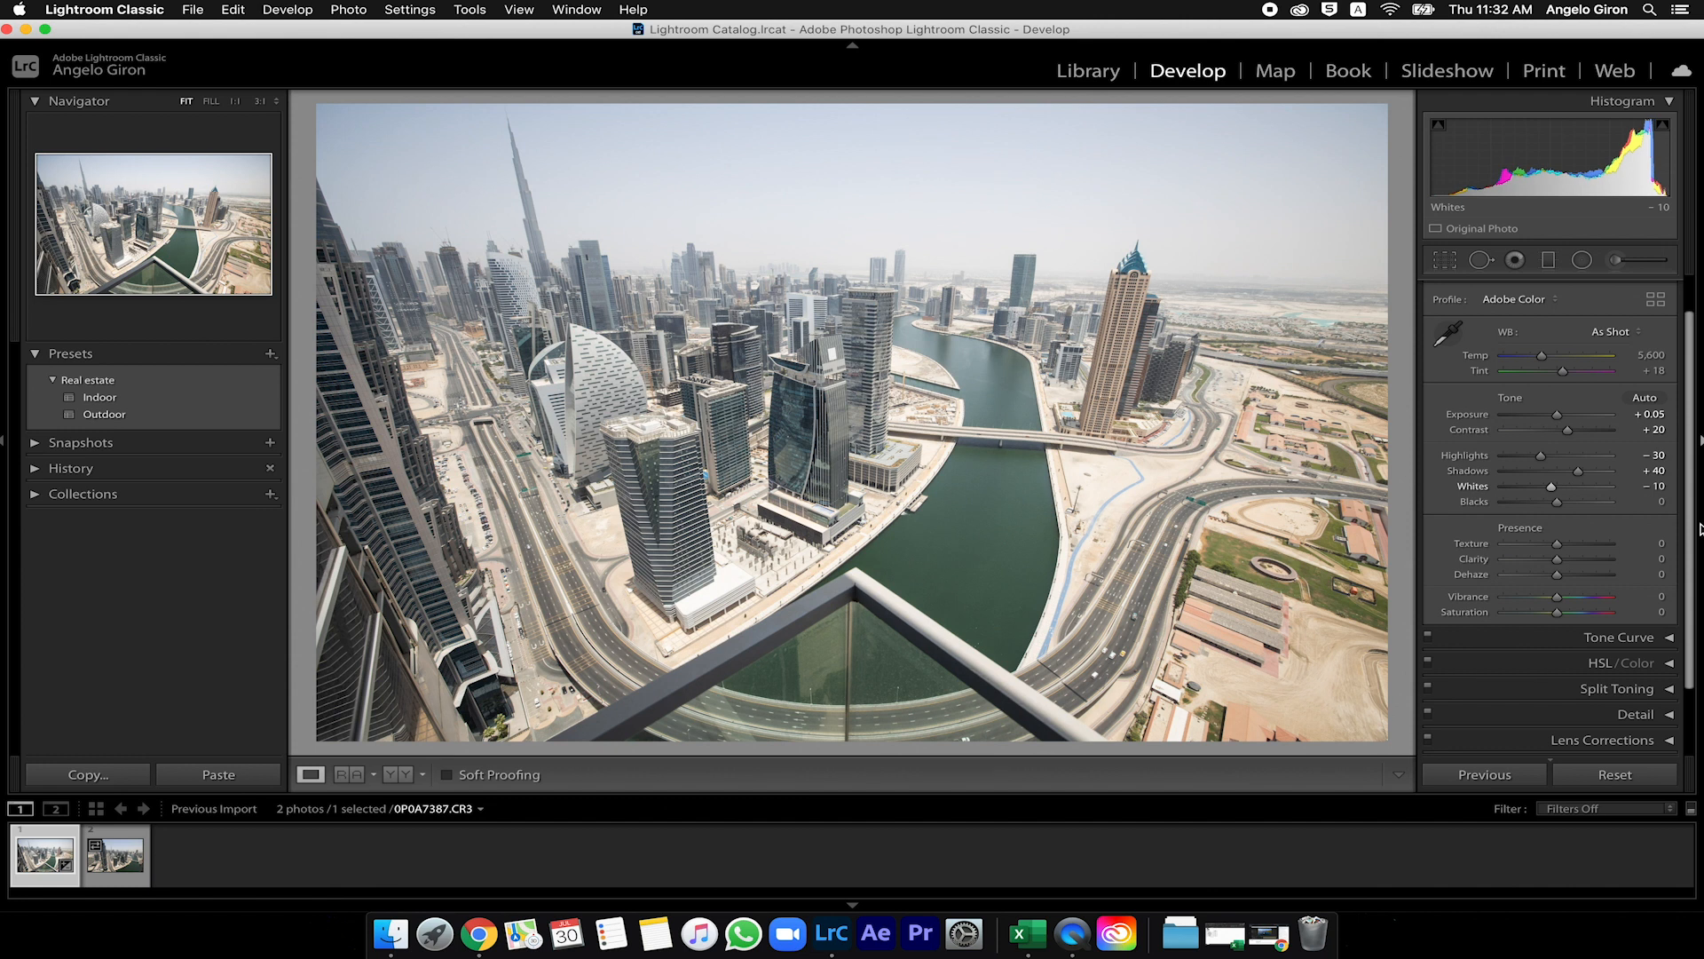
pyautogui.click(1660, 502)
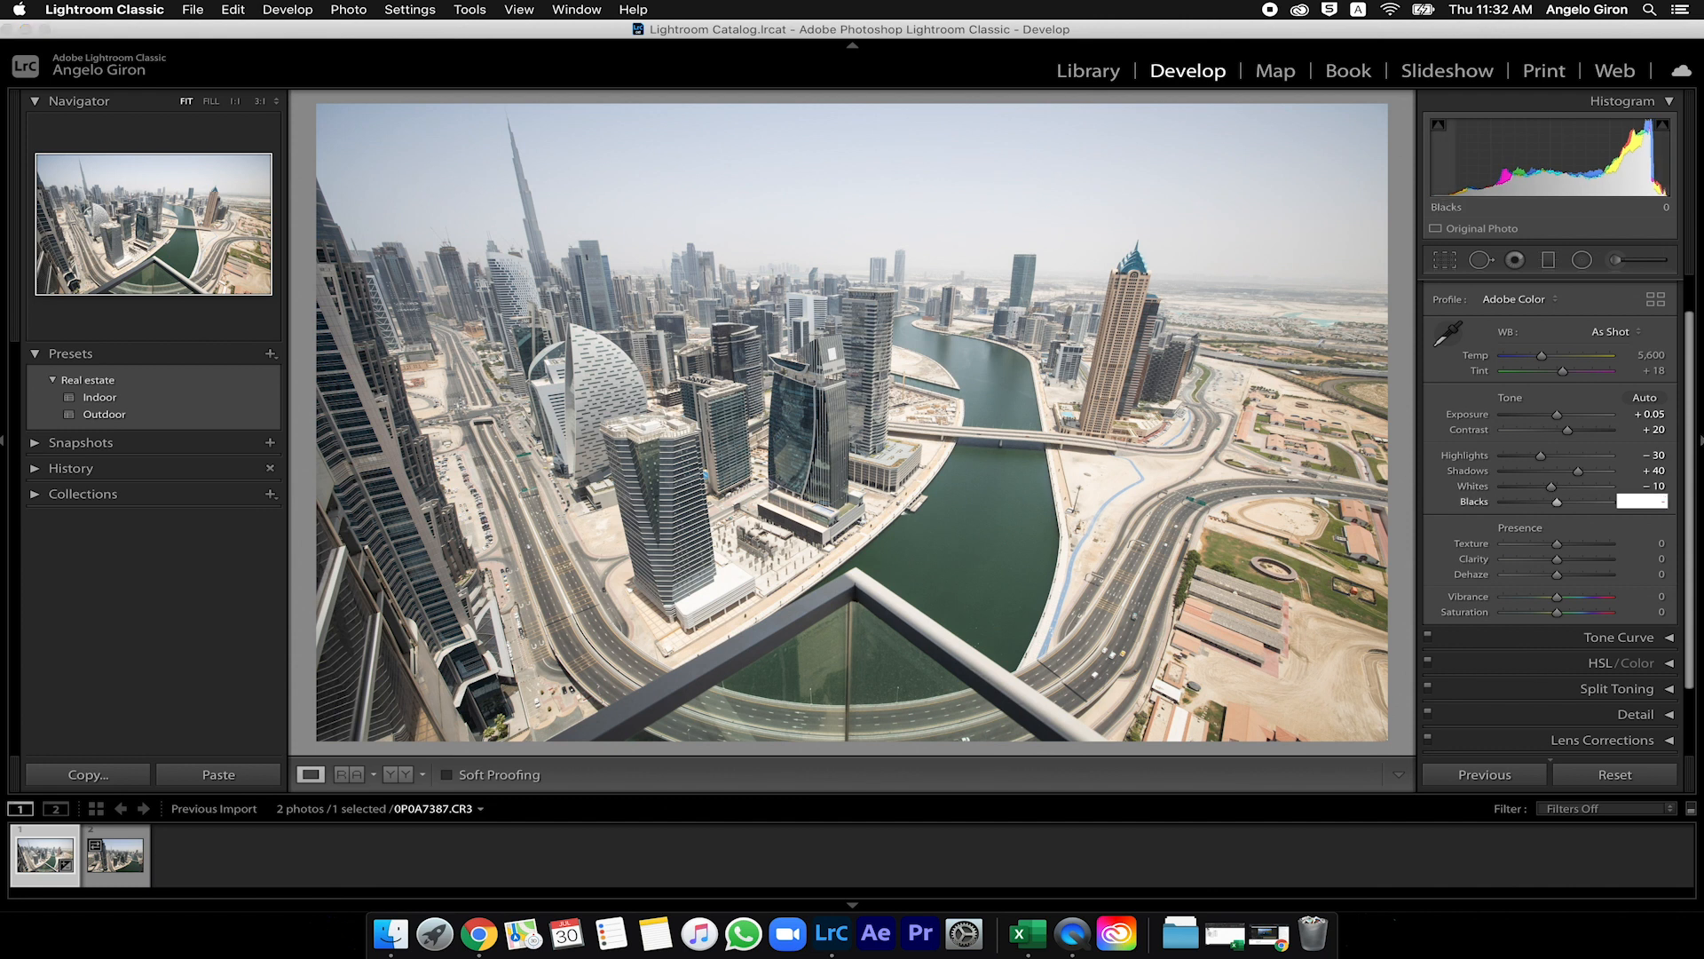
pyautogui.write('-15')
pyautogui.press('Return')
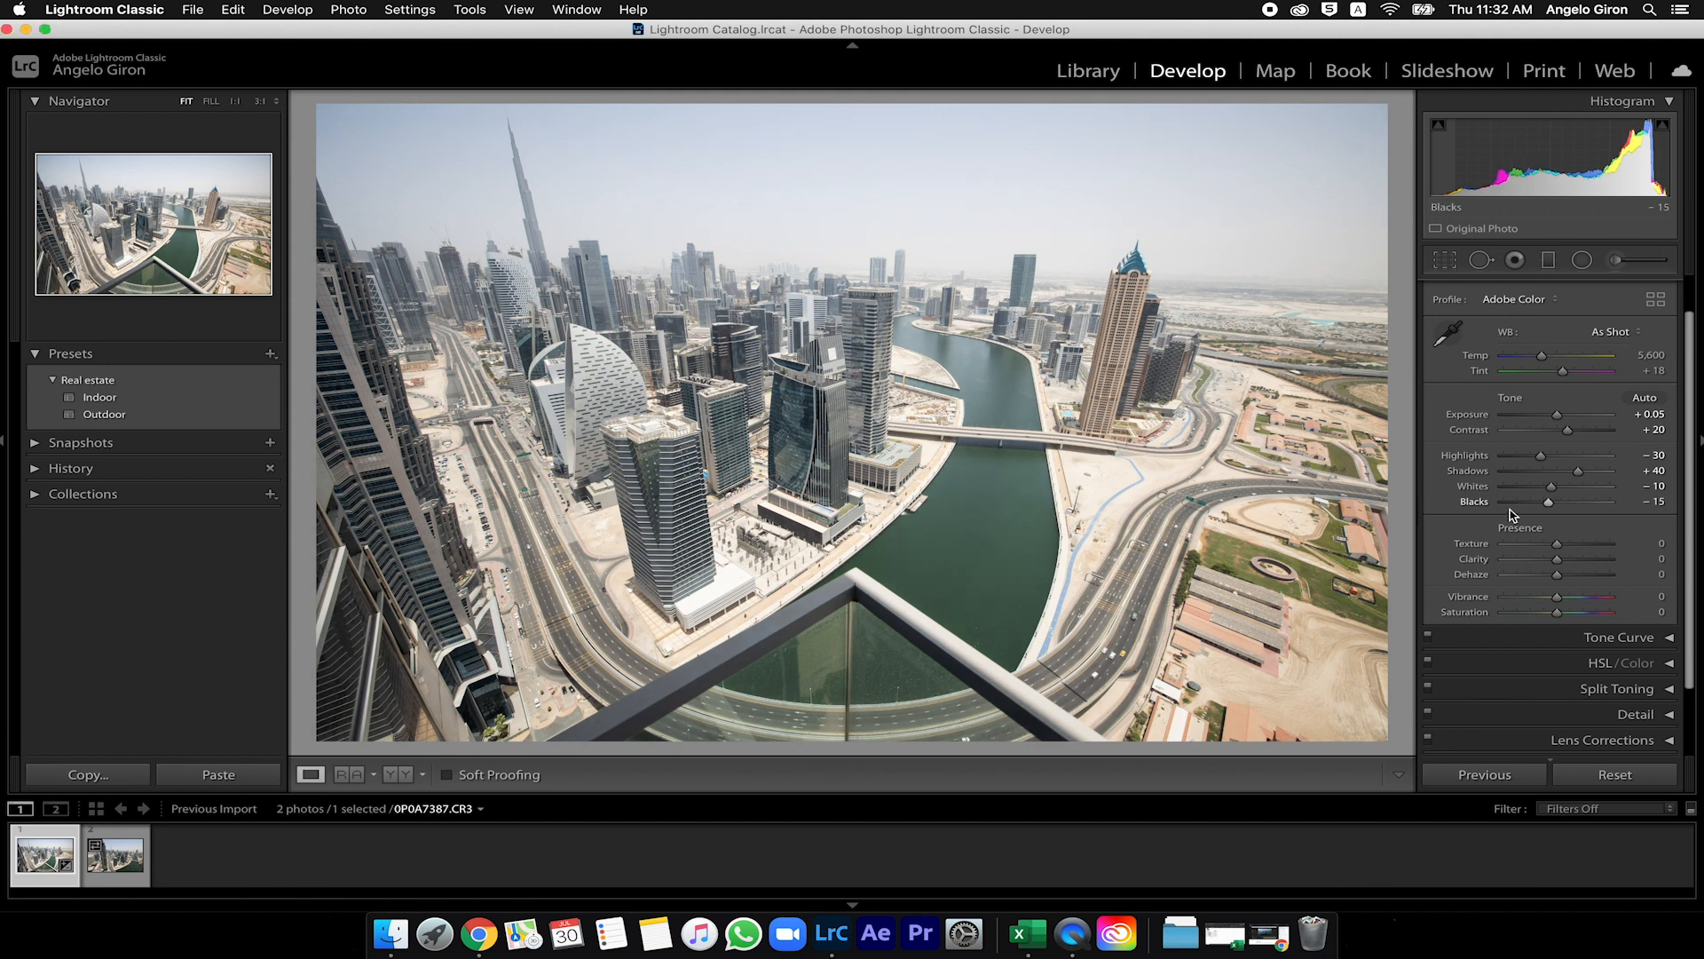
# - Set the photo's texture to +30 and clarity to +20
pyautogui.click(1662, 544)
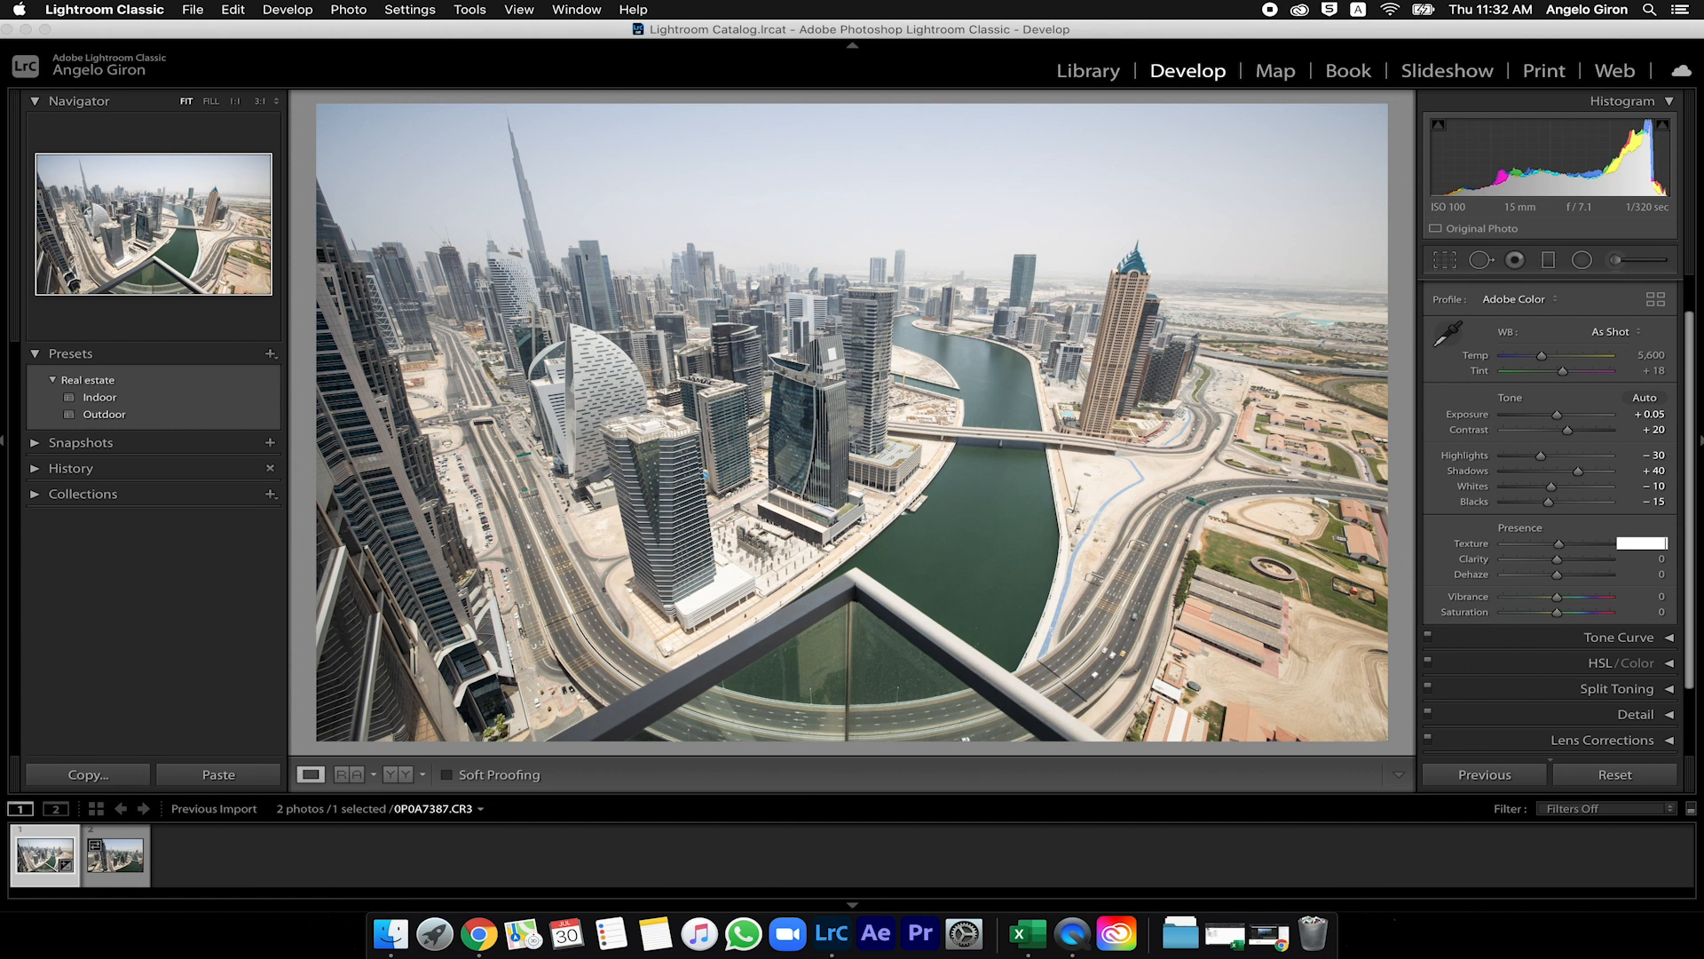
pyautogui.press('Return')
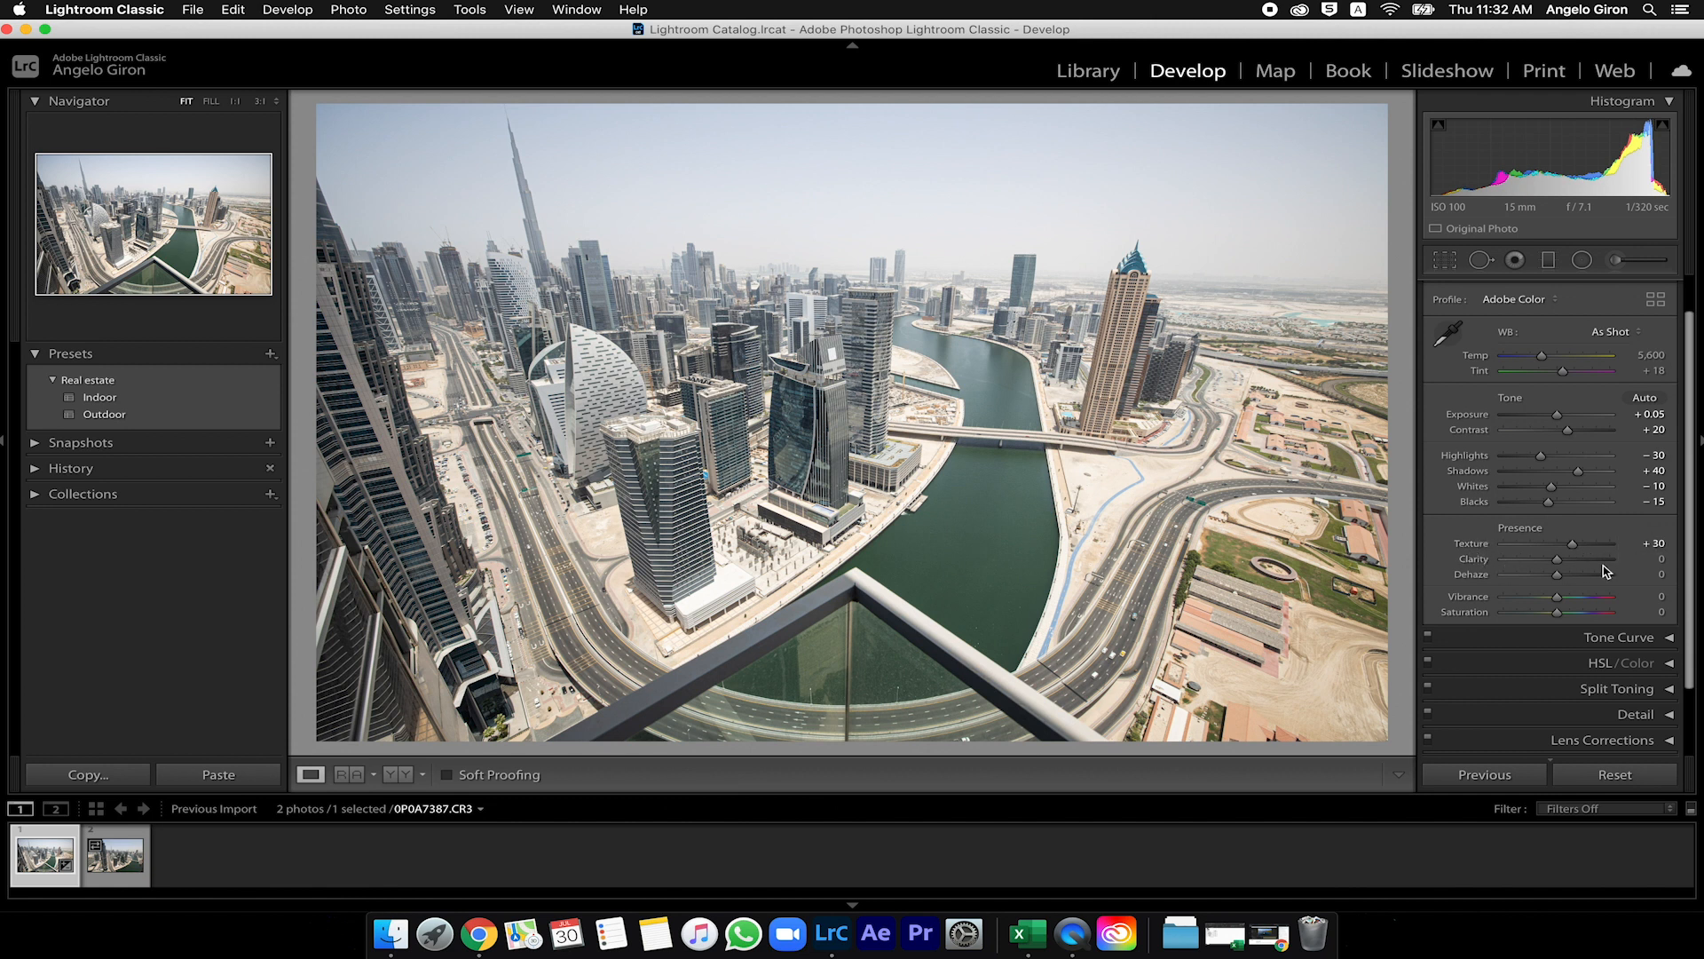
pyautogui.click(1666, 560)
pyautogui.write('20')
pyautogui.press('Return')
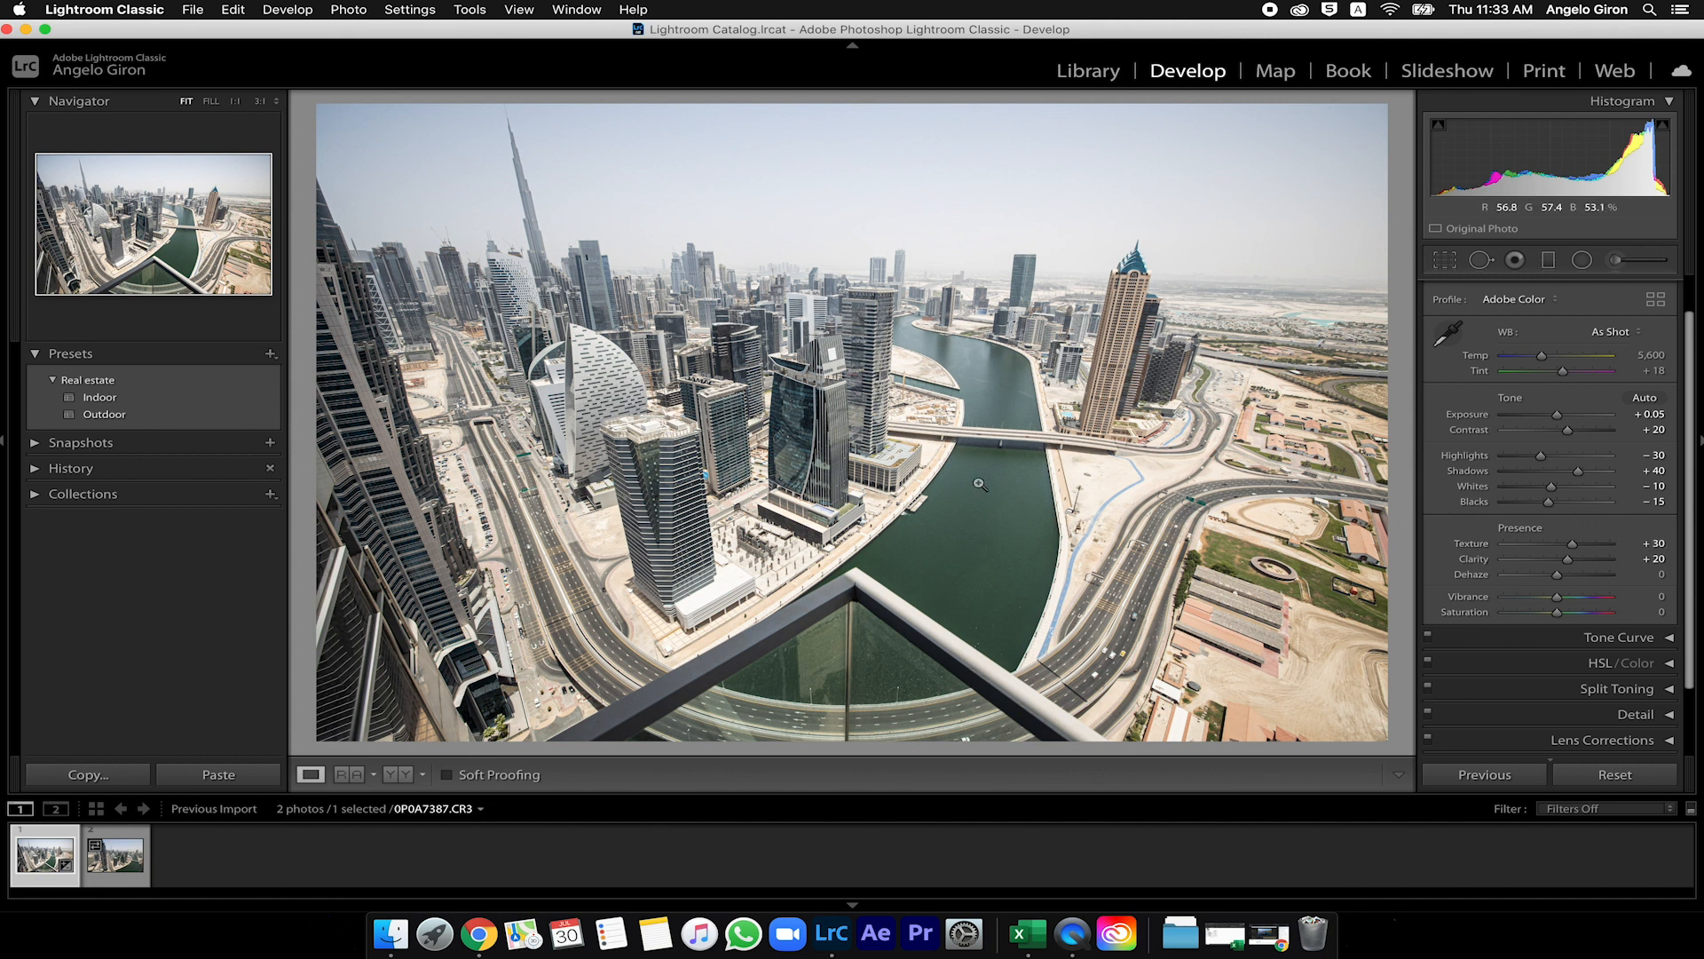
pyautogui.scroll(-1, 1623, 586)
pyautogui.scroll(-2, 1624, 586)
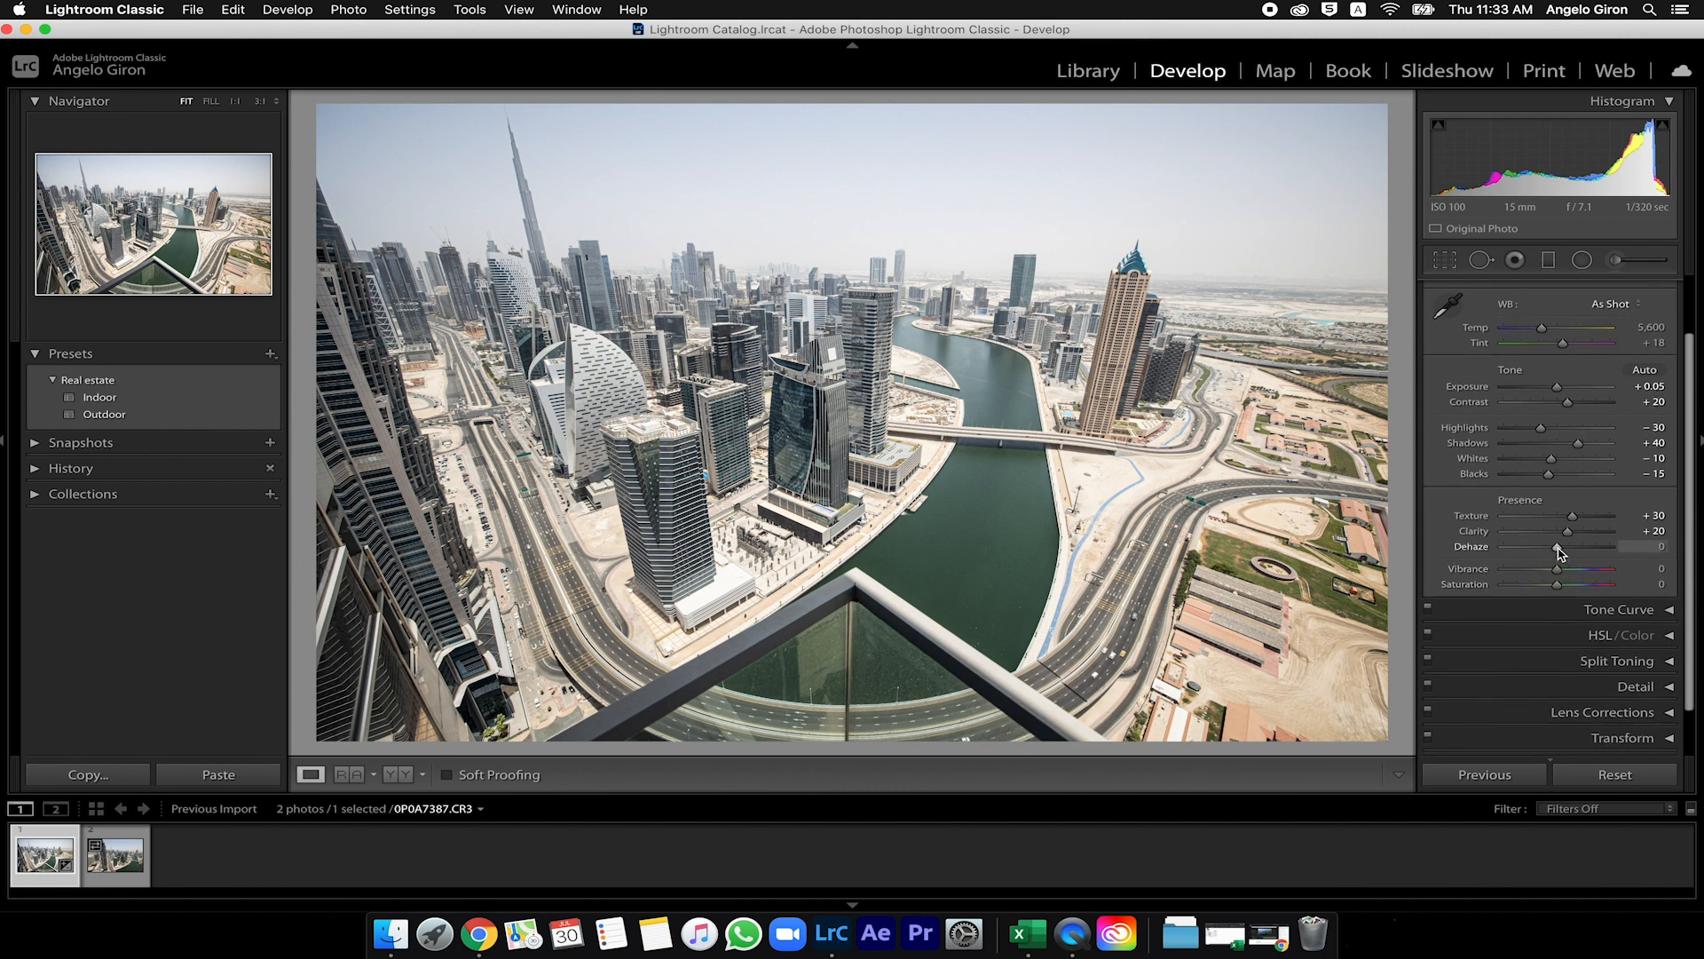
# - Set the photo's dehaze to +20
pyautogui.moveTo(1559, 547); pyautogui.dragTo(1572, 555)
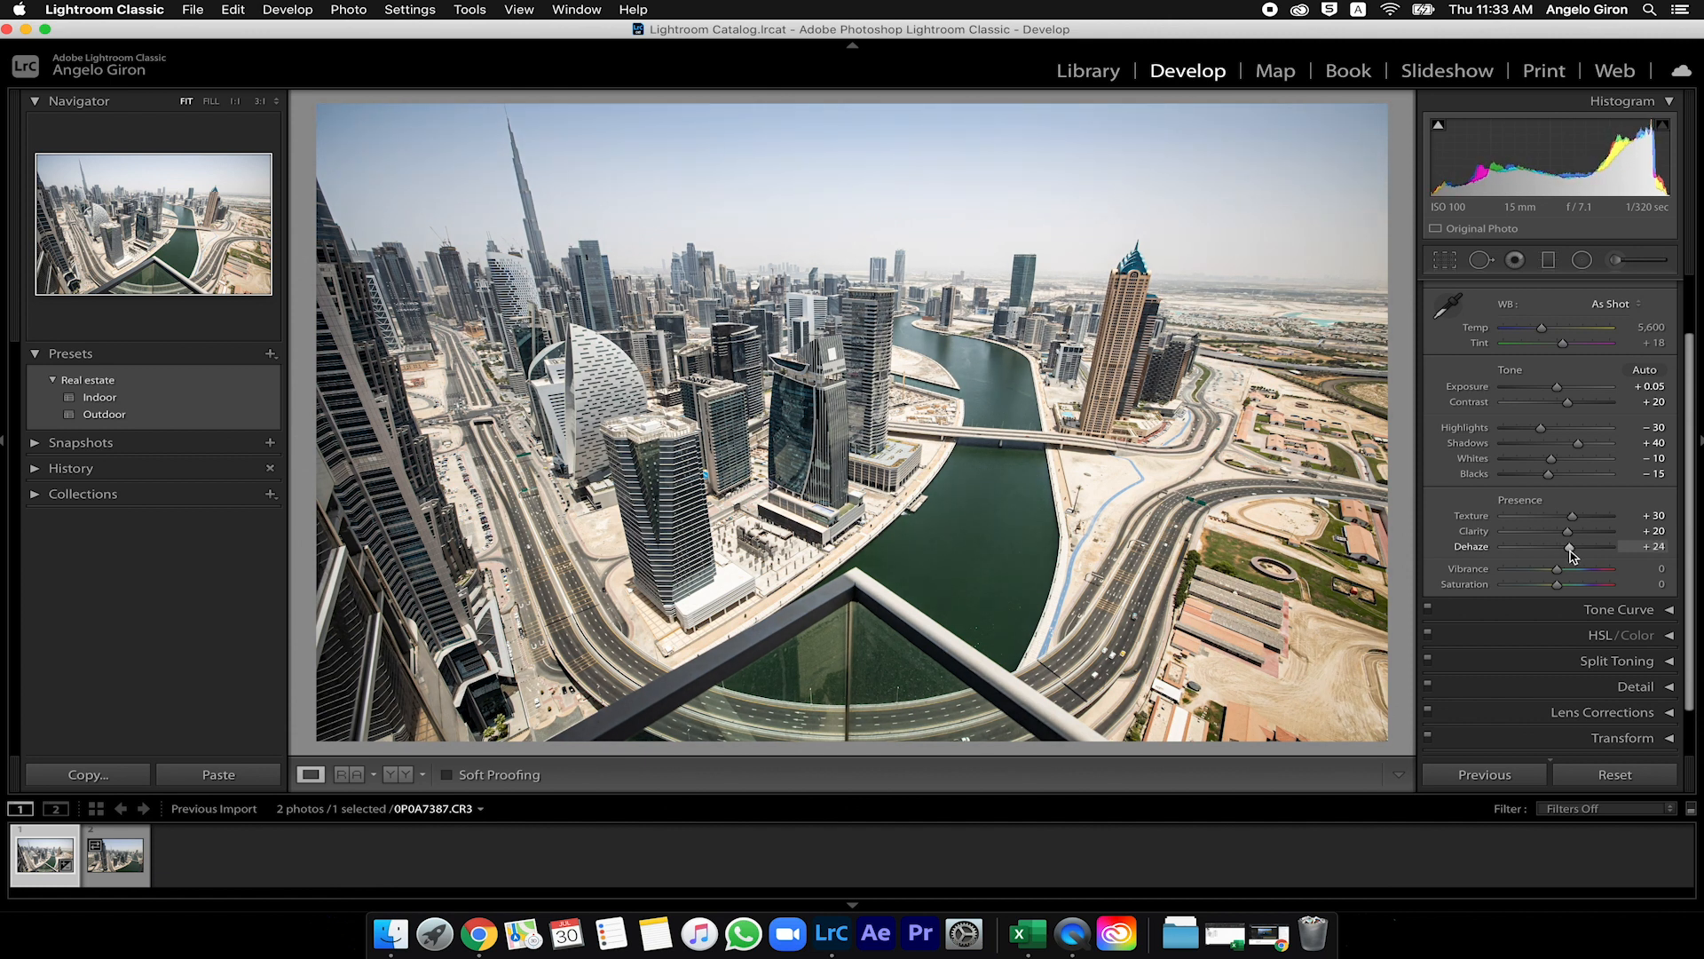
pyautogui.click(1660, 547)
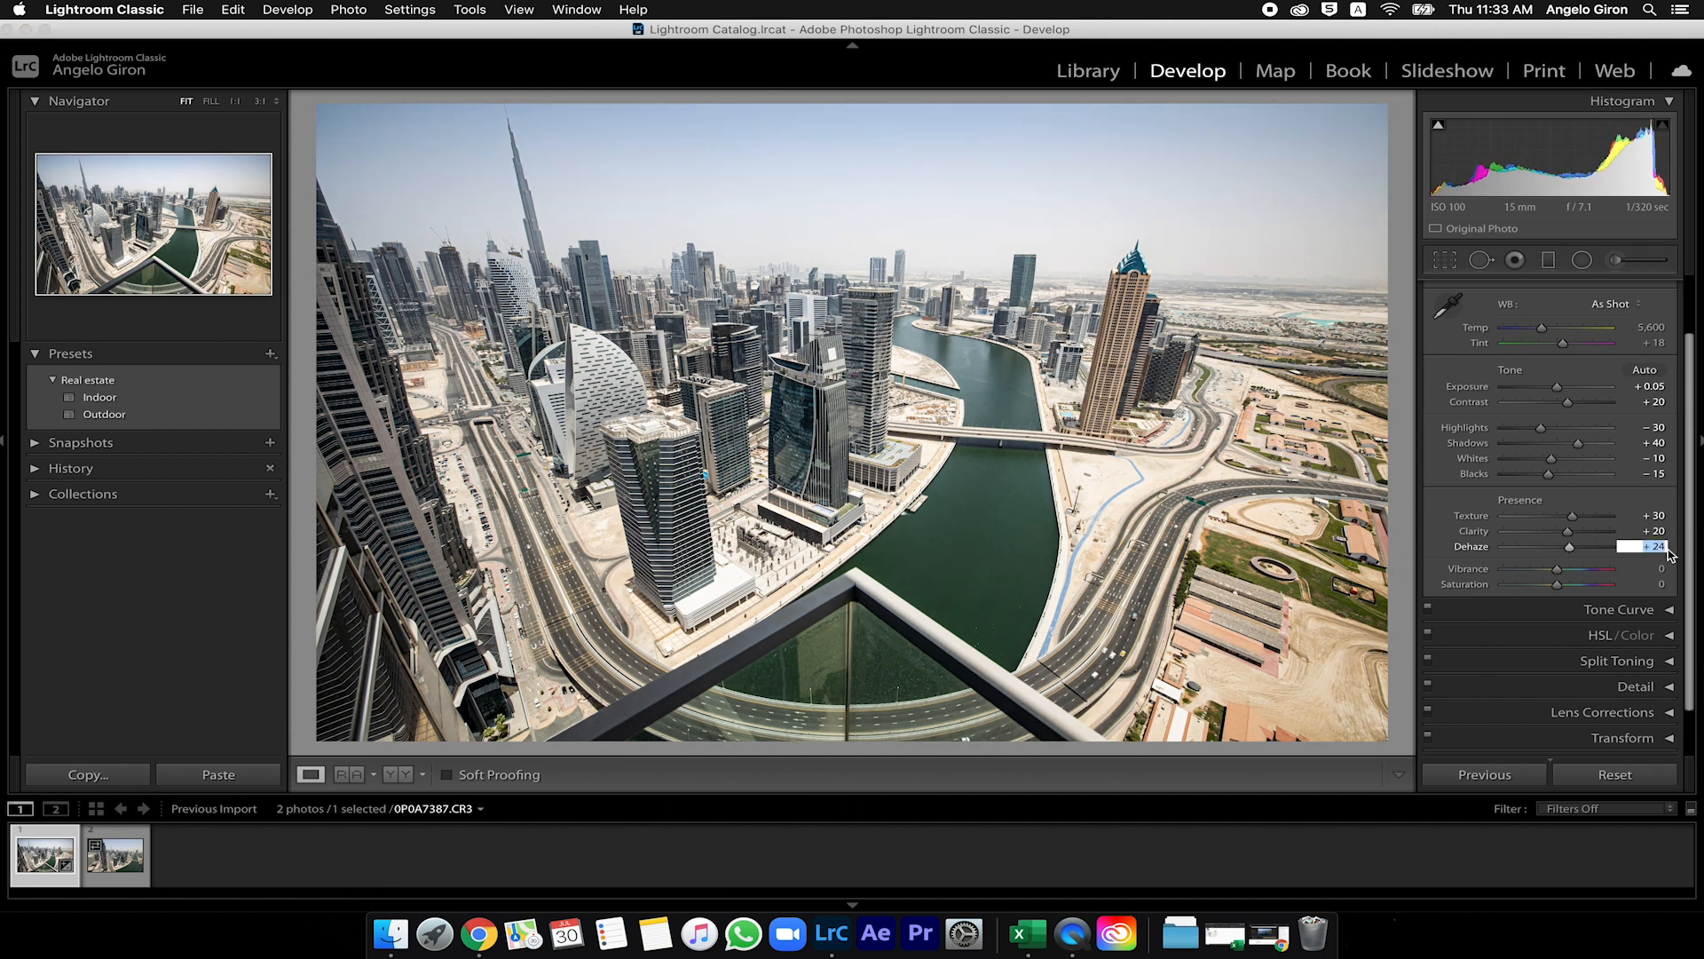
pyautogui.write('20')
pyautogui.press('Return')
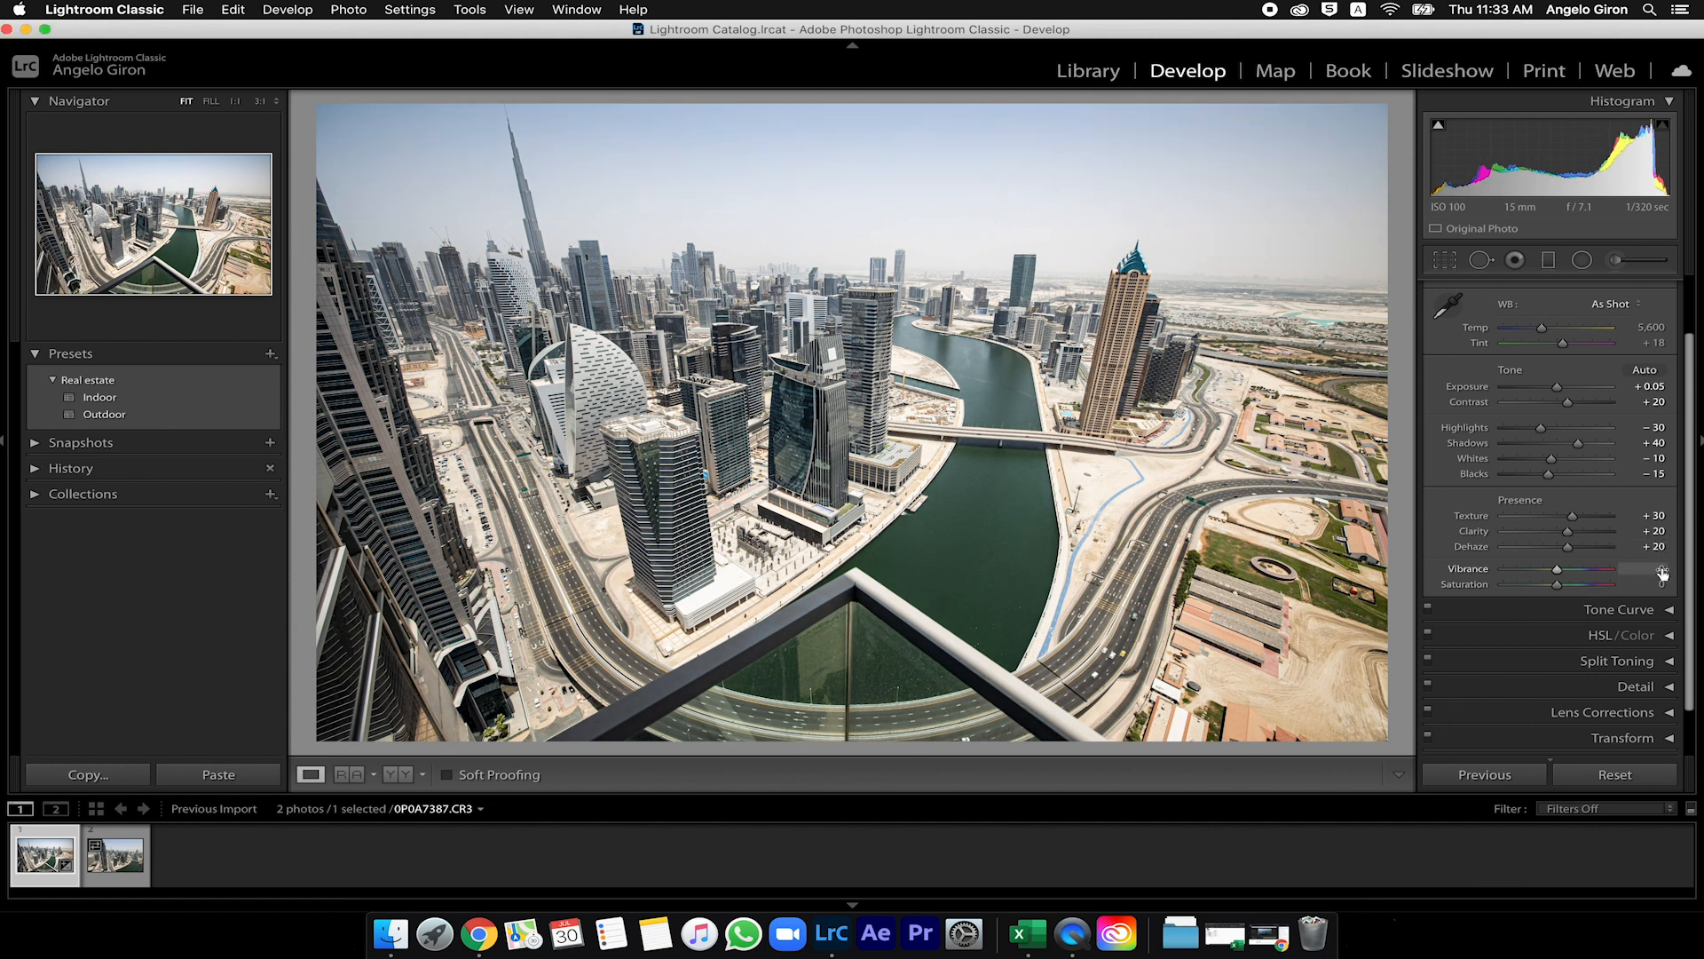
# - Set the photo's vibrance to +10 and saturation to +10
pyautogui.click(1661, 571)
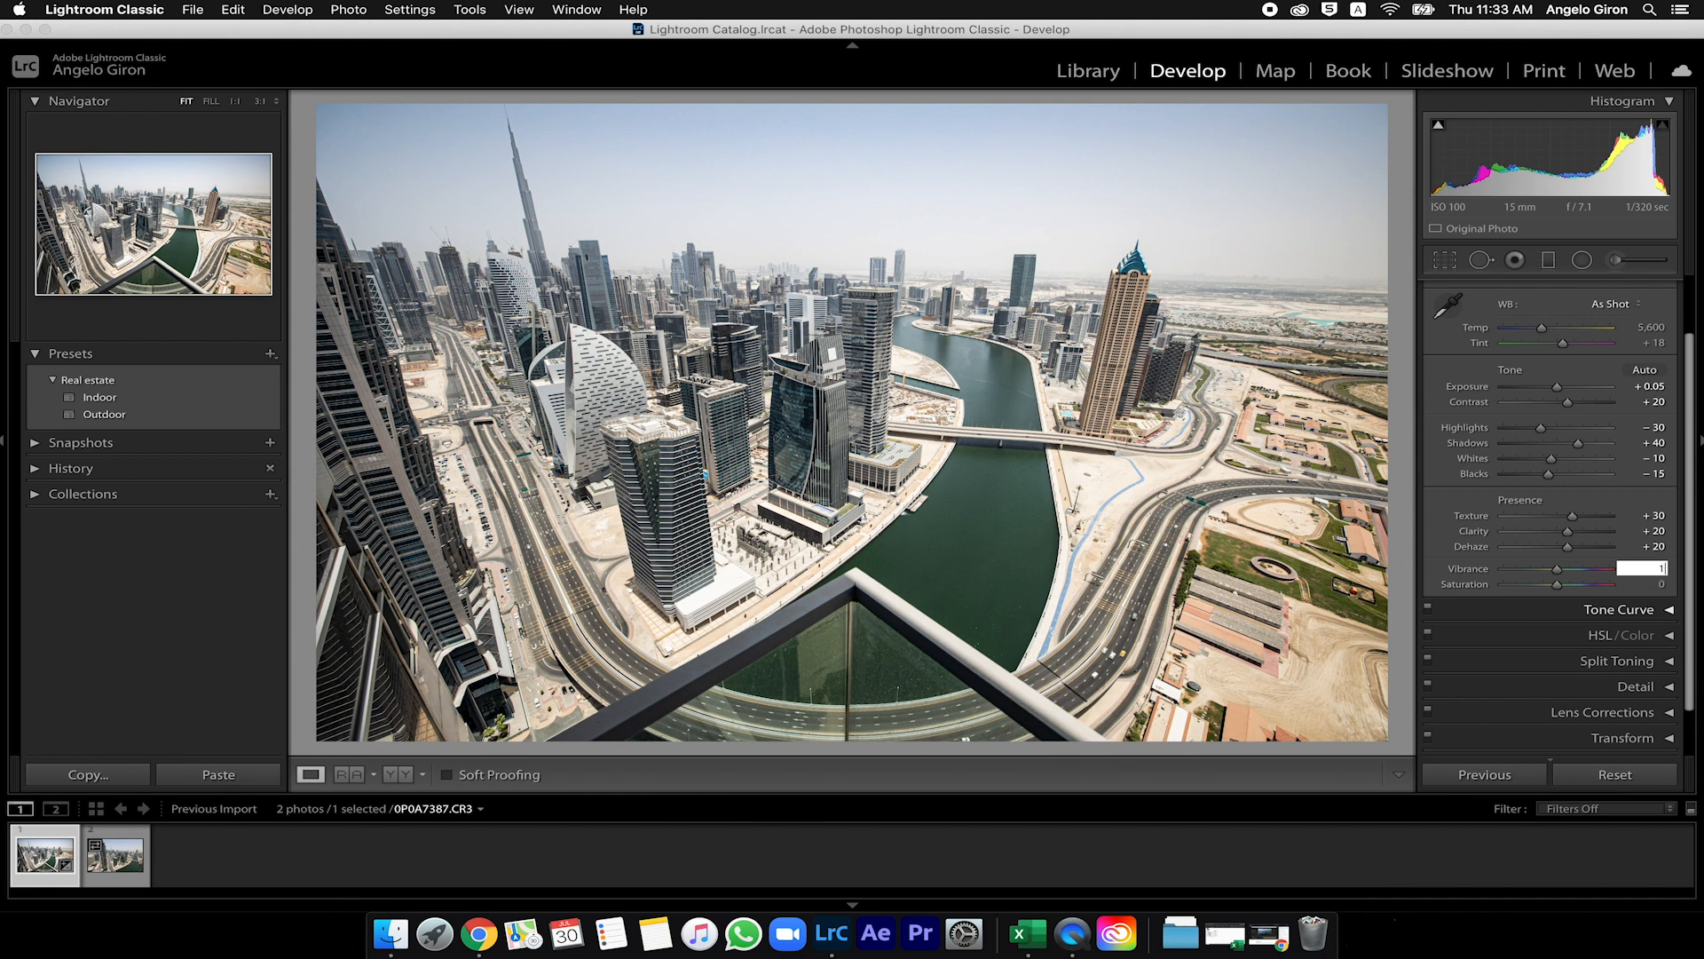
pyautogui.press('Return')
pyautogui.click(1662, 585)
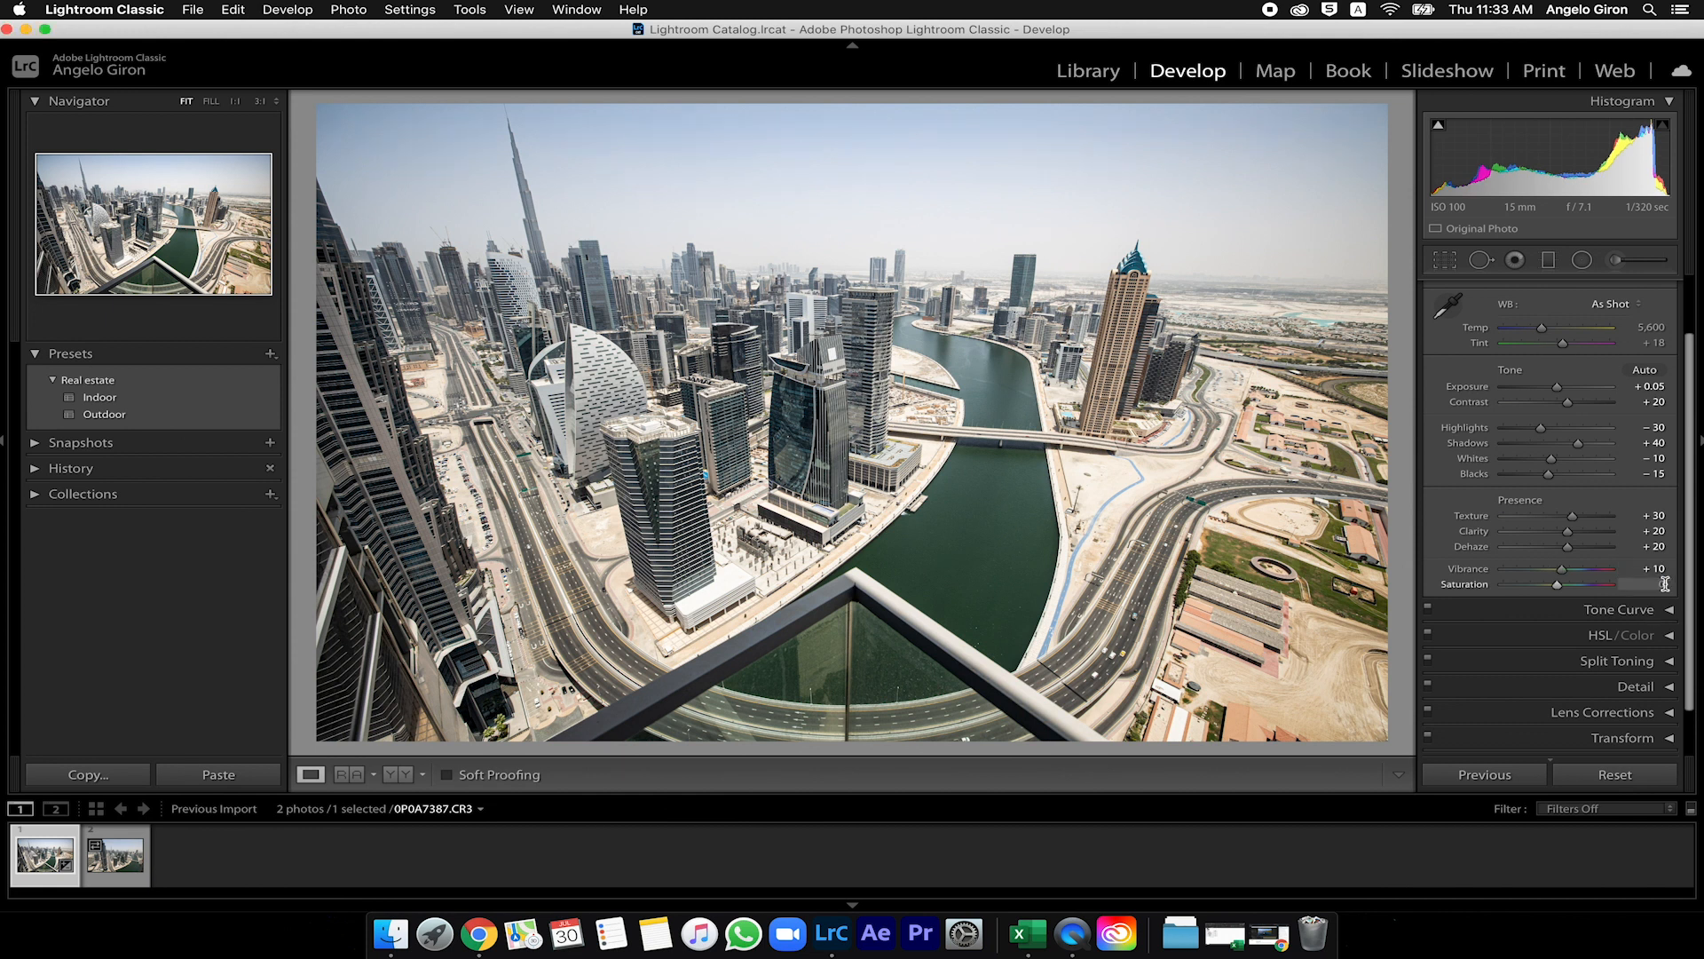
pyautogui.write('10')
pyautogui.press('Return')
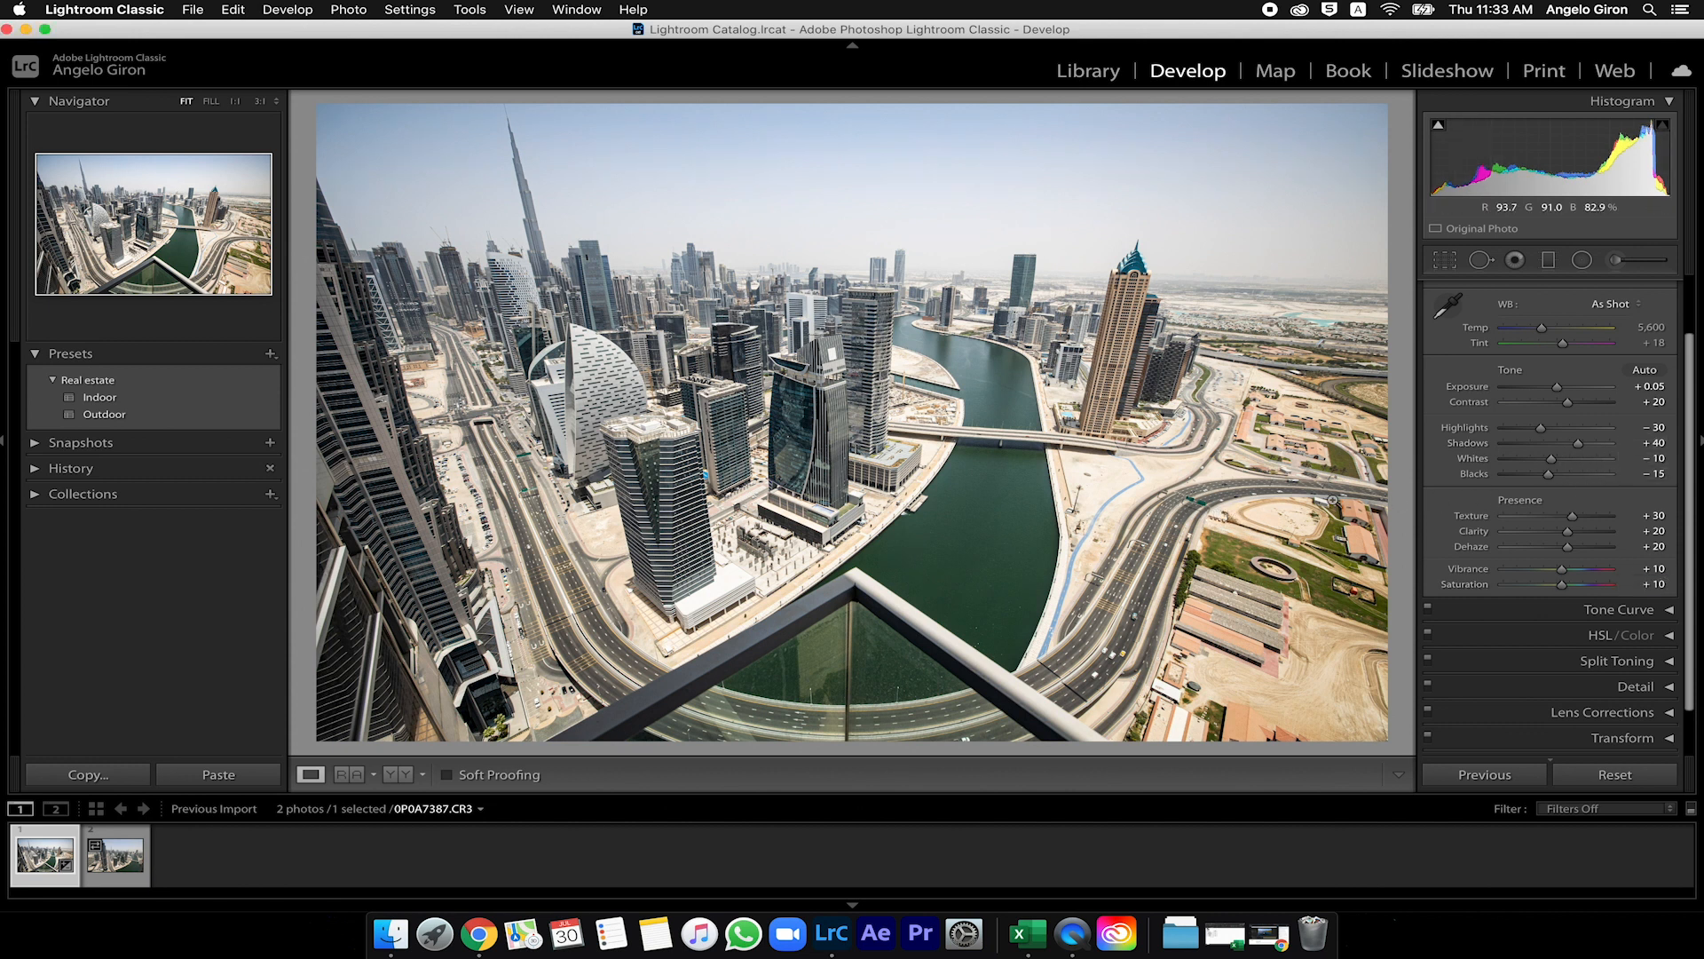
# - Raise the photo's shadows to +60 and collapse the Basic adjustments
pyautogui.moveTo(1583, 446); pyautogui.dragTo(1593, 454)
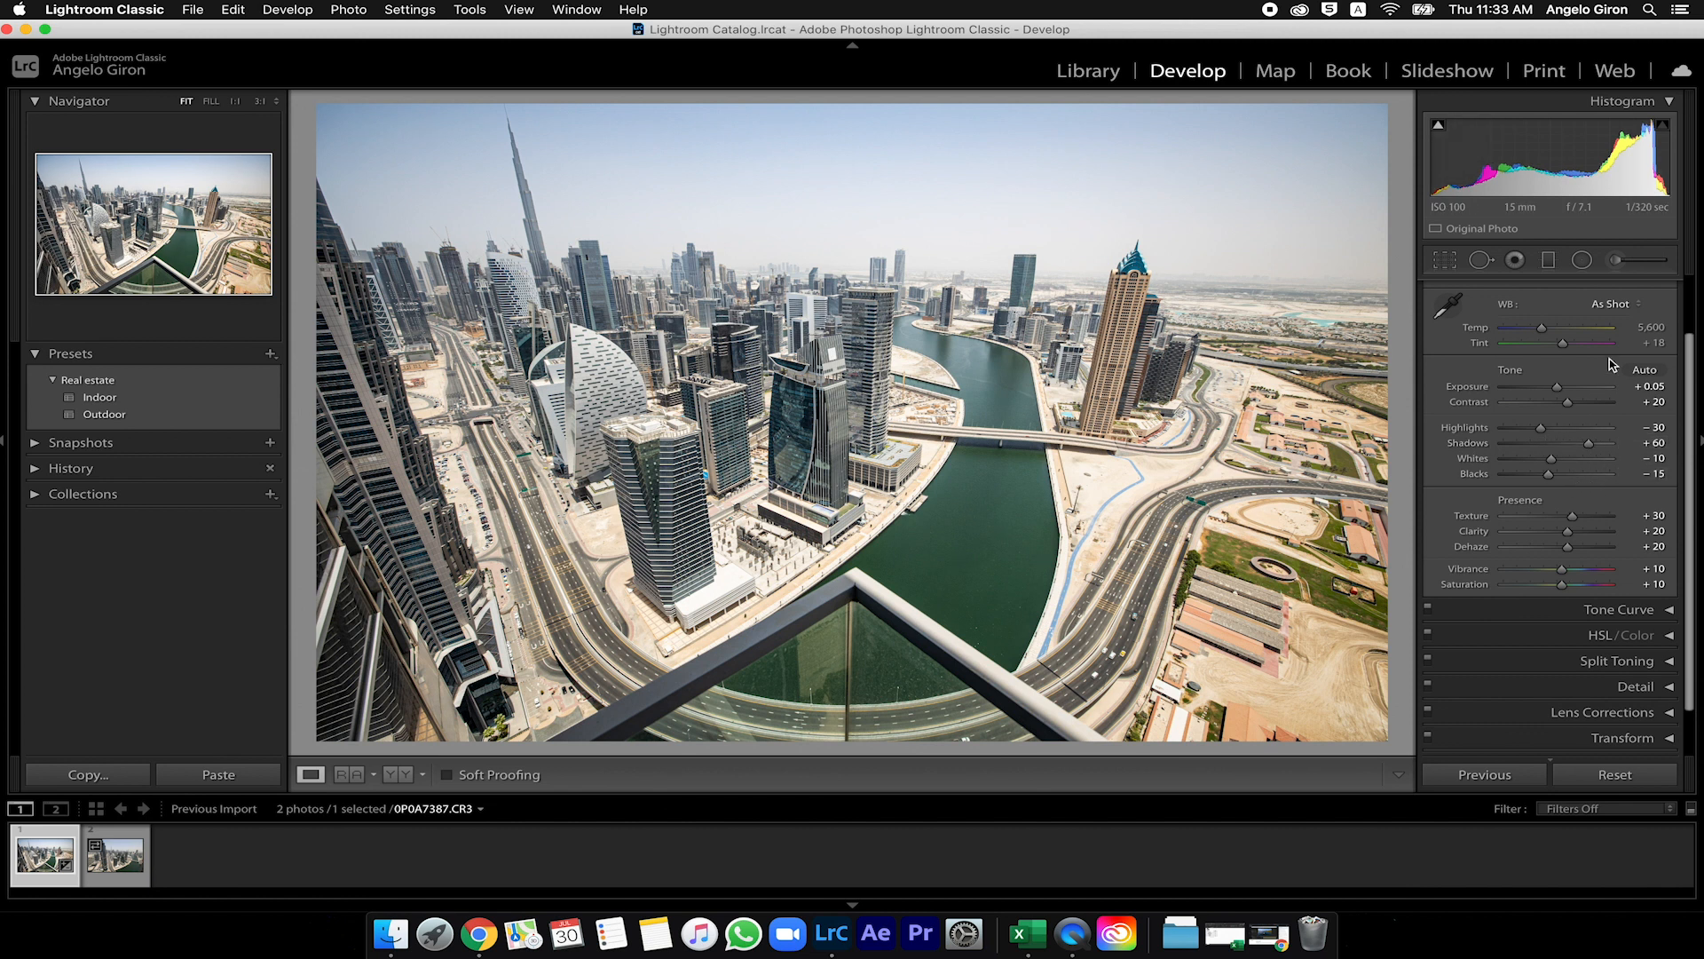
pyautogui.scroll(2, 1614, 359)
pyautogui.scroll(3, 1614, 360)
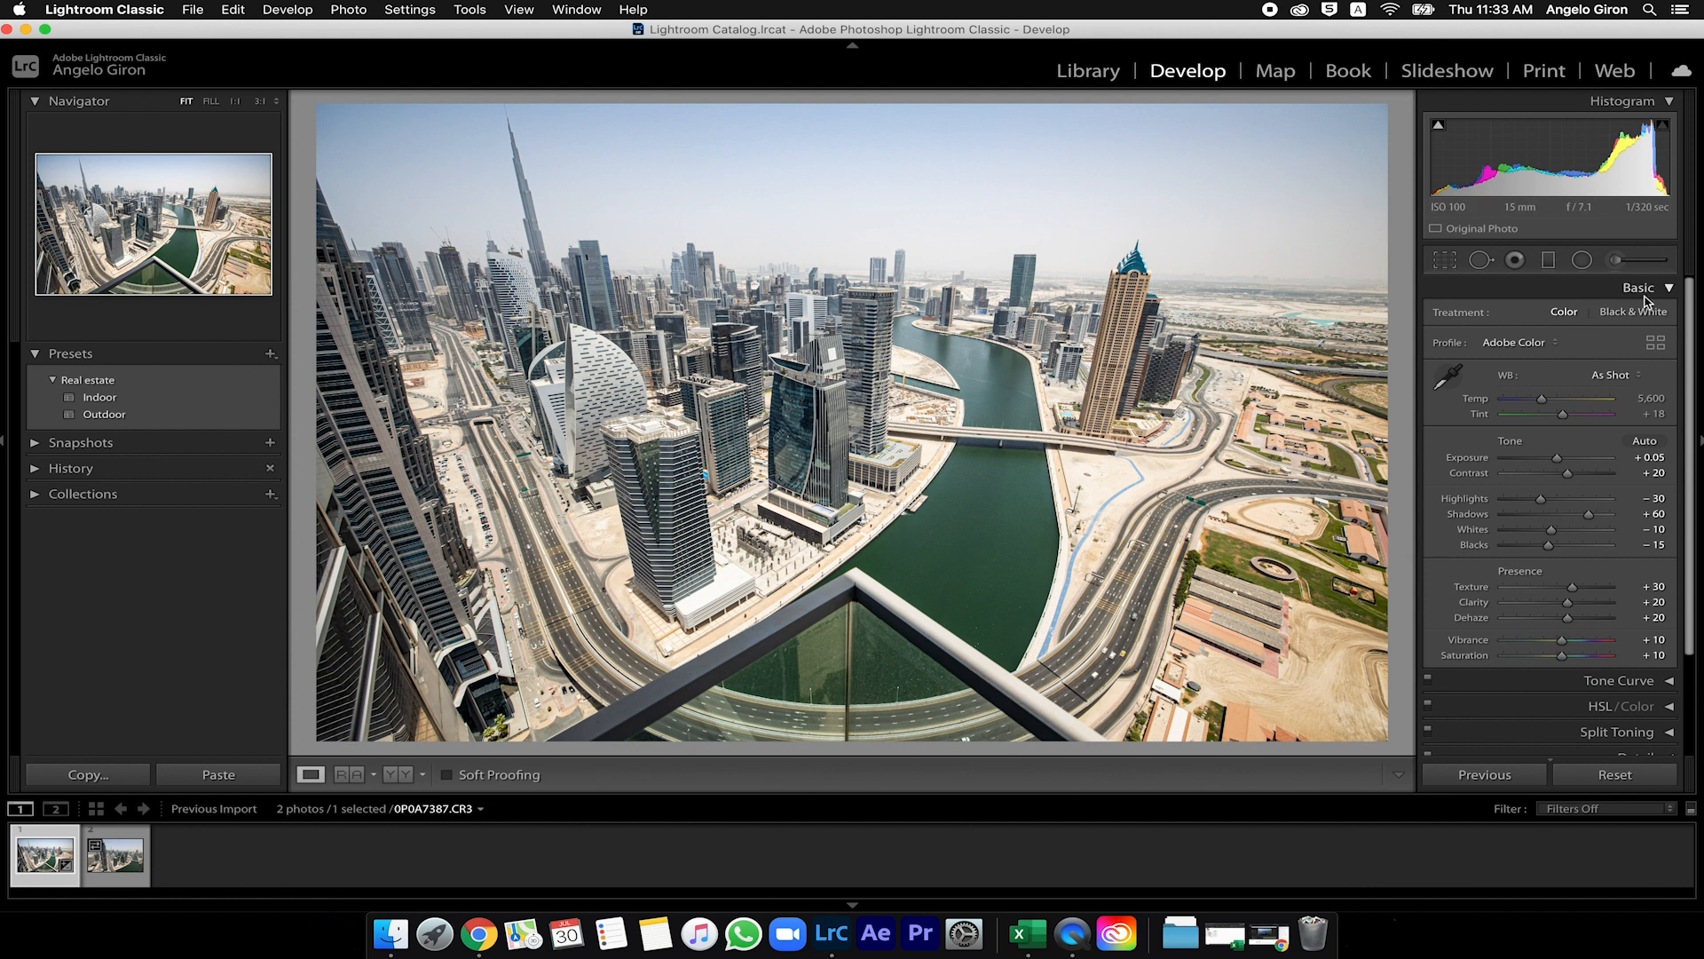
pyautogui.click(1641, 291)
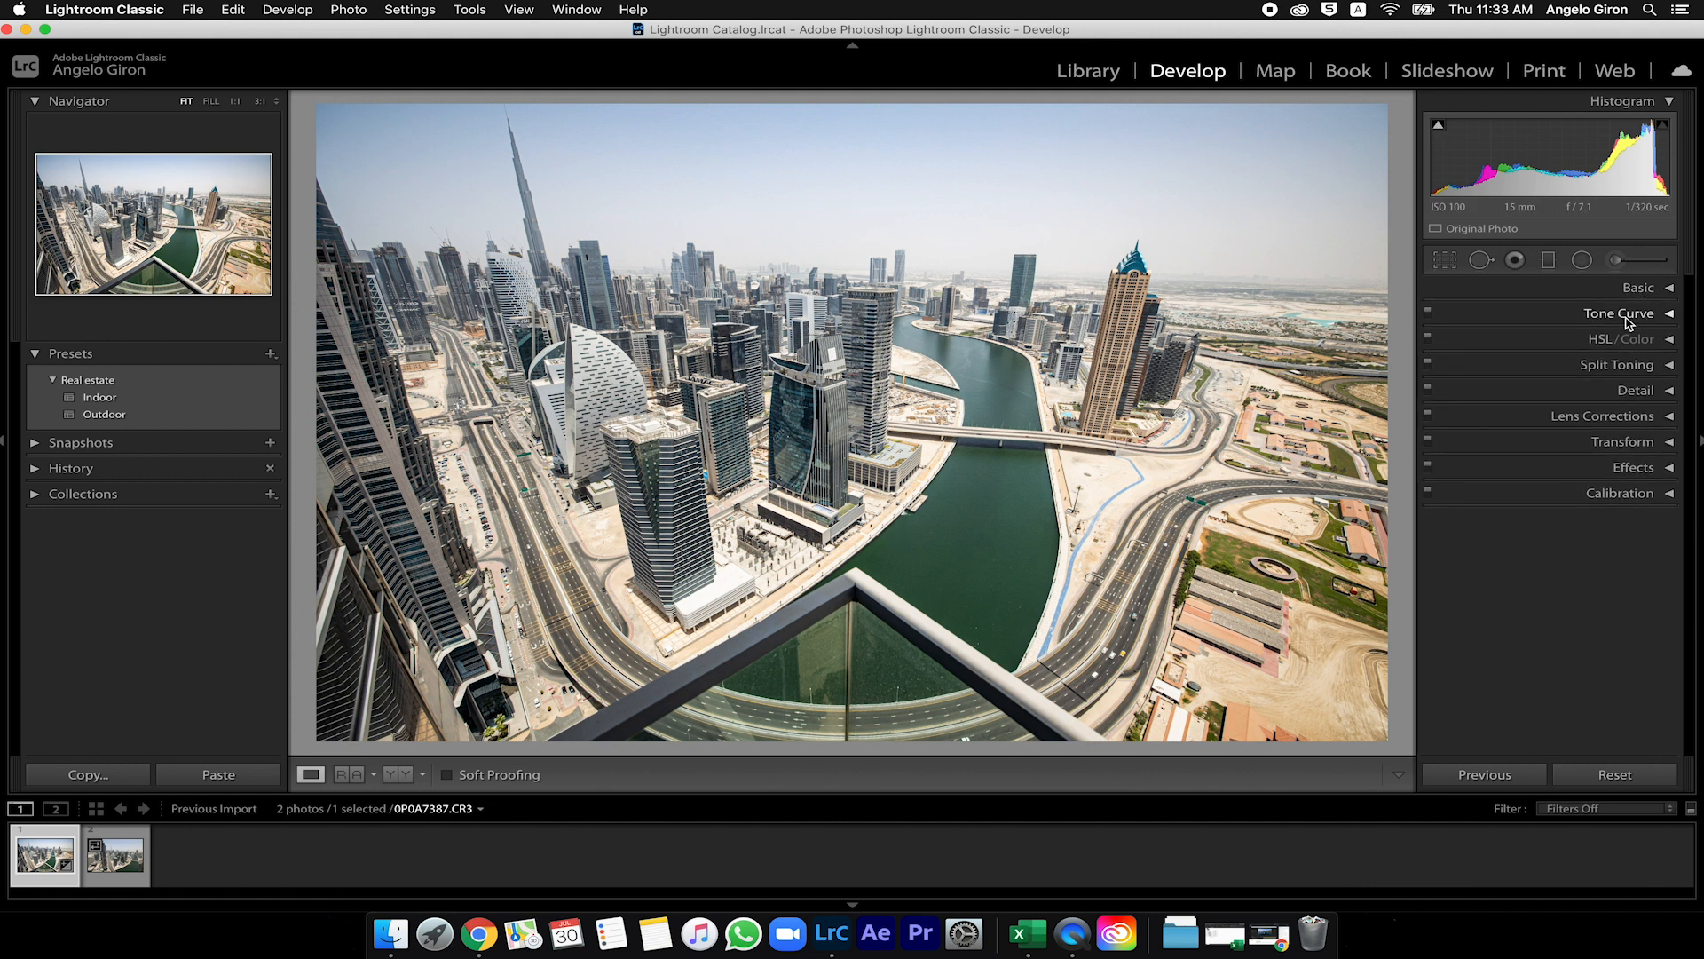
# - Try tone curve regions at highlights +49, lights -63, darks -81 and shadows -42, and reset all four to zero
pyautogui.click(1624, 316)
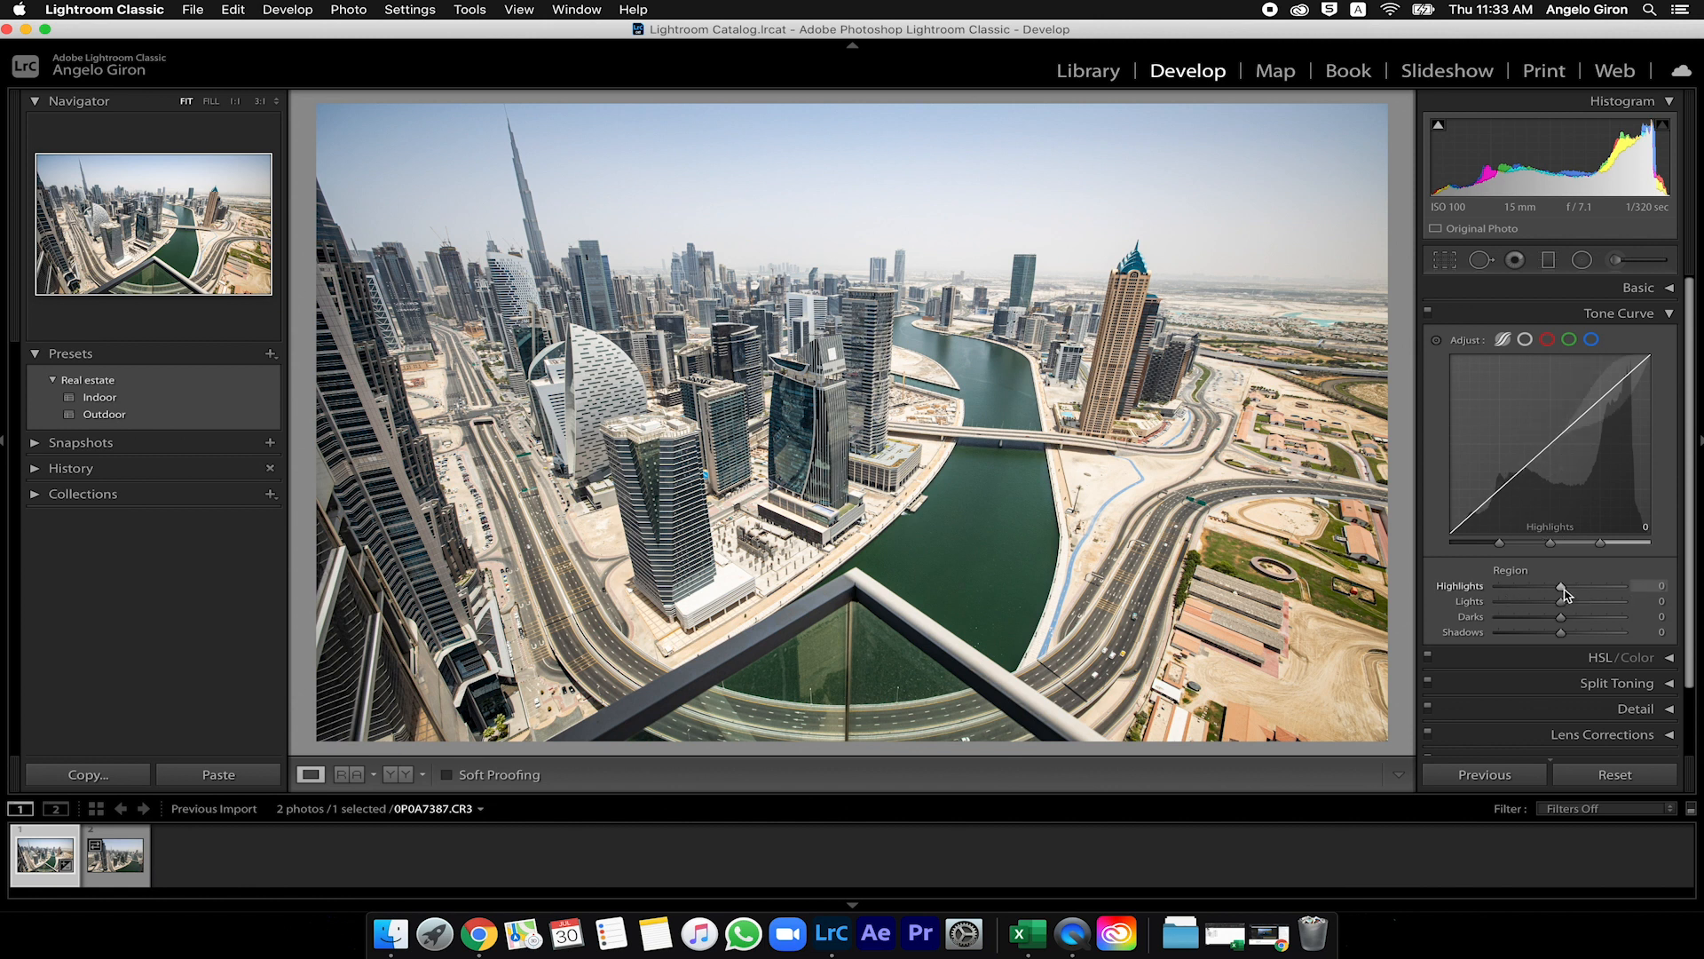
pyautogui.moveTo(1563, 593); pyautogui.dragTo(1533, 636)
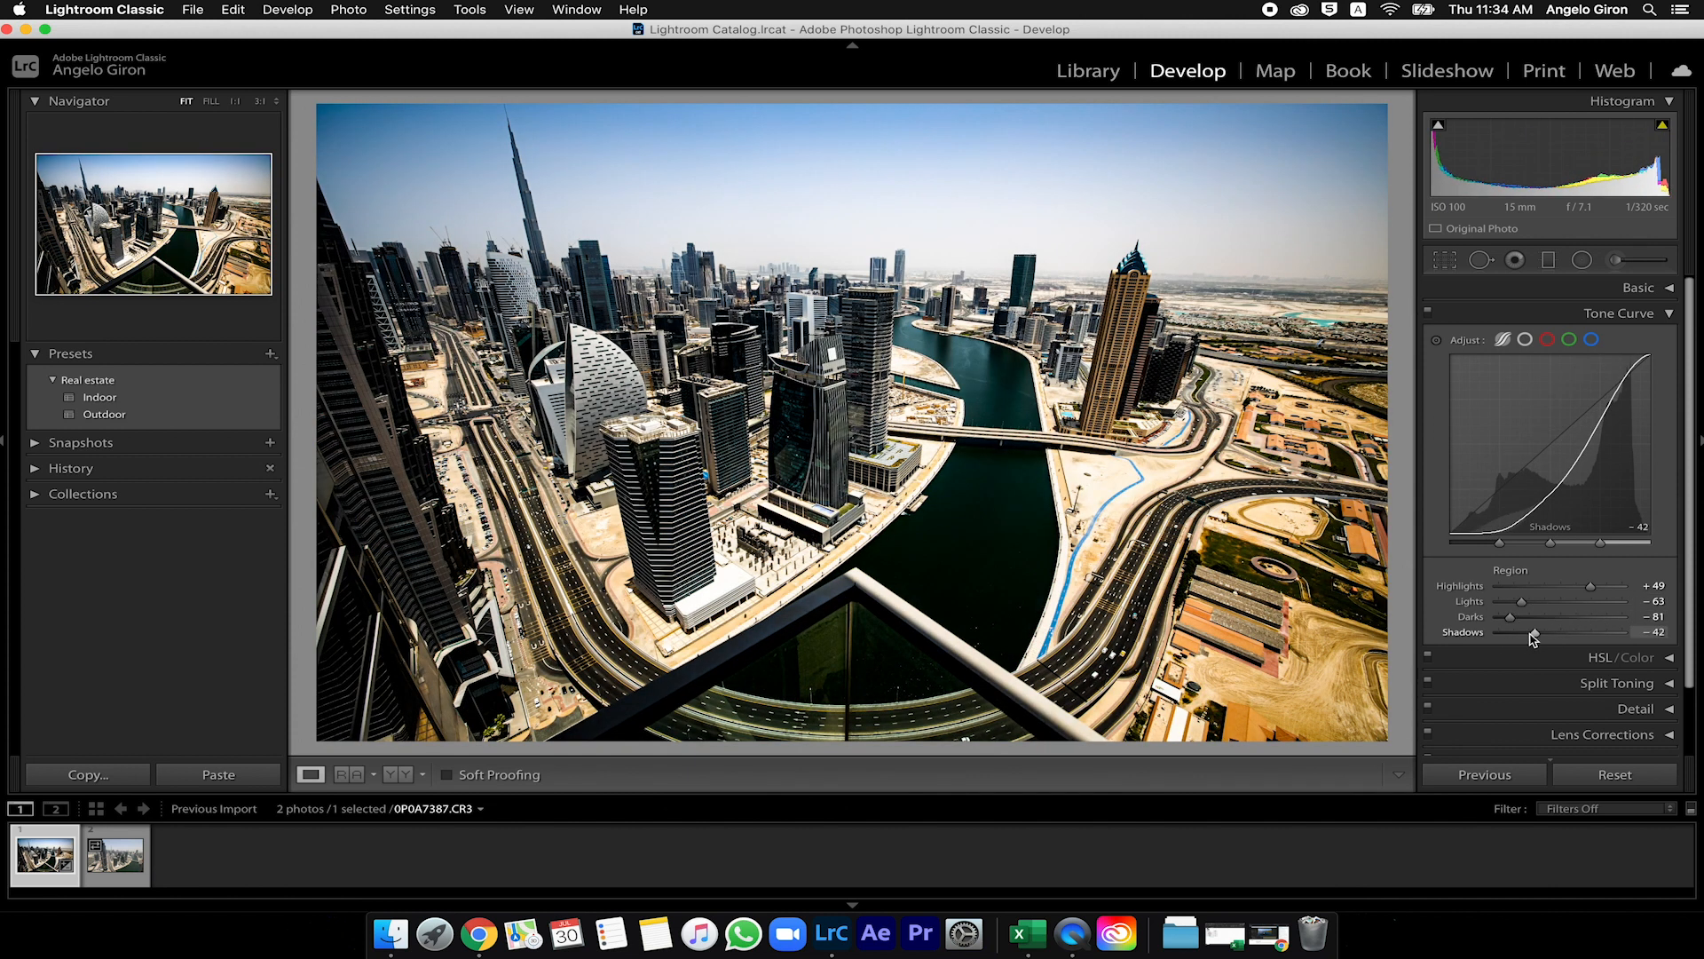
pyautogui.doubleClick(1535, 632)
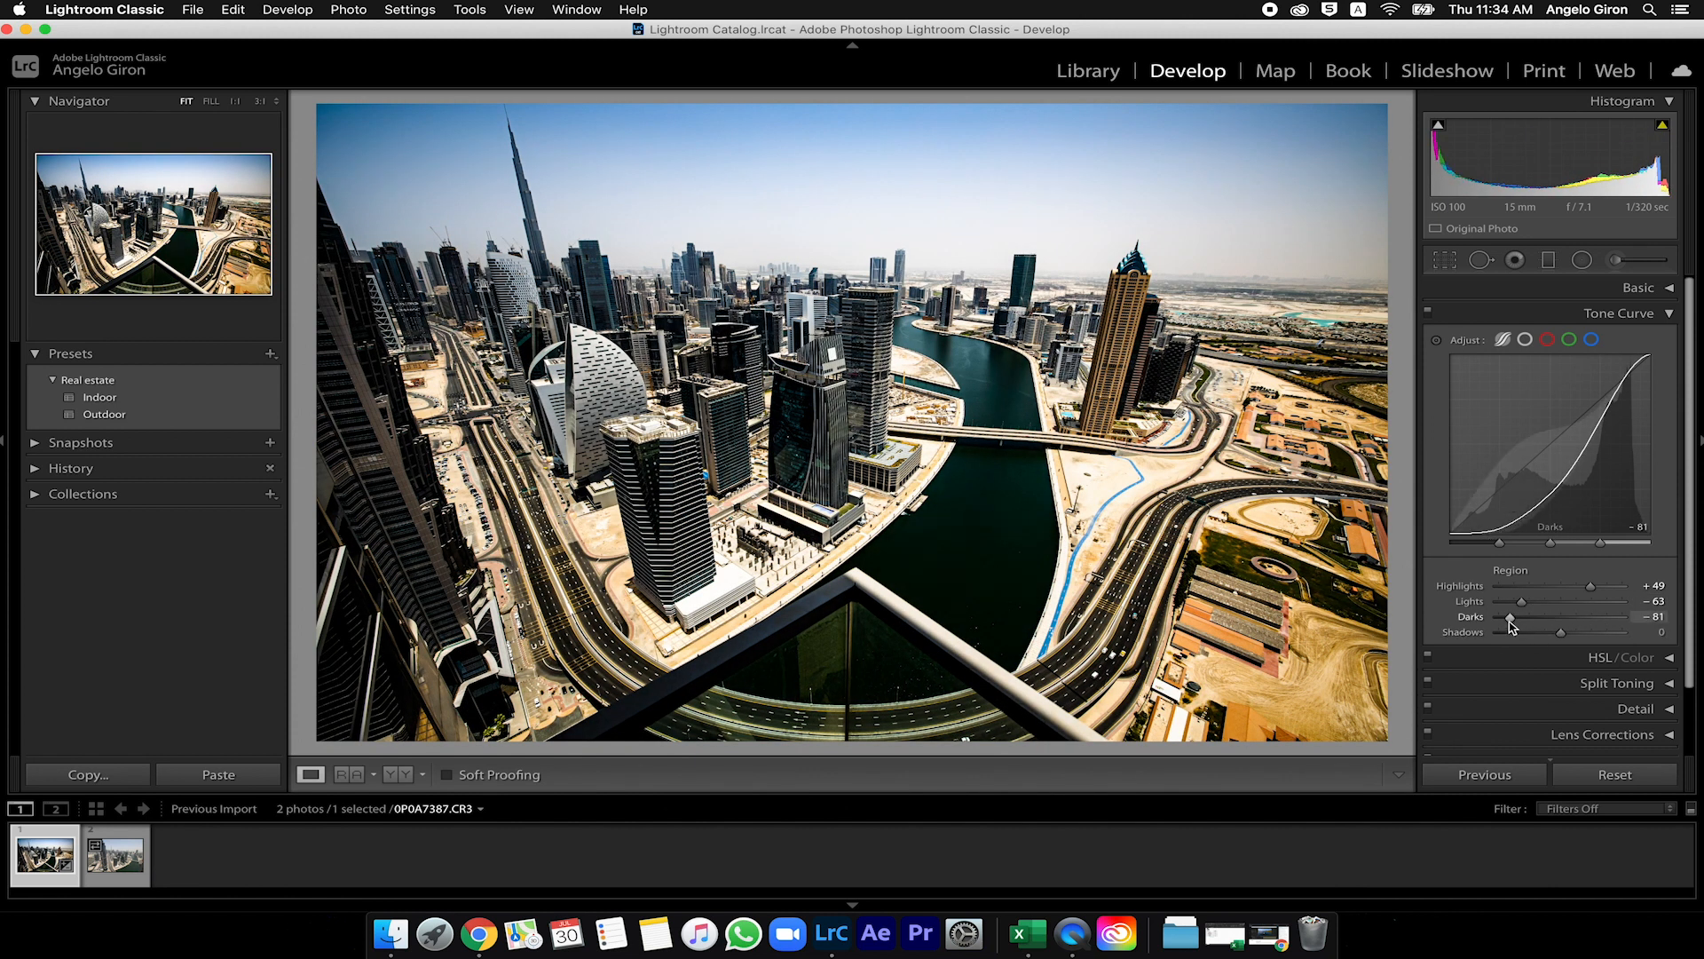
pyautogui.doubleClick(1510, 617)
pyautogui.doubleClick(1521, 602)
pyautogui.doubleClick(1590, 586)
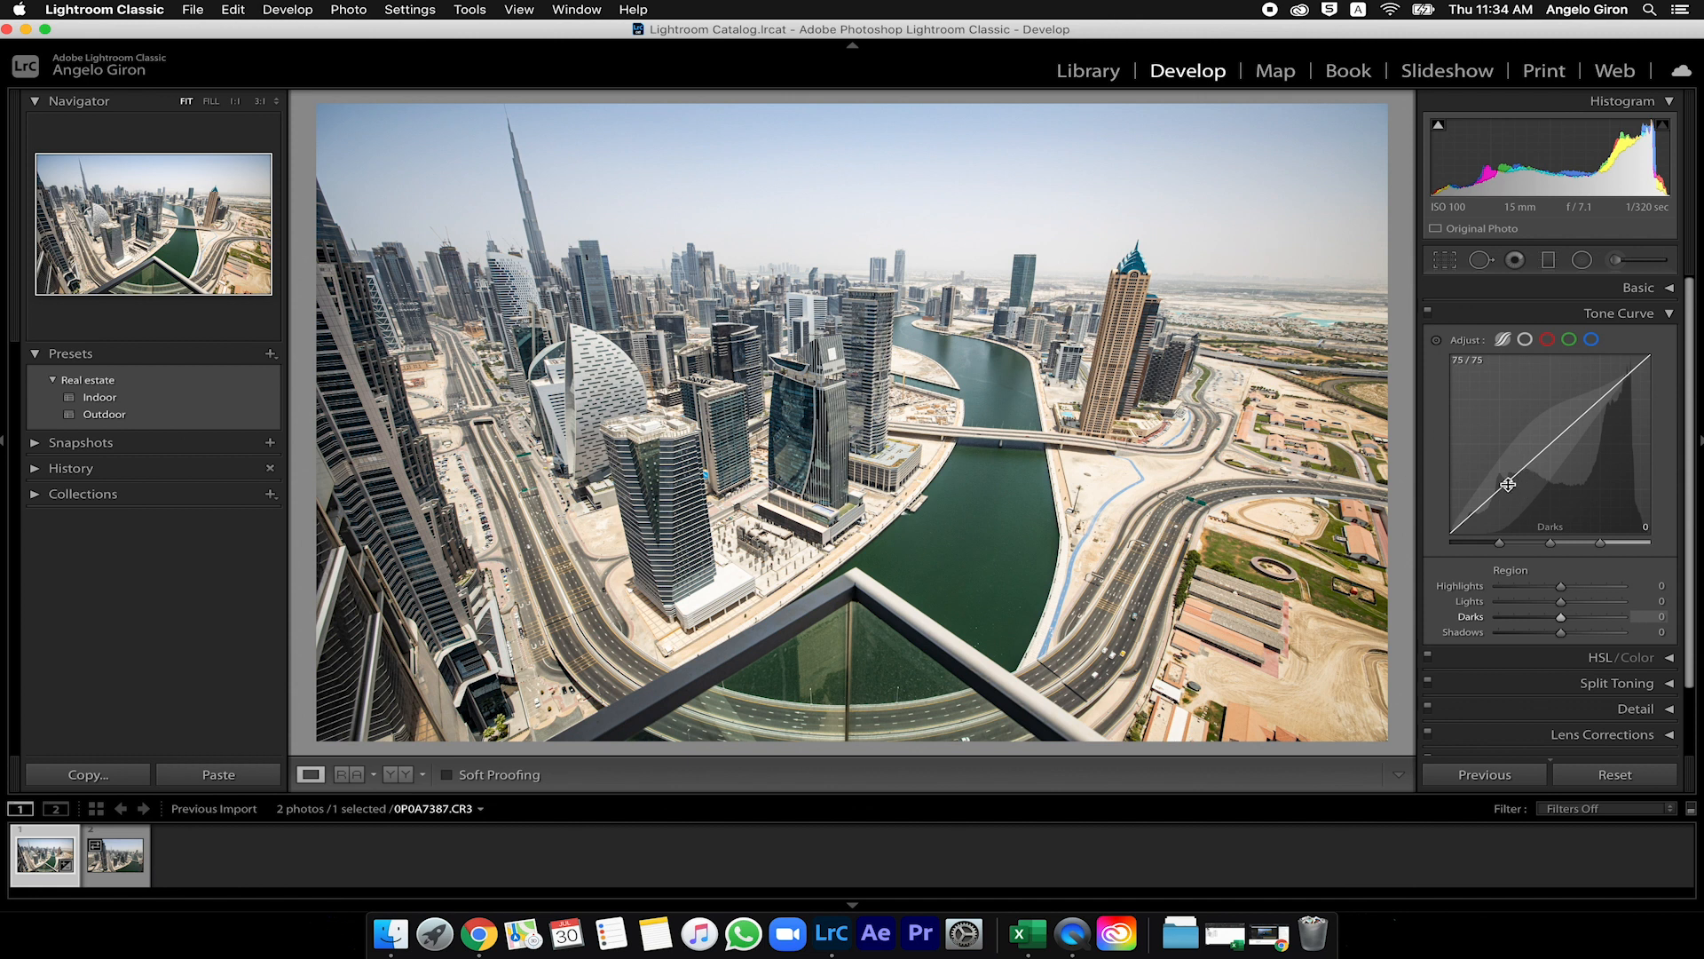
# - Shape a gentle S-curve directly on the tone curve graph with lights at +14 and darks at -15
pyautogui.moveTo(1508, 484); pyautogui.dragTo(1509, 486)
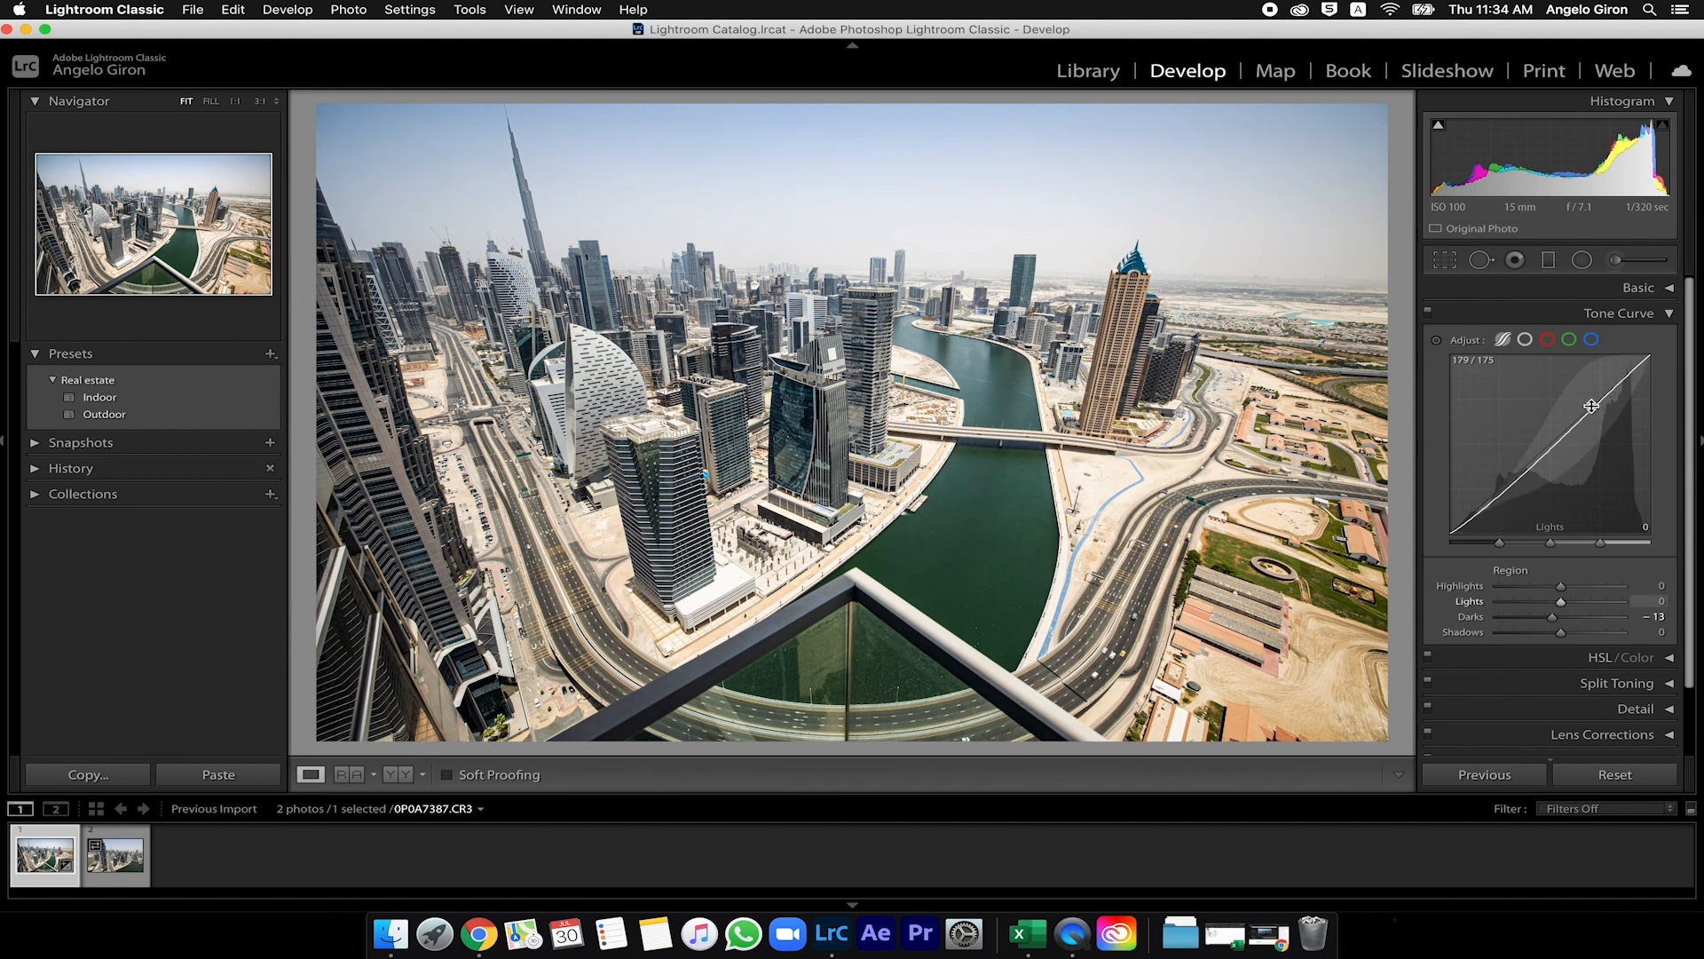
pyautogui.moveTo(1592, 408); pyautogui.dragTo(1583, 401)
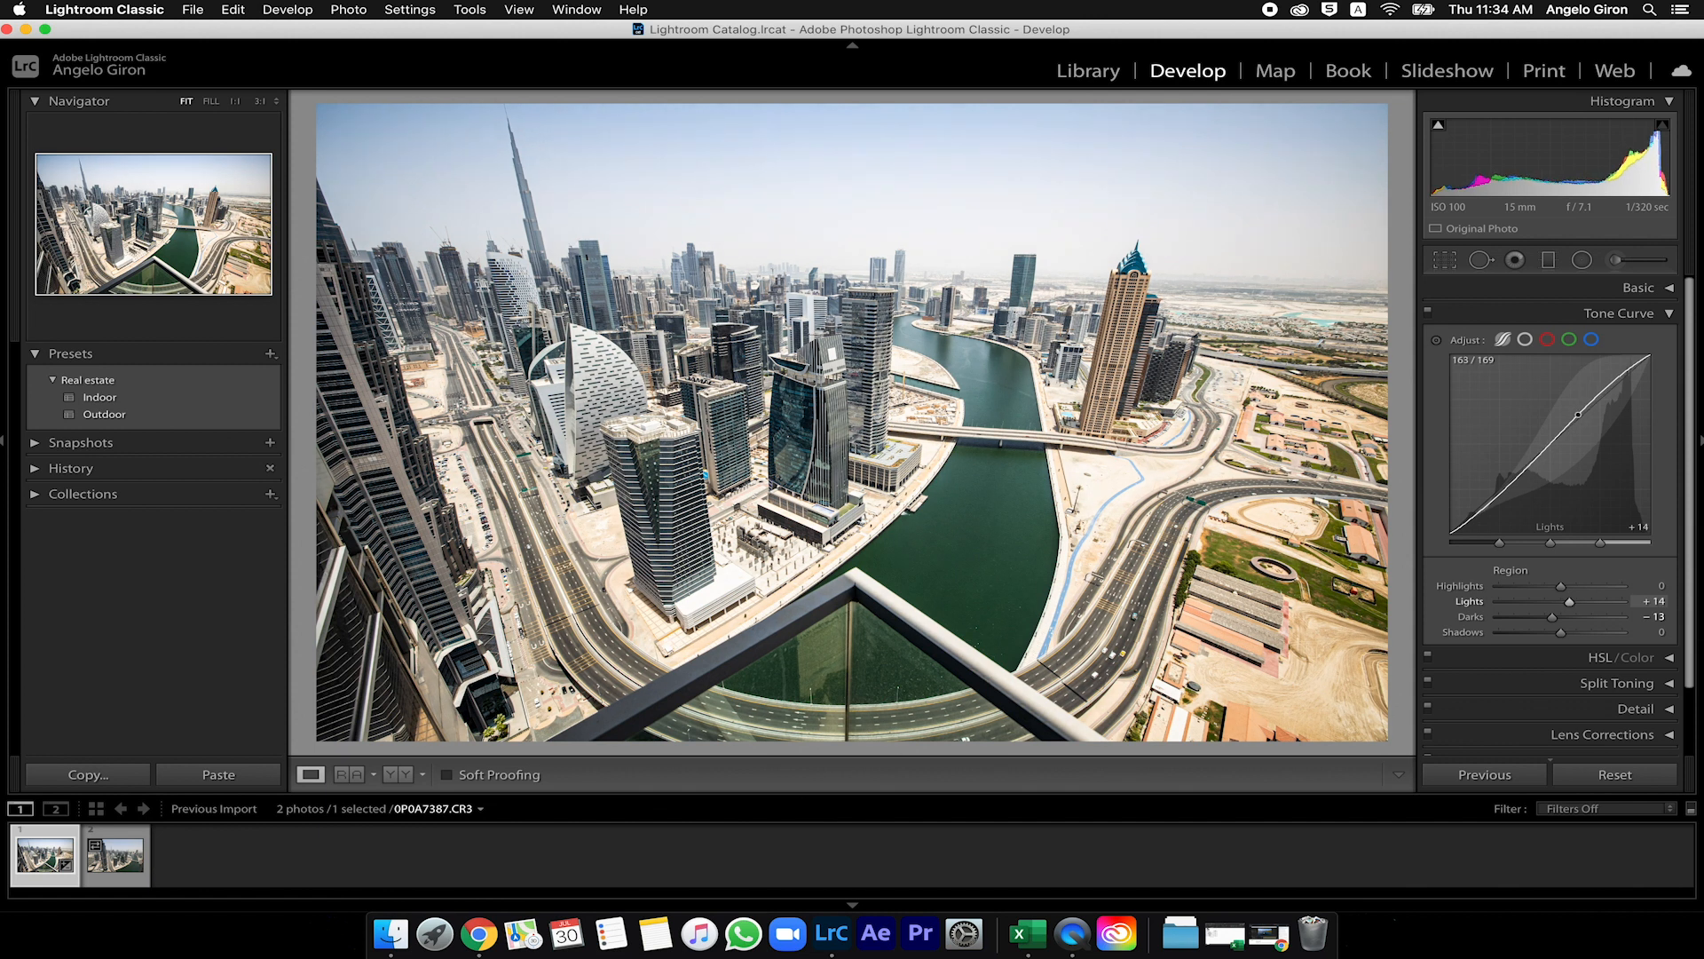
pyautogui.moveTo(1517, 474); pyautogui.dragTo(1518, 478)
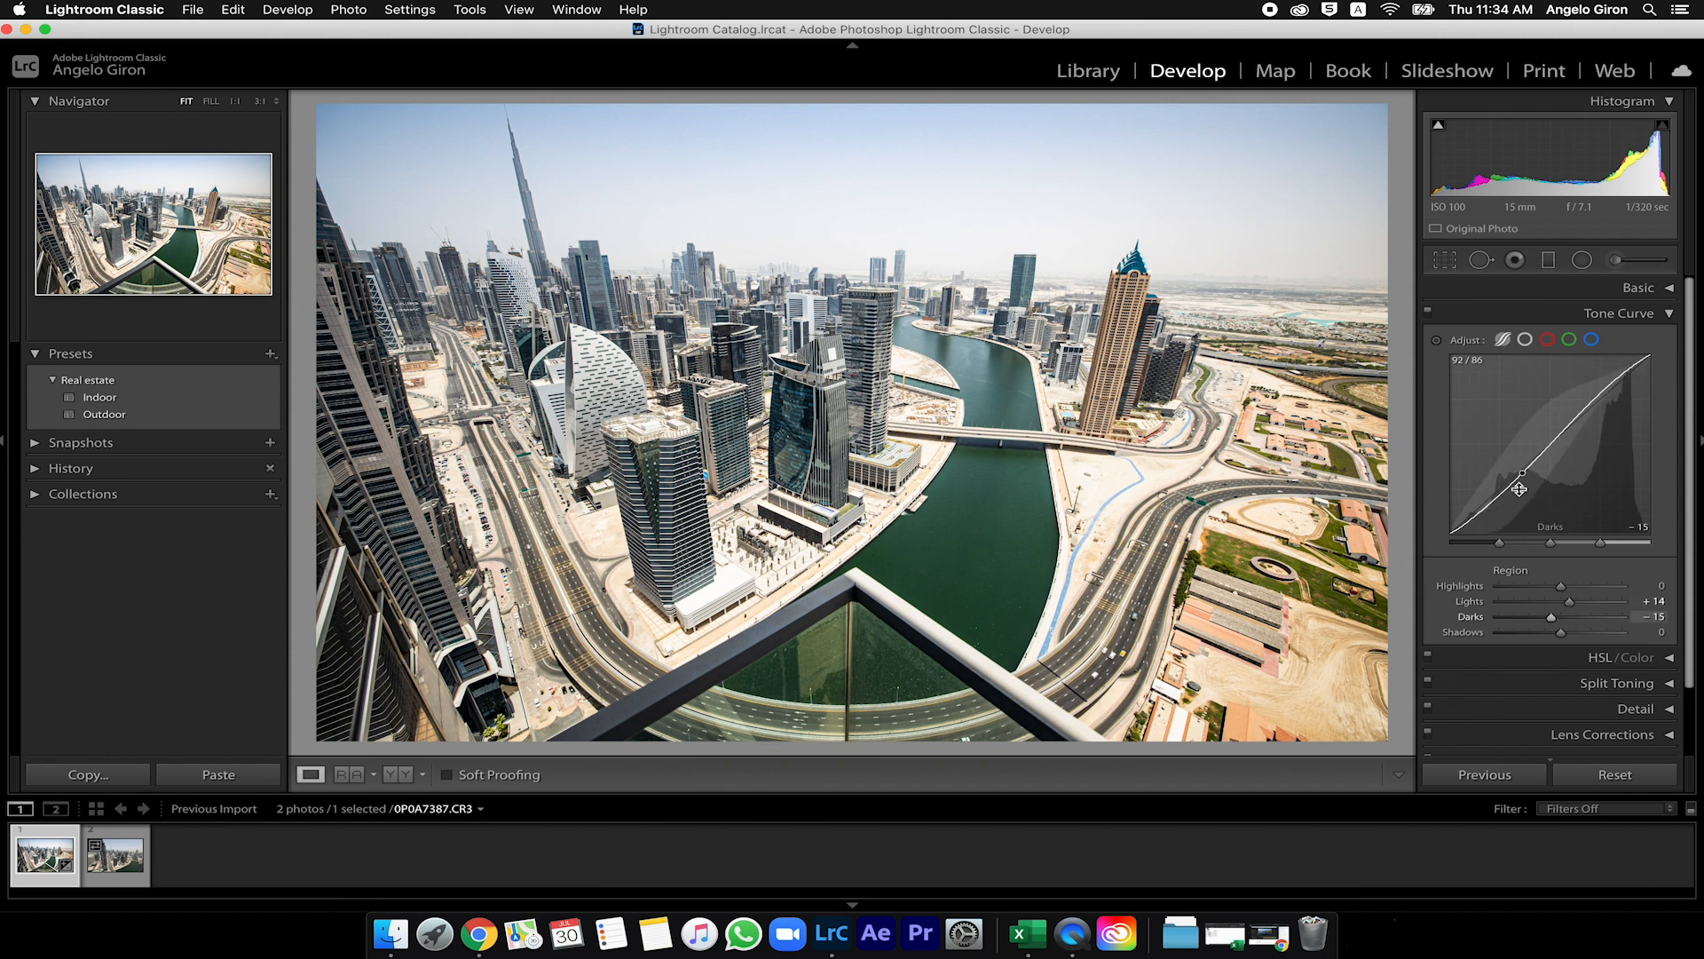
# - Try a flatter tone curve with darks raised to +44 and lights lowered to -34, and reset the curve to a straight line
pyautogui.moveTo(1508, 477); pyautogui.dragTo(1508, 449)
pyautogui.moveTo(1583, 392); pyautogui.dragTo(1584, 415)
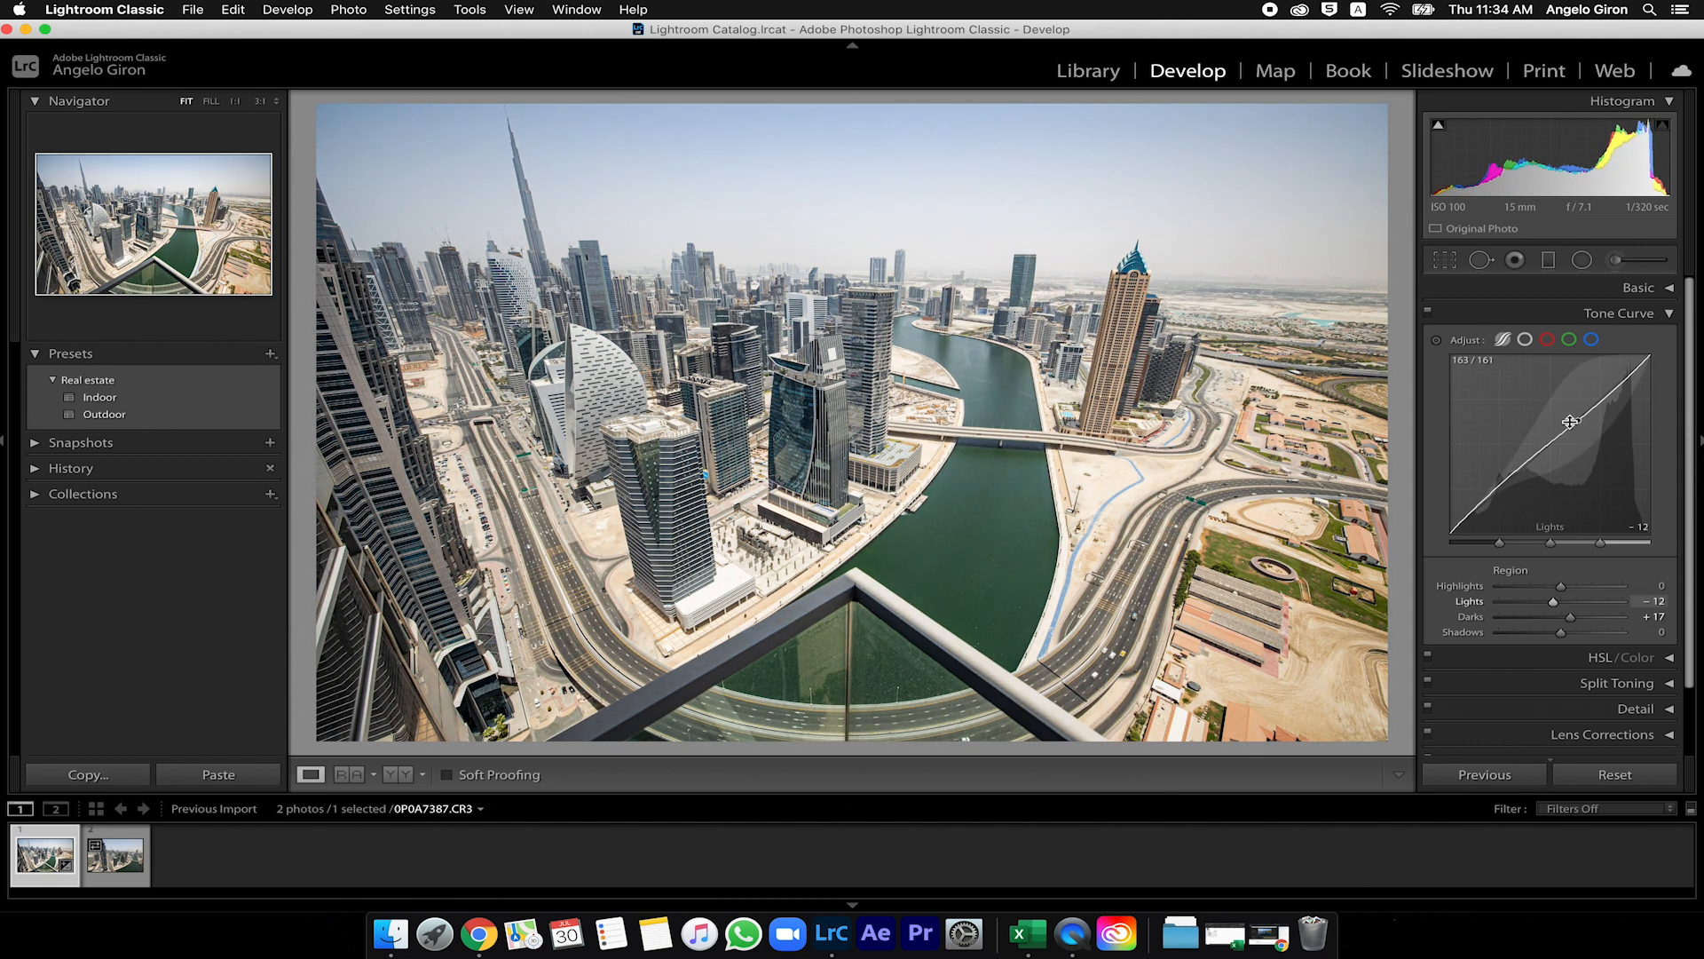
pyautogui.moveTo(1500, 492); pyautogui.dragTo(1500, 482)
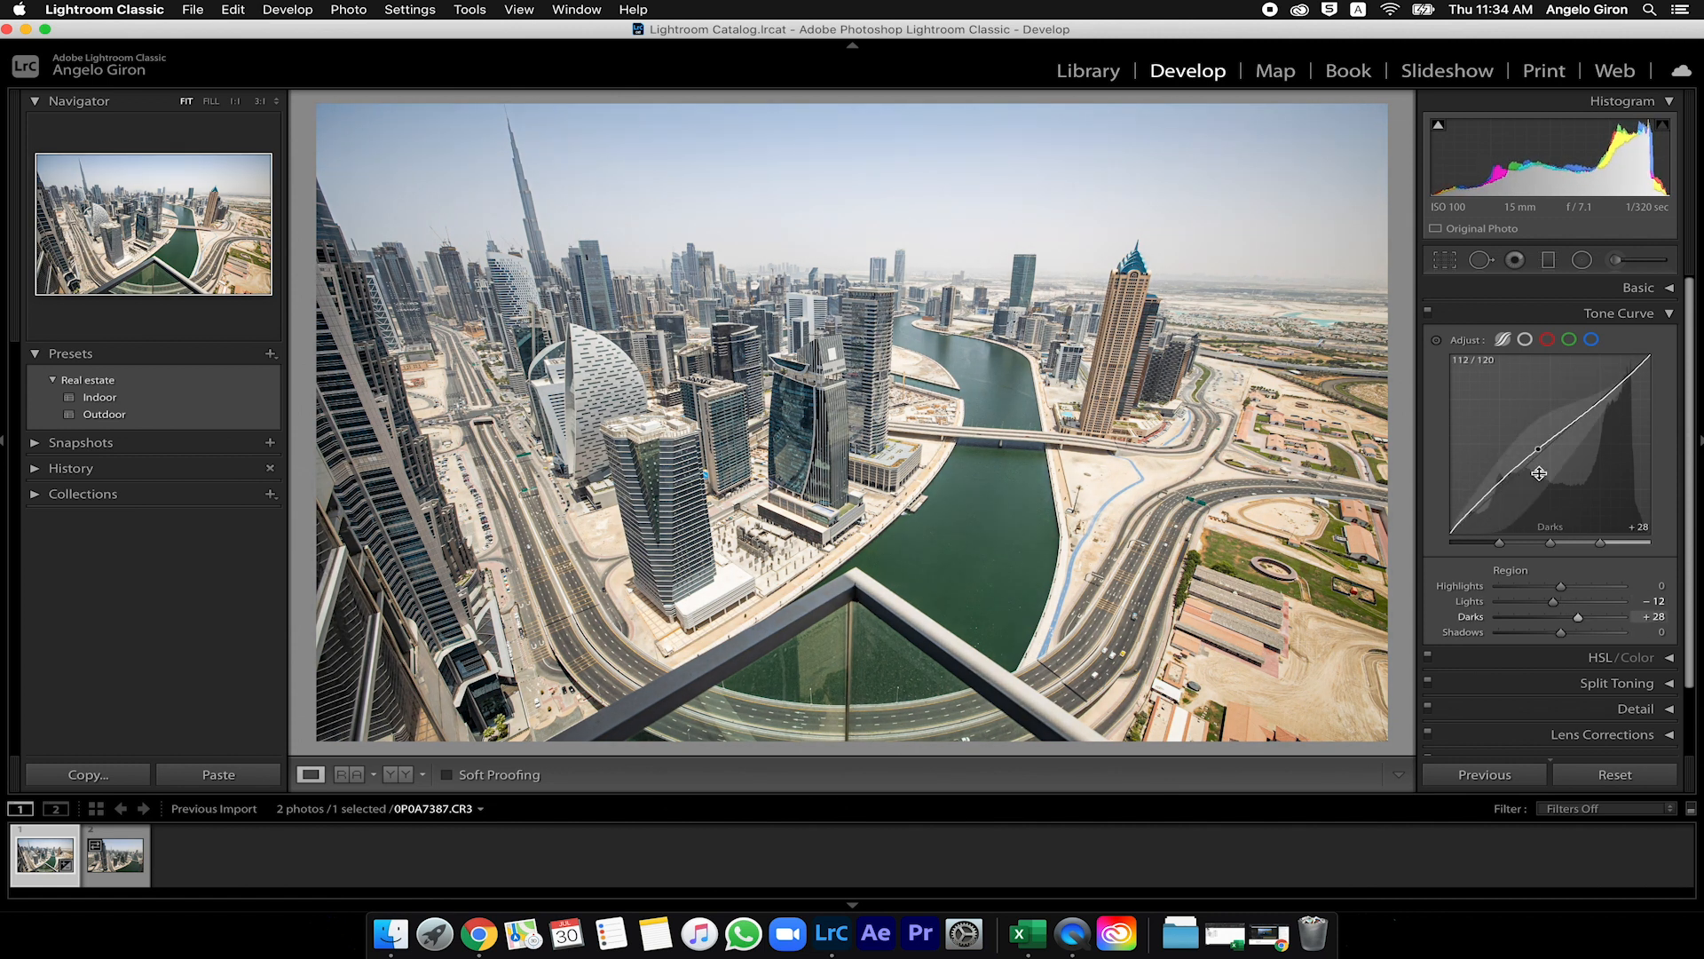
pyautogui.moveTo(1571, 413); pyautogui.dragTo(1570, 422)
pyautogui.moveTo(1499, 482); pyautogui.dragTo(1500, 475)
pyautogui.moveTo(1571, 422); pyautogui.dragTo(1571, 428)
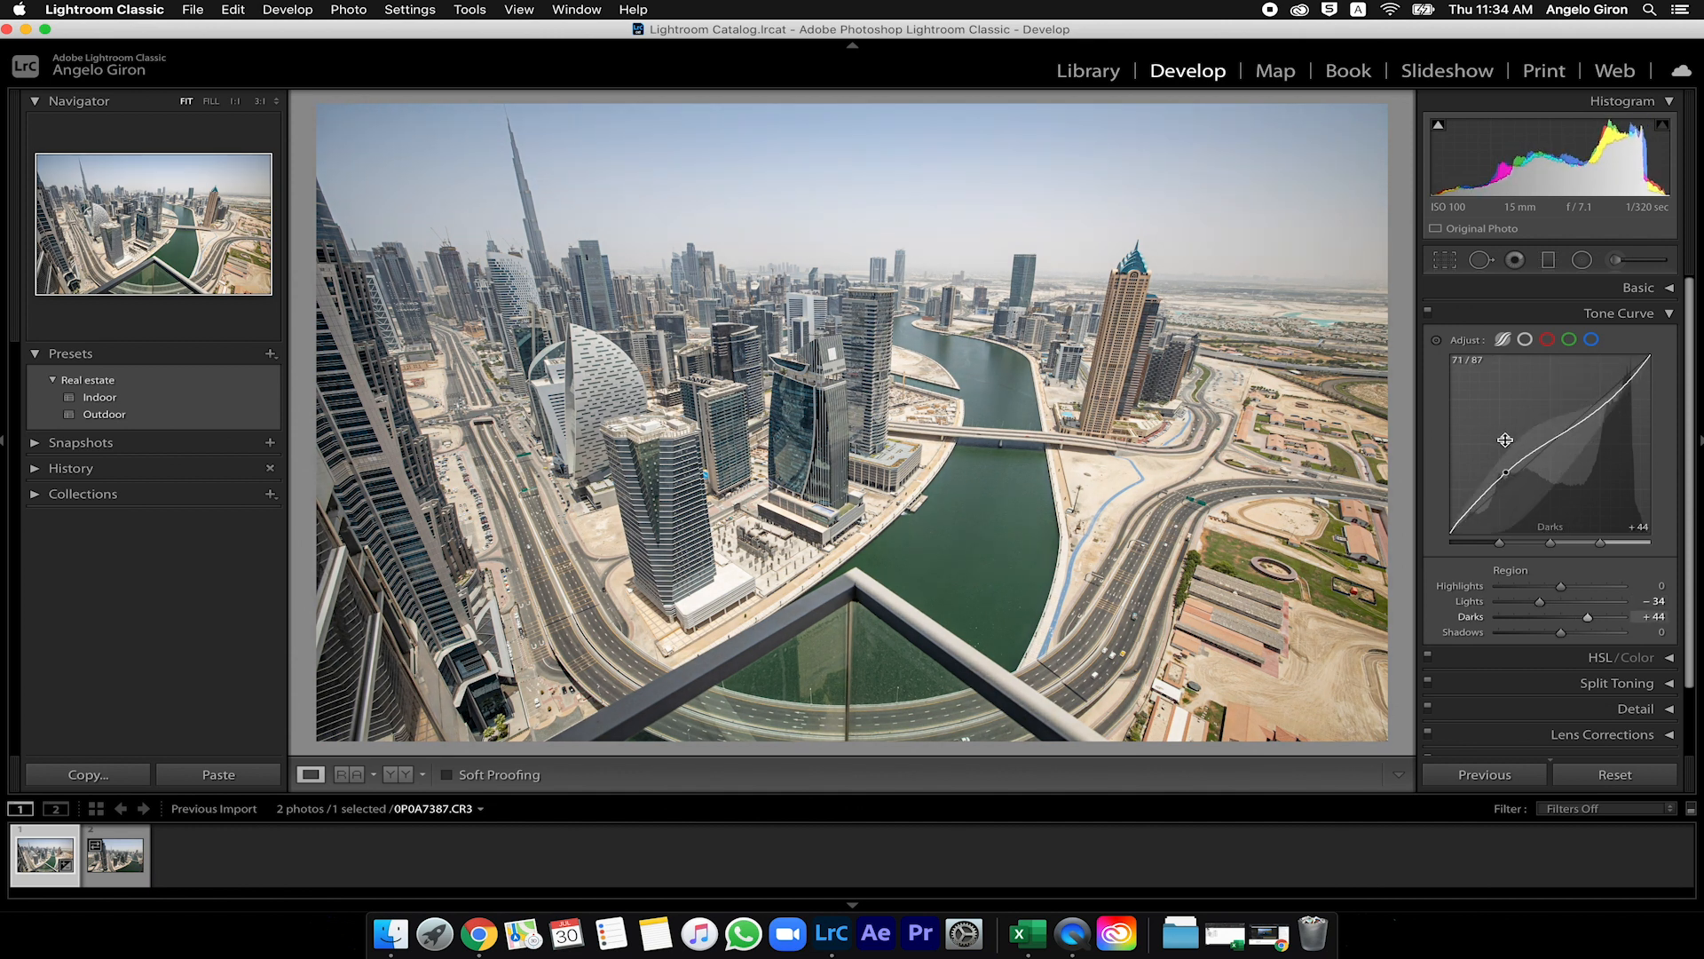
pyautogui.moveTo(1505, 439); pyautogui.dragTo(1505, 486)
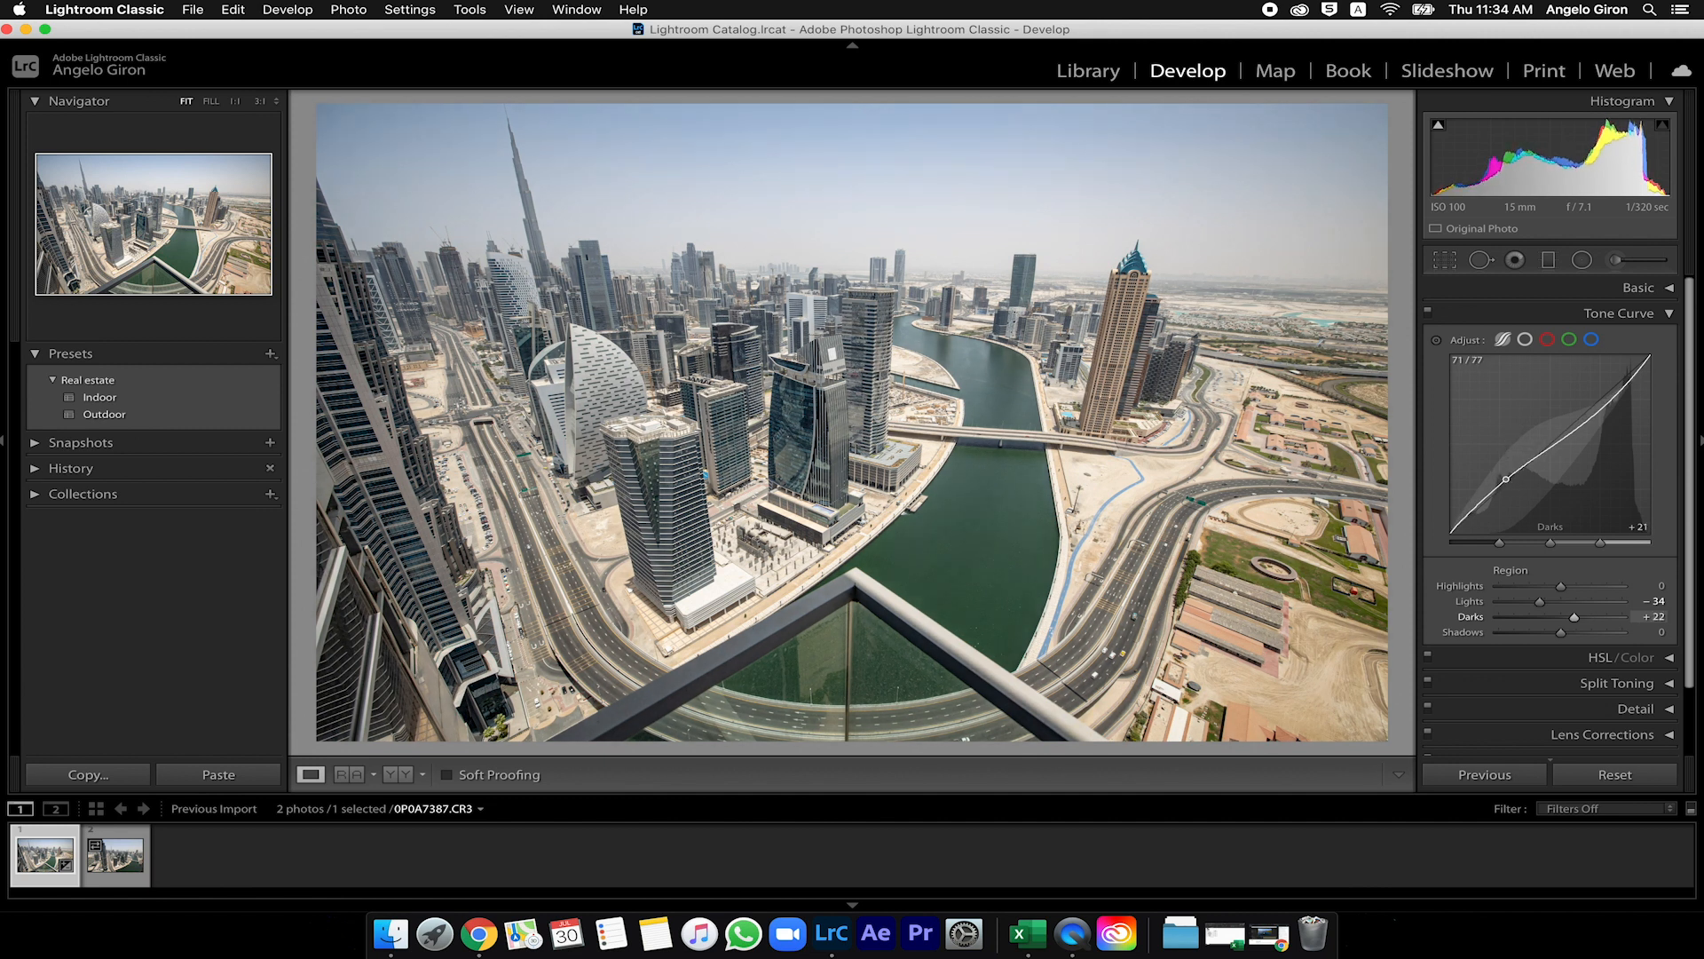
pyautogui.doubleClick(1551, 606)
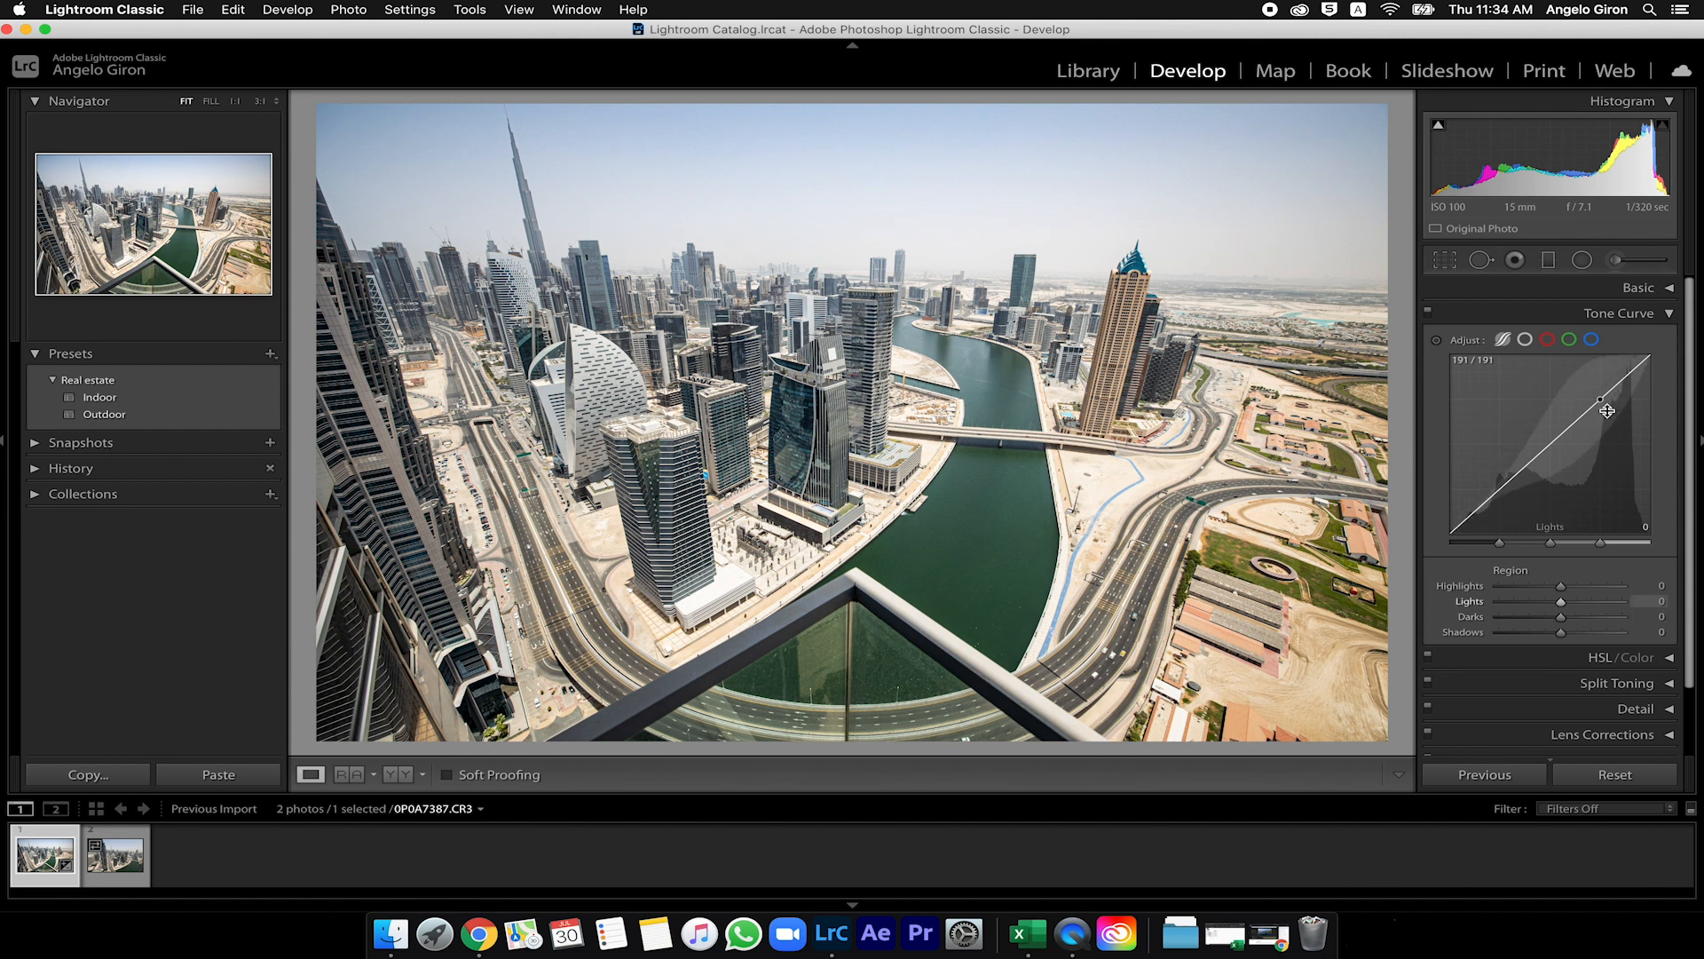
pyautogui.click(1671, 315)
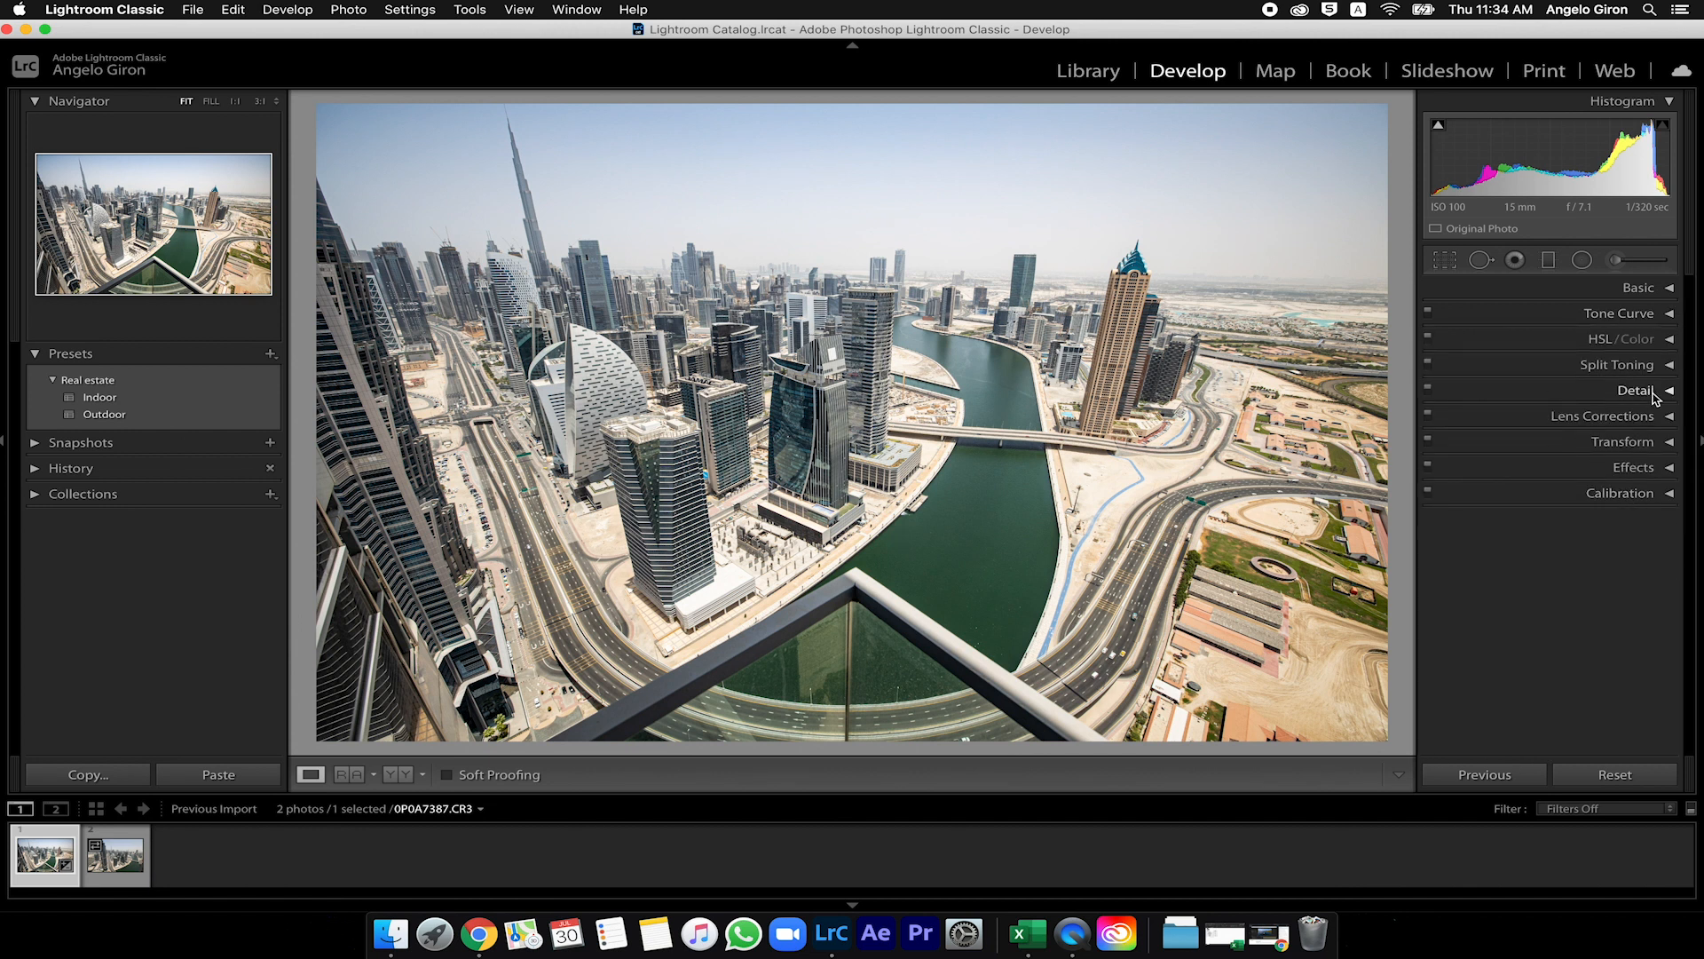
# - Try shifting the green saturation, hue and luminance in the HSL adjustments, and reset them to zero
pyautogui.click(1671, 340)
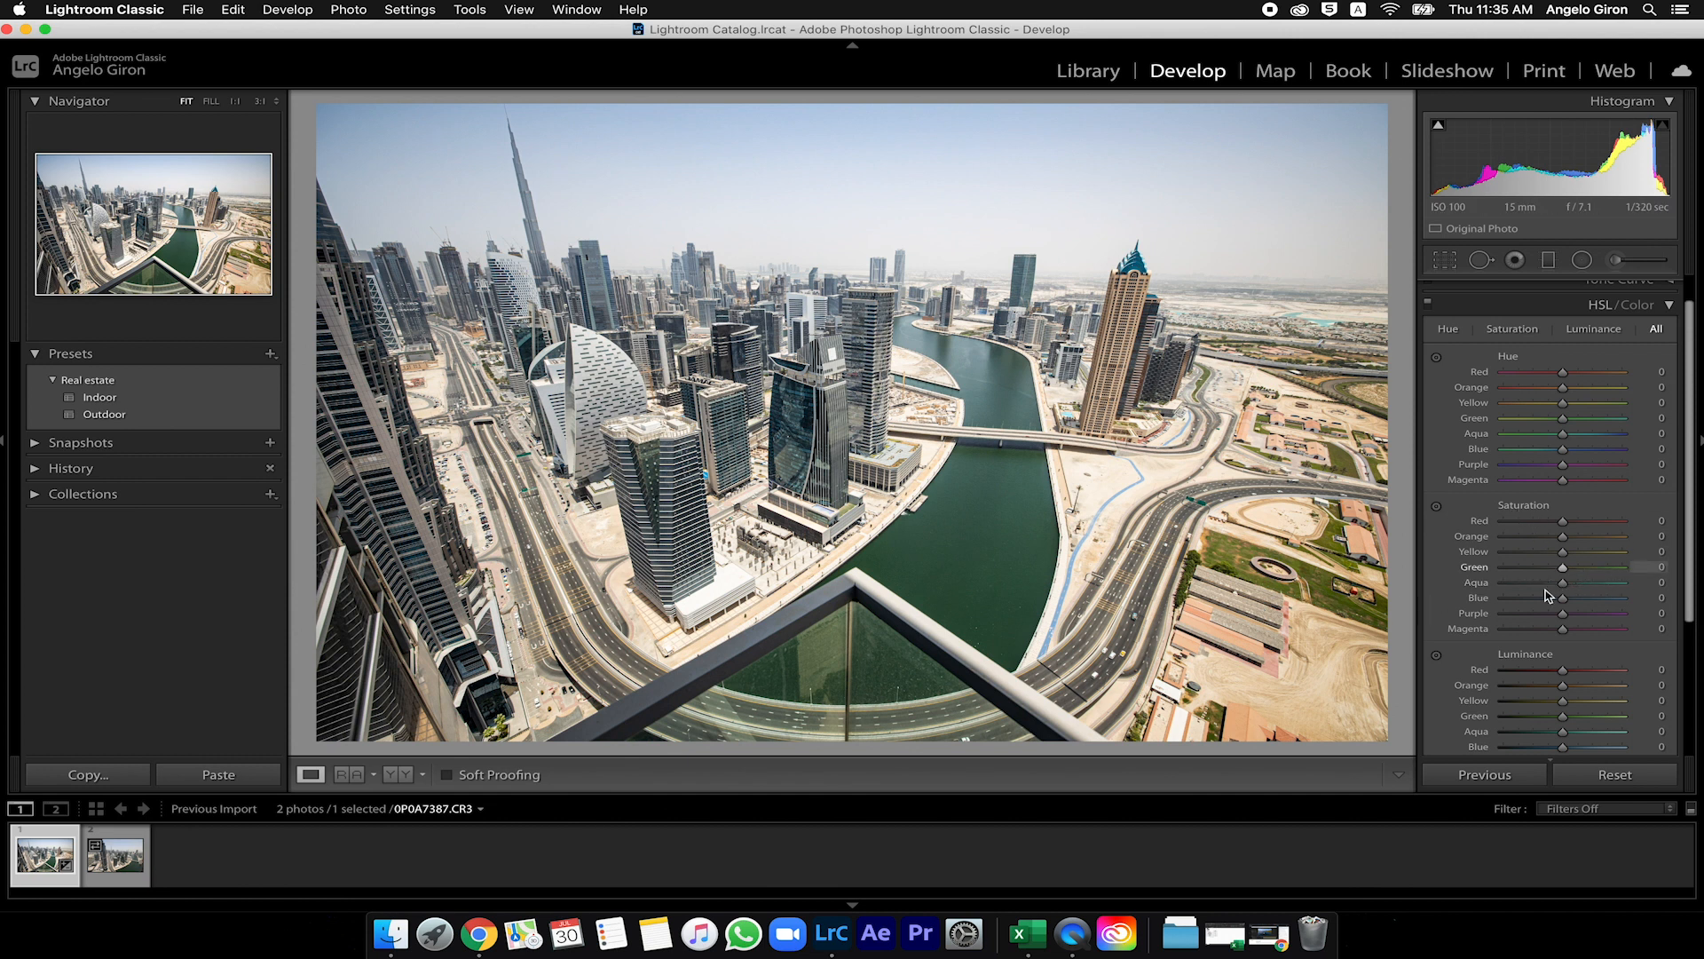
pyautogui.moveTo(1563, 567); pyautogui.dragTo(1663, 575)
pyautogui.moveTo(1563, 420); pyautogui.dragTo(1618, 433)
pyautogui.doubleClick(1613, 423)
pyautogui.scroll(-1, 1589, 612)
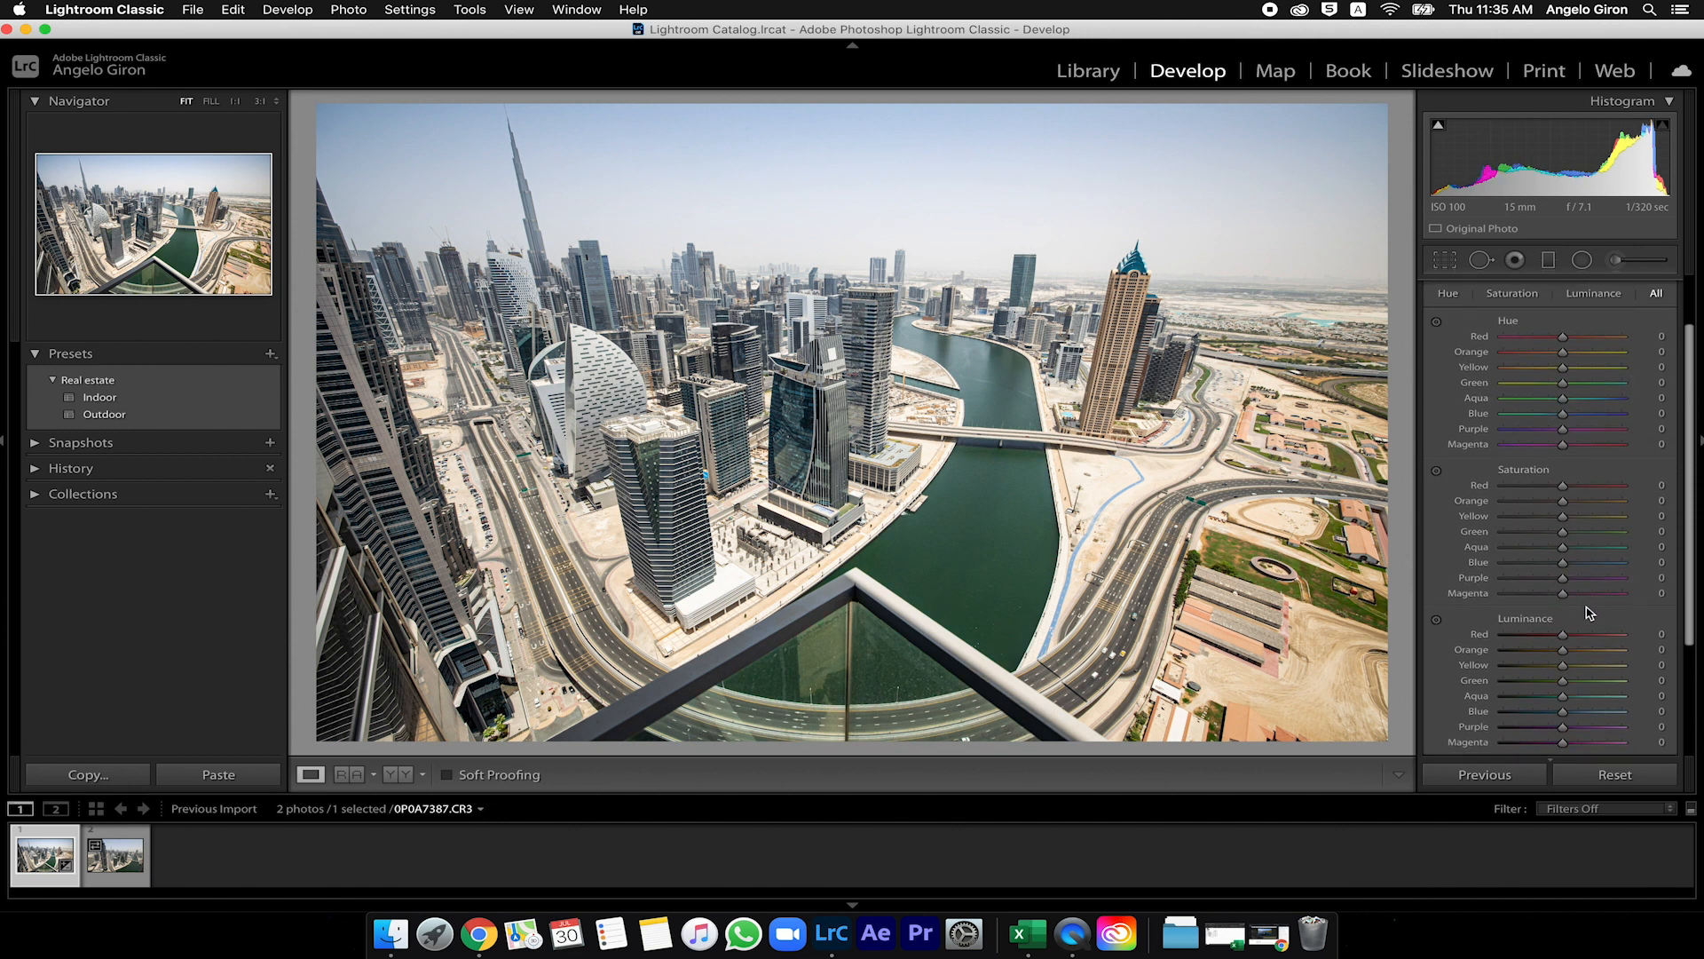
pyautogui.scroll(-1, 1589, 612)
pyautogui.moveTo(1563, 657); pyautogui.dragTo(1587, 658)
pyautogui.doubleClick(1587, 664)
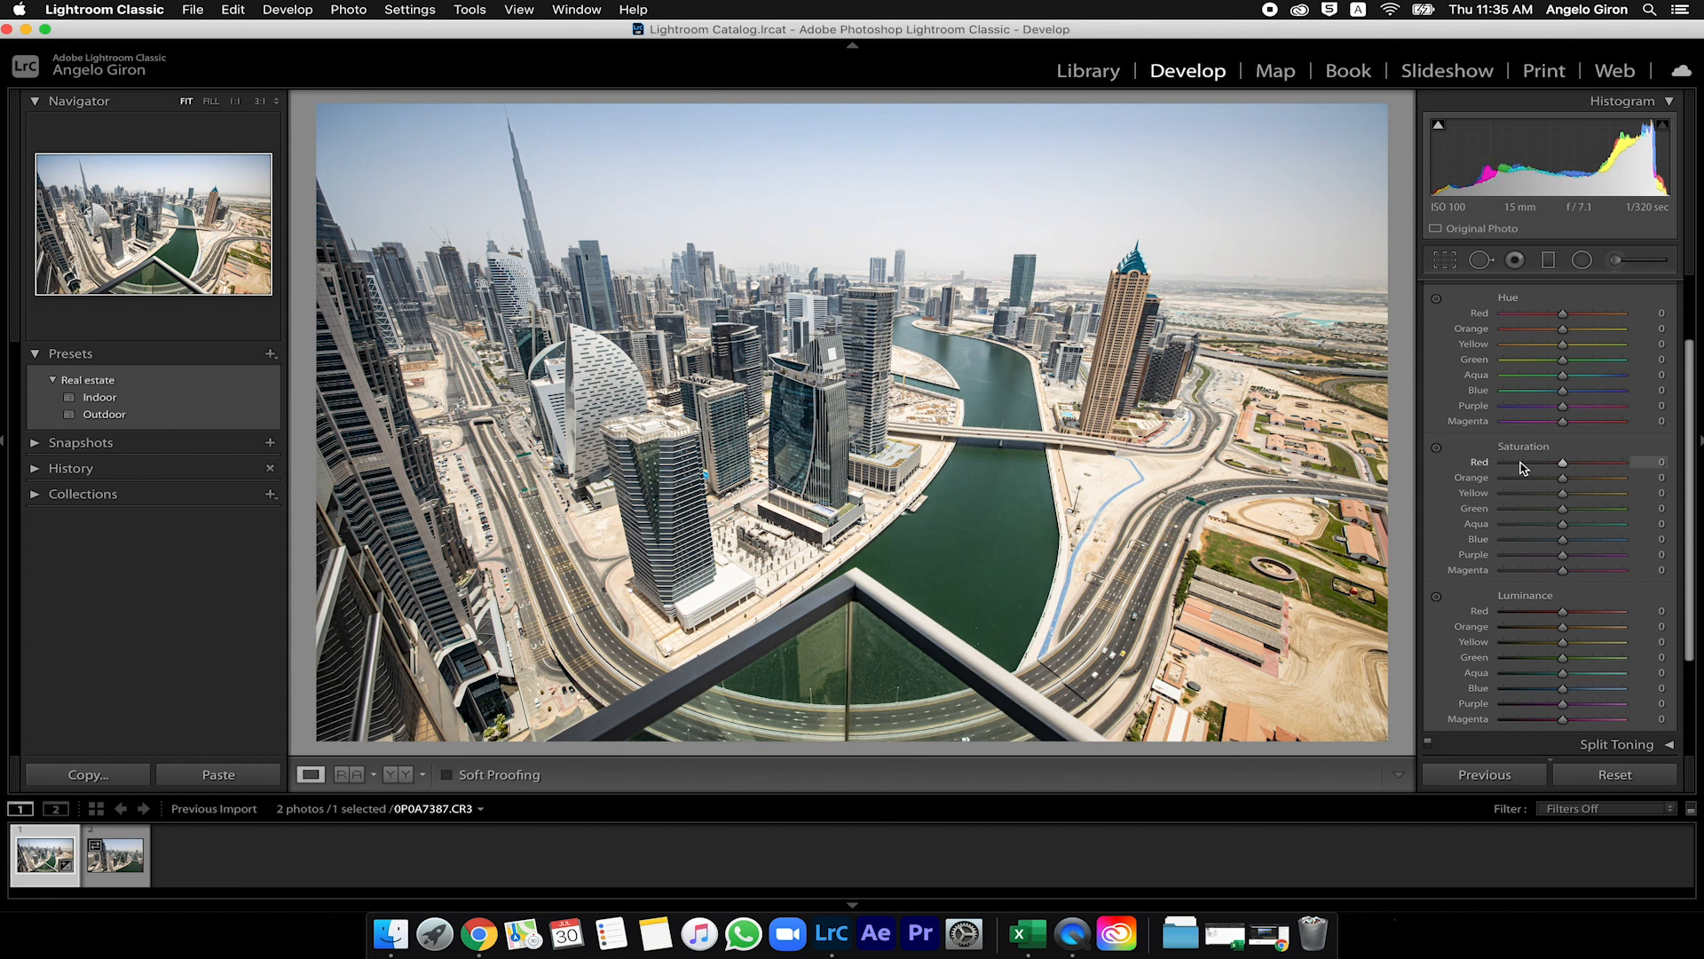
# - Try the targeted saturation adjustment on the green field, boosting yellow to +100 and green to +80, and reset both colours
pyautogui.scroll(1, 1501, 455)
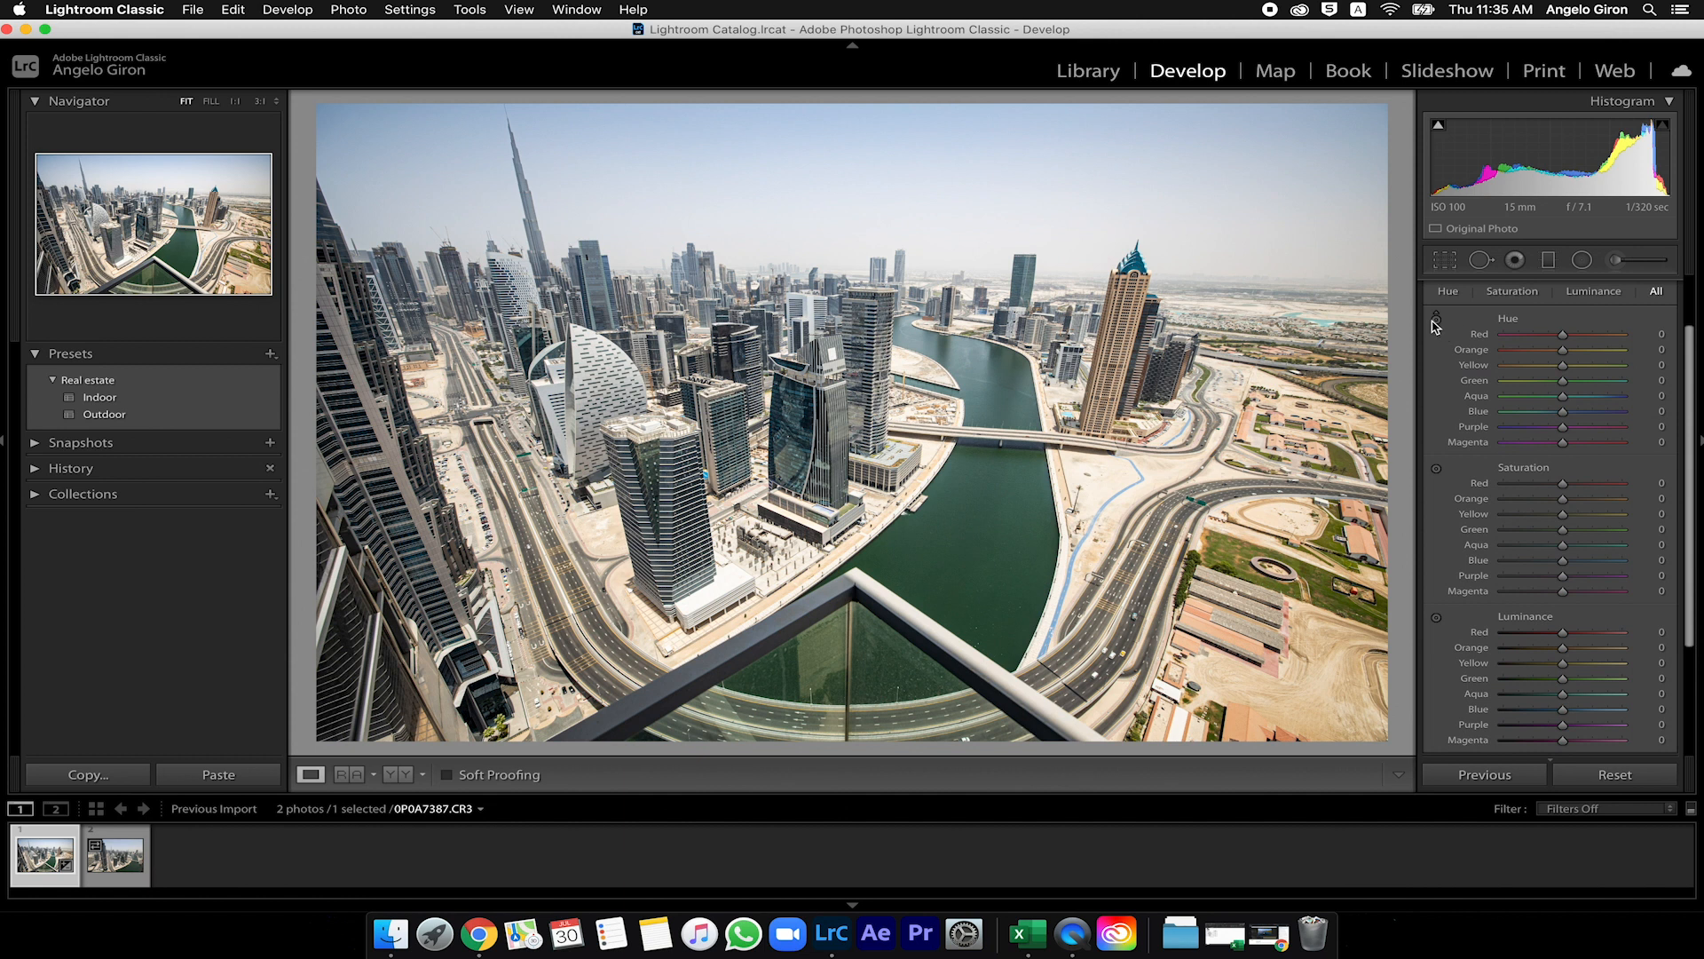
pyautogui.click(1438, 473)
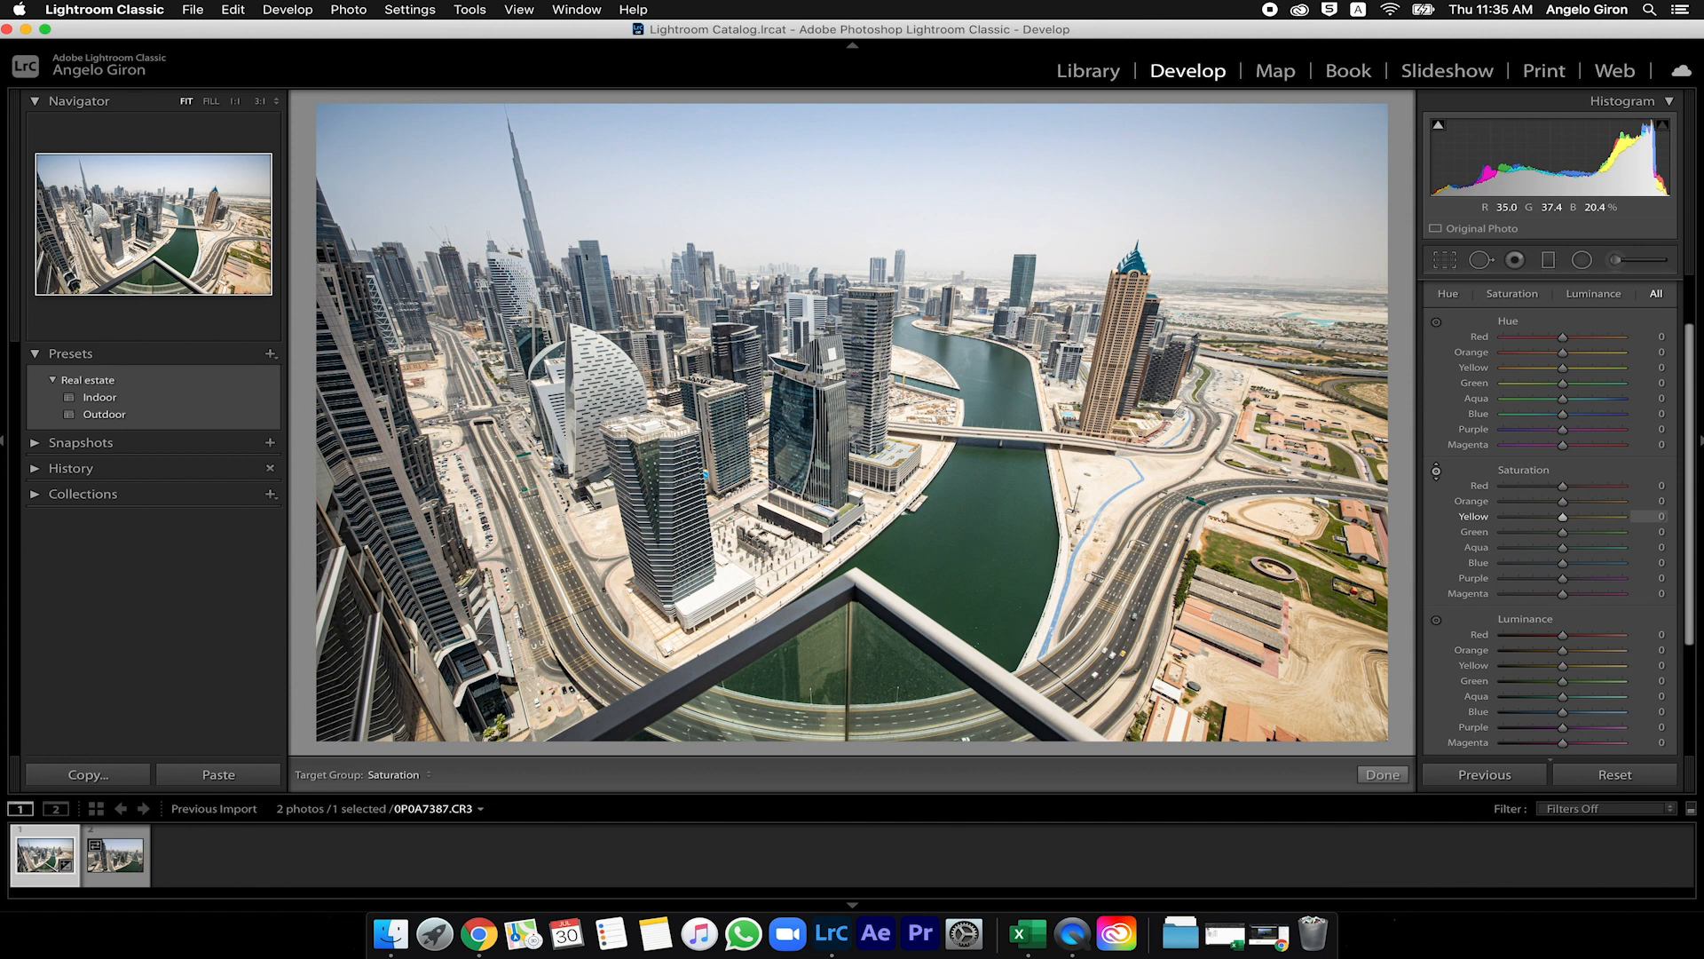
pyautogui.moveTo(1305, 577); pyautogui.dragTo(1305, 511)
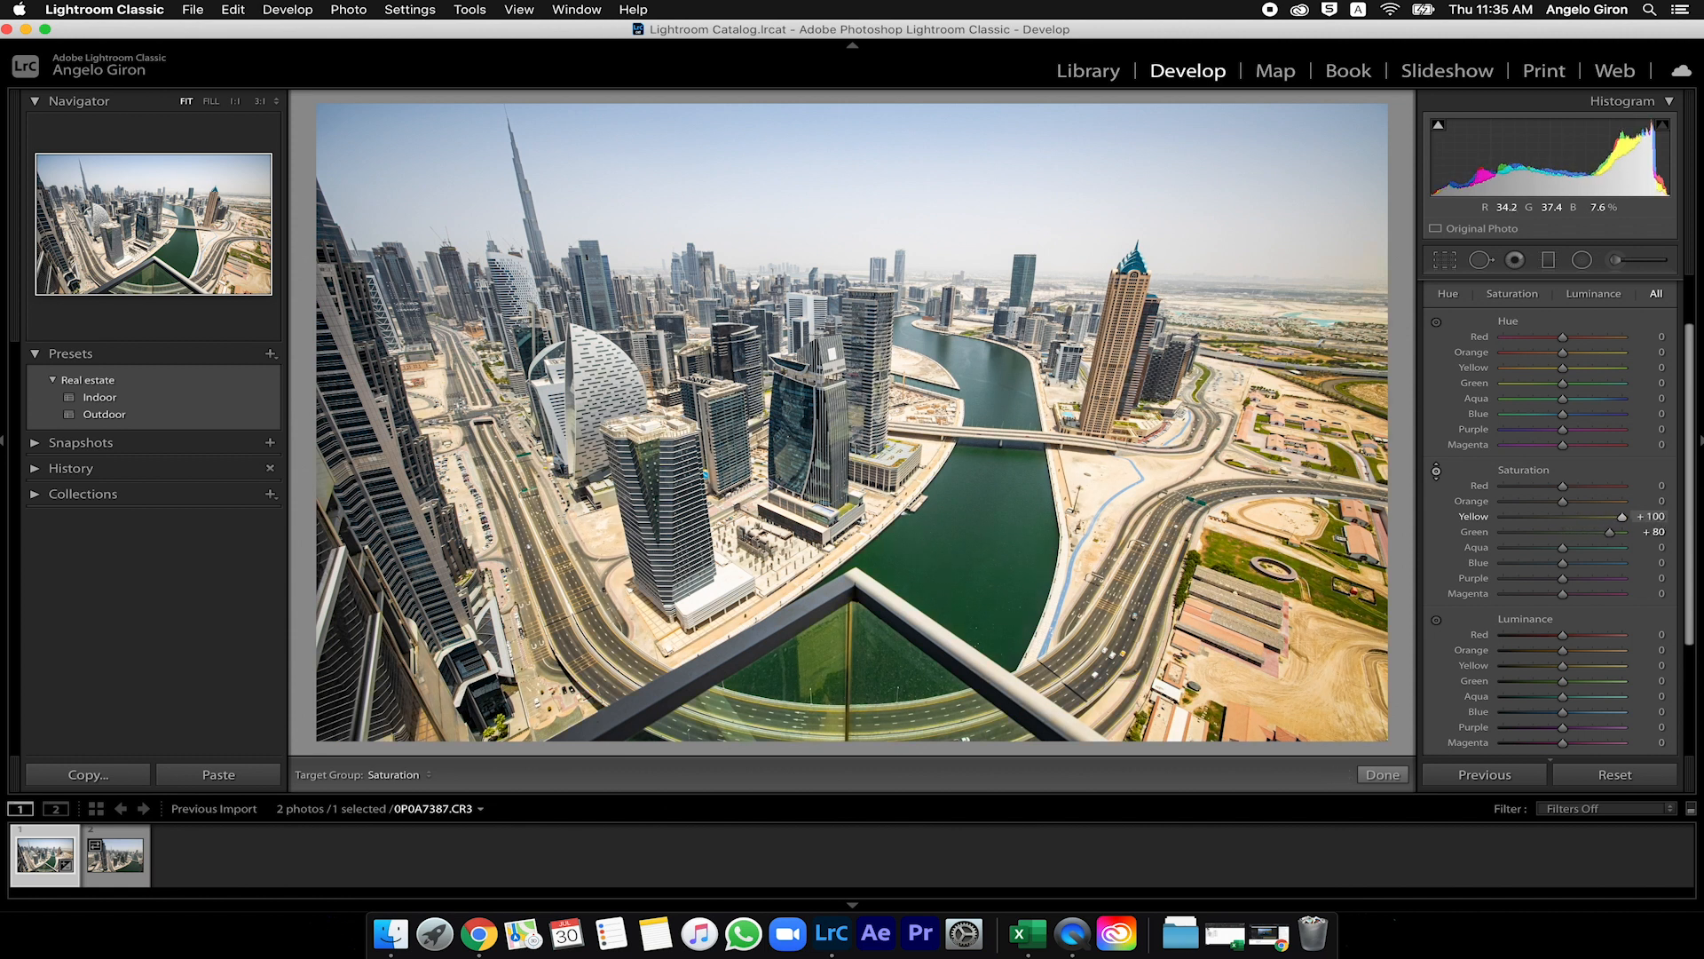
pyautogui.moveTo(1305, 524)
pyautogui.mouseDown()
pyautogui.moveTo(1305, 556)
pyautogui.moveTo(1305, 528)
pyautogui.mouseUp()
pyautogui.moveTo(1305, 604)
pyautogui.mouseDown()
pyautogui.moveTo(1305, 686)
pyautogui.moveTo(1305, 538)
pyautogui.moveTo(1328, 591)
pyautogui.mouseUp()
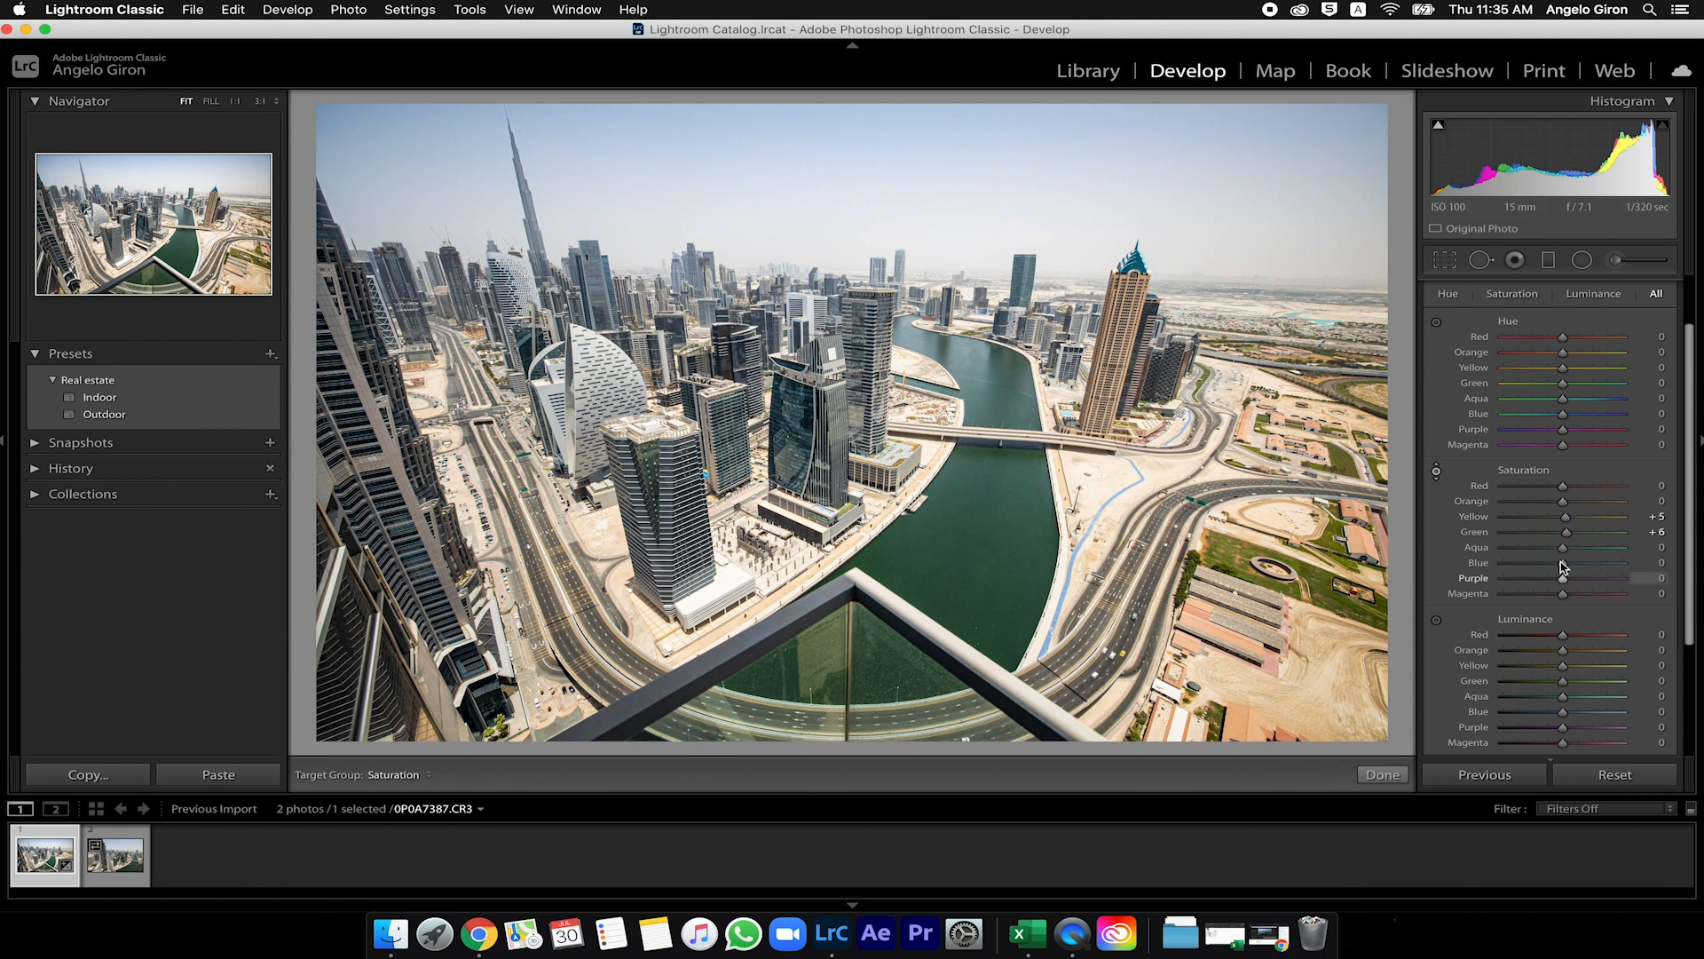
pyautogui.doubleClick(1568, 518)
pyautogui.doubleClick(1562, 535)
# - Darken the sandy area beside the canal with the targeted luminance adjustment, to orange -7 and yellow -18
pyautogui.click(1436, 620)
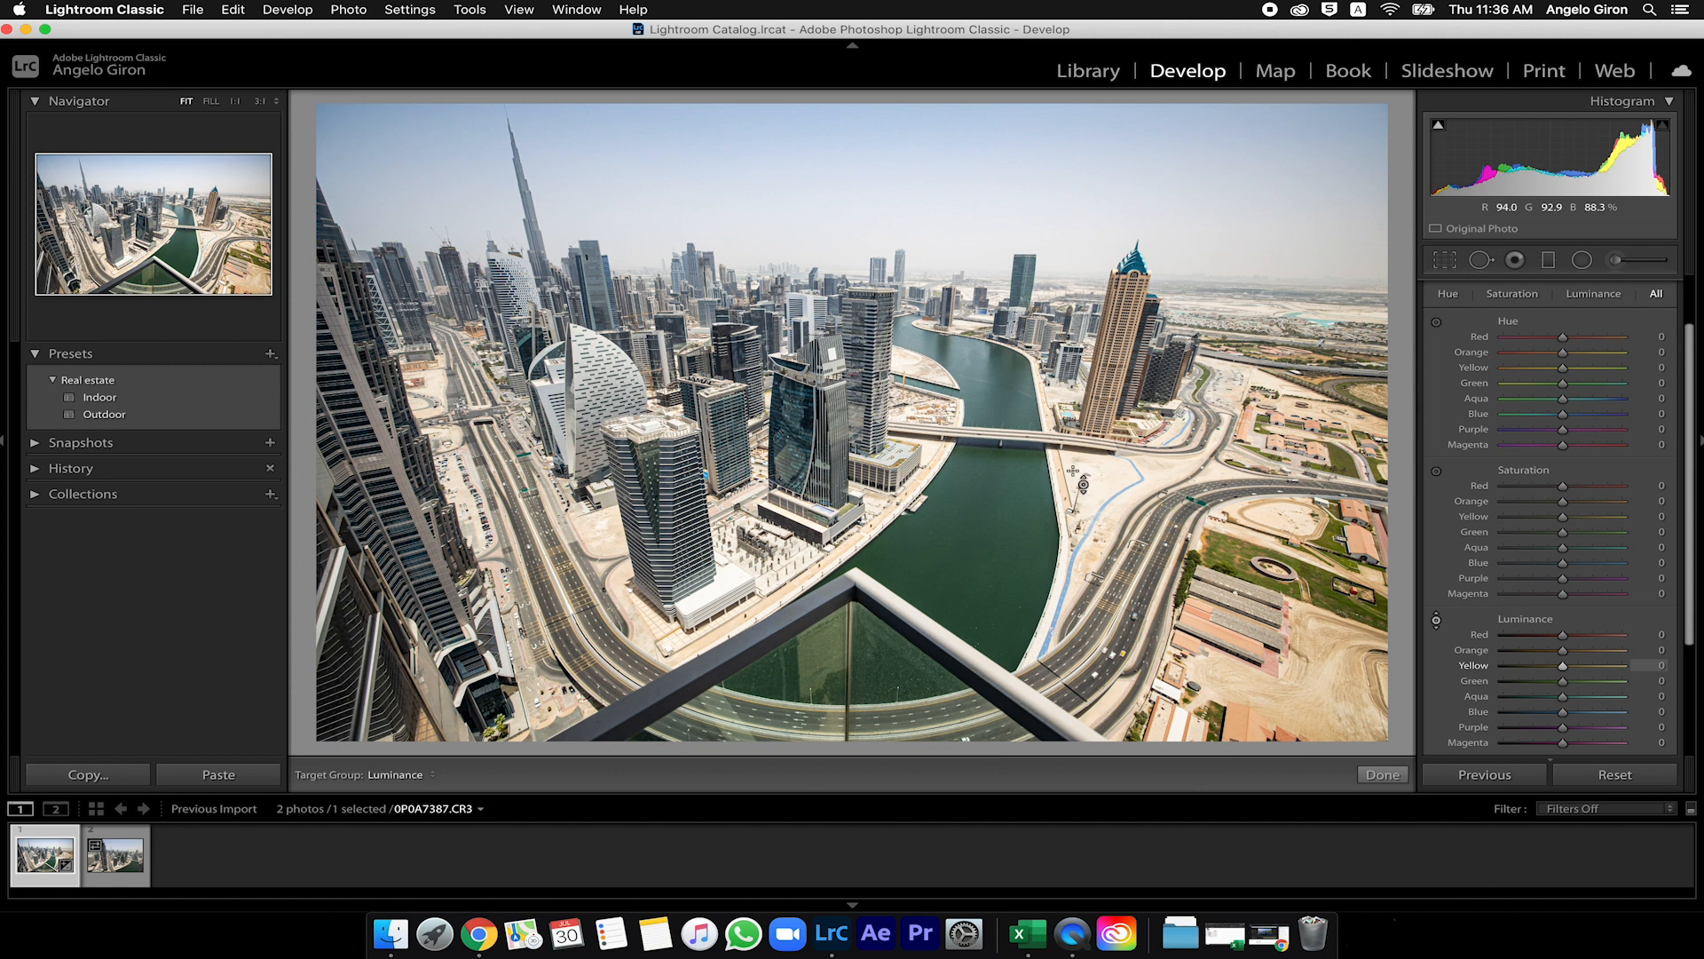
pyautogui.moveTo(1110, 479)
pyautogui.mouseDown()
pyautogui.moveTo(1110, 669)
pyautogui.moveTo(1110, 502)
pyautogui.mouseUp()
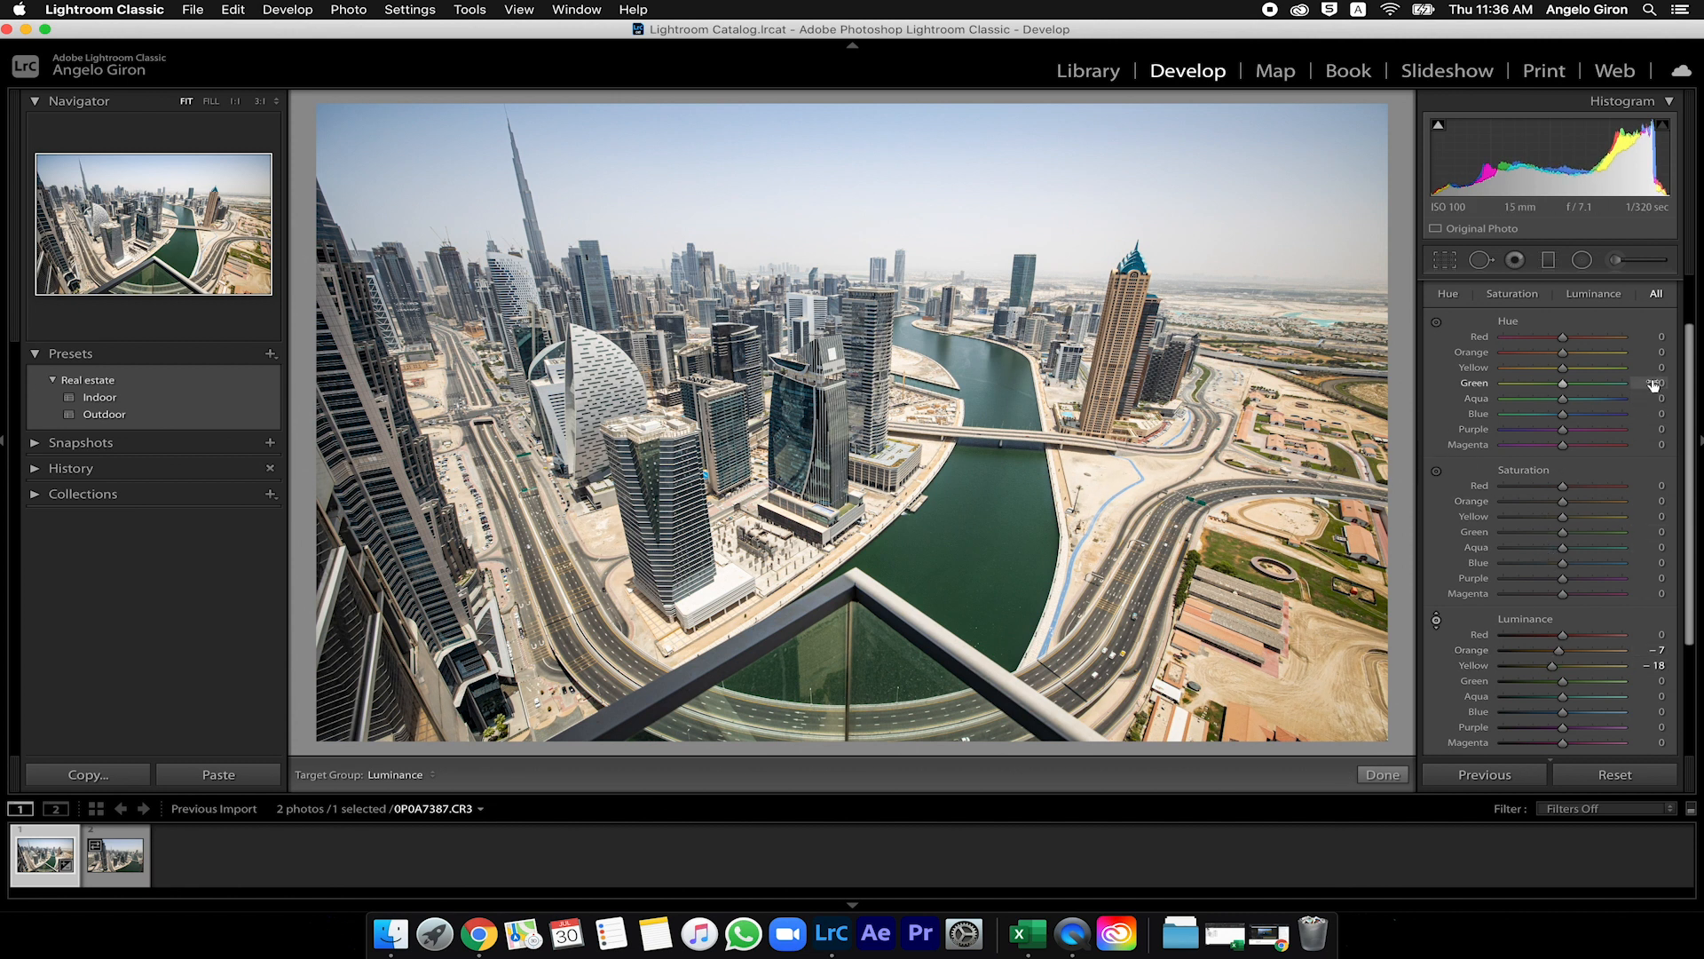
pyautogui.scroll(-1, 1613, 356)
pyautogui.scroll(2, 1634, 355)
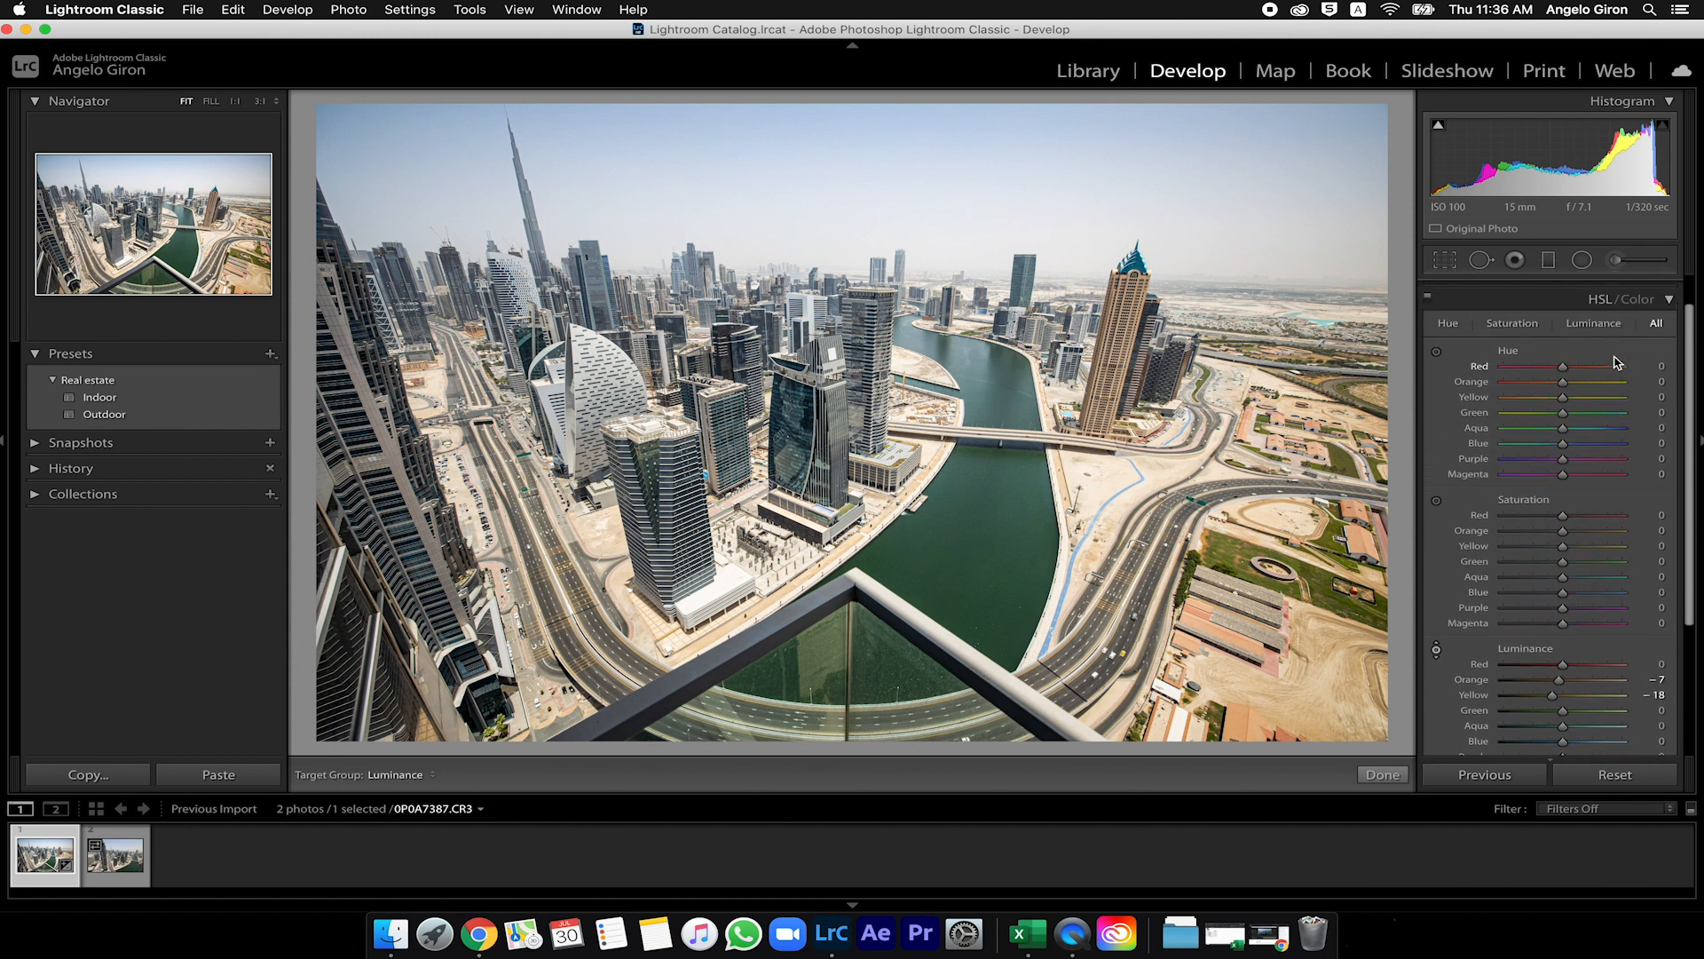
pyautogui.click(1670, 320)
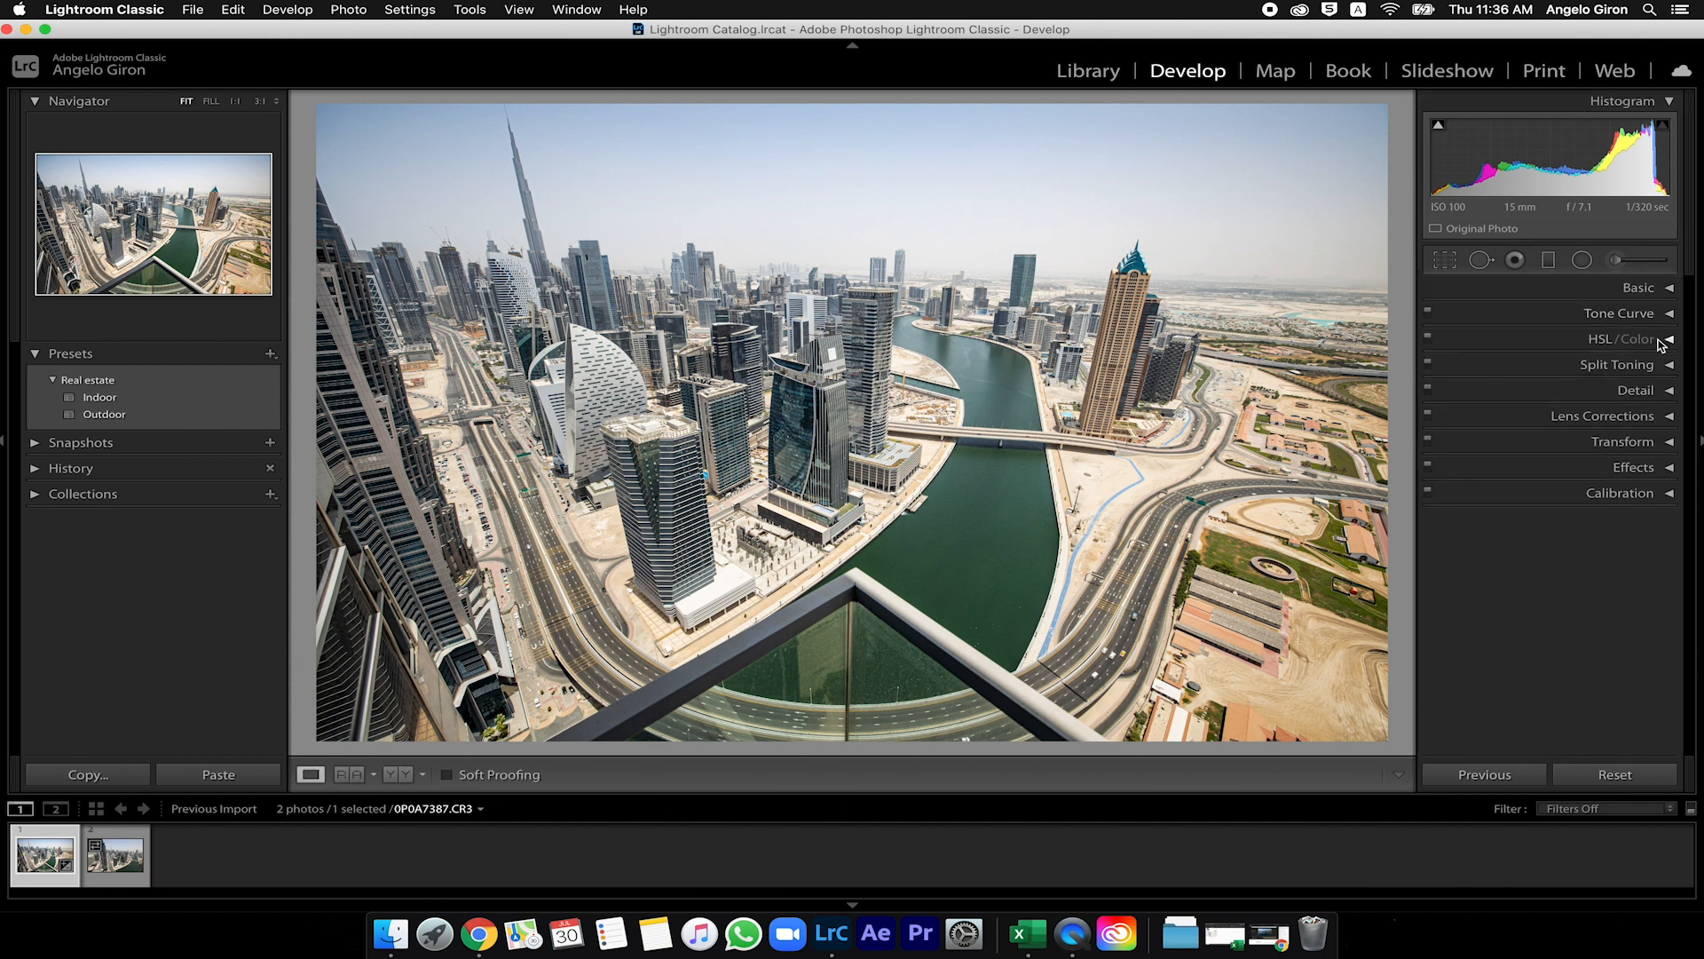
pyautogui.click(1580, 371)
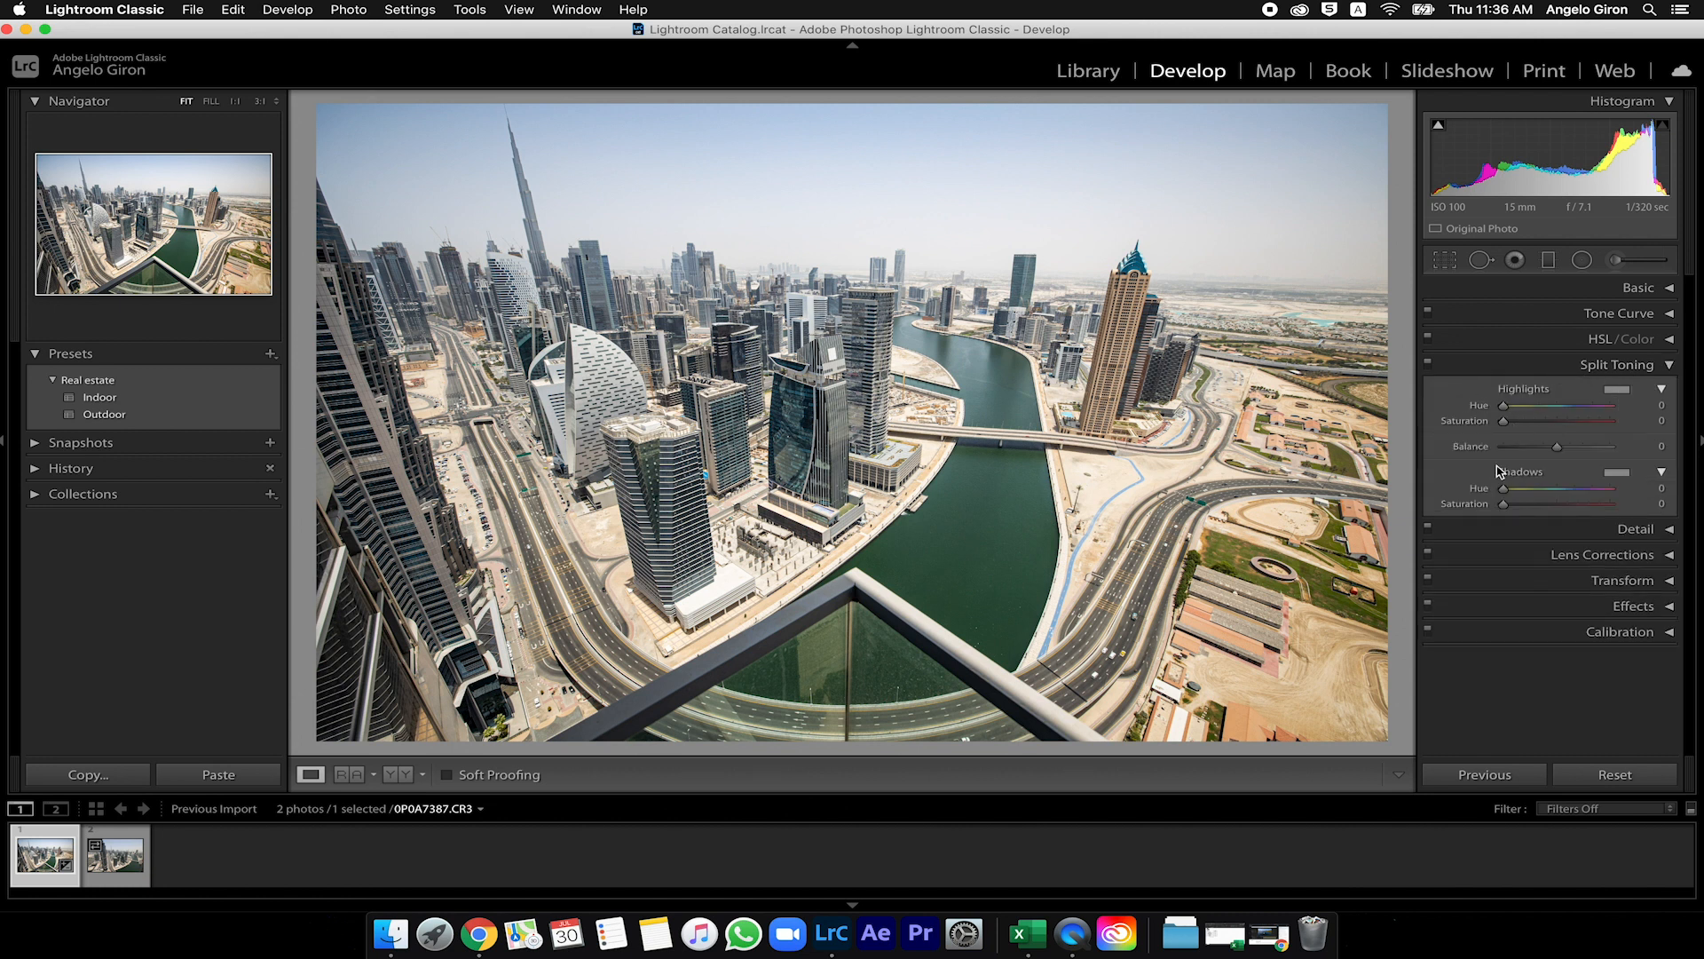
pyautogui.click(1552, 368)
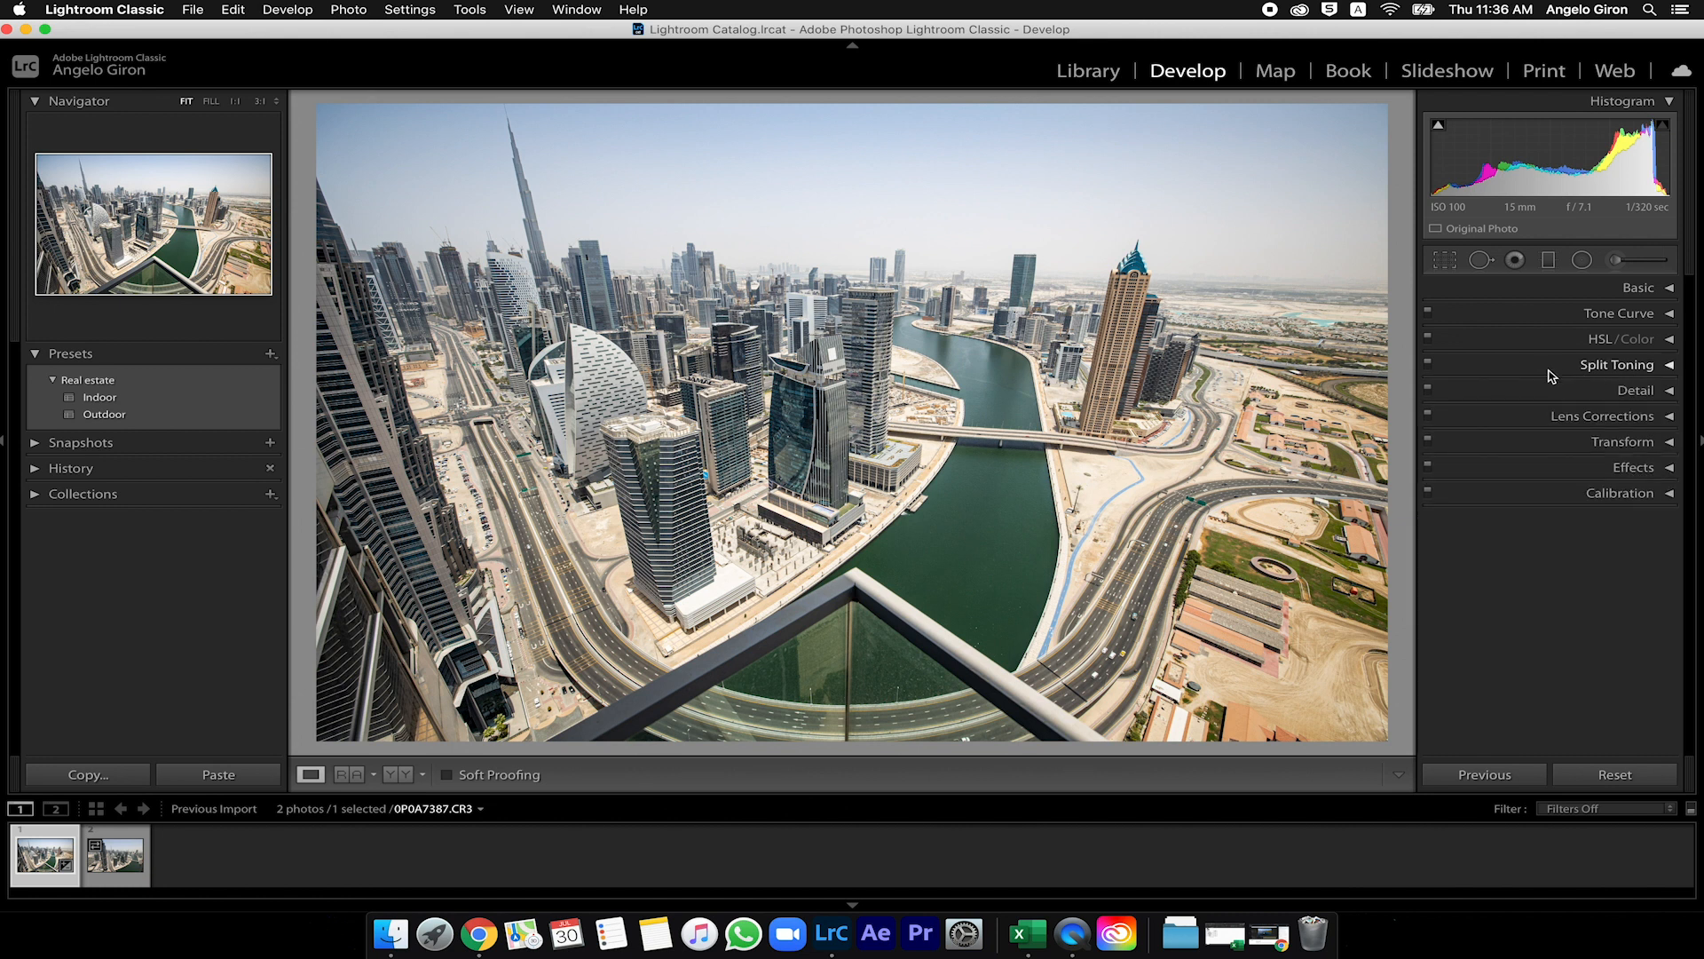
# - Set the photo's sharpening amount to 30 in the Detail adjustments
pyautogui.click(1647, 393)
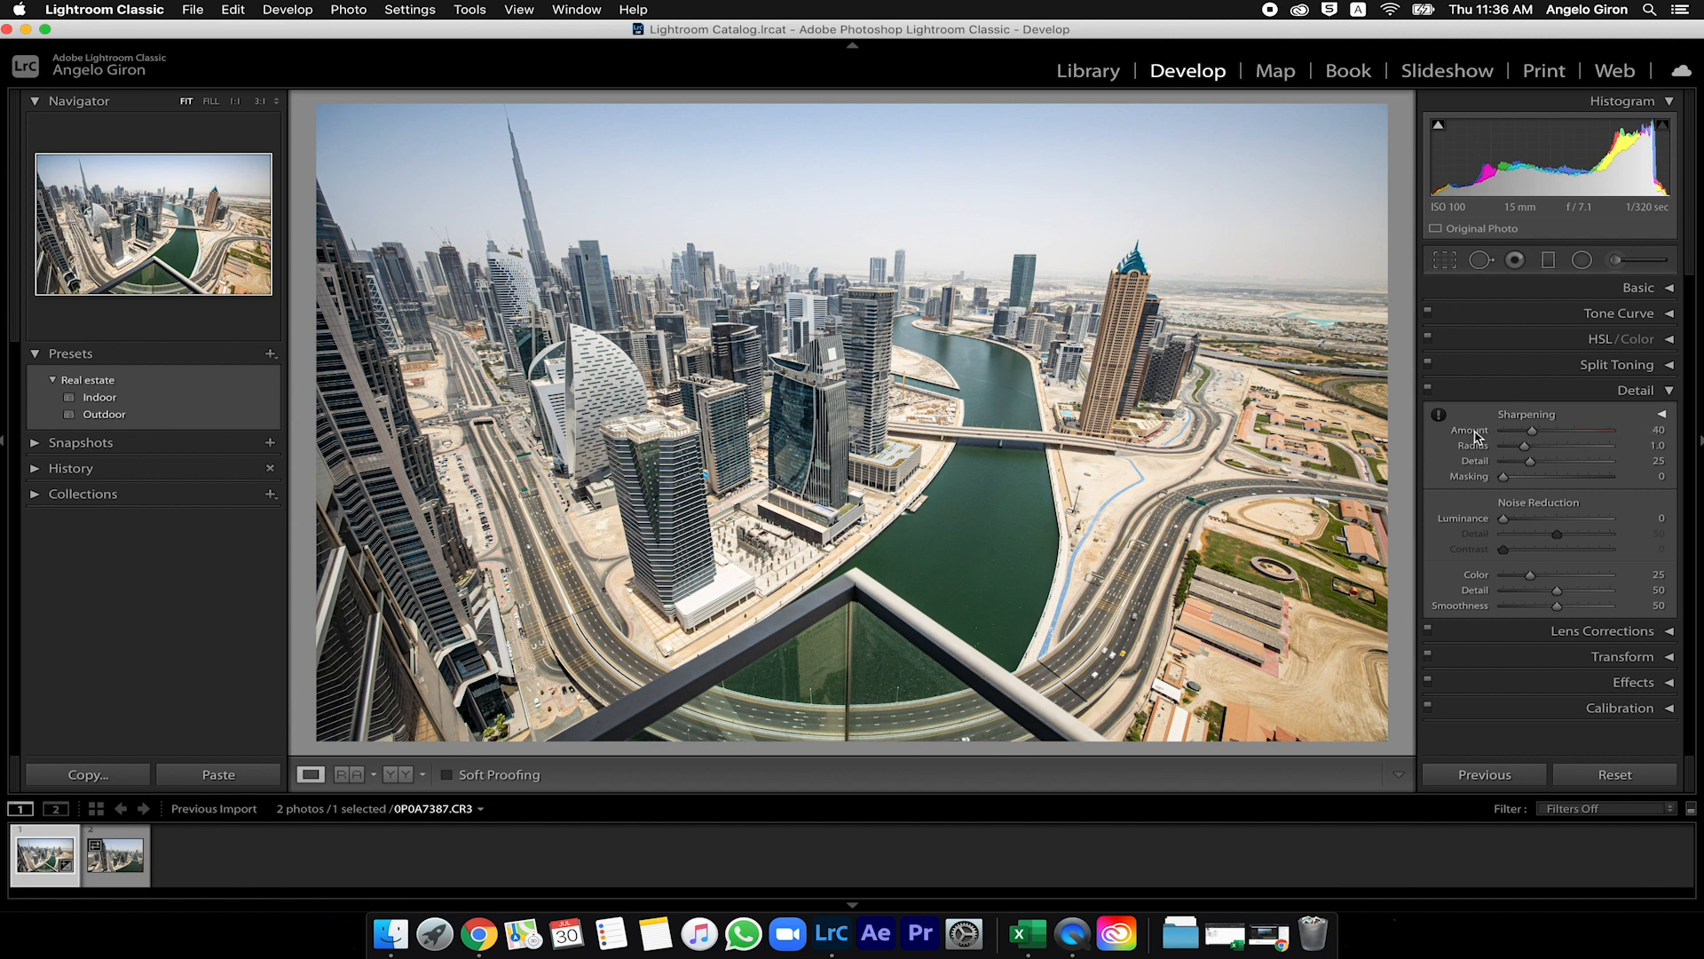
pyautogui.click(1663, 431)
pyautogui.write('100')
pyautogui.press('Return')
pyautogui.moveTo(1578, 438); pyautogui.dragTo(1555, 440)
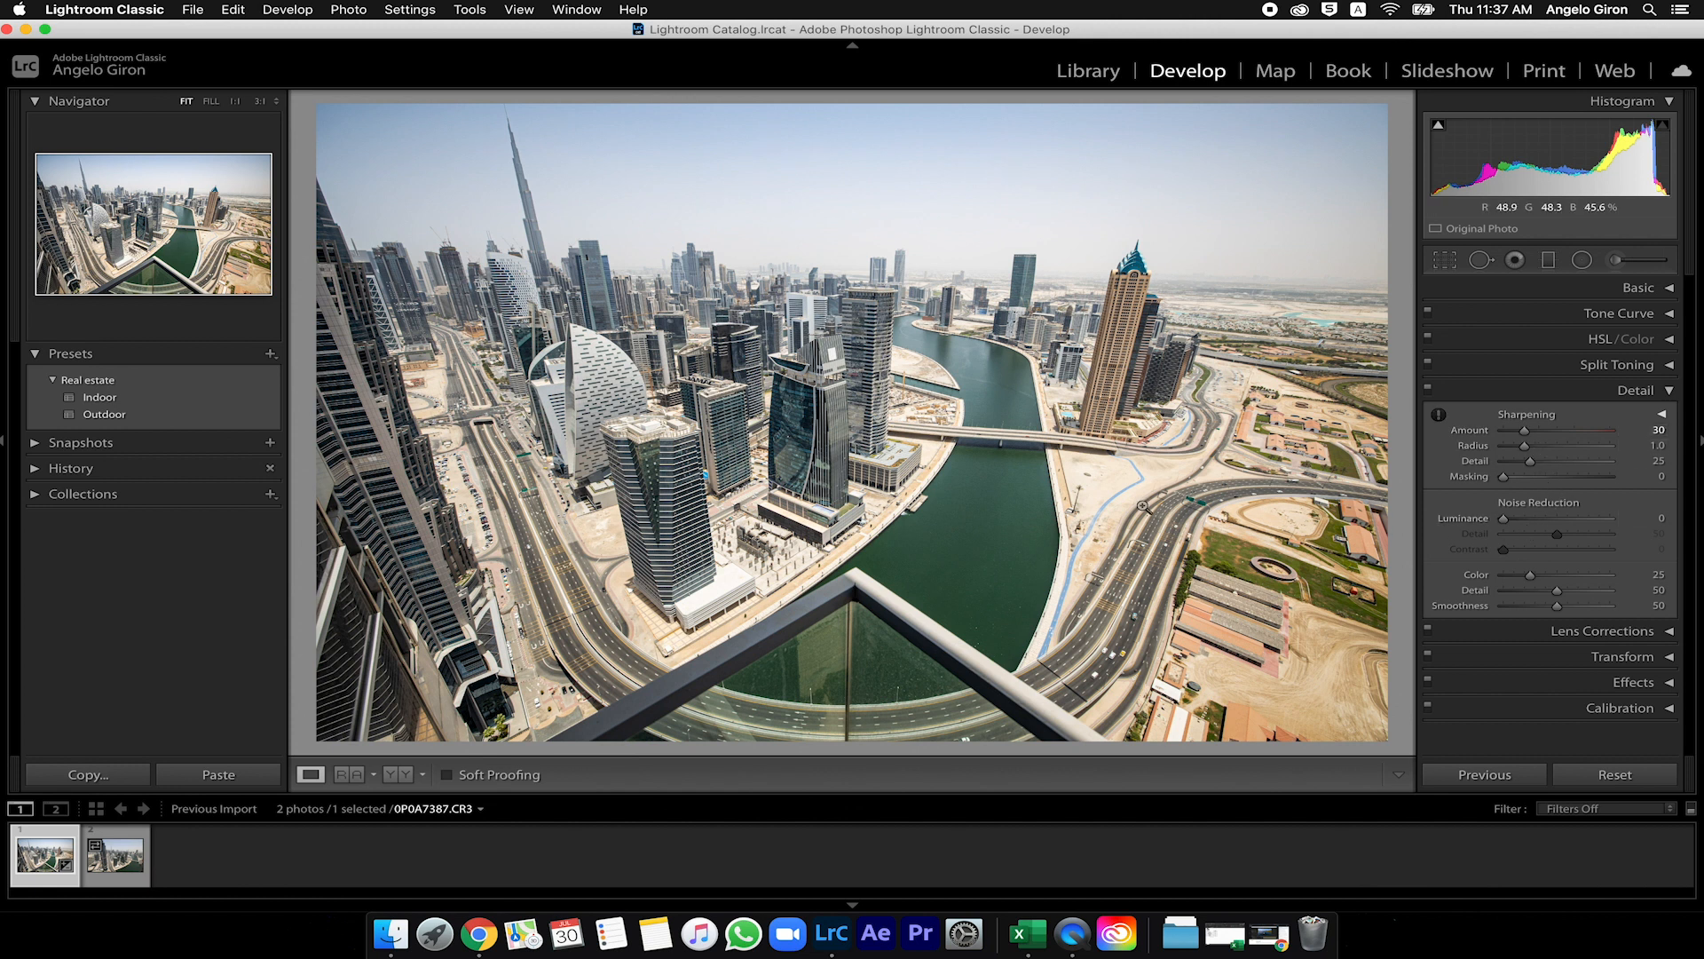
# - Examine the image detail at 1:1 magnification across the canal, towers, balcony railing and roads
pyautogui.click(1100, 483)
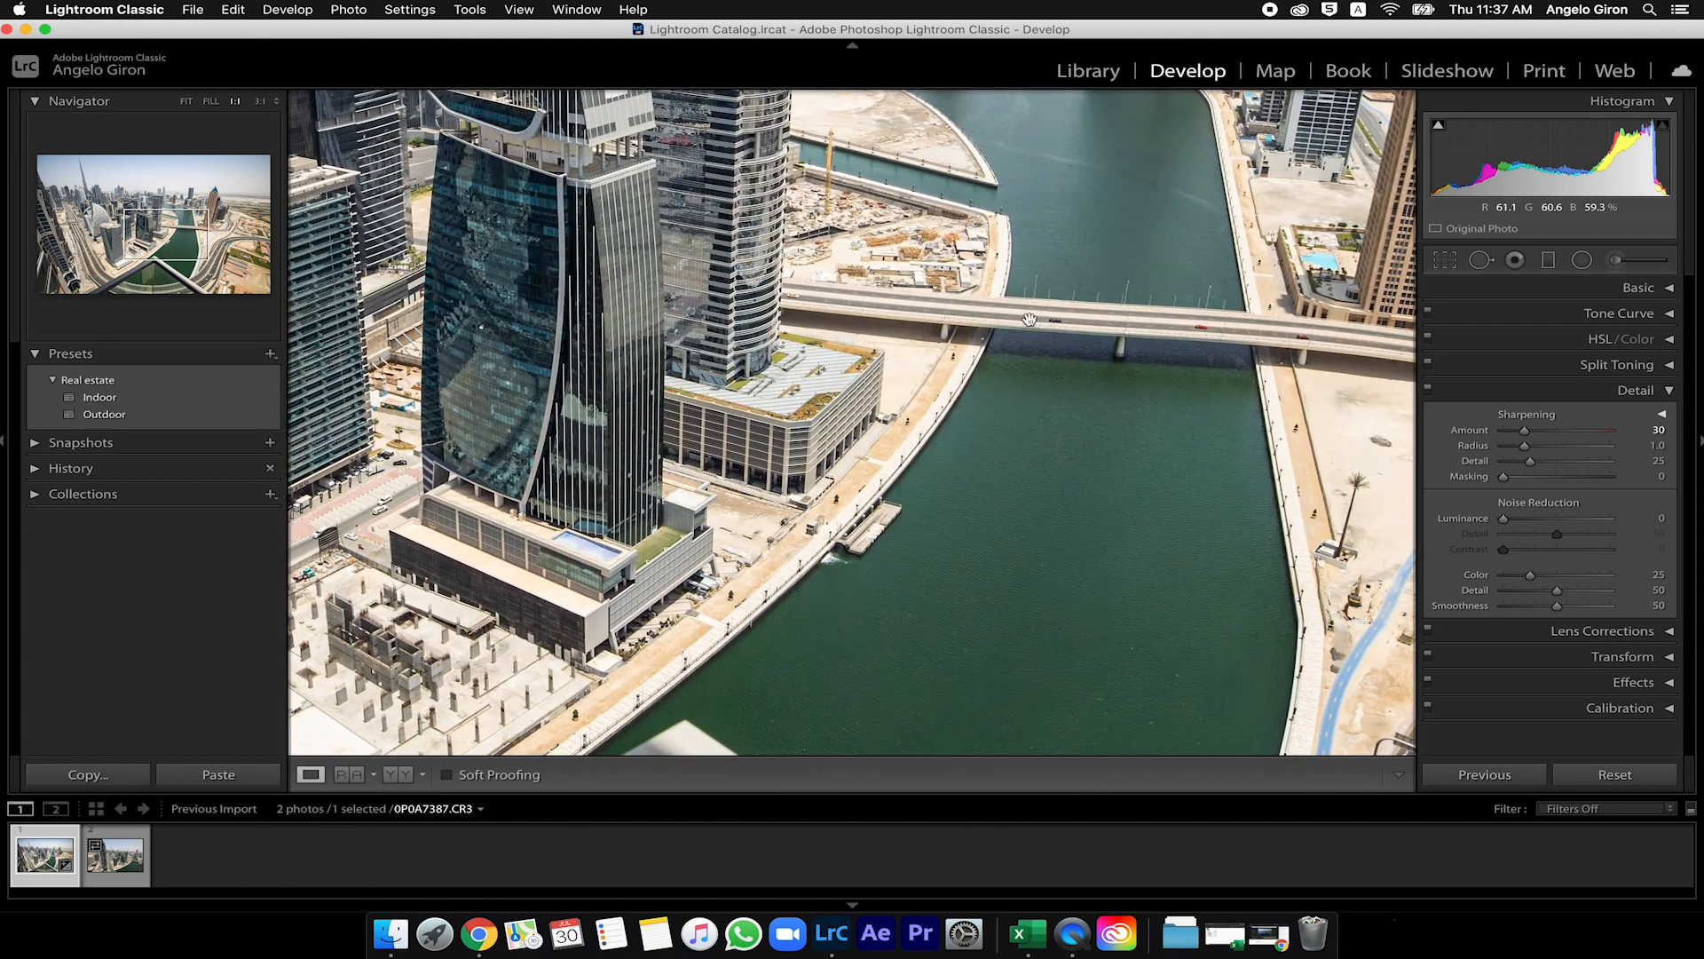
pyautogui.moveTo(400, 479); pyautogui.dragTo(706, 457)
pyautogui.moveTo(608, 391); pyautogui.dragTo(894, 398)
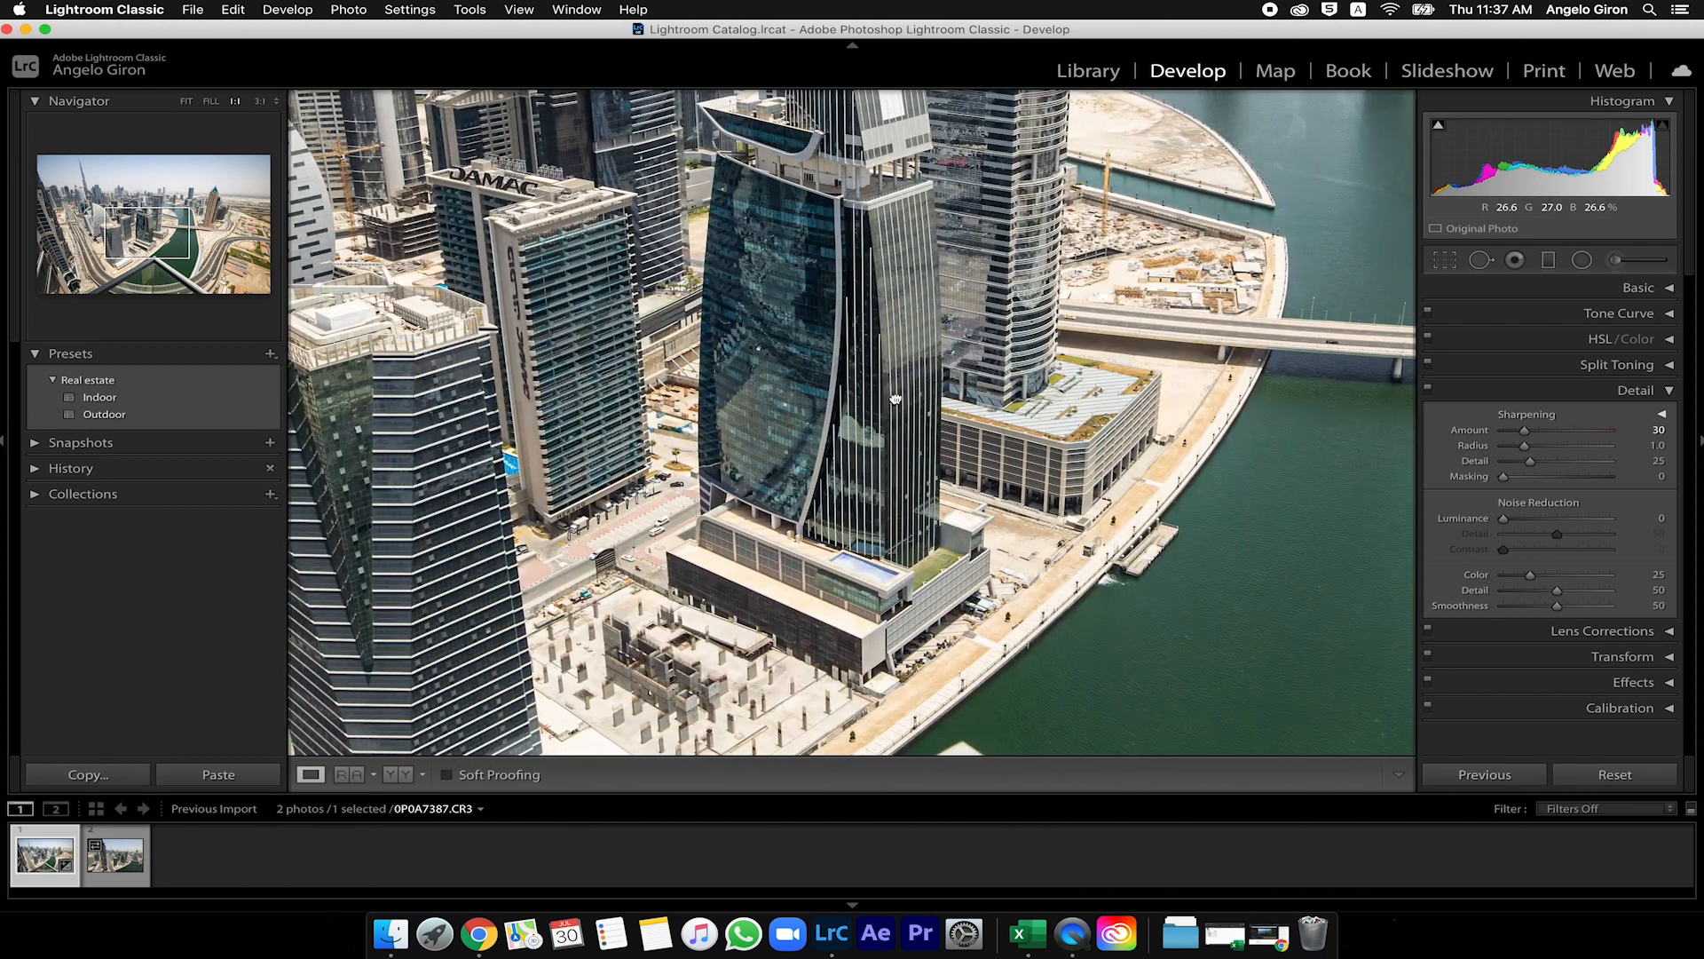
pyautogui.moveTo(546, 396); pyautogui.dragTo(802, 375)
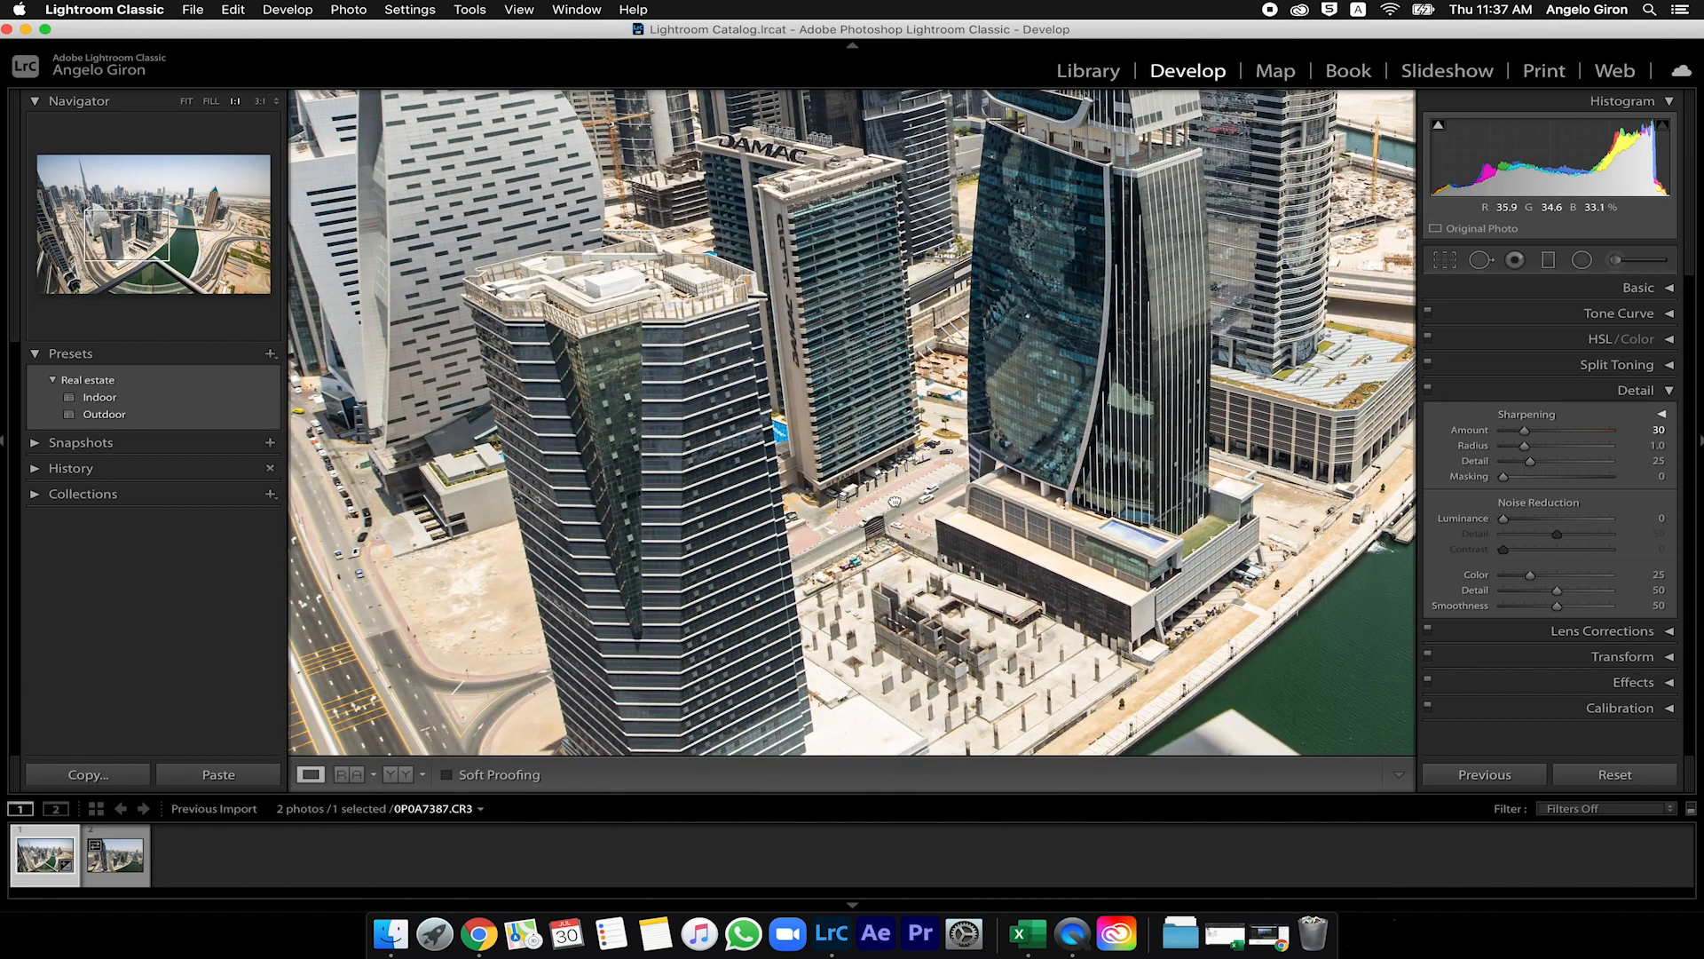
pyautogui.moveTo(910, 711); pyautogui.dragTo(1061, 552)
pyautogui.moveTo(1274, 577); pyautogui.dragTo(1137, 422)
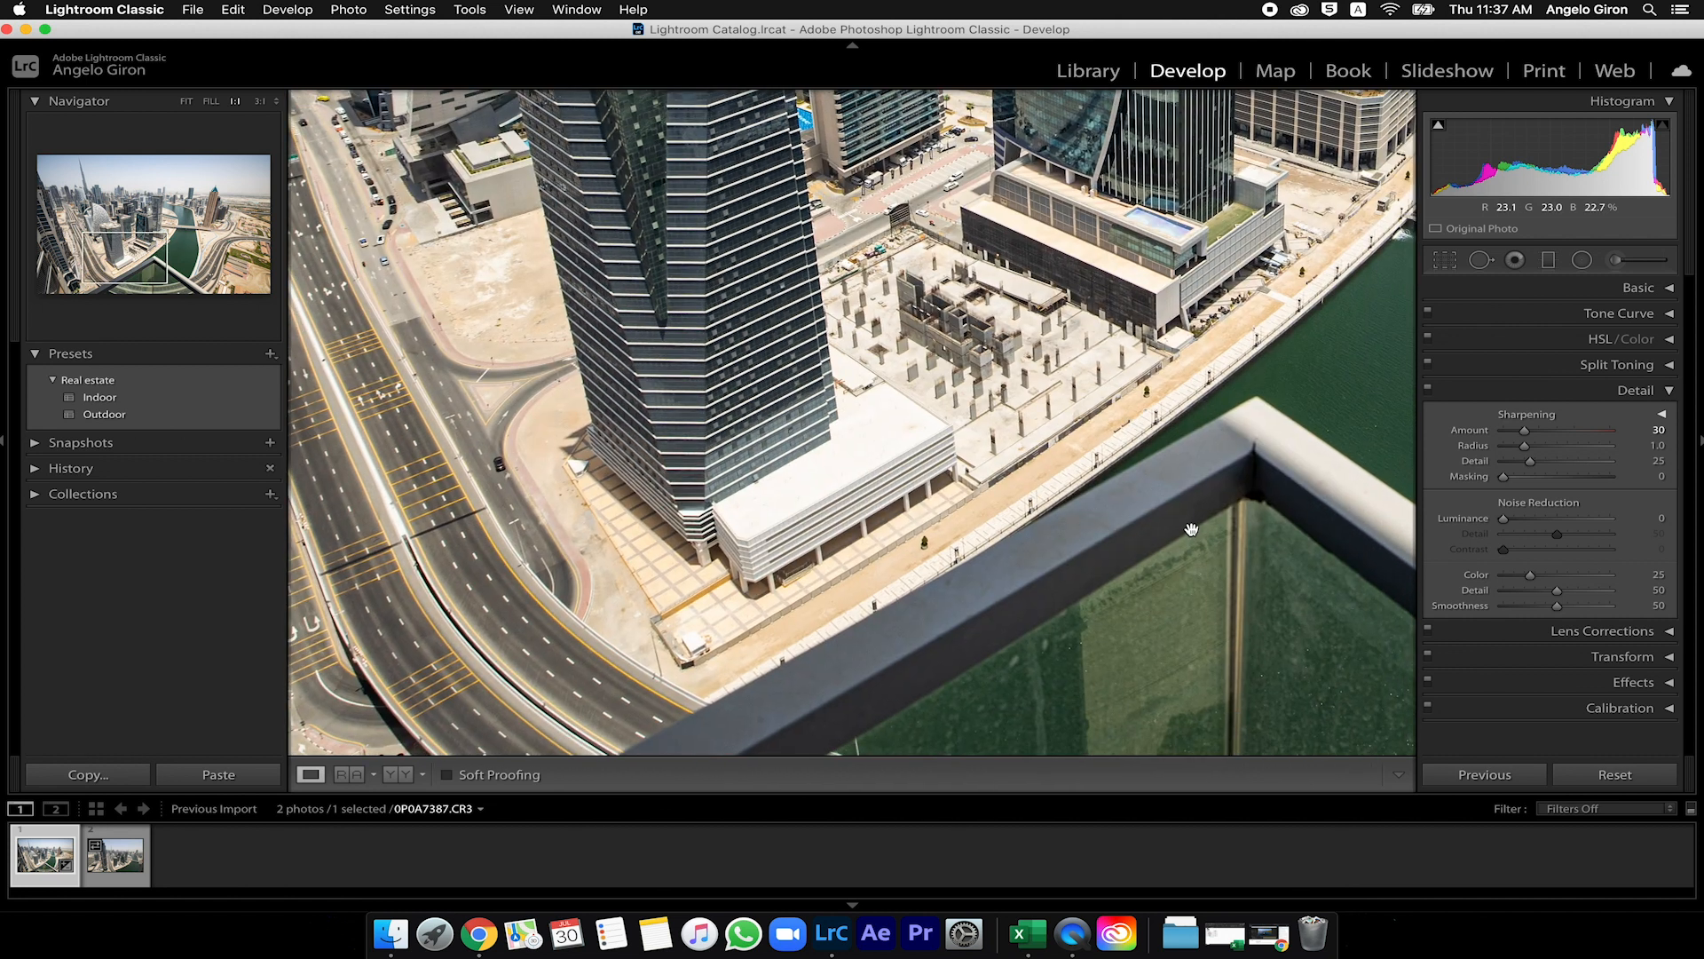
pyautogui.moveTo(985, 697); pyautogui.dragTo(981, 560)
pyautogui.moveTo(704, 637); pyautogui.dragTo(1149, 514)
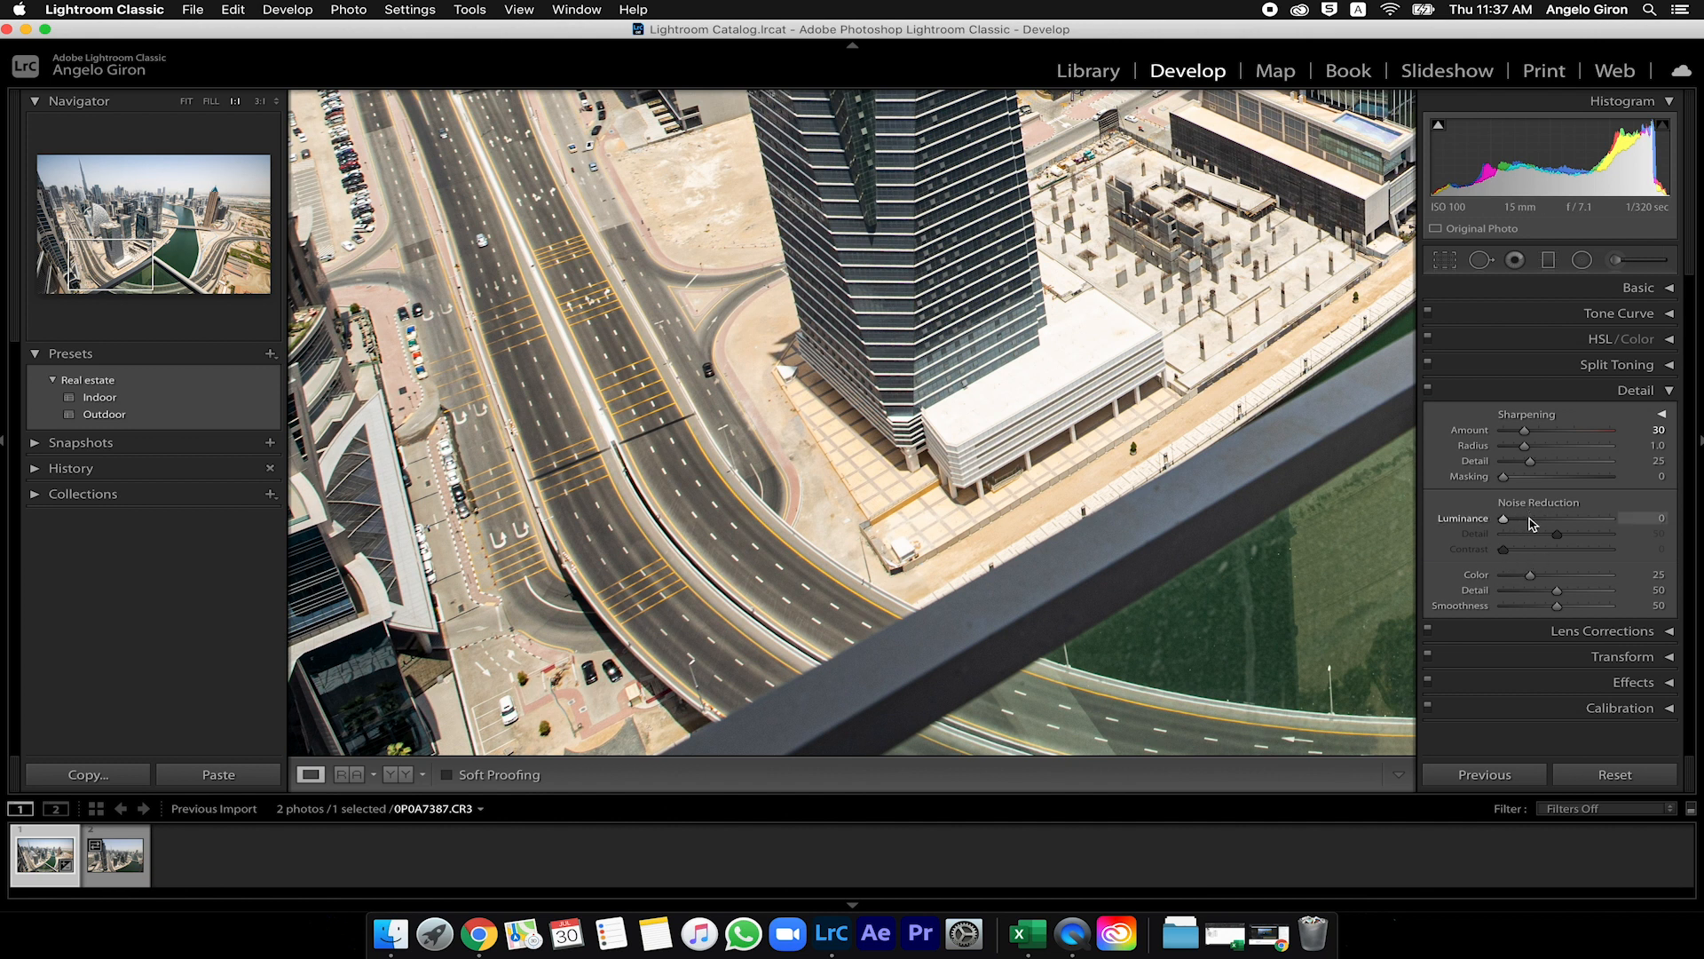
# - Set luminance noise reduction to 20 and color noise reduction to 30
pyautogui.moveTo(1503, 517); pyautogui.dragTo(1510, 520)
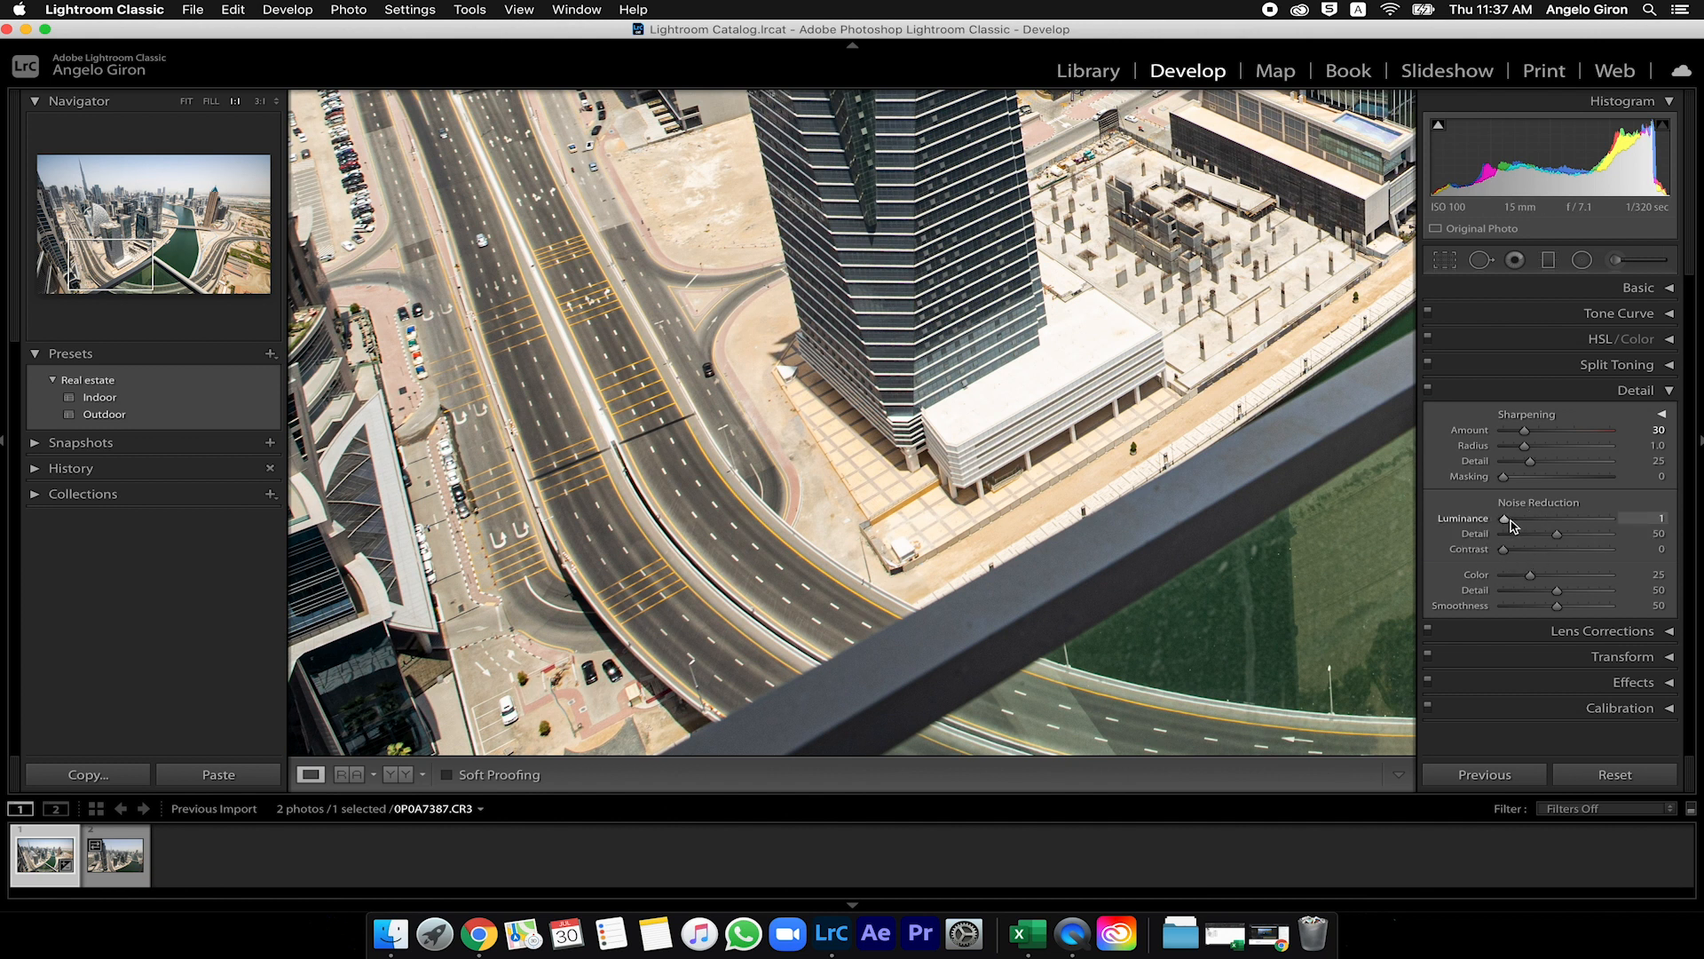
pyautogui.click(1664, 519)
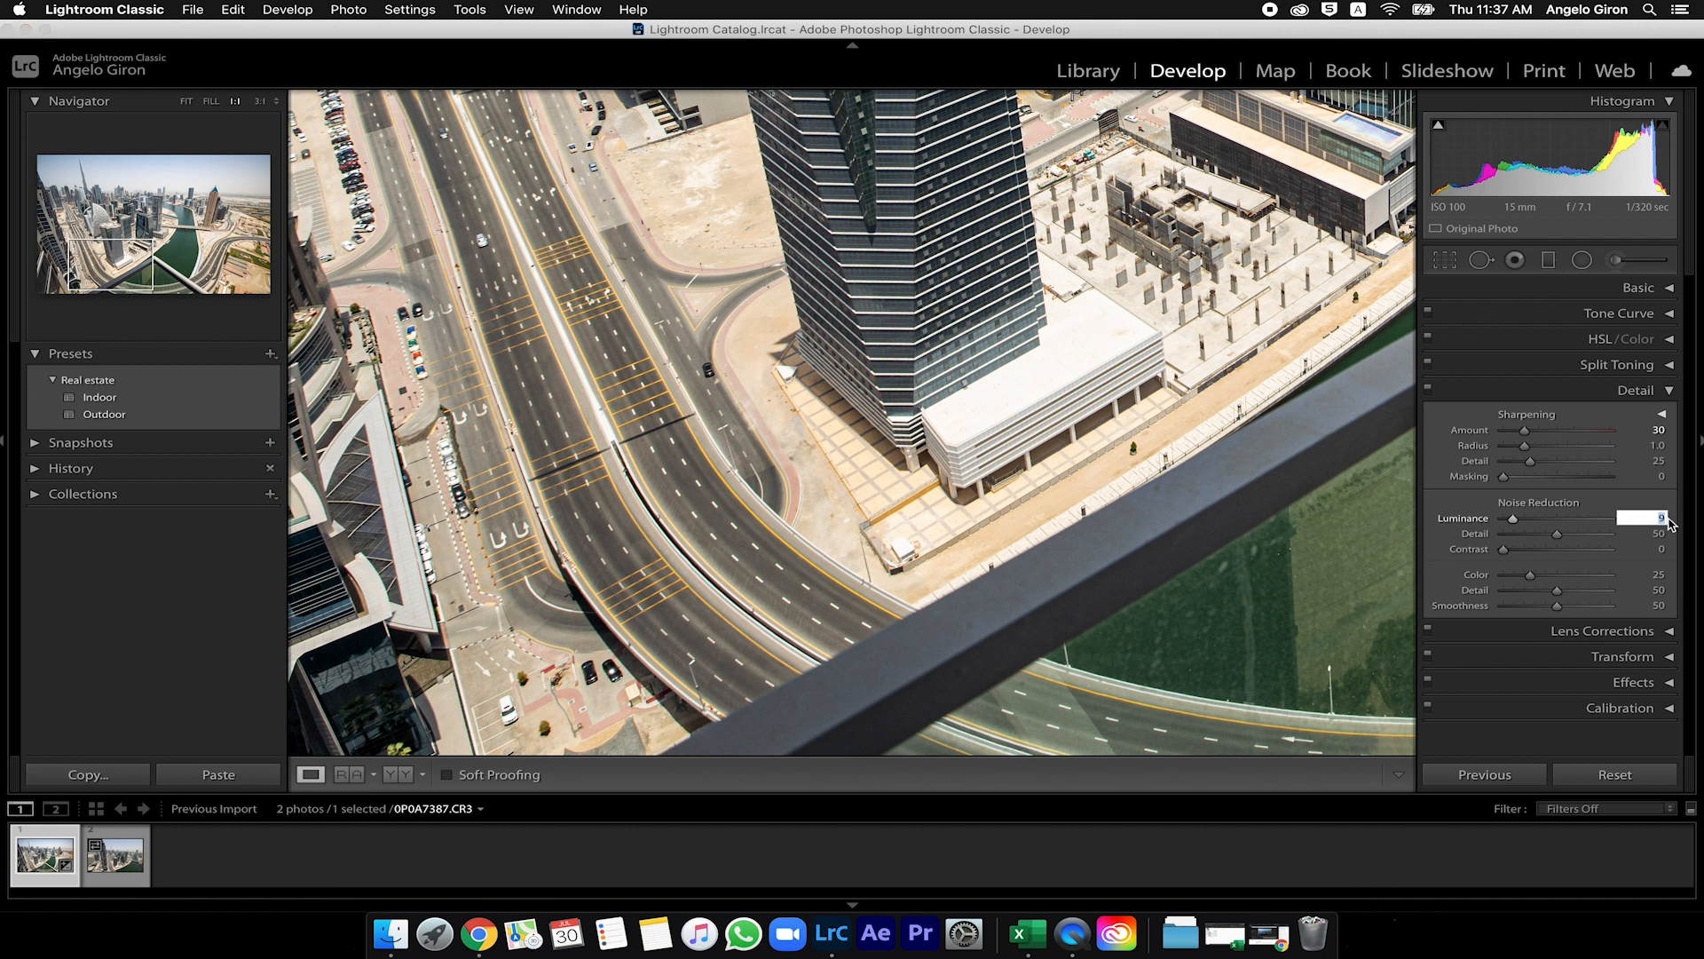
pyautogui.press('Return')
pyautogui.click(1655, 575)
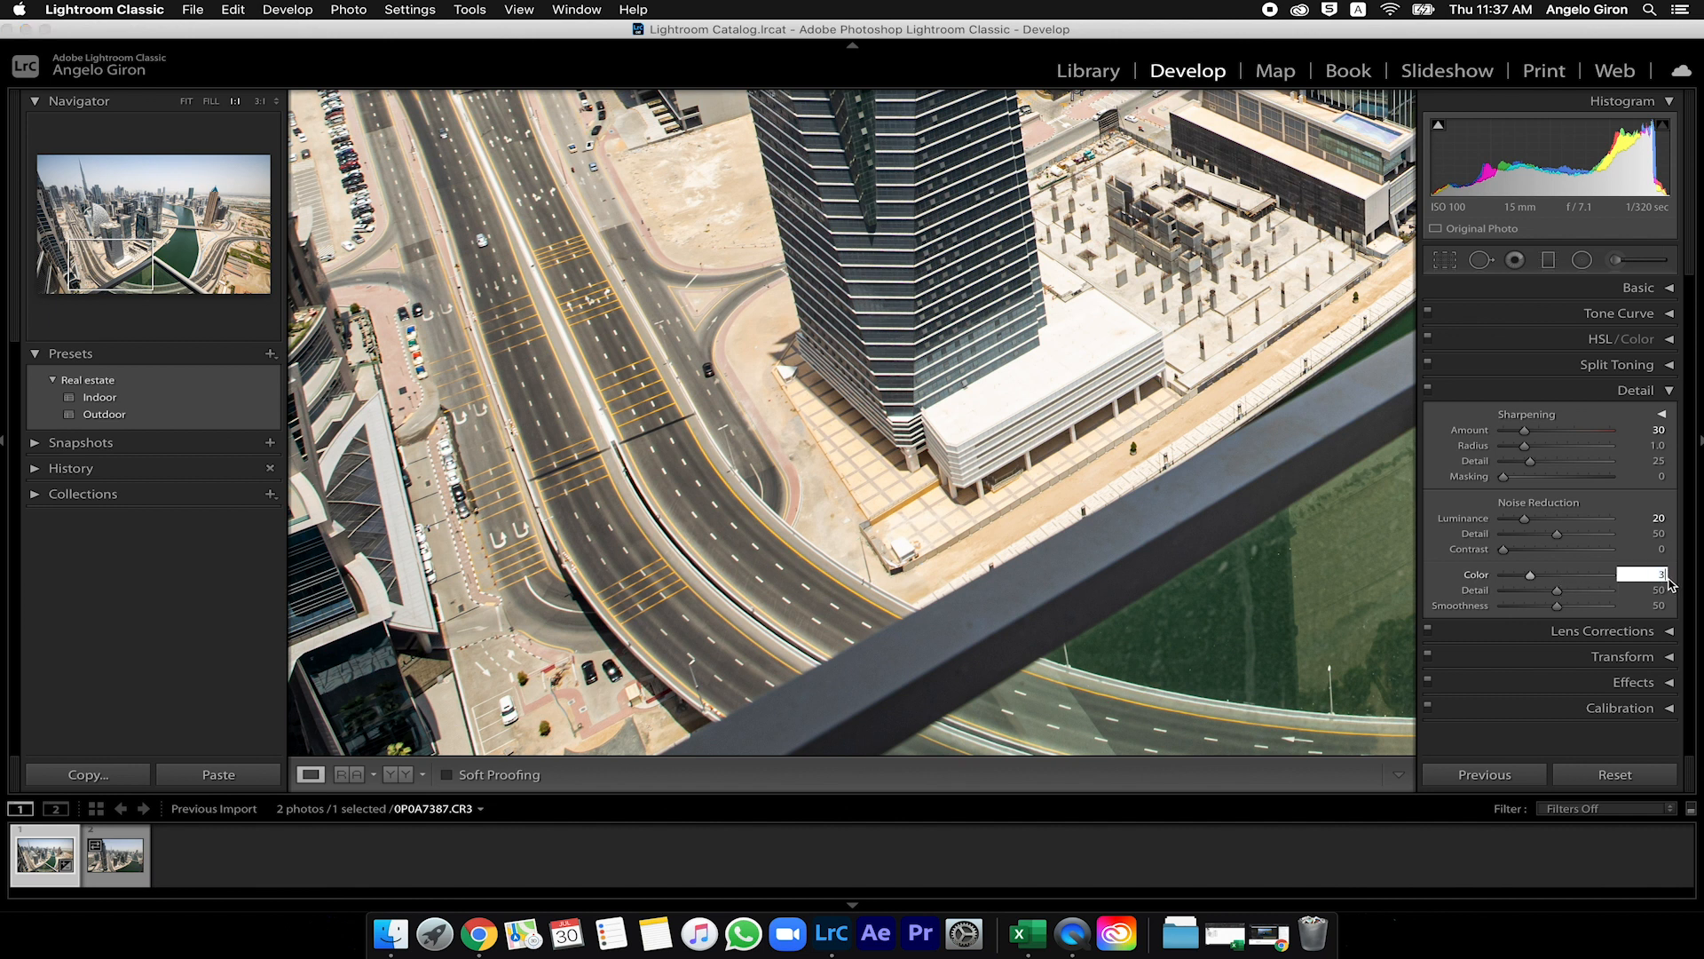
pyautogui.write('30')
pyautogui.press('Return')
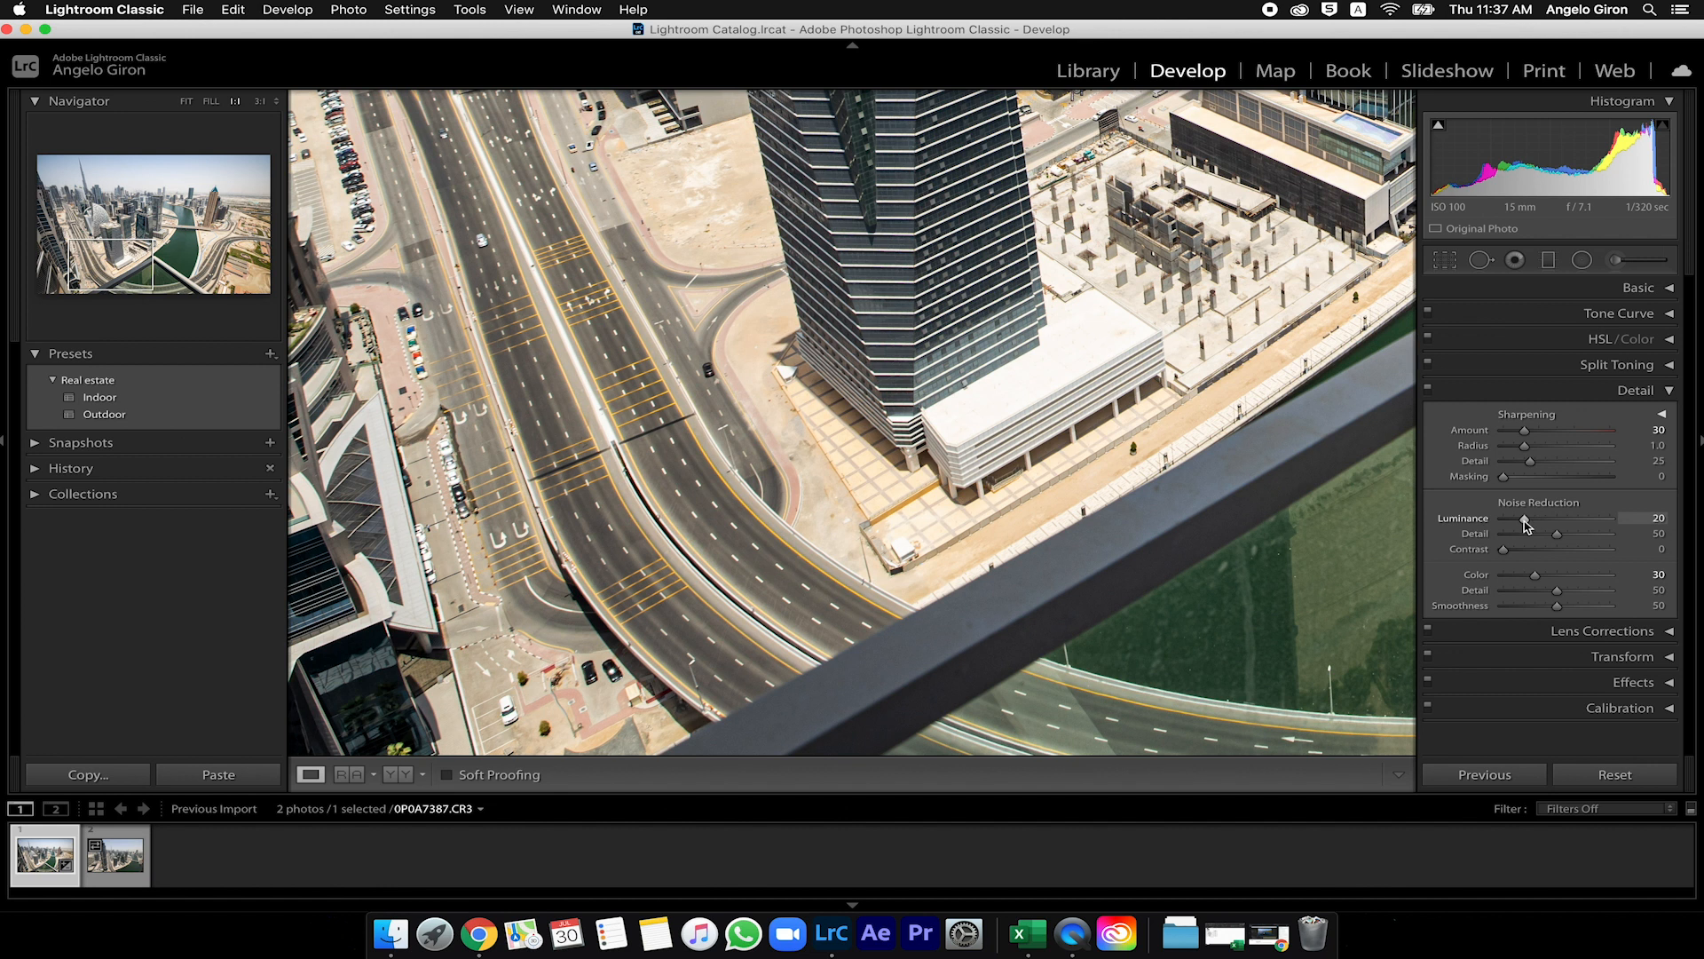
# - Try a stronger luminance noise reduction, bring it back down, and close the Detail adjustments
pyautogui.moveTo(1533, 526); pyautogui.dragTo(1581, 527)
pyautogui.moveTo(1576, 526); pyautogui.dragTo(1528, 530)
pyautogui.click(1643, 390)
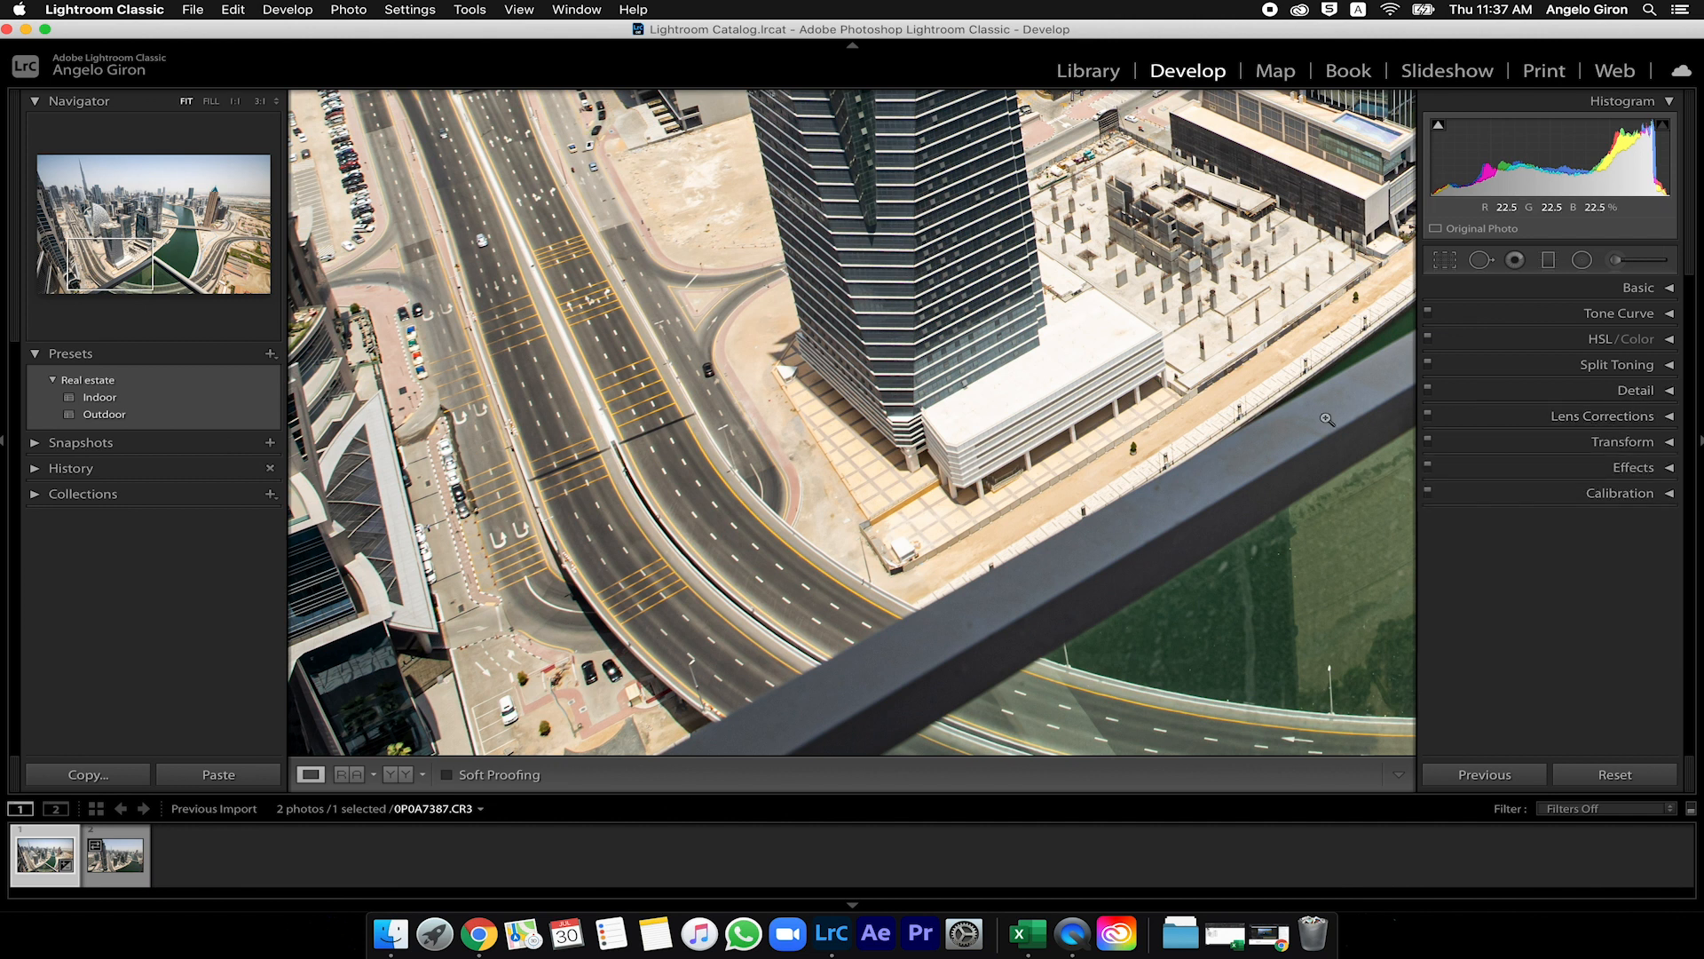
# - Remove chromatic aberration and enable profile corrections with the Canon RF 15-35mm F2.8 L IS USM lens profile
pyautogui.press('z')
pyautogui.click(1630, 417)
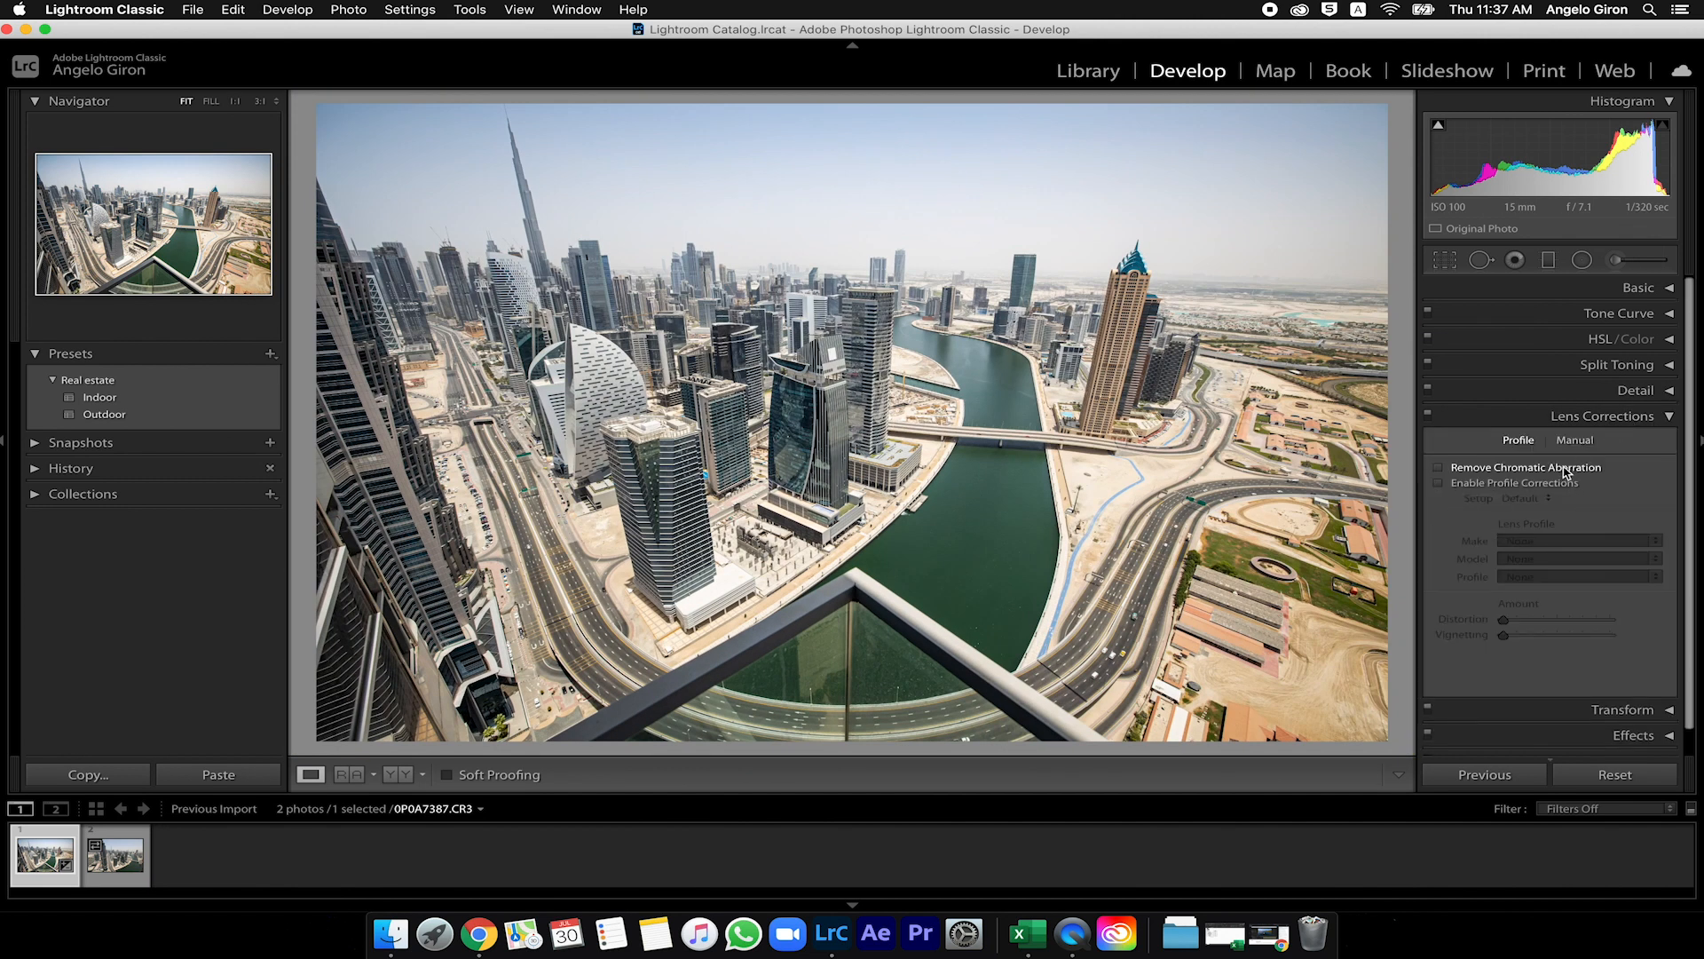
pyautogui.click(1464, 468)
pyautogui.click(1463, 484)
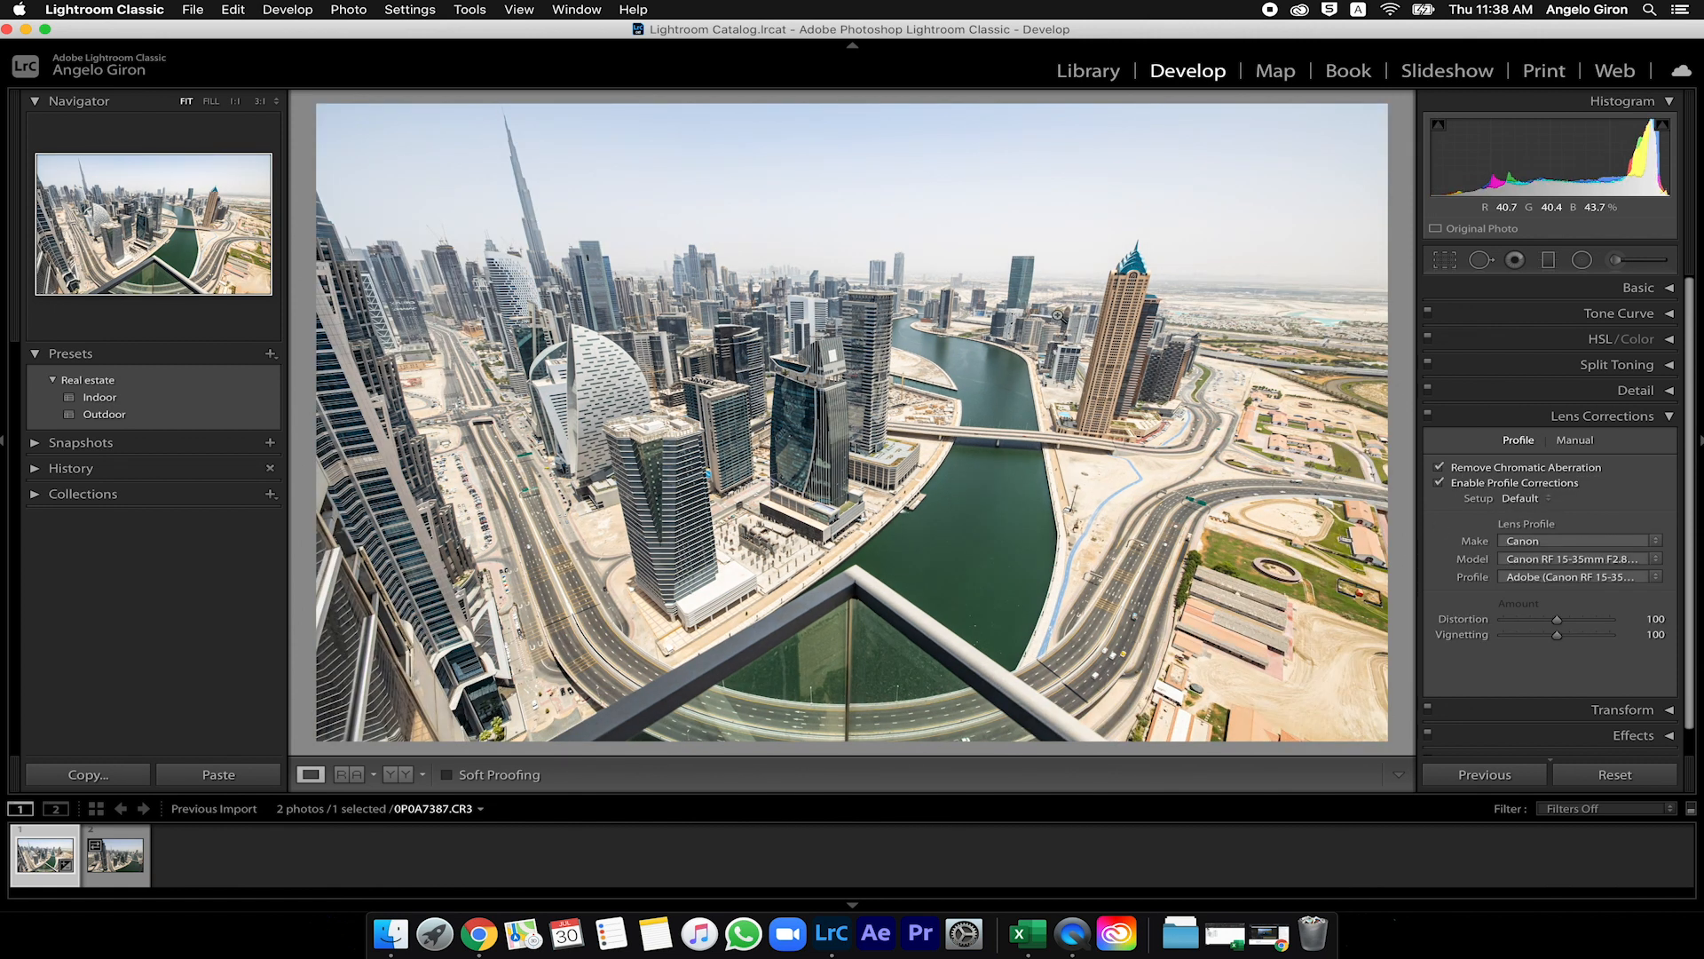
pyautogui.click(1595, 569)
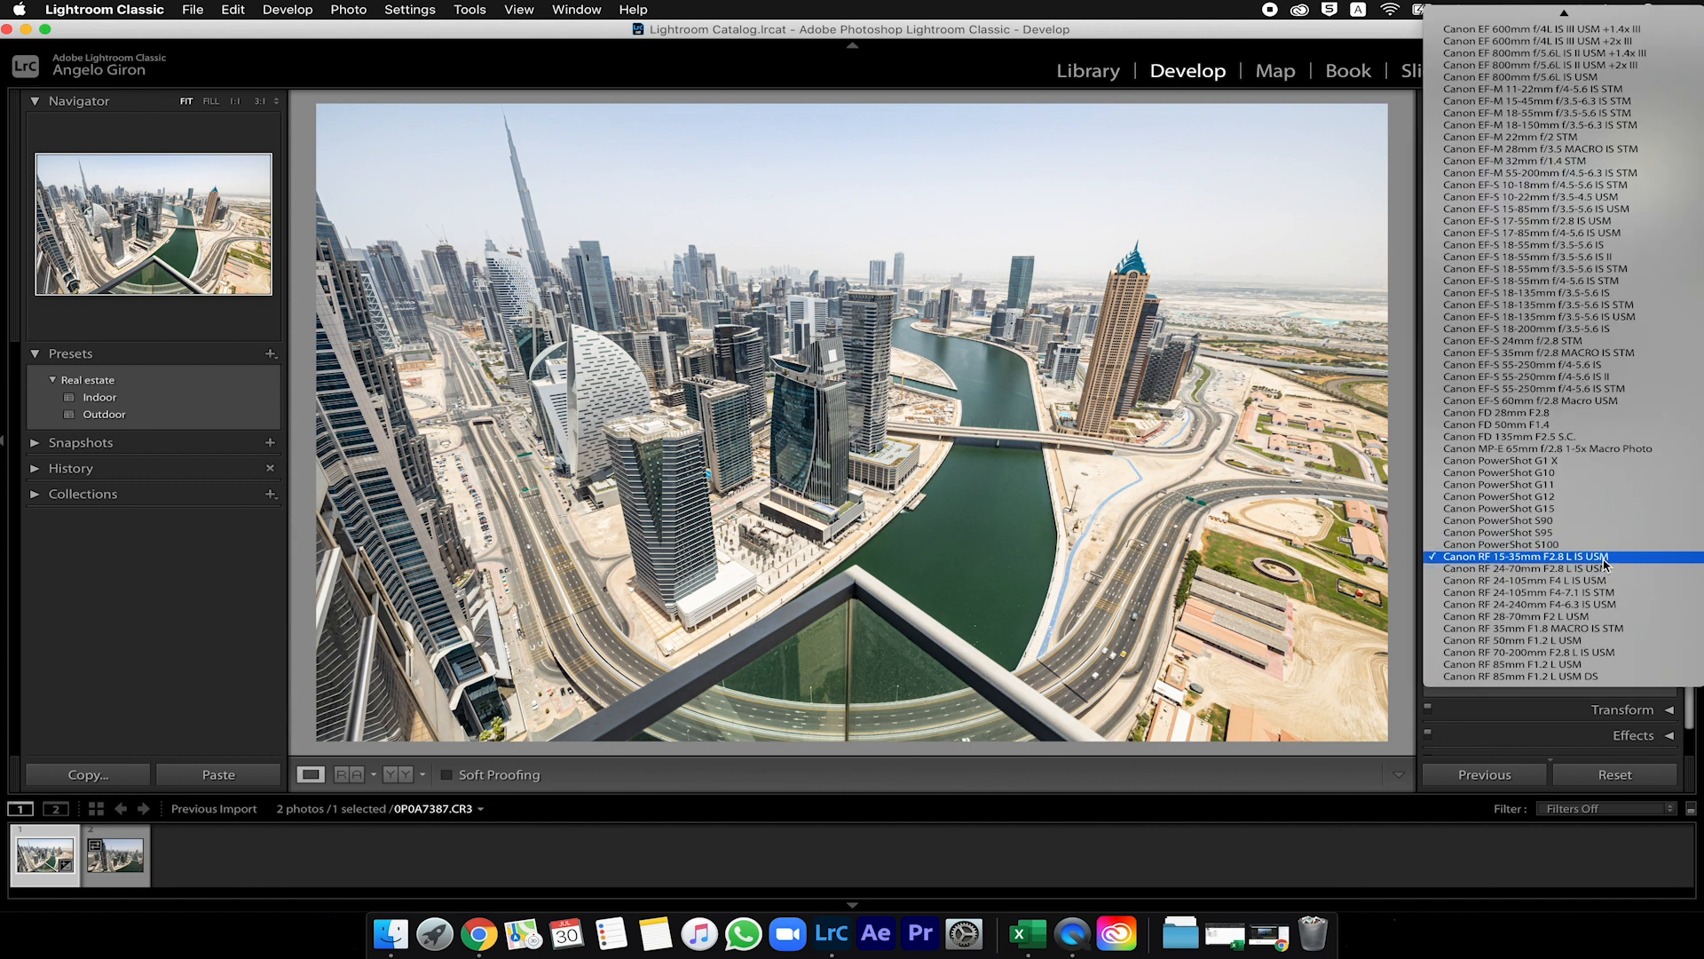
pyautogui.click(1605, 559)
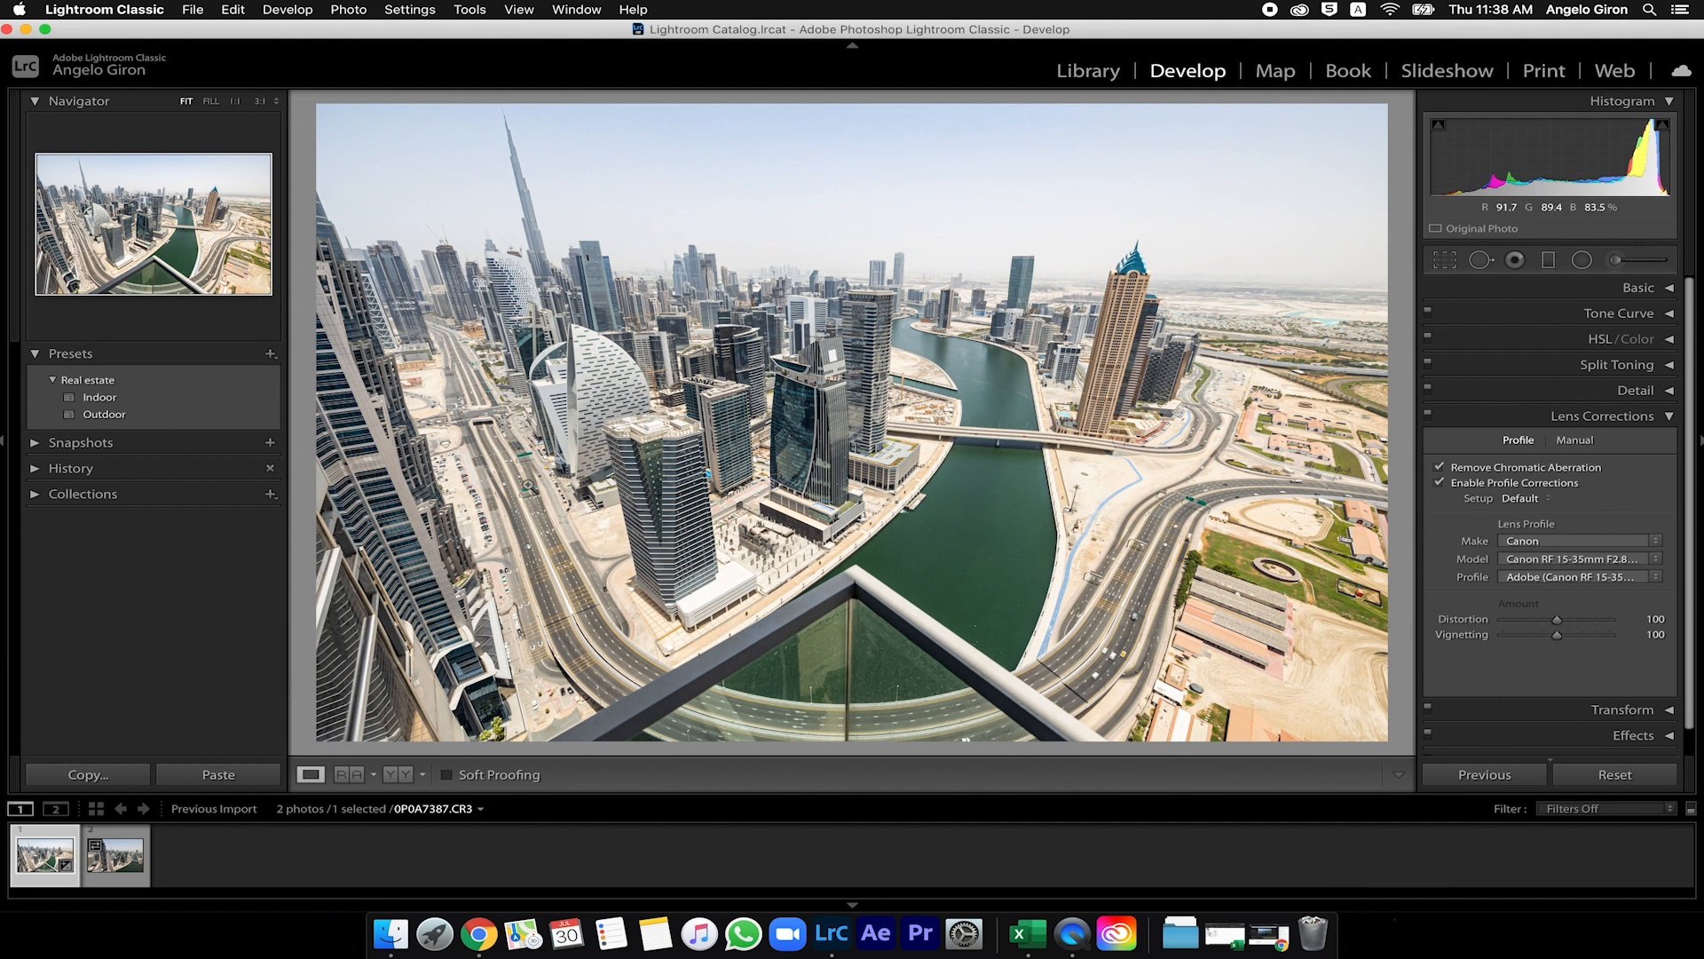
# - Look over the manual distortion, defringe and vignetting options, and close the lens corrections
pyautogui.click(1573, 444)
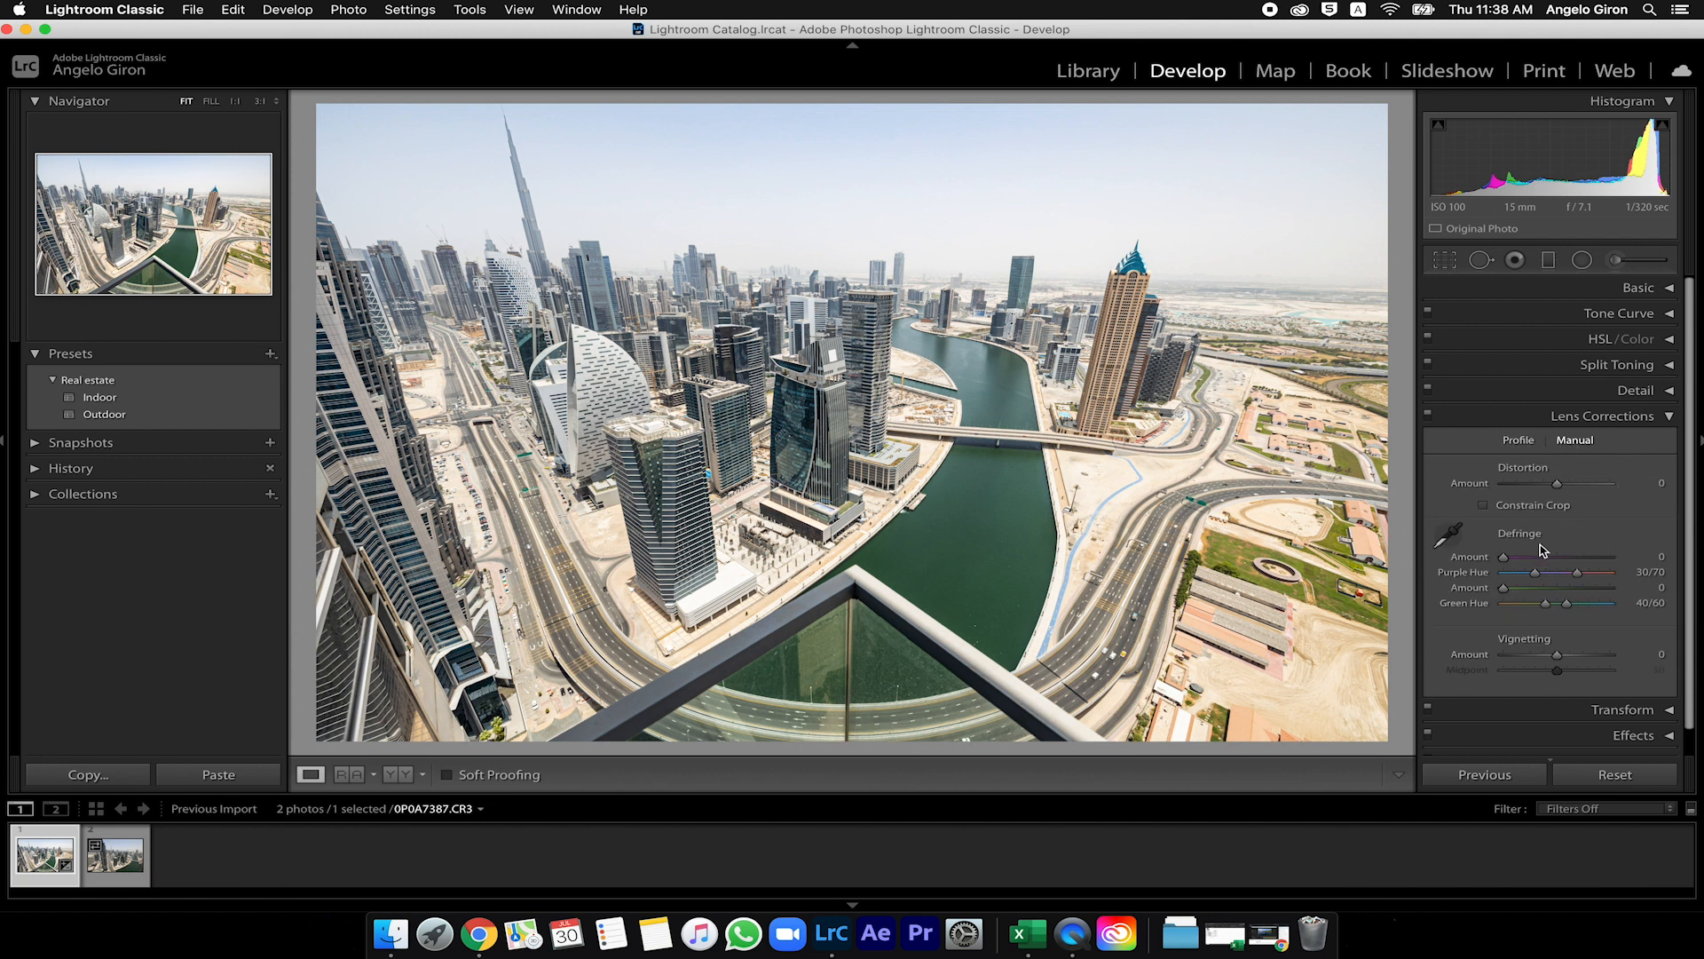
pyautogui.click(1518, 439)
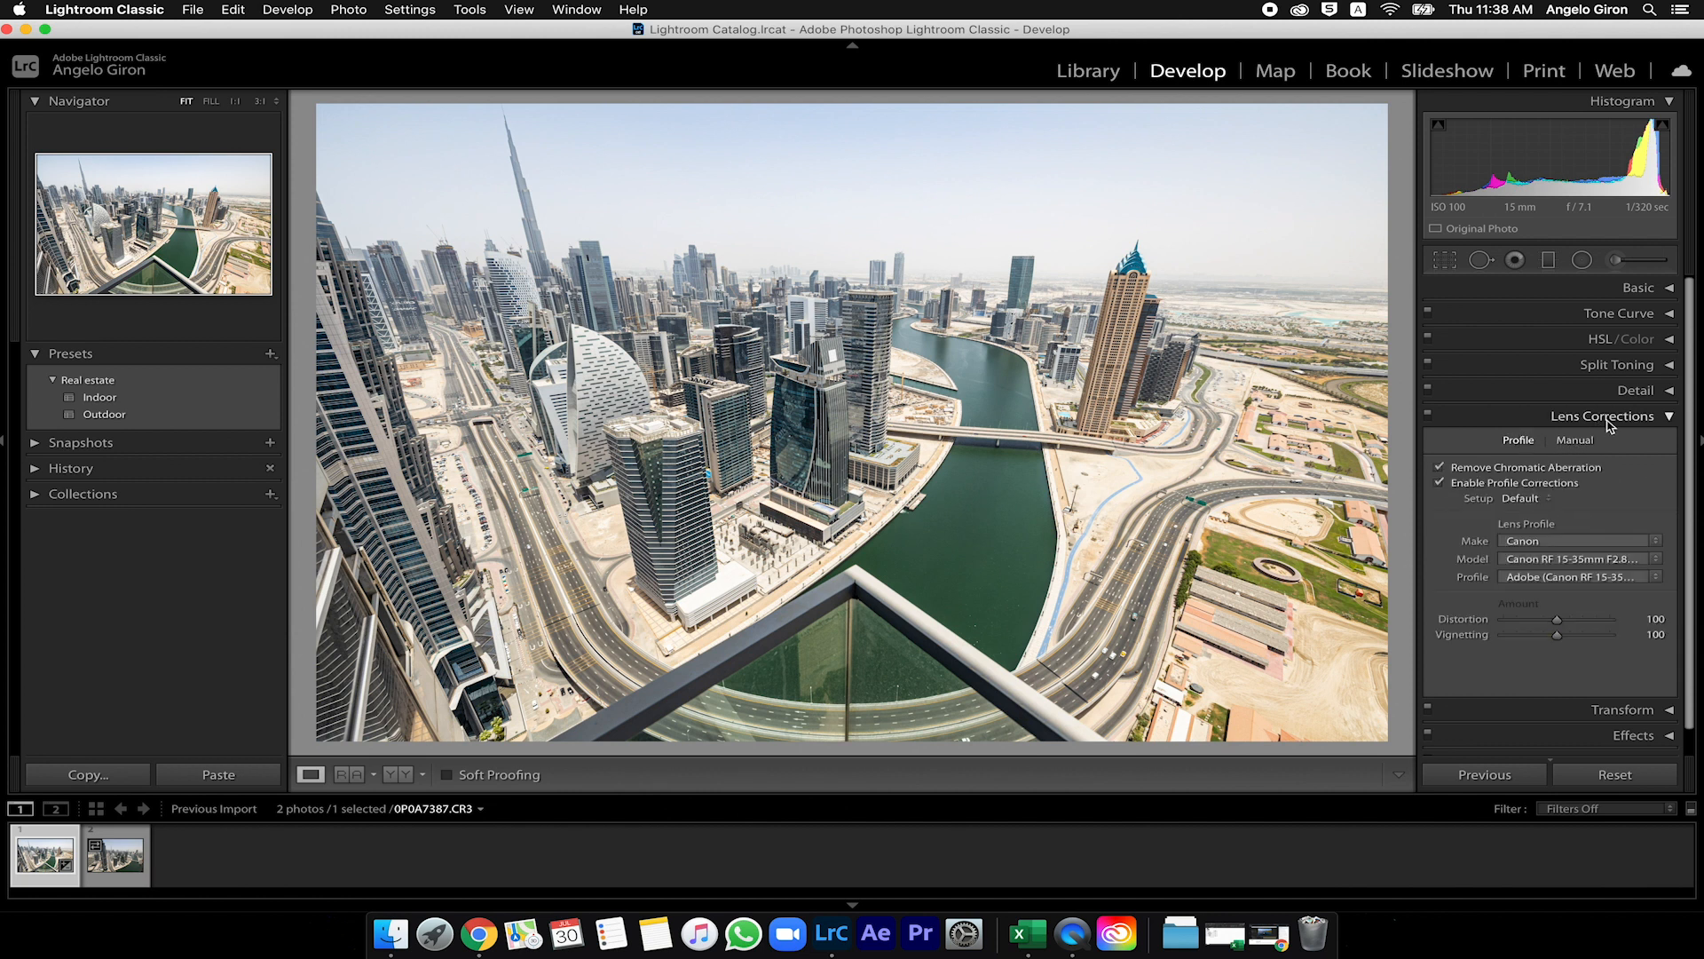
pyautogui.click(1587, 420)
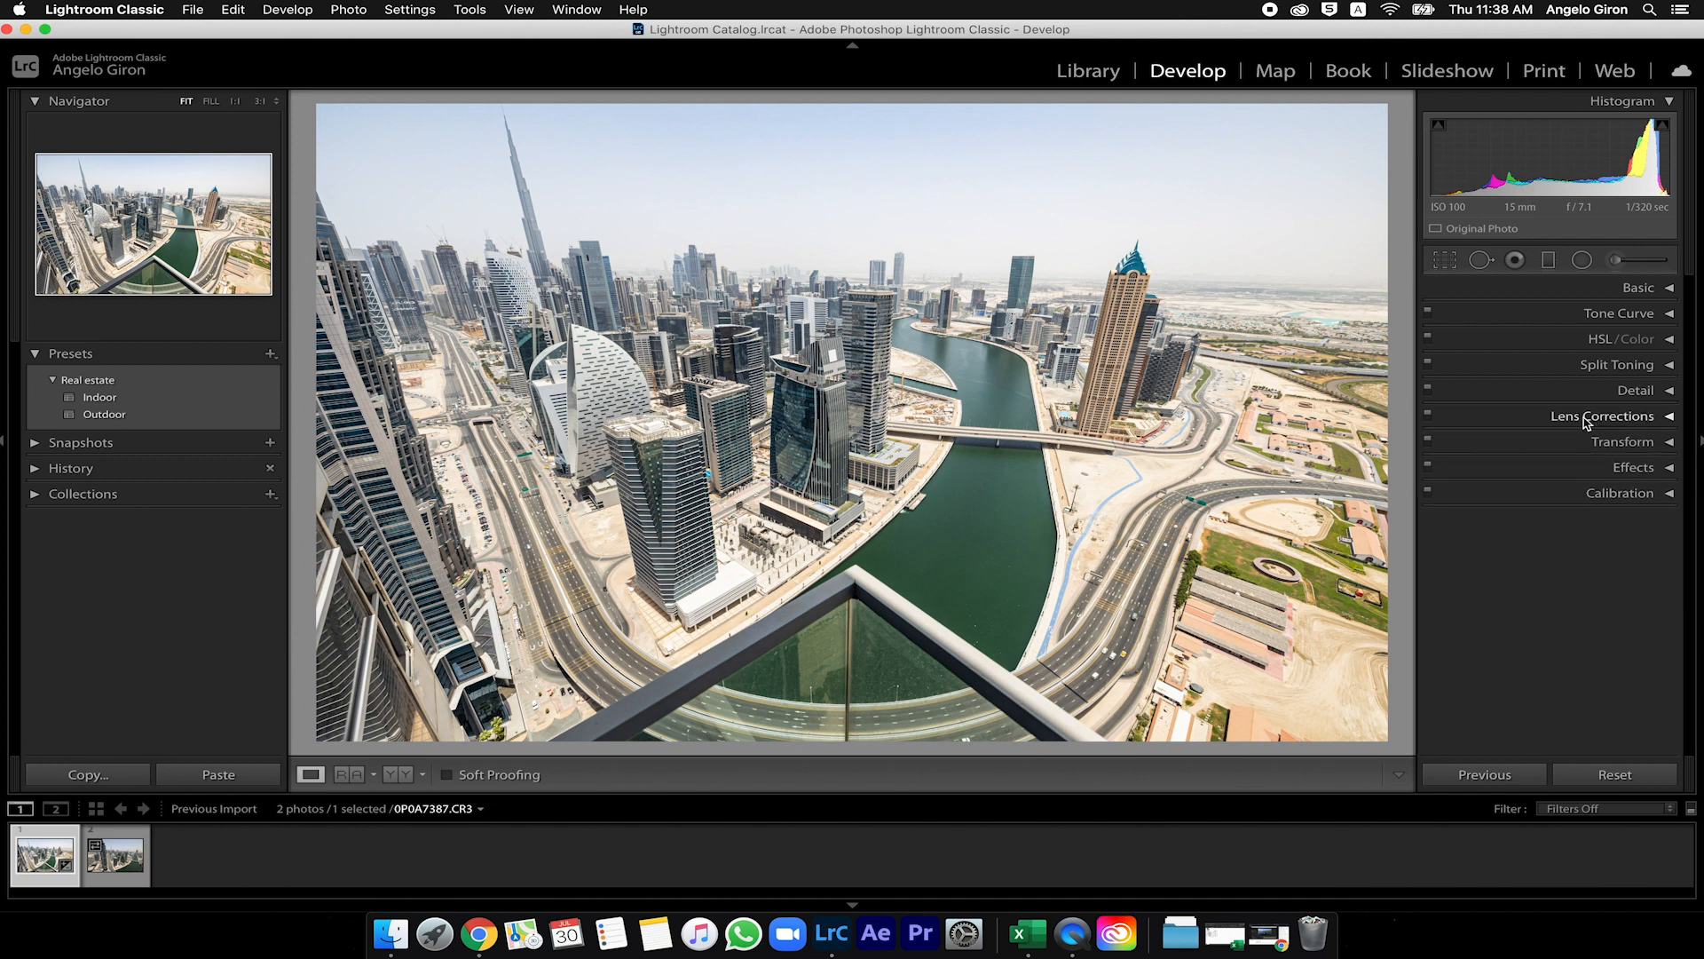
# - Try the manual Transform adjustments on the photo and reset them to zero
pyautogui.click(1587, 441)
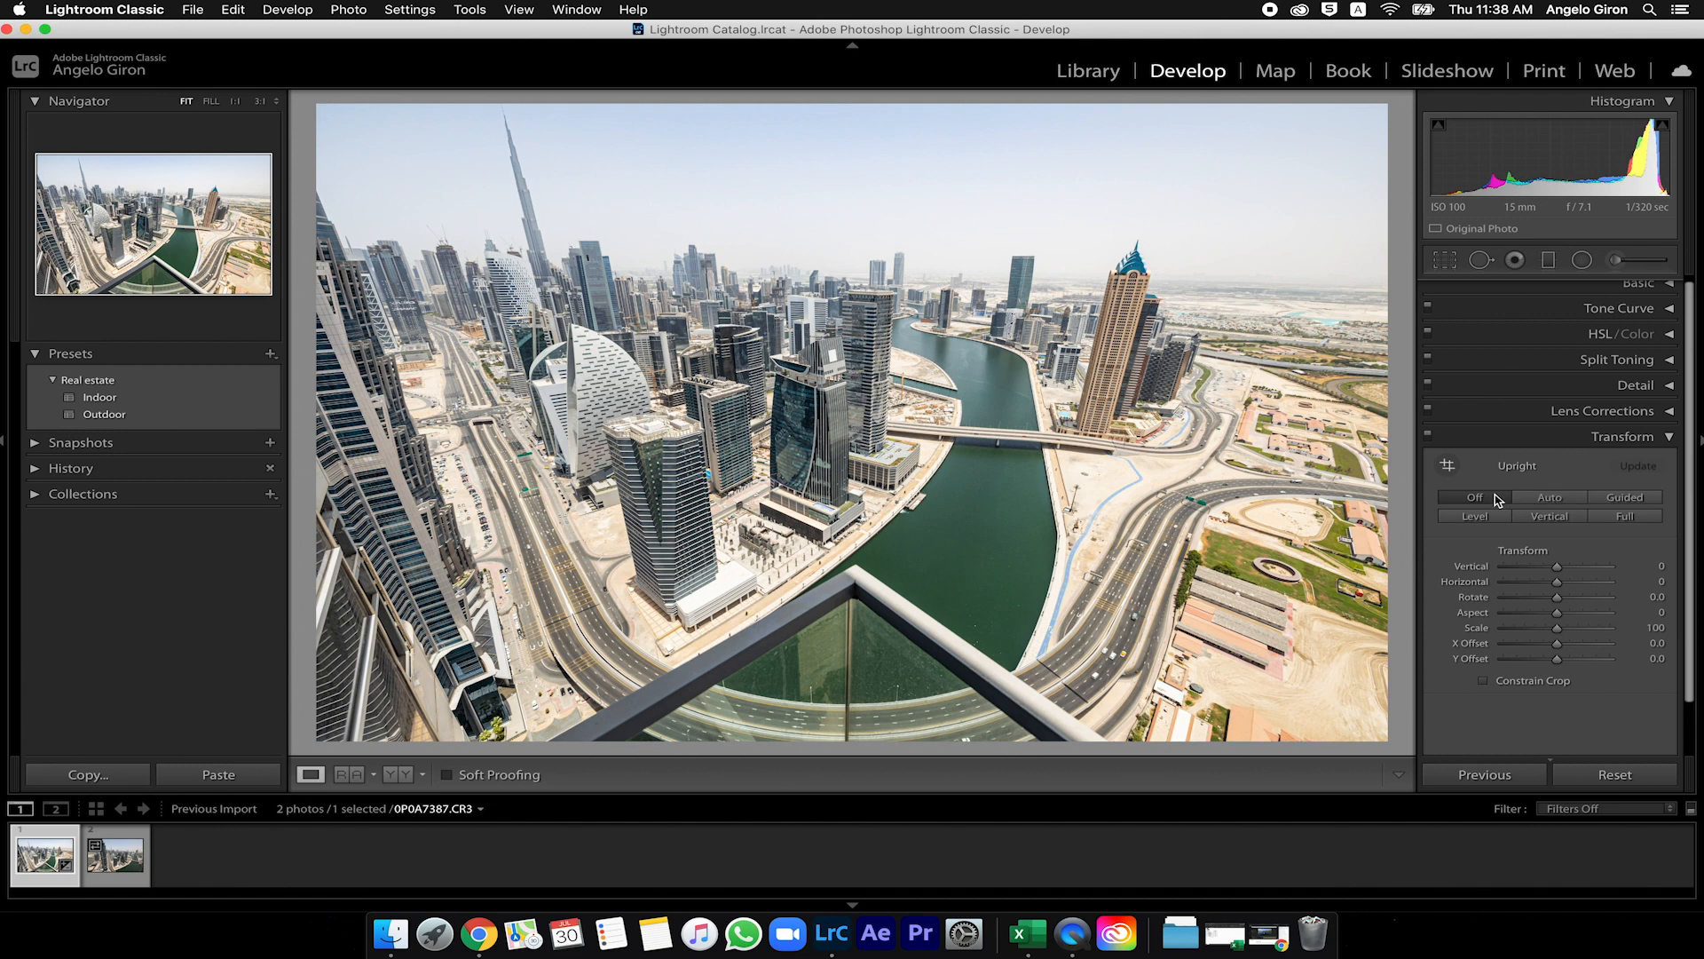
pyautogui.click(1555, 566)
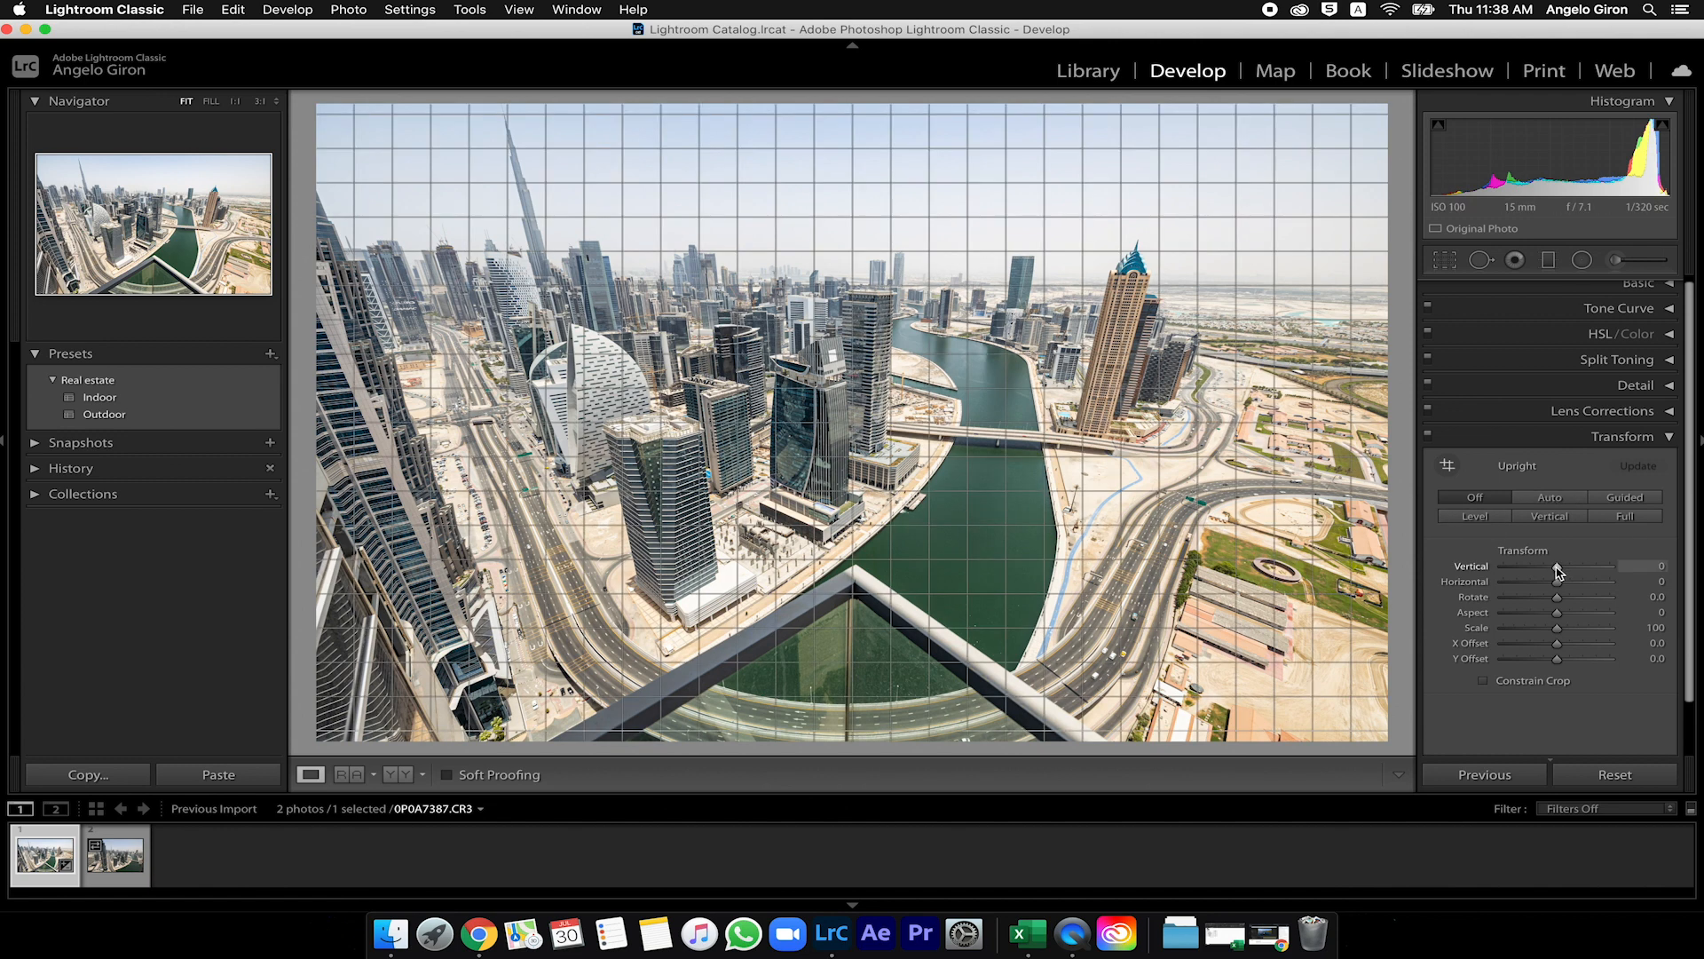
pyautogui.moveTo(1559, 570); pyautogui.dragTo(1574, 602)
pyautogui.doubleClick(1552, 586)
pyautogui.doubleClick(1569, 600)
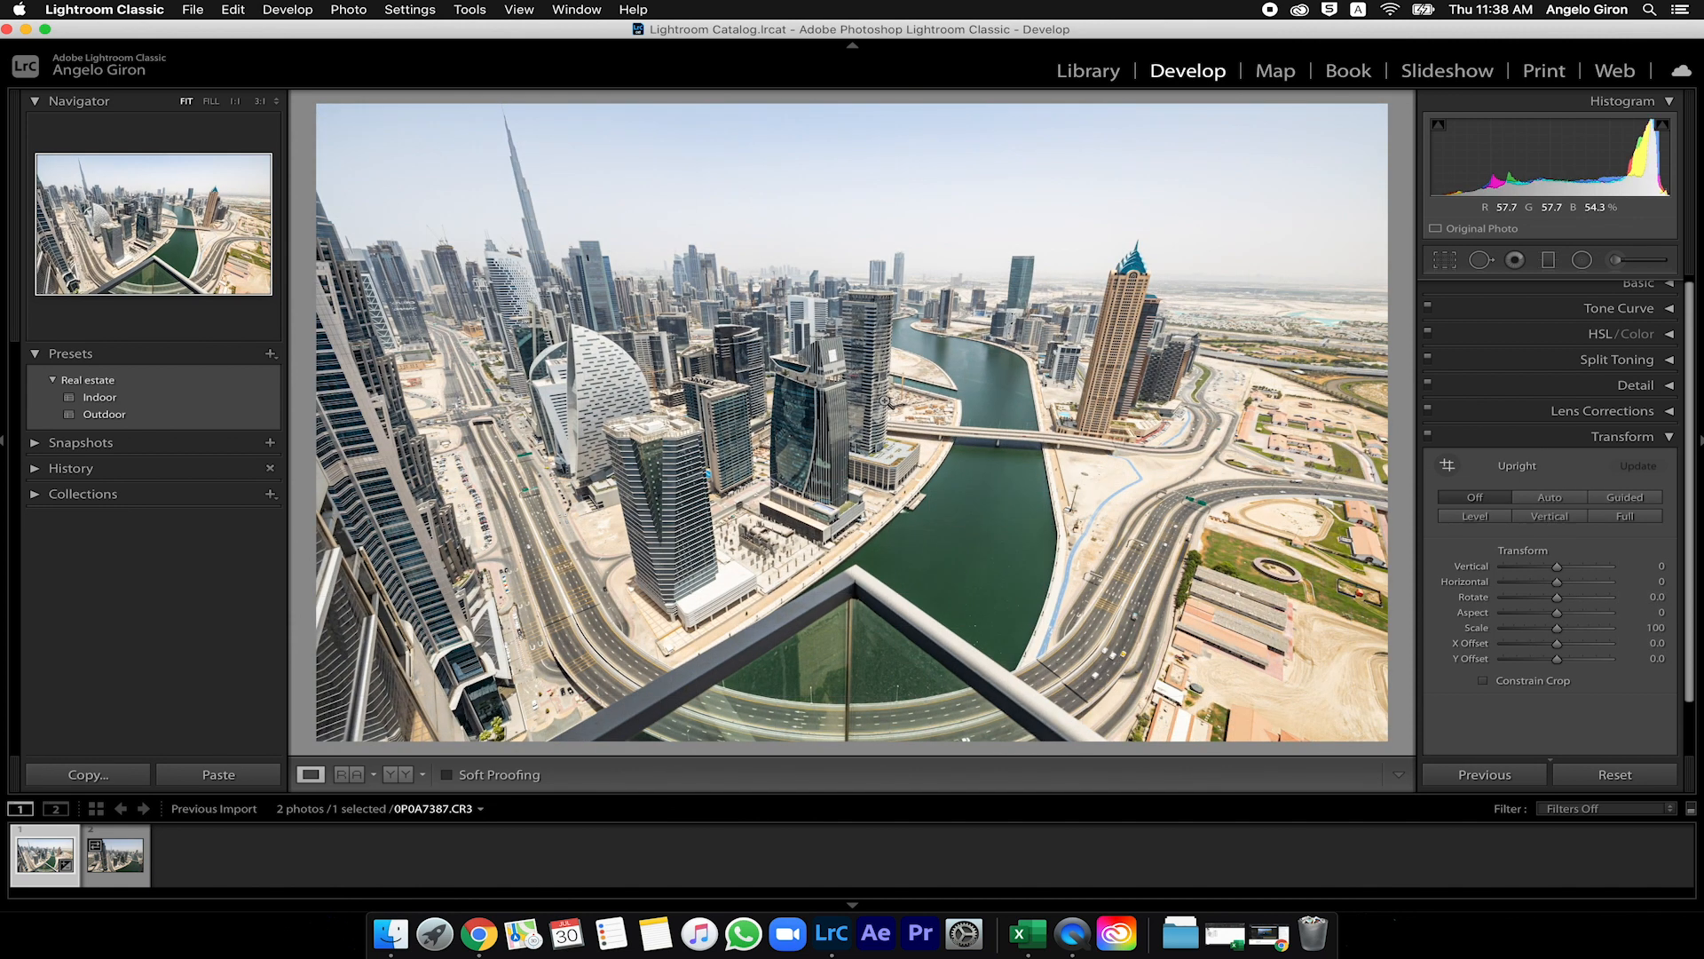
# - Try the automatic Upright perspective correction and turn it off again
pyautogui.click(1552, 500)
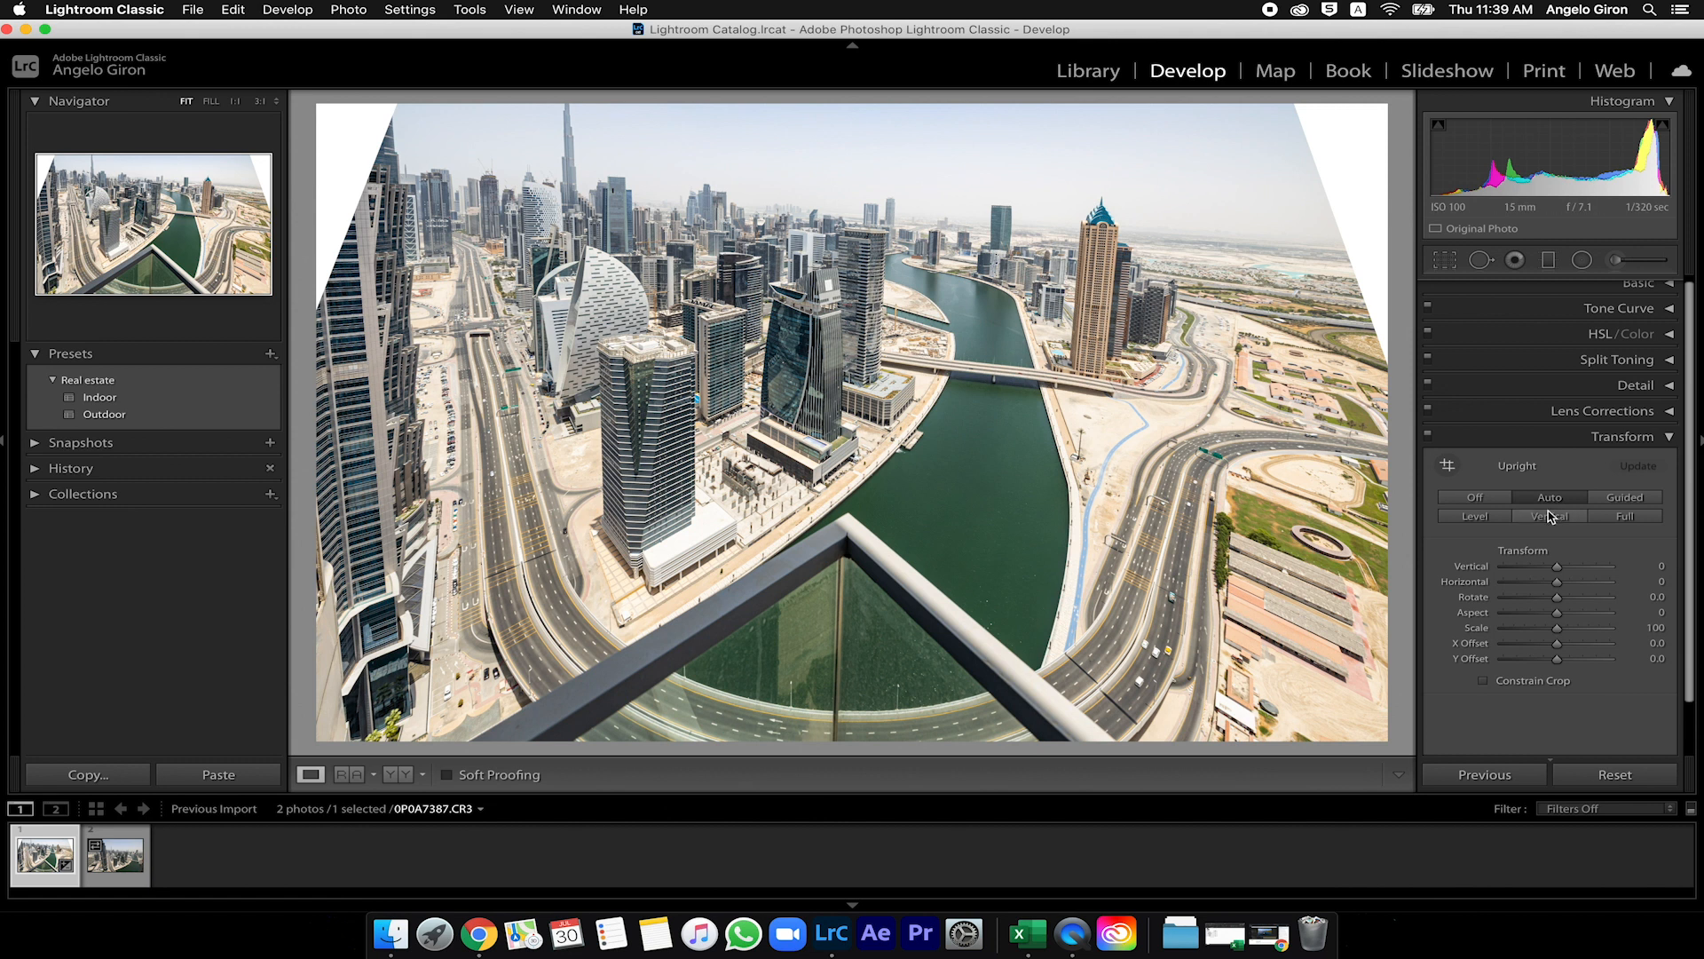
pyautogui.click(1478, 499)
pyautogui.click(1558, 442)
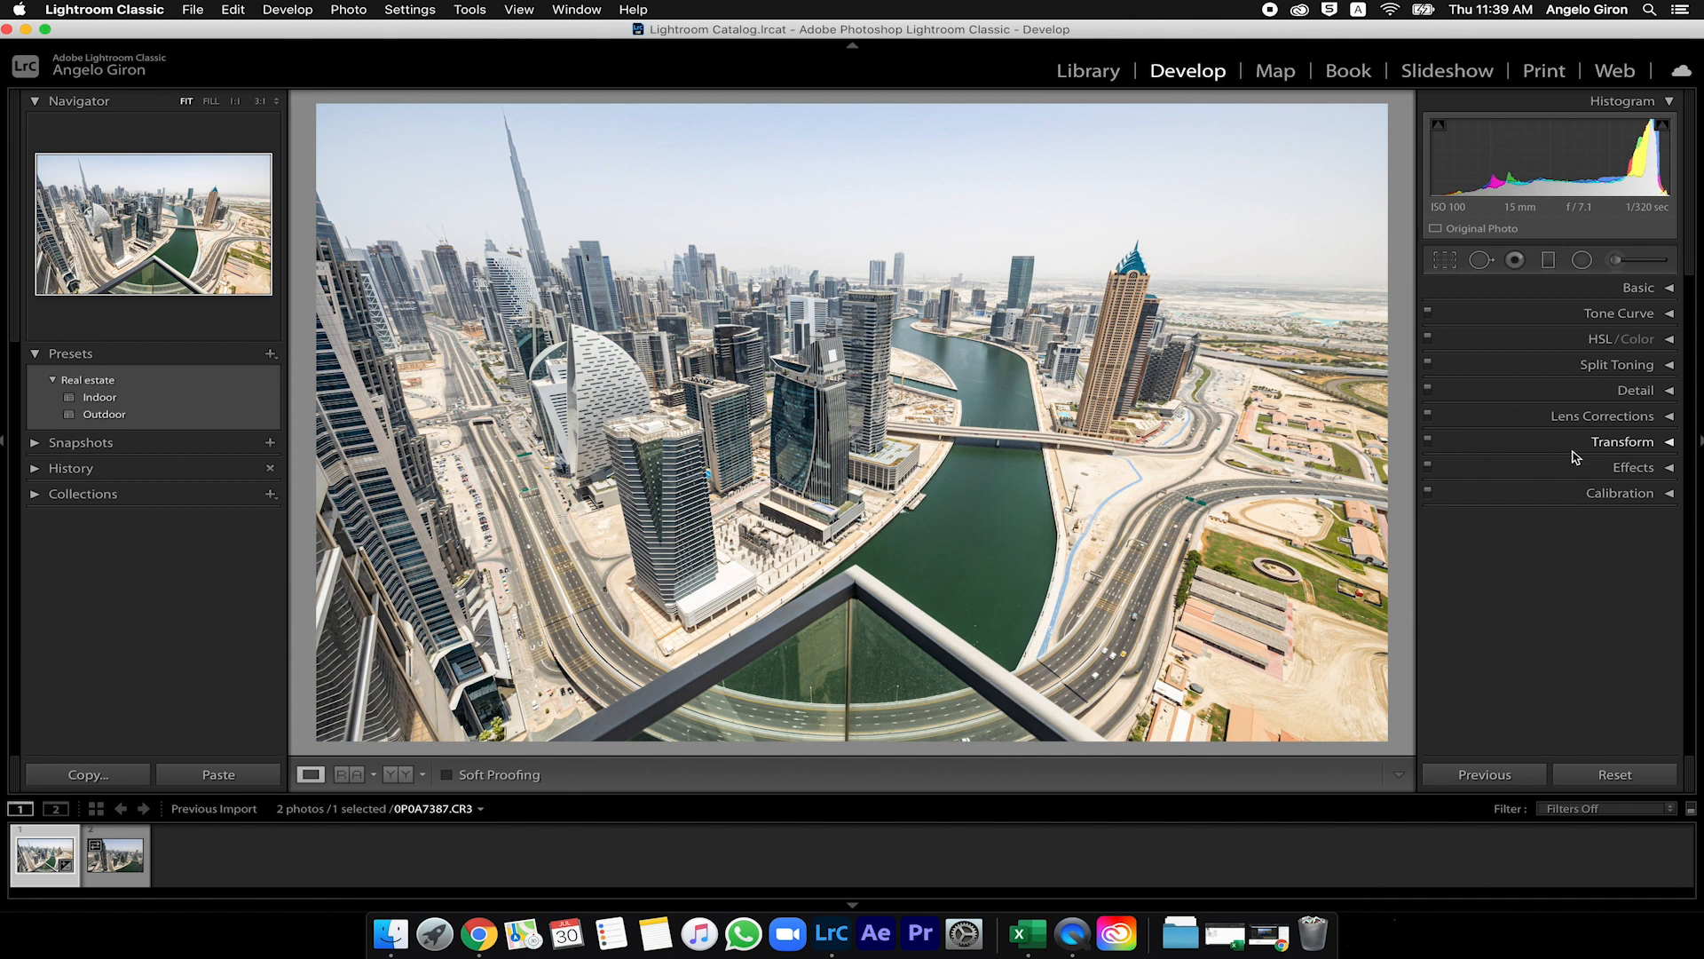
# - Try a post-crop vignette of -61 with roundness -8 and feather 100, and reset the vignette settings
pyautogui.click(1631, 471)
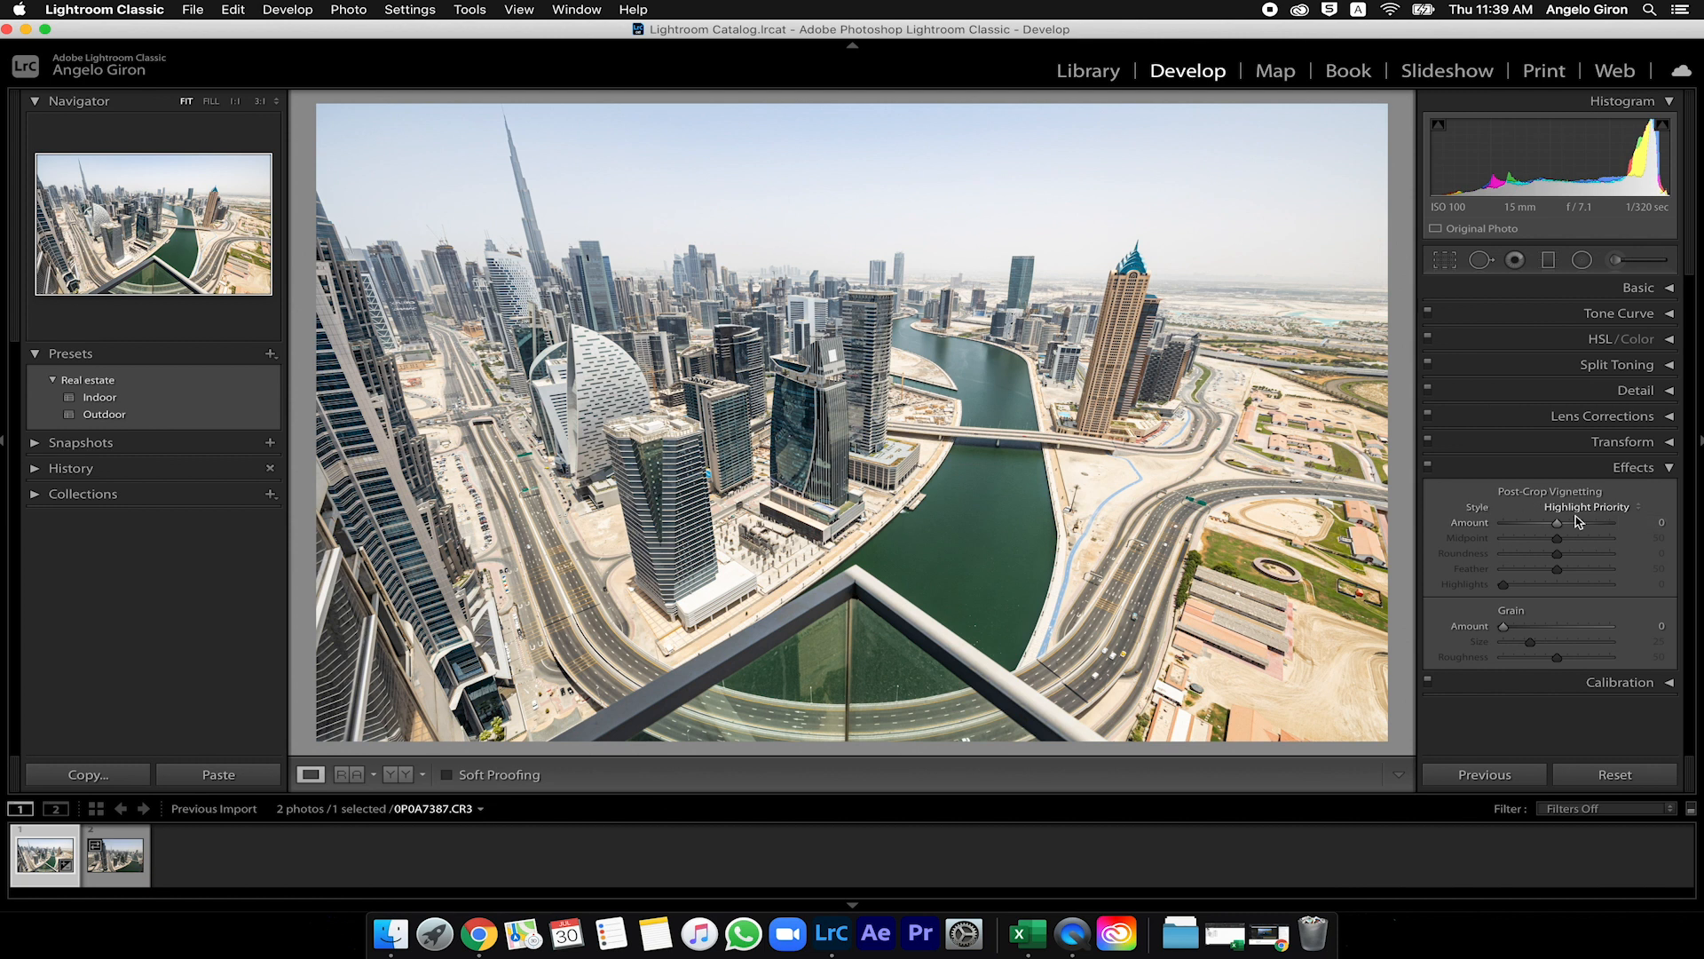
pyautogui.moveTo(1557, 529)
pyautogui.mouseDown()
pyautogui.moveTo(1525, 530)
pyautogui.moveTo(1609, 543)
pyautogui.moveTo(1504, 543)
pyautogui.moveTo(1633, 543)
pyautogui.moveTo(1559, 543)
pyautogui.mouseUp()
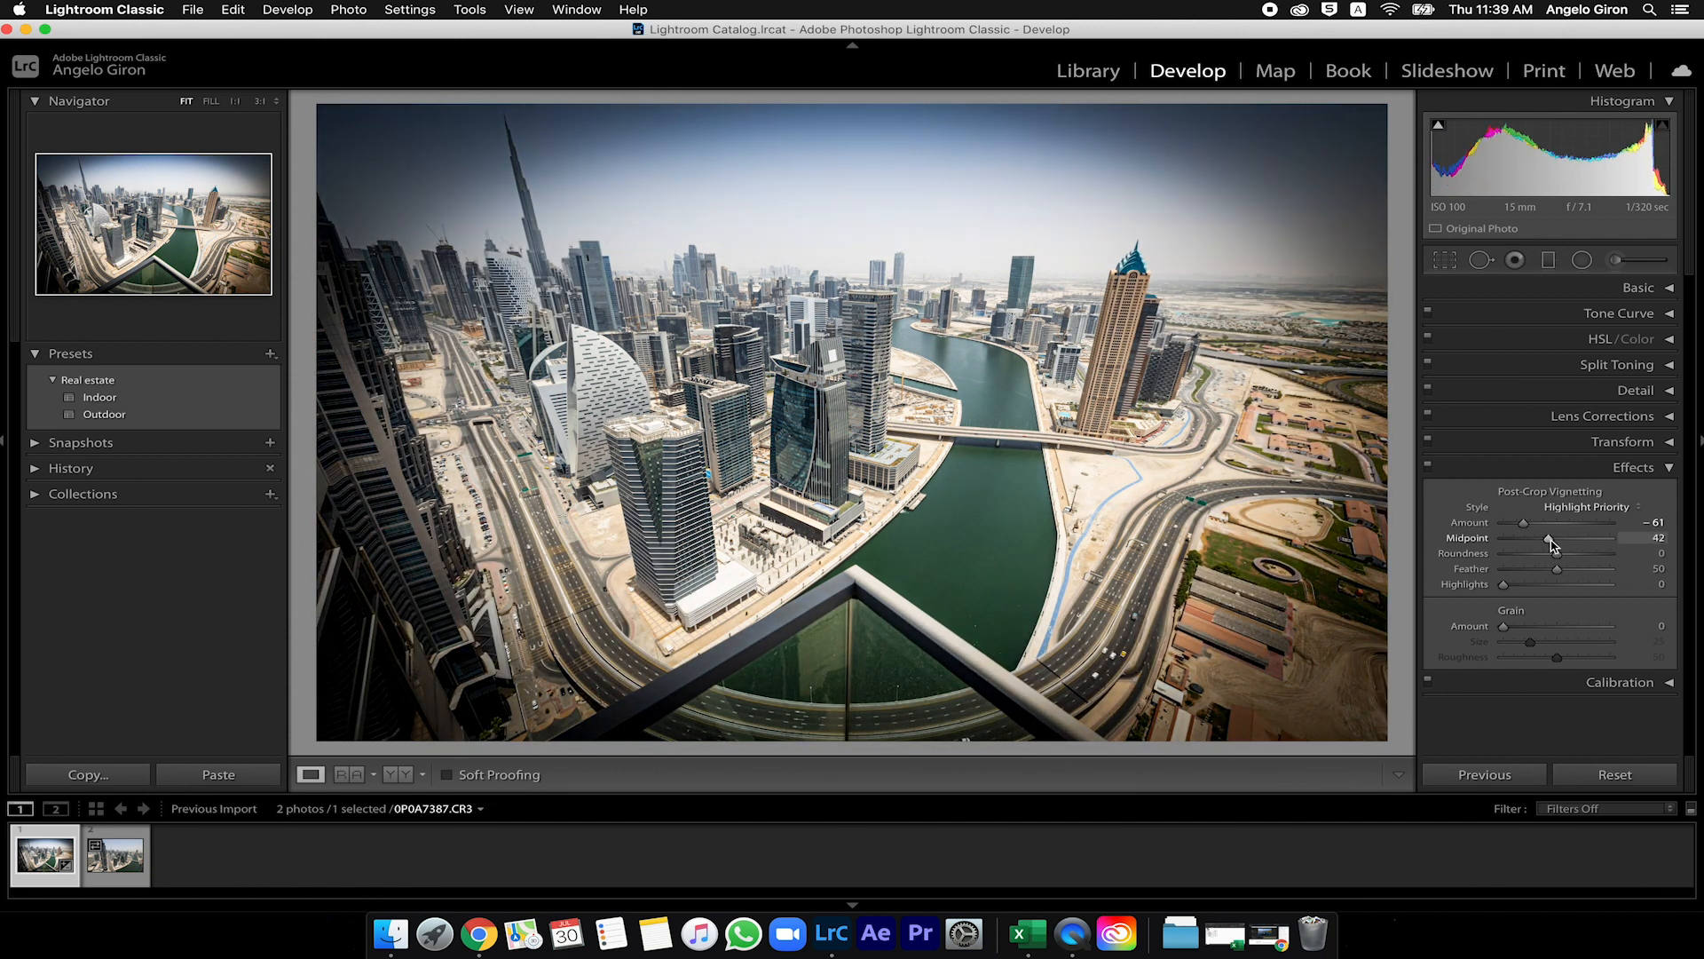
pyautogui.moveTo(1559, 559); pyautogui.dragTo(1636, 577)
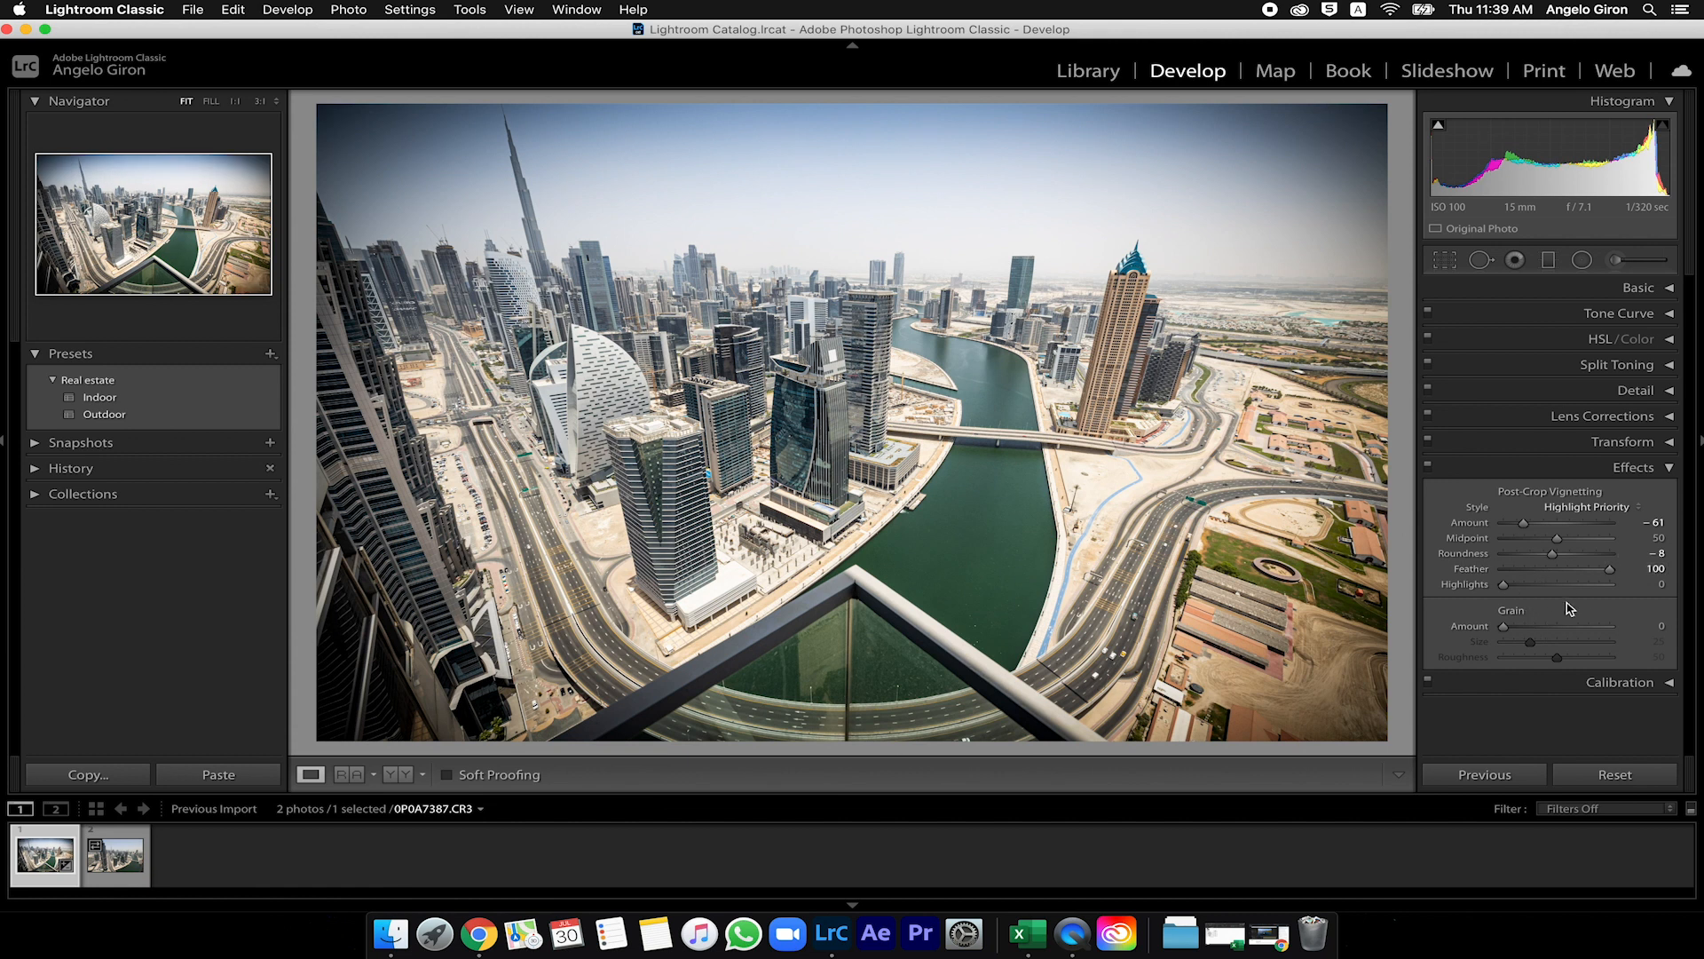
pyautogui.doubleClick(1610, 569)
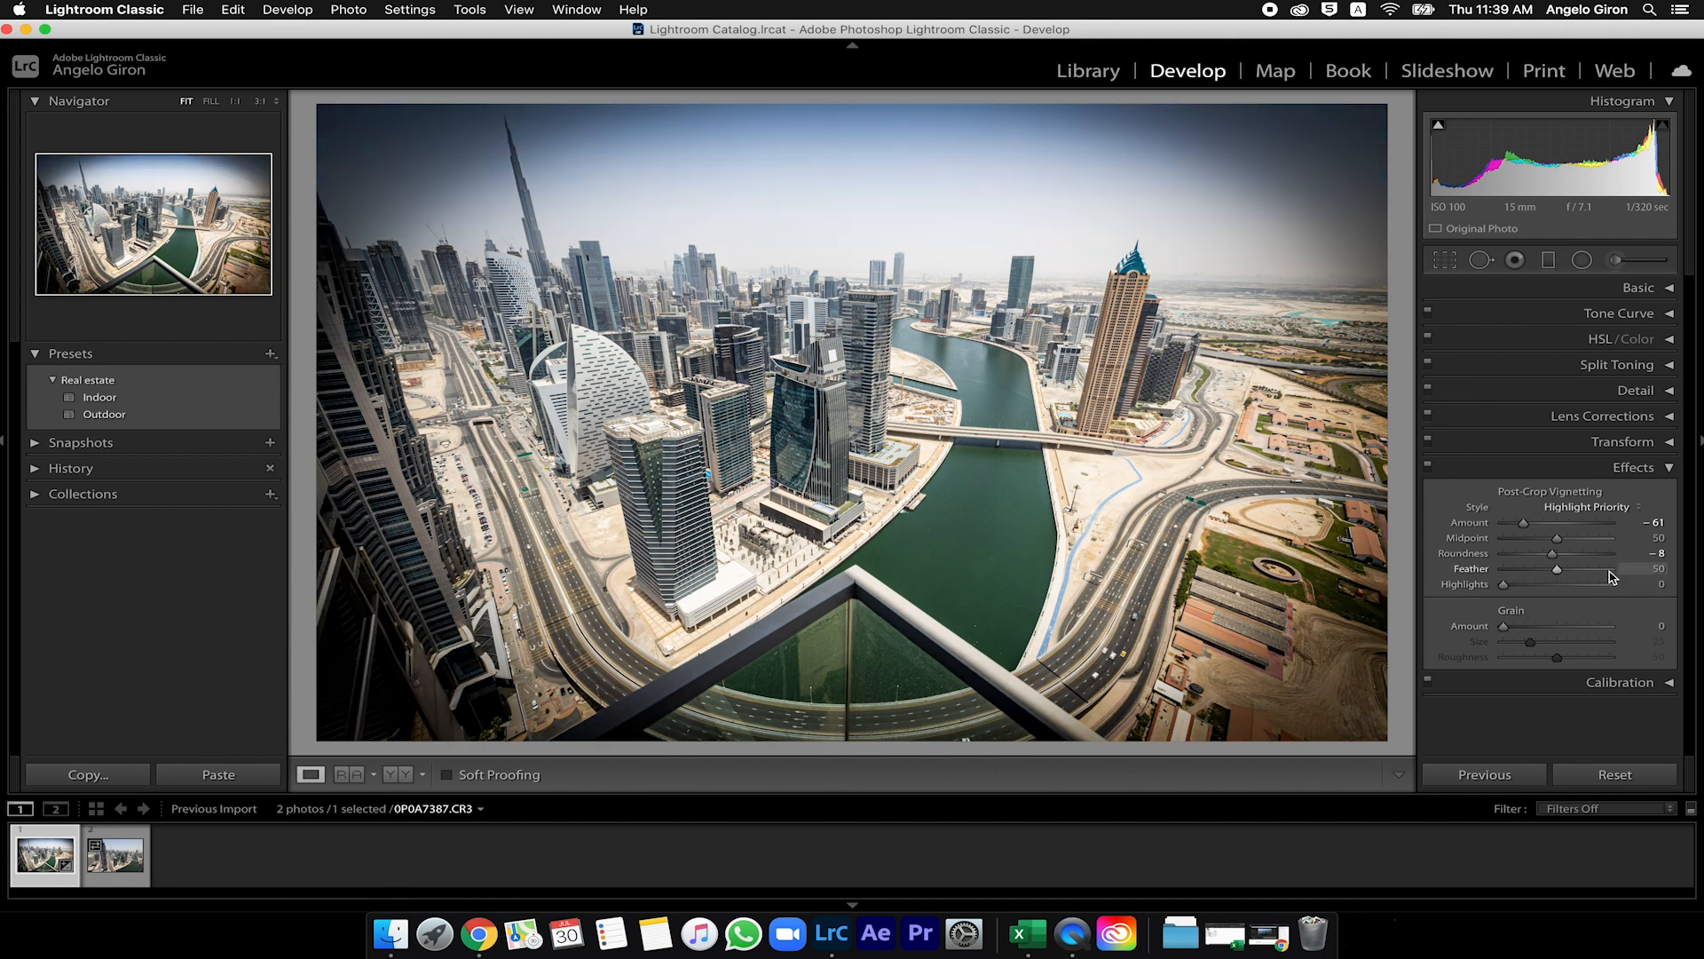
pyautogui.doubleClick(1553, 553)
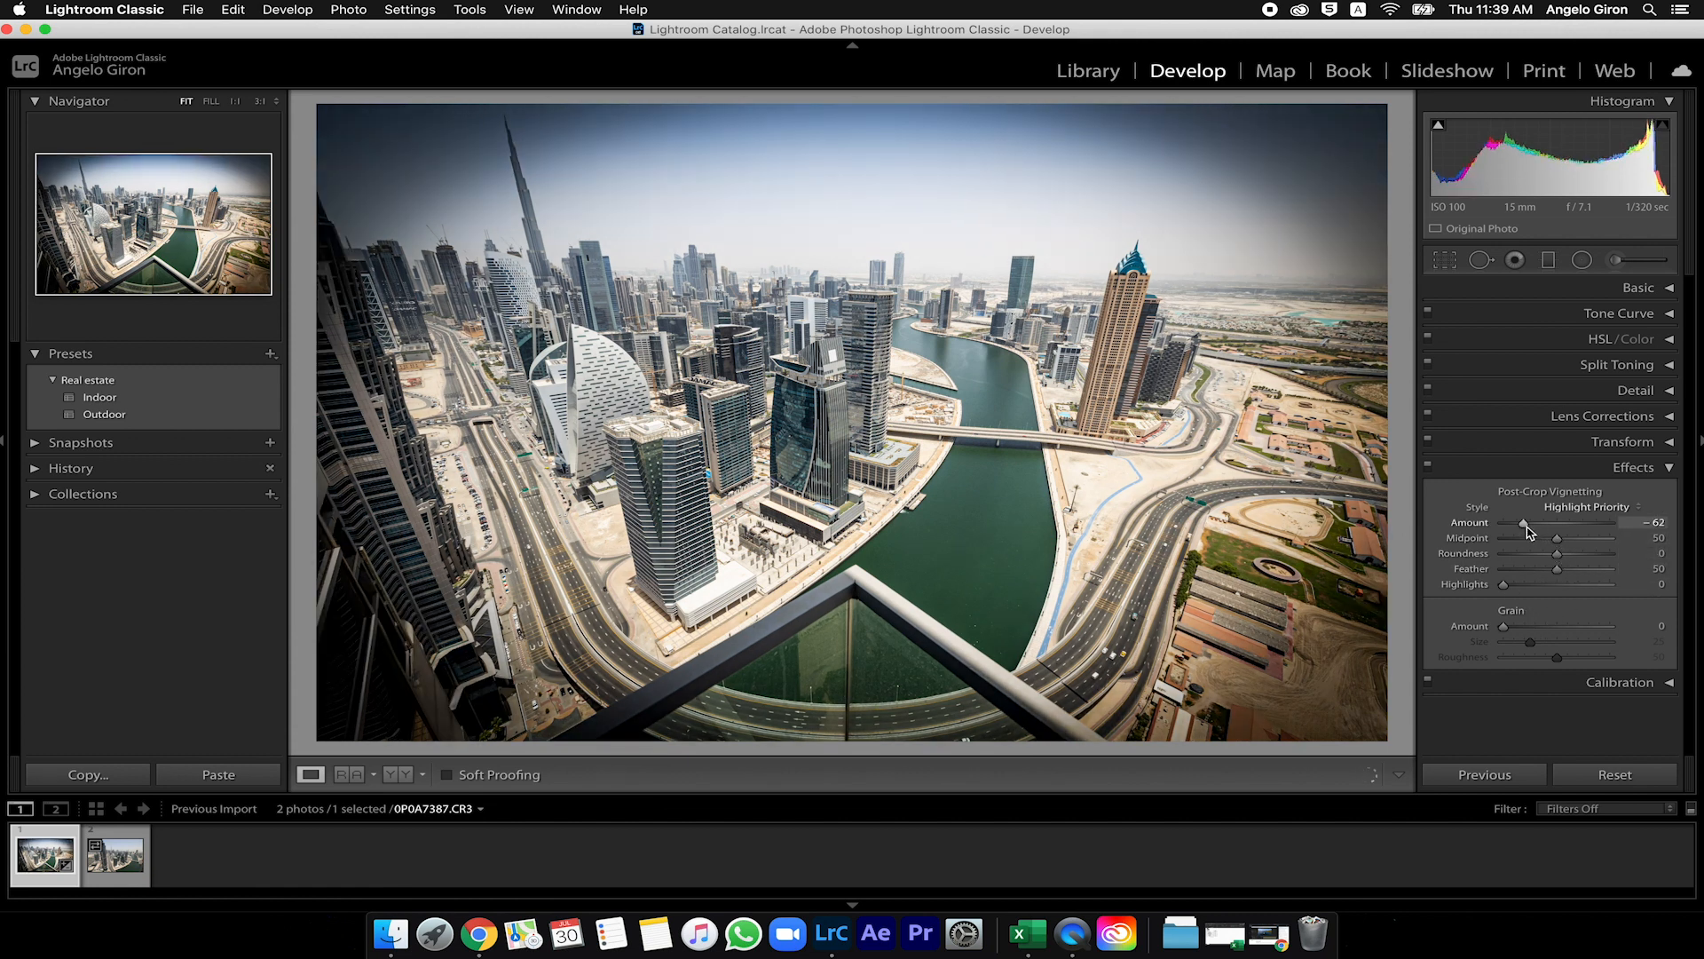
pyautogui.doubleClick(1523, 523)
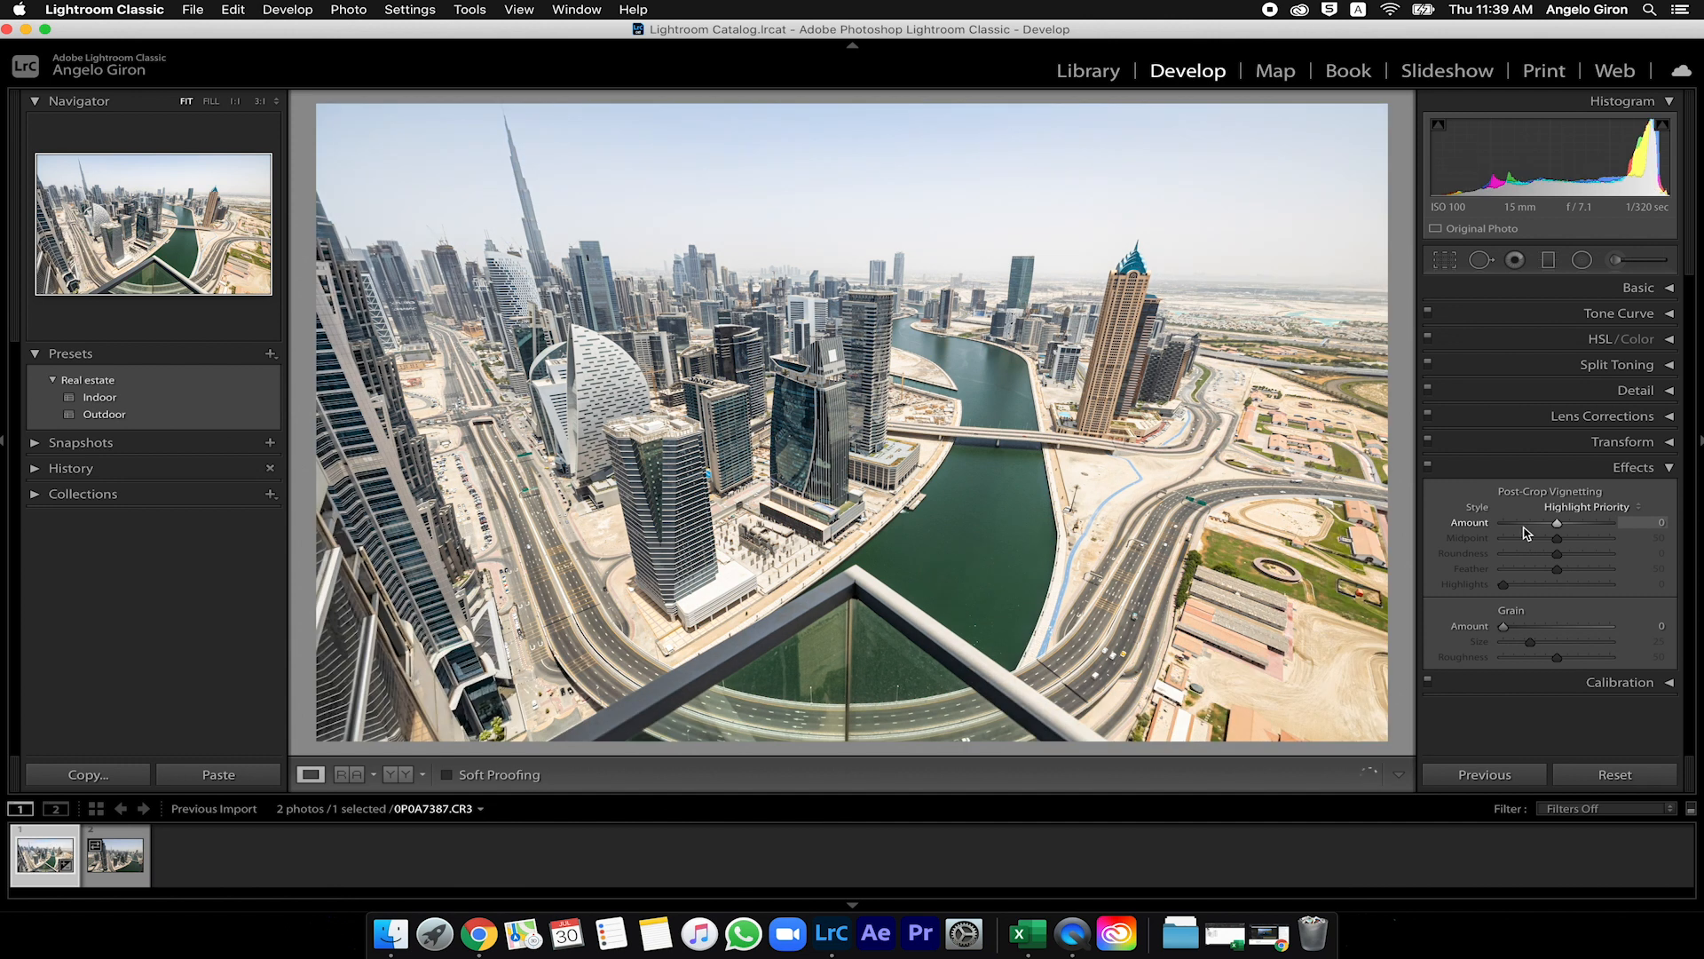
pyautogui.click(1586, 469)
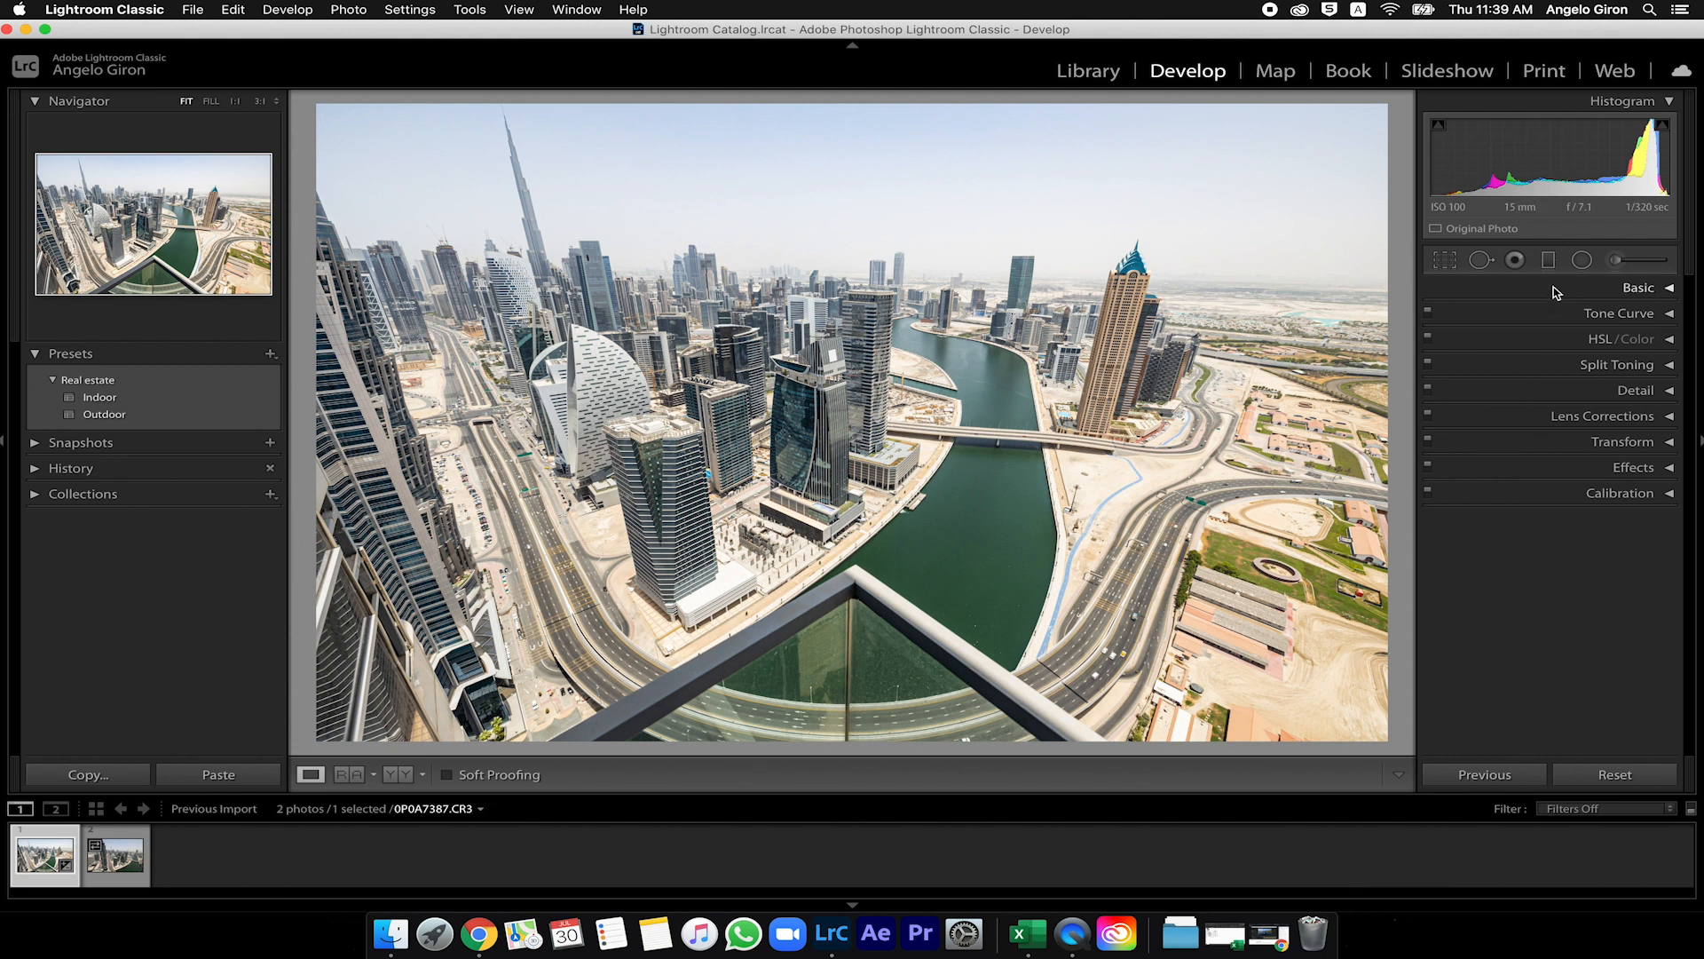
# - Lower the highlights to about -59 in the Basic adjustments
pyautogui.click(1553, 288)
pyautogui.moveTo(1538, 501); pyautogui.dragTo(1527, 504)
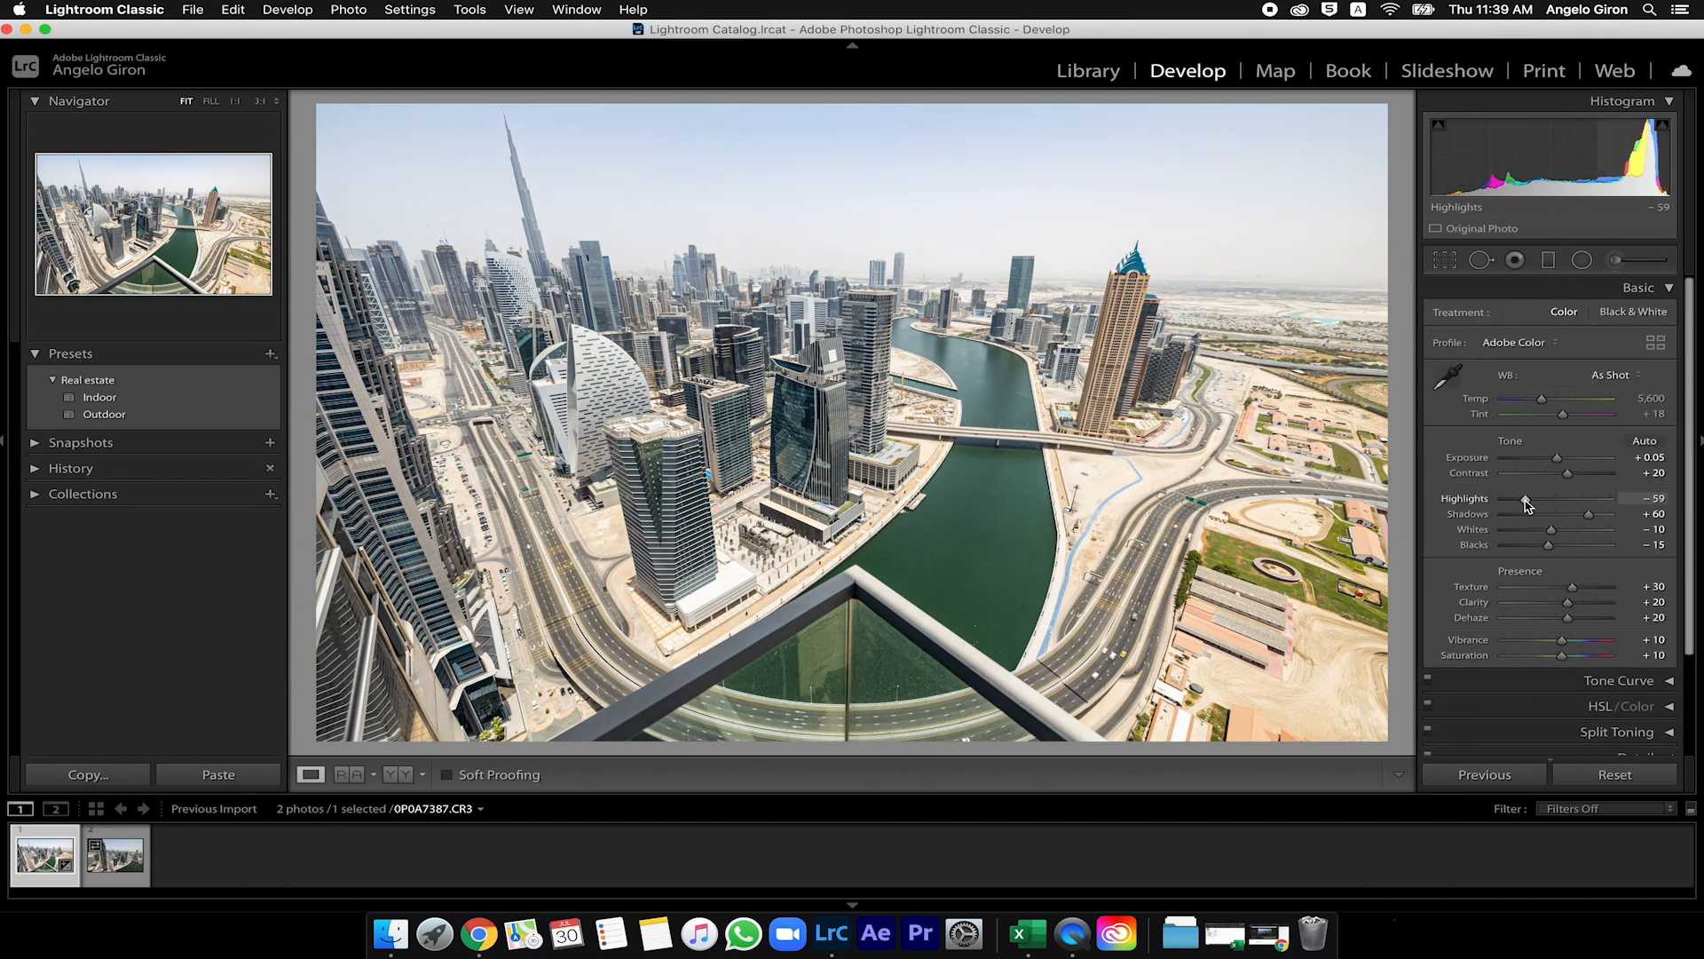
pyautogui.click(1618, 291)
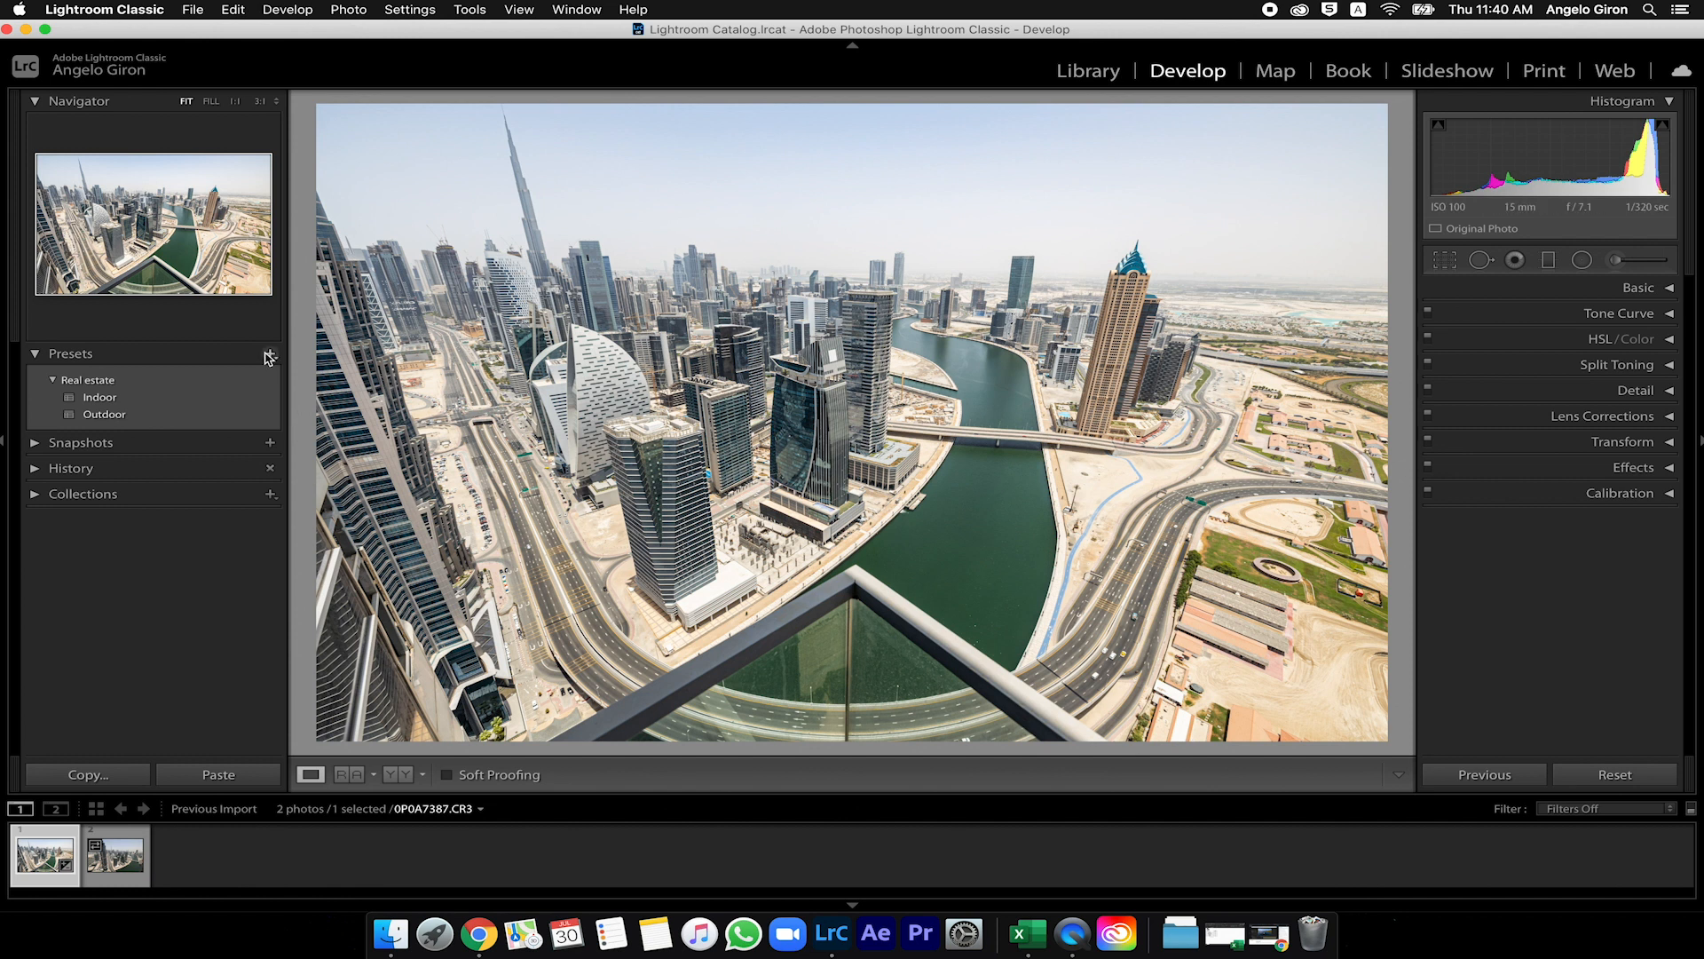
# - View the second photo, 0P0A7393.CR3, and return to the edited photo 0P0A7387.CR3
pyautogui.click(1638, 290)
pyautogui.click(1622, 289)
pyautogui.click(124, 868)
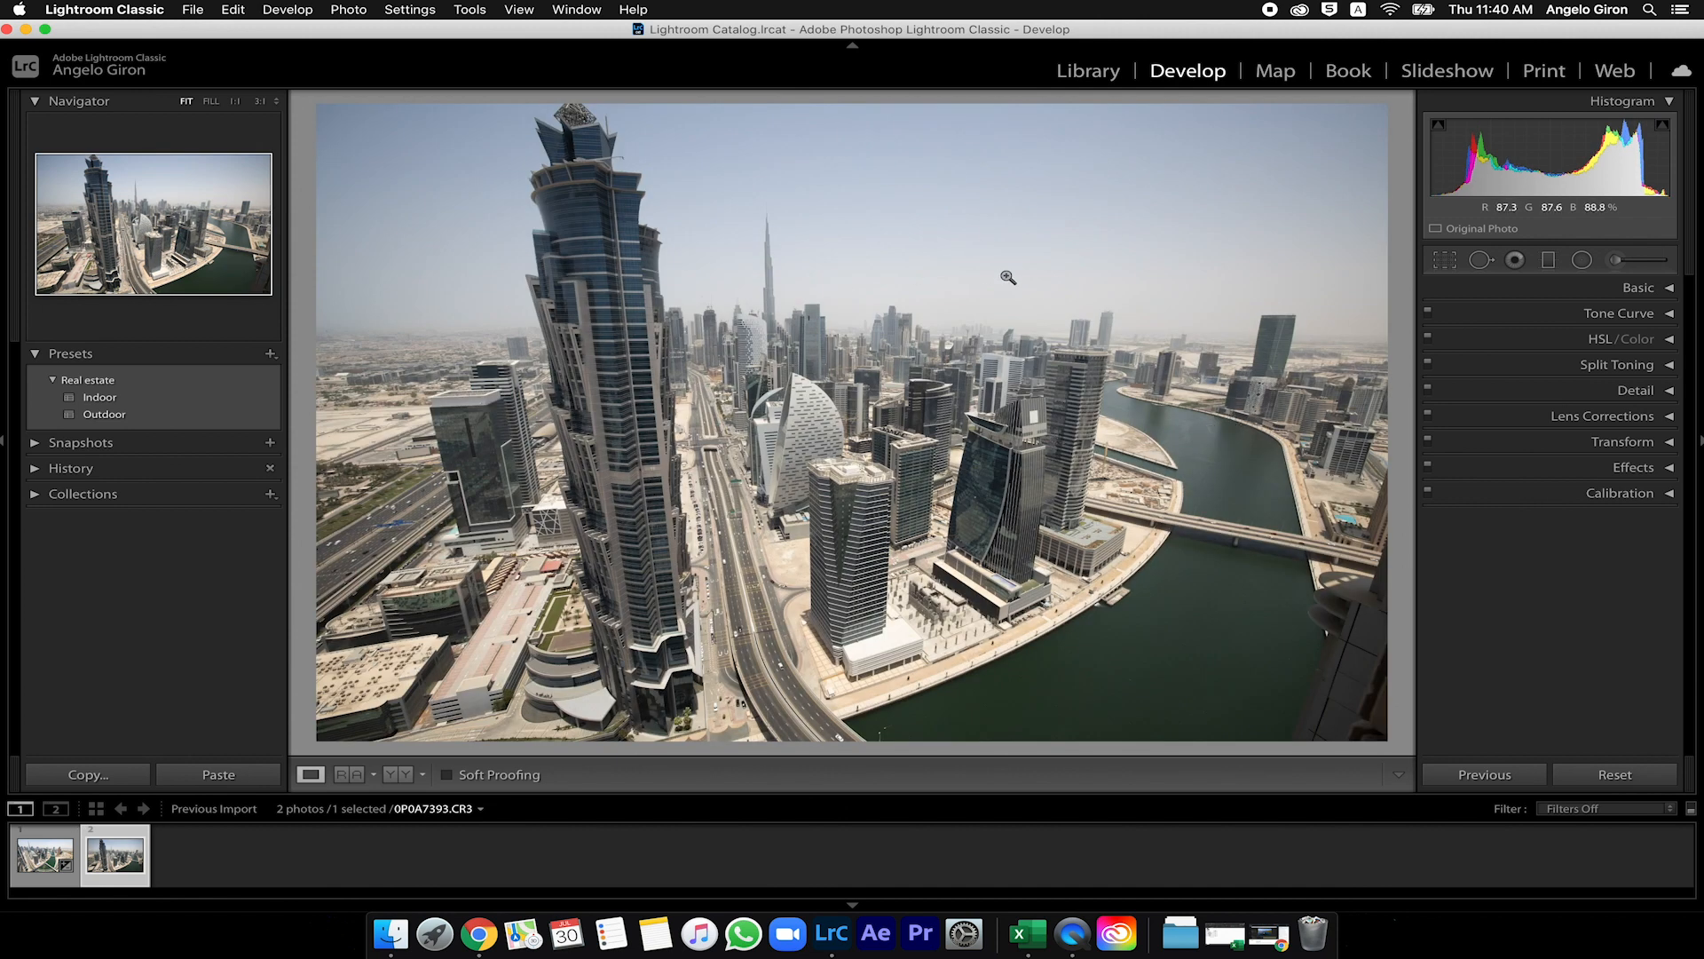
pyautogui.click(44, 861)
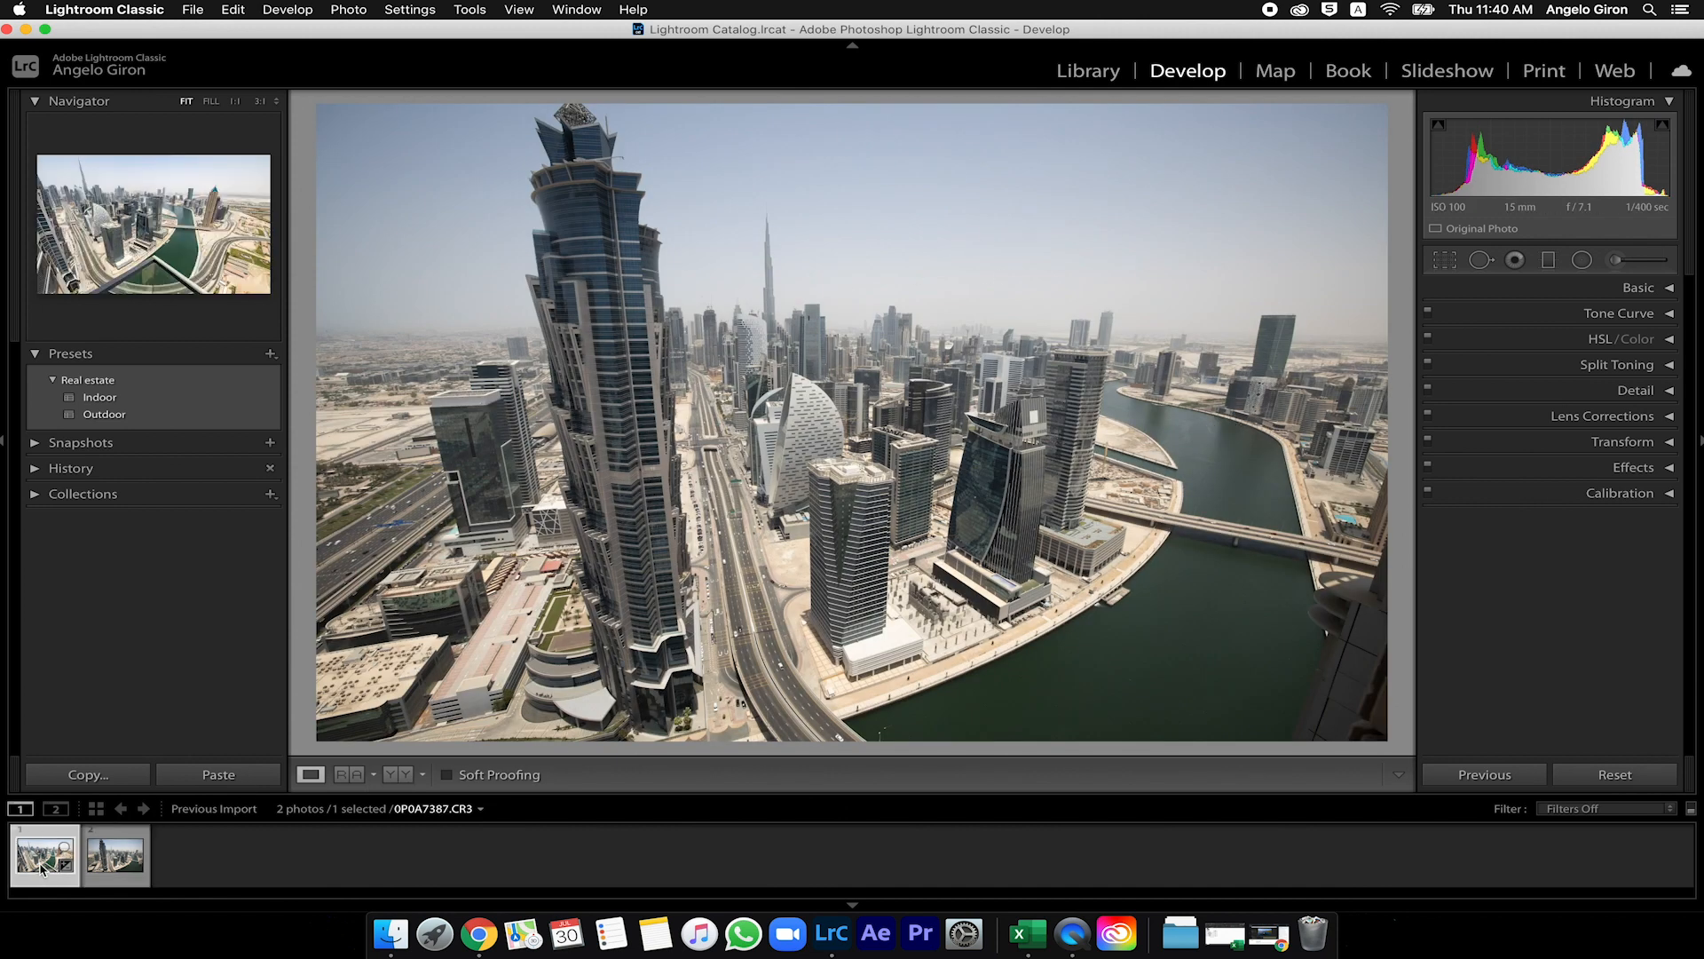
# - Select both photos and synchronize the develop settings of 0P0A7387.CR3 to 0P0A7393.CR3 with the default set of options
pyautogui.click(107, 863)
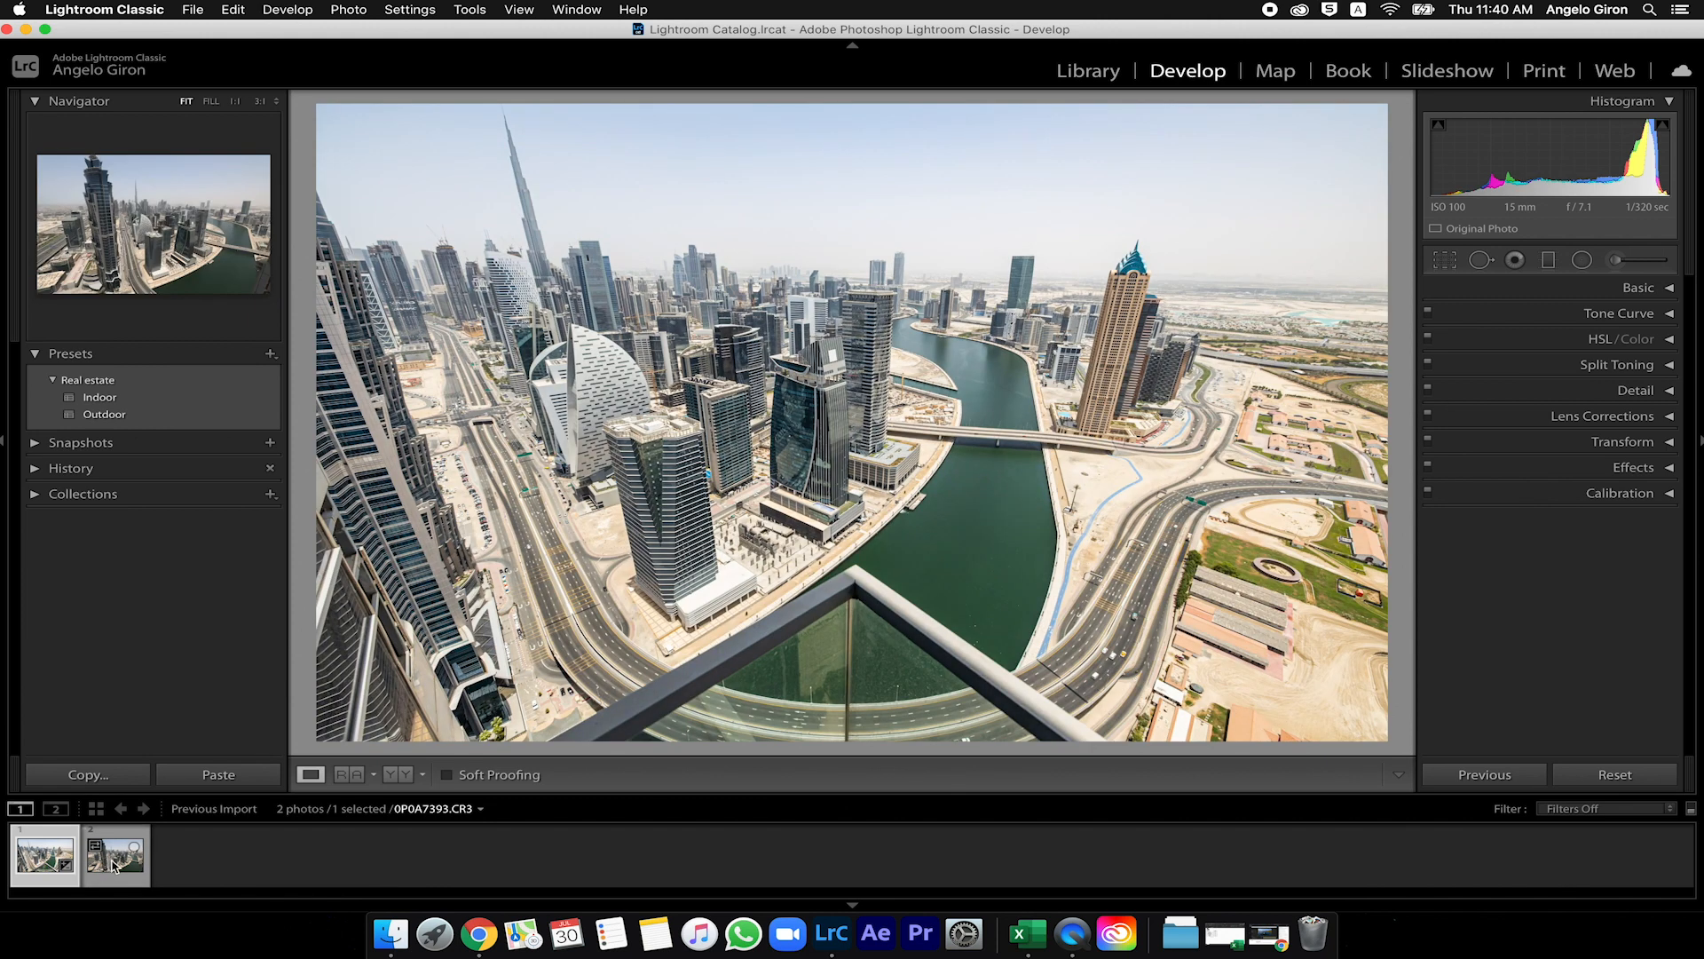
pyautogui.press('super+a')
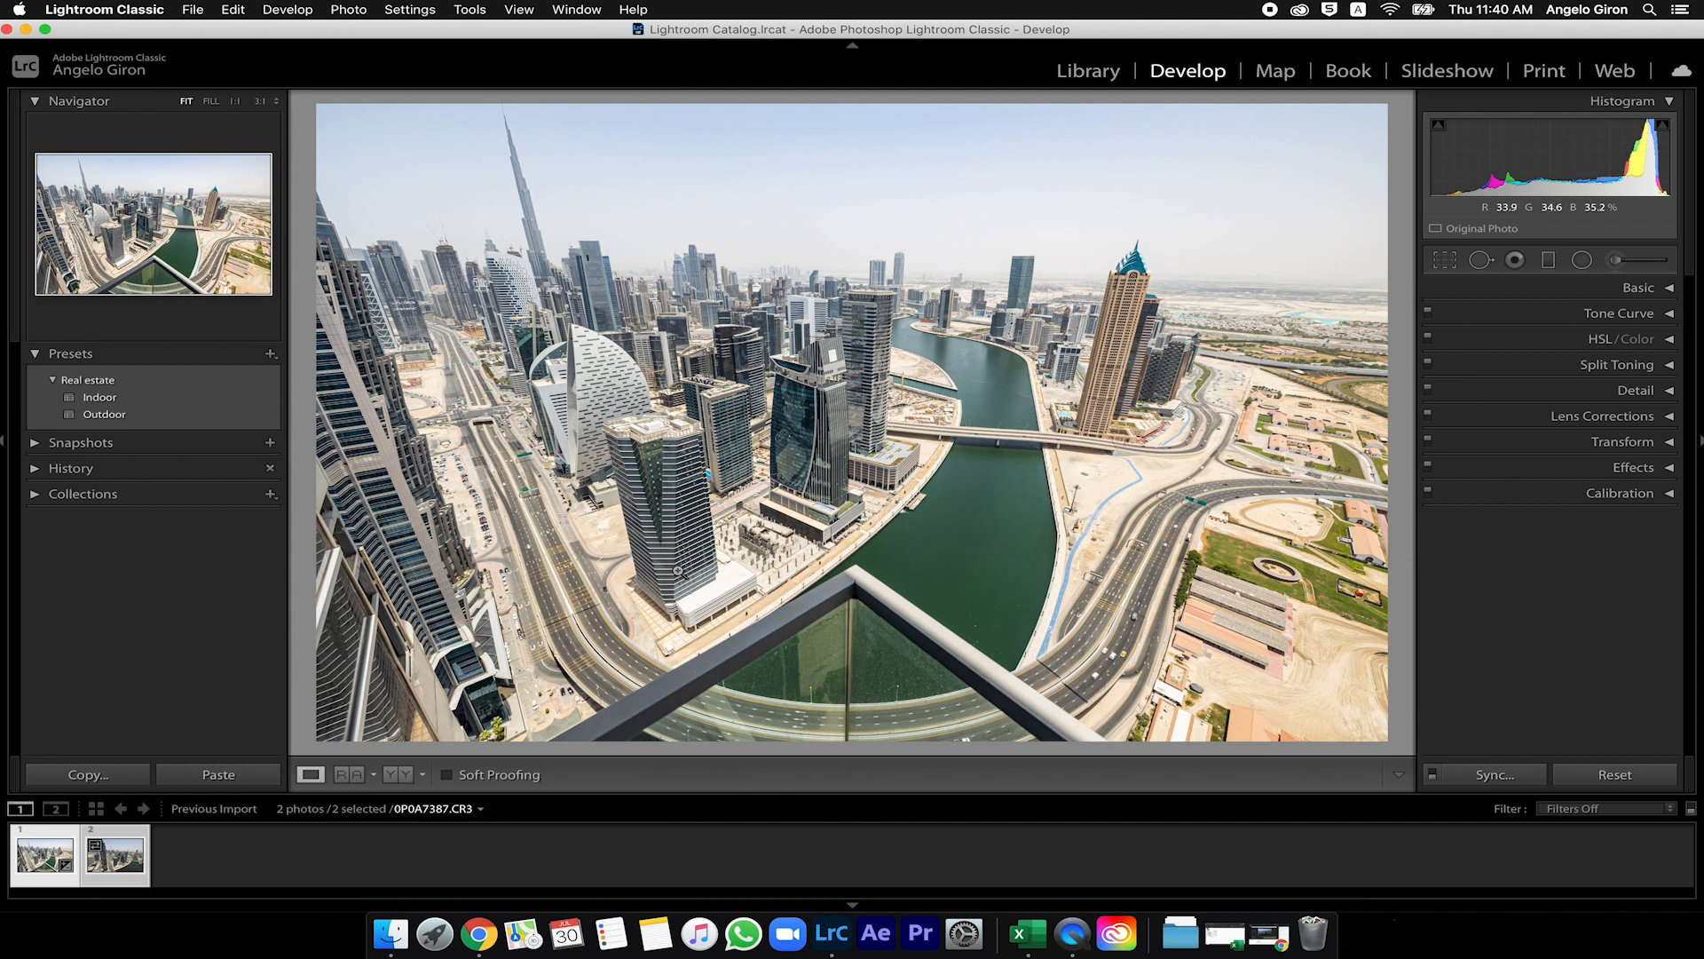
pyautogui.press('super')
pyautogui.press('super+shift+s')
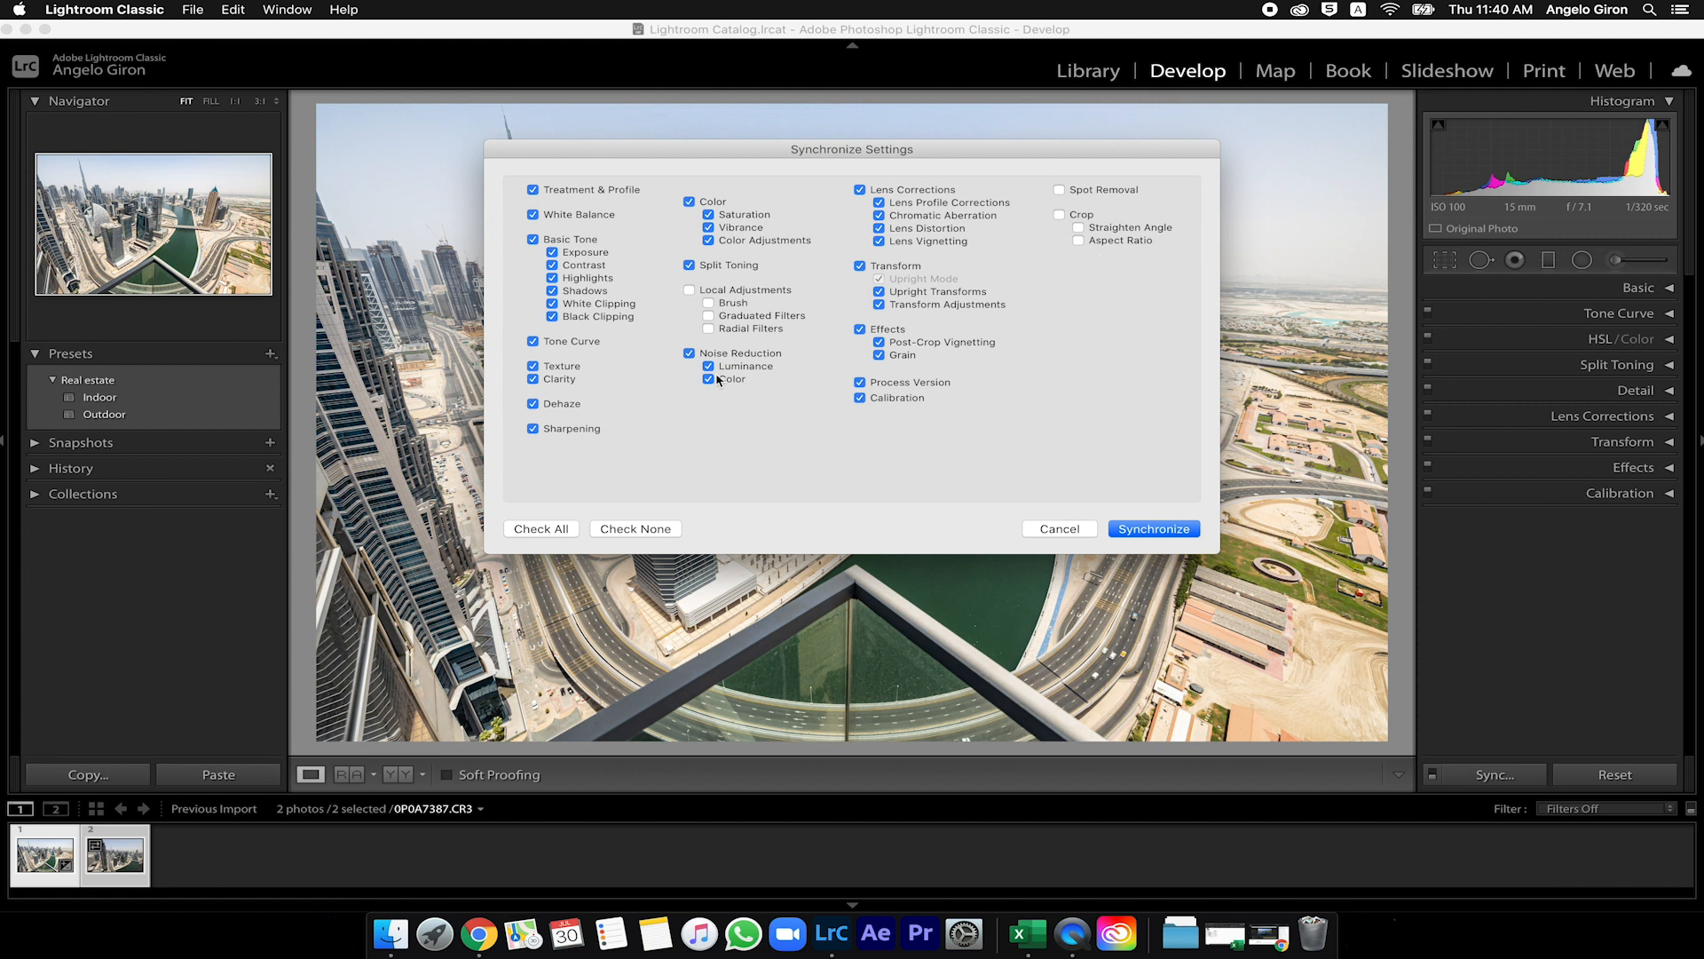
pyautogui.click(1162, 530)
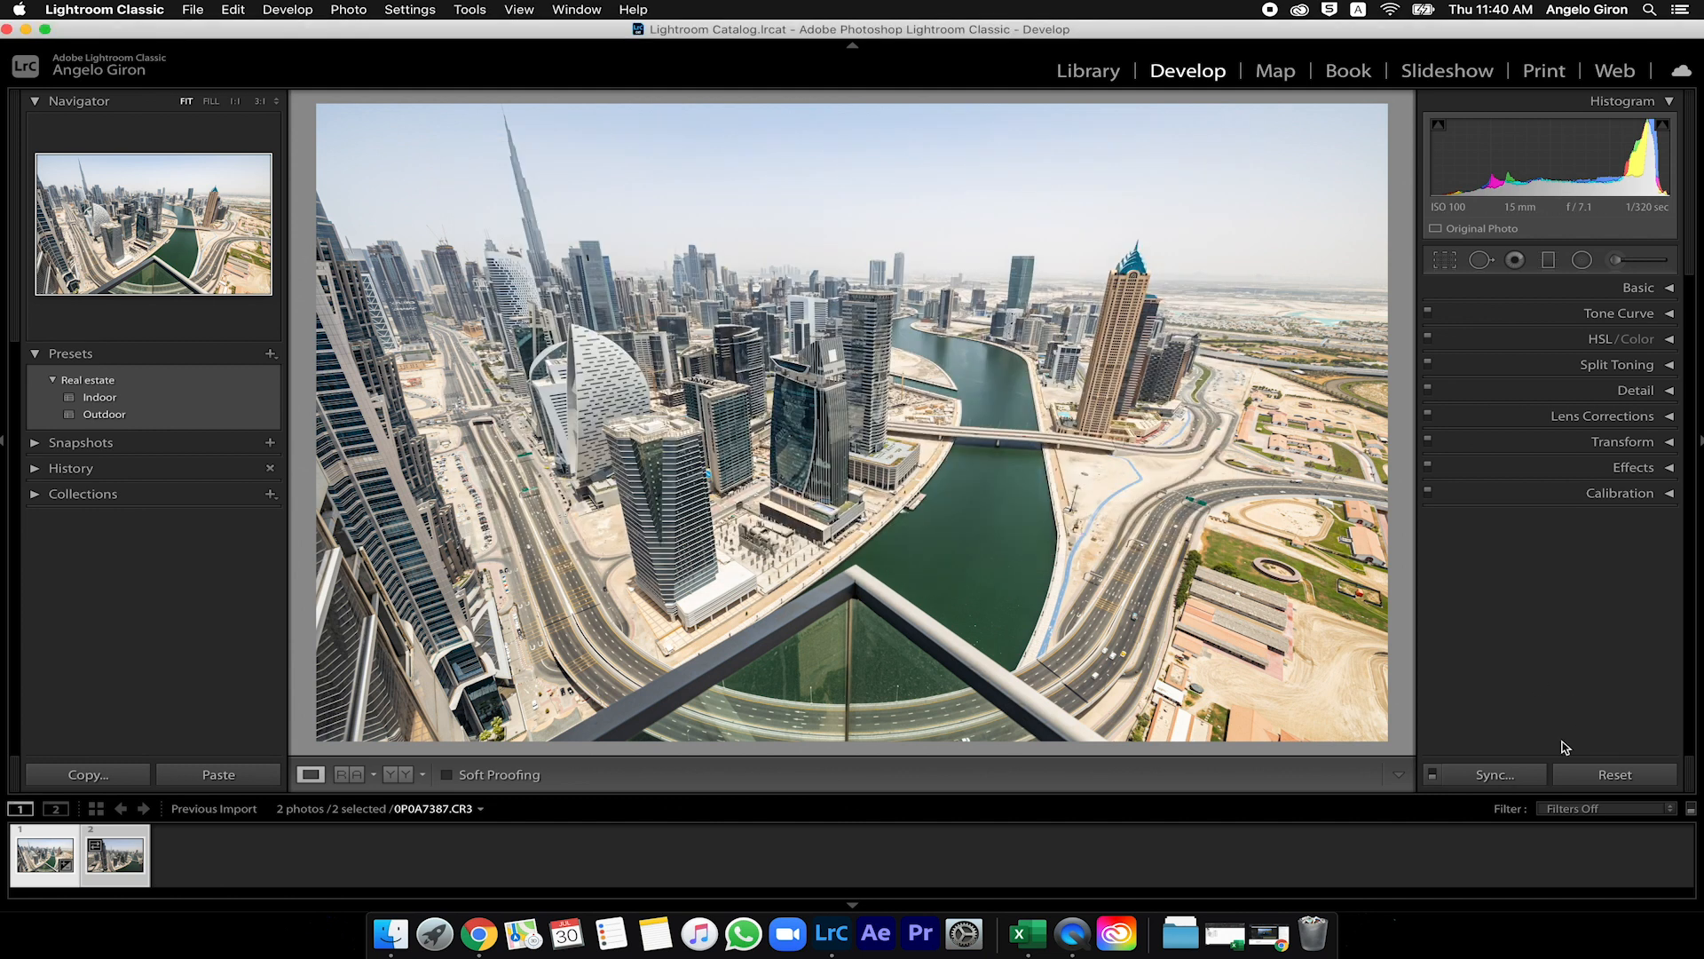
pyautogui.click(1518, 777)
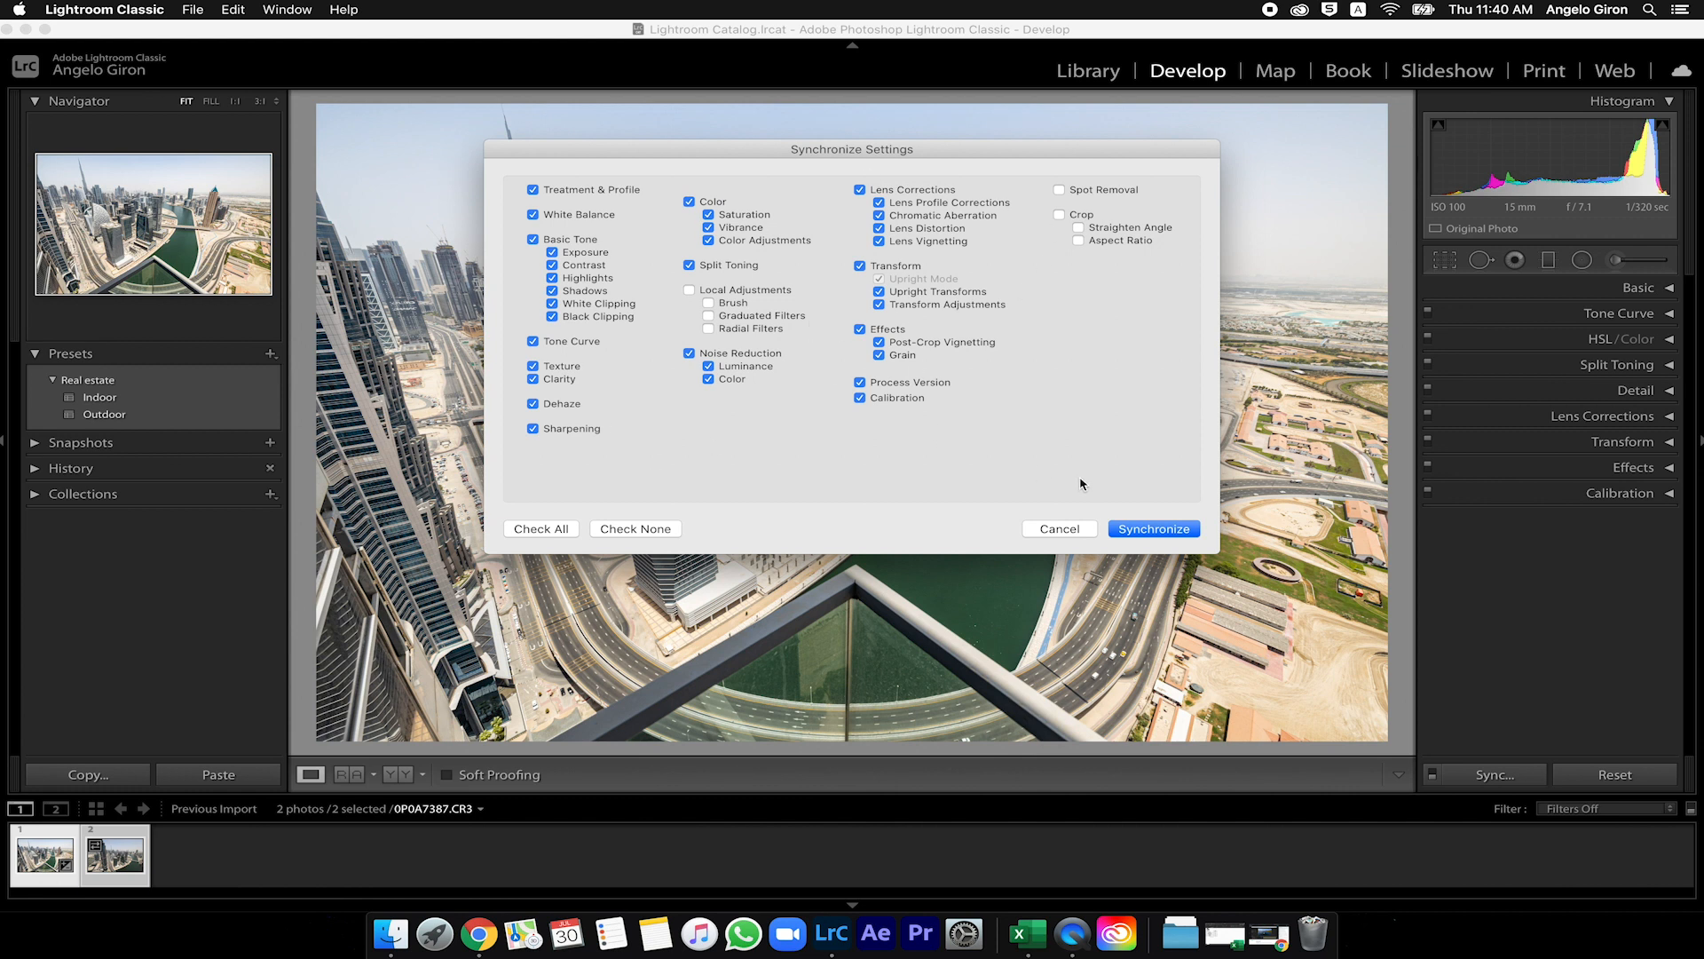
pyautogui.click(1154, 529)
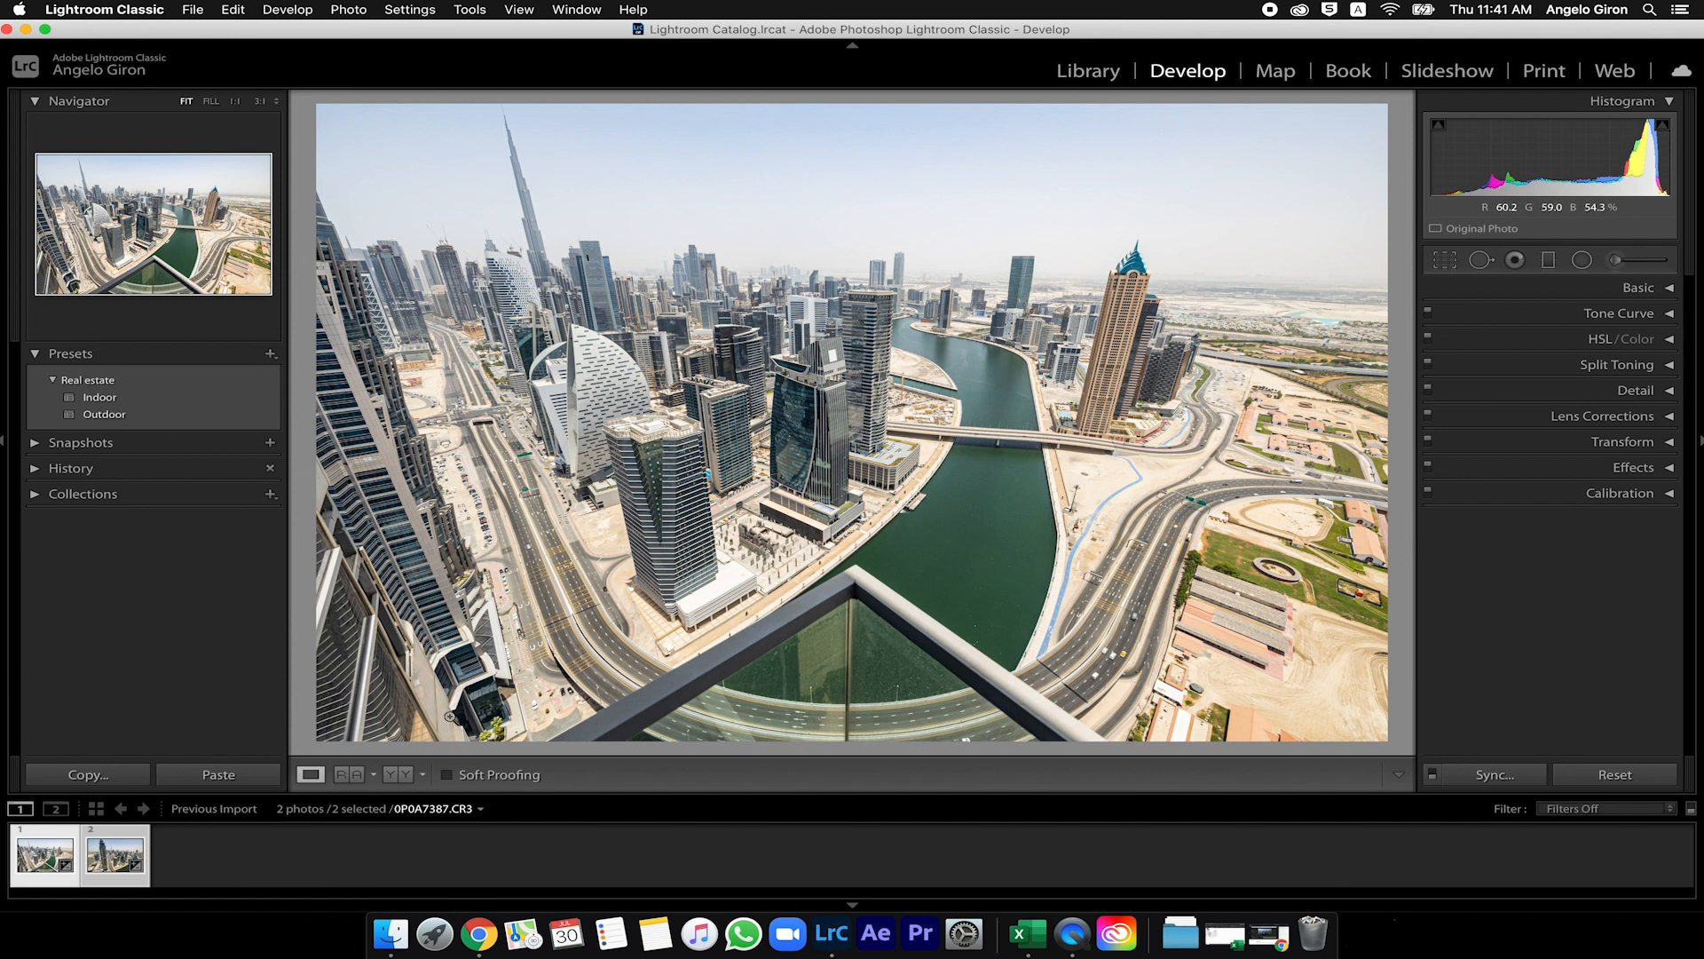
# - Raise the exposure of the second photo, 0P0A7393.CR3, to +0.35 in the Basic adjustments
pyautogui.click(108, 855)
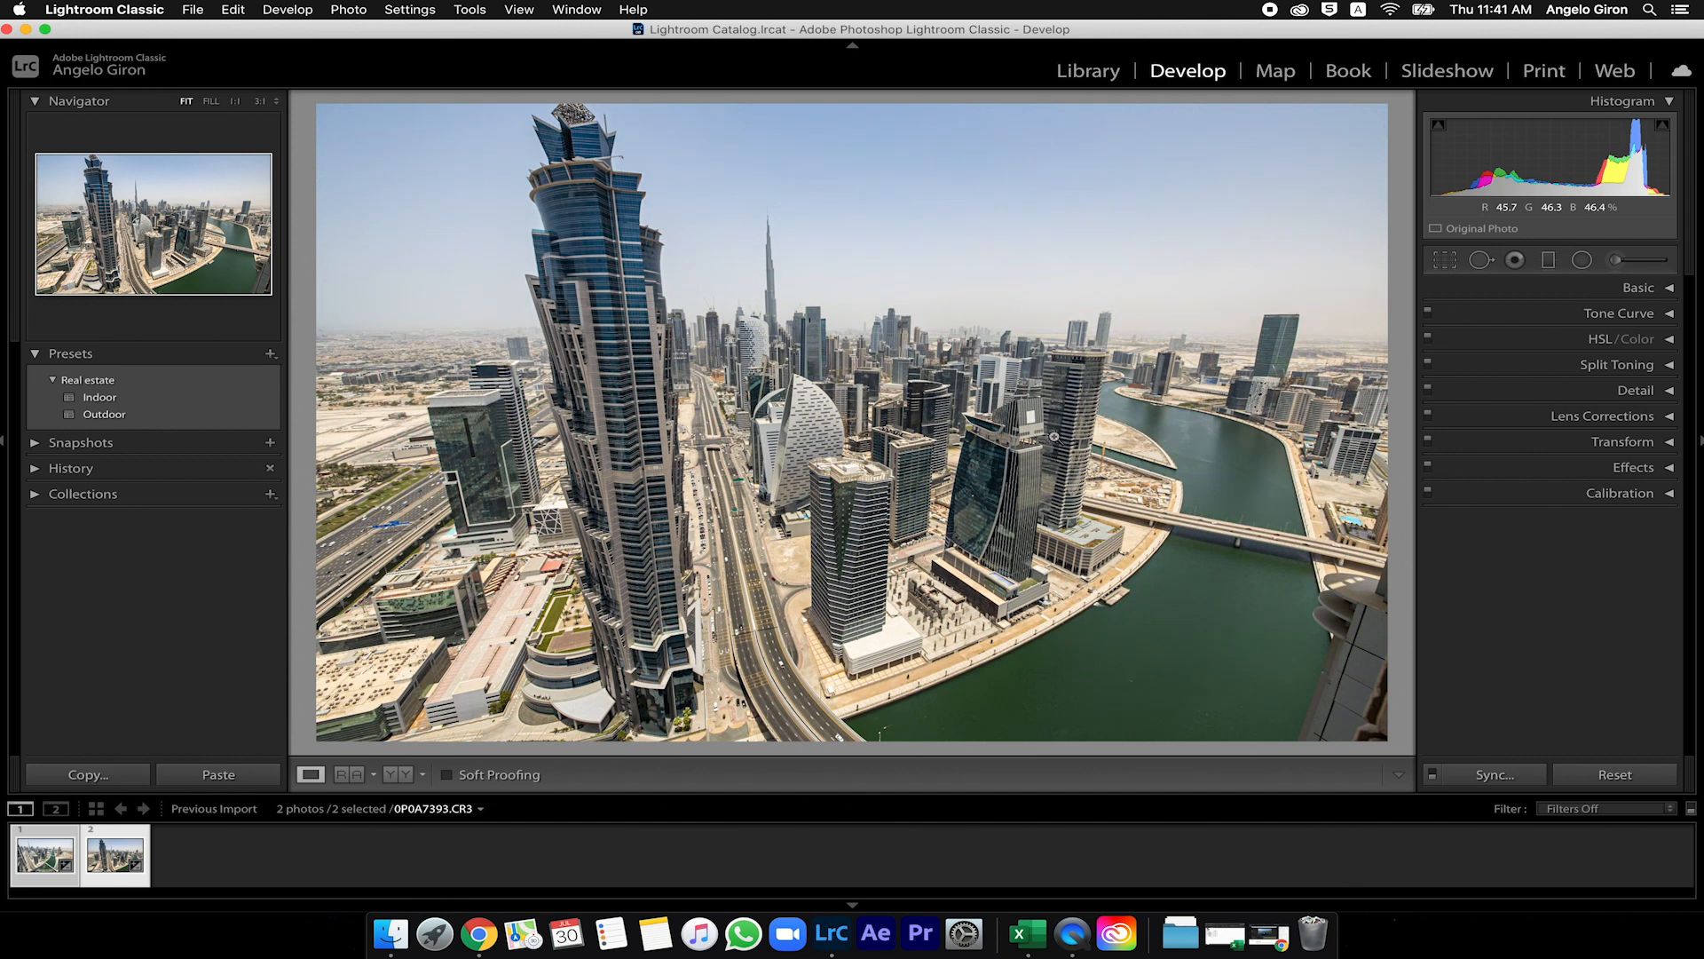
pyautogui.click(1614, 288)
pyautogui.moveTo(1561, 458); pyautogui.dragTo(1565, 460)
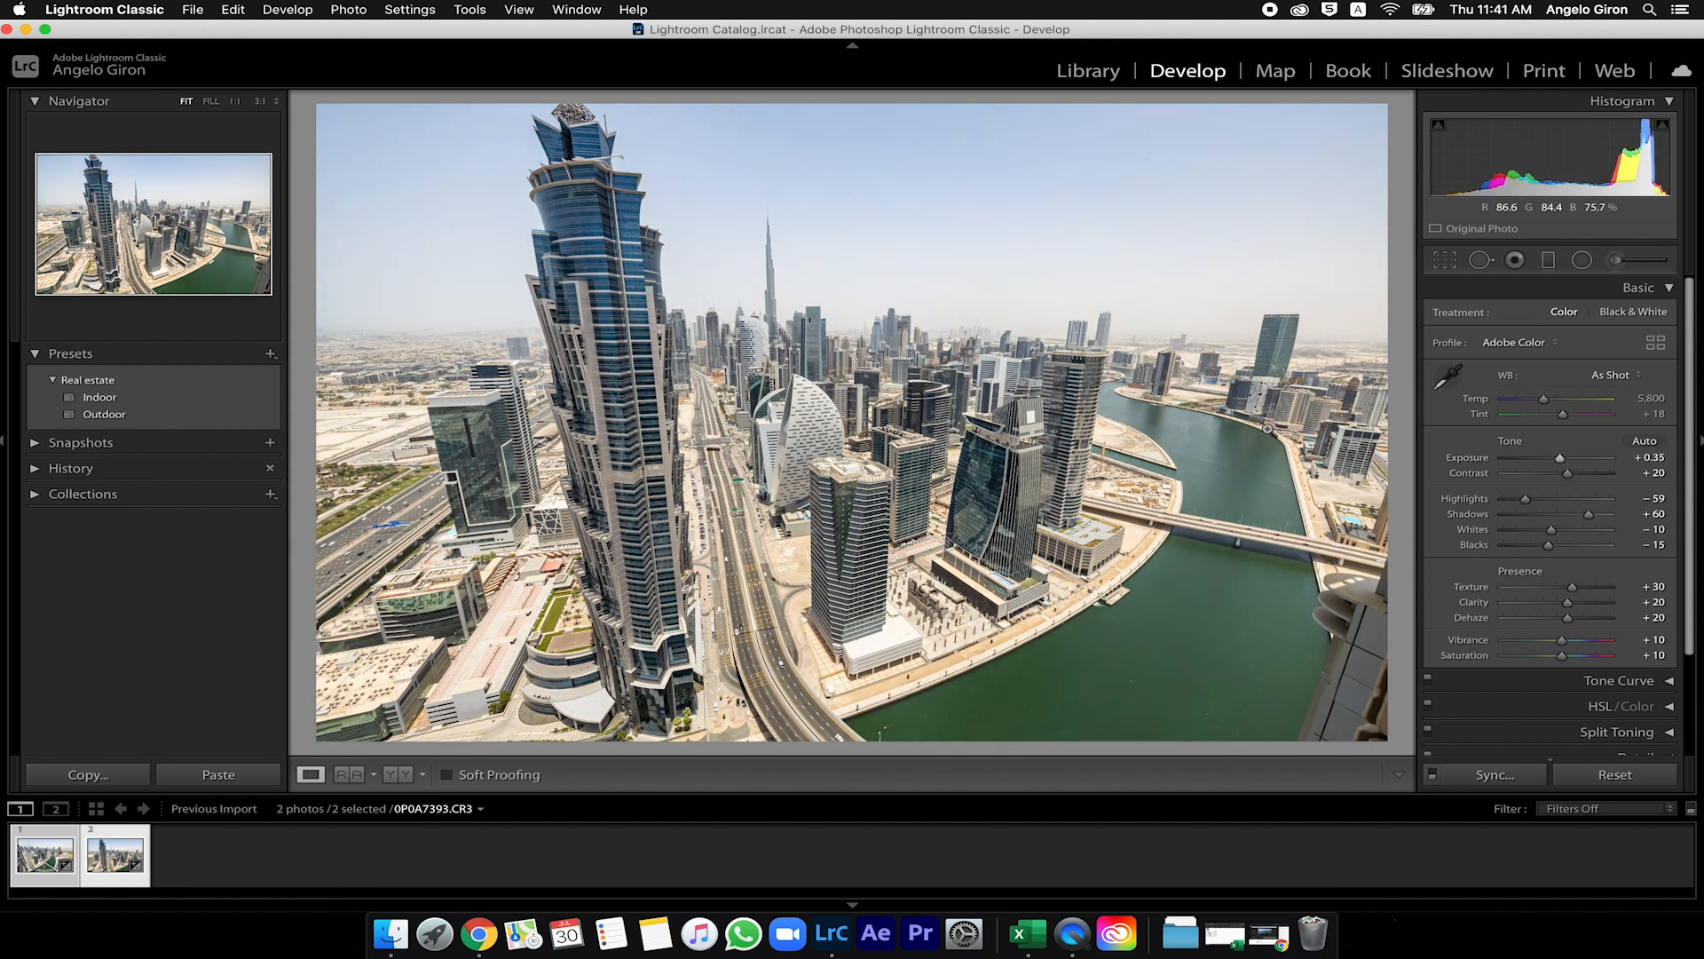
# - Copy the develop settings of 0P0A7387.CR3 with the default options and paste them onto 0P0A7393.CR3
pyautogui.click(32, 859)
pyautogui.click(32, 858)
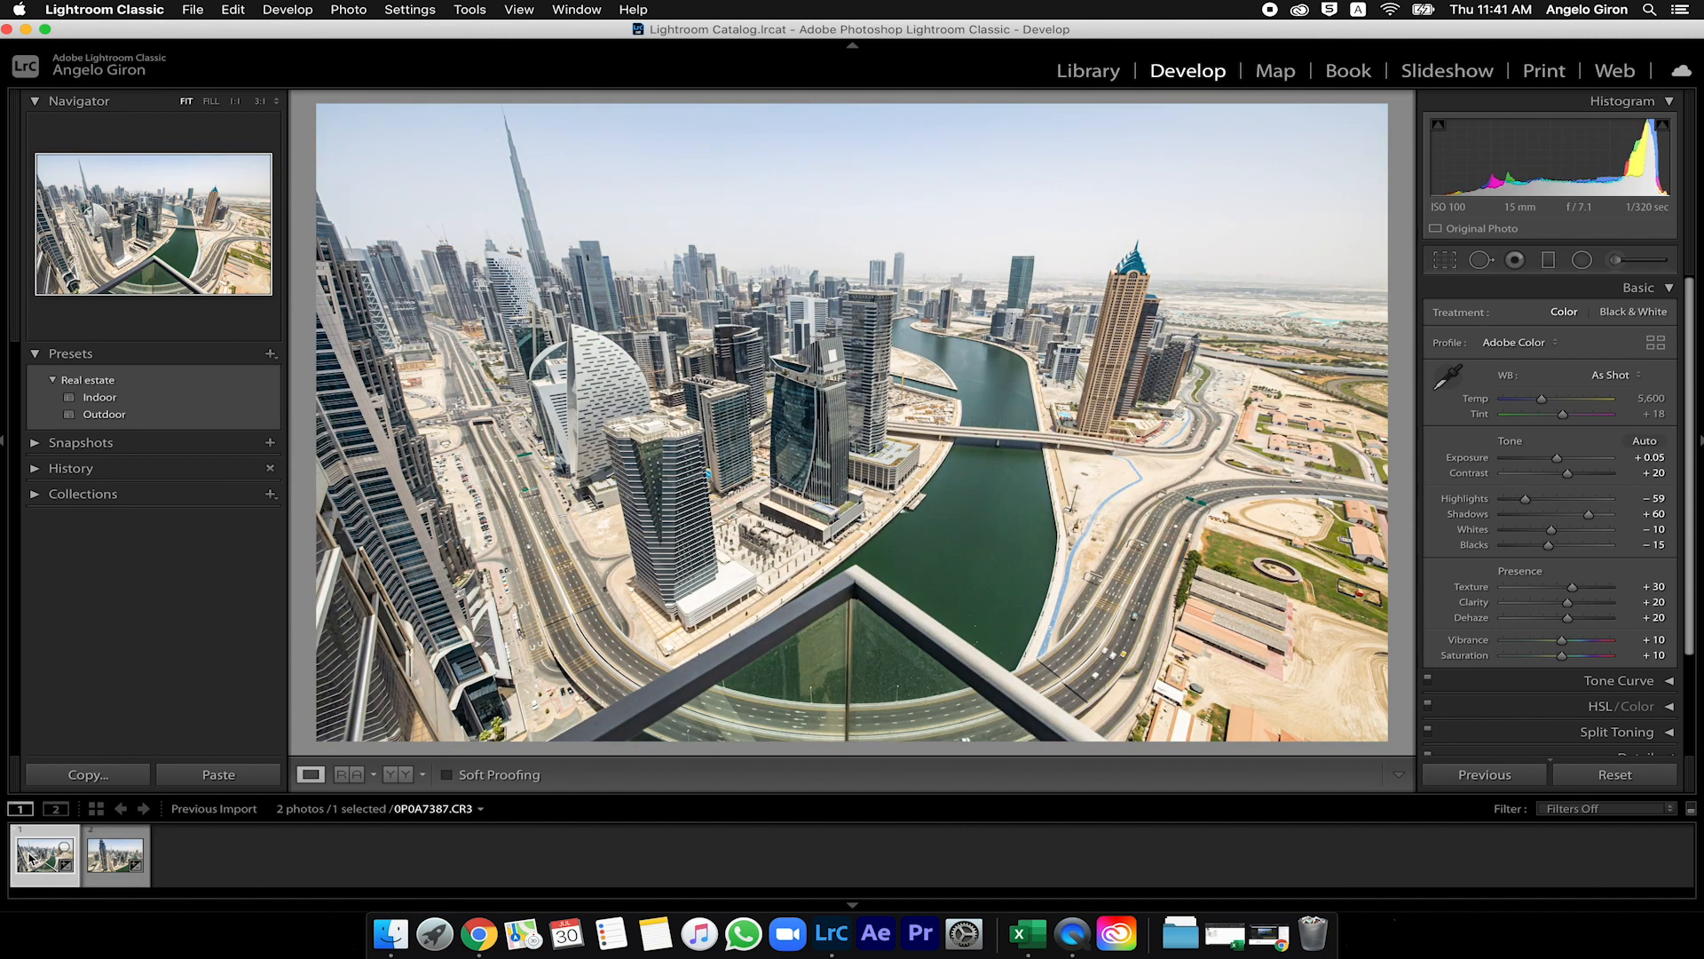
pyautogui.press('super+shift+c')
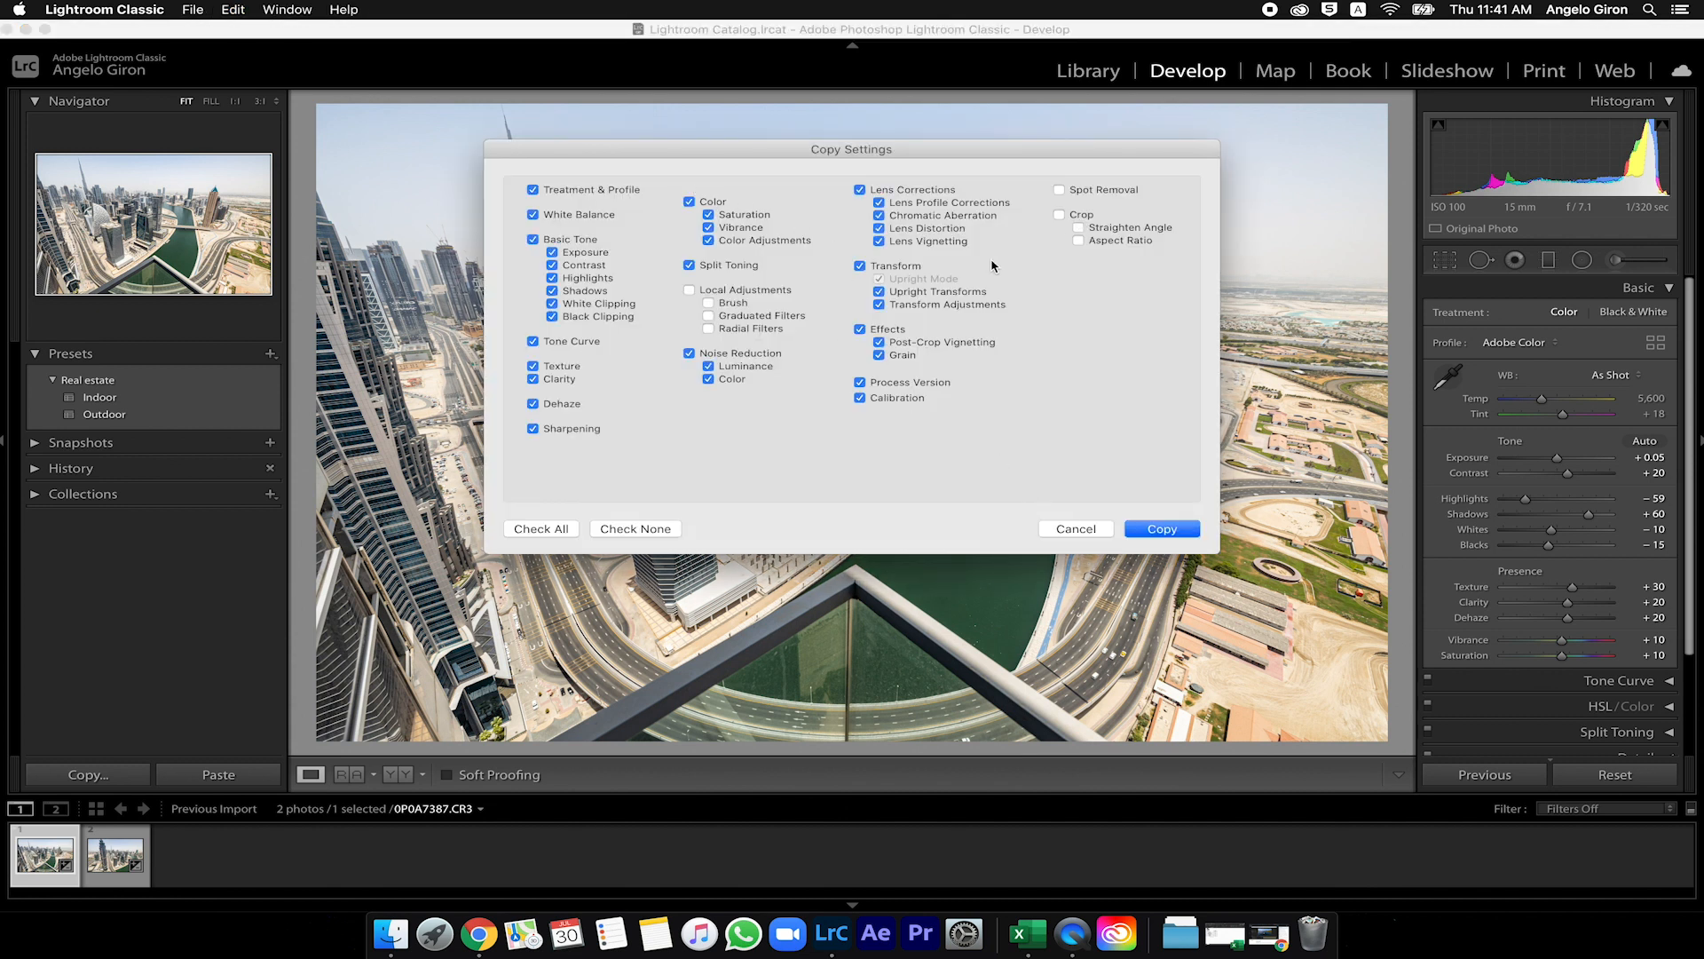
pyautogui.click(1162, 528)
pyautogui.click(120, 863)
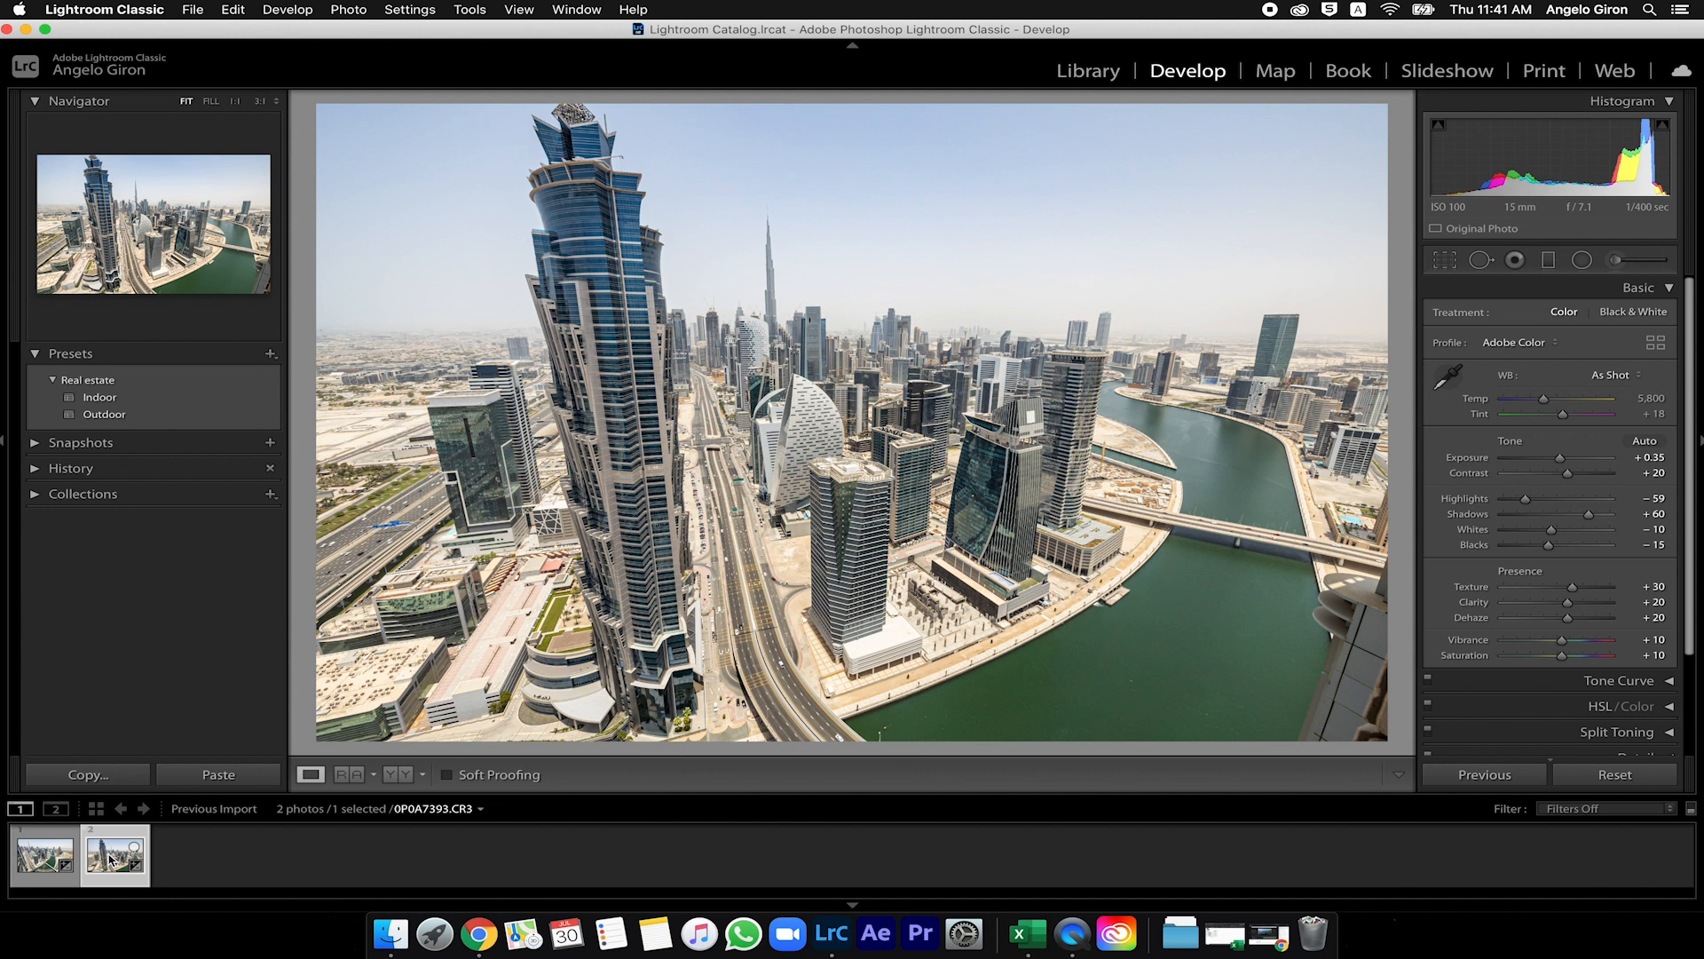
pyautogui.press('super+shift+v')
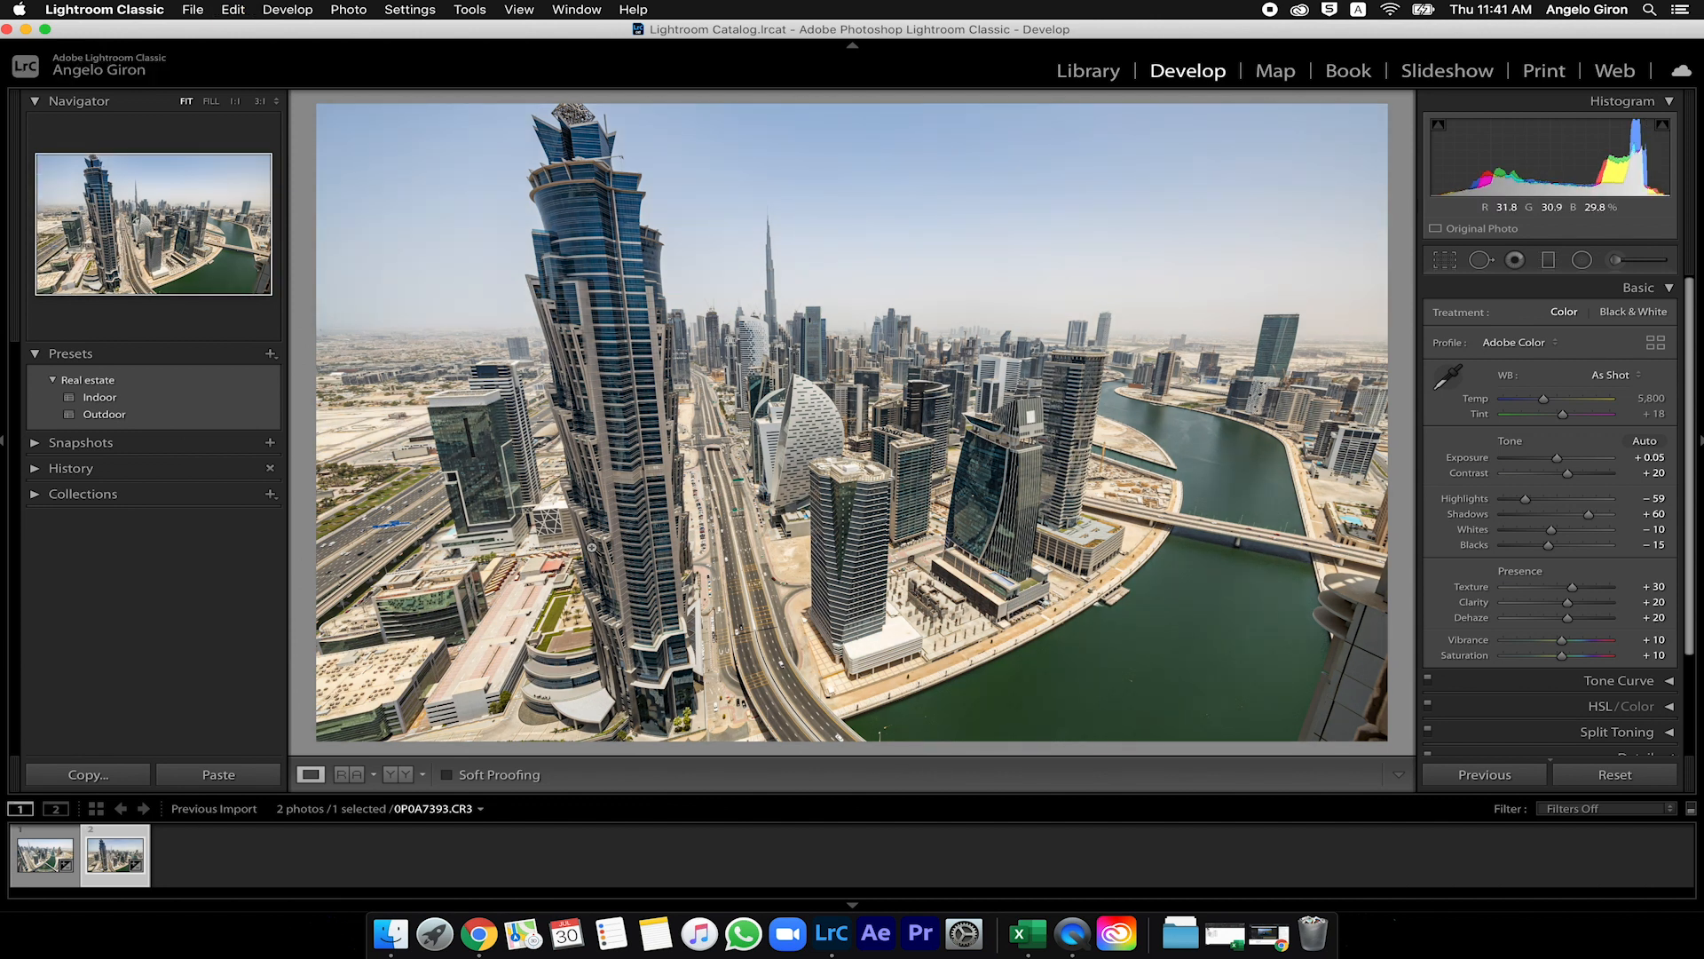
# - Start a new develop preset from photo 0P0A7387.CR3 and name it Landscape
pyautogui.click(34, 861)
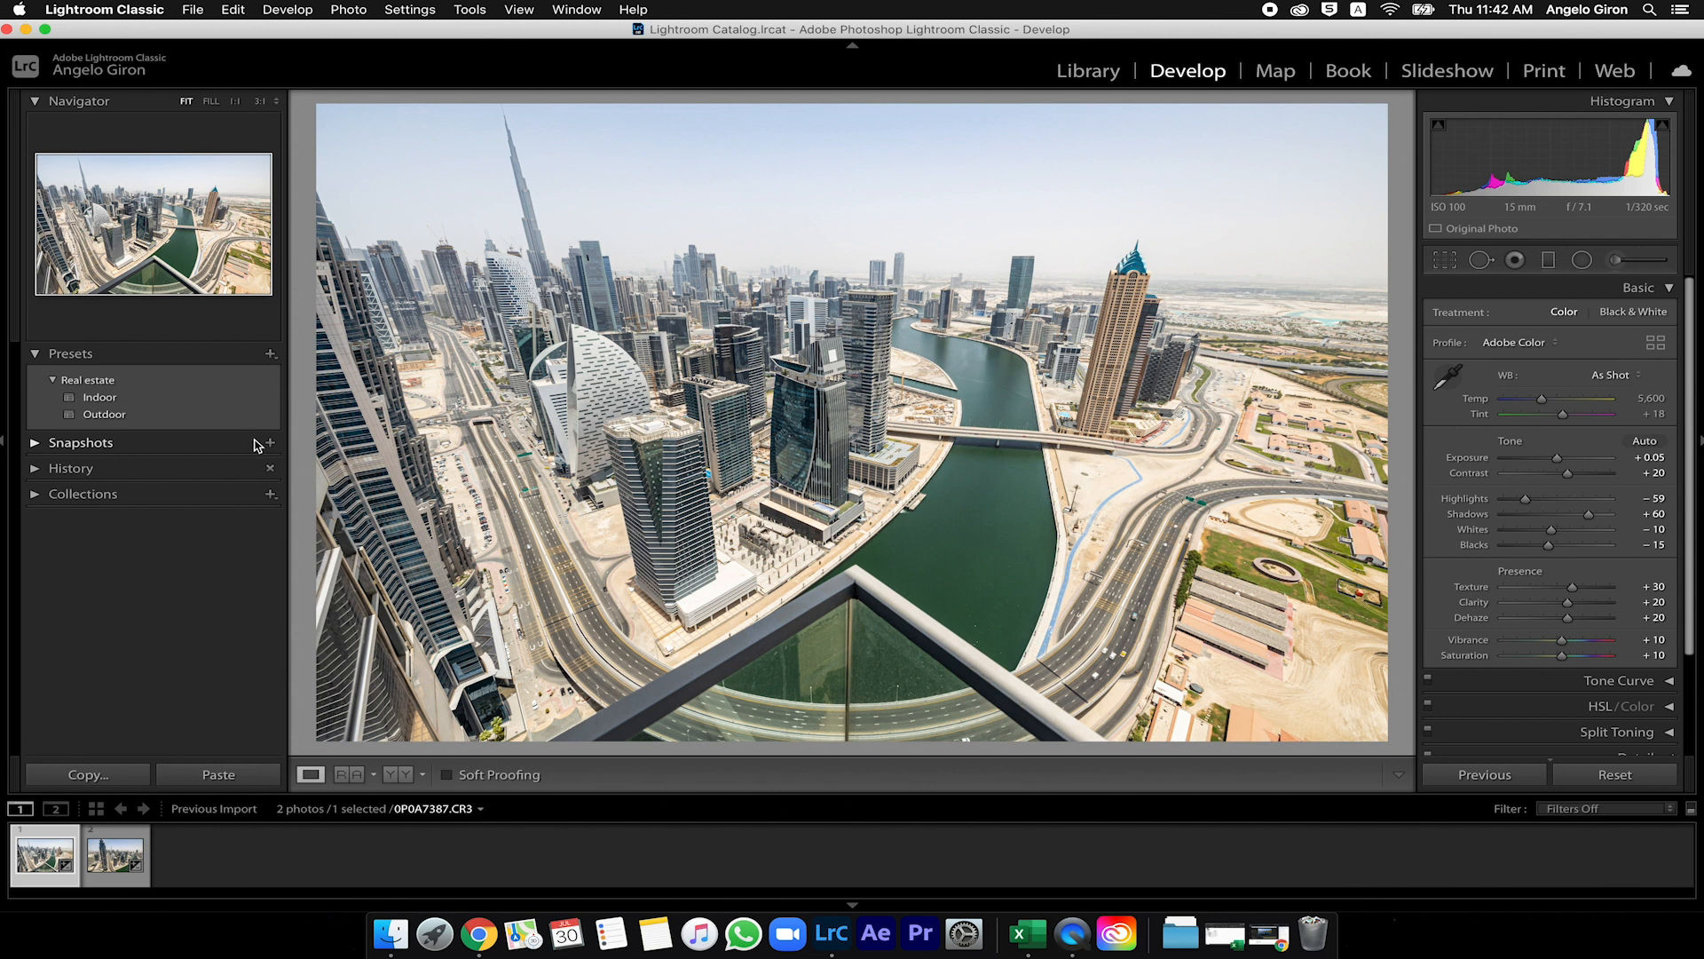
pyautogui.click(271, 355)
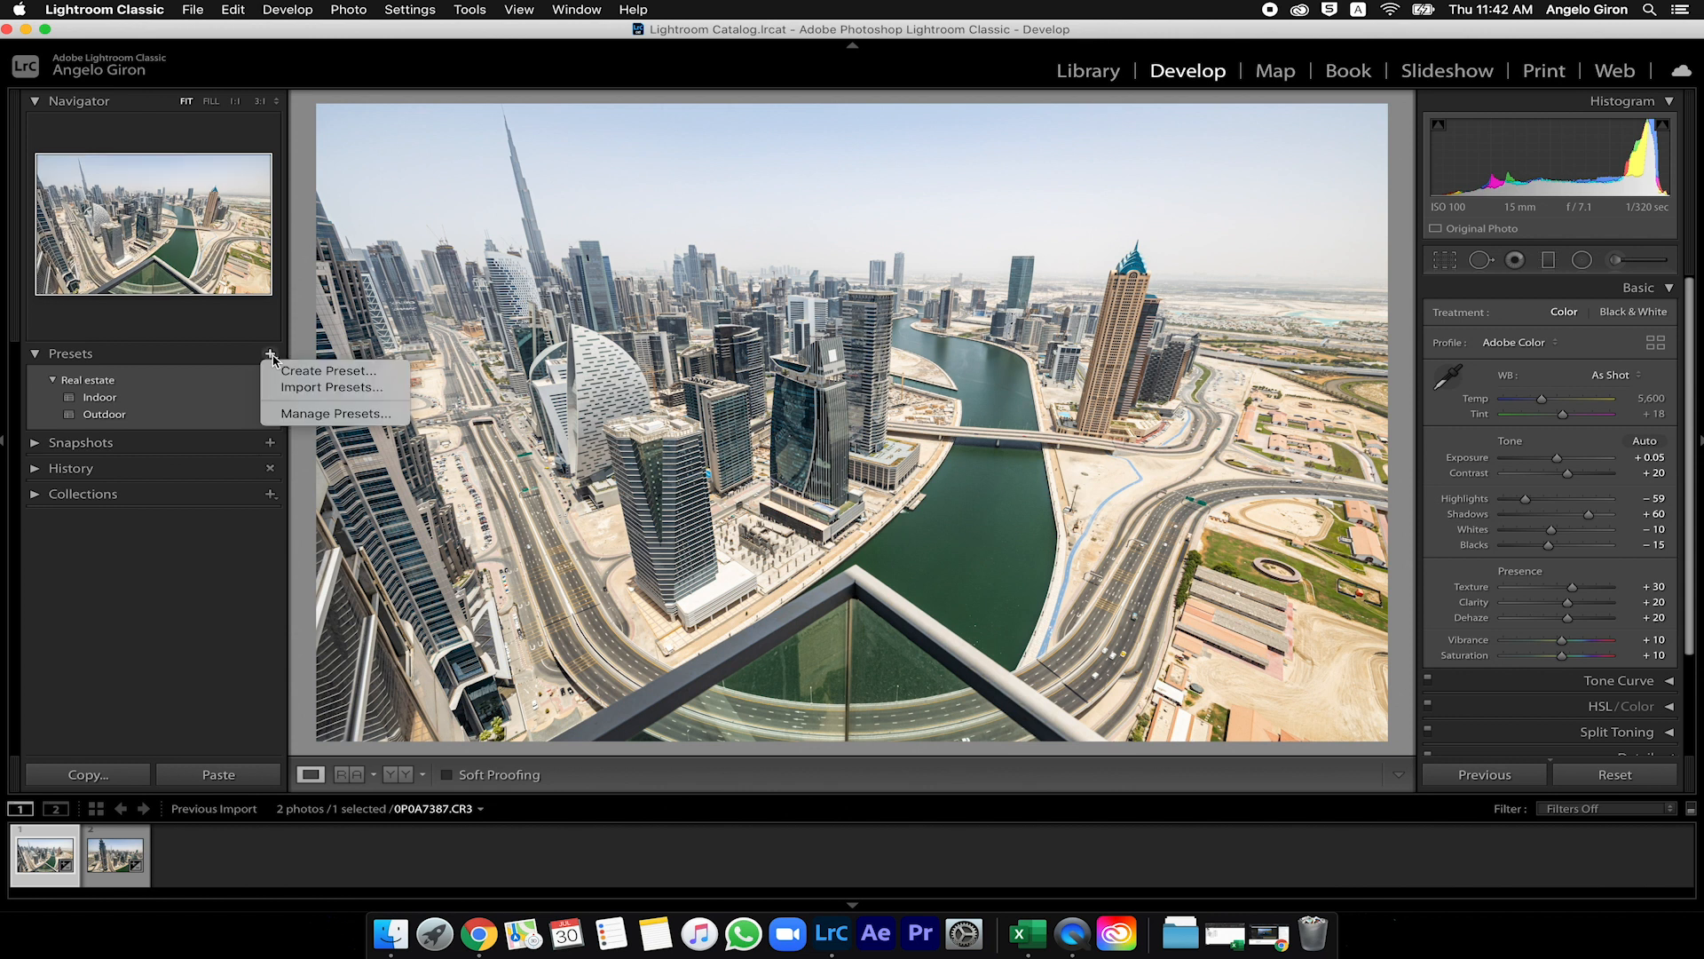
pyautogui.click(318, 373)
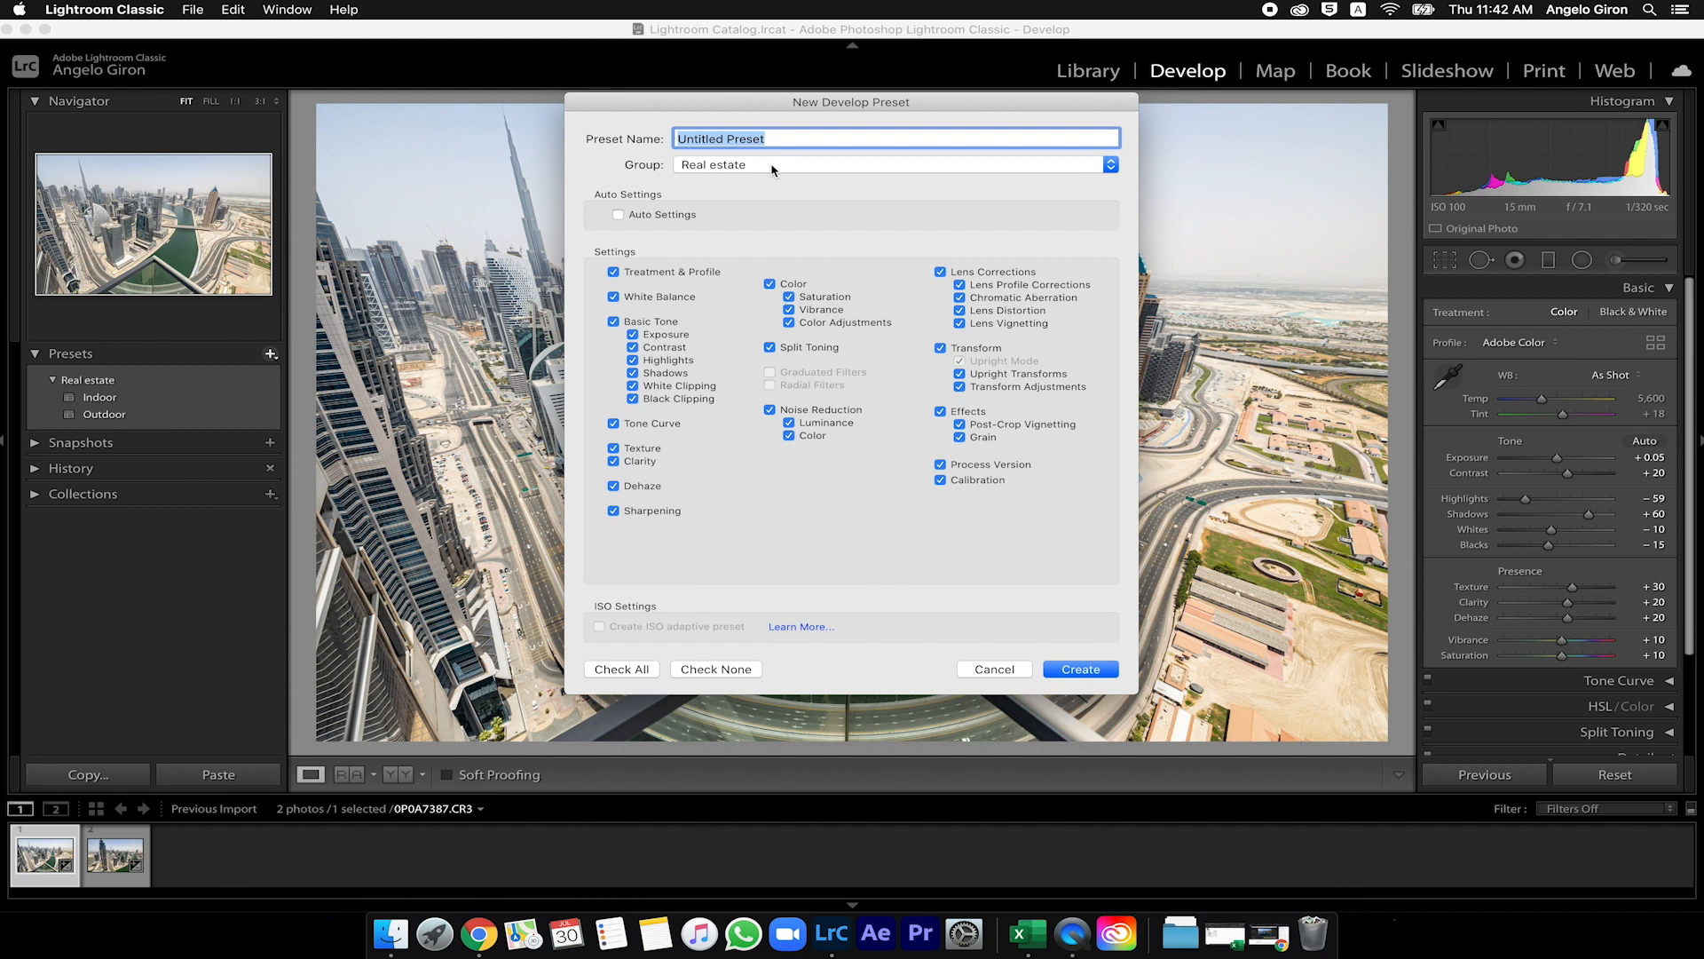
pyautogui.write('Landscape')
# - Assign the Landscape preset to a new group named Tutorial and create the preset with all selected settings
pyautogui.click(781, 171)
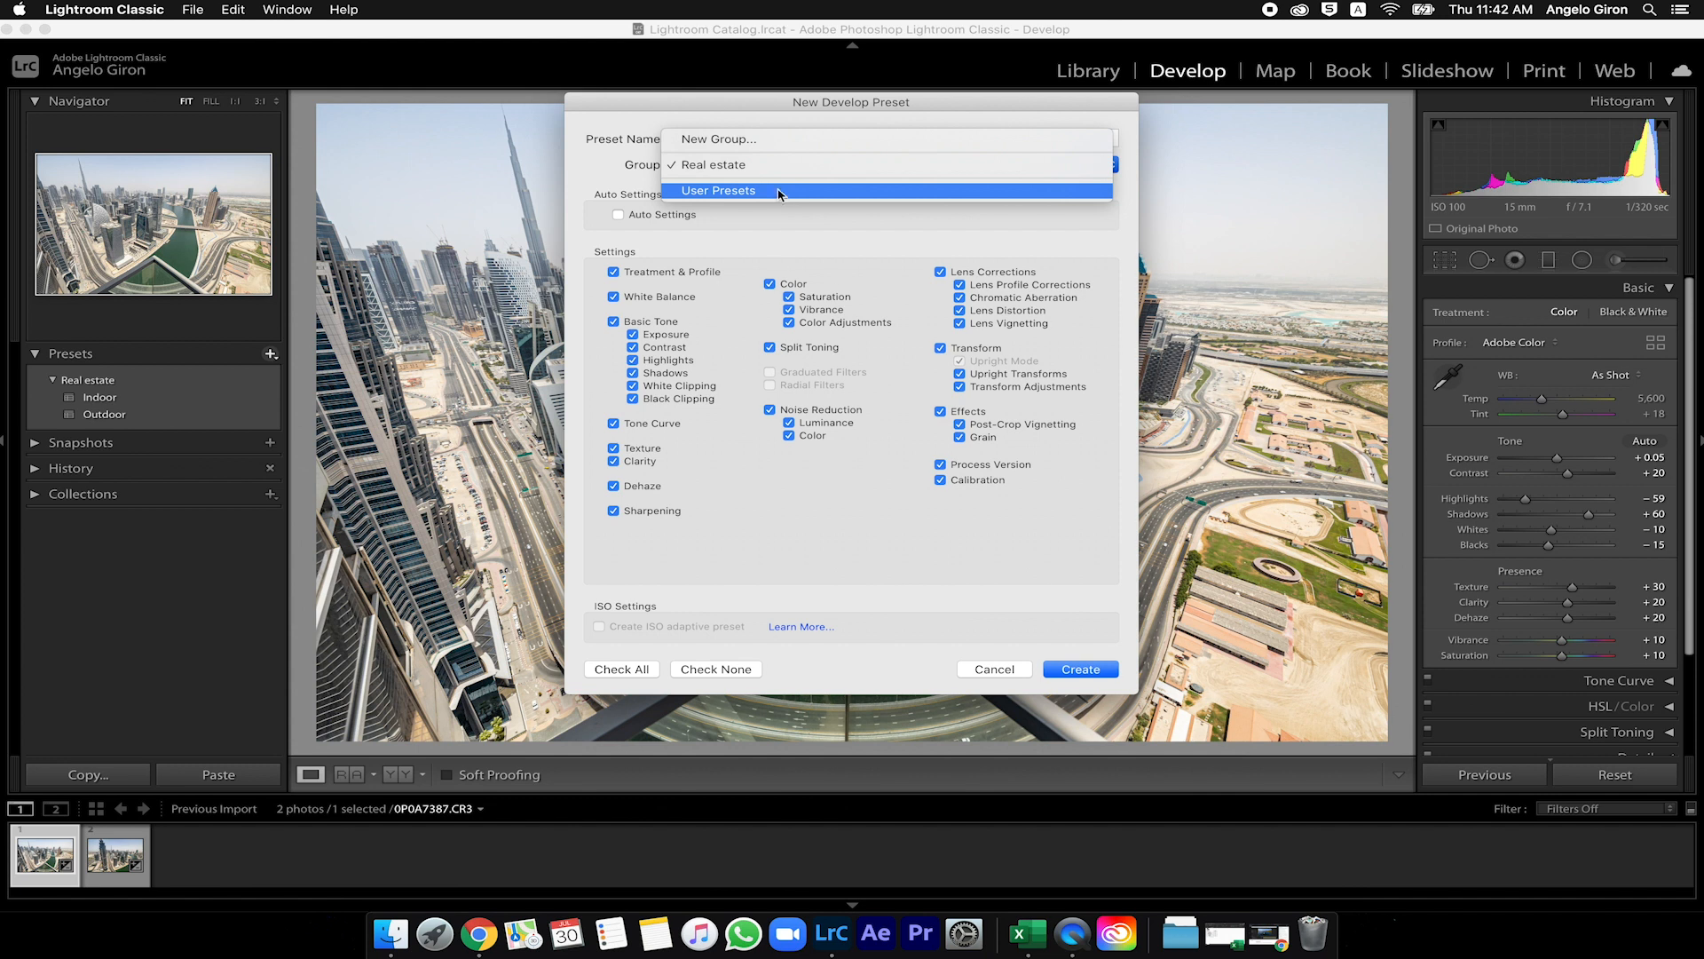
pyautogui.click(767, 191)
pyautogui.click(767, 167)
pyautogui.click(783, 166)
pyautogui.click(794, 168)
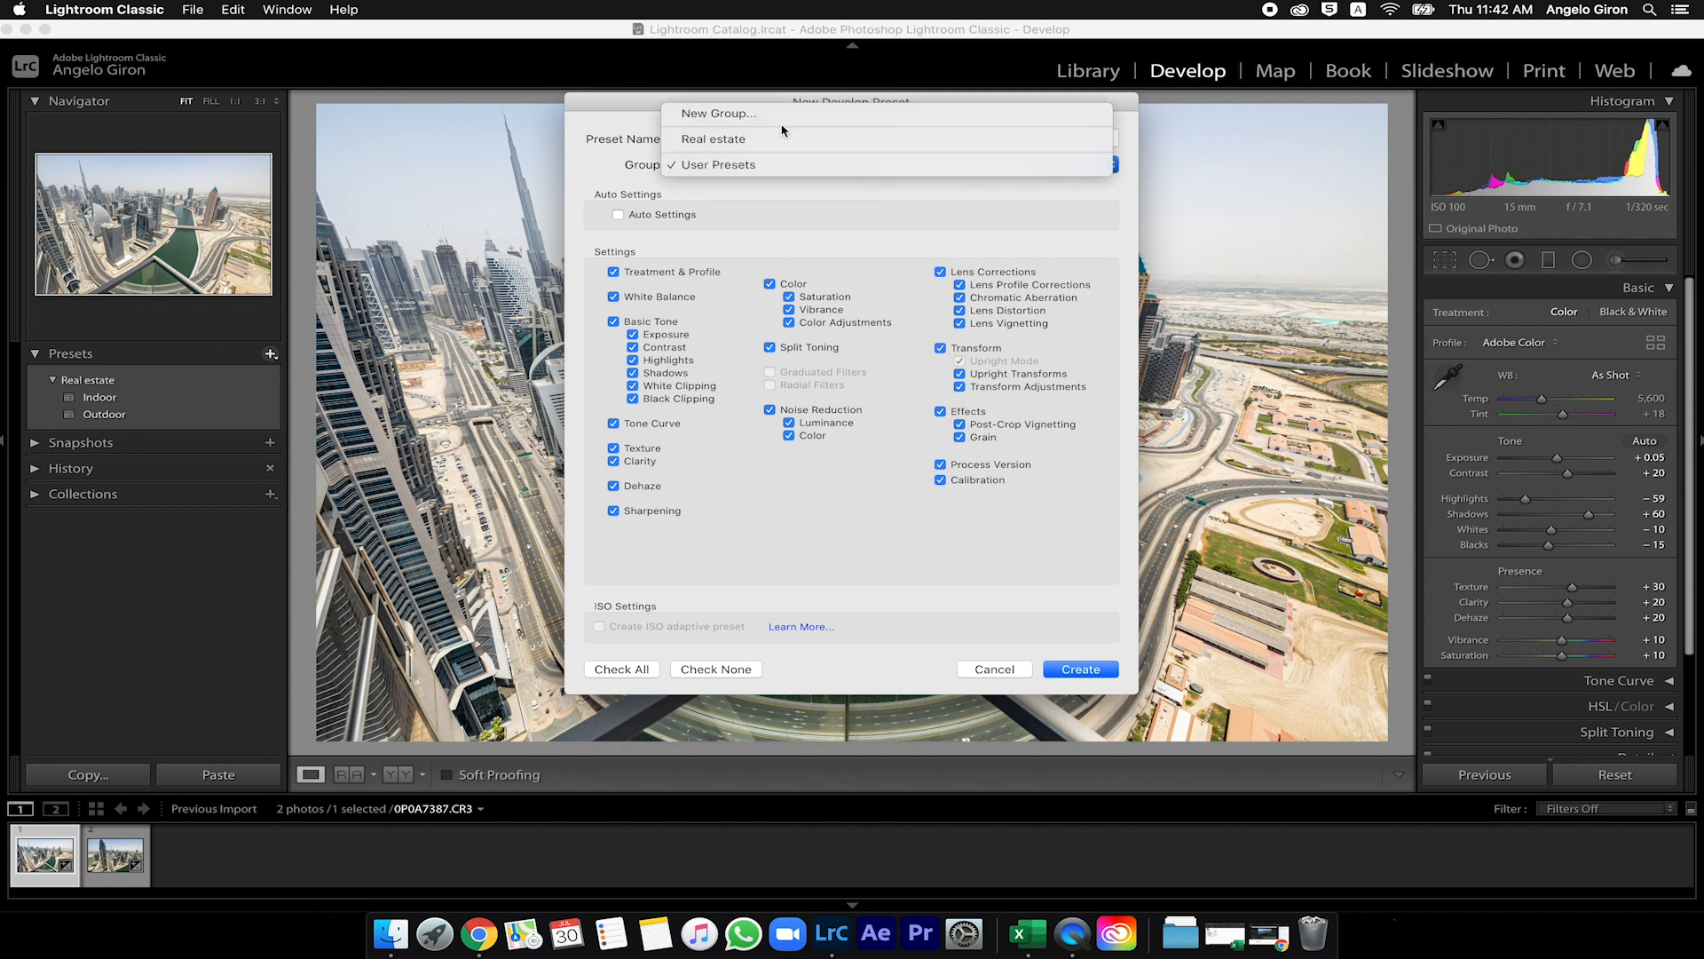
pyautogui.click(782, 119)
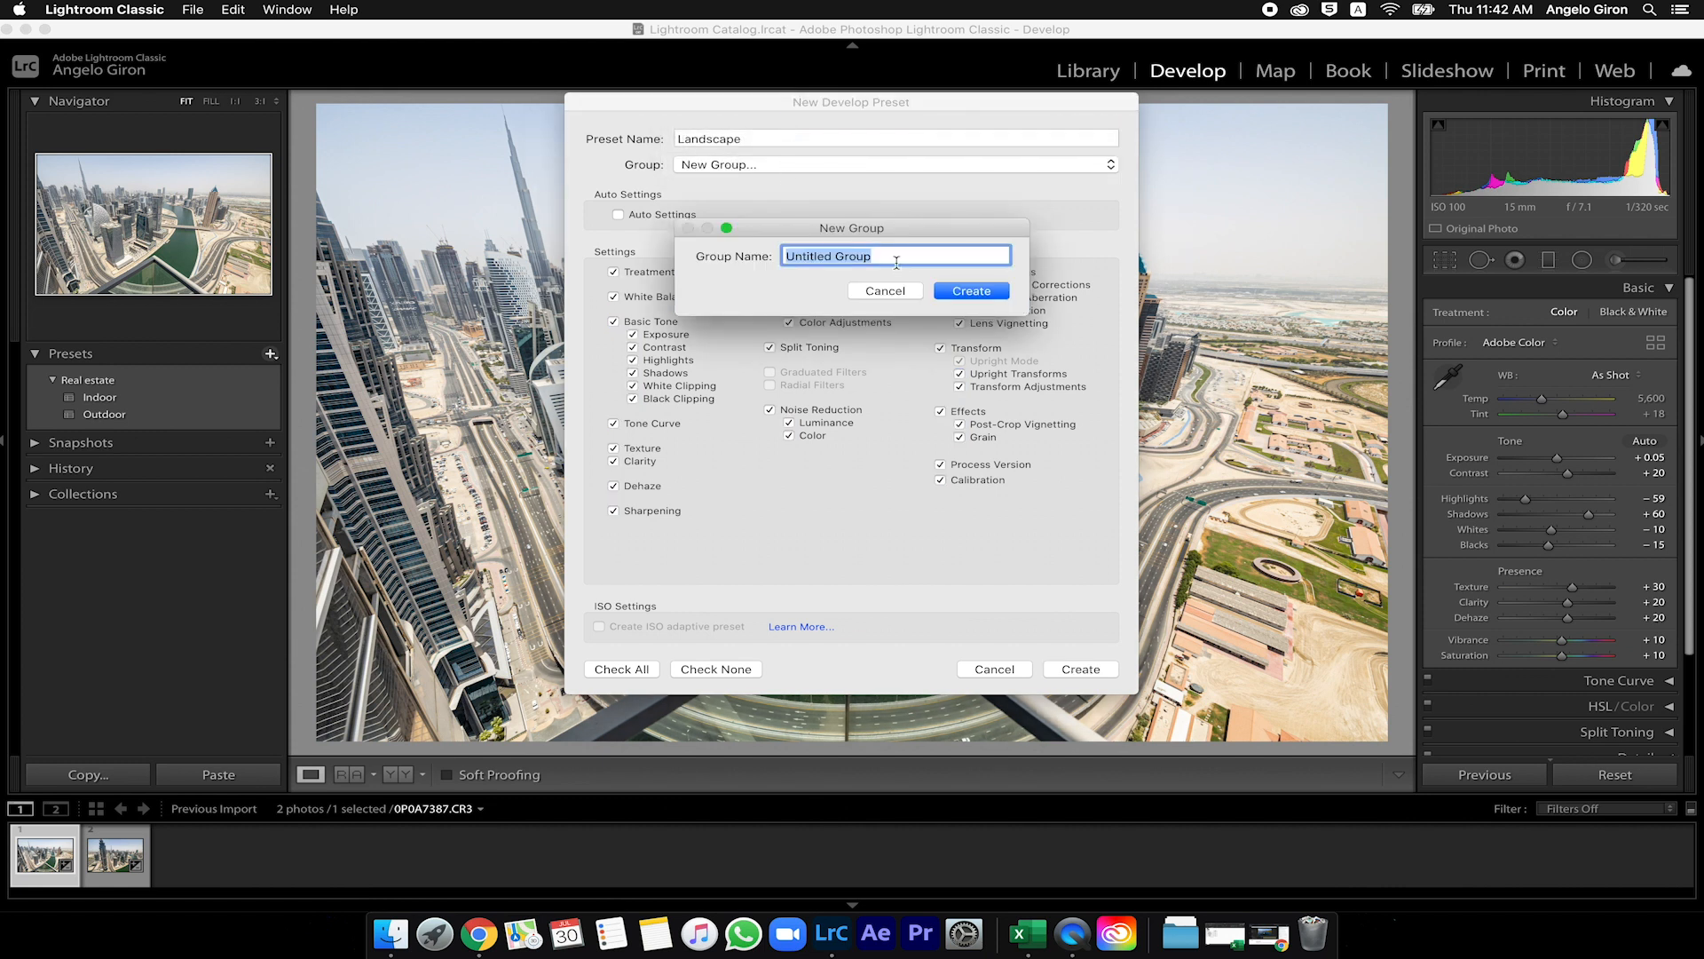
pyautogui.write('Tutorial')
pyautogui.click(953, 290)
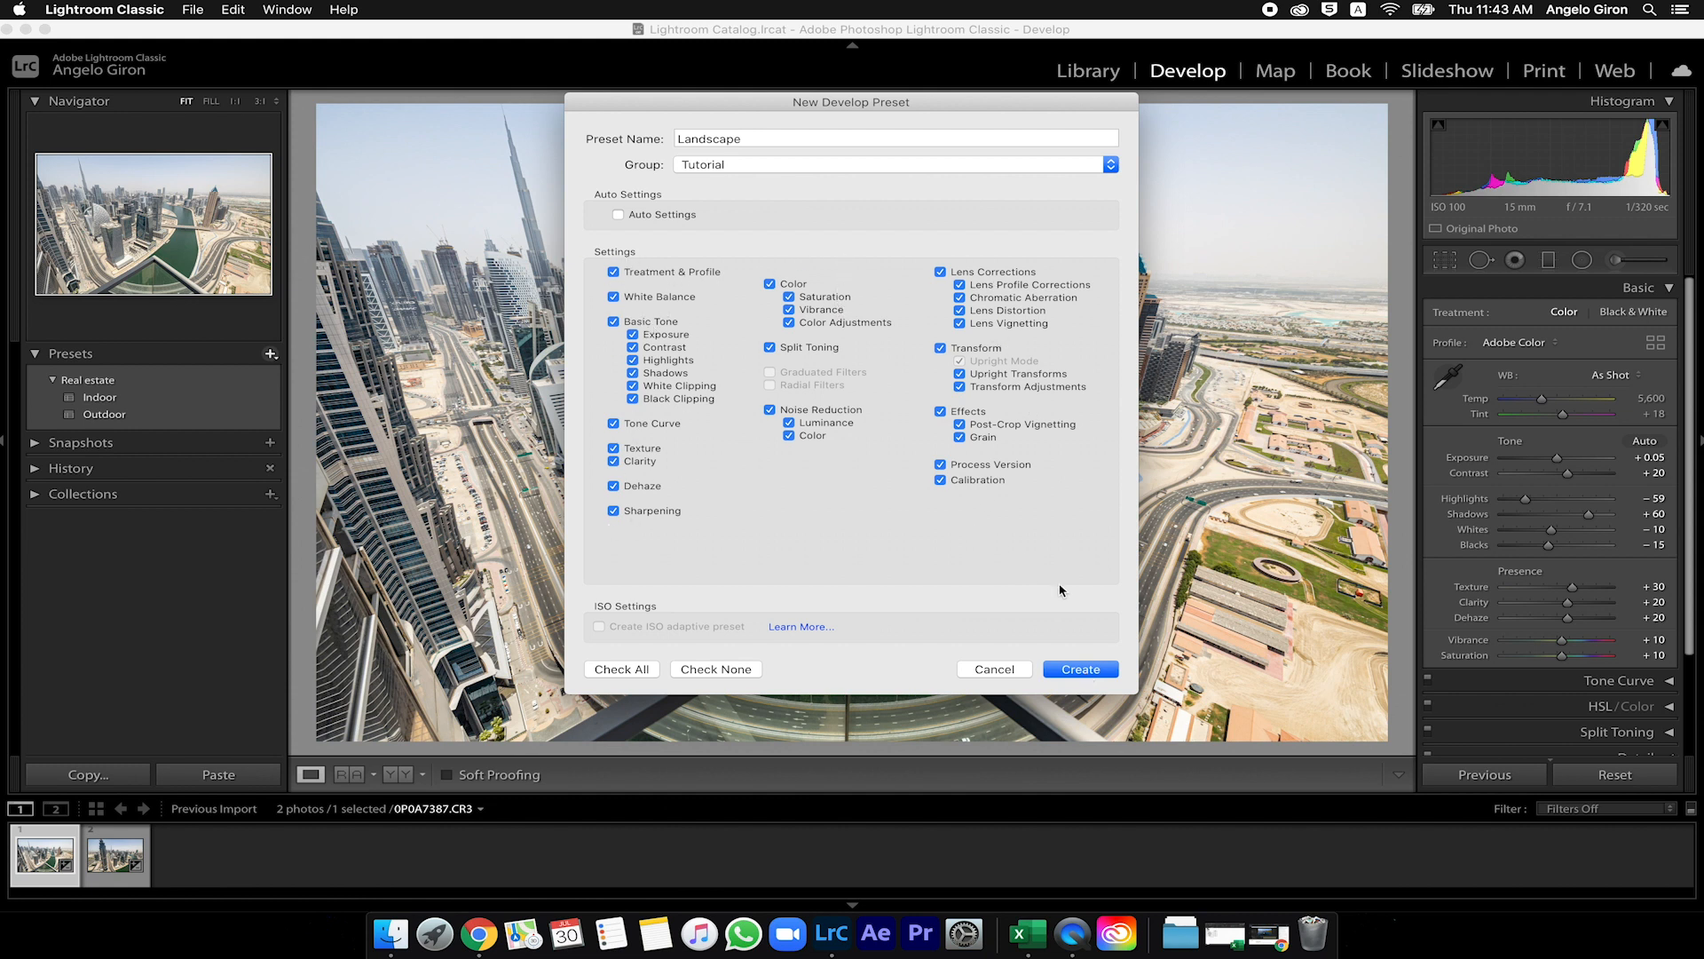
pyautogui.click(1080, 668)
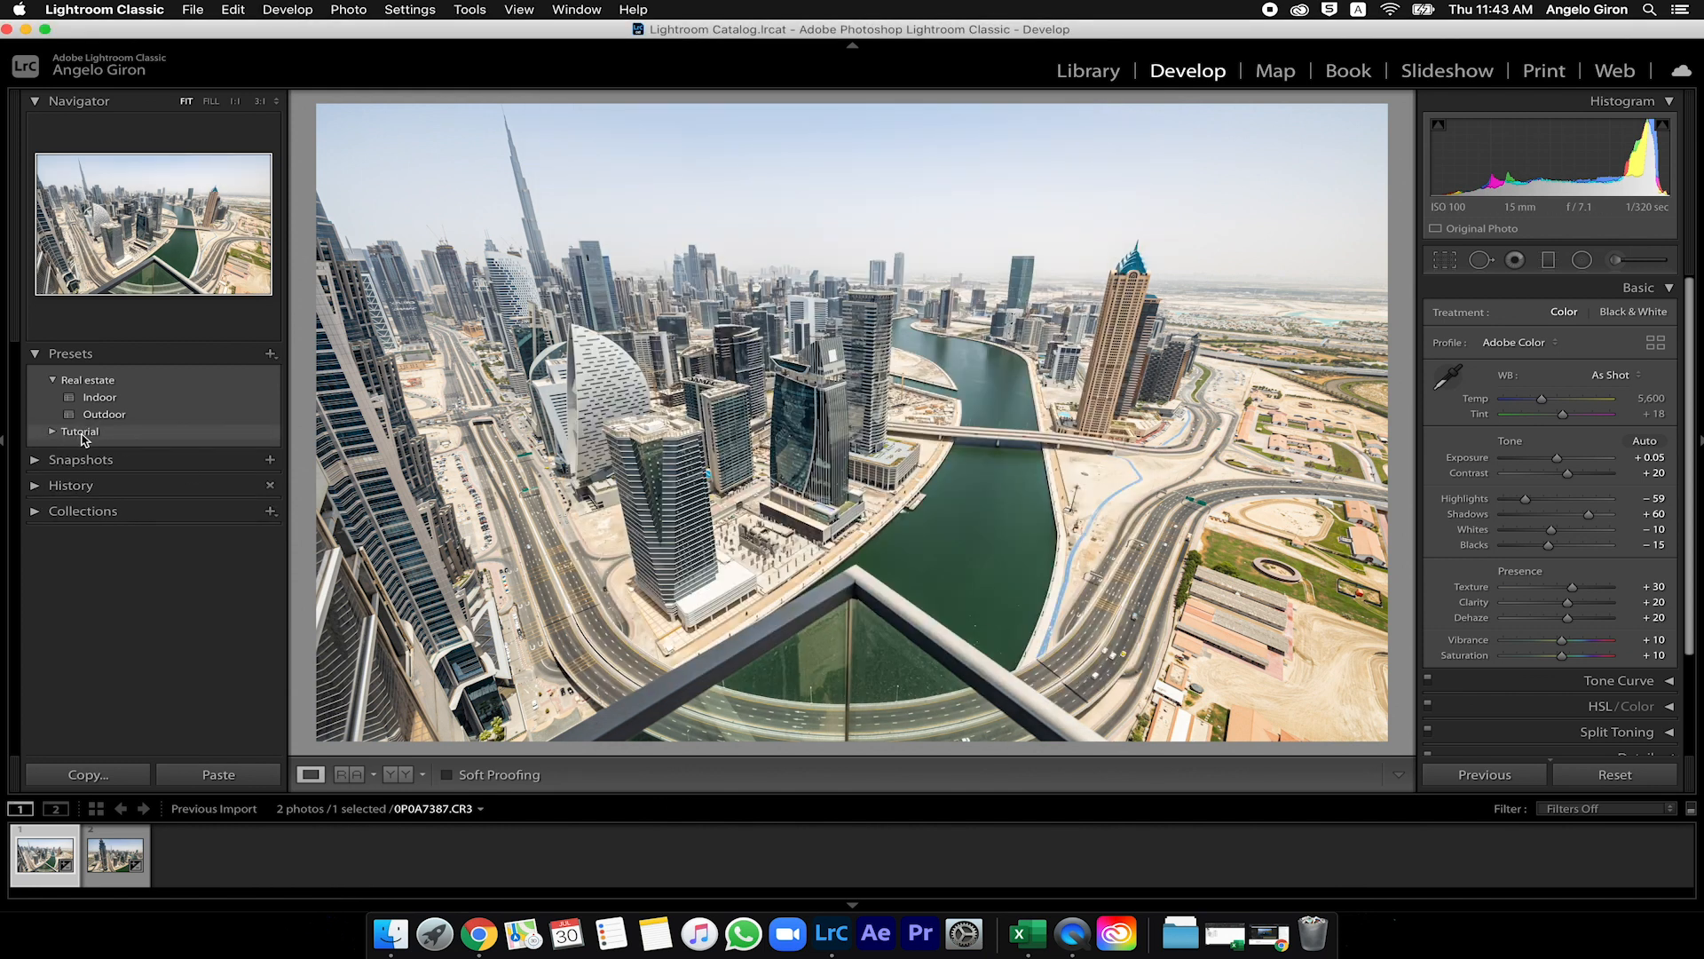
# - View the contents of the Tutorial preset group, and collapse the group and the Basic adjustments
pyautogui.click(54, 433)
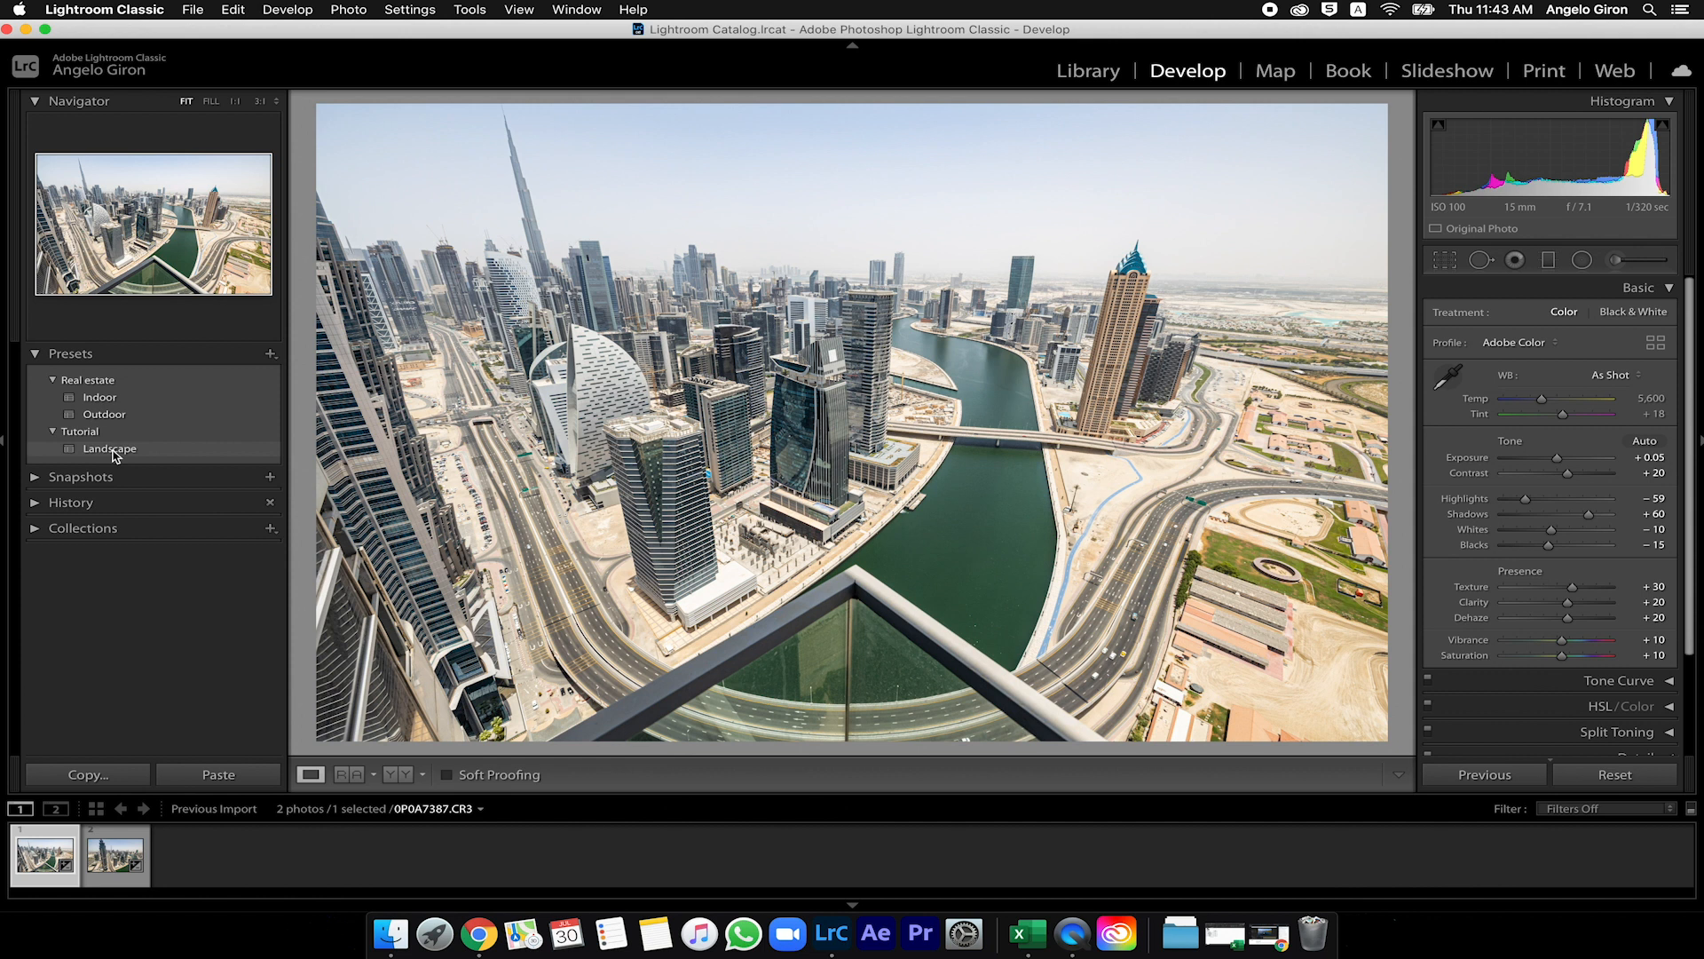
pyautogui.click(54, 431)
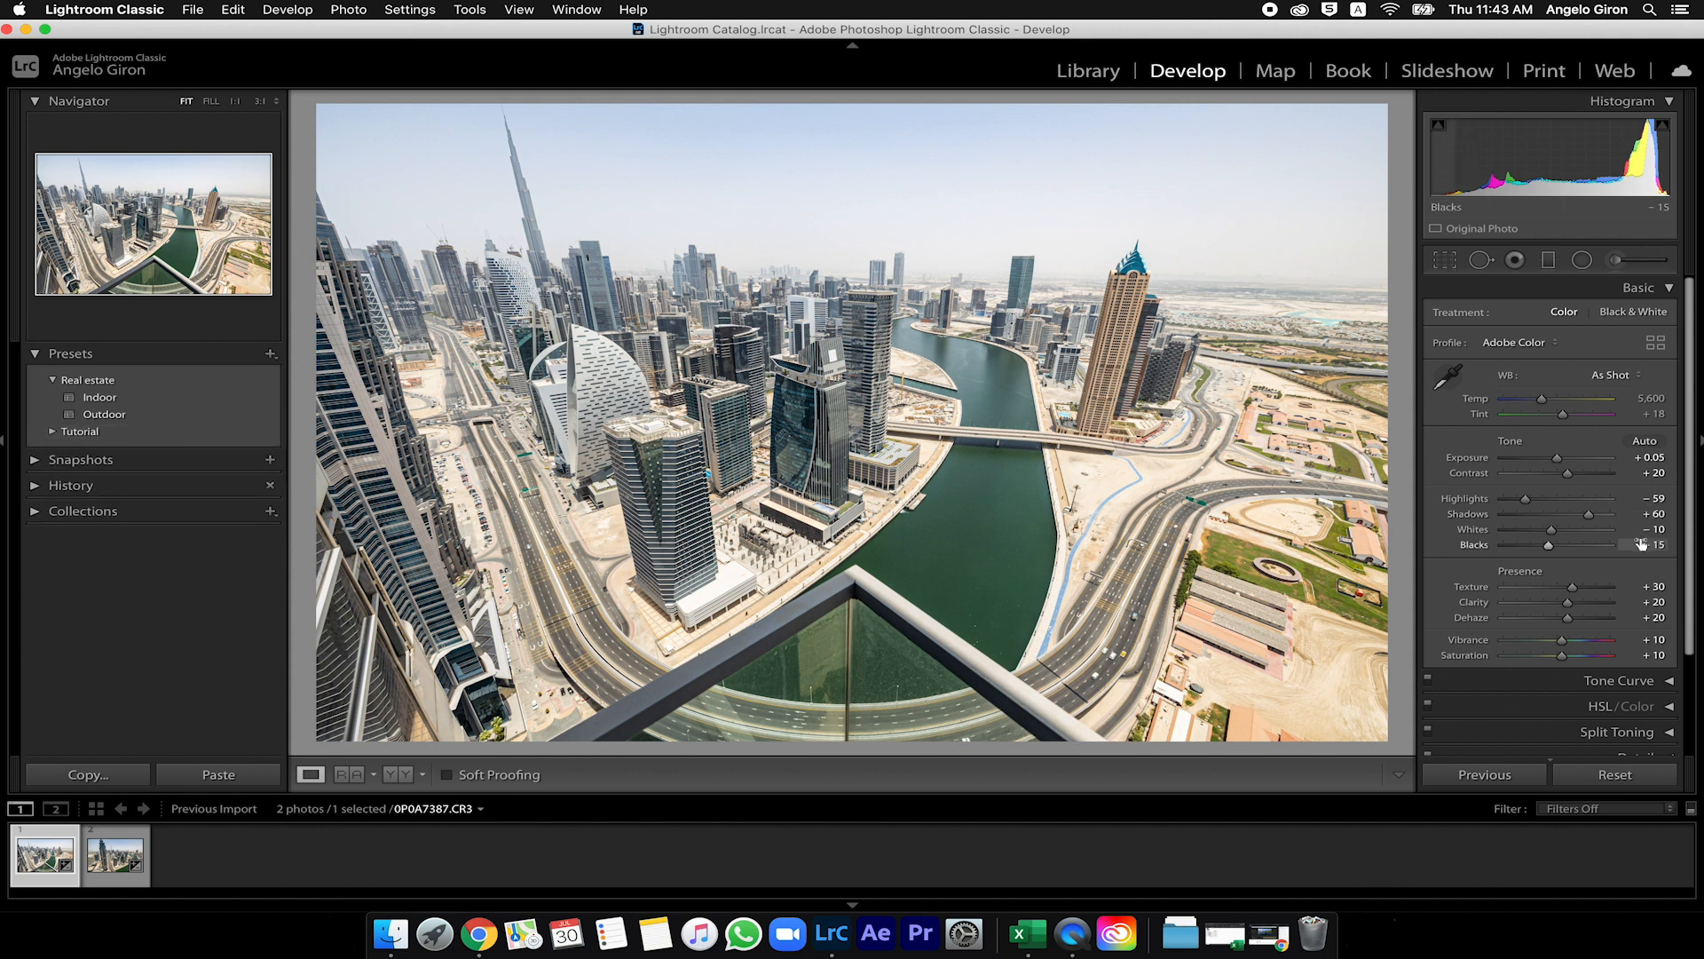
pyautogui.click(1647, 291)
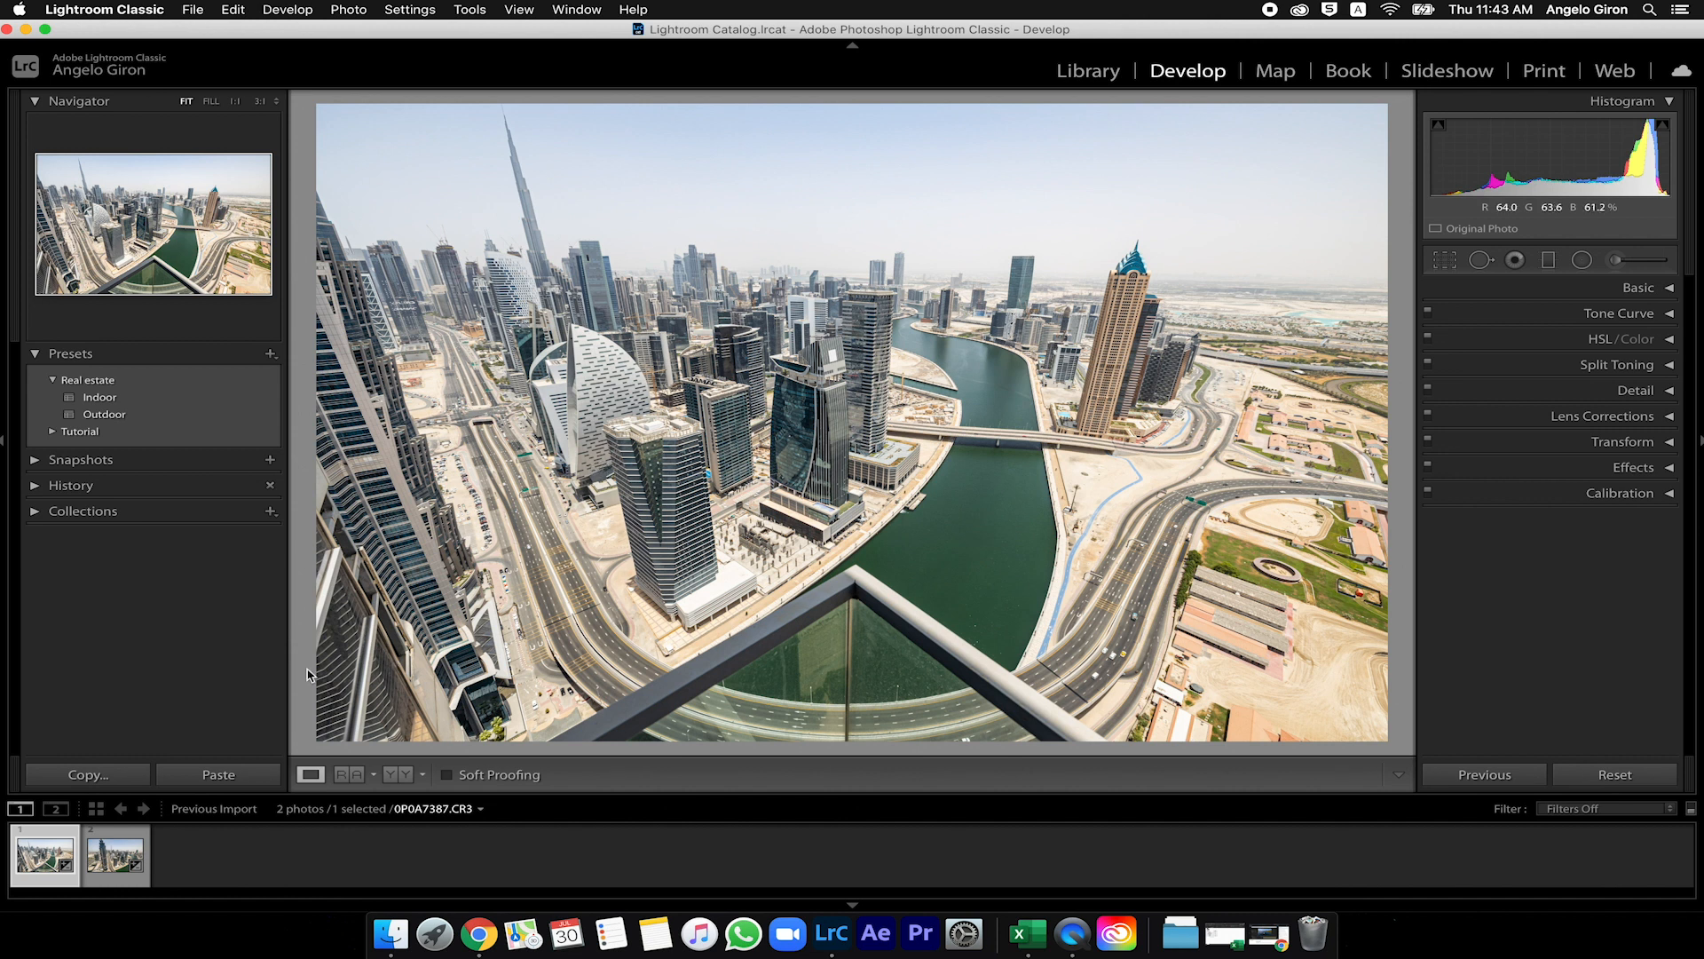
# - Select both photos and open the export settings for them
pyautogui.click(118, 859)
pyautogui.press('super+a')
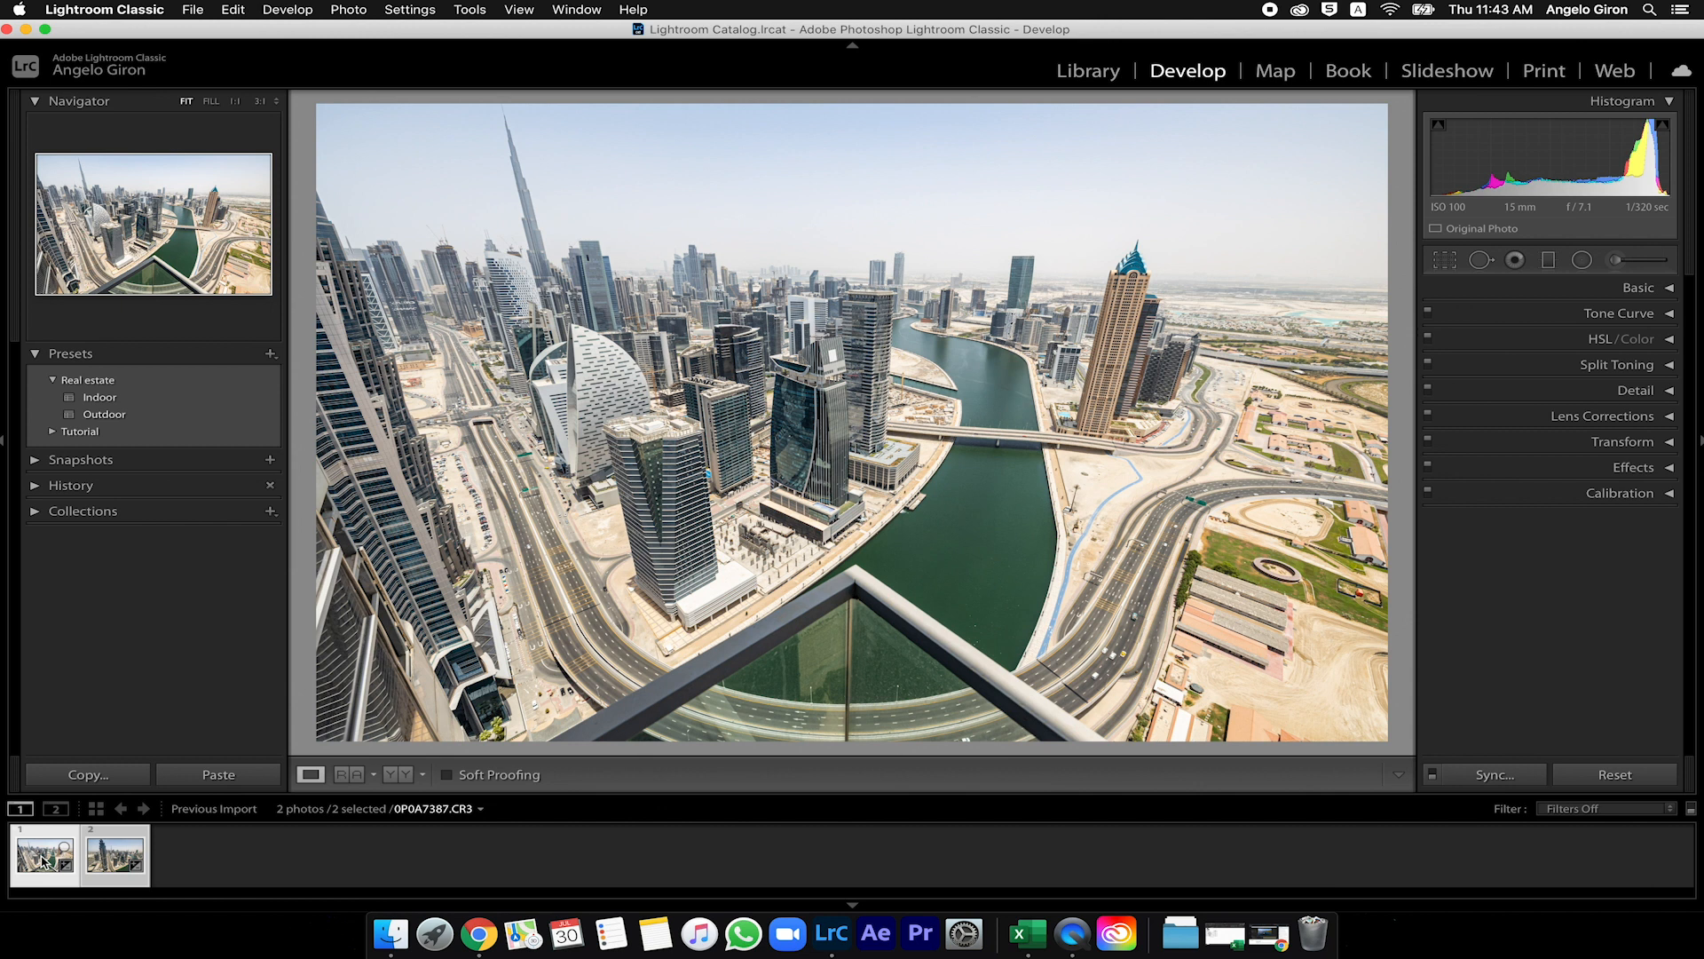
pyautogui.press('super+d')
pyautogui.click(109, 863)
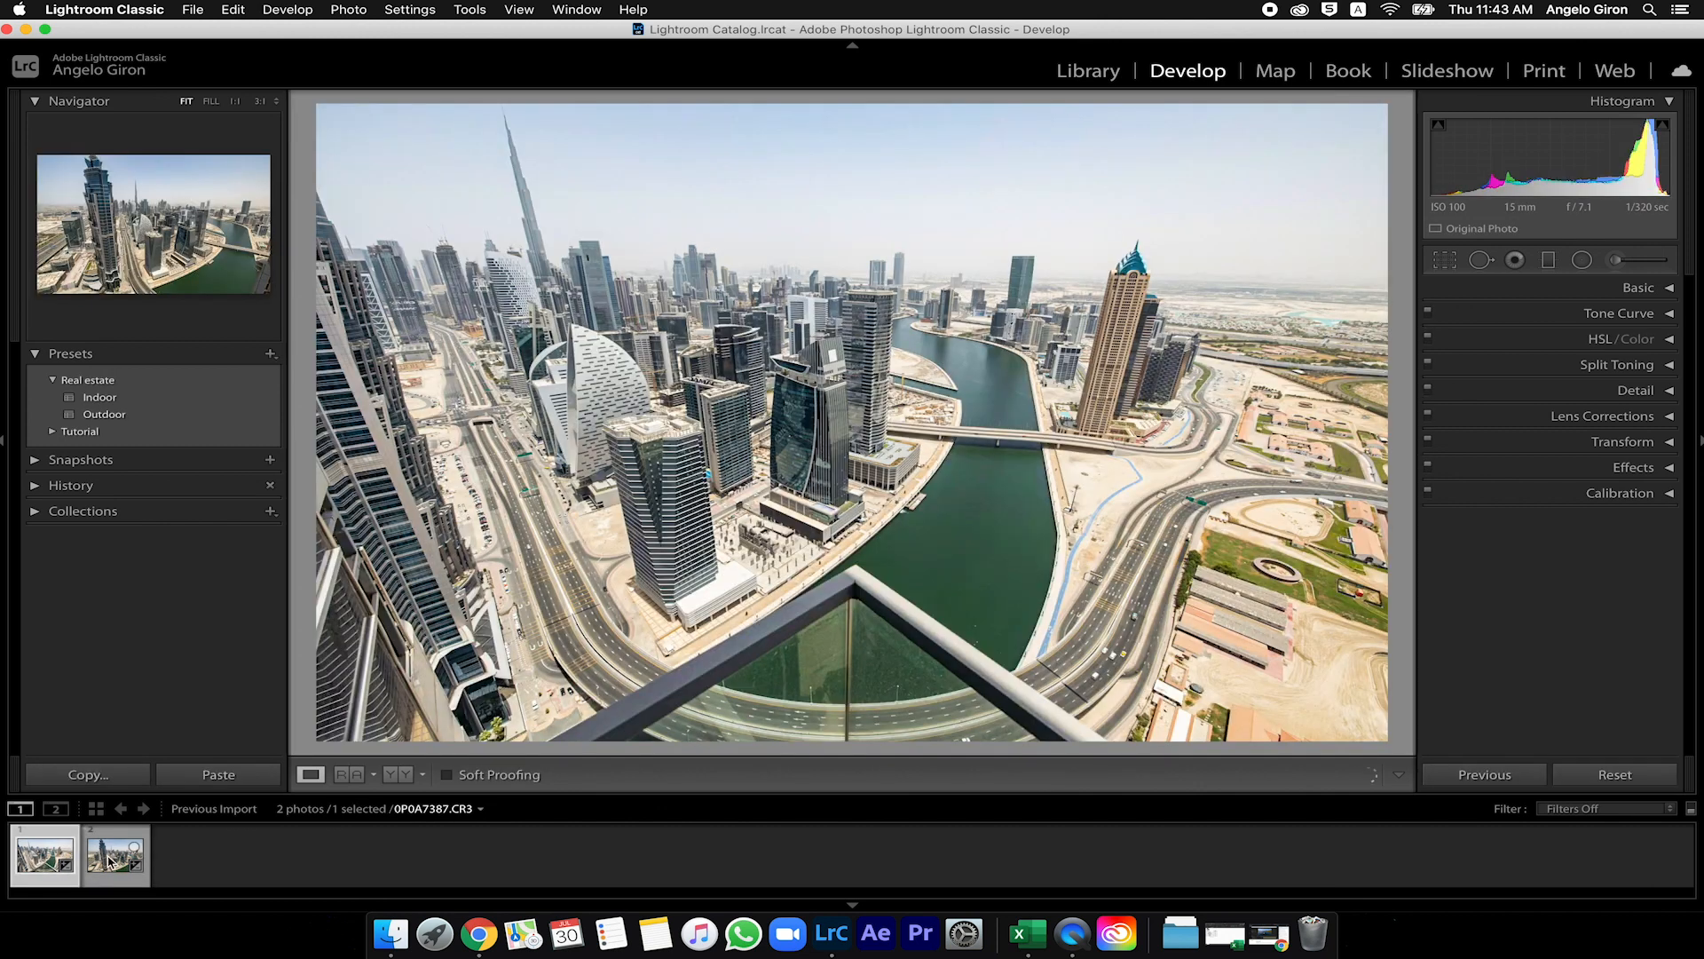
pyautogui.keyDown('shift'); pyautogui.click(110, 862); pyautogui.keyUp('shift')
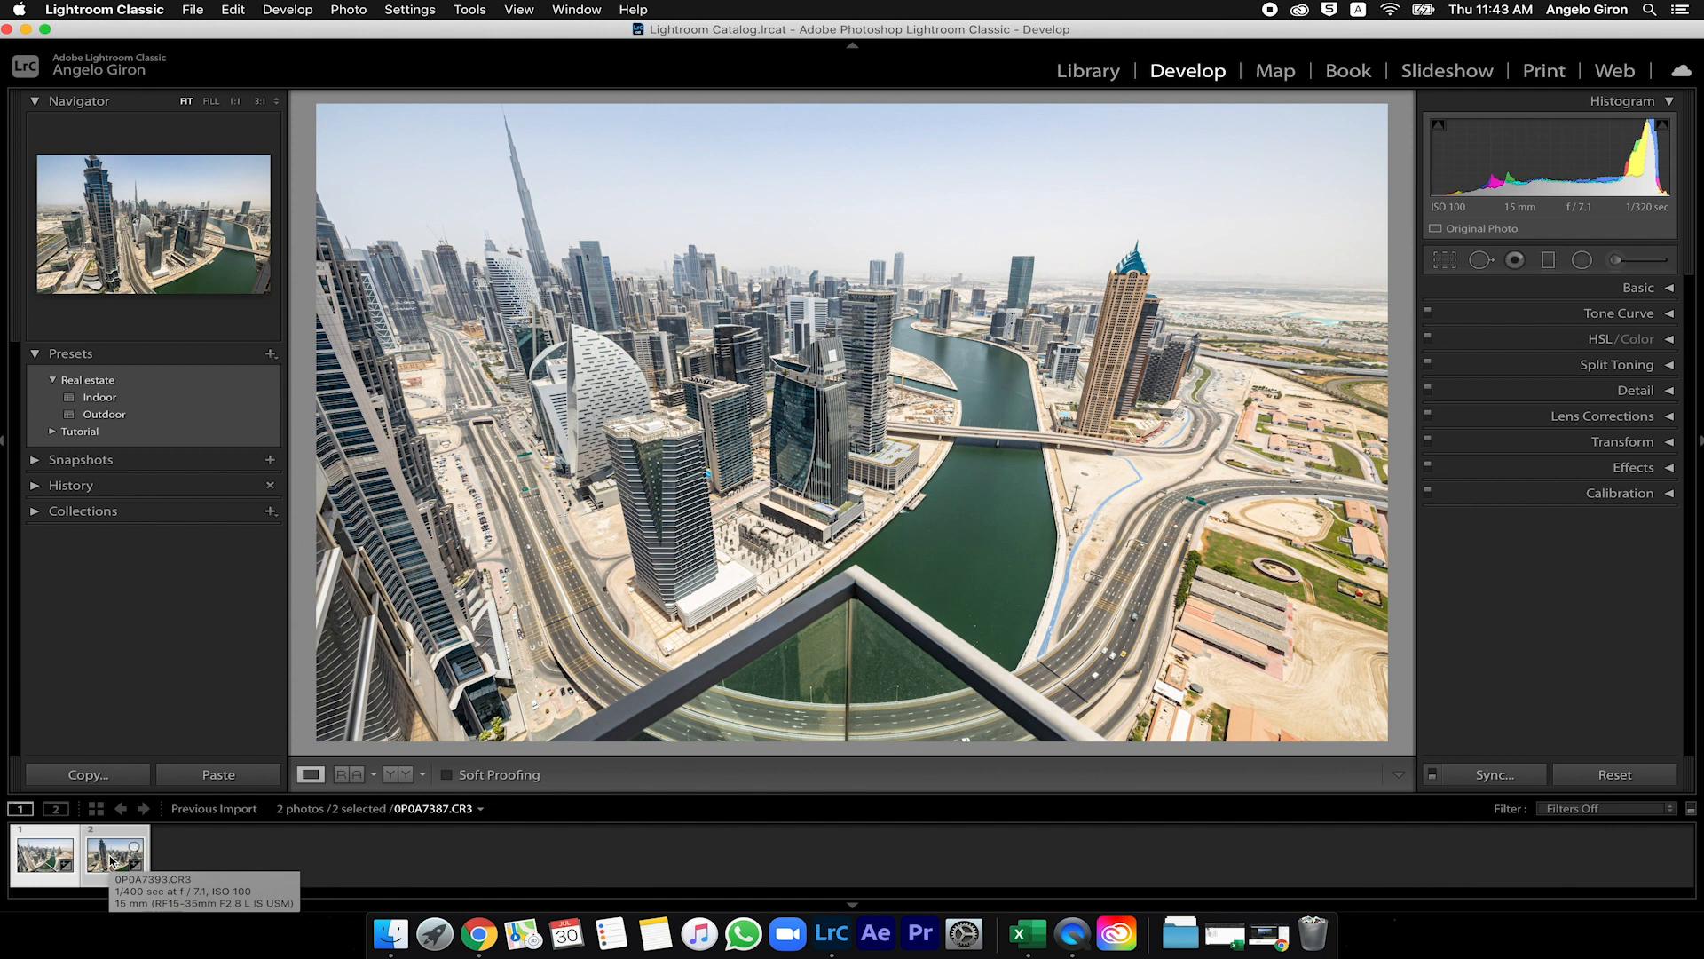
pyautogui.rightClick(111, 861)
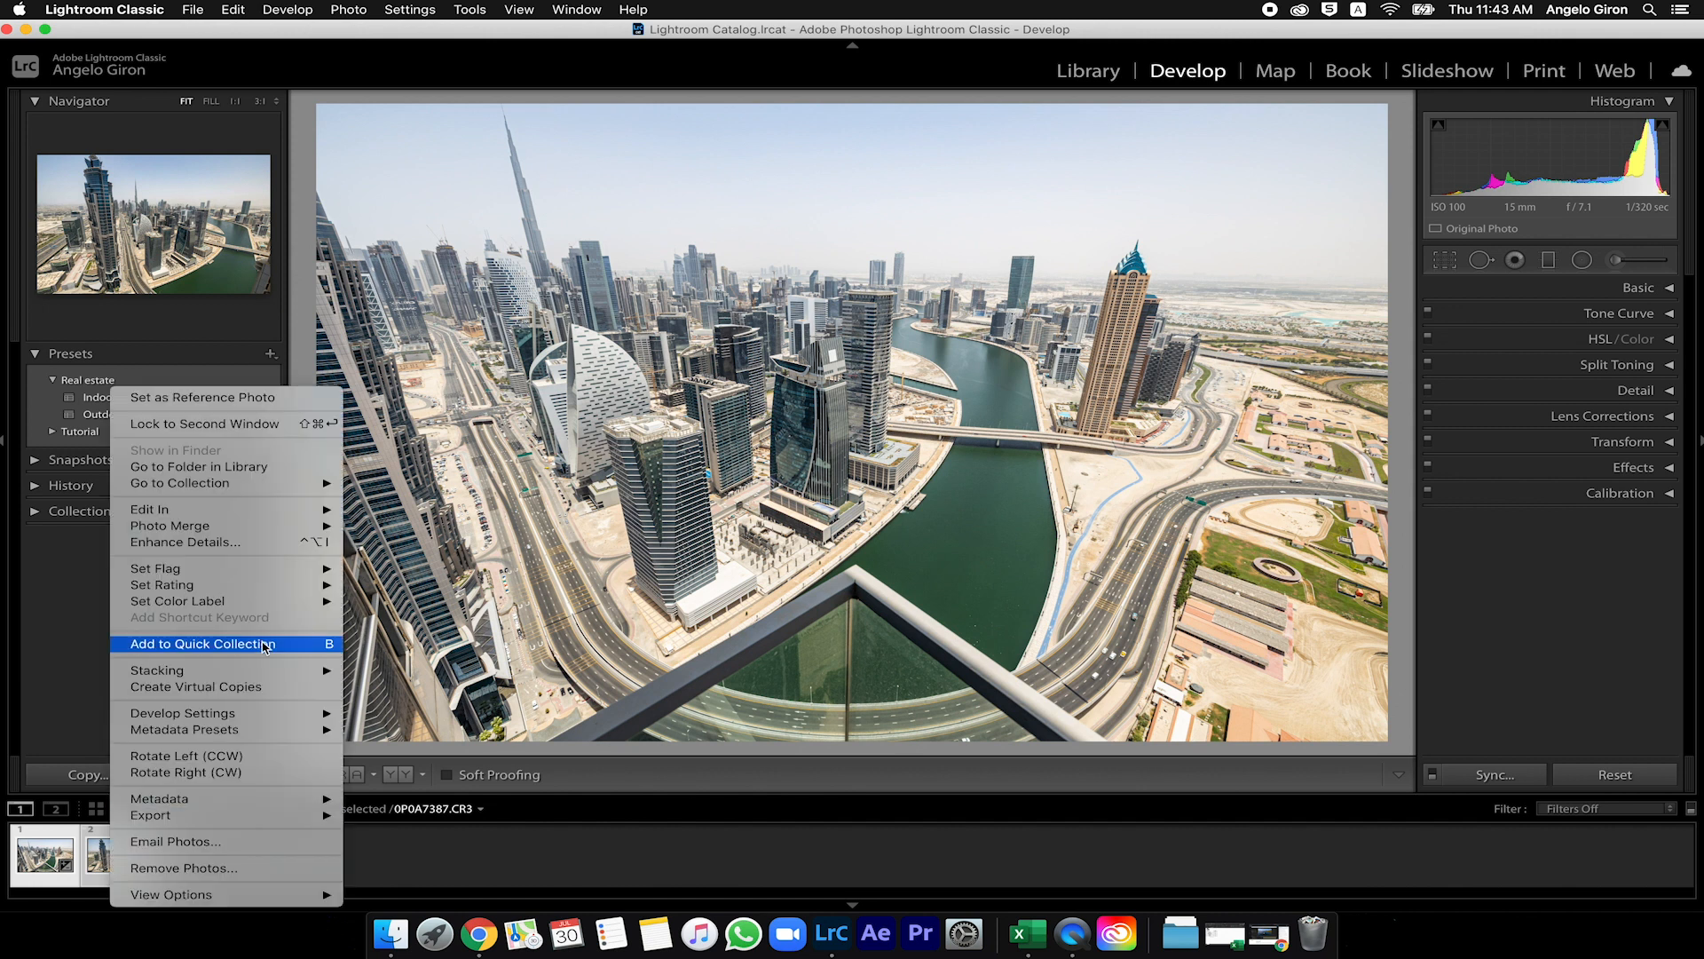
pyautogui.moveTo(263, 818)
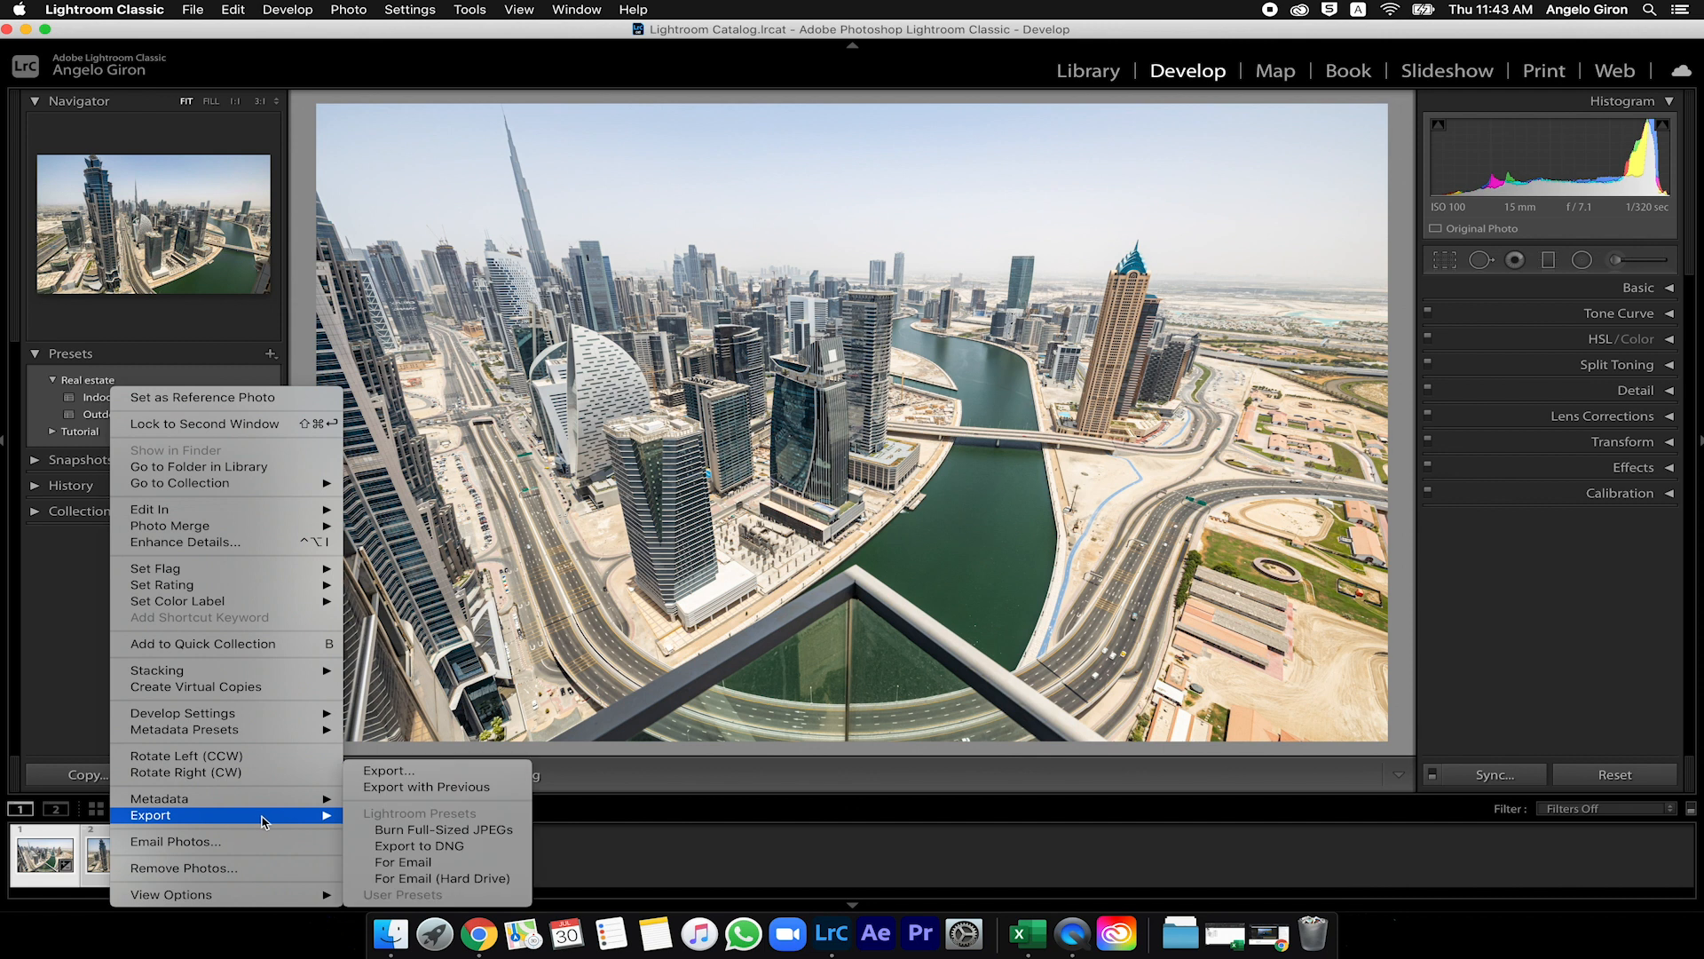
pyautogui.click(429, 772)
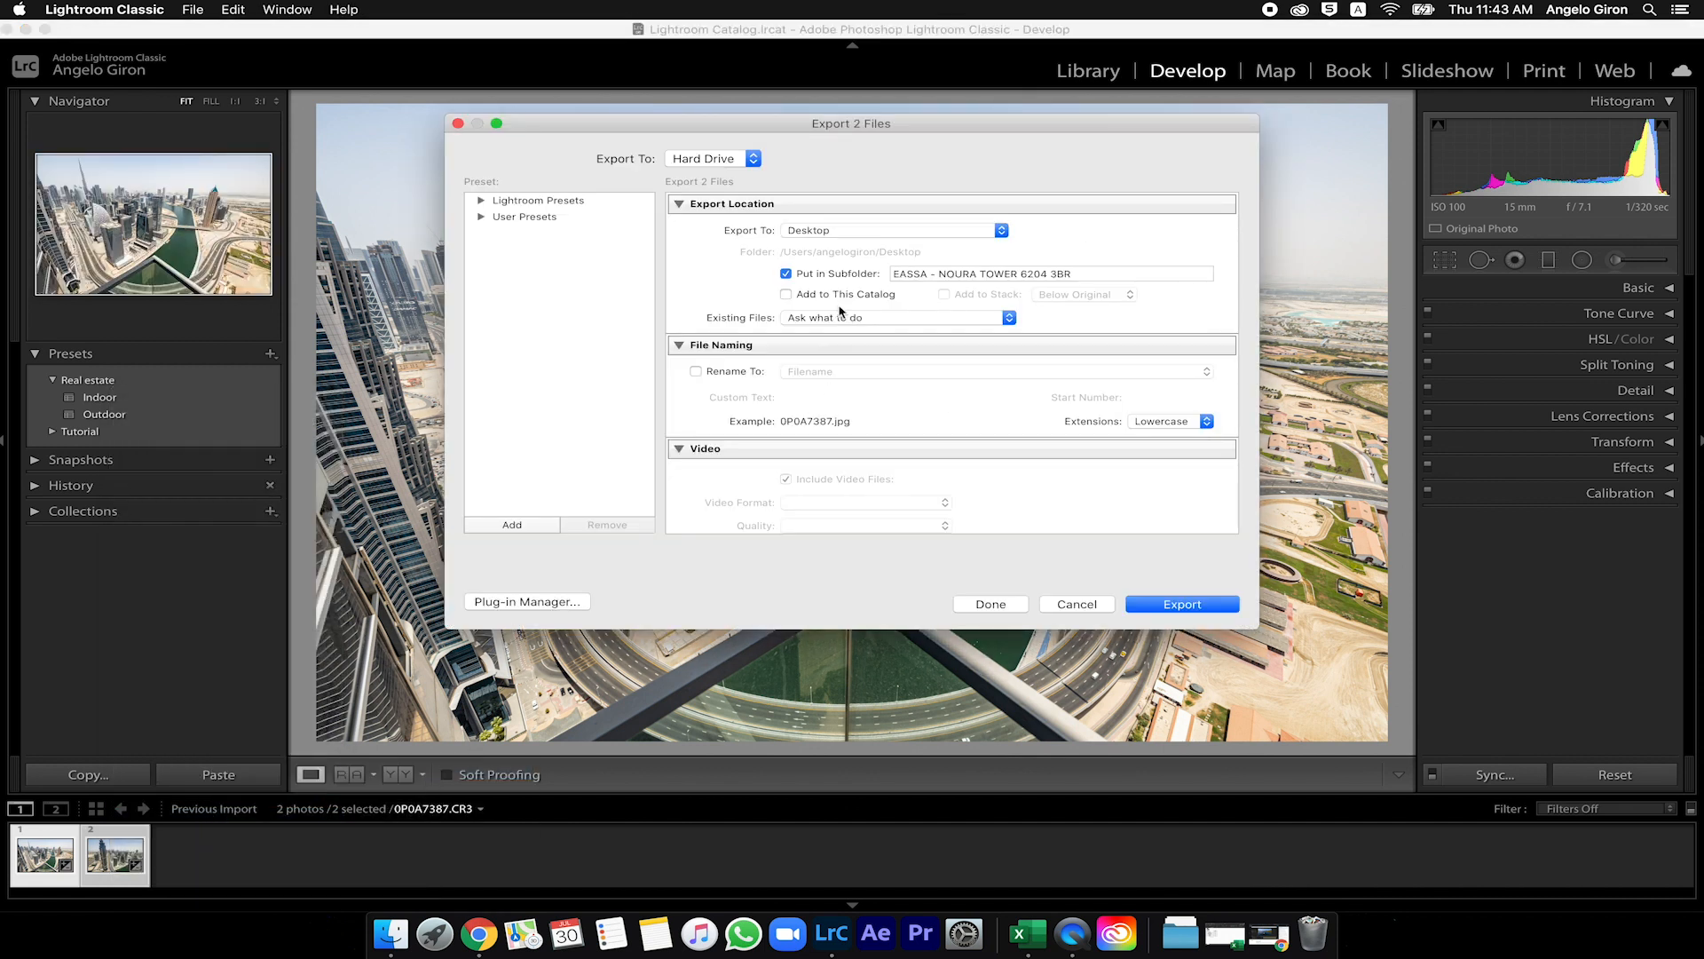
pyautogui.scroll(-3, 958, 328)
pyautogui.scroll(3, 955, 327)
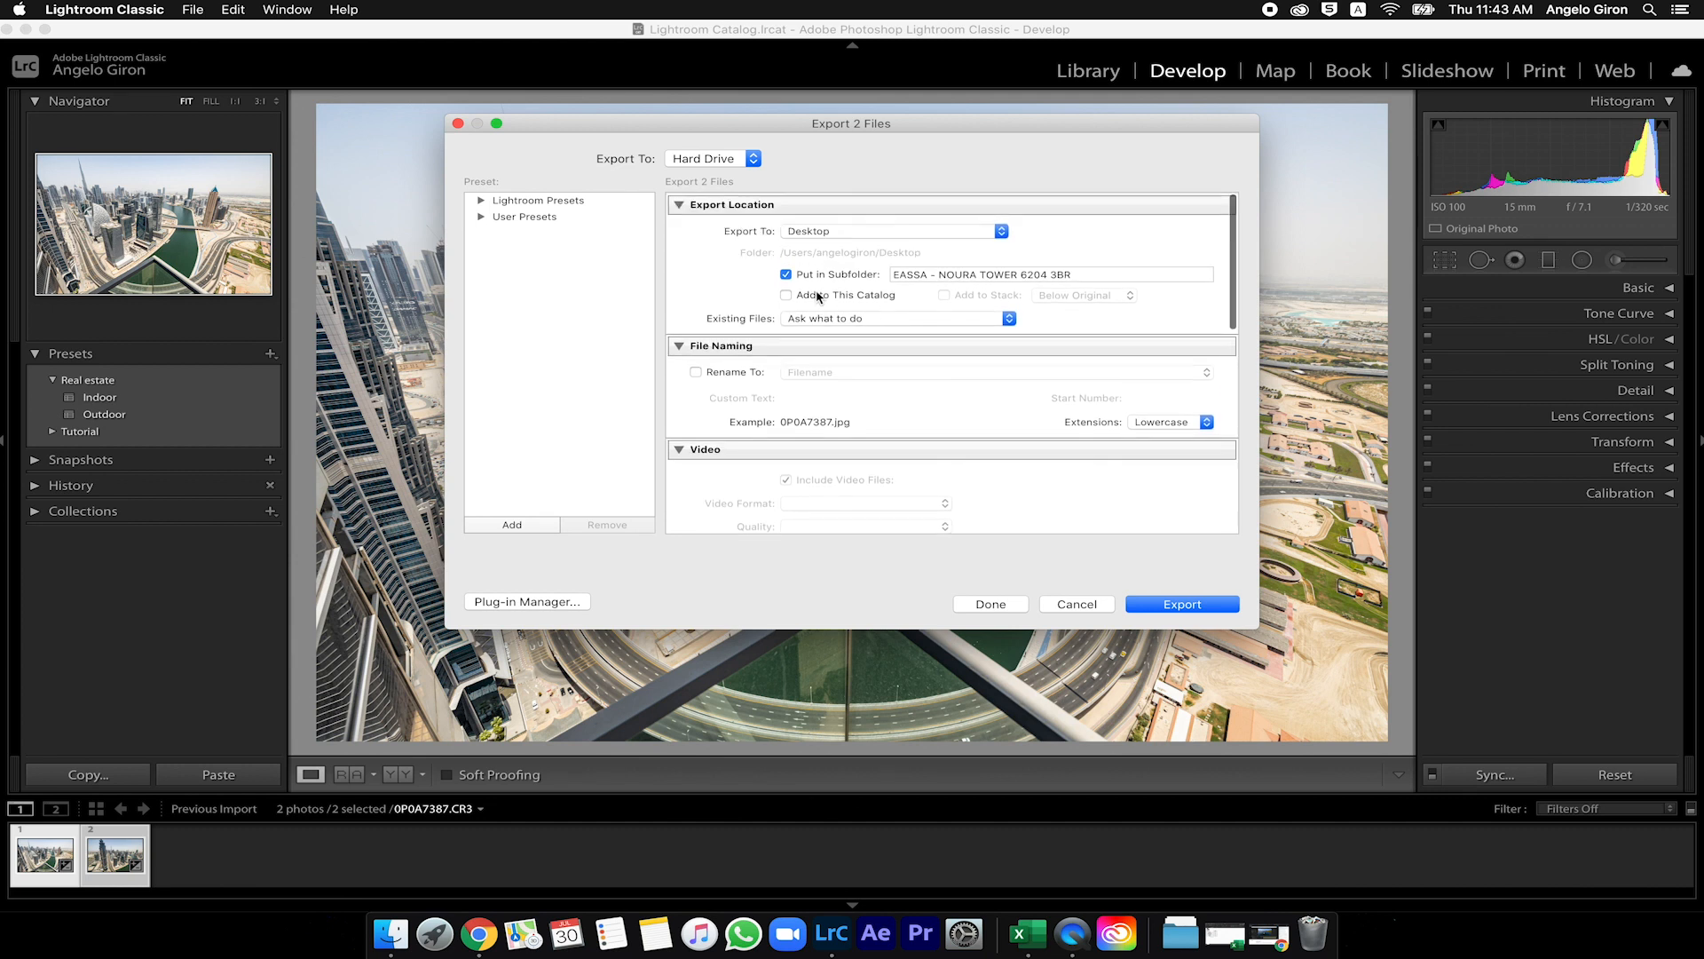
# - Name the export subfolder Tutorial and keep Desktop as the export location
pyautogui.moveTo(1092, 276); pyautogui.dragTo(892, 275)
pyautogui.press('BackSpace')
pyautogui.scroll(-1, 944, 277)
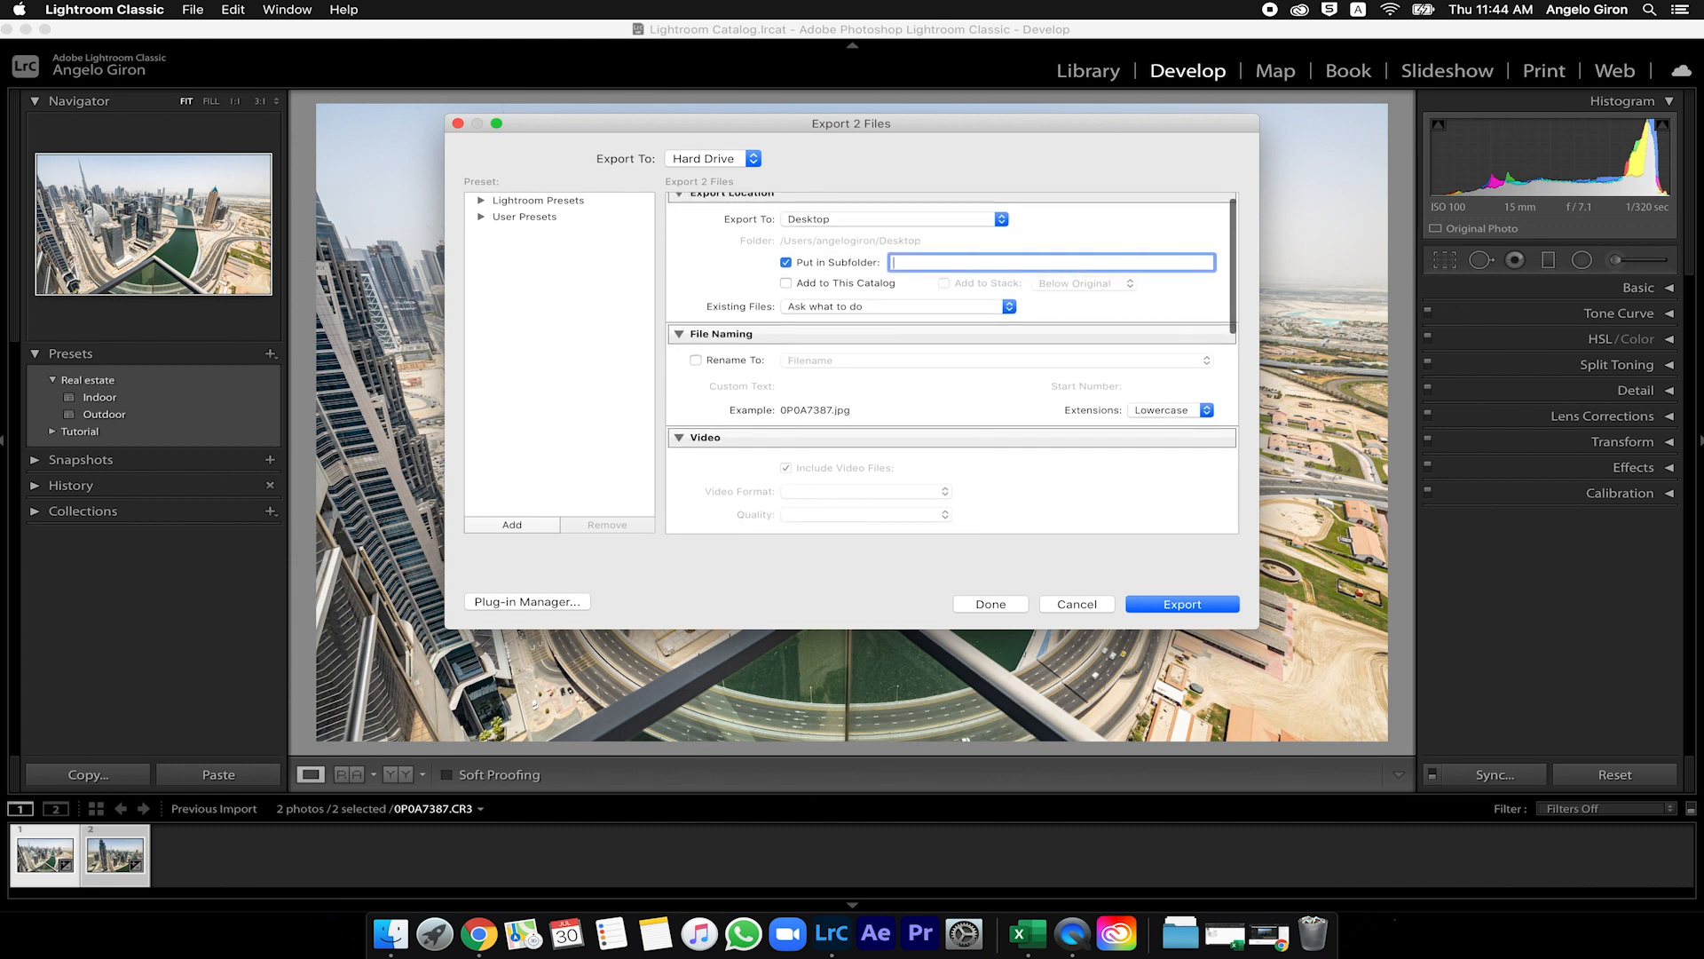
pyautogui.write('Tutorial')
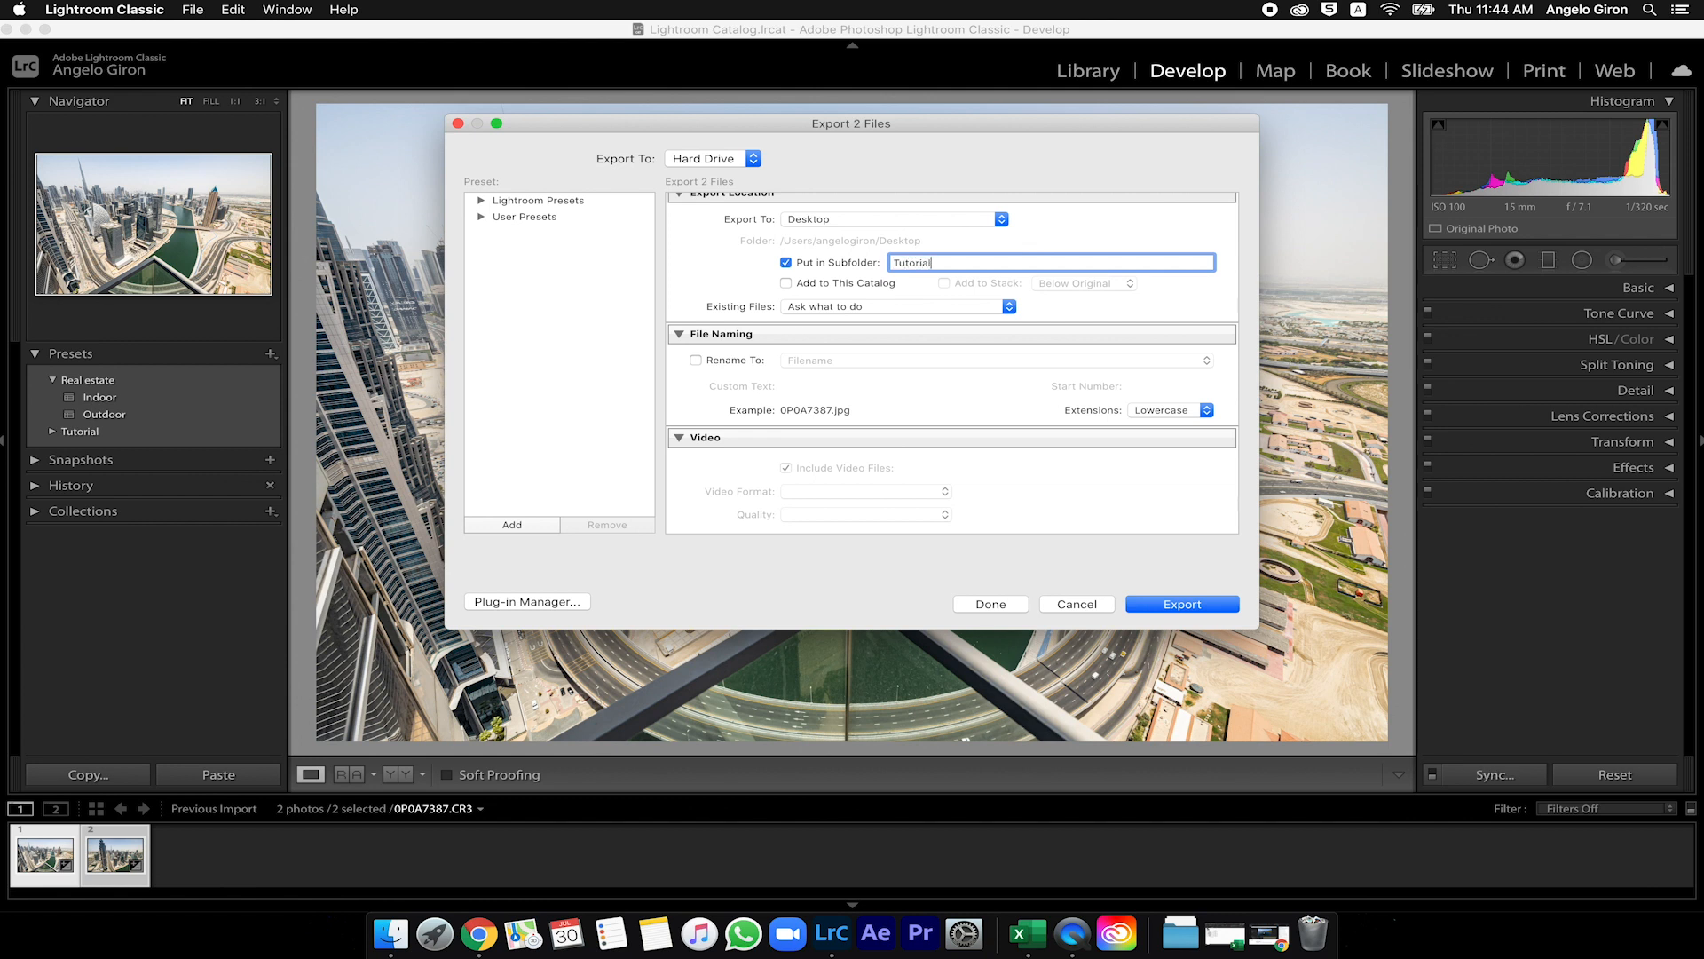
pyautogui.click(921, 223)
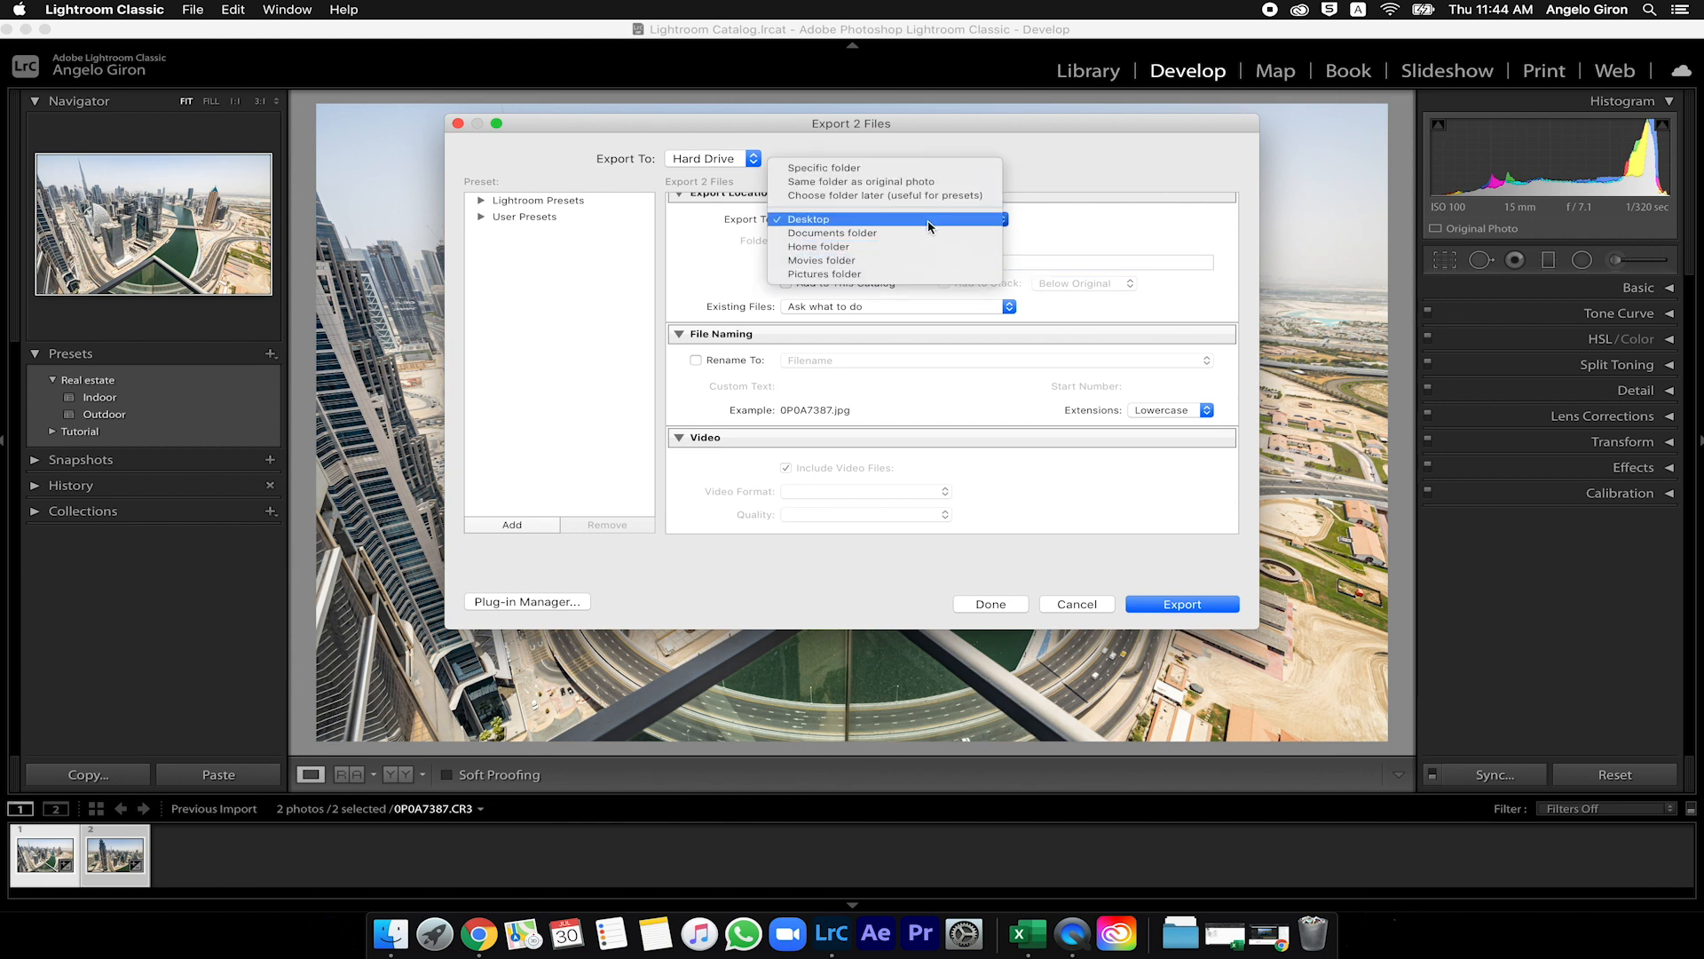
pyautogui.click(930, 227)
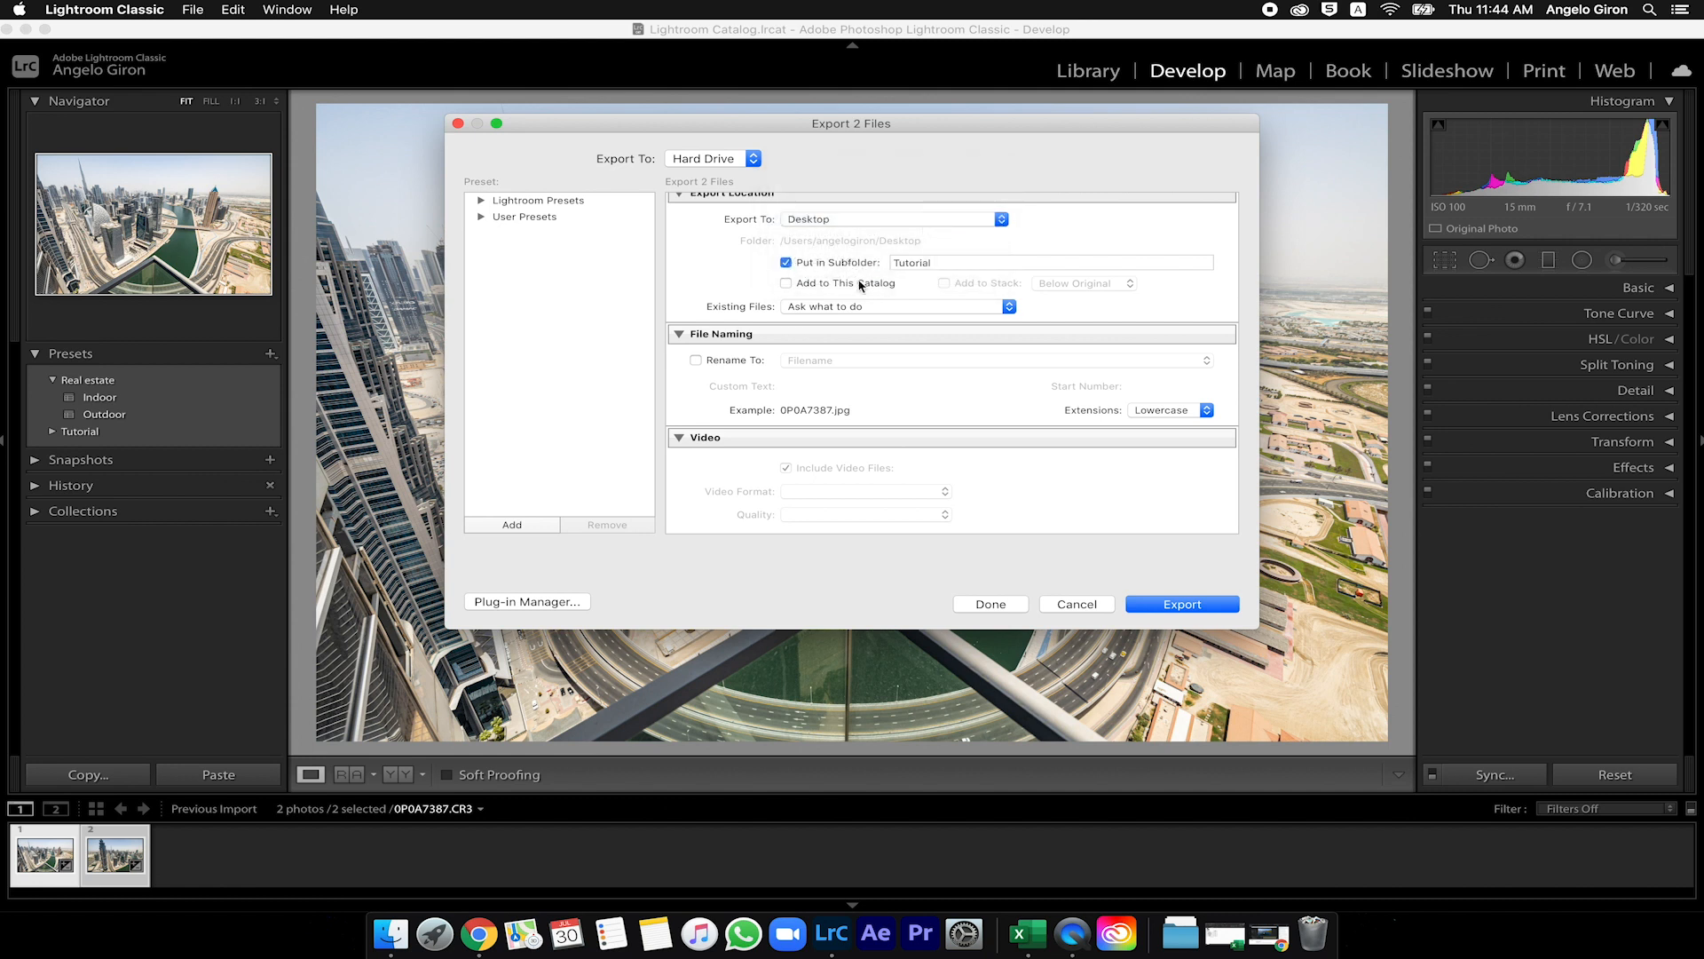
pyautogui.scroll(-3, 932, 355)
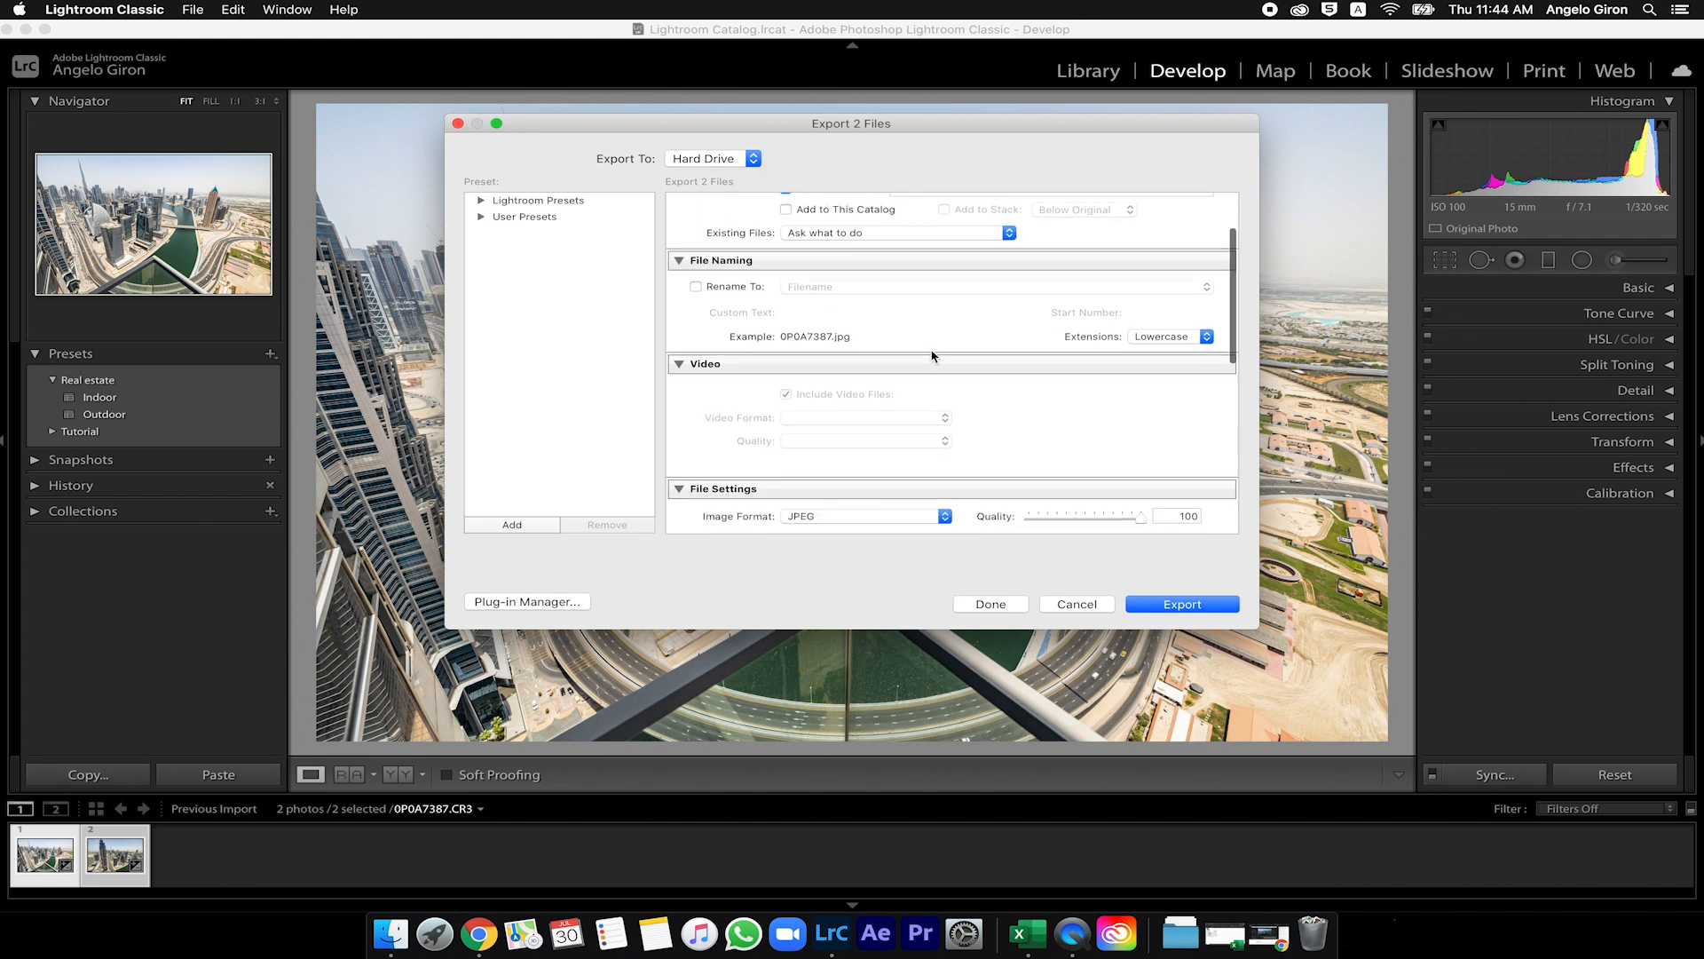
# - Enable renaming of the exported files with the Custom Name template and set the custom text to tutorial
pyautogui.scroll(-2, 897, 365)
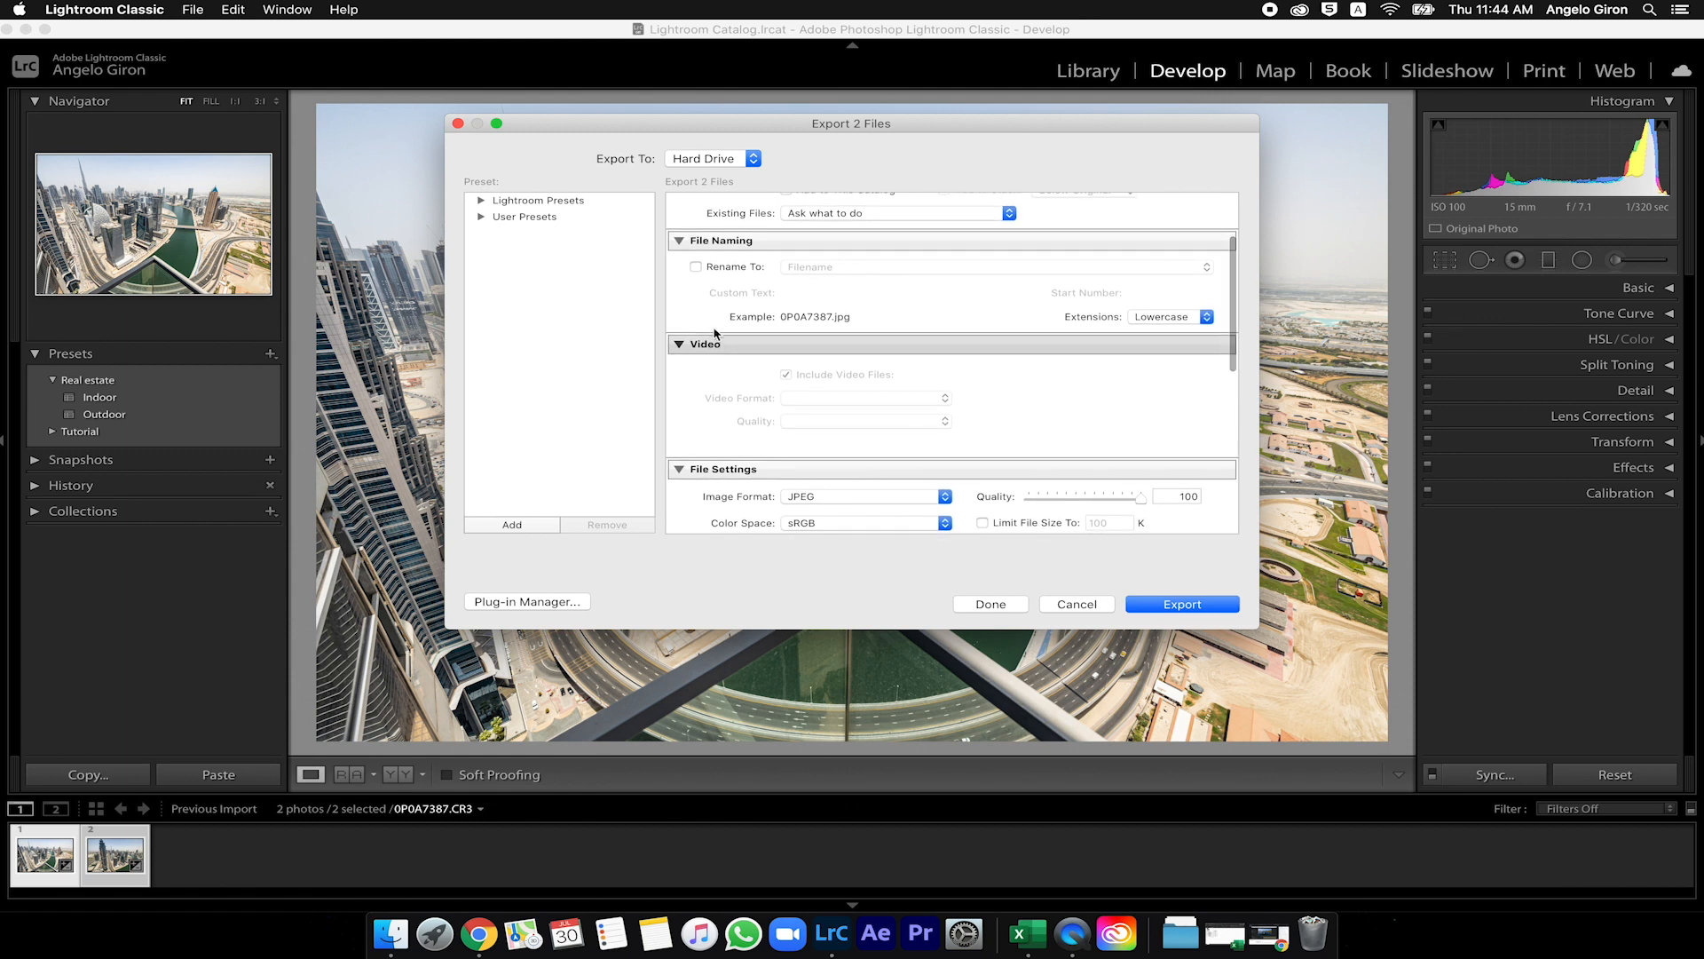
pyautogui.click(696, 267)
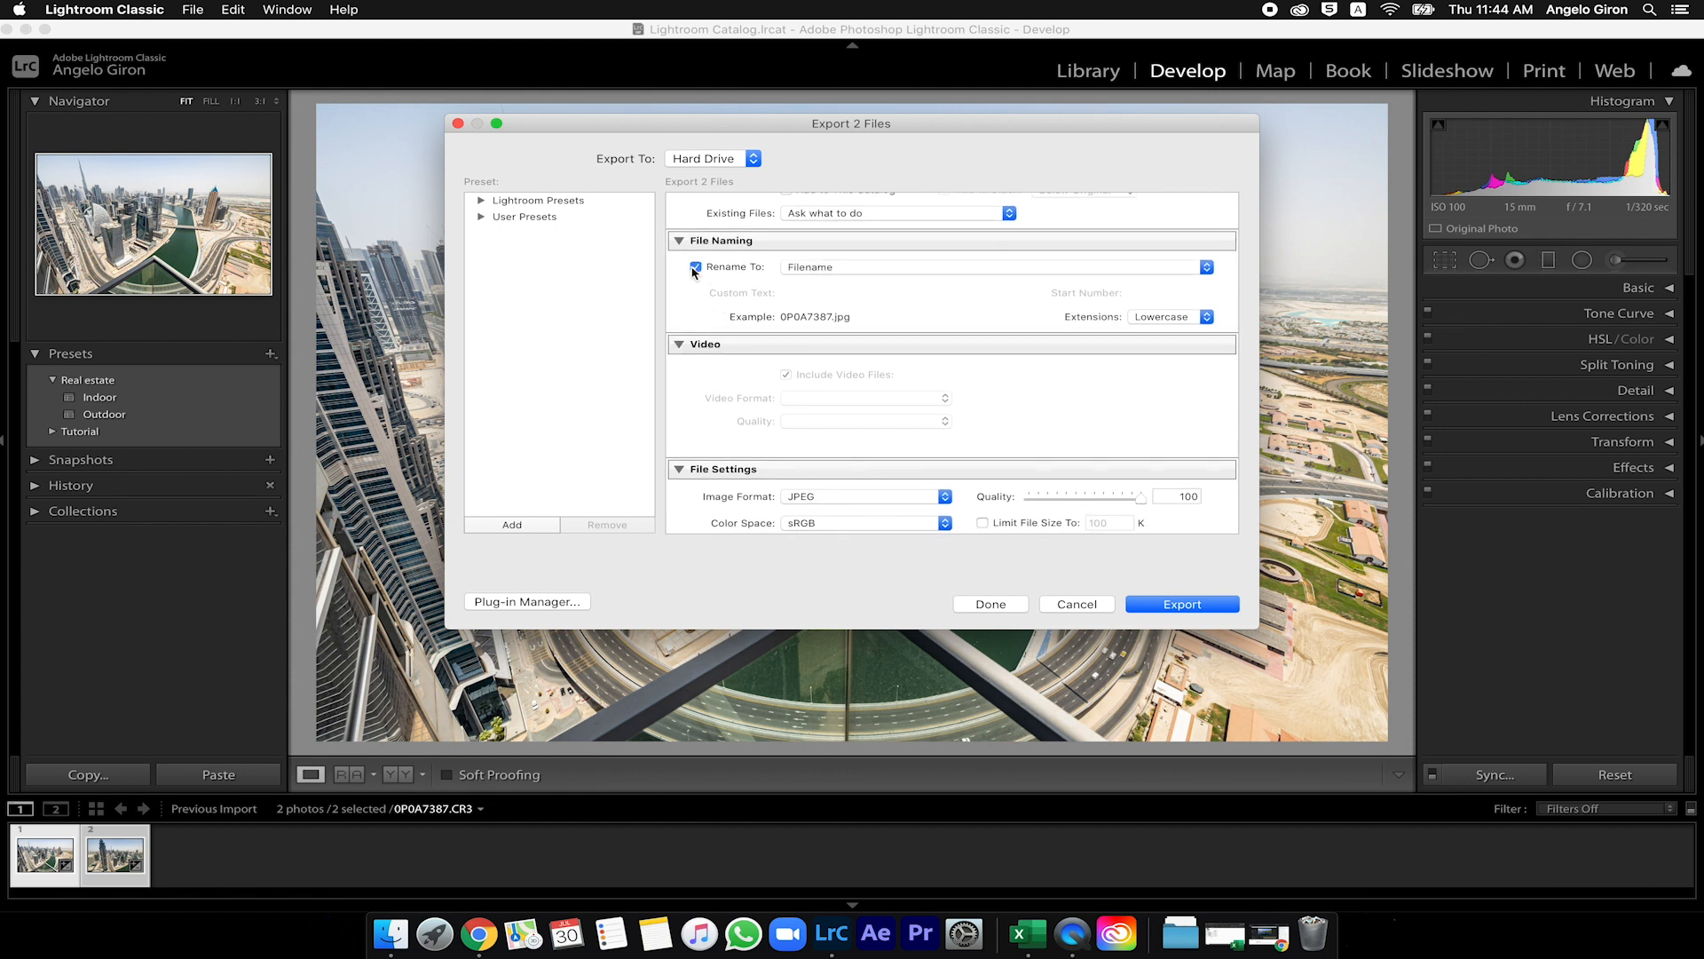
pyautogui.click(923, 268)
pyautogui.click(879, 199)
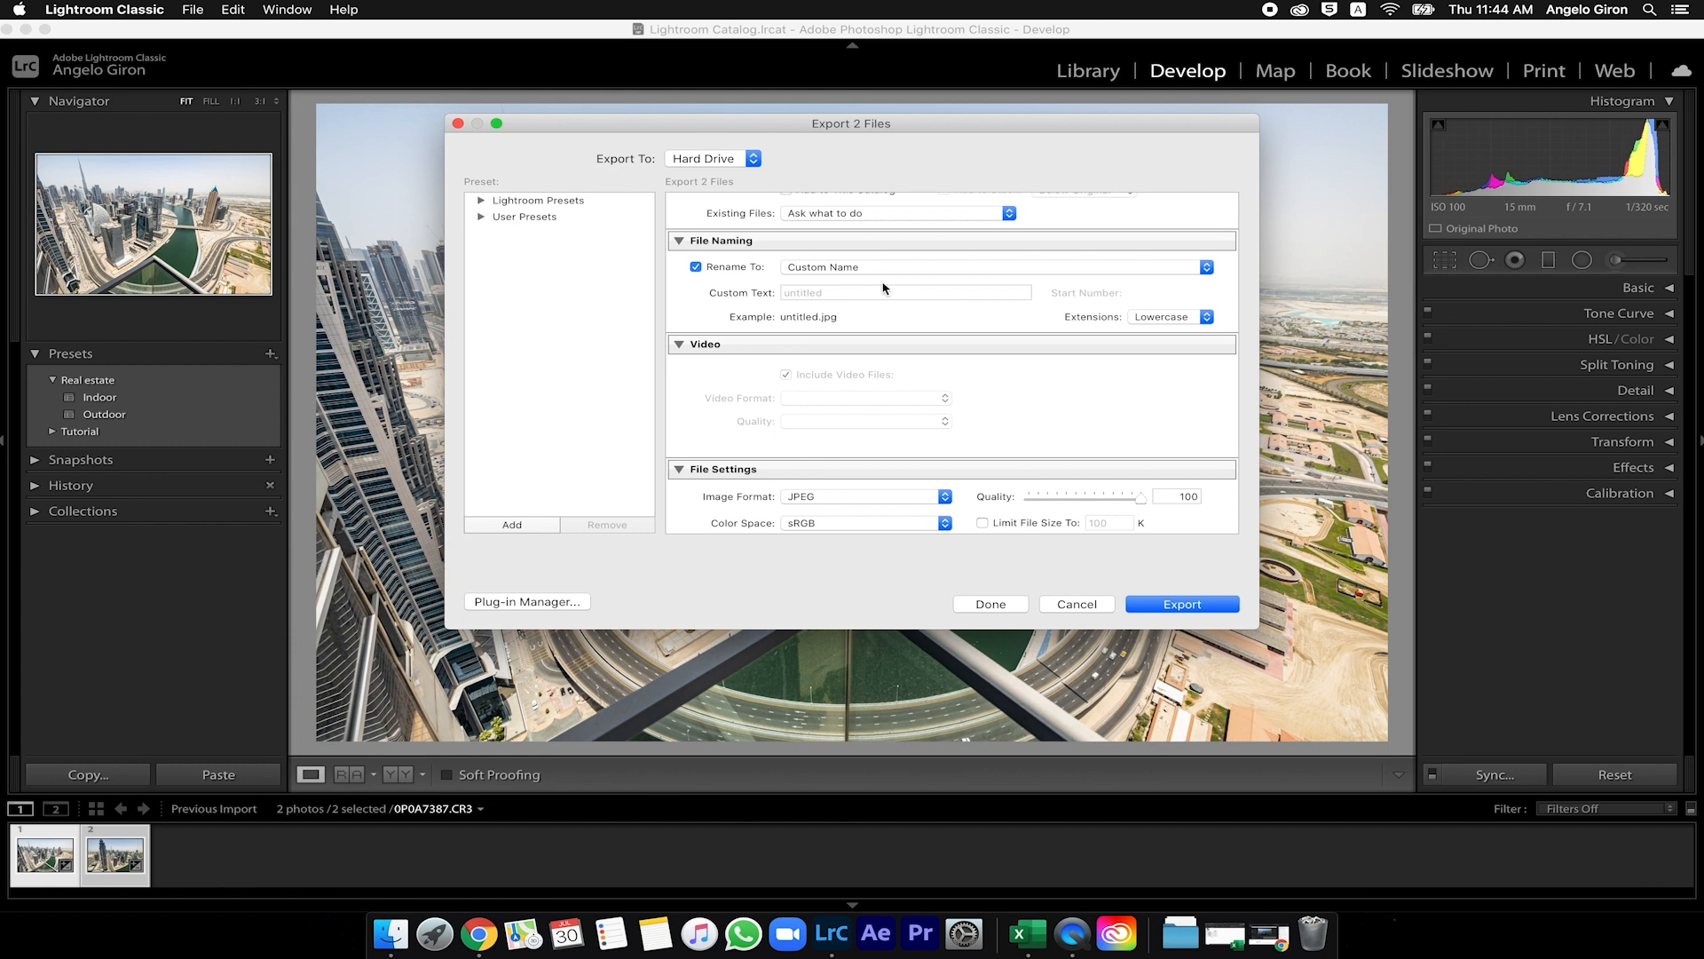
pyautogui.click(830, 291)
pyautogui.write('tu')
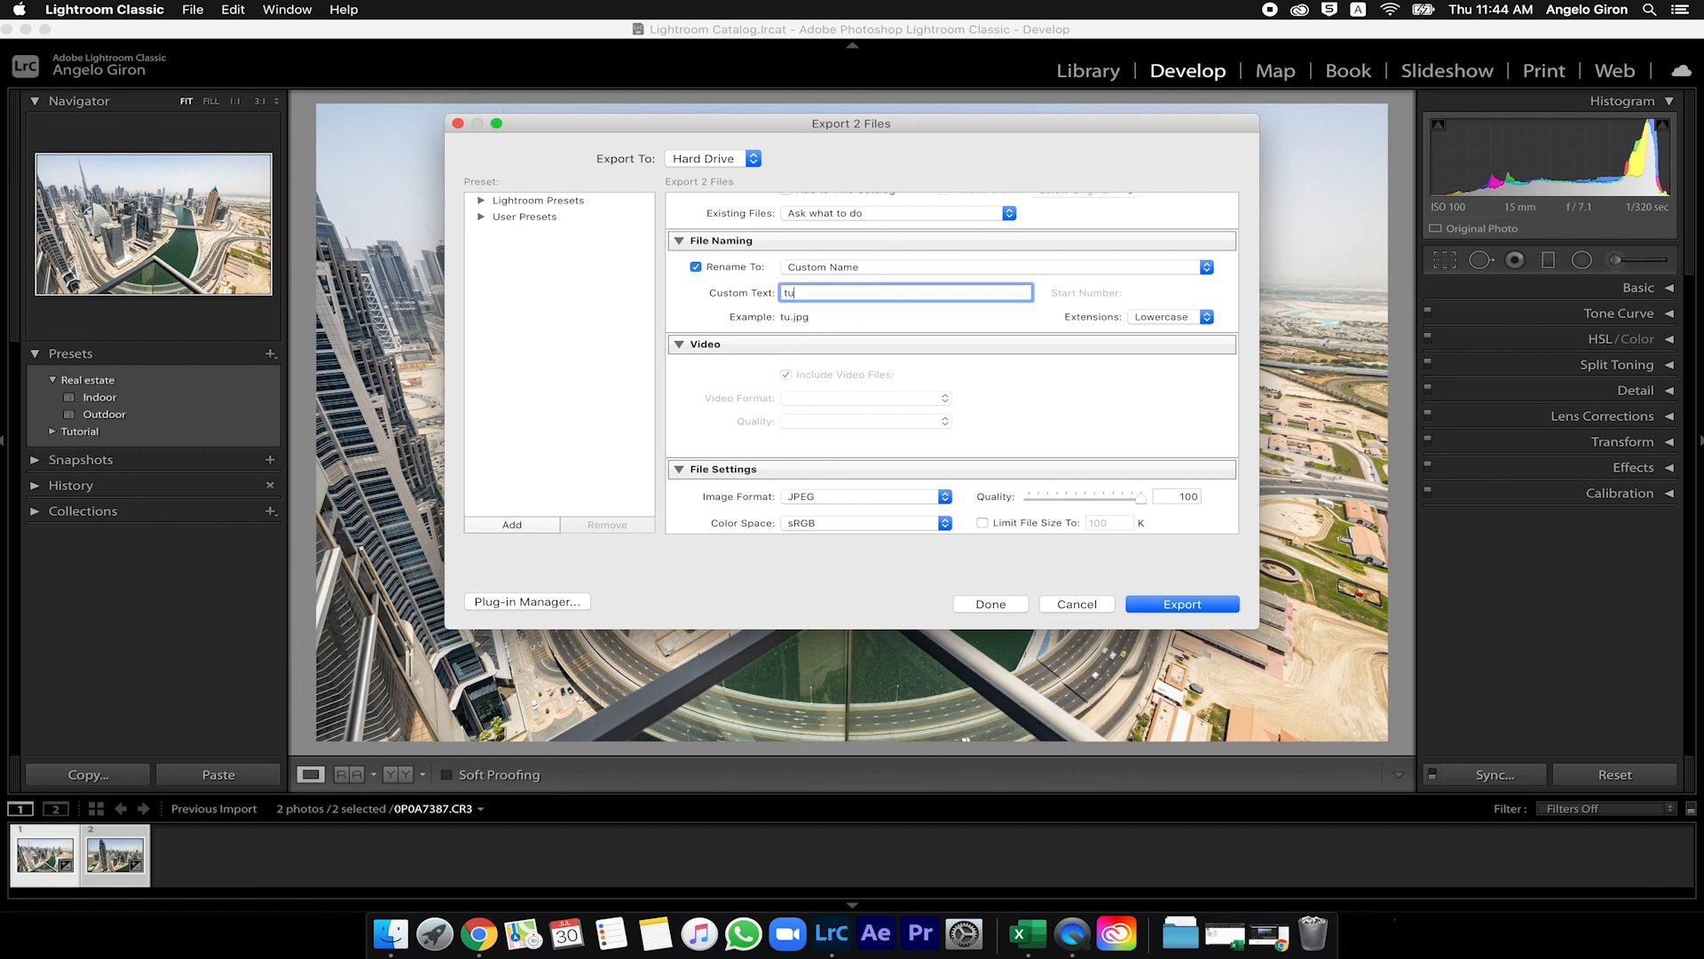
pyautogui.write('torial')
# - Choose JPEG as the export image format and sRGB as the color space
pyautogui.scroll(-5, 756, 347)
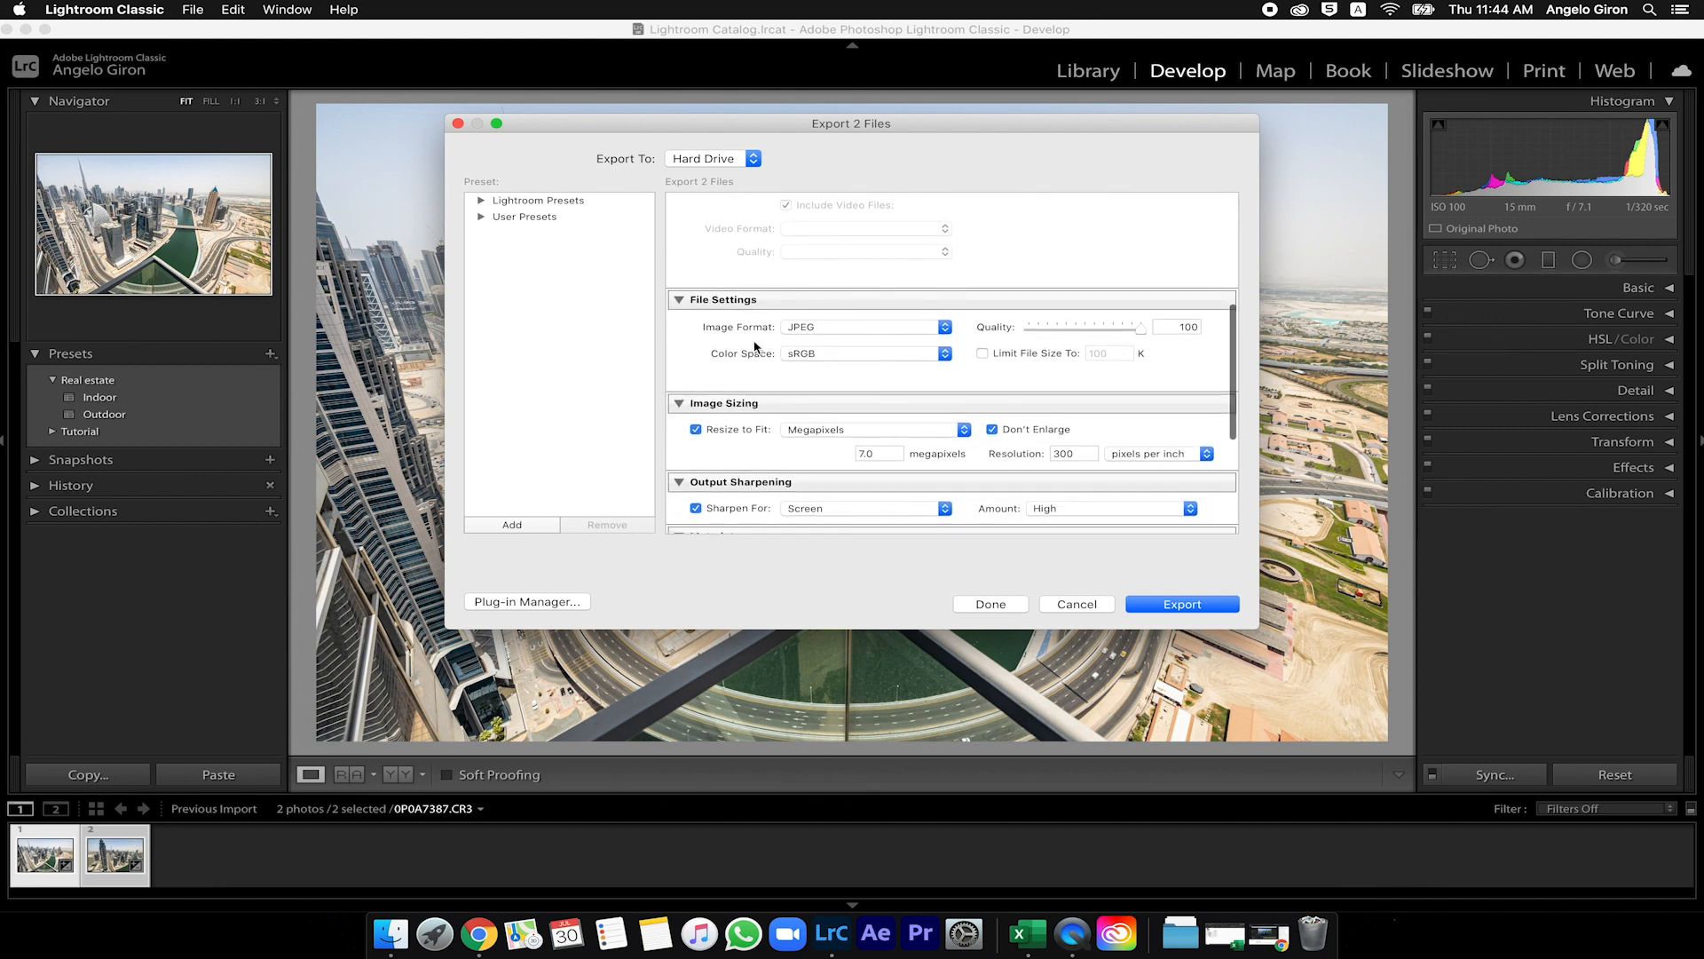
pyautogui.click(885, 334)
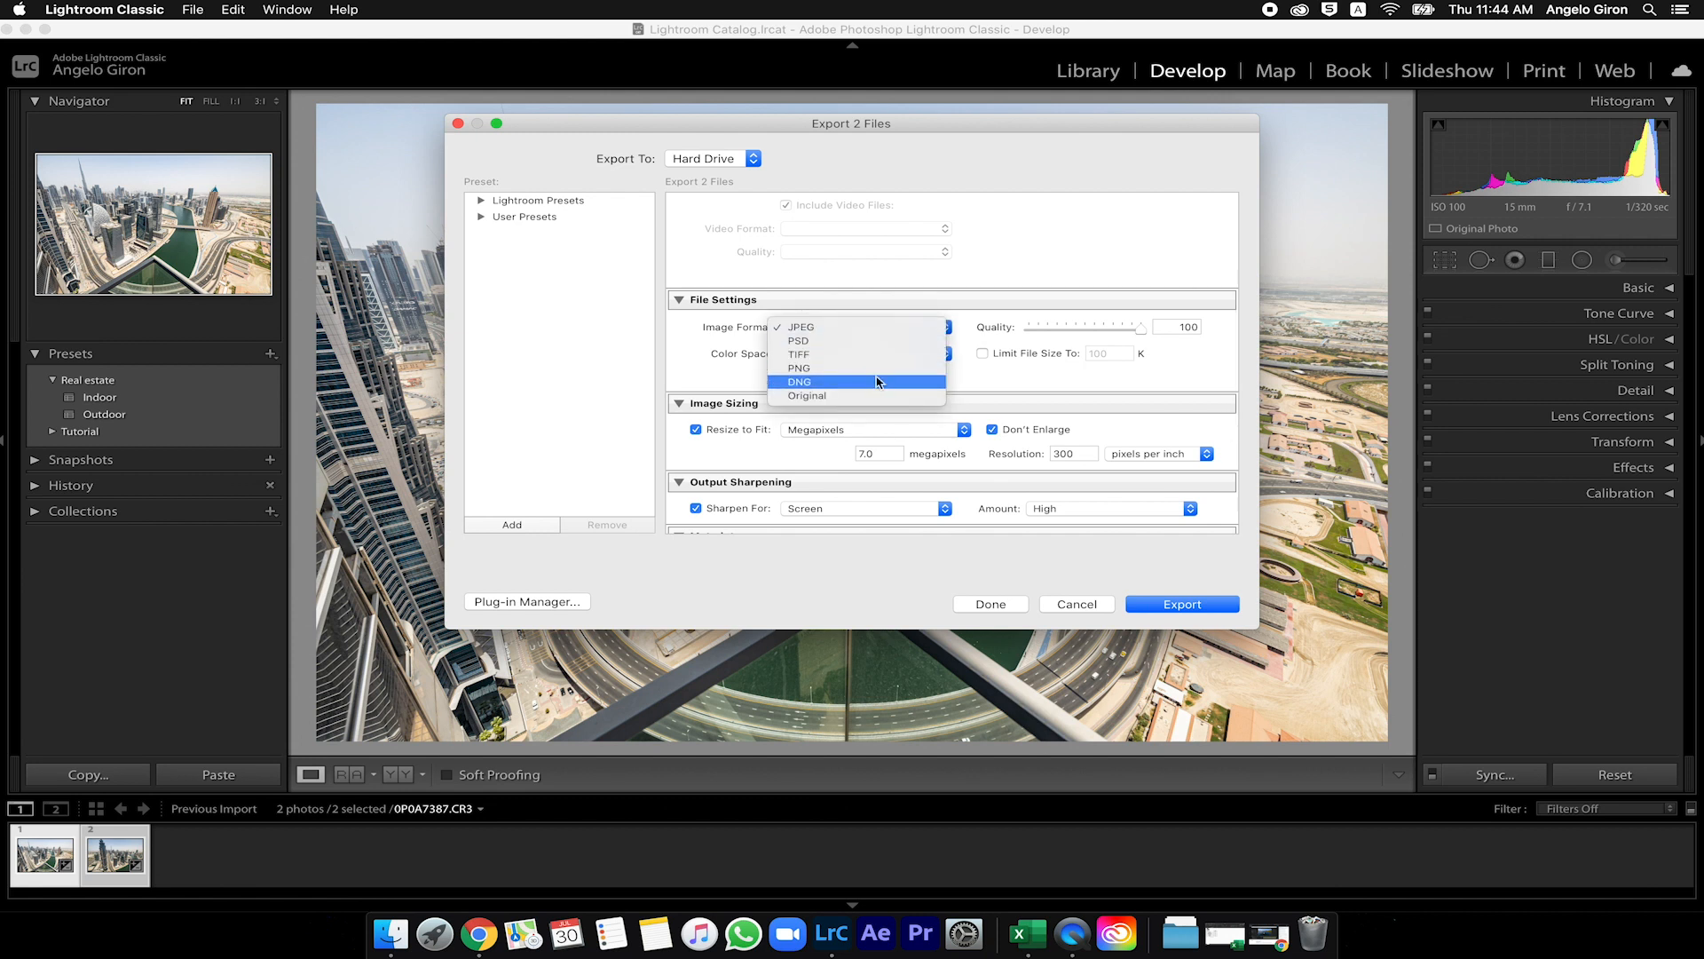
pyautogui.click(860, 329)
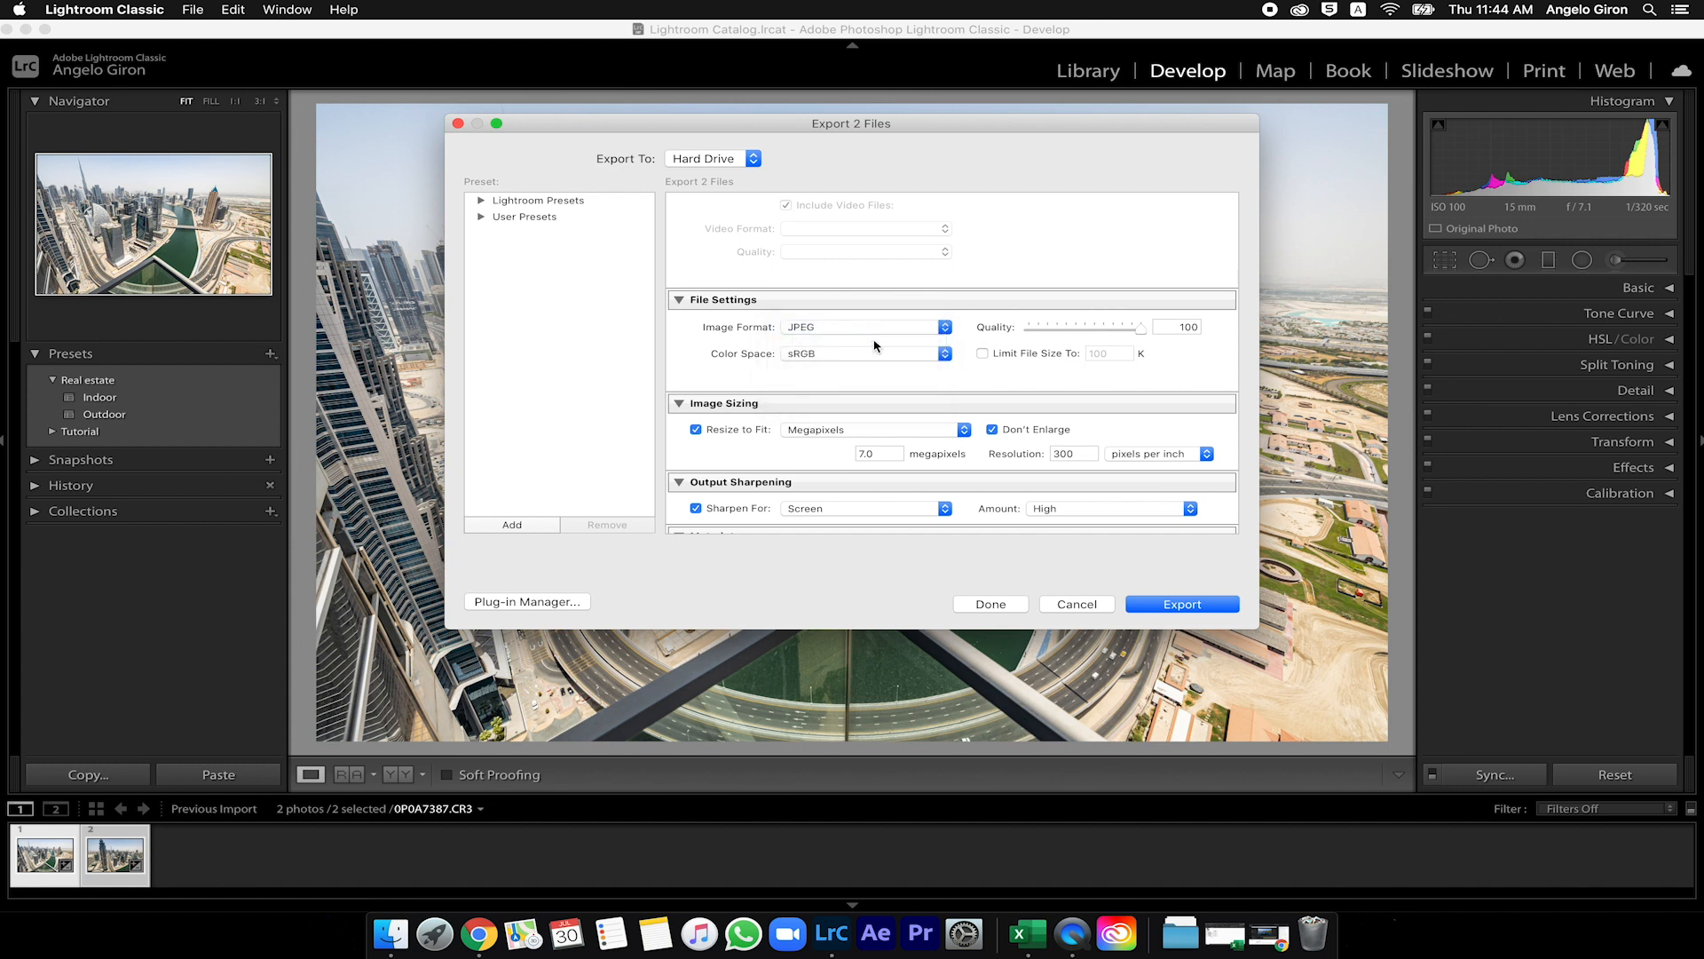
pyautogui.click(883, 331)
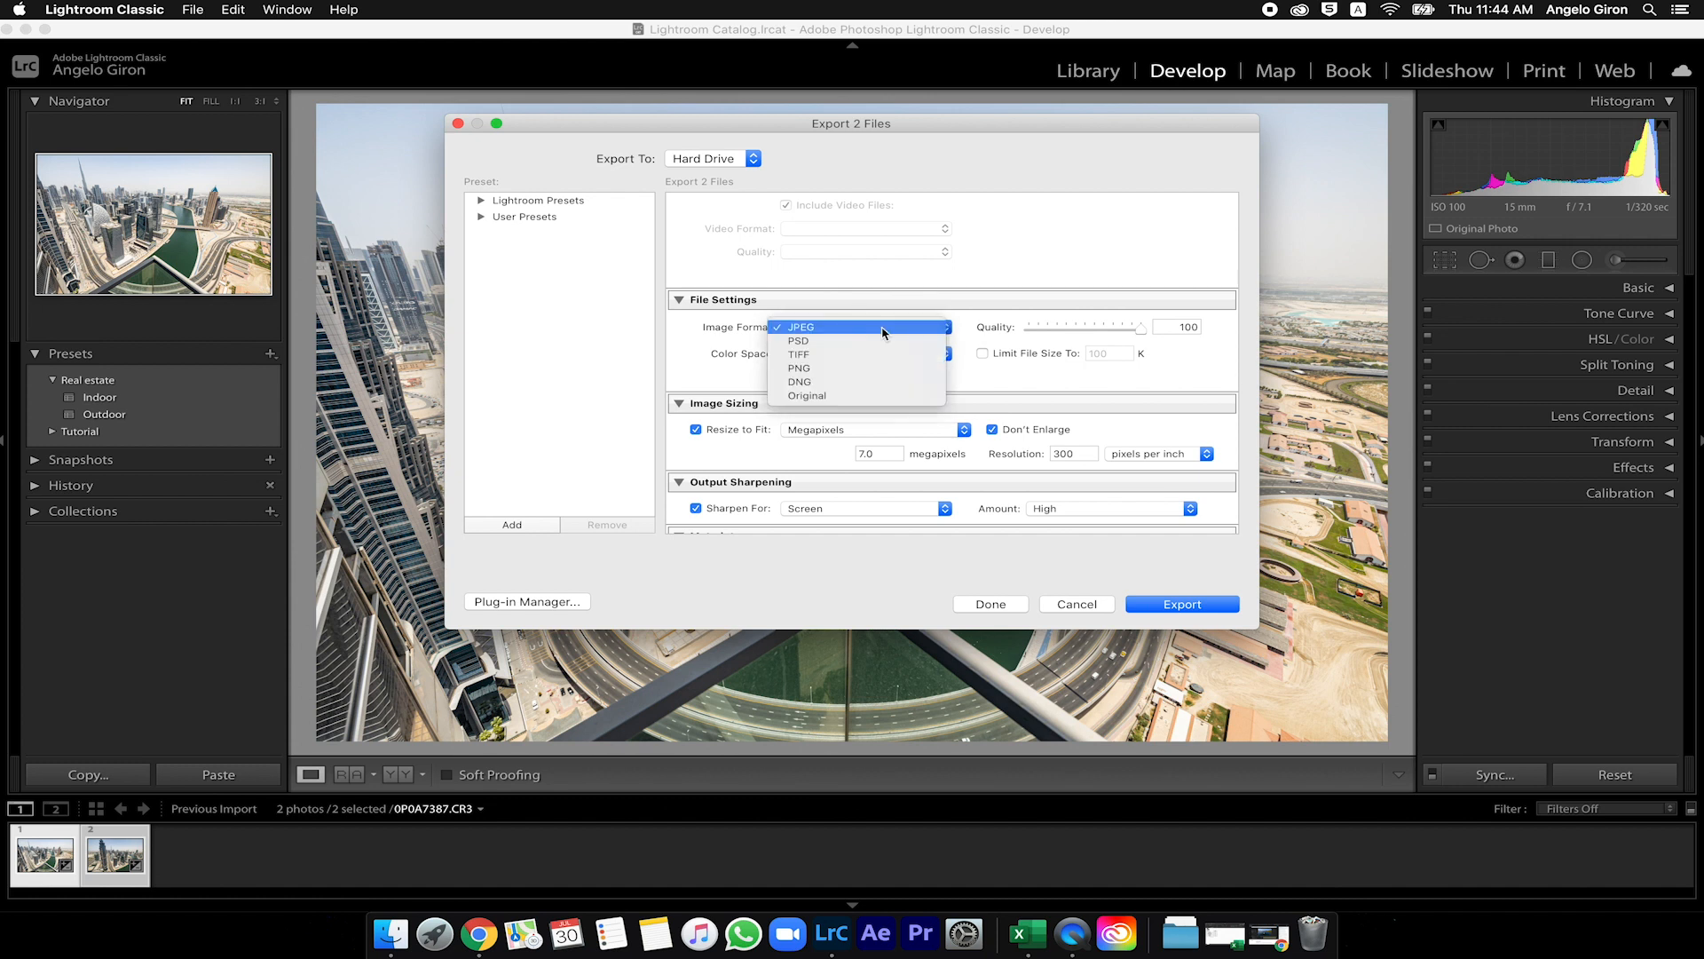
pyautogui.click(820, 329)
pyautogui.click(848, 356)
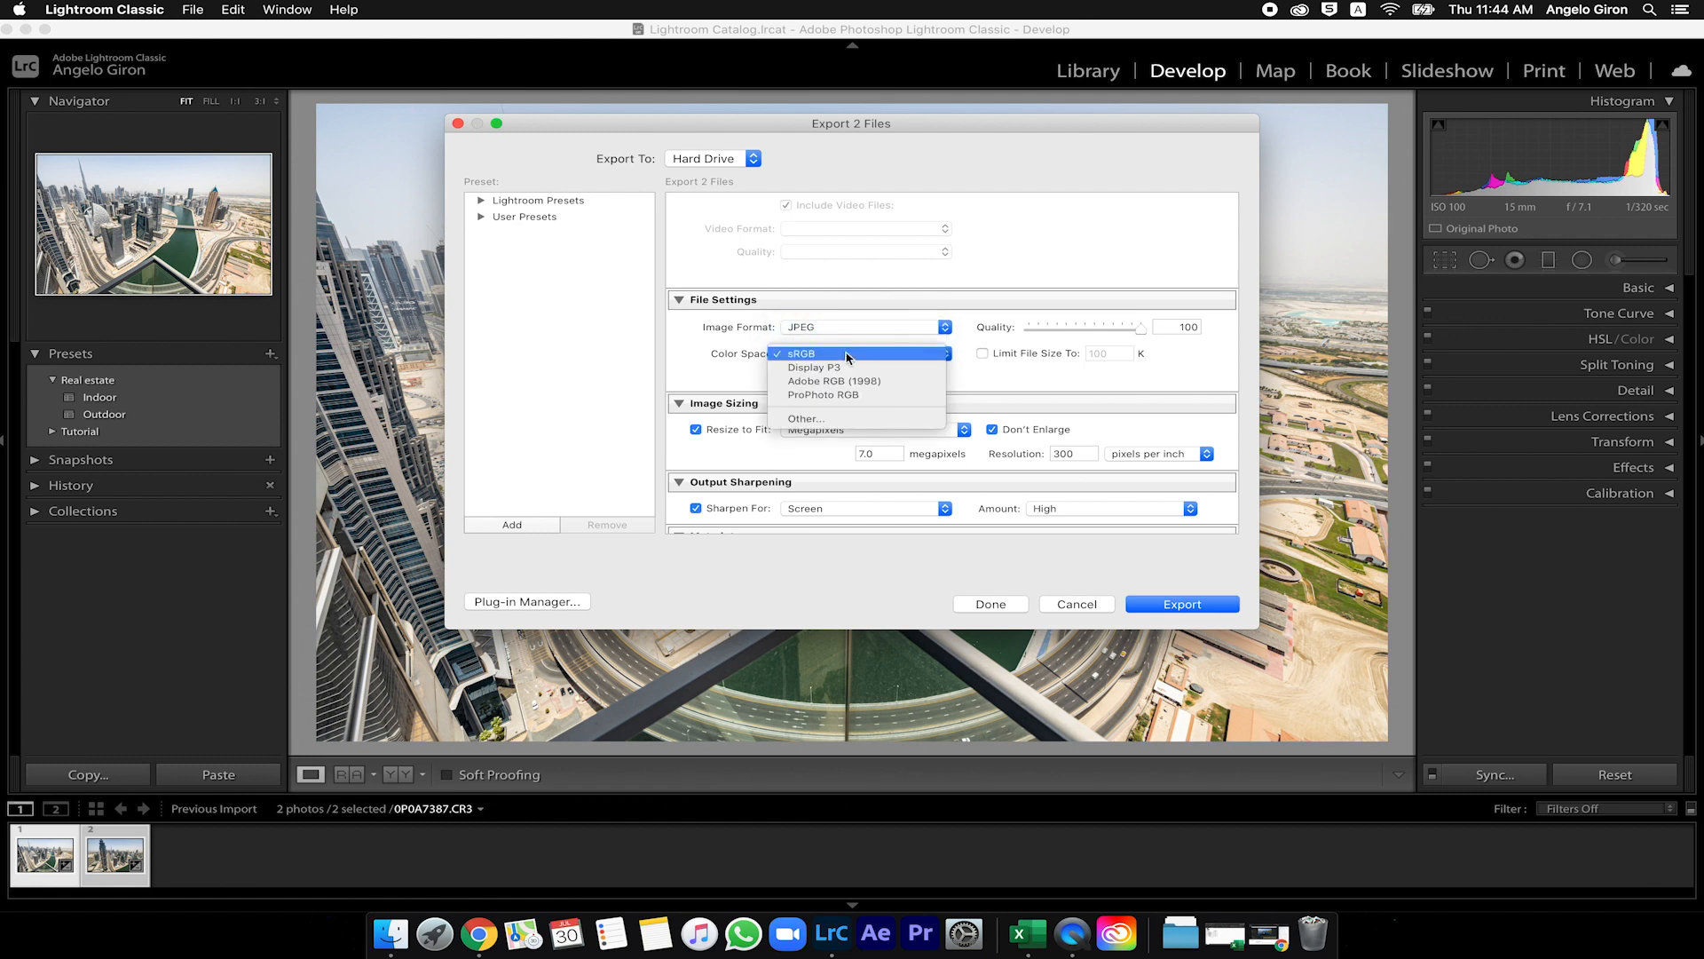
pyautogui.click(849, 355)
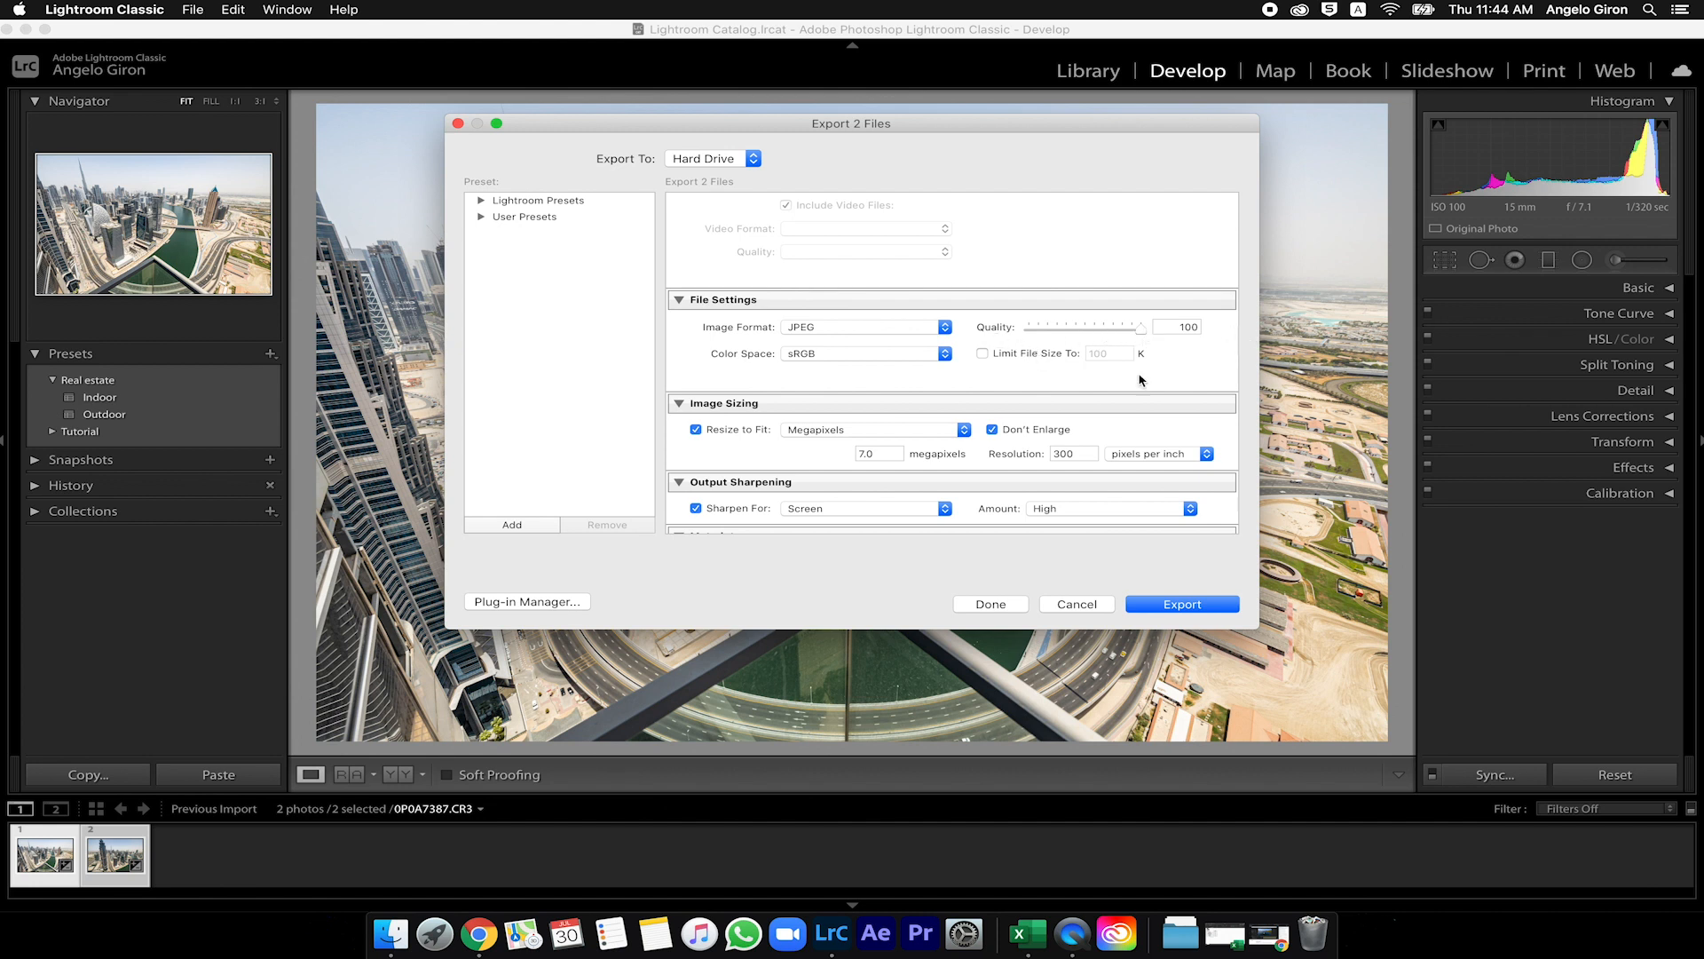
# - Try limiting the exported file size to 5 K and switch the limit off again
pyautogui.scroll(-2, 1083, 378)
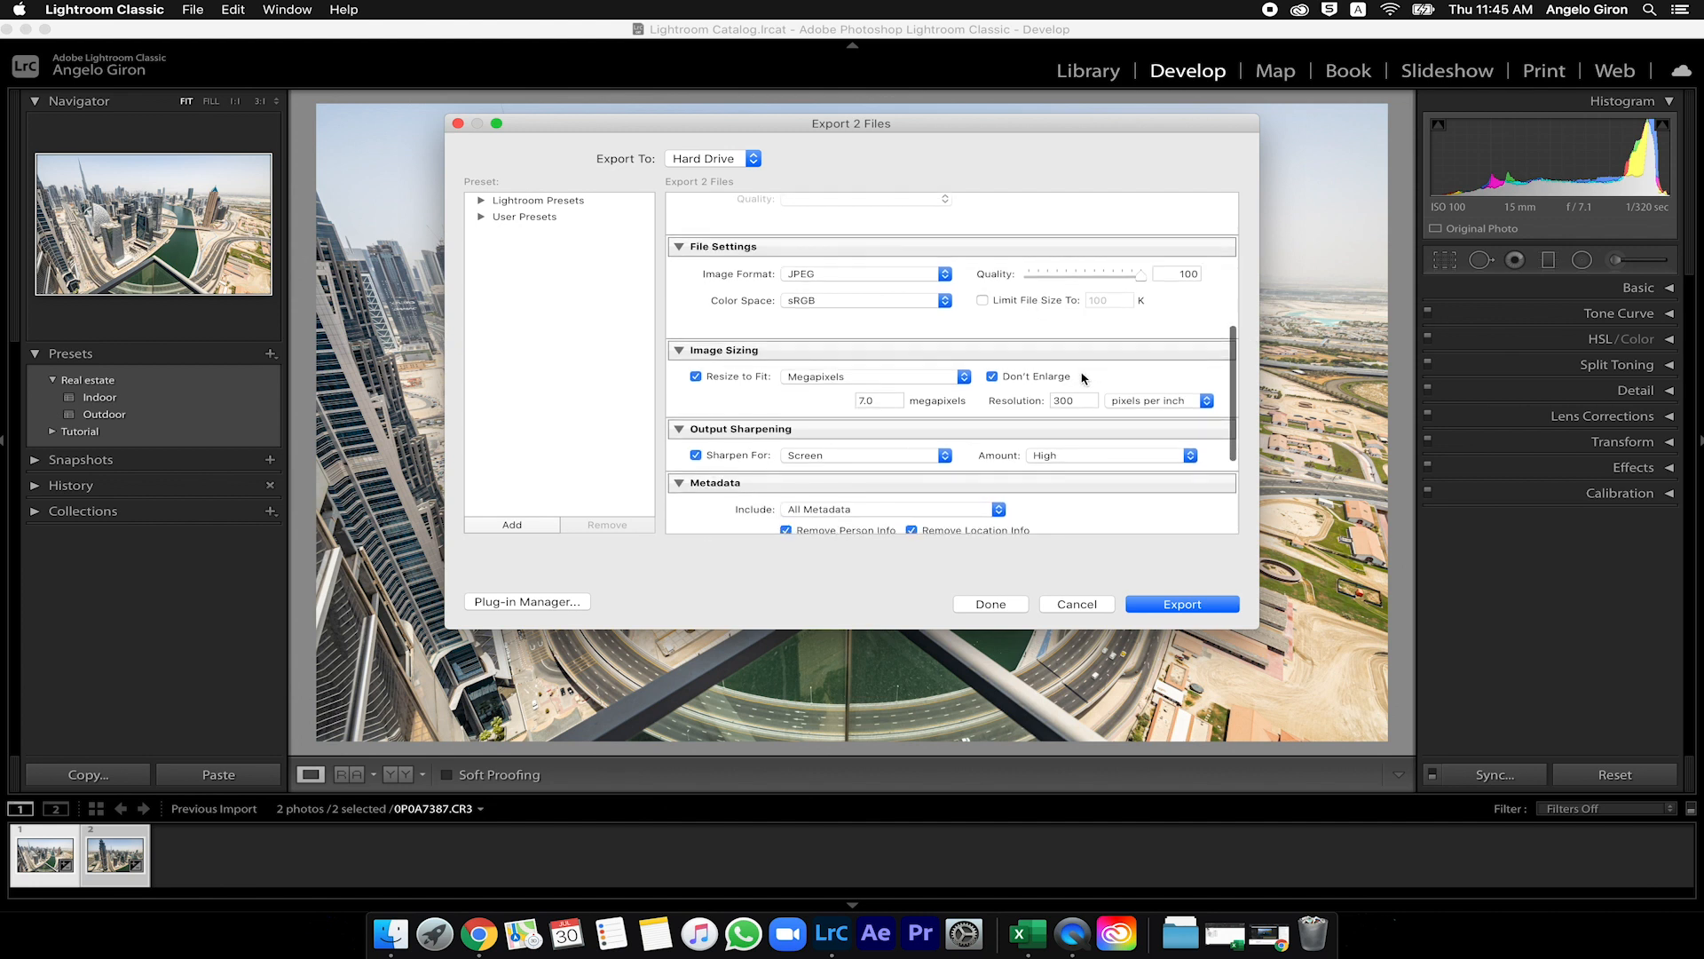
pyautogui.click(983, 300)
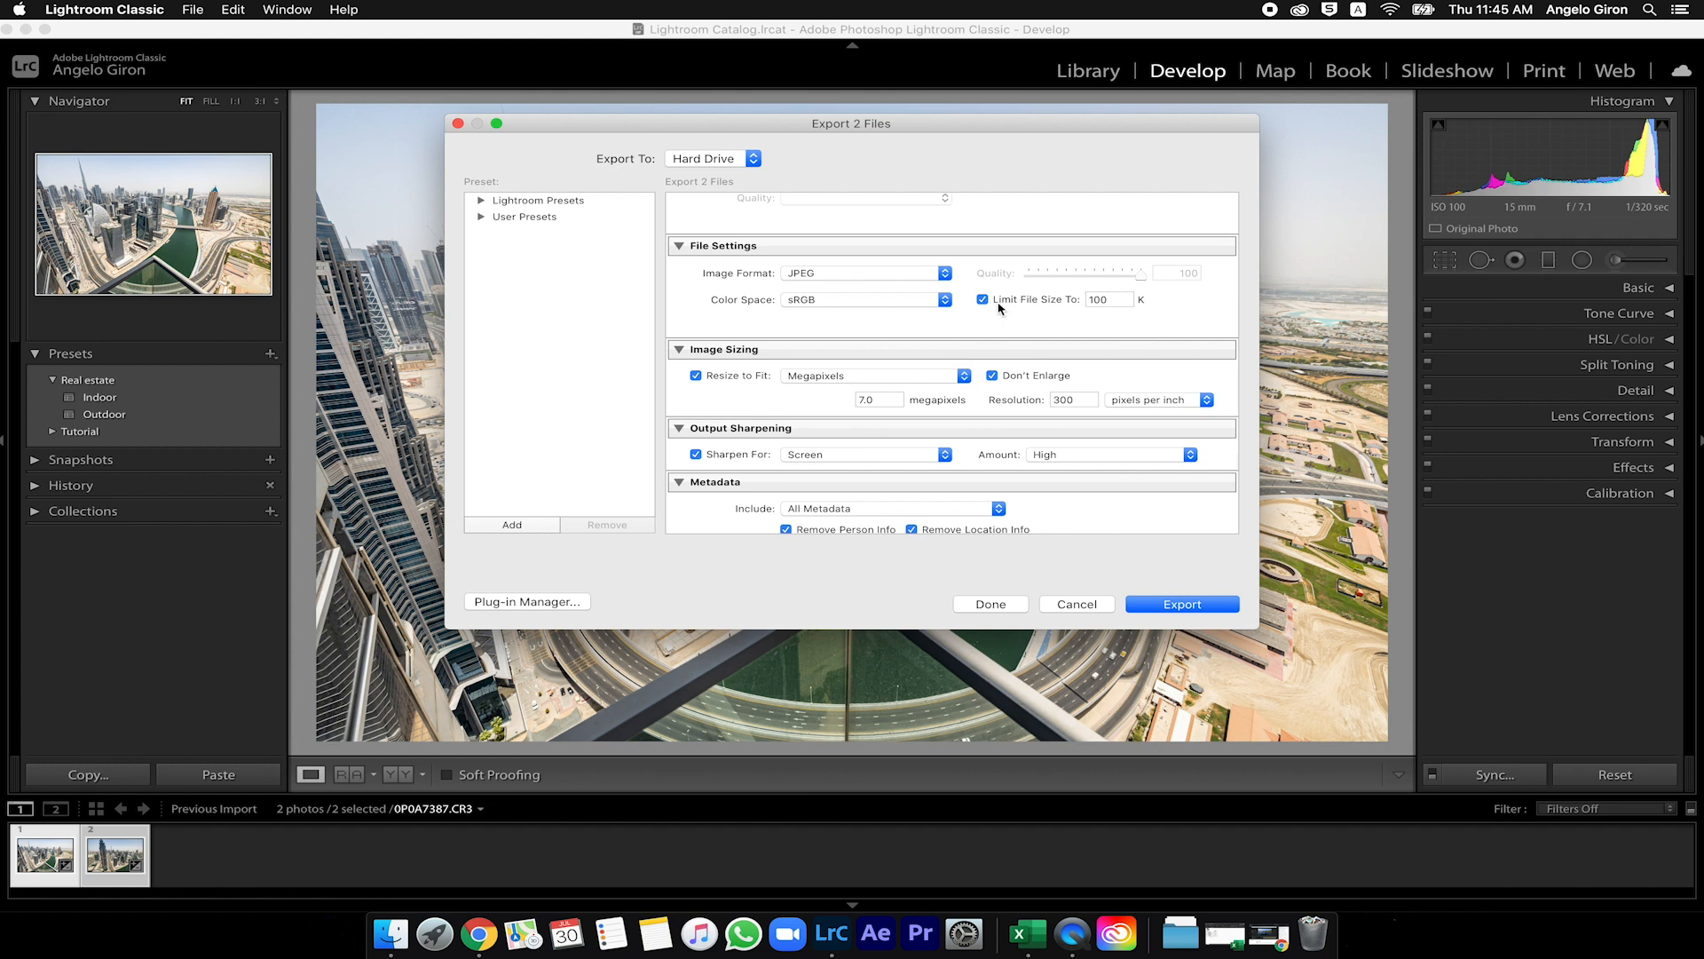
pyautogui.doubleClick(1115, 300)
pyautogui.write('5')
pyautogui.click(983, 300)
# - Set the export image sizing to resize to fit by Width & Height
pyautogui.scroll(-3, 749, 367)
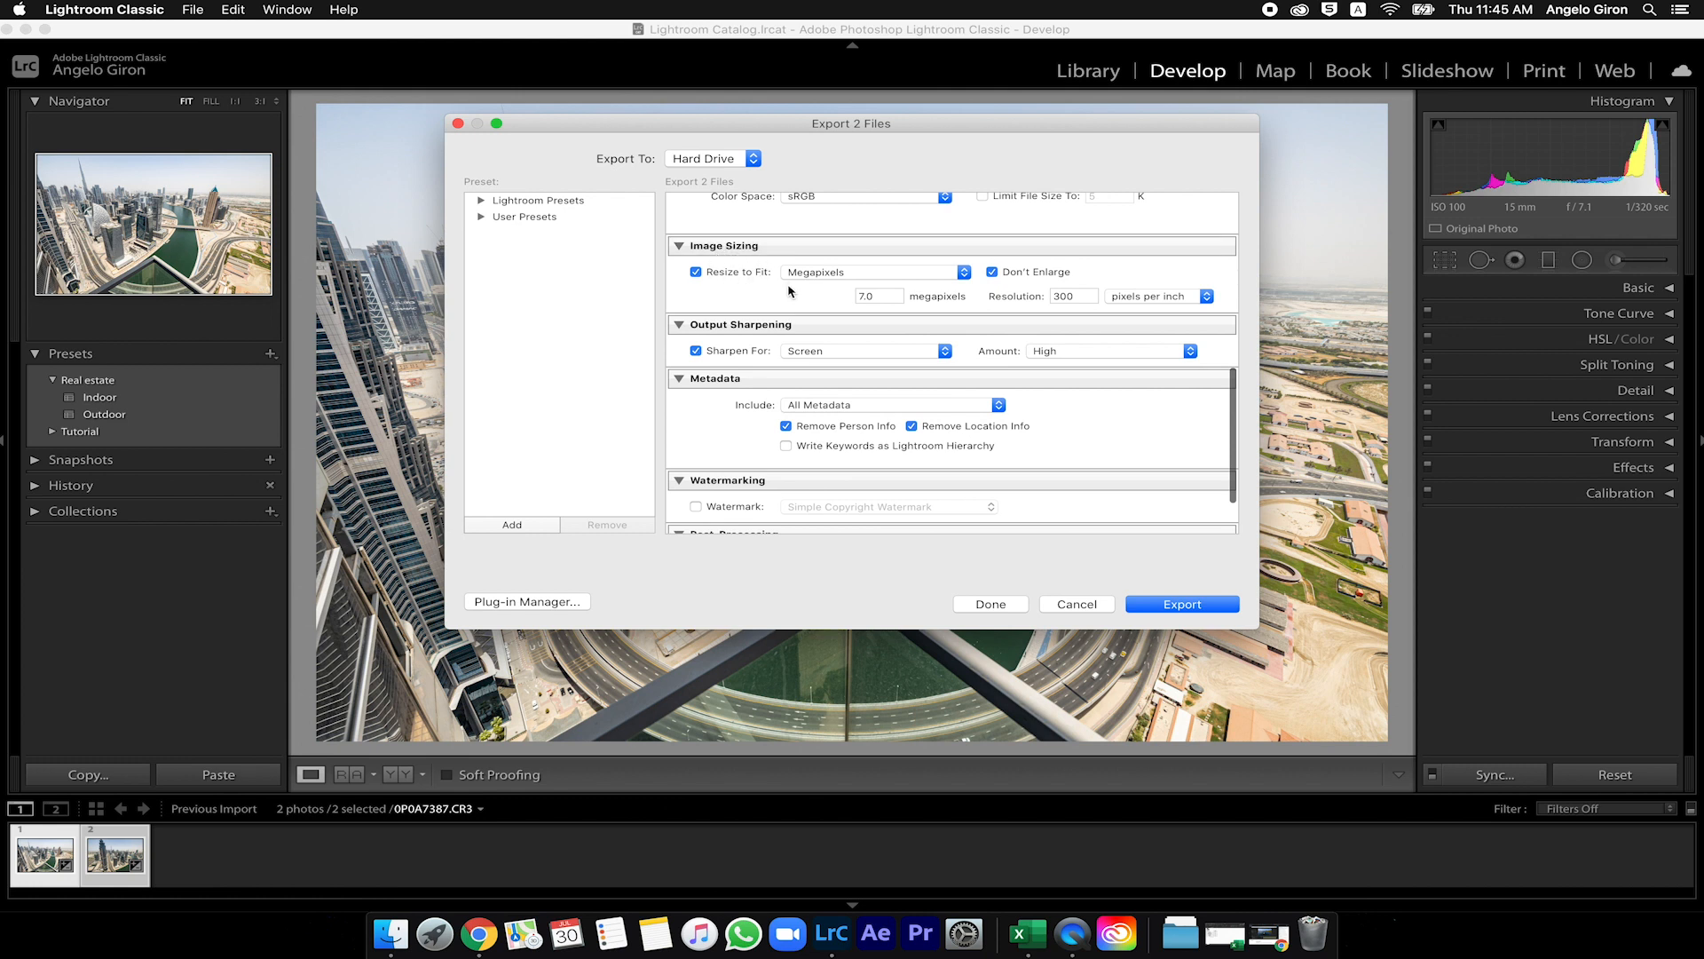
pyautogui.scroll(-1, 788, 290)
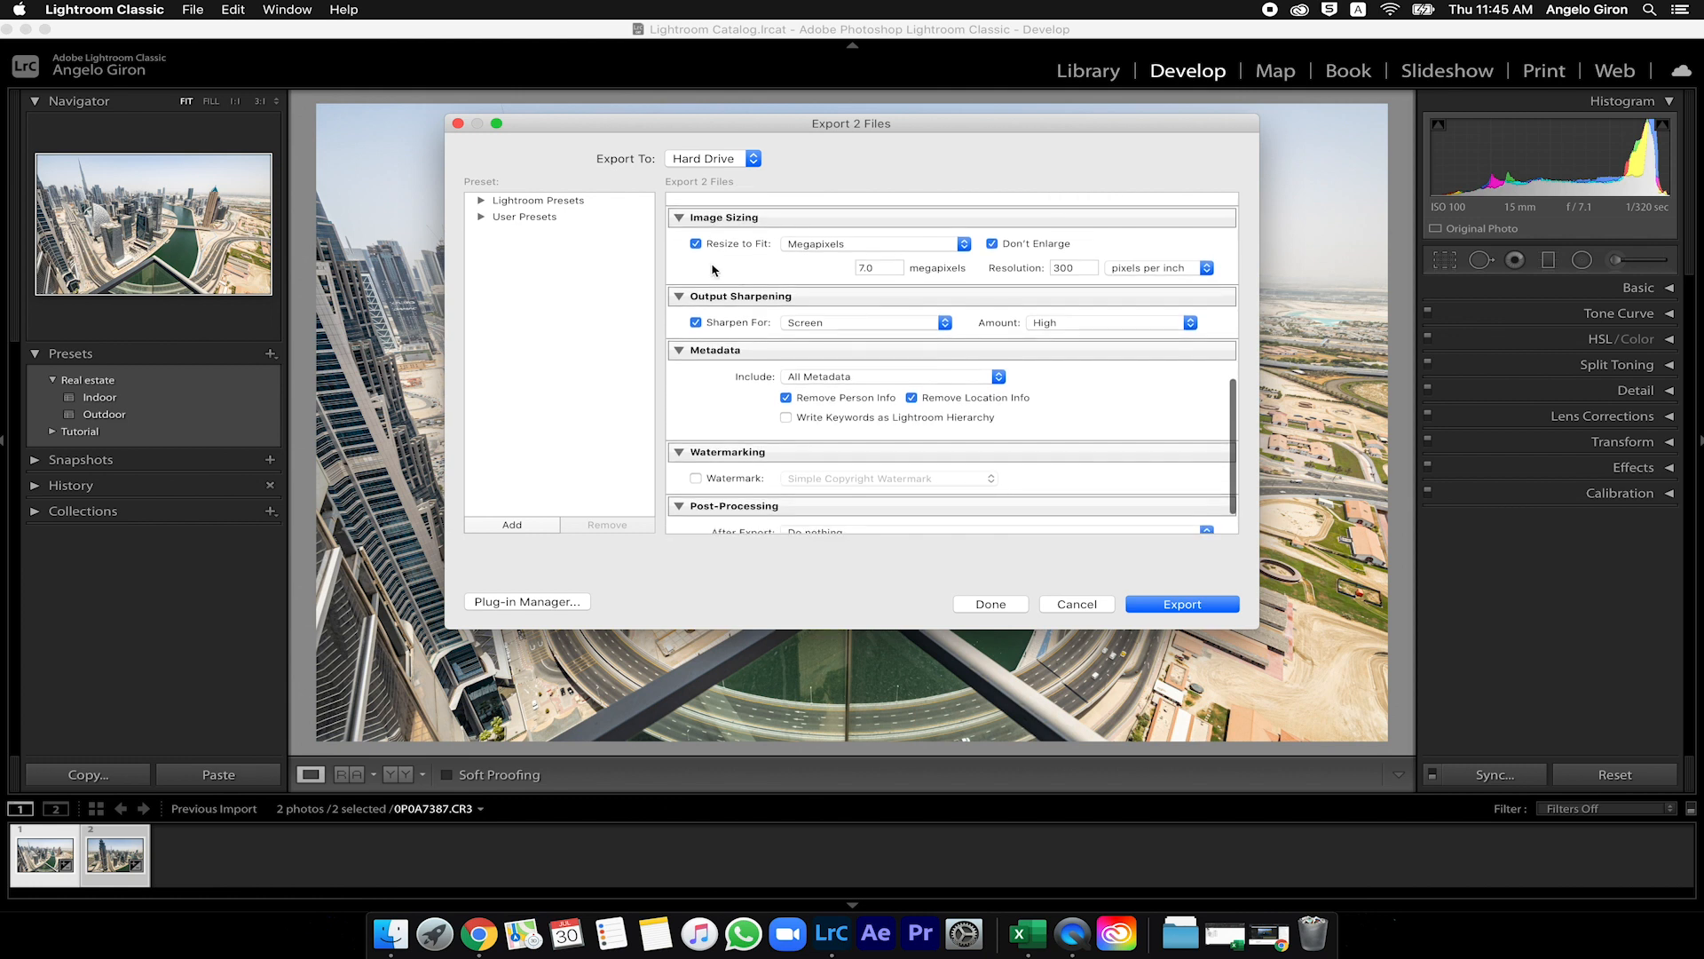
pyautogui.click(840, 245)
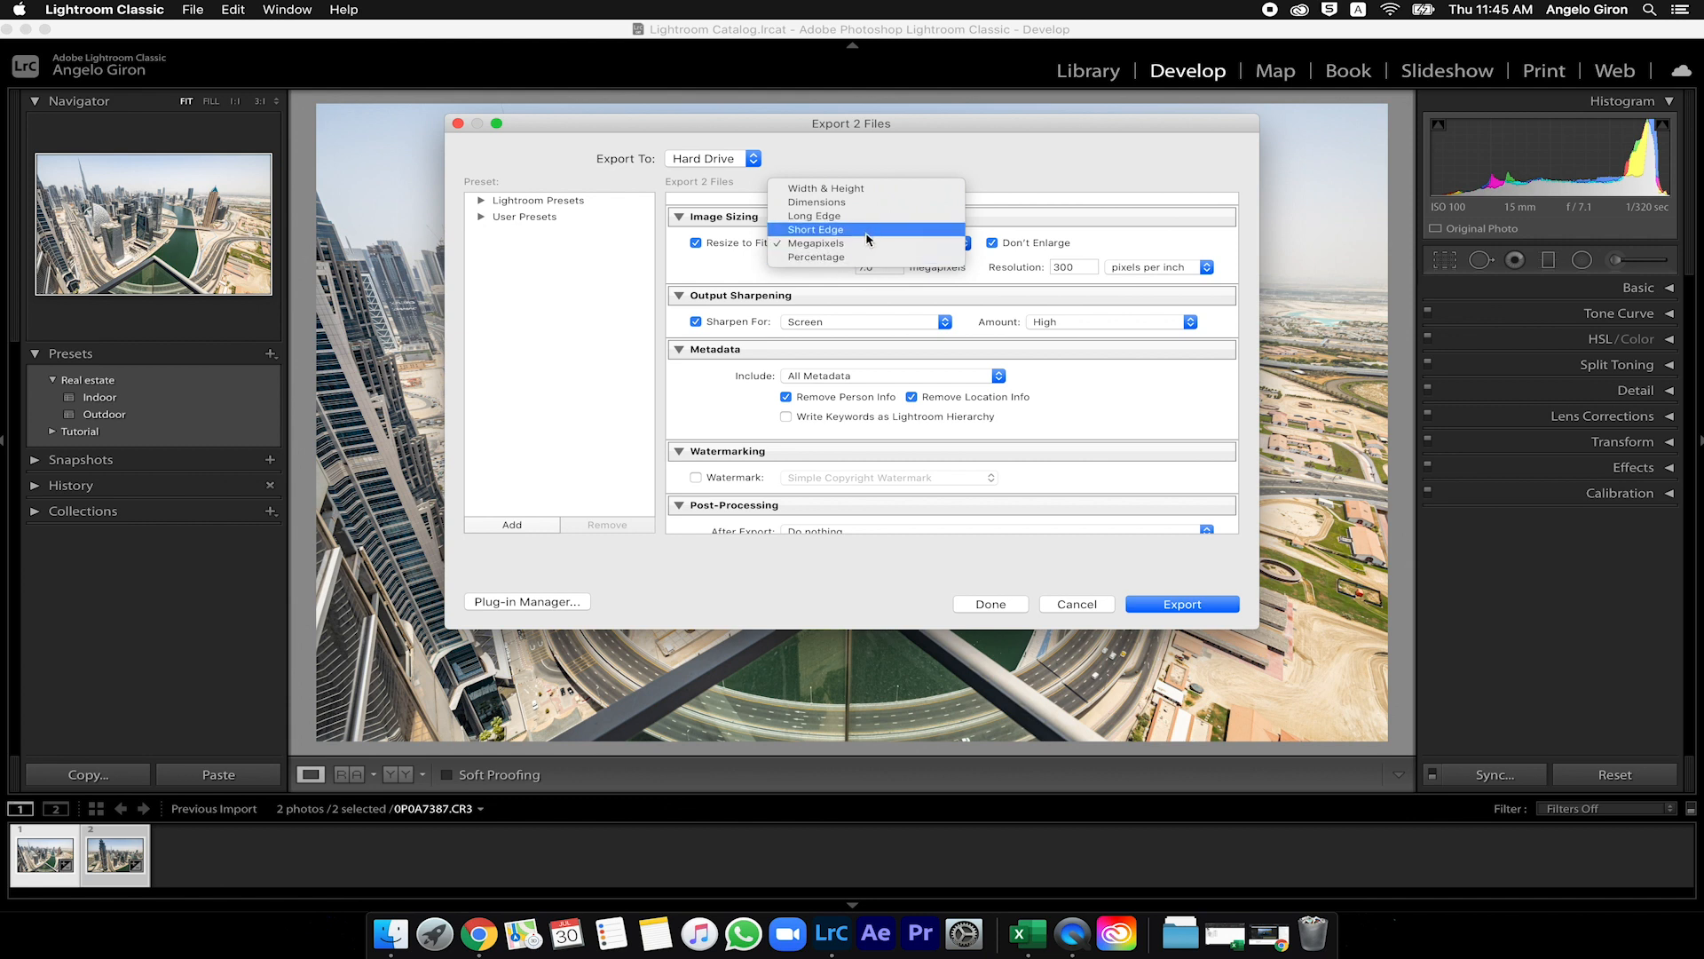
pyautogui.click(852, 196)
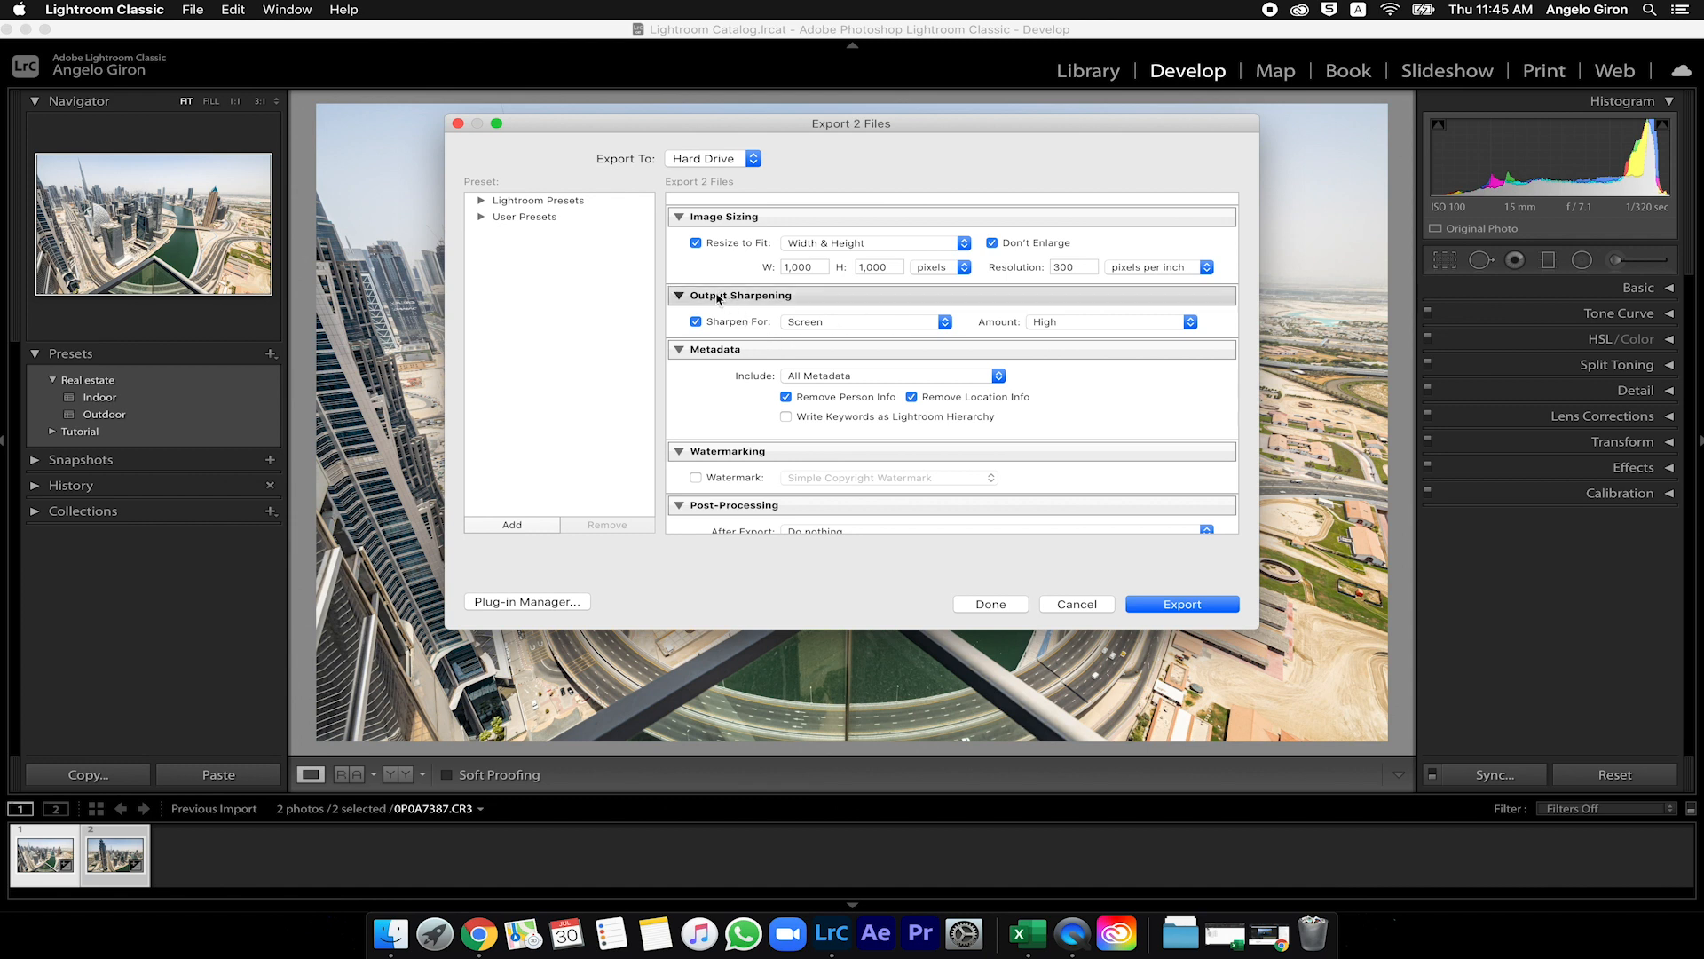
# - Choose output sharpening for Screen with the amount High
pyautogui.scroll(-2, 843, 297)
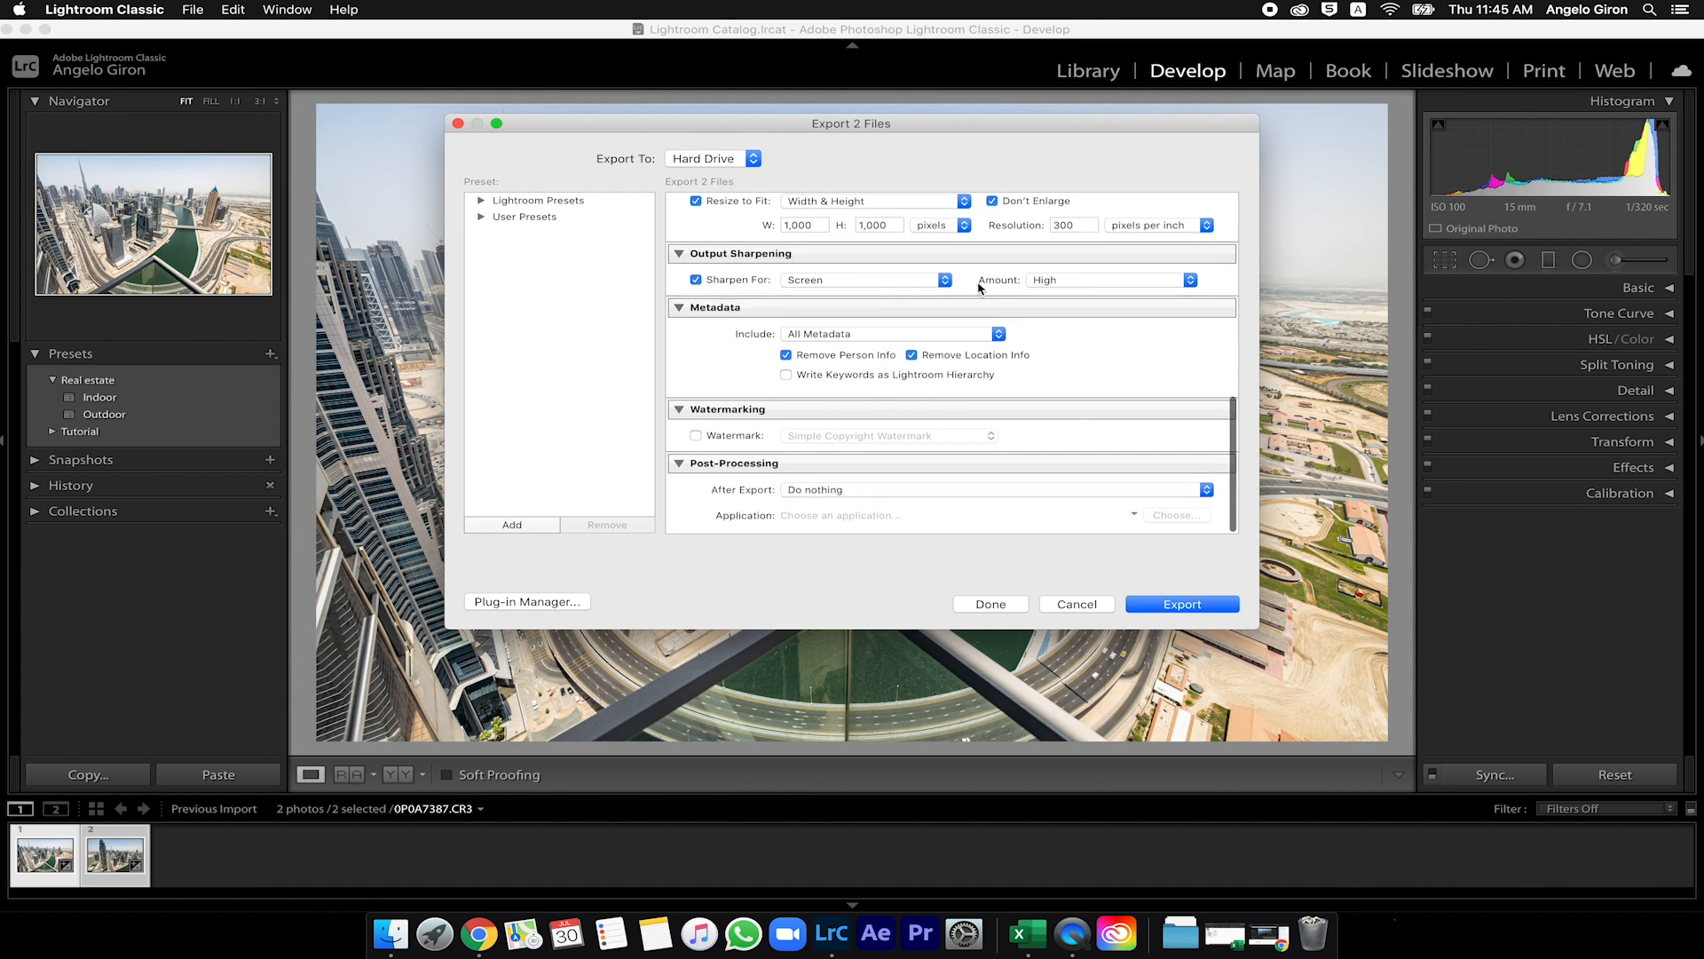
pyautogui.click(858, 282)
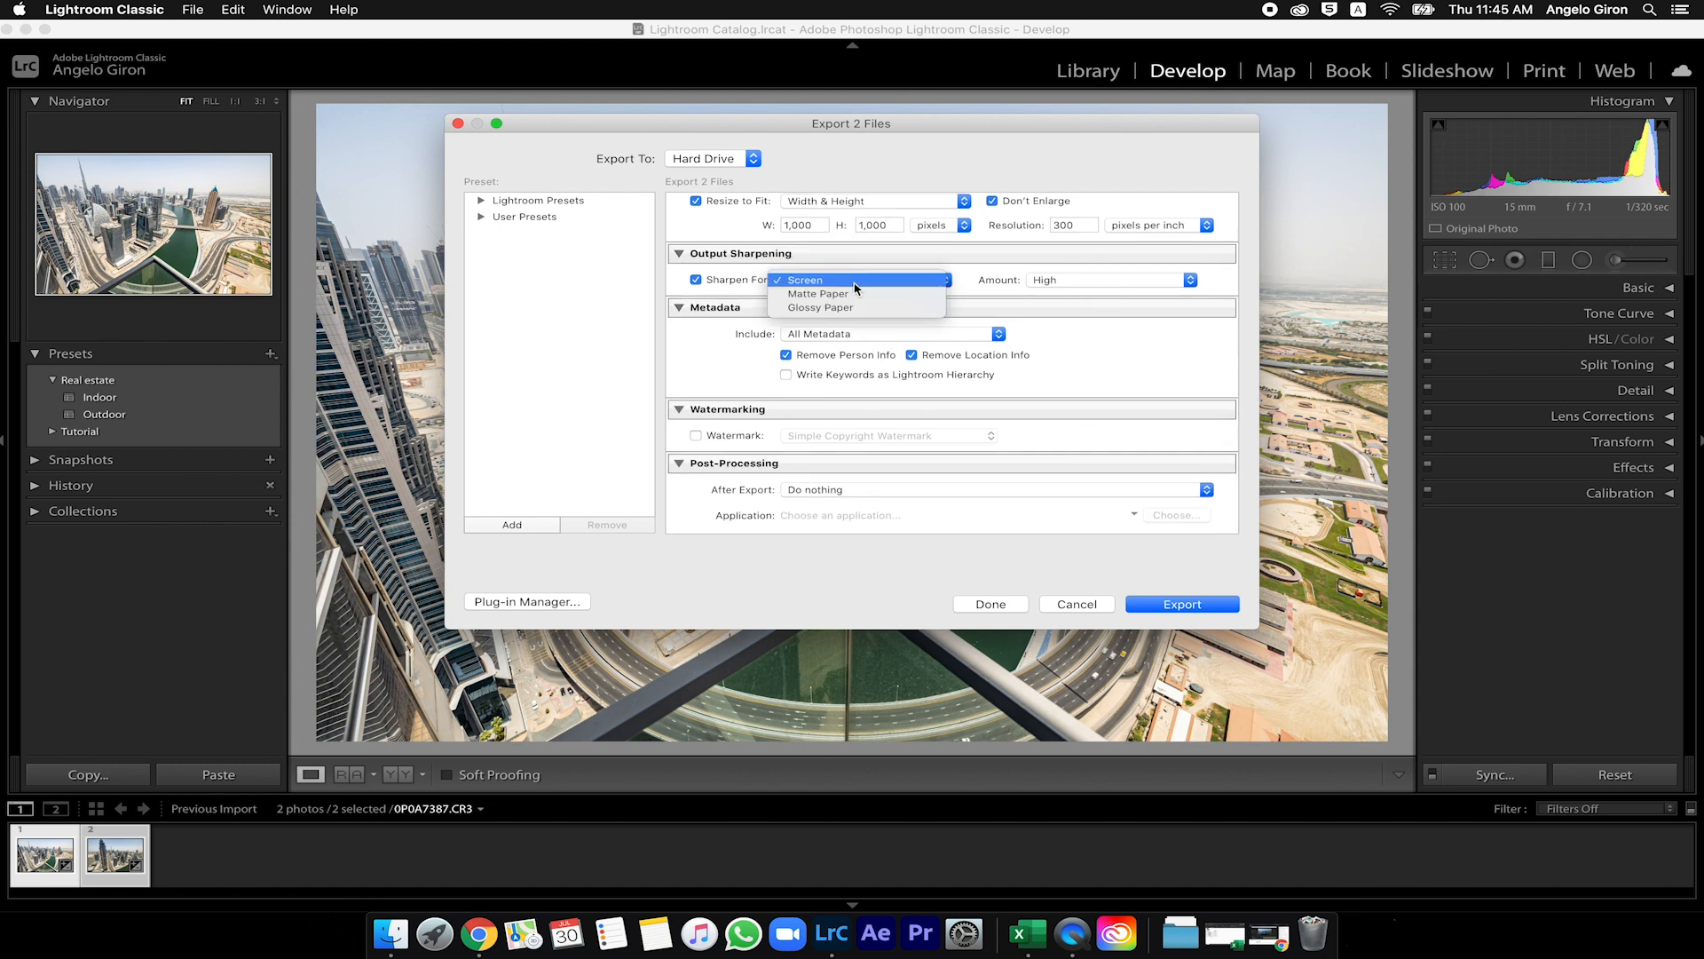
pyautogui.click(858, 283)
pyautogui.click(1117, 280)
pyautogui.click(1117, 281)
pyautogui.scroll(-1, 877, 320)
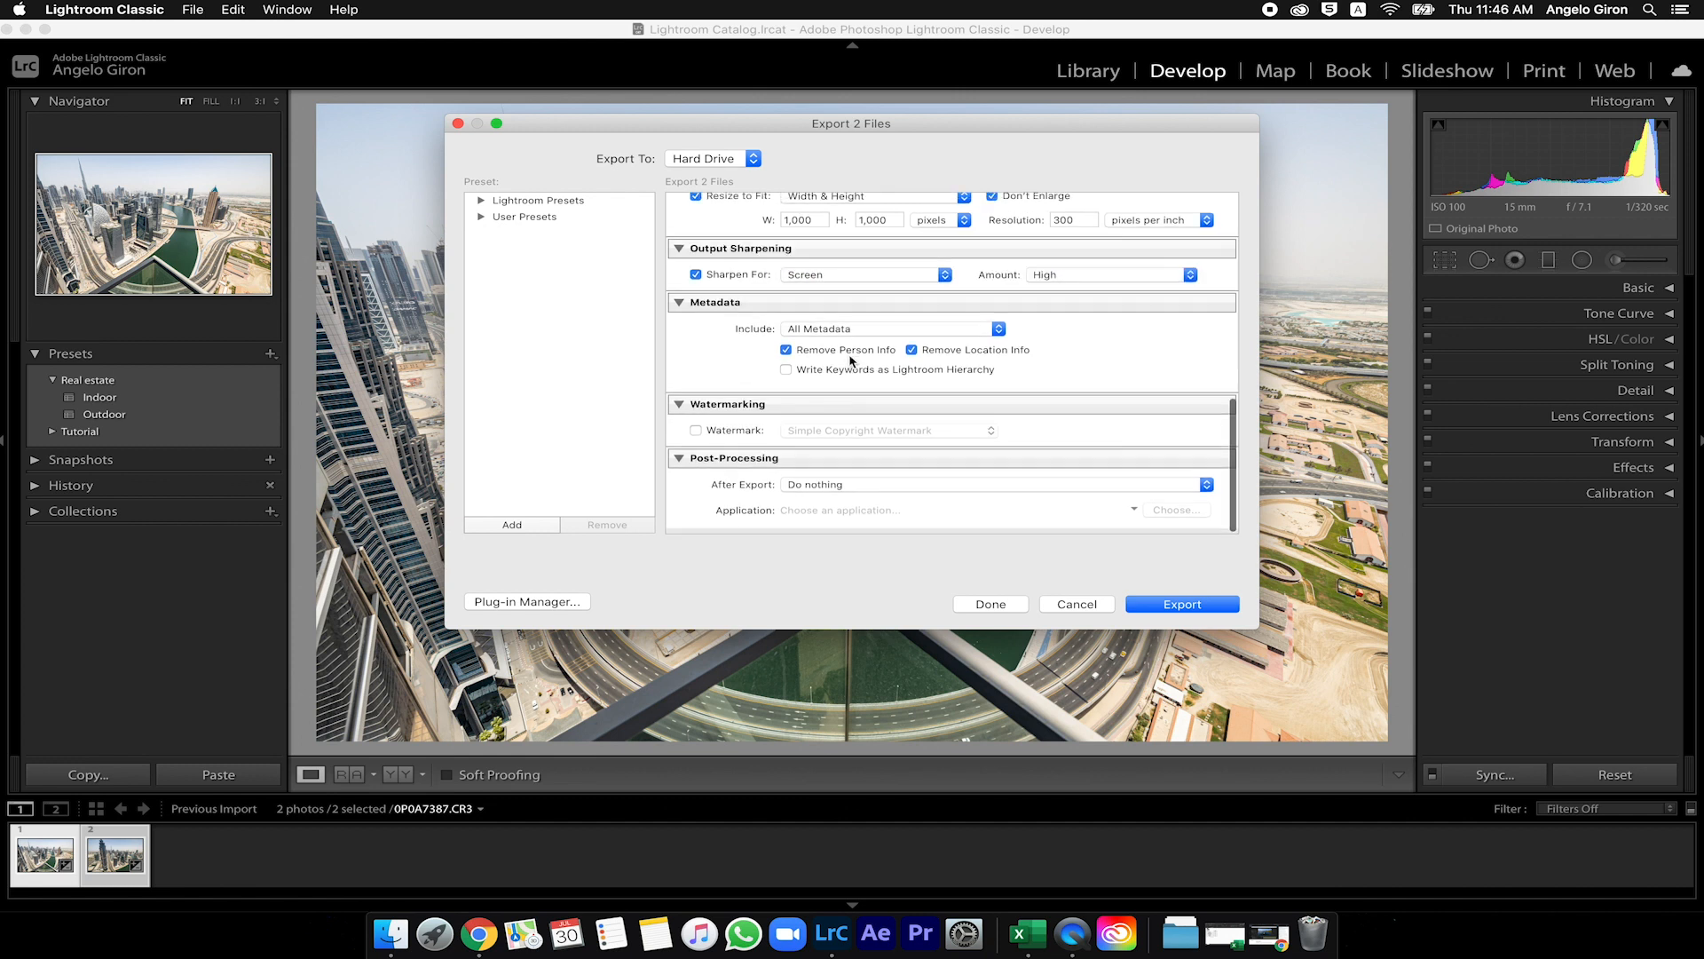
# - Turn on watermarking for the export and open the watermark editor to look through its options
pyautogui.click(696, 436)
pyautogui.click(847, 437)
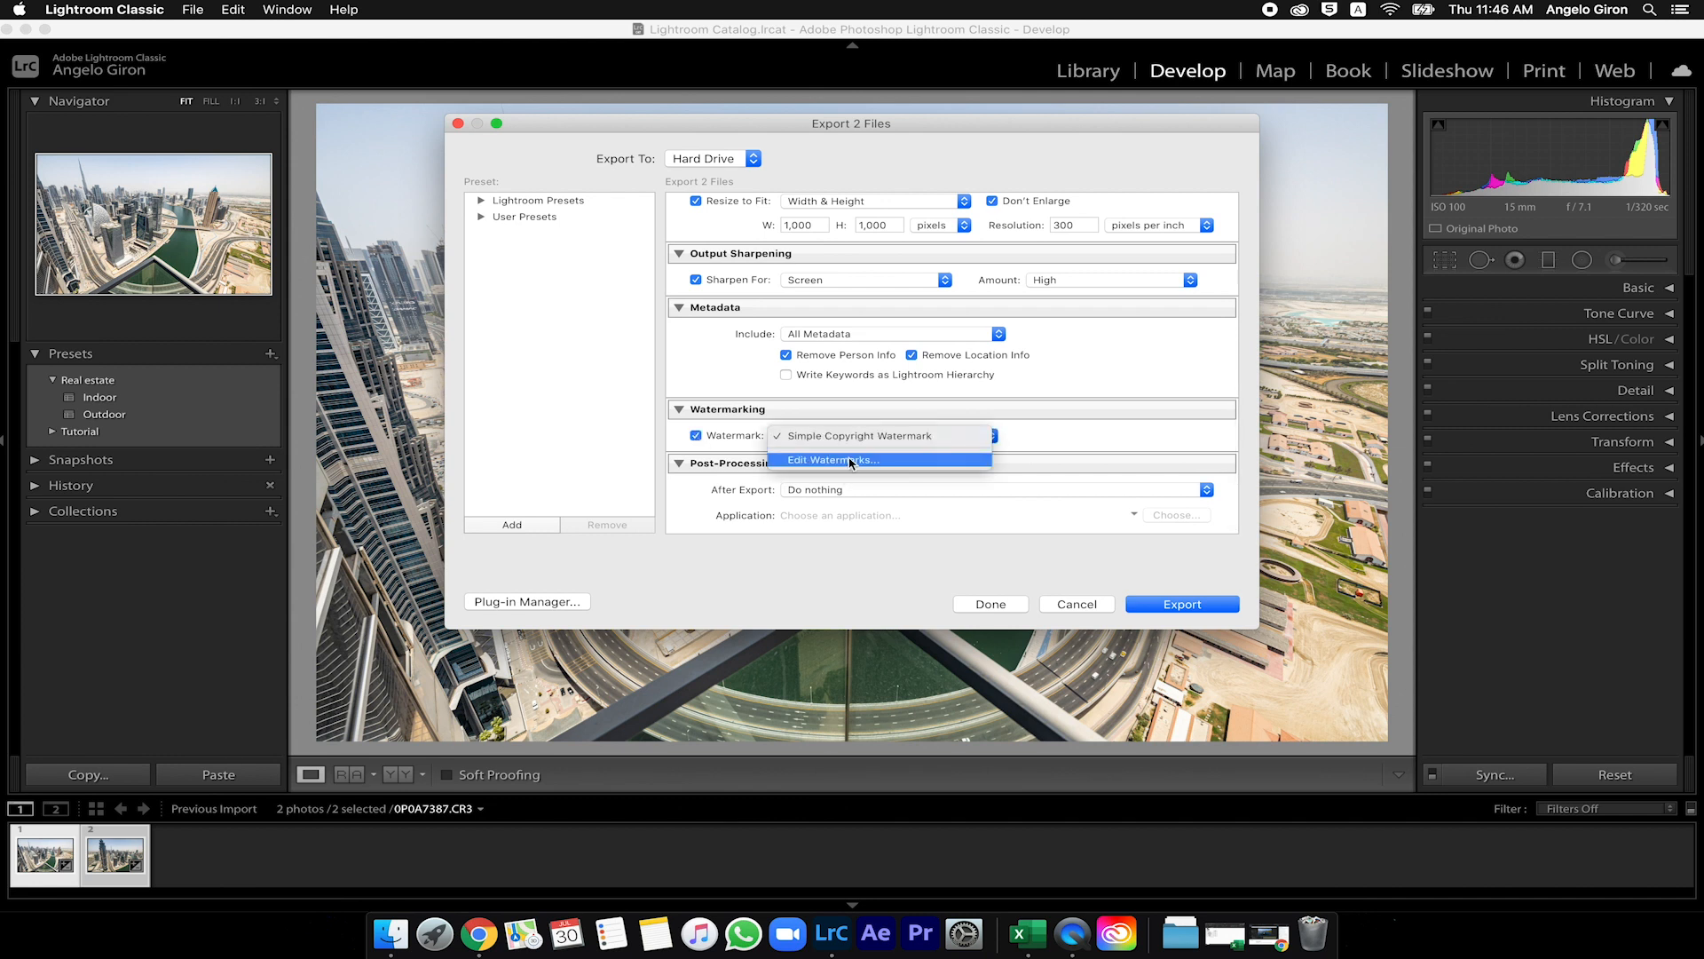
pyautogui.click(850, 460)
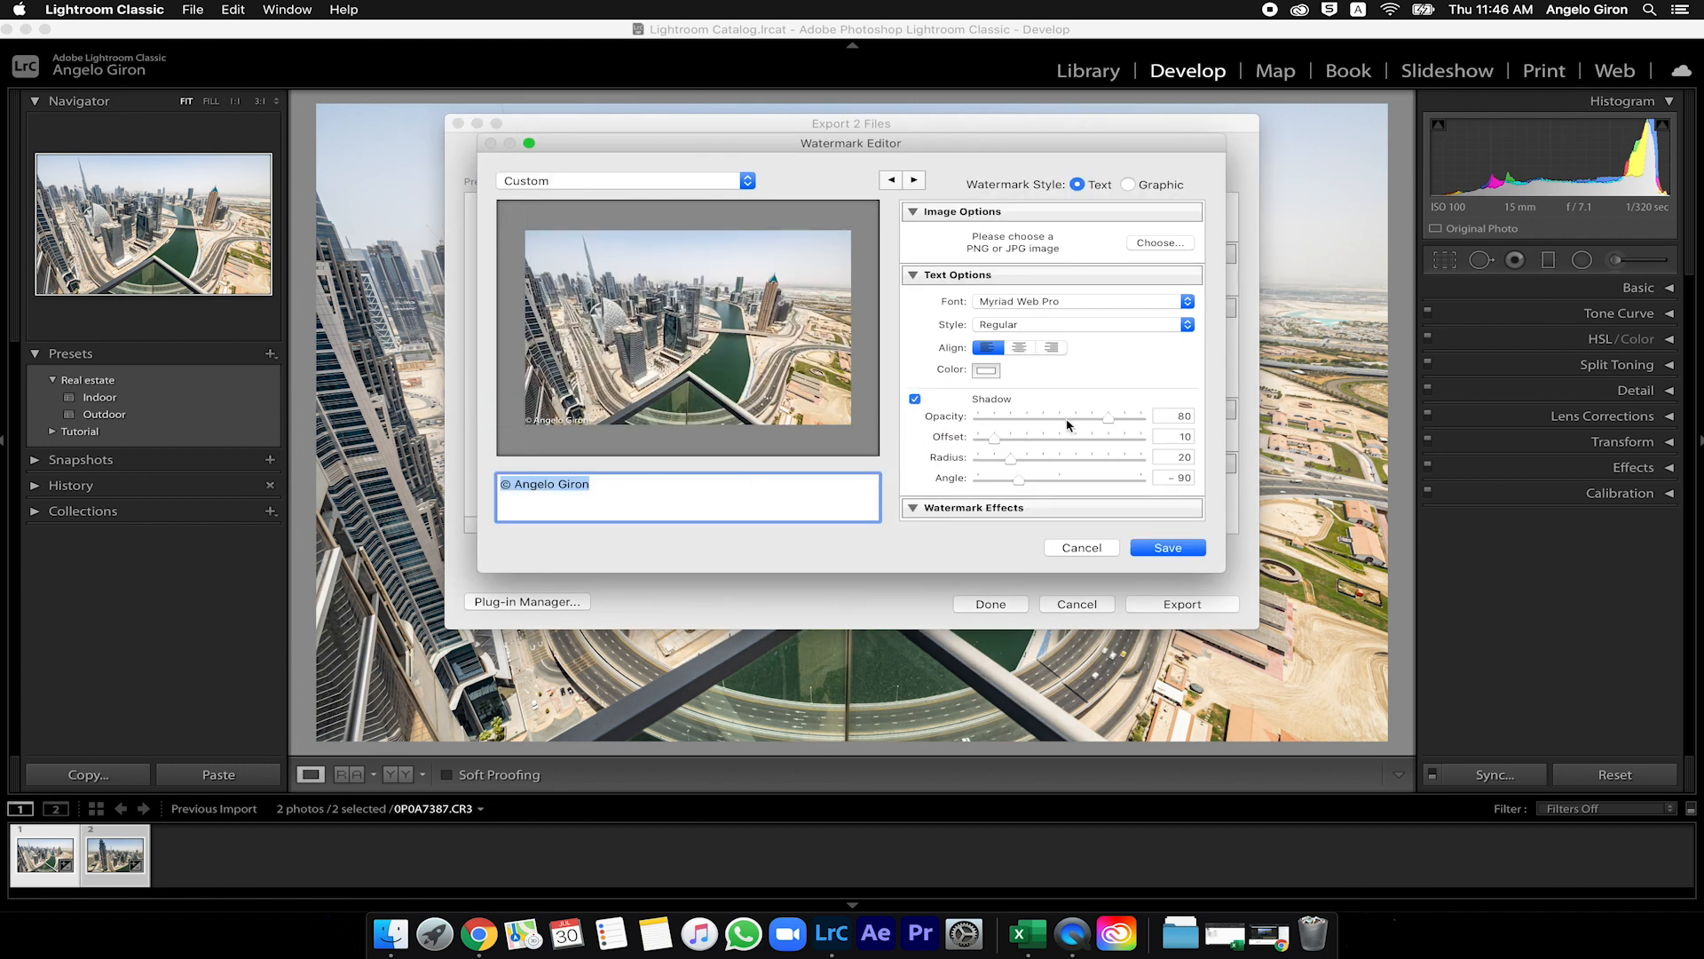
pyautogui.scroll(-5, 1068, 426)
pyautogui.scroll(3, 1050, 373)
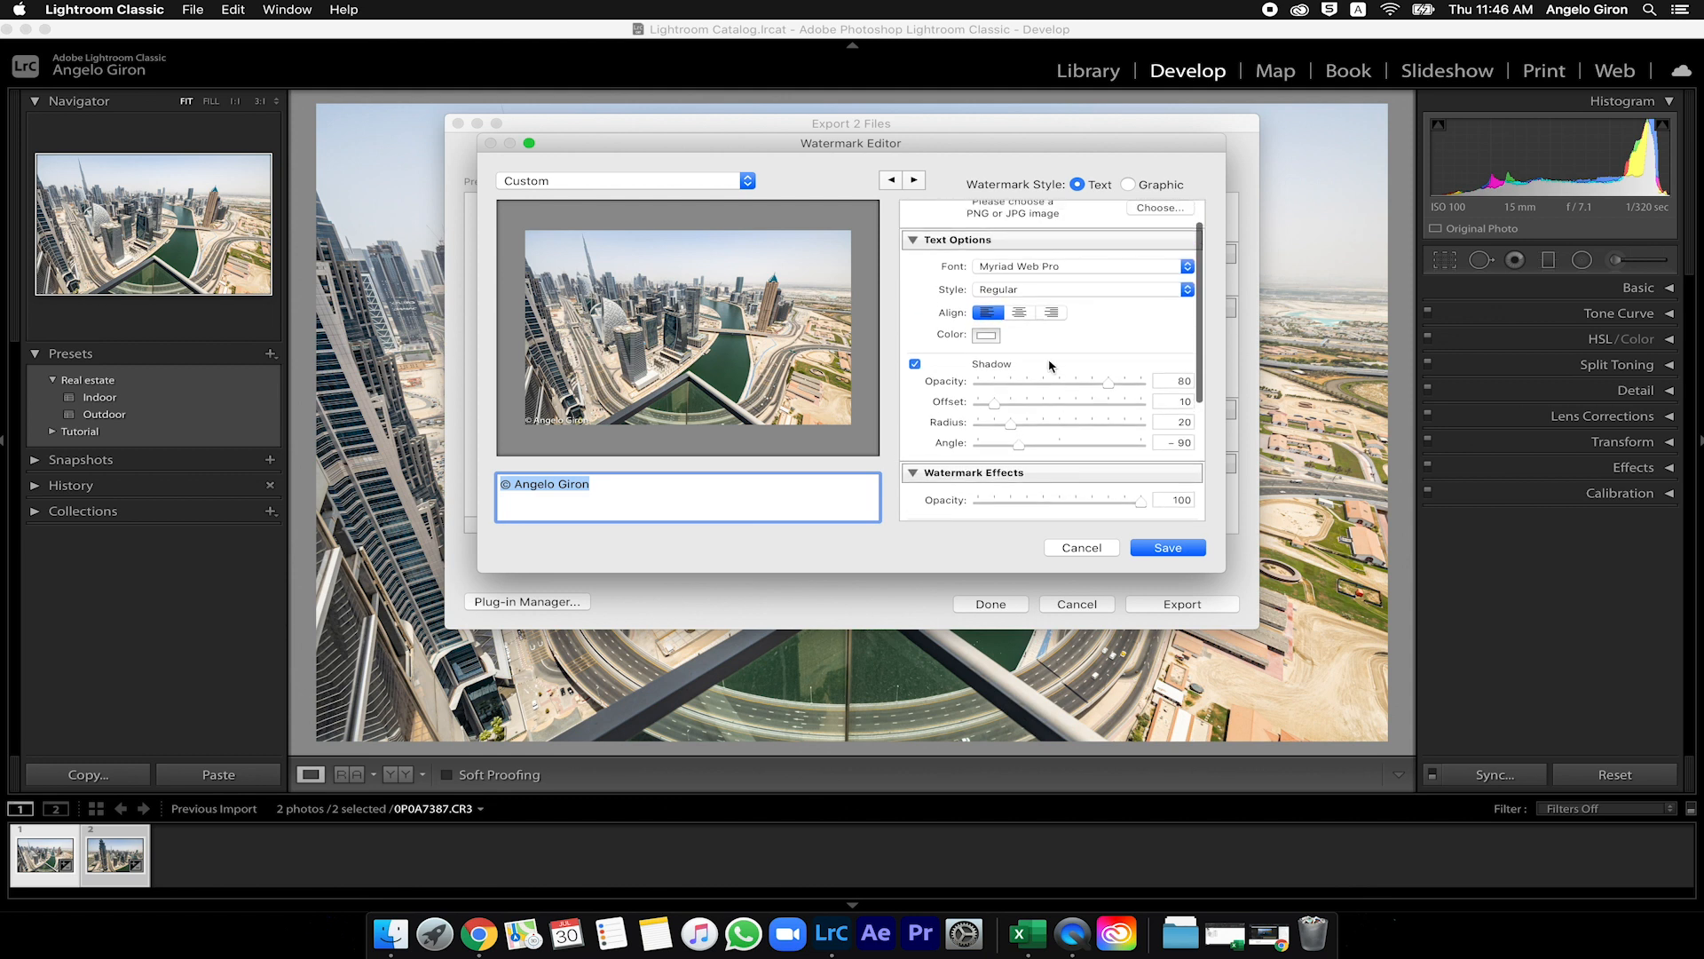
# - Try centre and left alignment for the watermark text and raise its shadow opacity to 100
pyautogui.click(1020, 314)
pyautogui.click(986, 315)
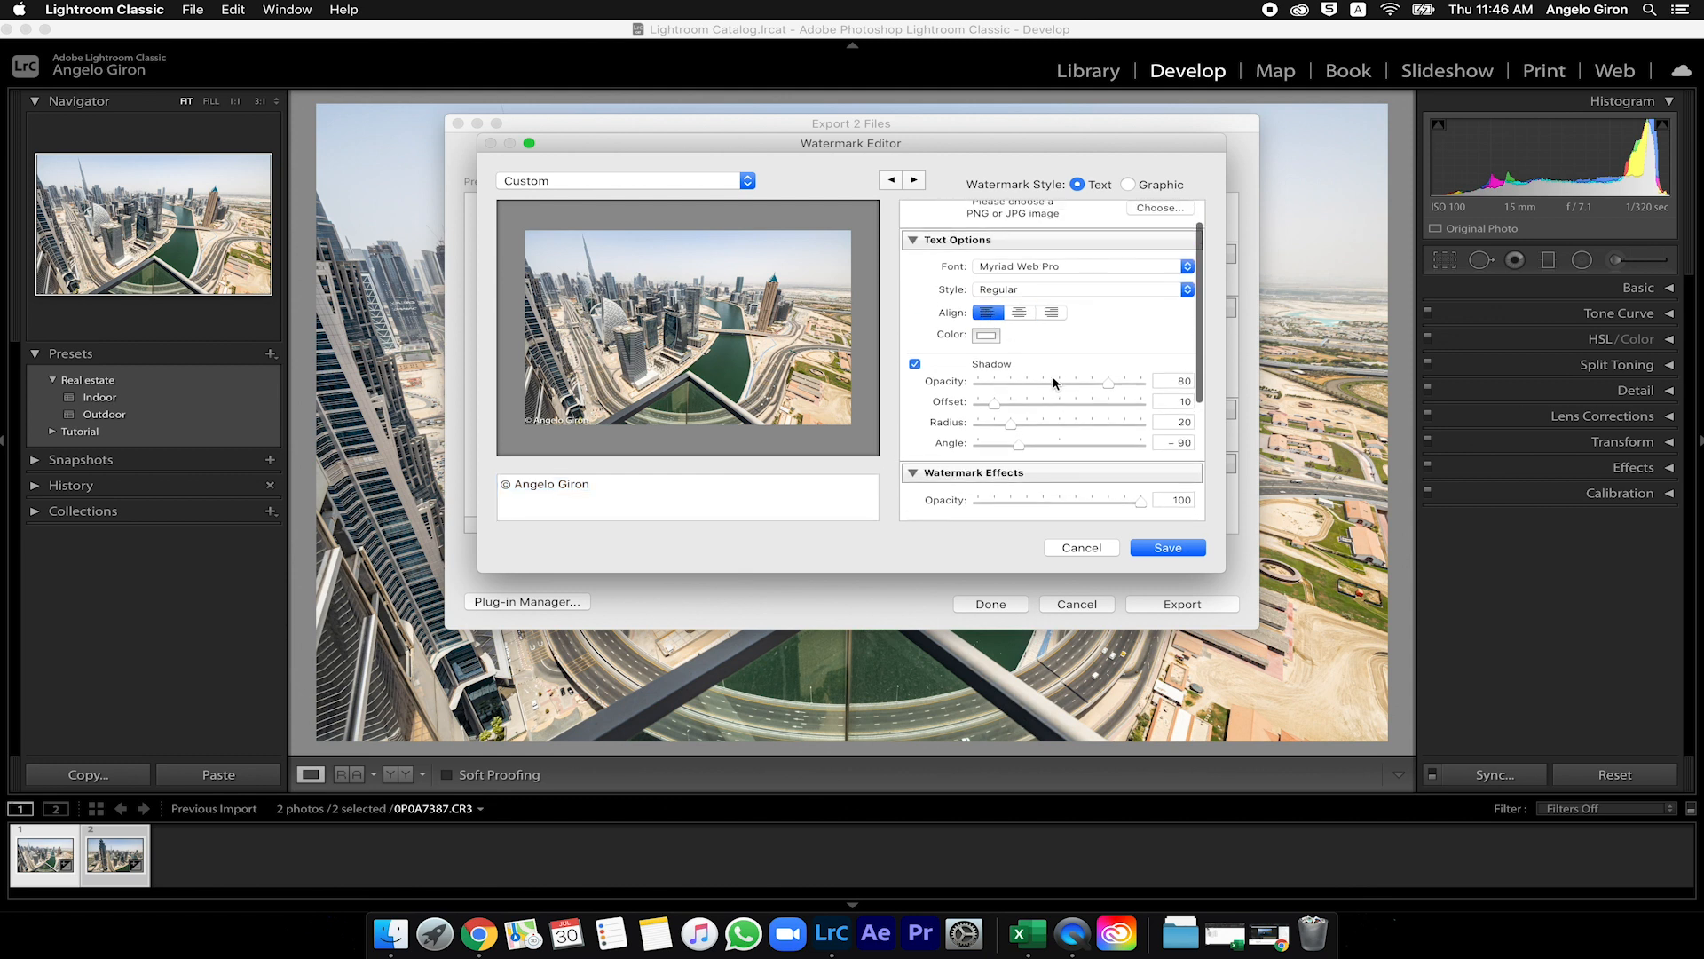
pyautogui.scroll(-3, 1055, 382)
pyautogui.moveTo(1113, 306); pyautogui.dragTo(1296, 307)
# - Try several anchor positions for the watermark, ending with the lower-right corner of the photo
pyautogui.scroll(-4, 1065, 444)
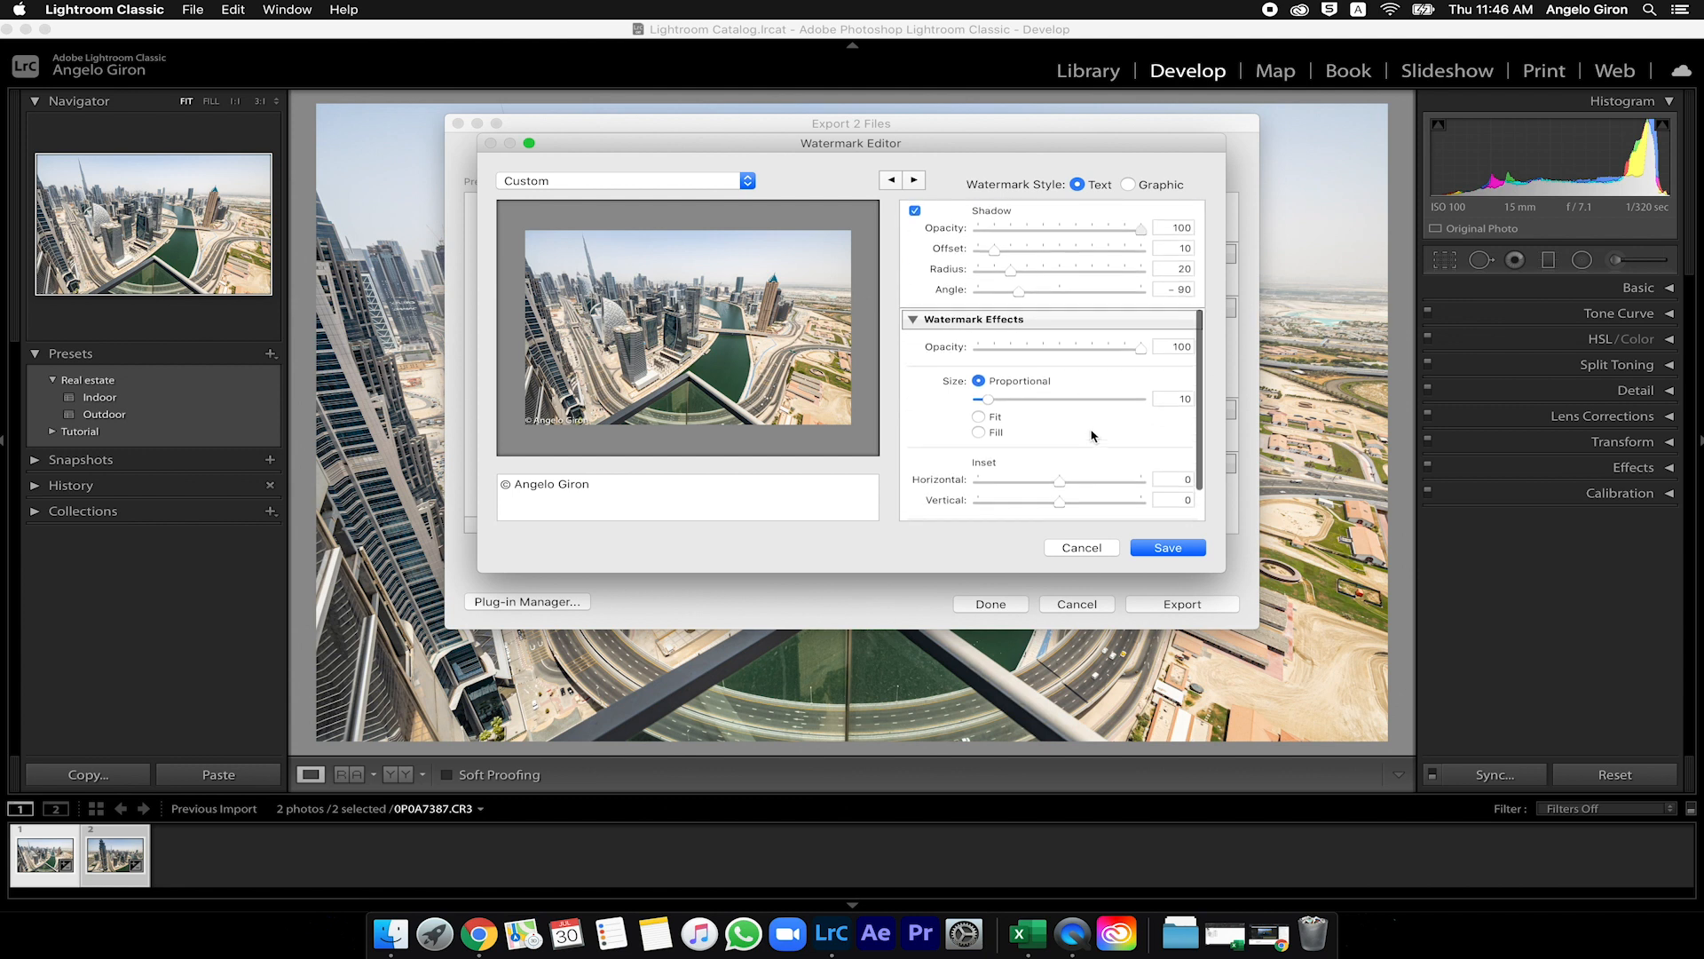
pyautogui.click(990, 494)
pyautogui.click(990, 505)
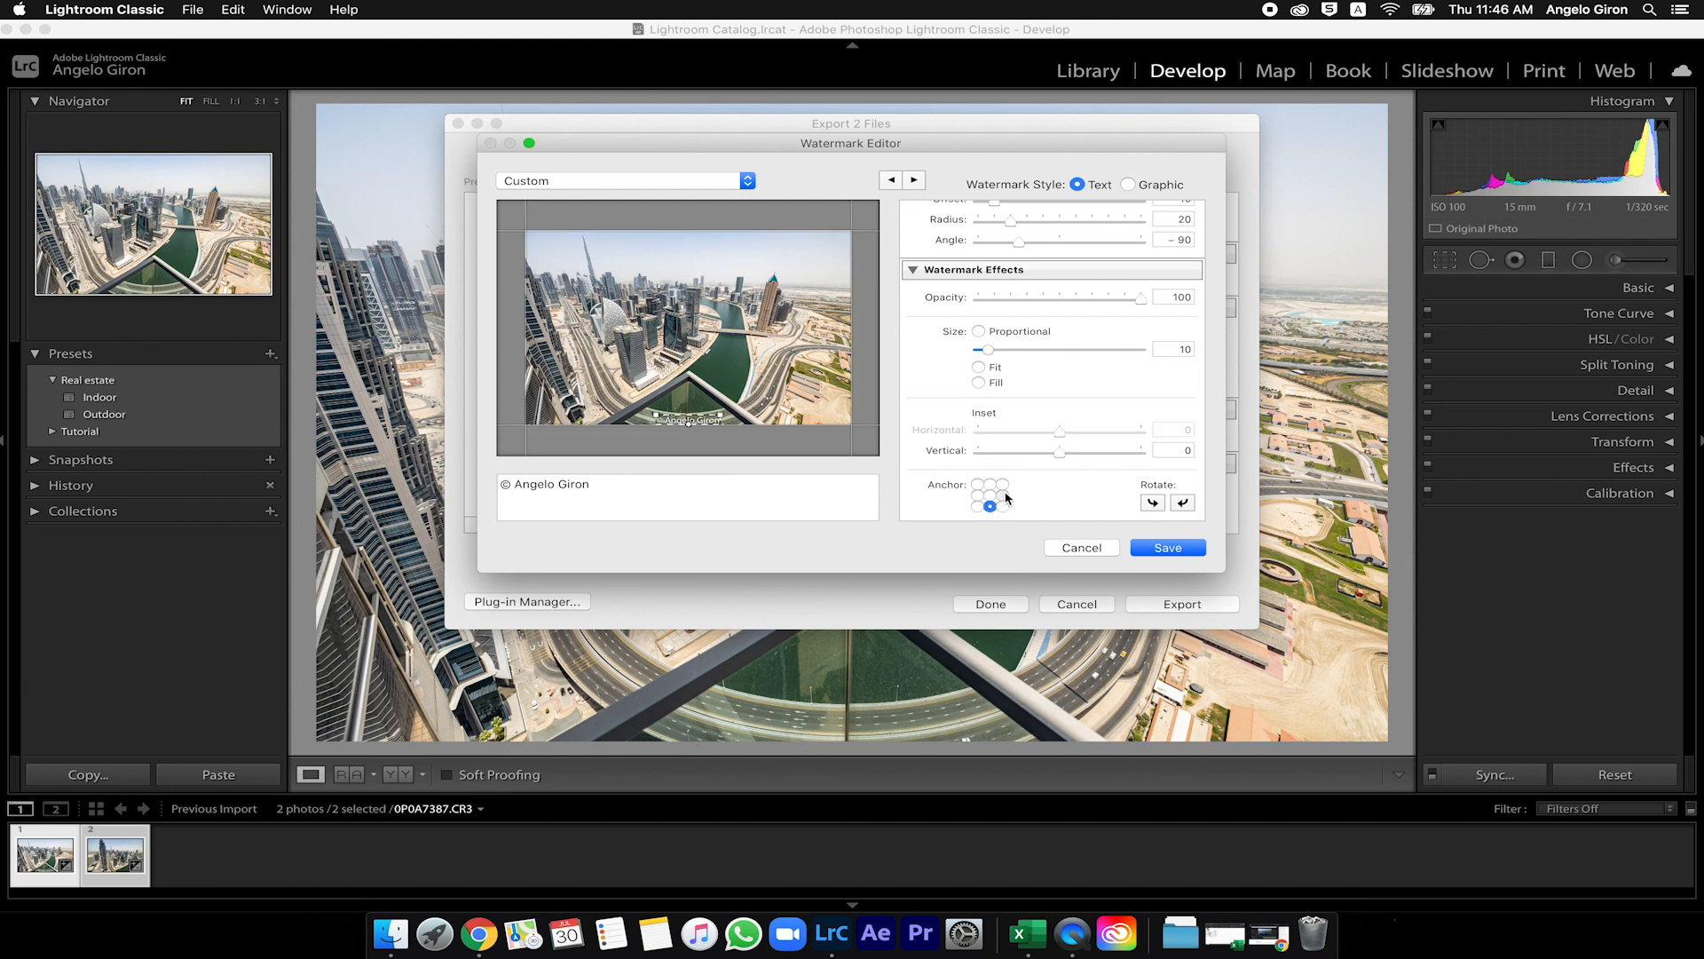
pyautogui.click(990, 484)
pyautogui.click(978, 484)
pyautogui.click(977, 495)
pyautogui.click(978, 505)
pyautogui.click(1002, 505)
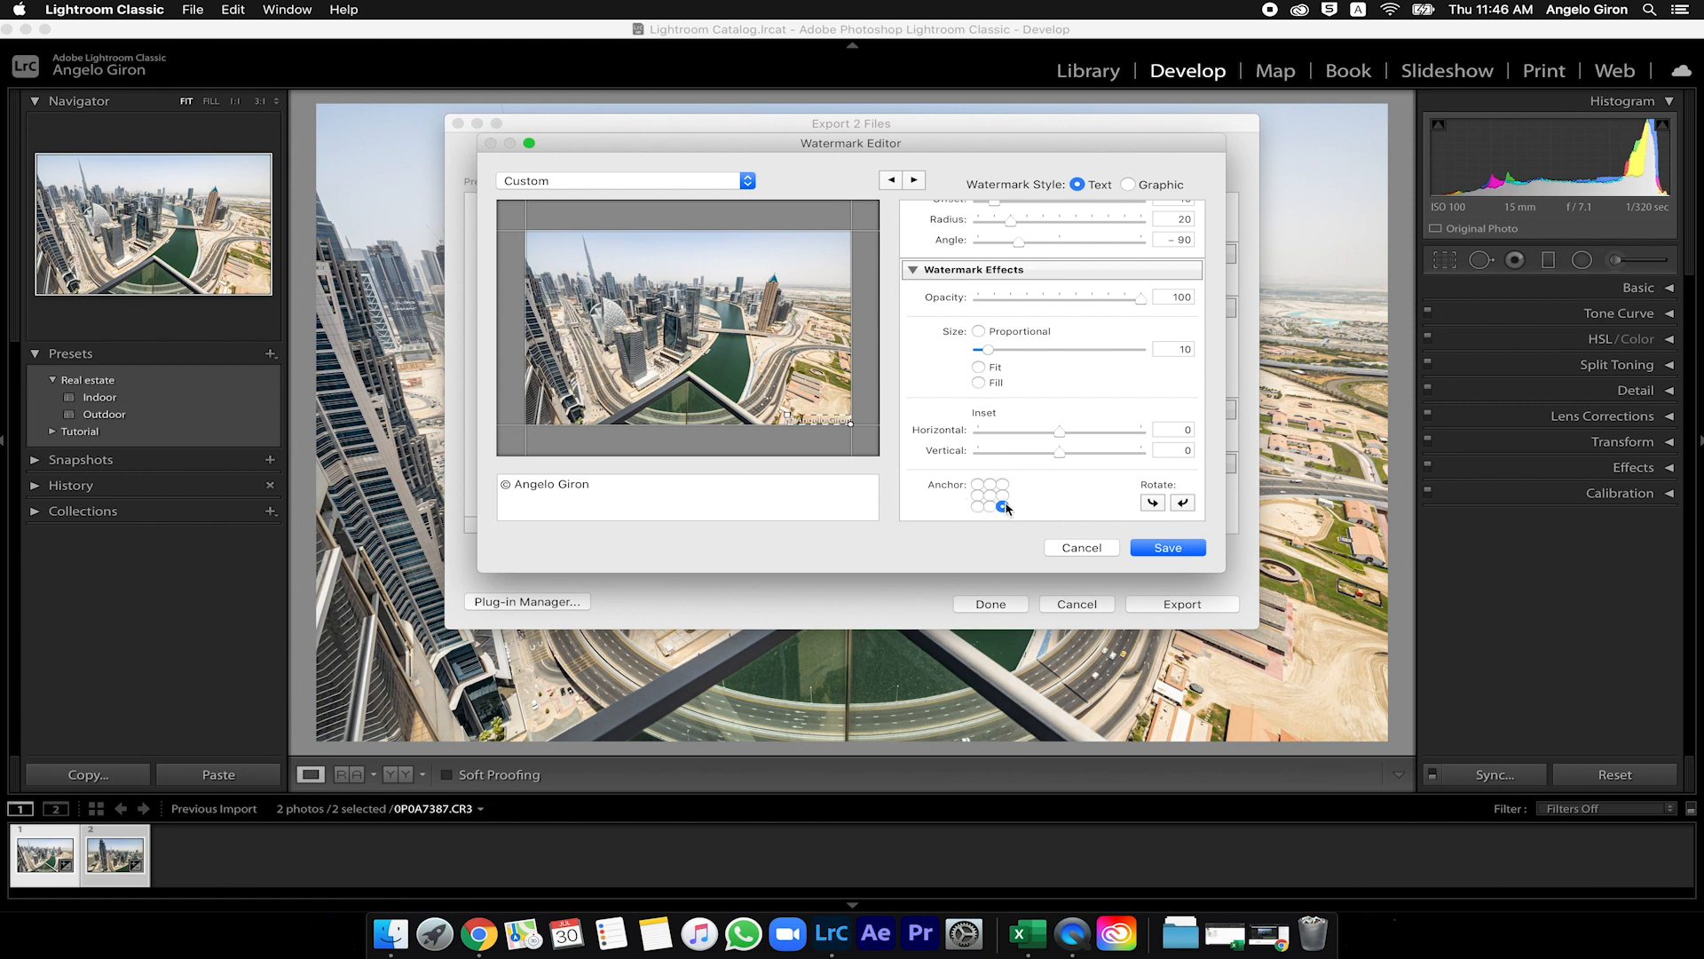
# - Discard the watermark edits and turn off watermarking for the export
pyautogui.click(1076, 548)
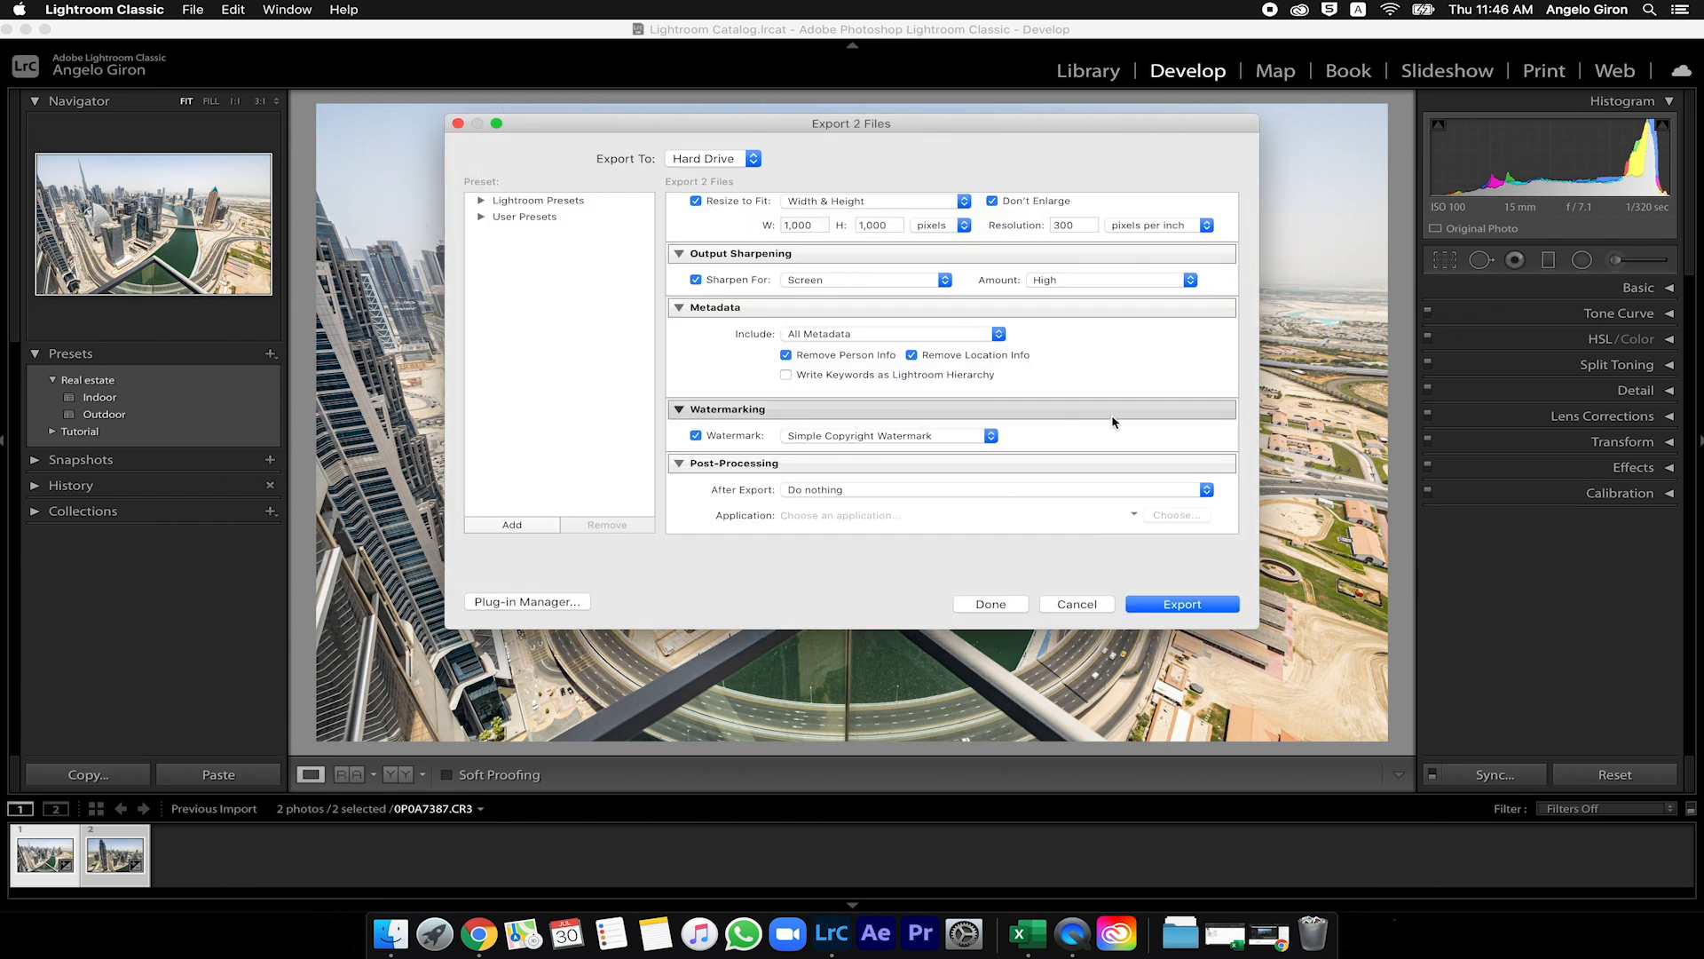
pyautogui.click(696, 435)
# - Review the export location and file naming settings, and export both photos
pyautogui.scroll(-1, 1145, 414)
pyautogui.scroll(10, 1145, 414)
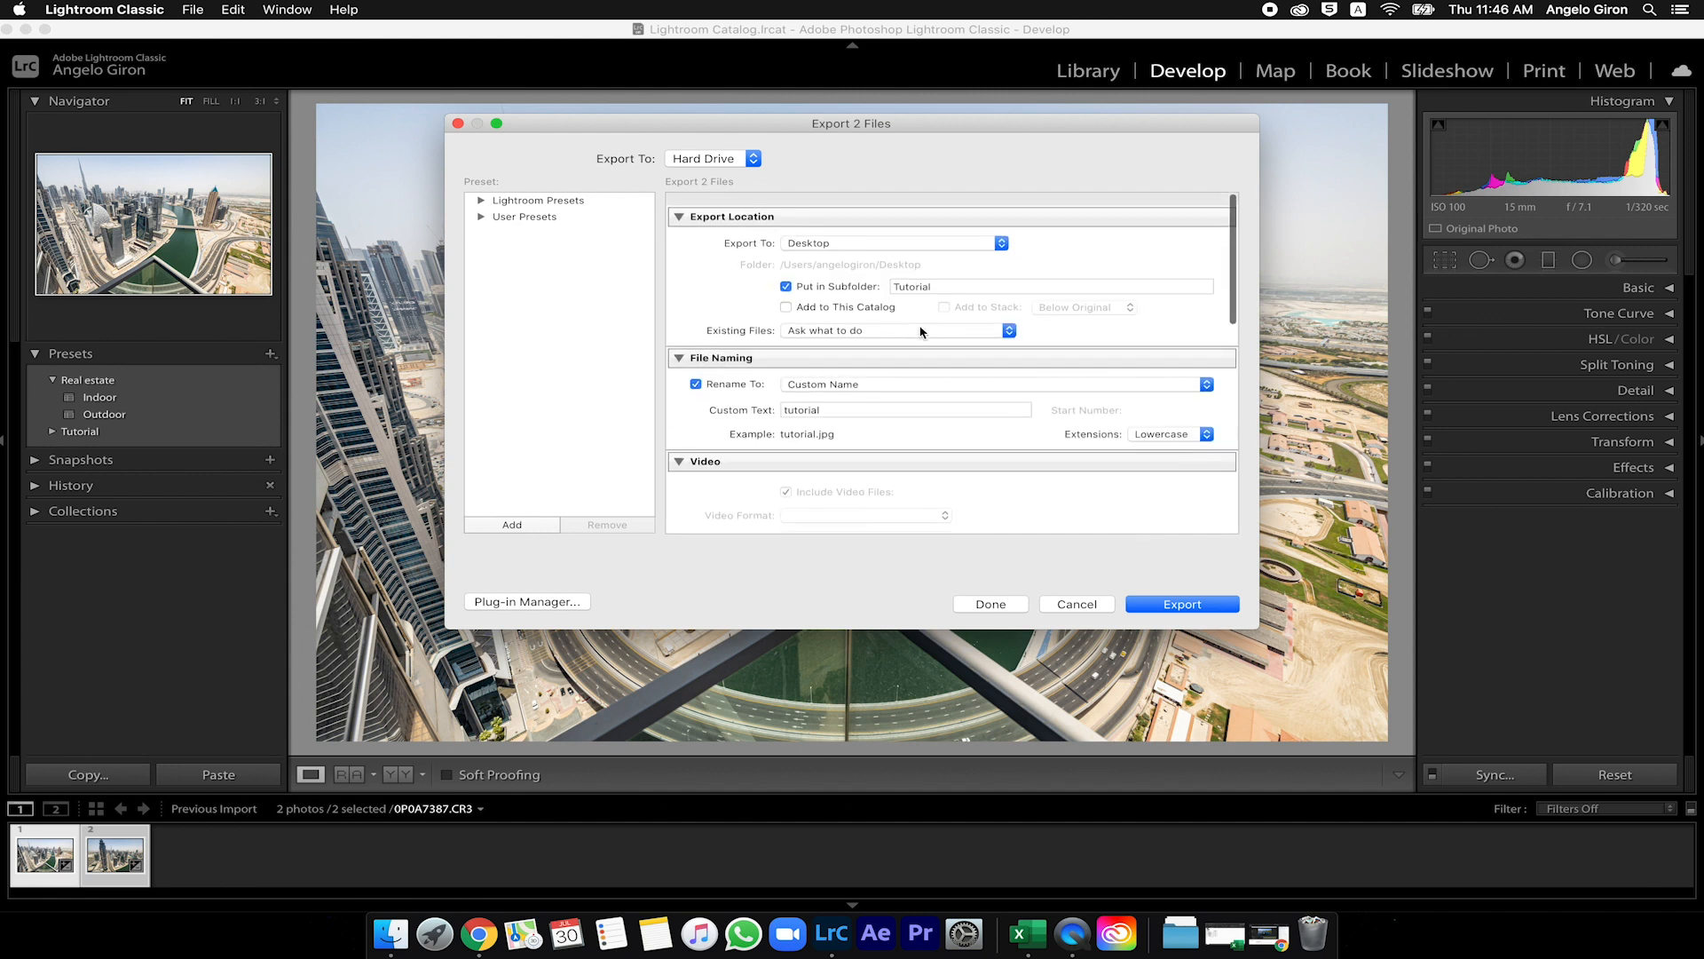
pyautogui.click(1189, 606)
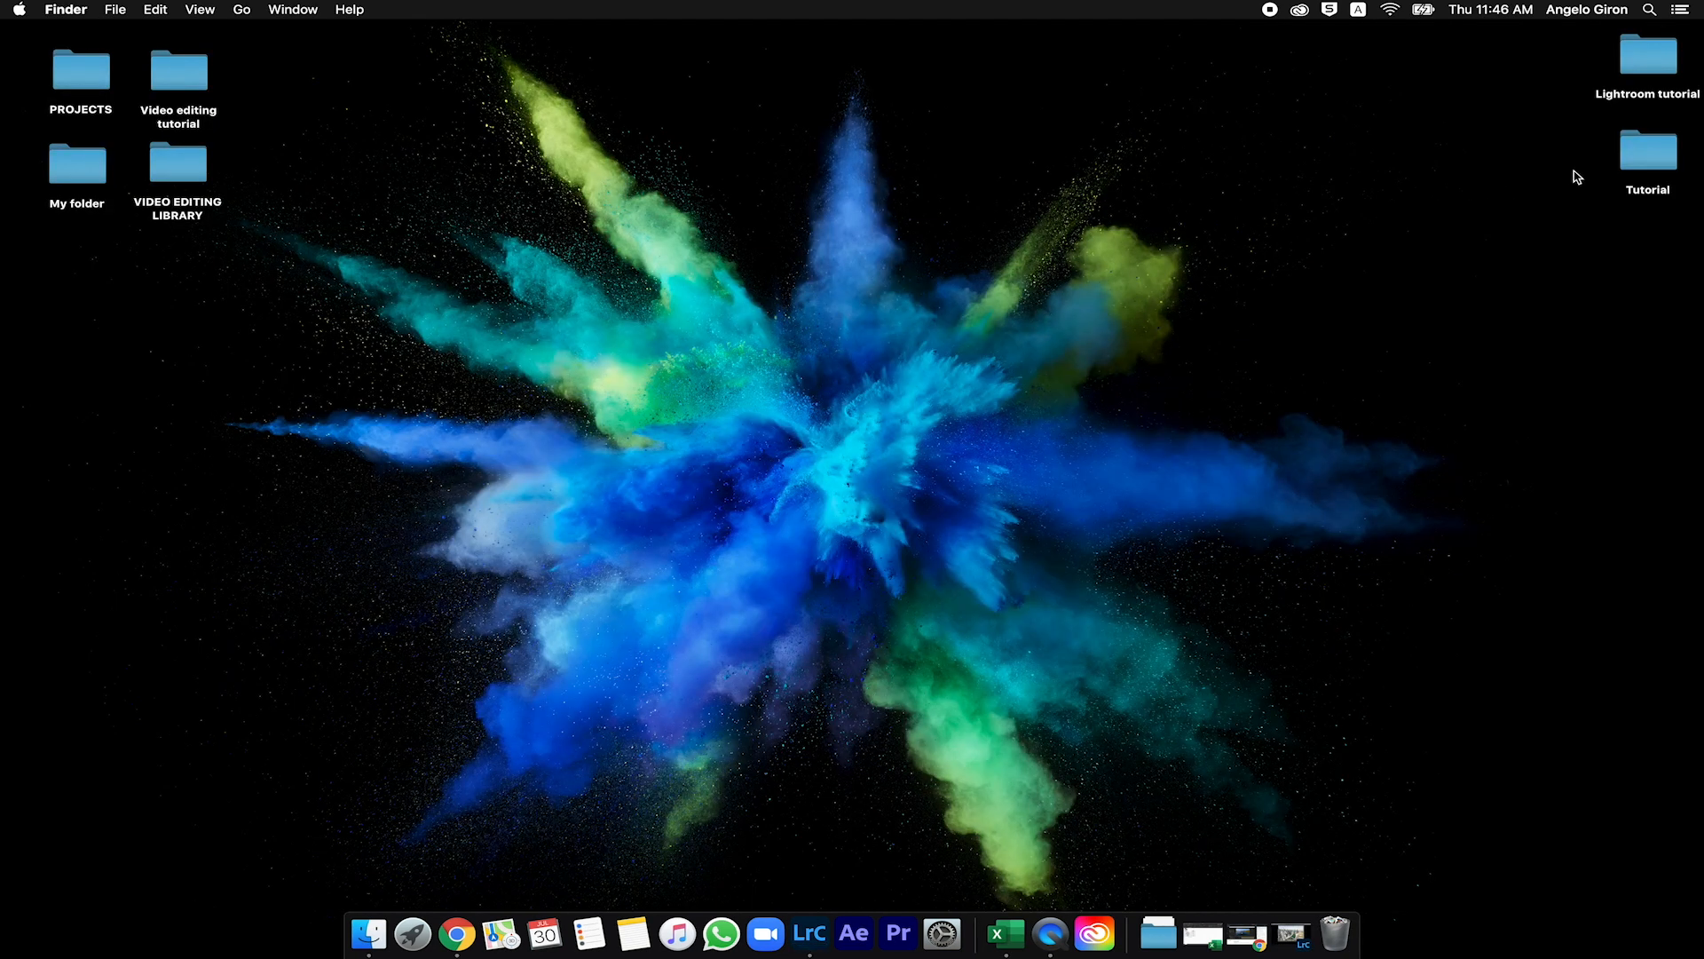
# - In Finder, open the Tutorial folder on the desktop and preview tutorial-2.jpg and tutorial.jpg
pyautogui.doubleClick(1649, 152)
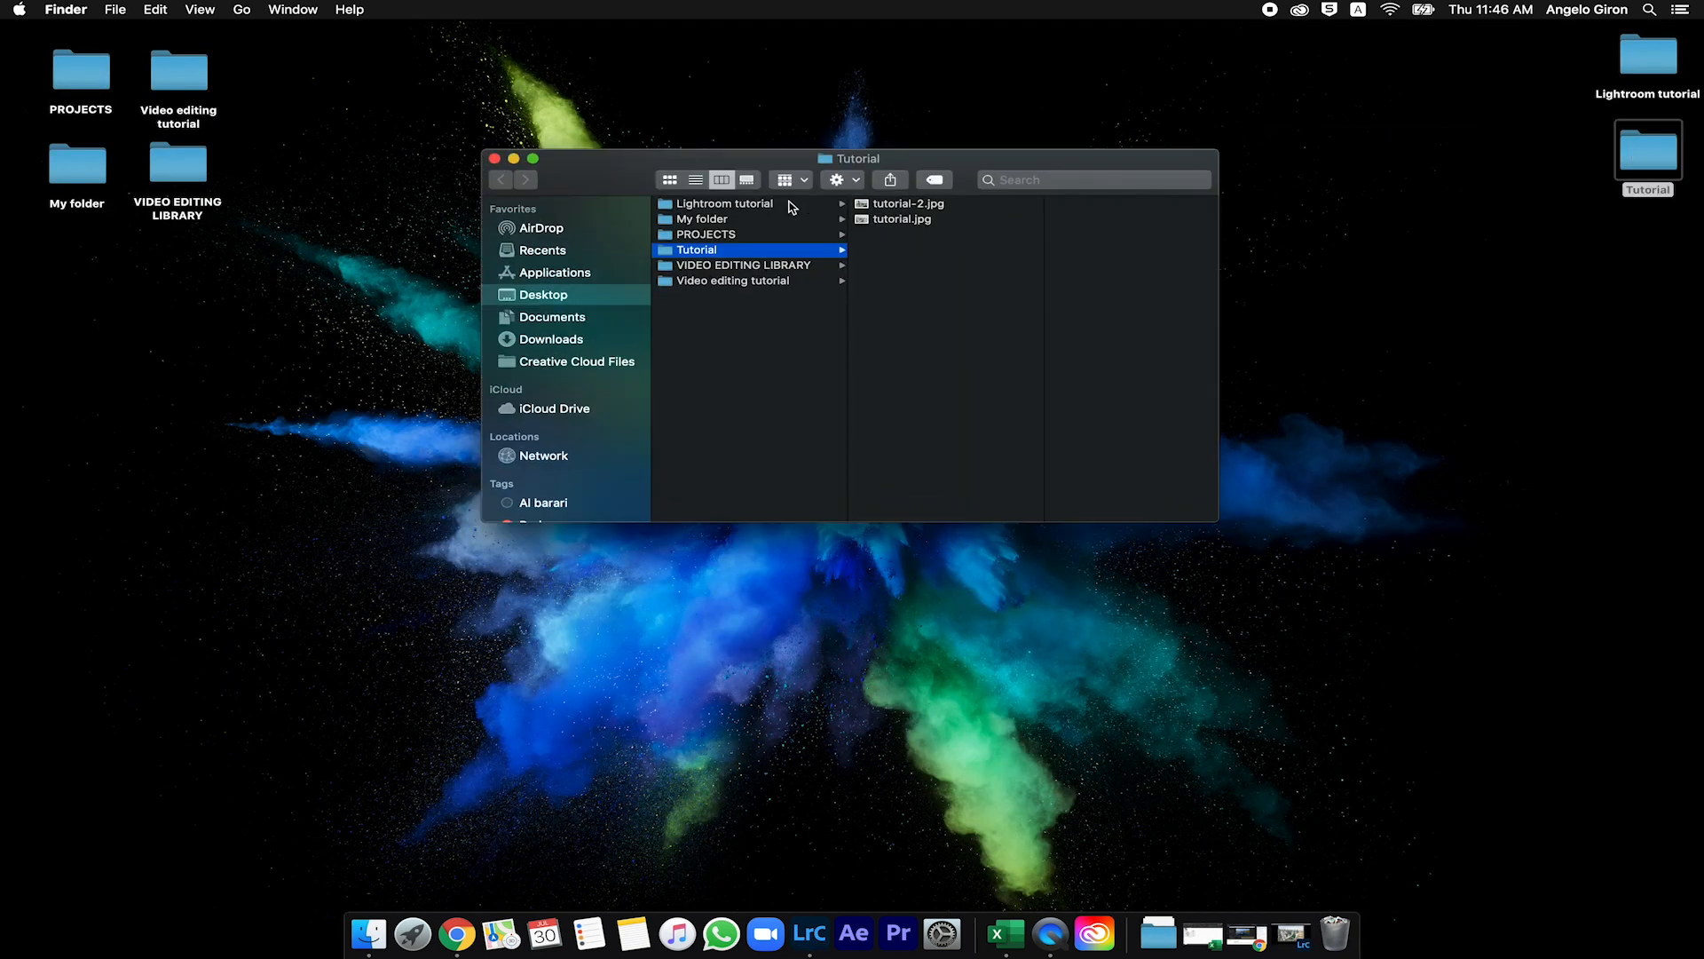
pyautogui.click(859, 219)
pyautogui.click(878, 205)
pyautogui.press('space')
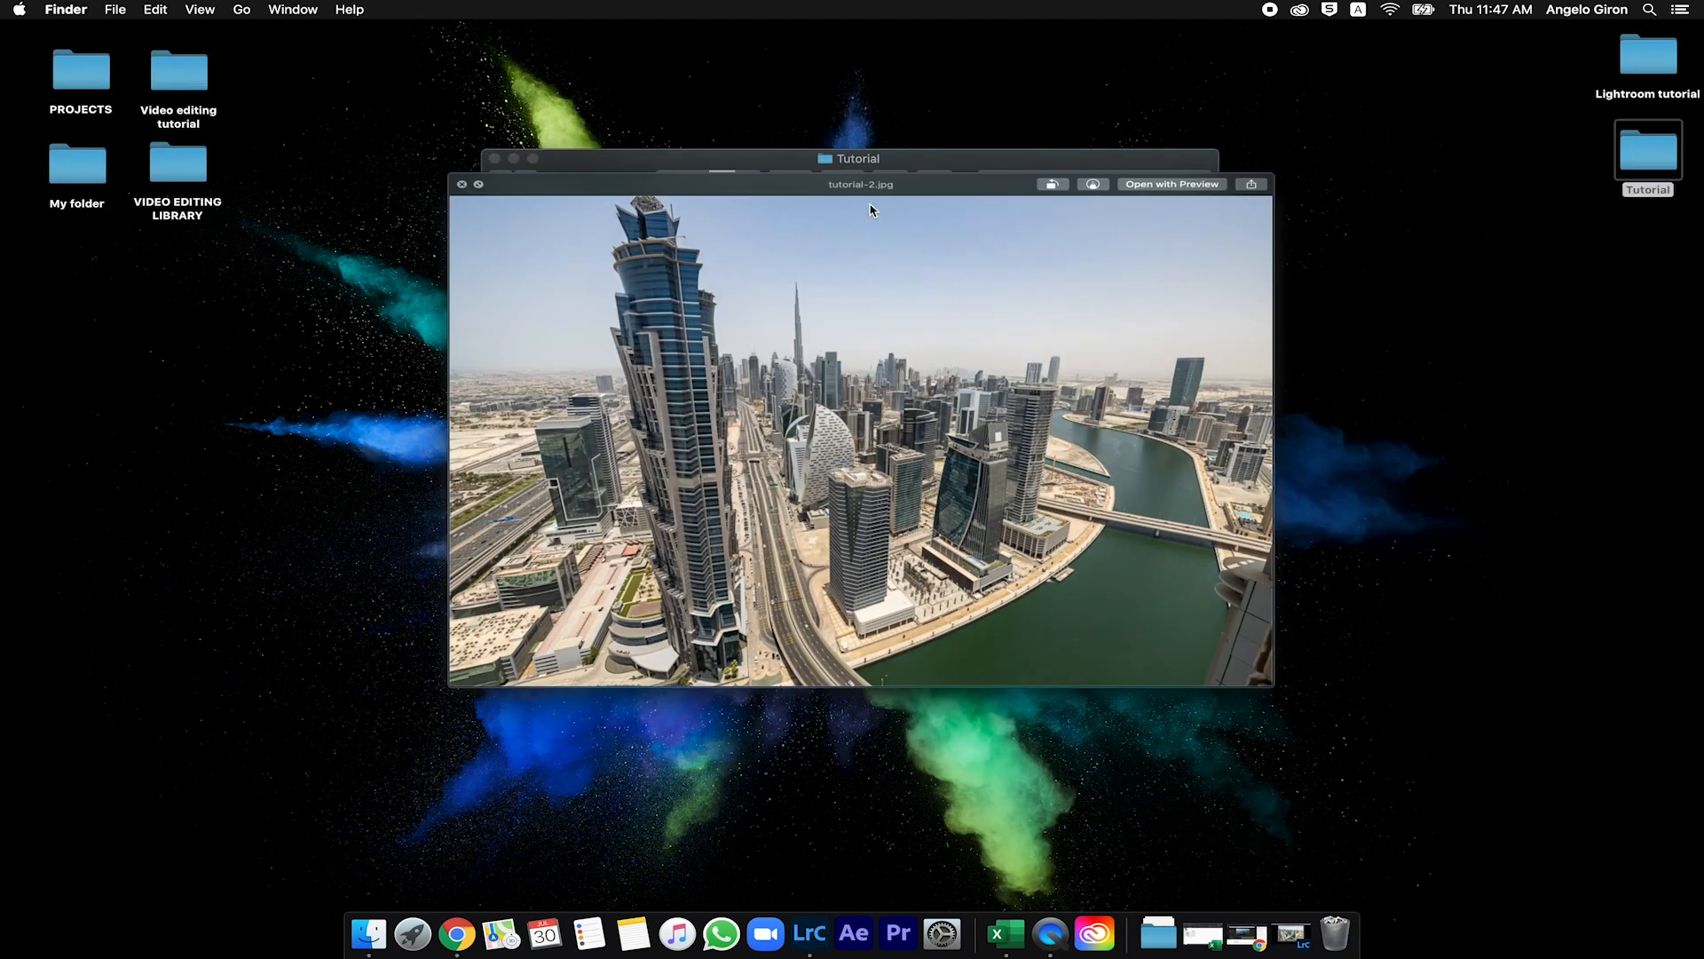
pyautogui.press('space')
pyautogui.click(859, 220)
pyautogui.press('space')
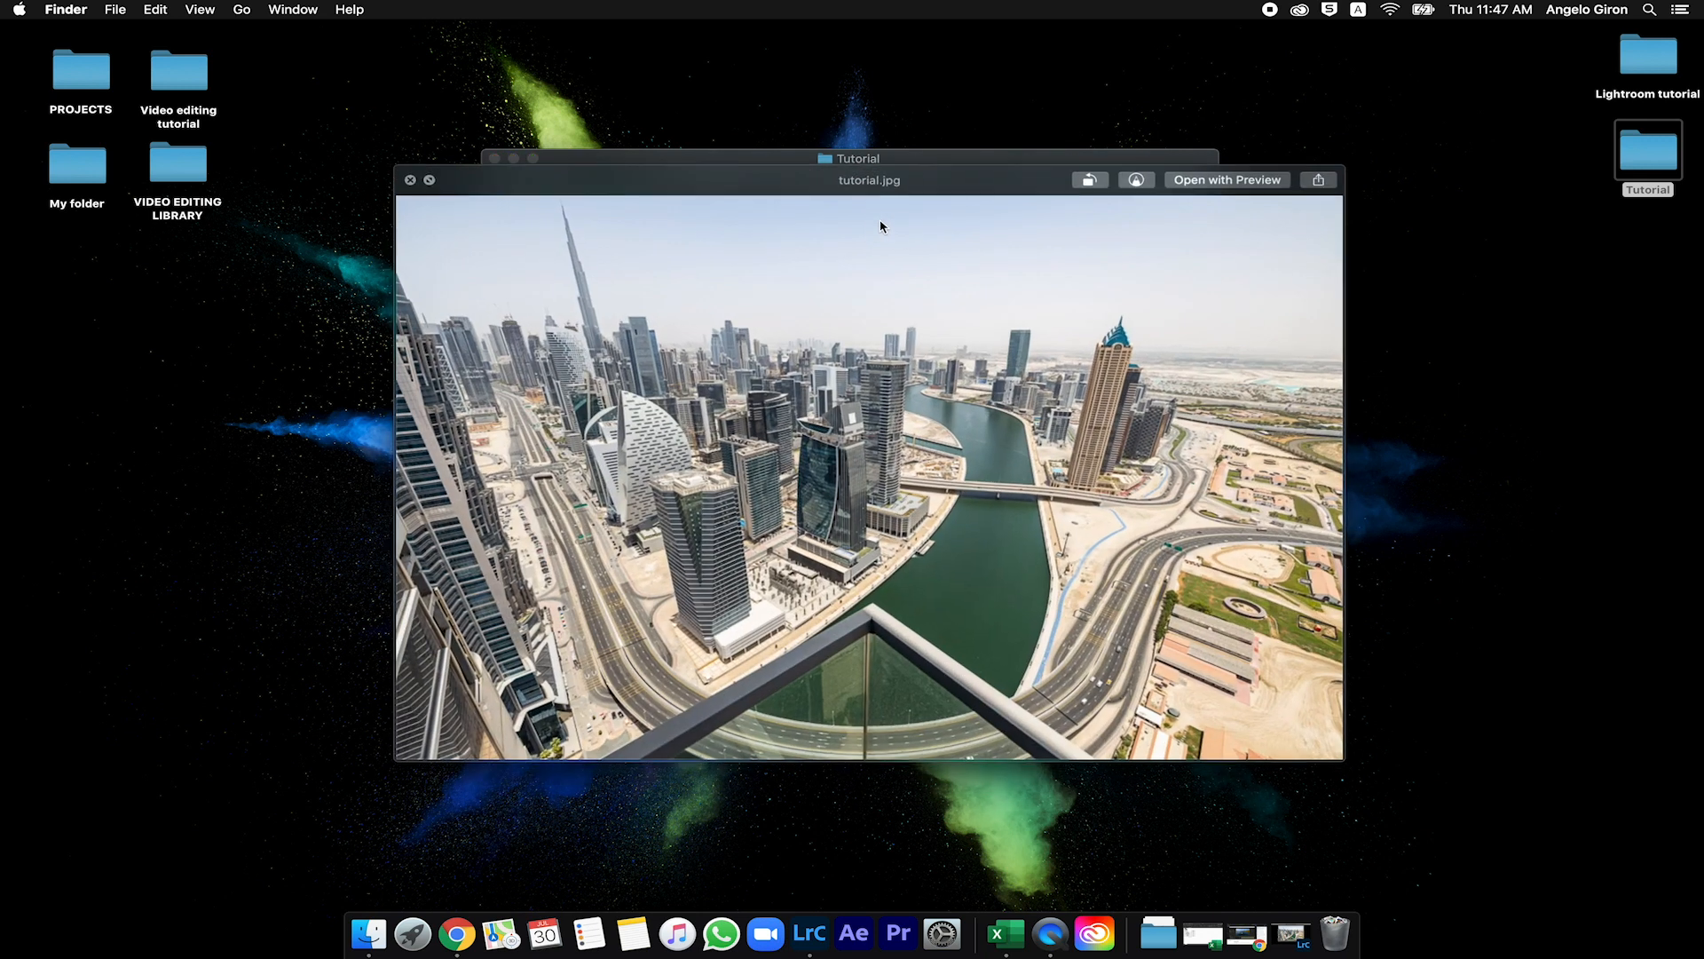